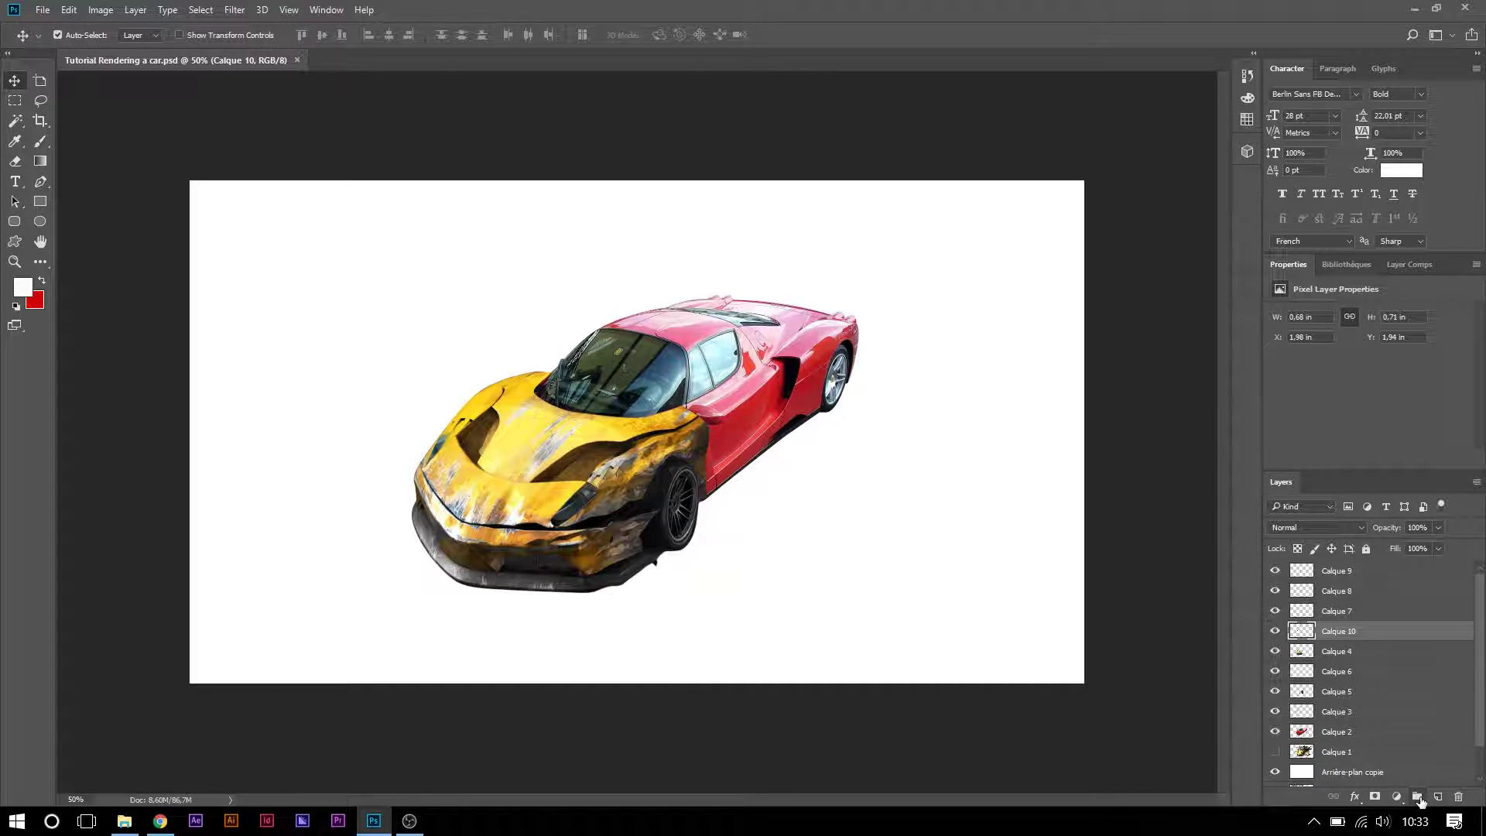
# - Create a layer group at the top of the stack and move the layers Calque 9 down through Calque 3 into it
pyautogui.click(1418, 798)
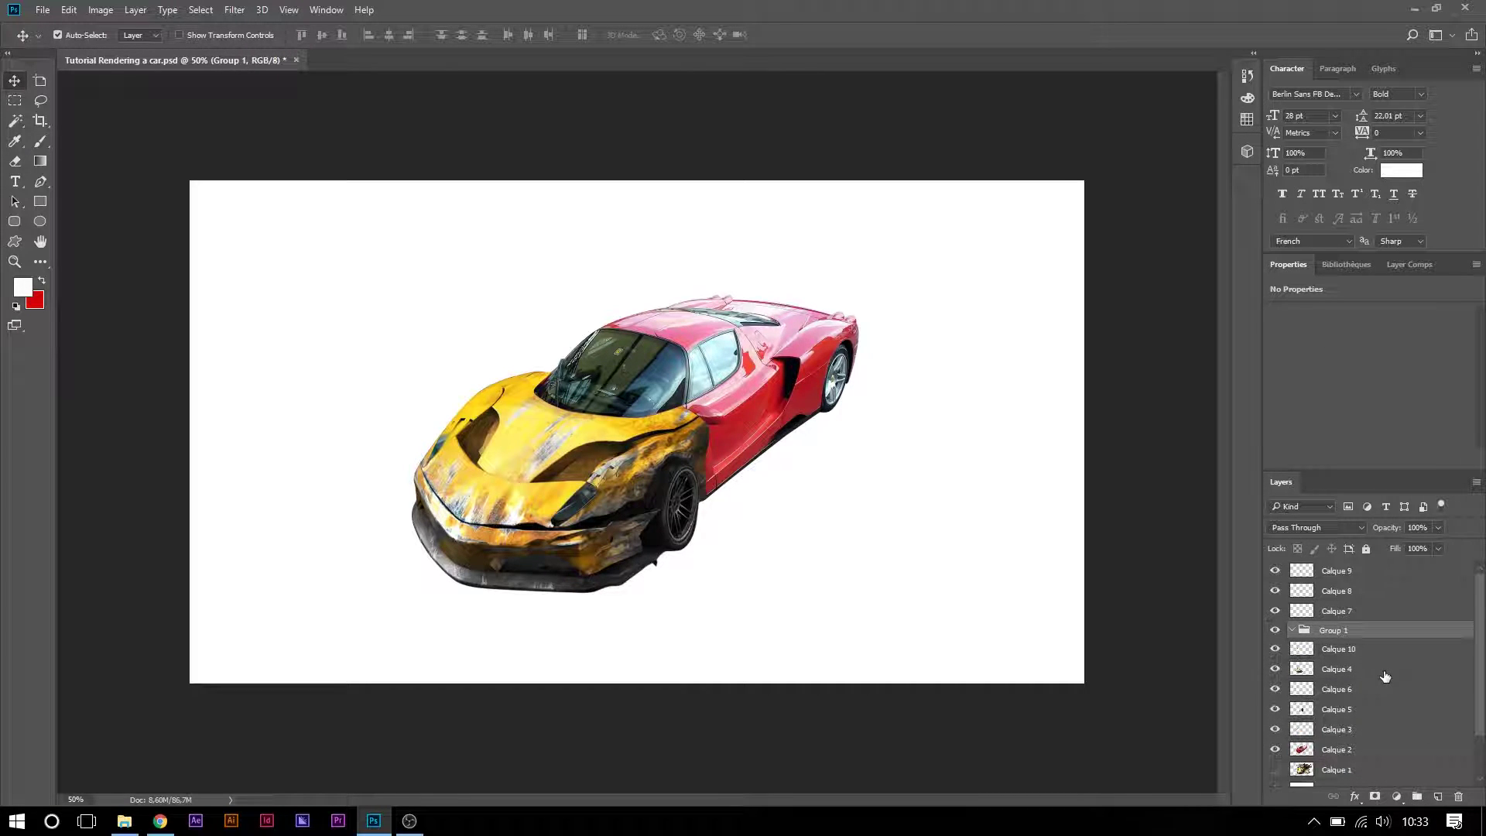
pyautogui.moveTo(1356, 630); pyautogui.dragTo(1367, 570)
pyautogui.scroll(-3, 1369, 590)
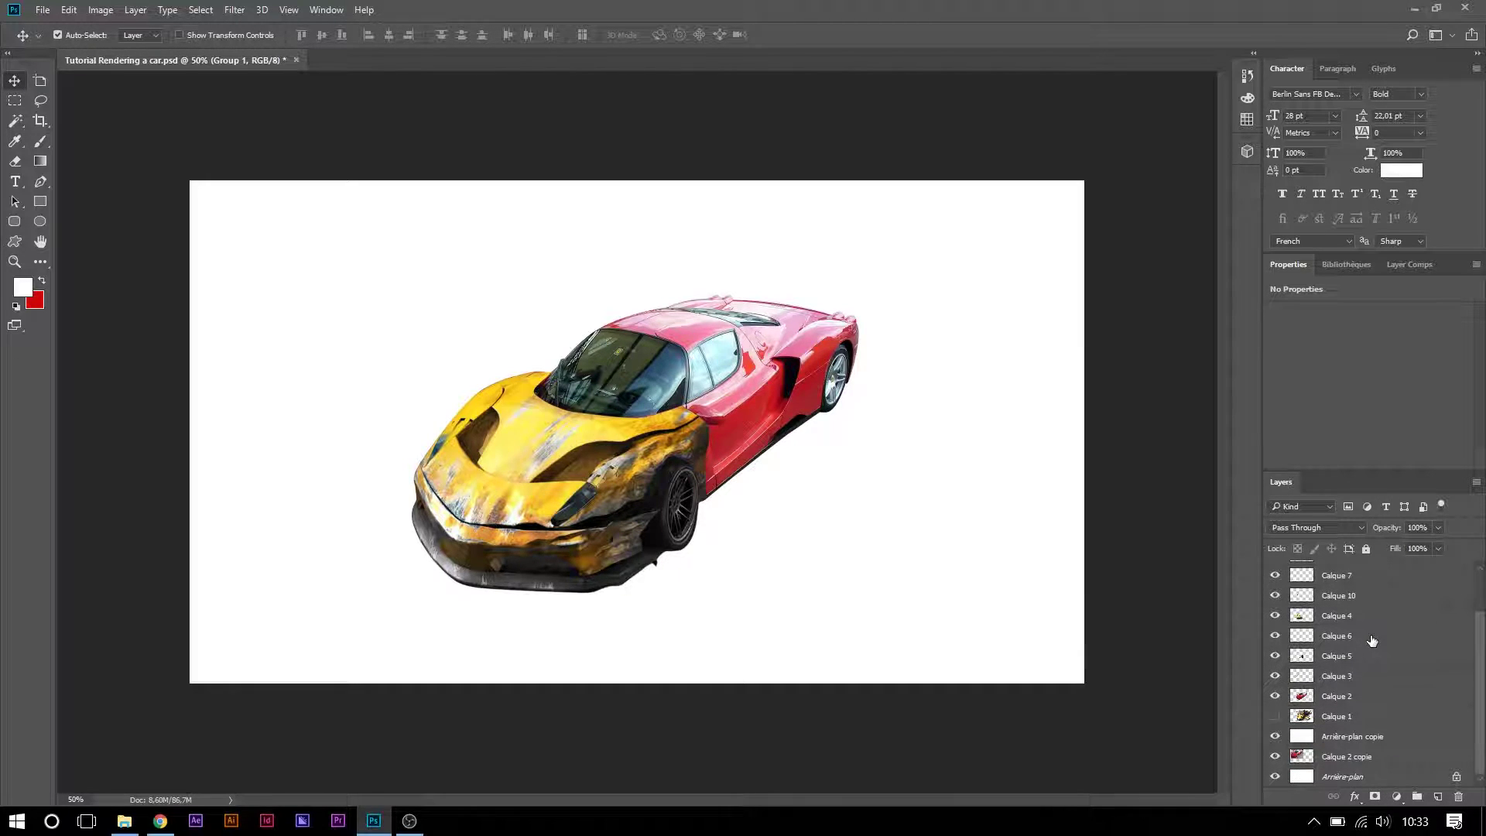
pyautogui.click(1375, 683)
pyautogui.scroll(3, 1375, 682)
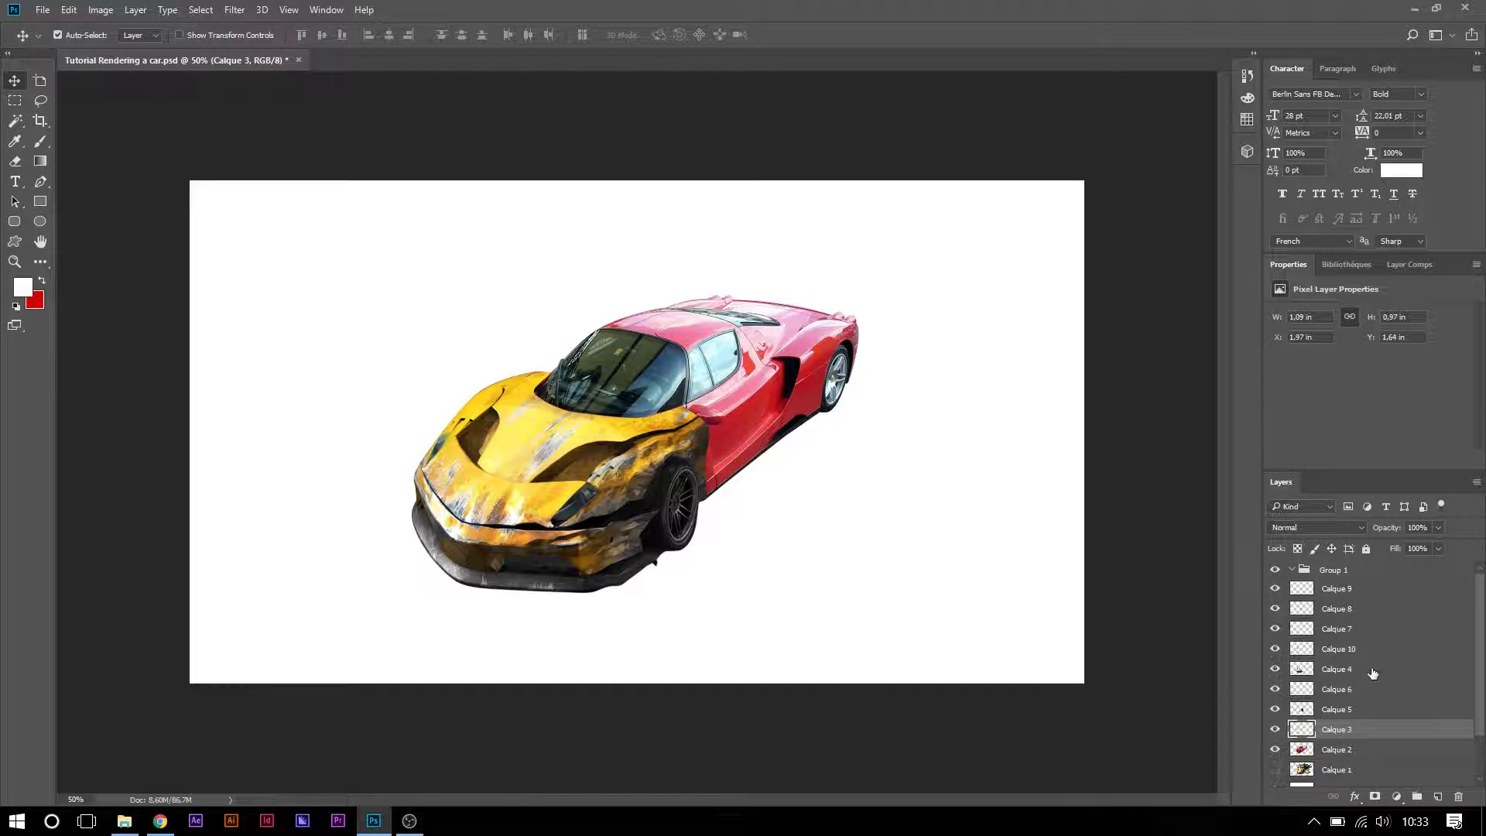
pyautogui.keyDown('shift'); pyautogui.click(1361, 593); pyautogui.keyUp('shift')
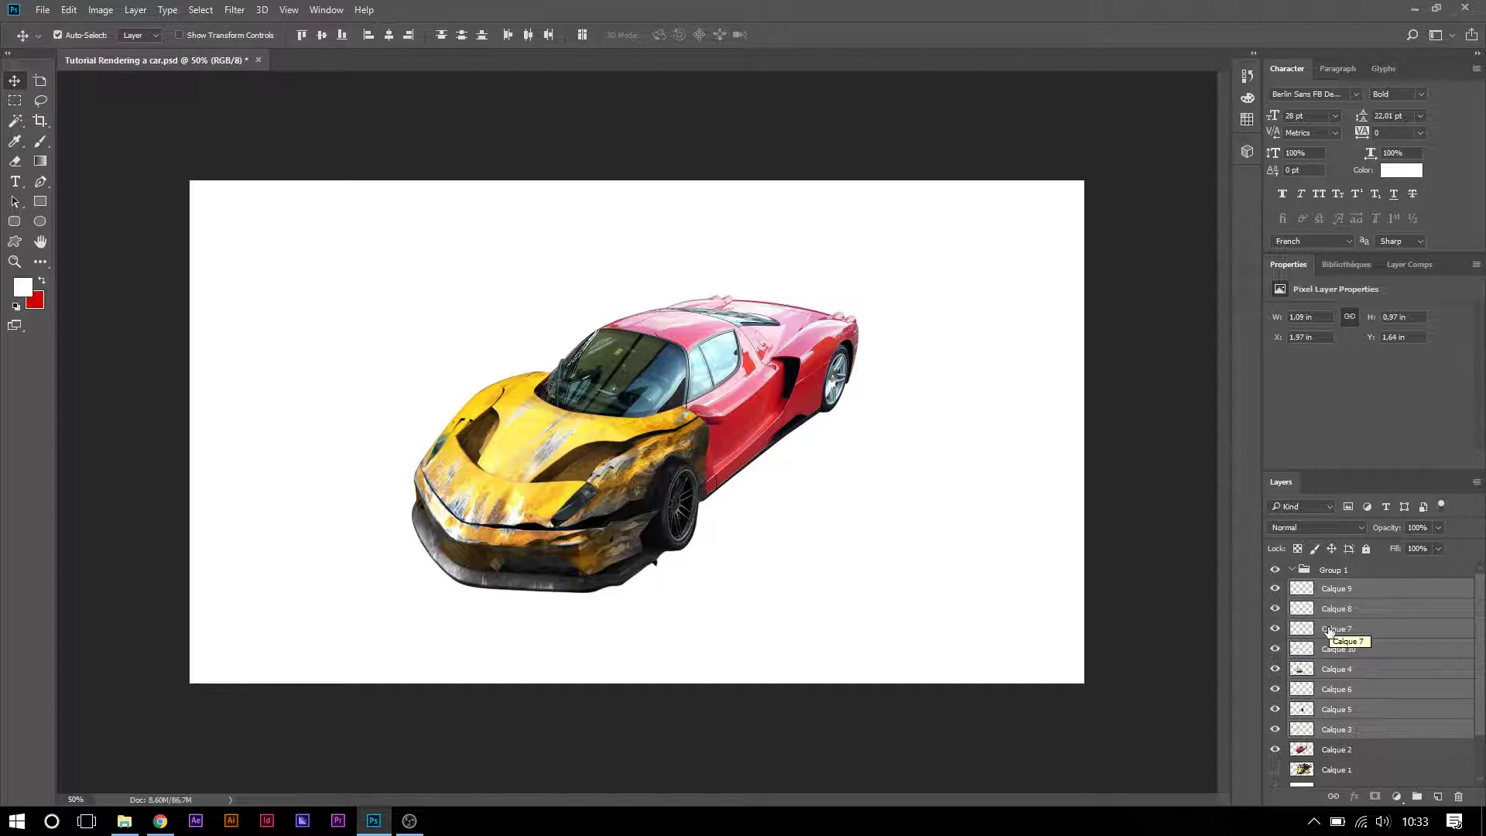
pyautogui.moveTo(1348, 590); pyautogui.dragTo(1351, 573)
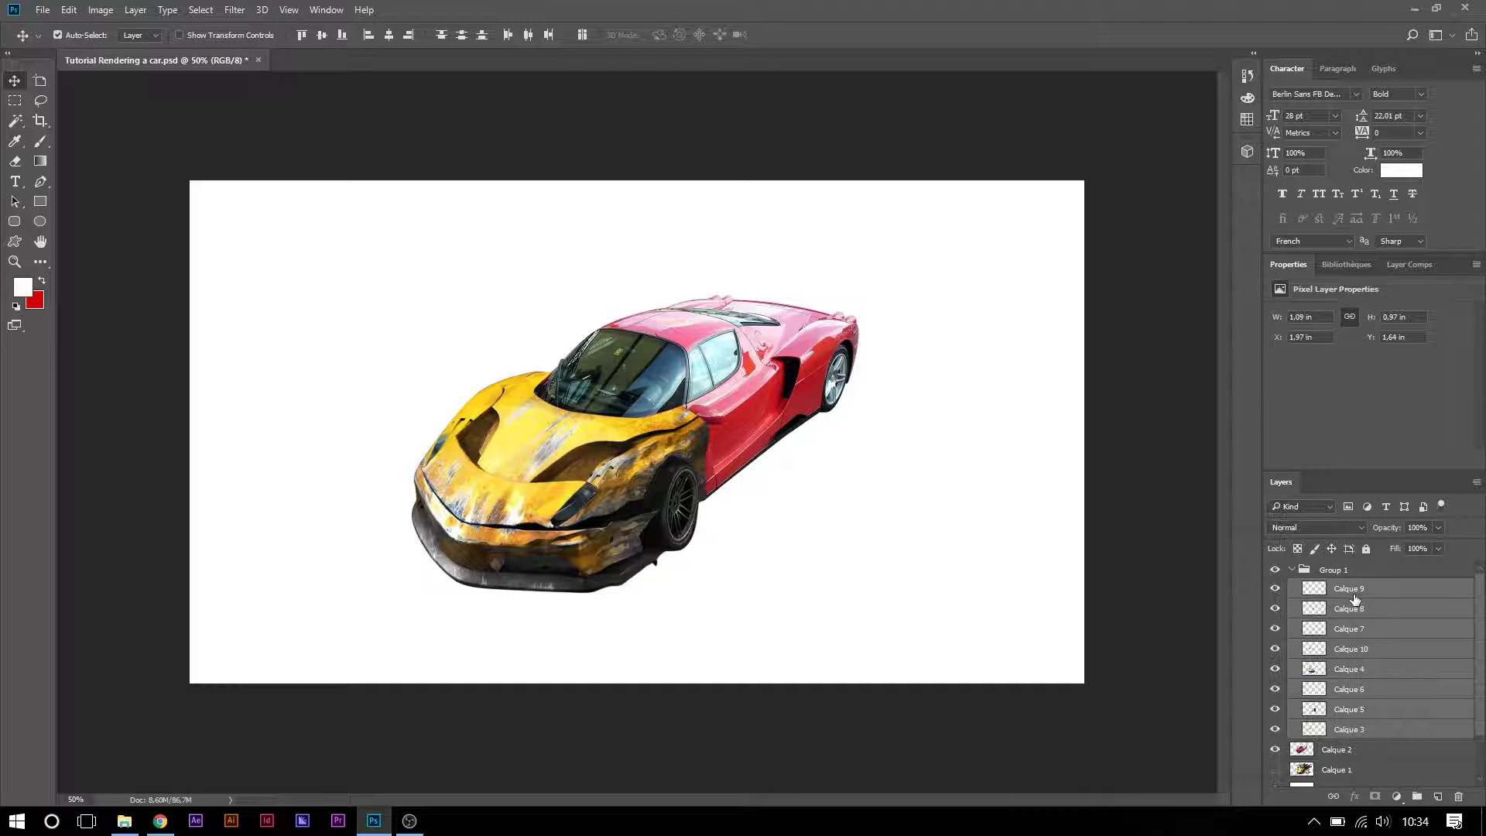
# - Rename the new layer group "Front" and collapse it
pyautogui.click(1343, 573)
pyautogui.doubleClick(1343, 572)
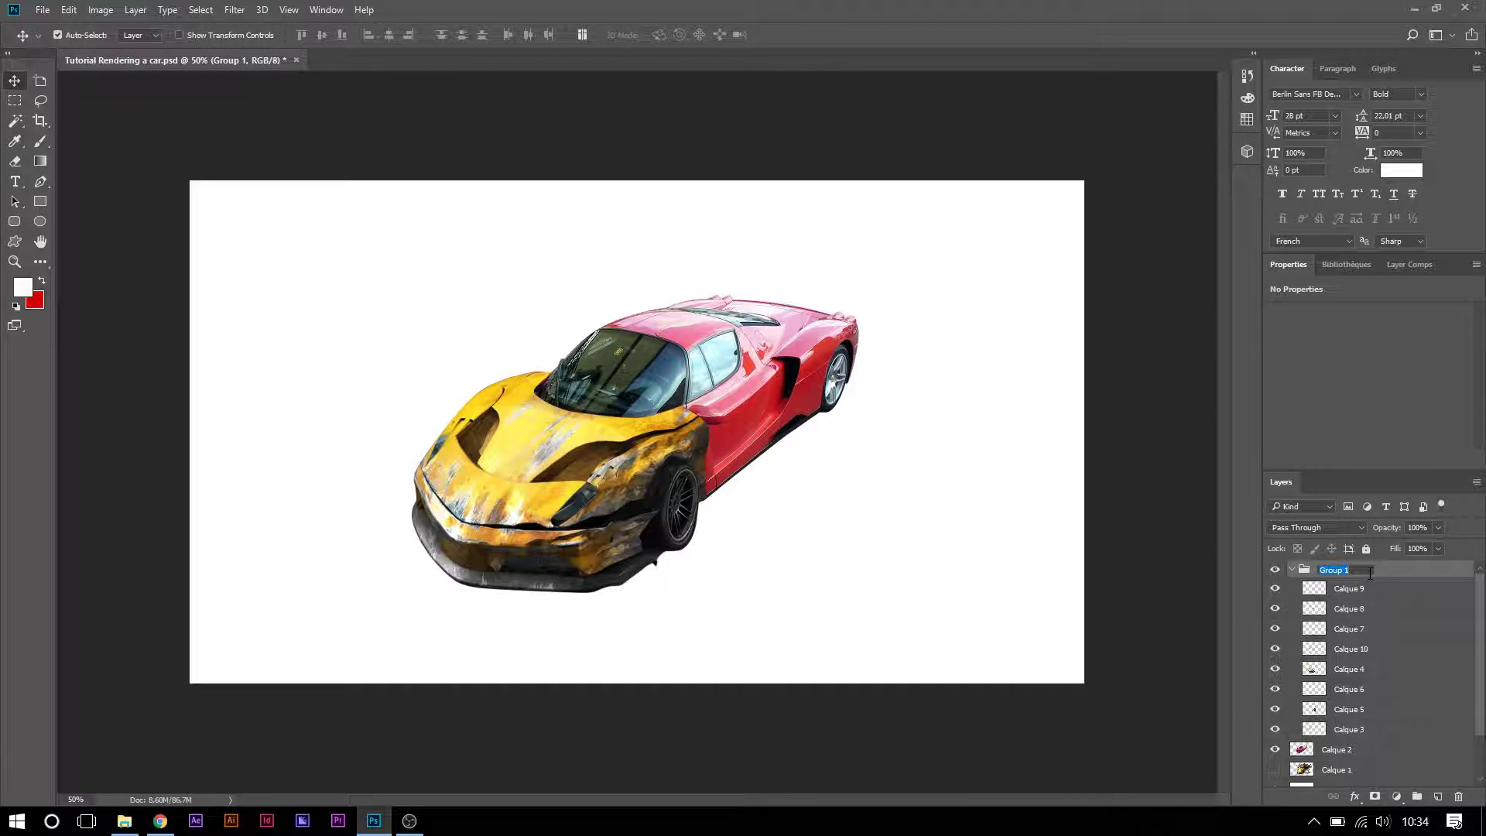
pyautogui.write('Front')
pyautogui.press('Return')
pyautogui.click(1292, 570)
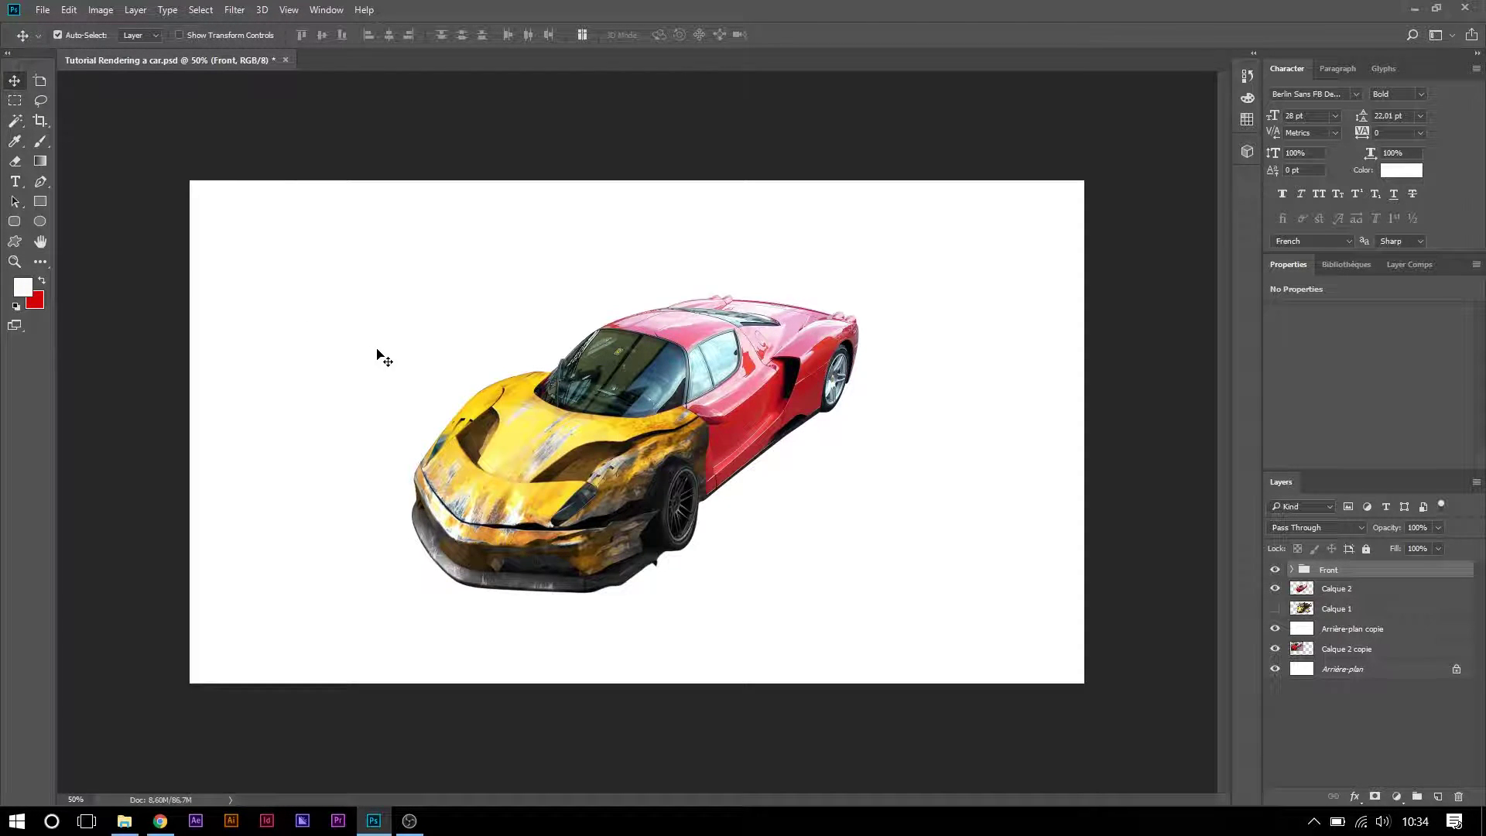
# - Switch to File Explorer, view the Support Files folder under Adobe Photoshop CC 2018 > Locales > fr_FR, and close the window
pyautogui.click(118, 822)
pyautogui.doubleClick(536, 325)
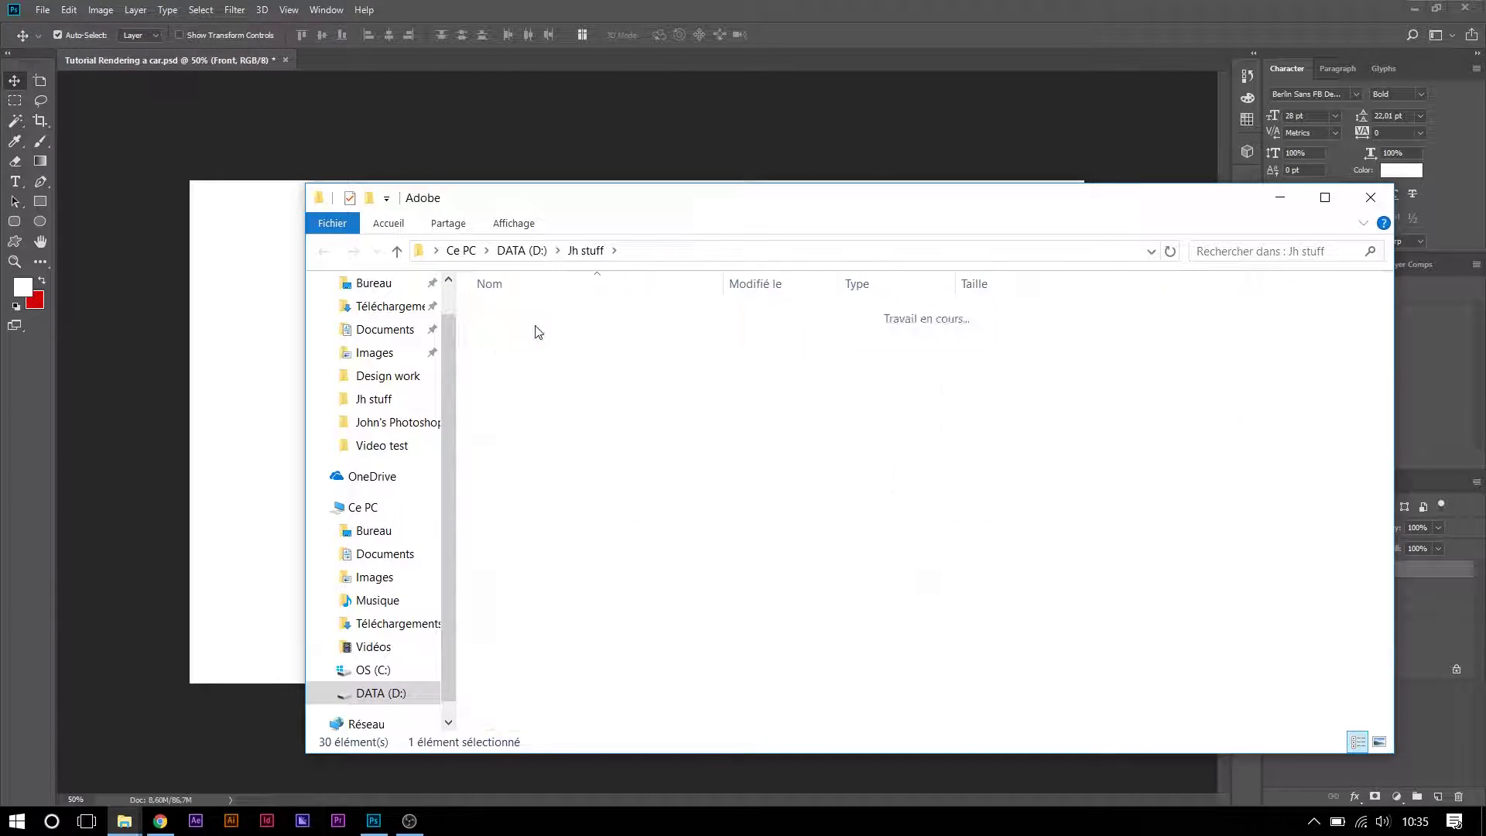
pyautogui.click(576, 422)
pyautogui.doubleClick(577, 422)
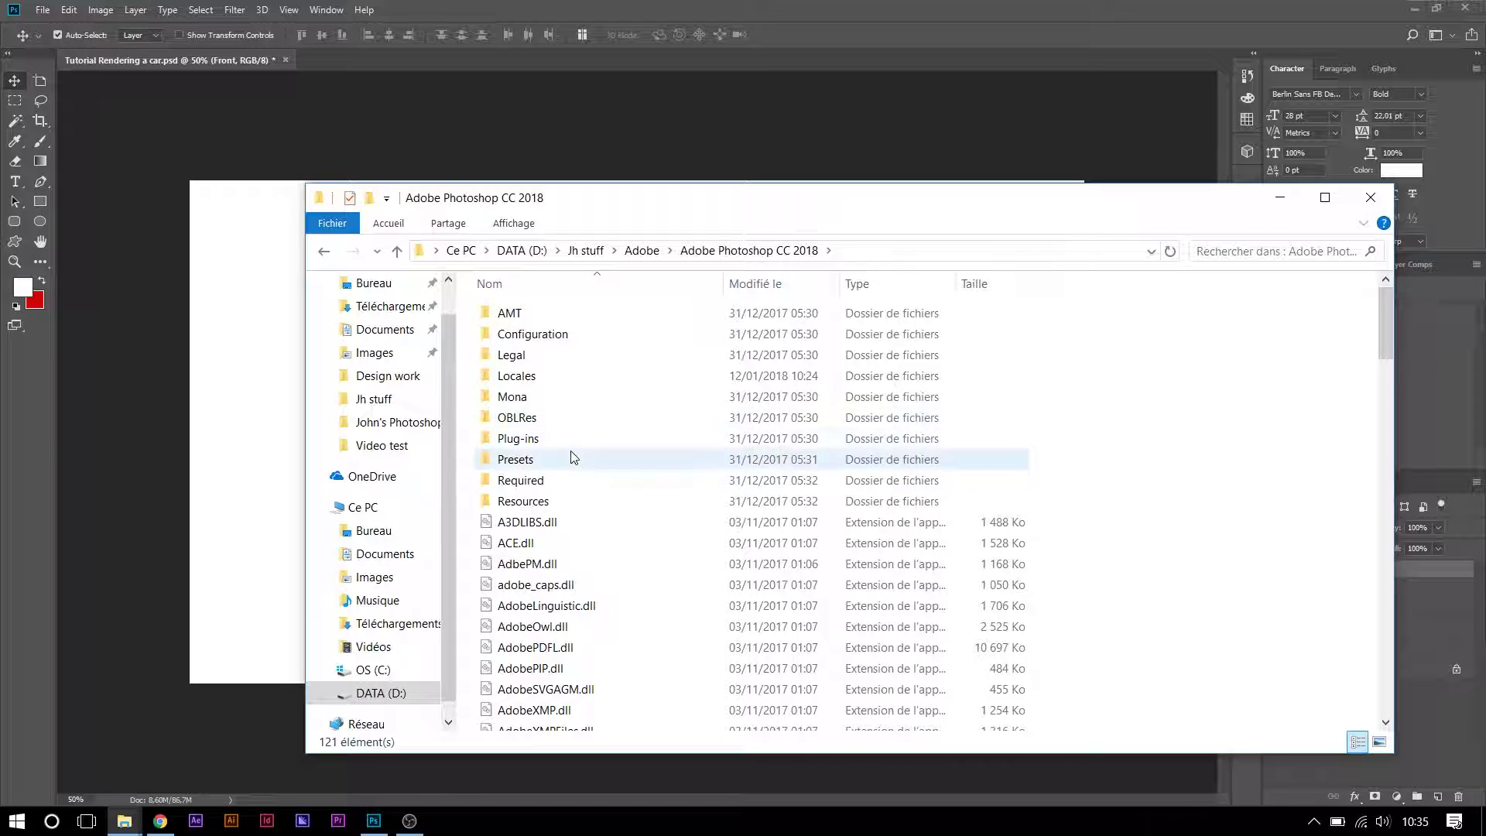
pyautogui.doubleClick(538, 379)
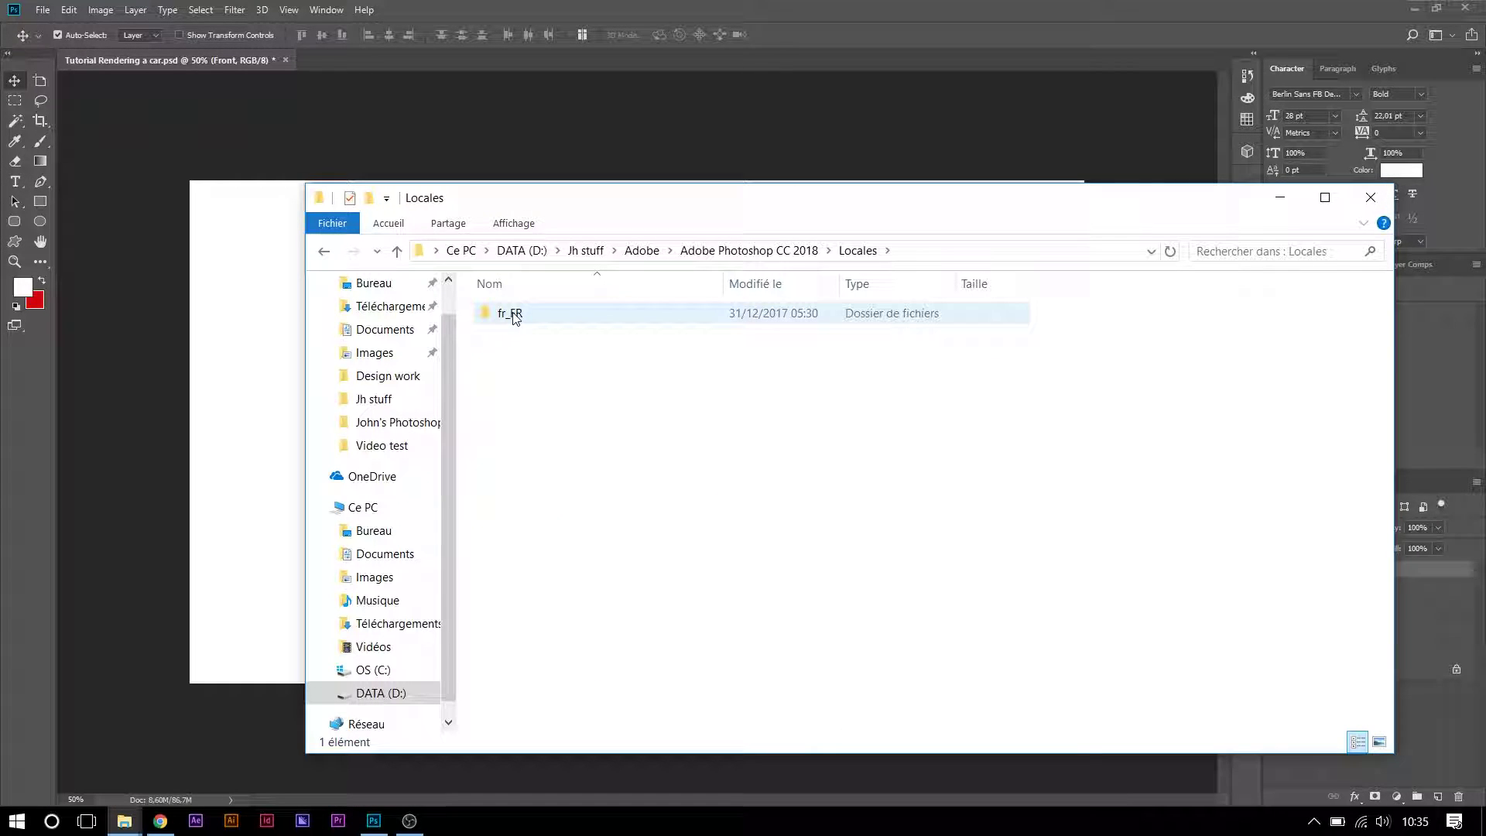
pyautogui.doubleClick(509, 316)
pyautogui.doubleClick(518, 318)
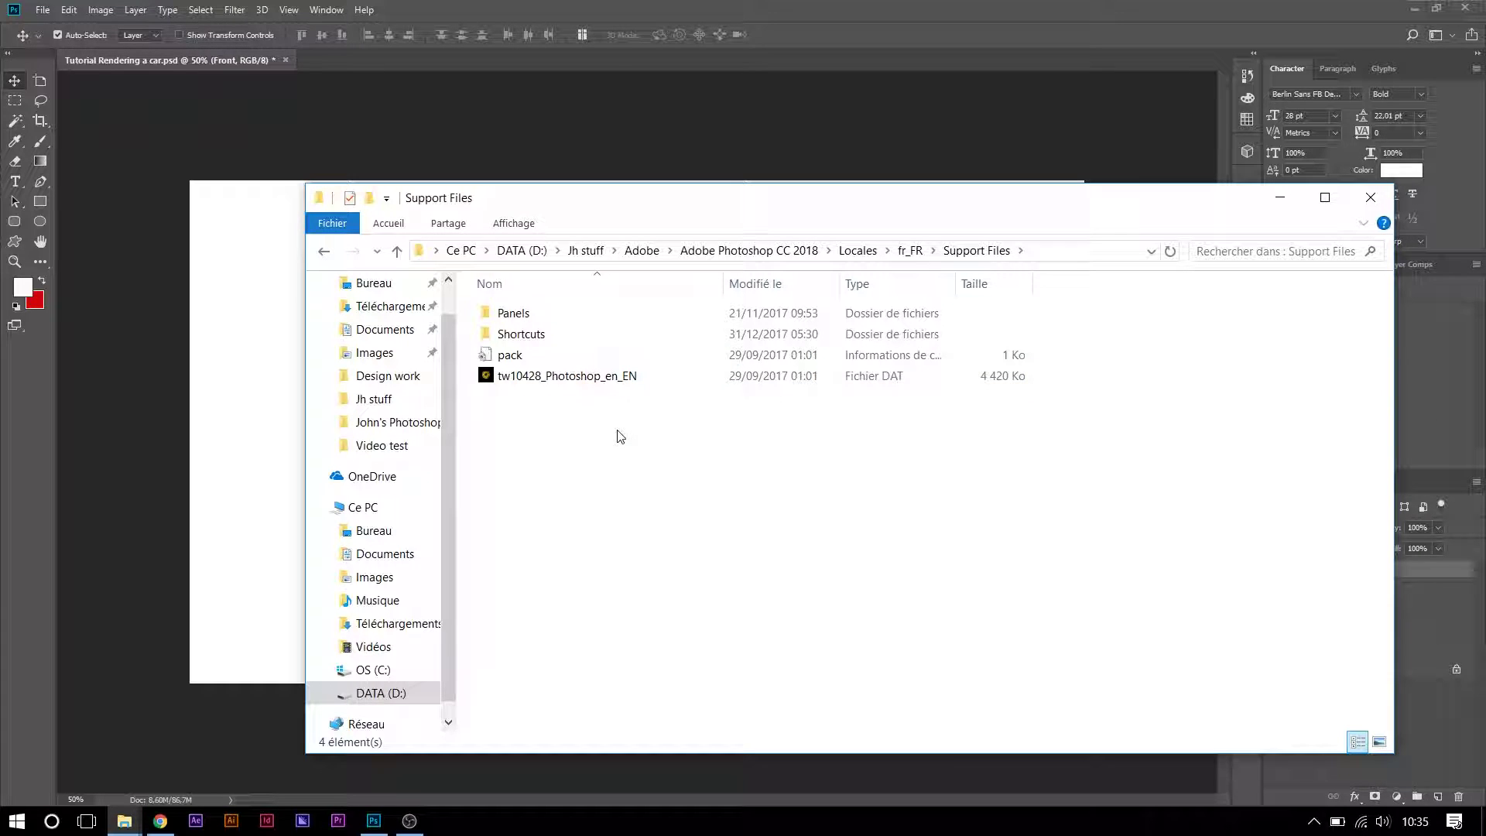
pyautogui.click(1370, 198)
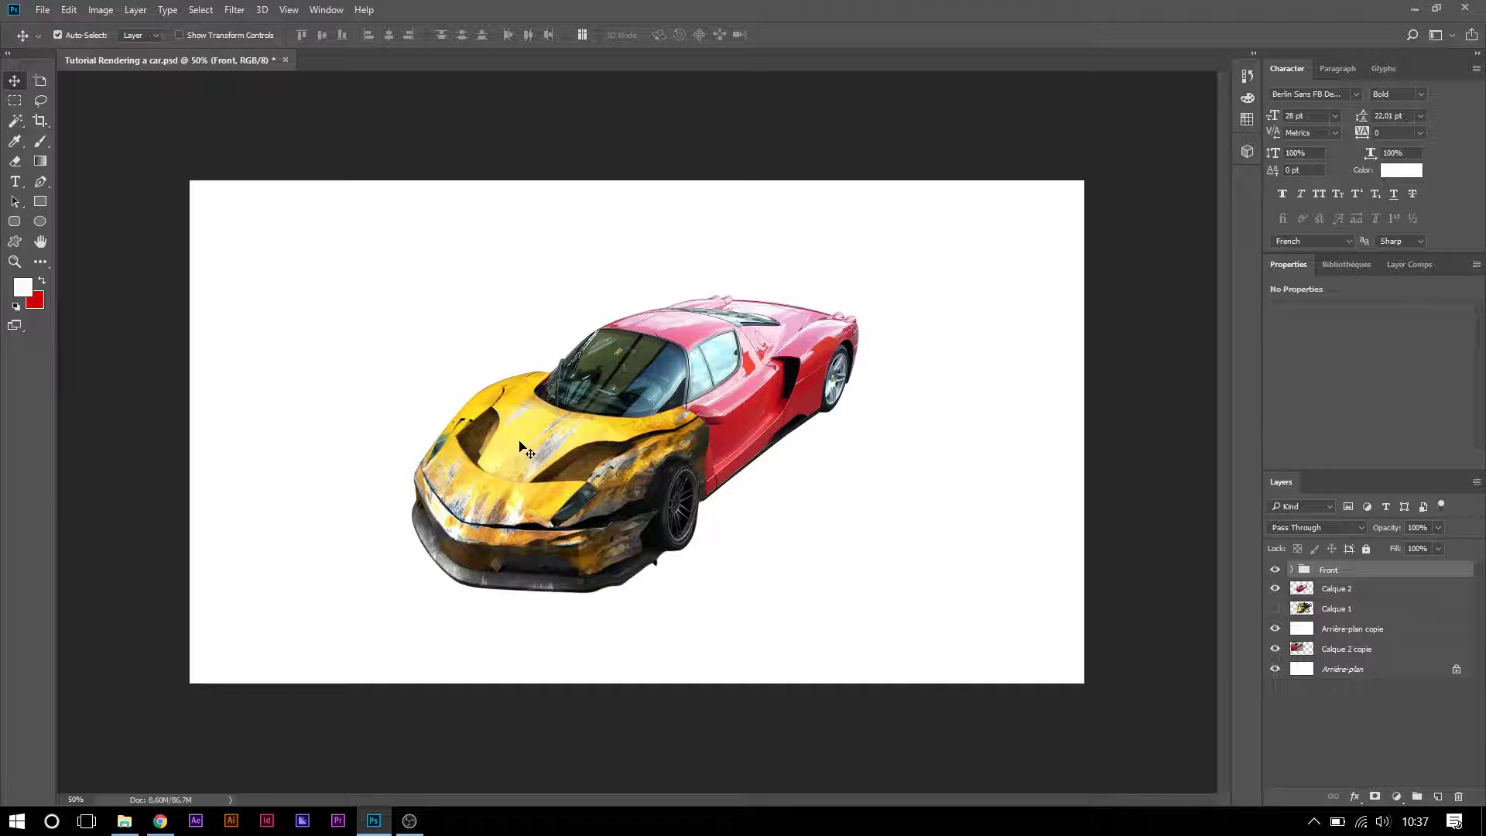
# - Collapse and hide the Front group so the original red car's front can be worked on
pyautogui.click(1292, 572)
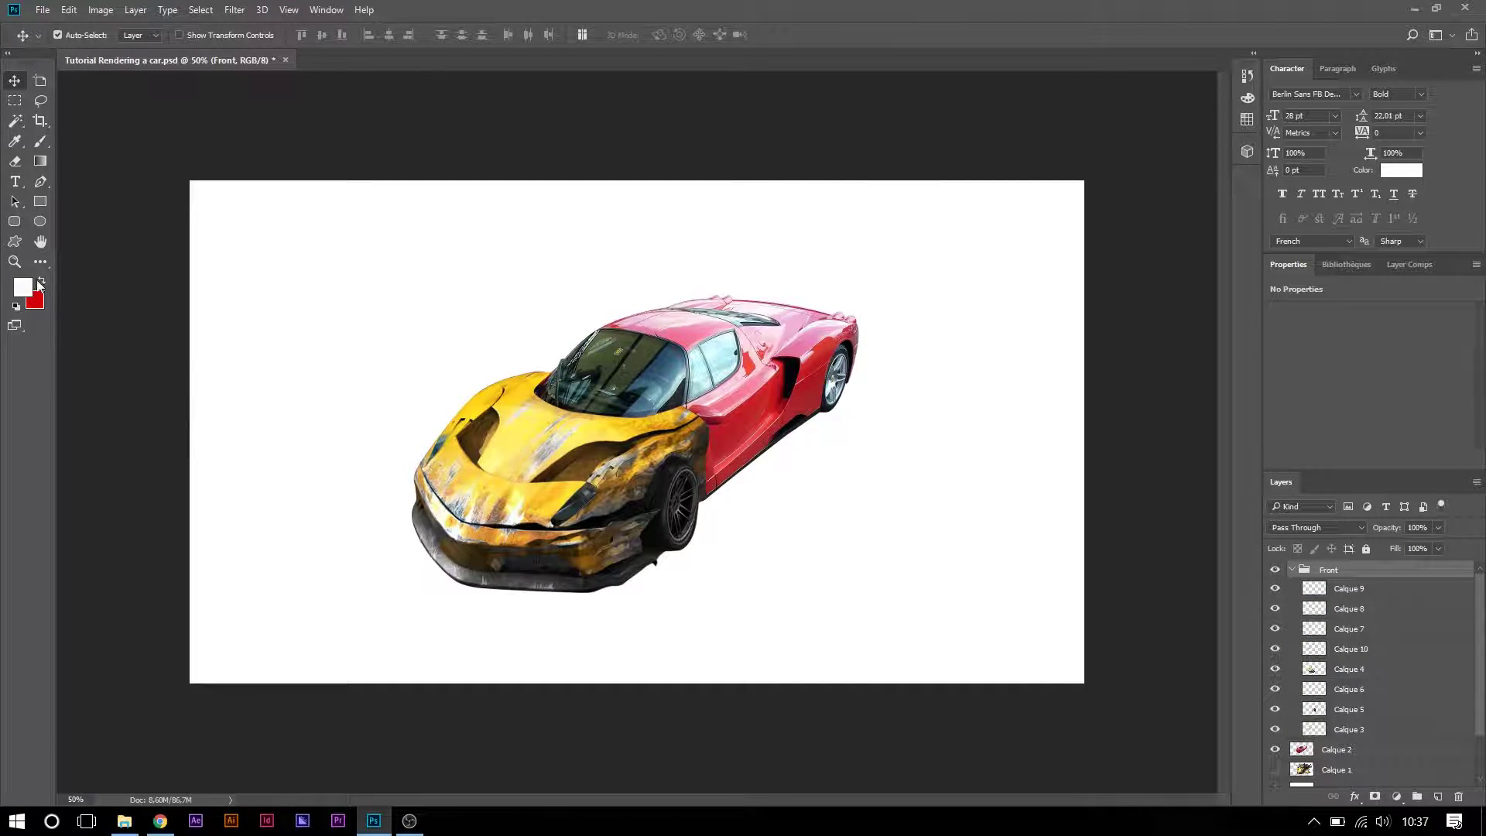
pyautogui.click(16, 263)
pyautogui.moveTo(364, 549); pyautogui.dragTo(398, 549)
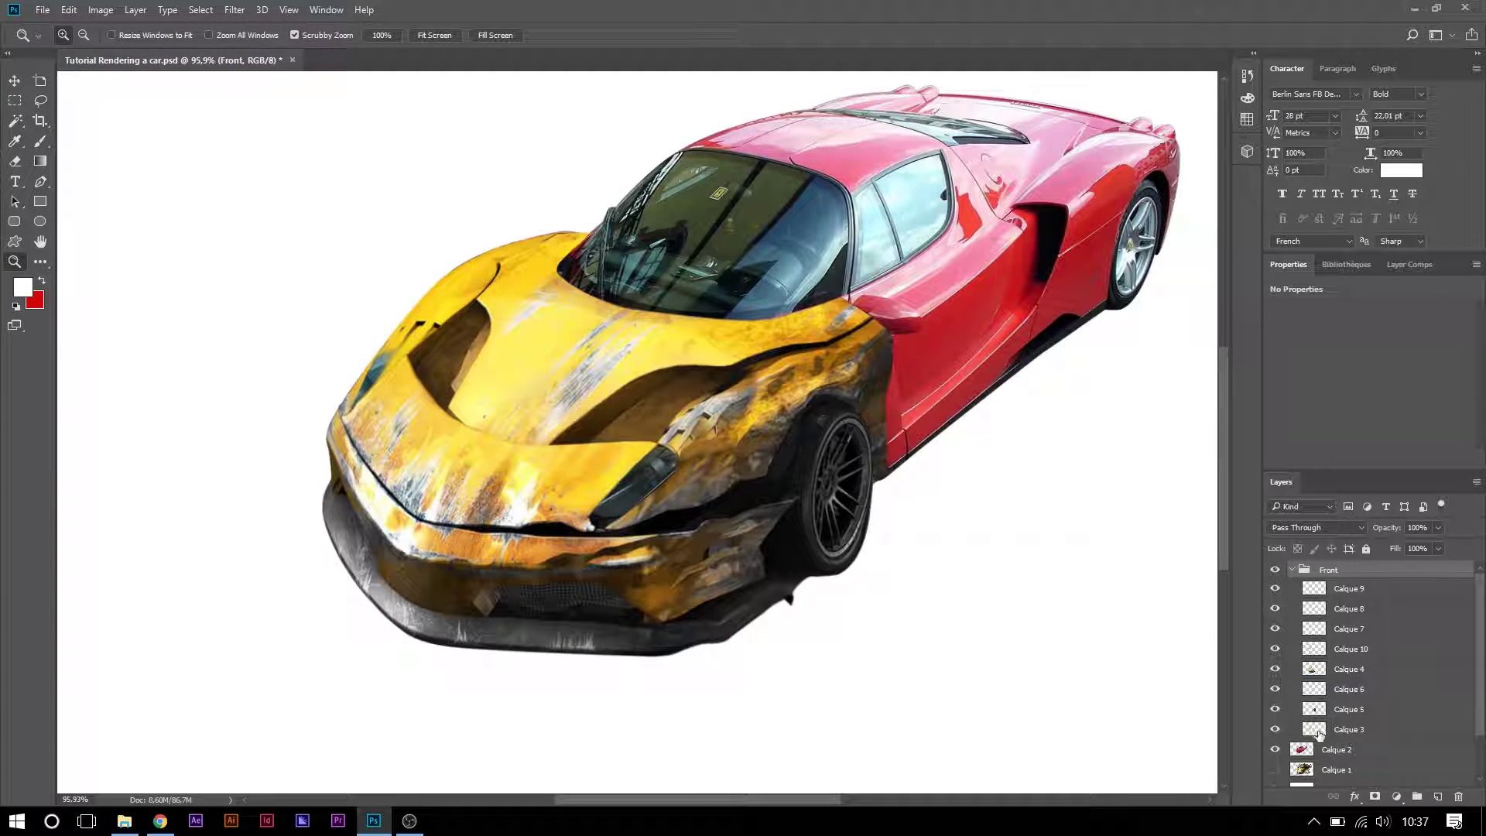
pyautogui.click(1292, 569)
pyautogui.click(1274, 570)
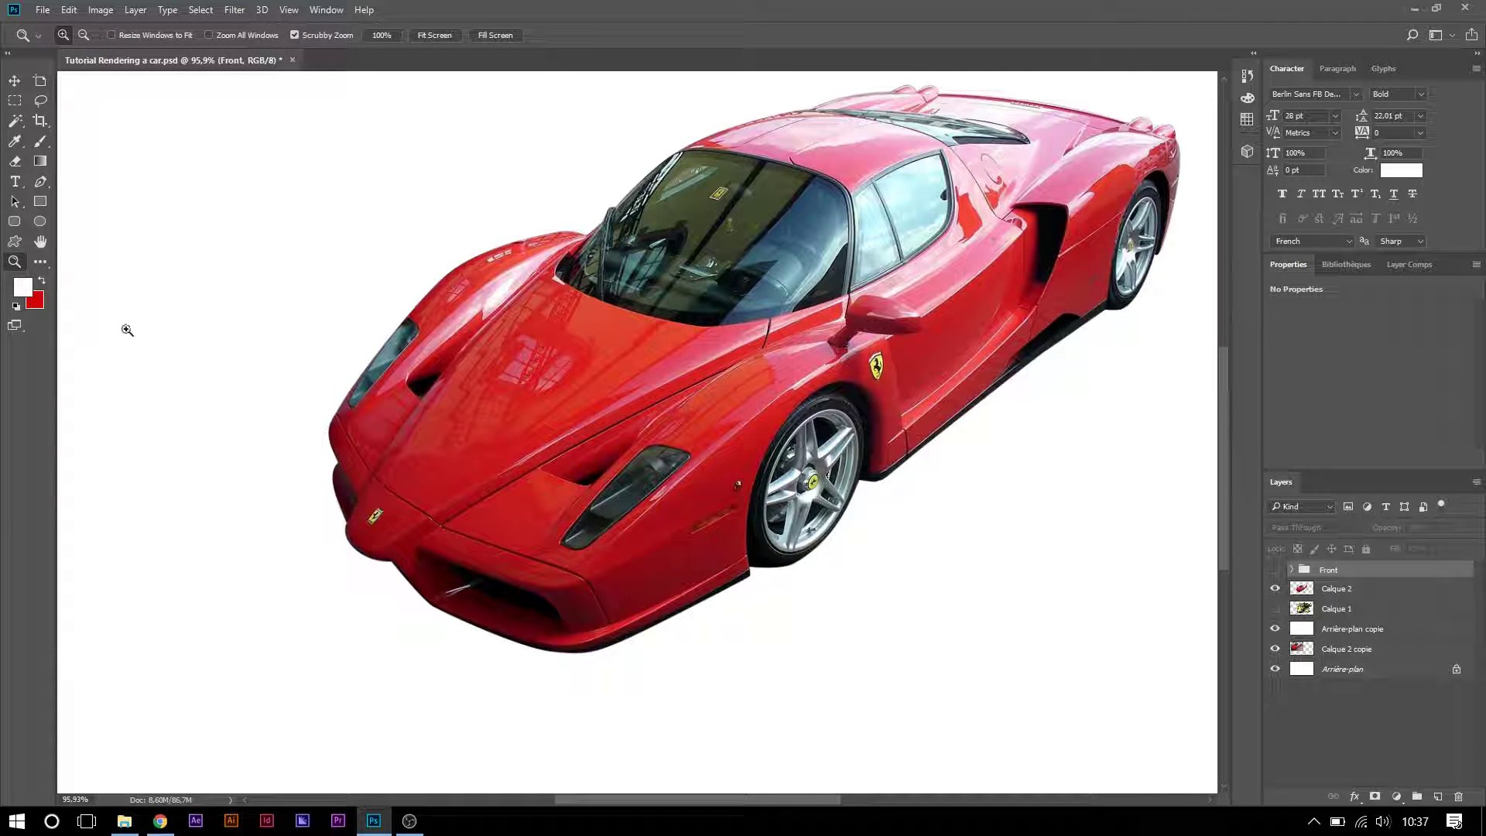
# - Trace a closed Pen tool path around the red car's far headlight, beside the outer edge of the hood
pyautogui.click(40, 181)
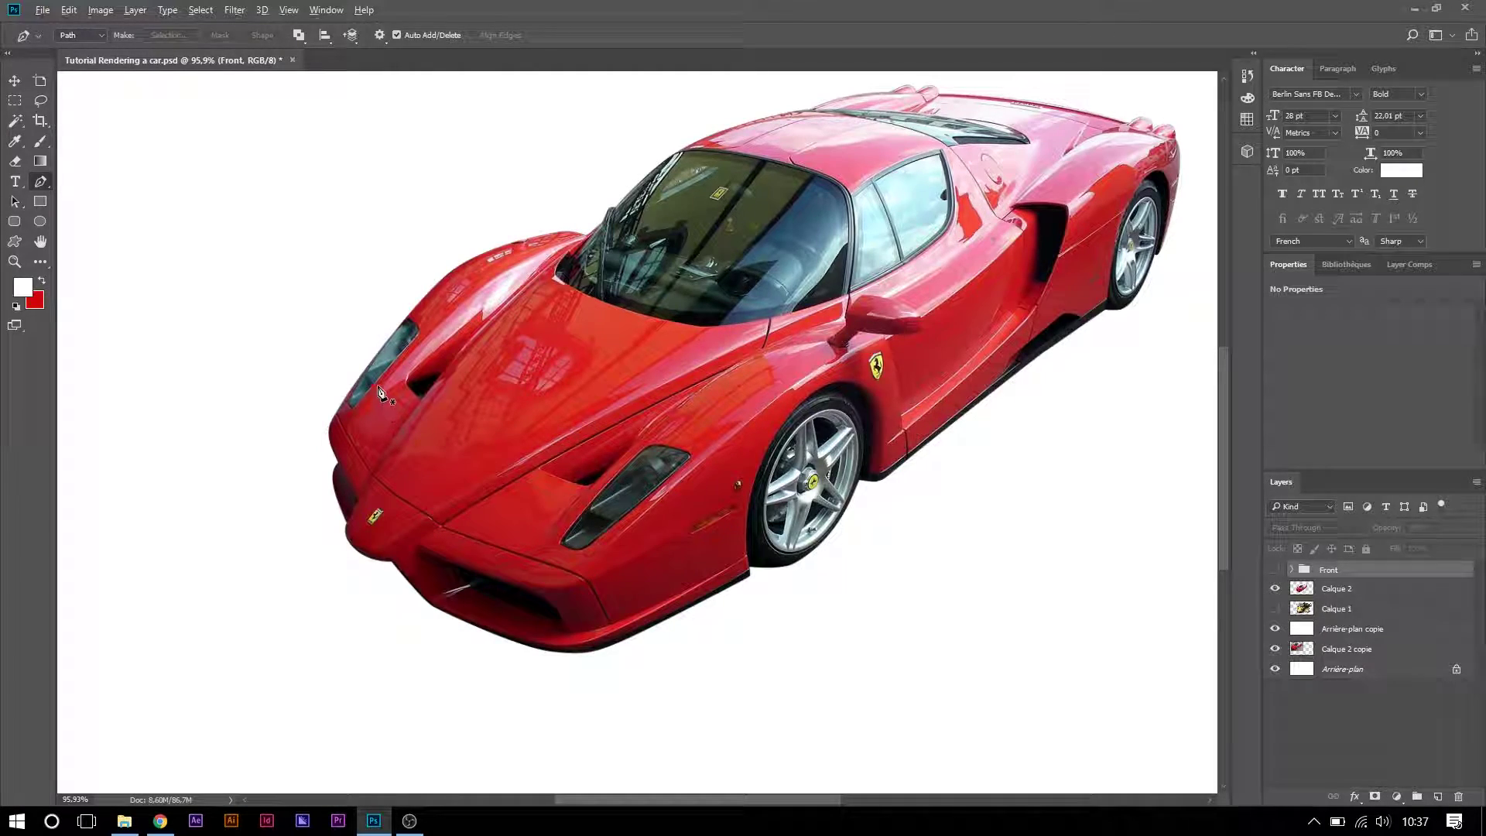
pyautogui.scroll(5, 380, 414)
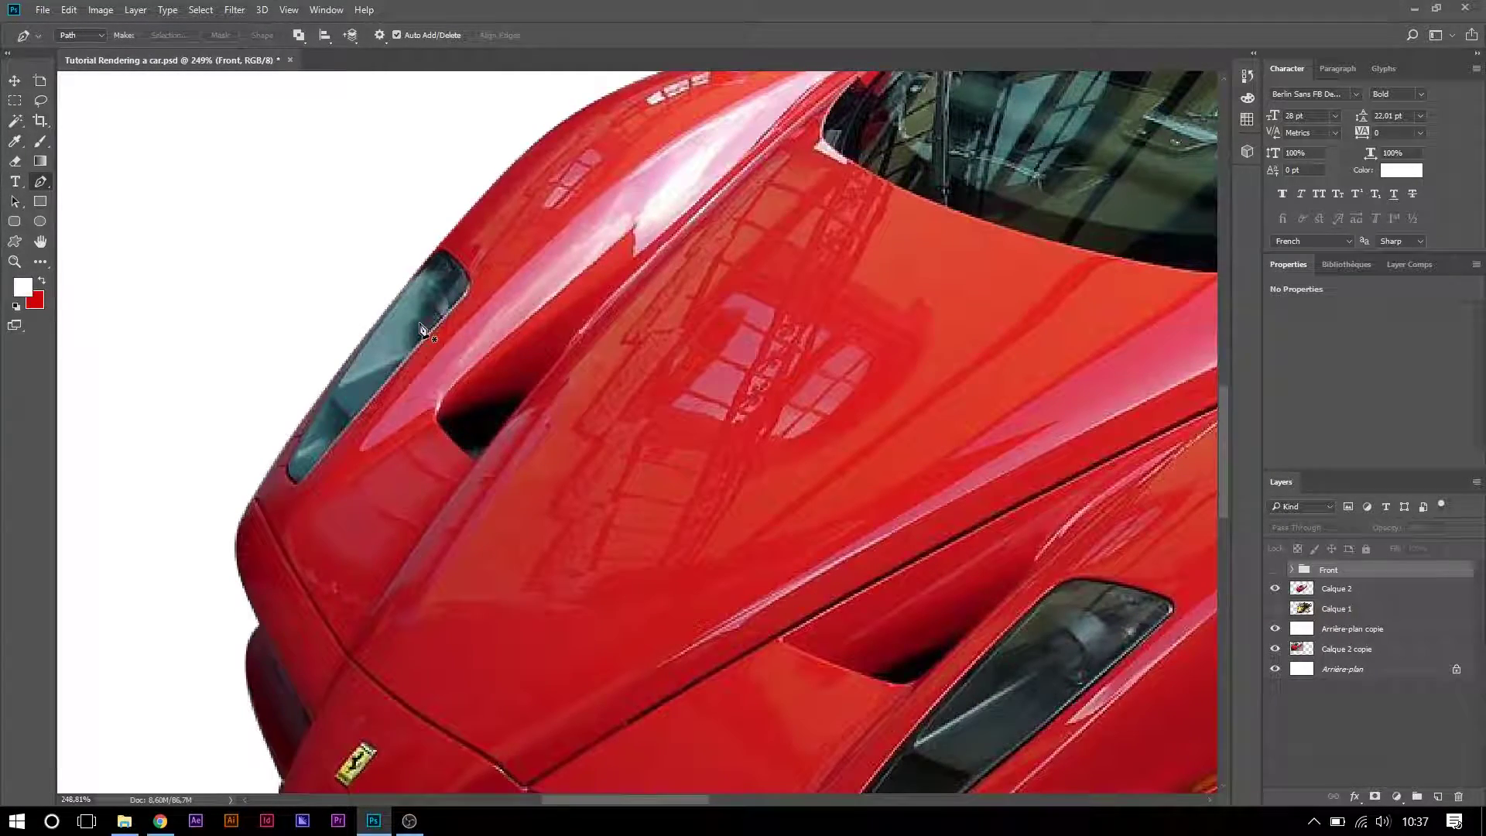
pyautogui.scroll(1, 422, 329)
pyautogui.scroll(2, 422, 329)
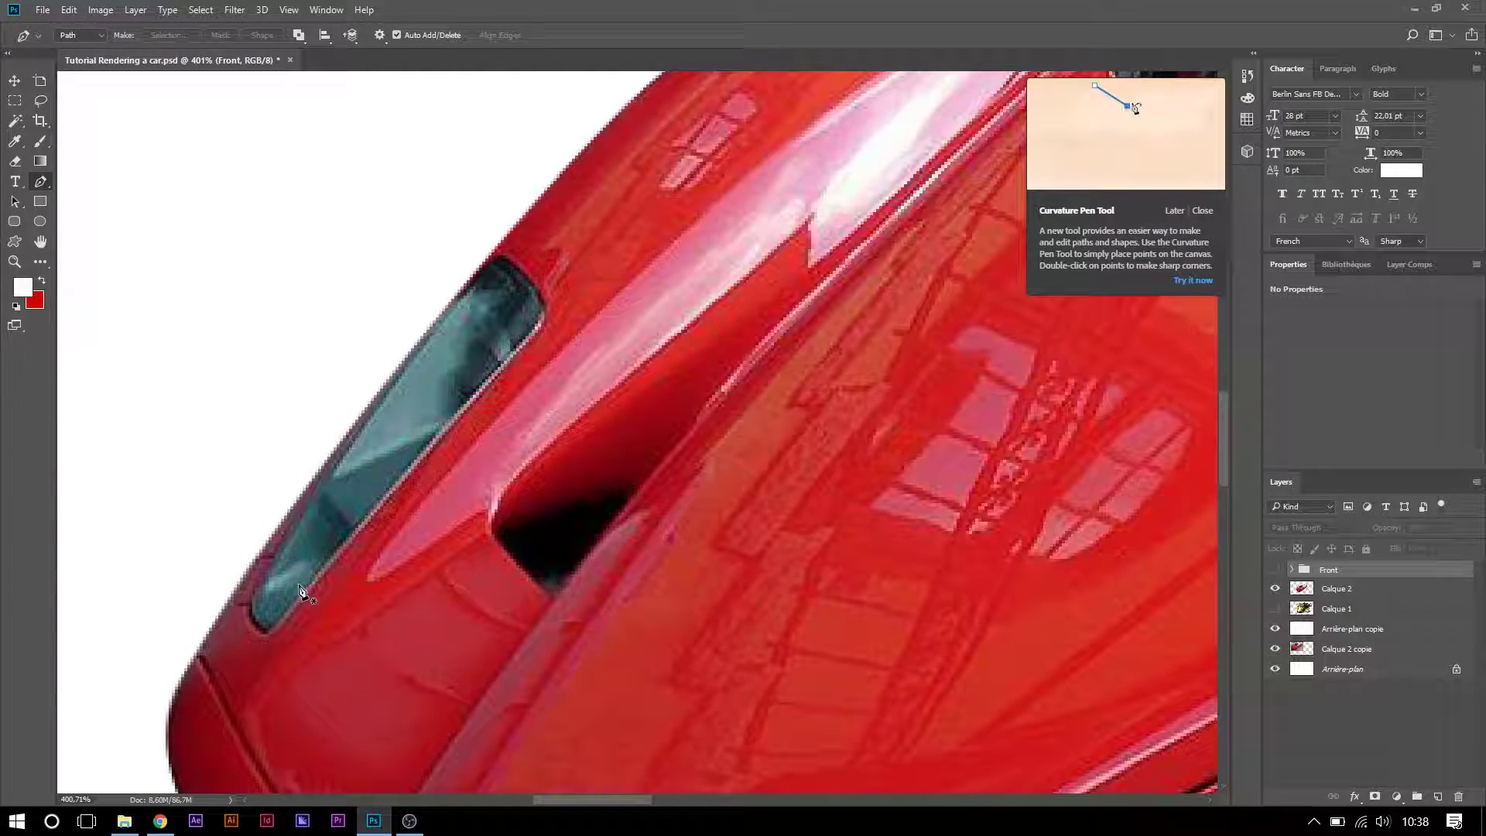
pyautogui.click(271, 634)
pyautogui.click(429, 445)
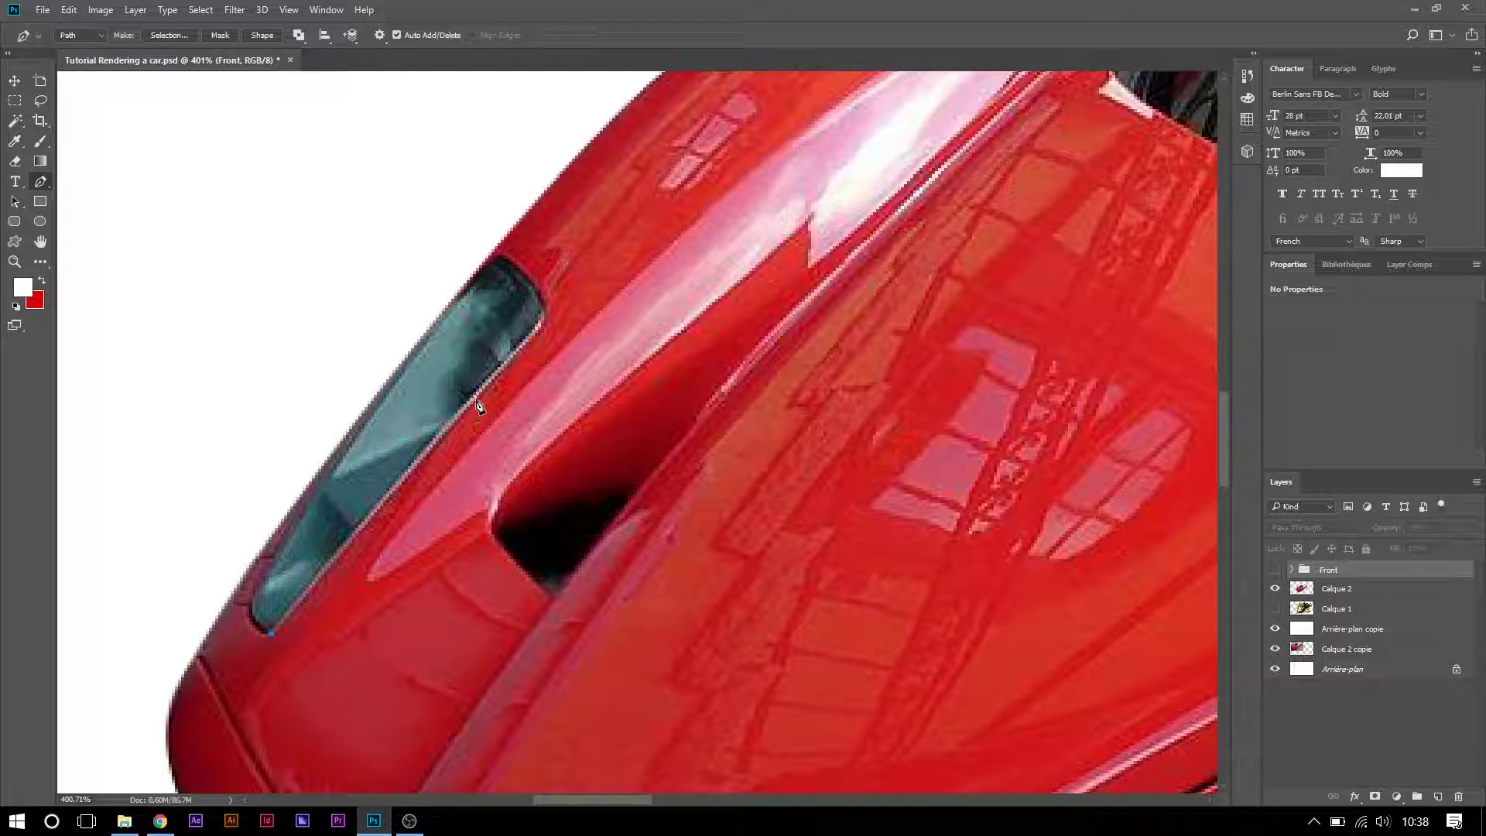
pyautogui.moveTo(544, 301); pyautogui.dragTo(538, 287)
pyautogui.moveTo(495, 258); pyautogui.dragTo(473, 268)
pyautogui.moveTo(296, 507); pyautogui.dragTo(265, 563)
pyautogui.moveTo(247, 617); pyautogui.dragTo(249, 624)
pyautogui.click(271, 634)
# - Convert the far headlight path into a new anti-aliased selection with a 0,3 pixel feather radius
pyautogui.rightClick(436, 403)
pyautogui.click(514, 481)
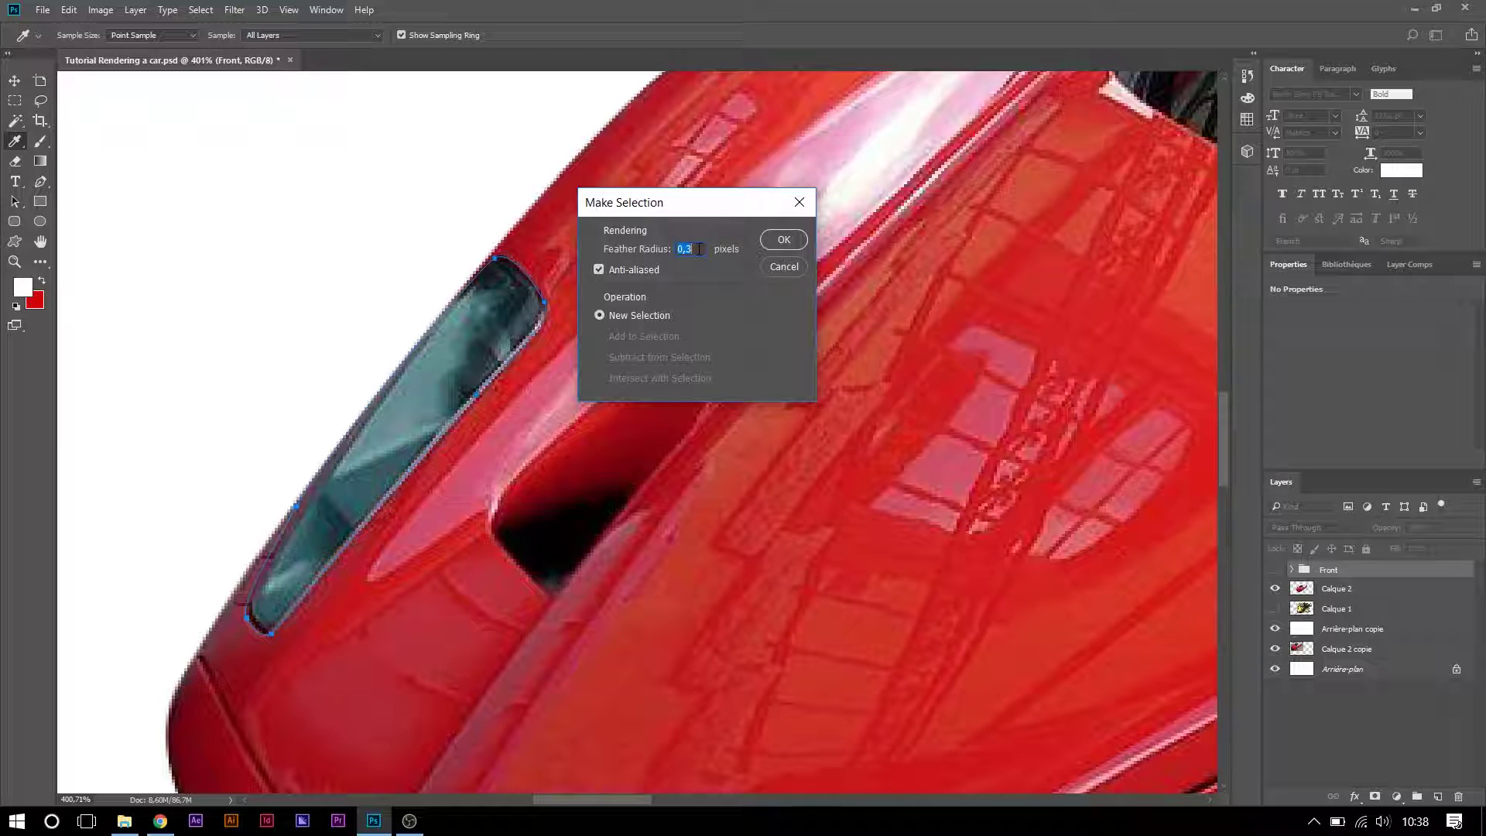
pyautogui.click(793, 243)
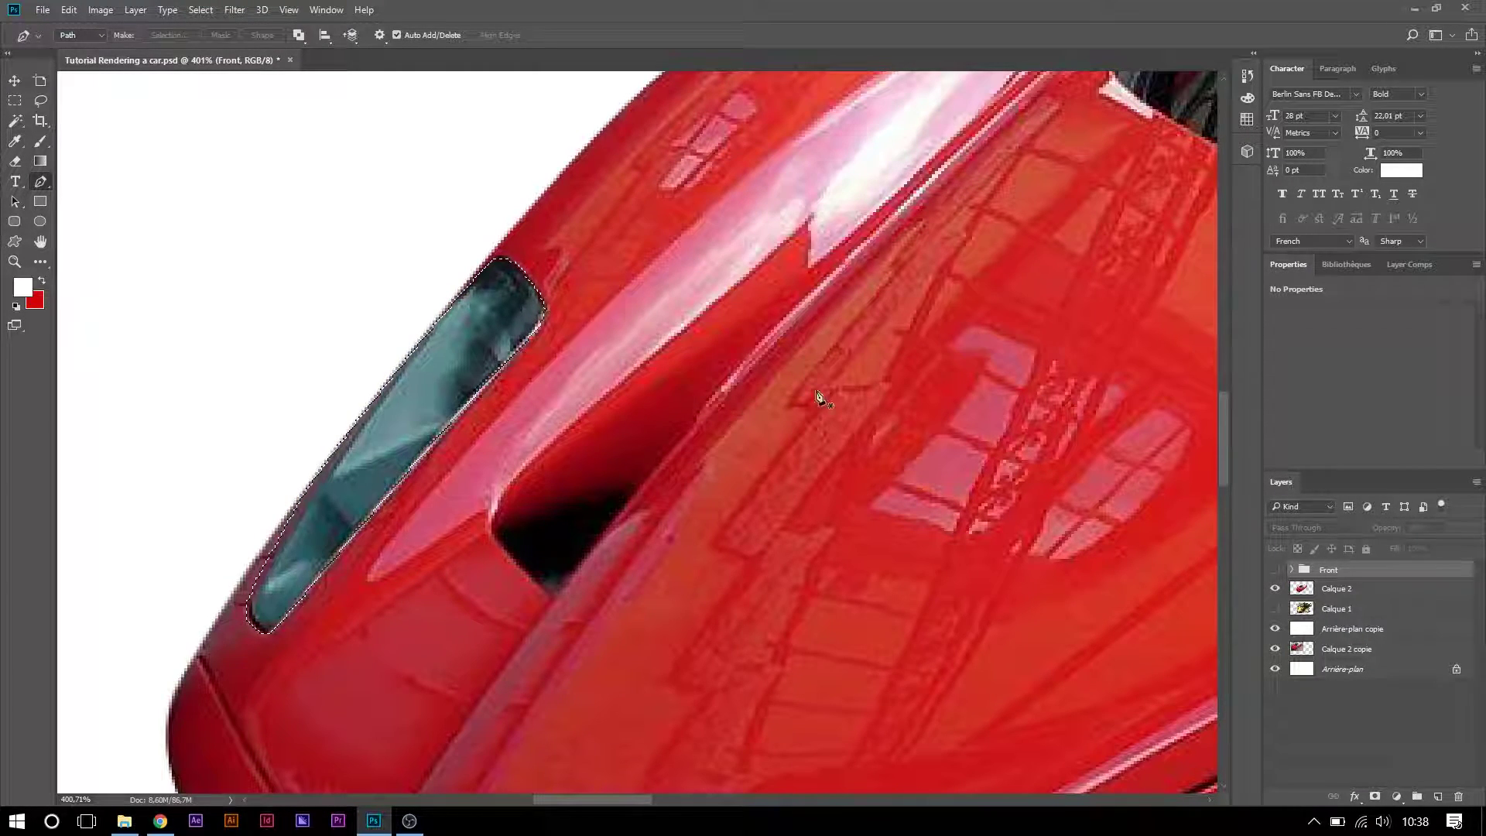
# - Trace a closed Pen tool path around the red car's near headlight, in front of the silver wheel
pyautogui.moveTo(973, 657); pyautogui.dragTo(570, 262)
pyautogui.moveTo(759, 428); pyautogui.dragTo(520, 295)
pyautogui.moveTo(812, 475); pyautogui.dragTo(695, 409)
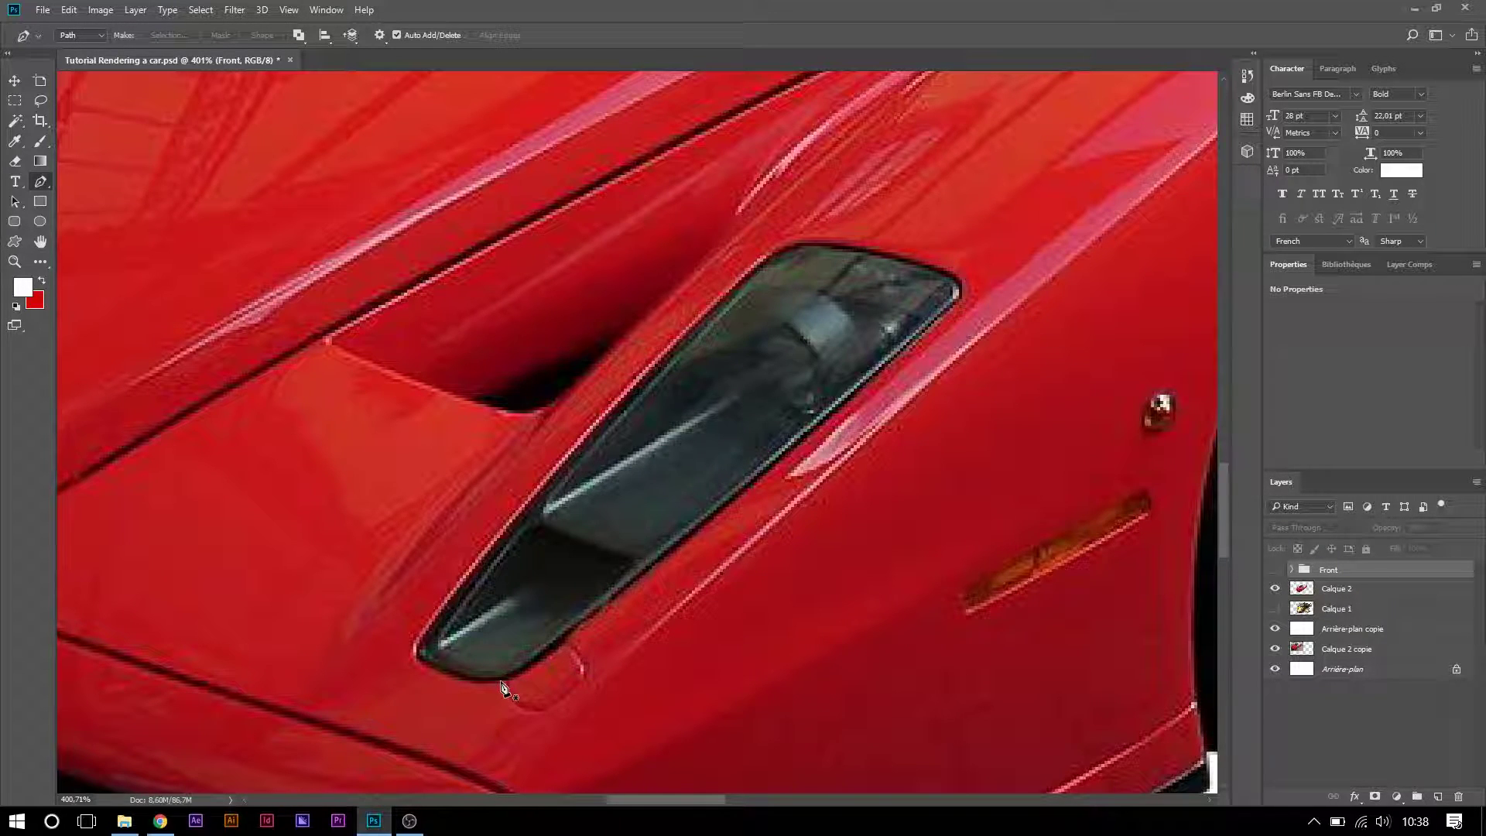
pyautogui.click(418, 659)
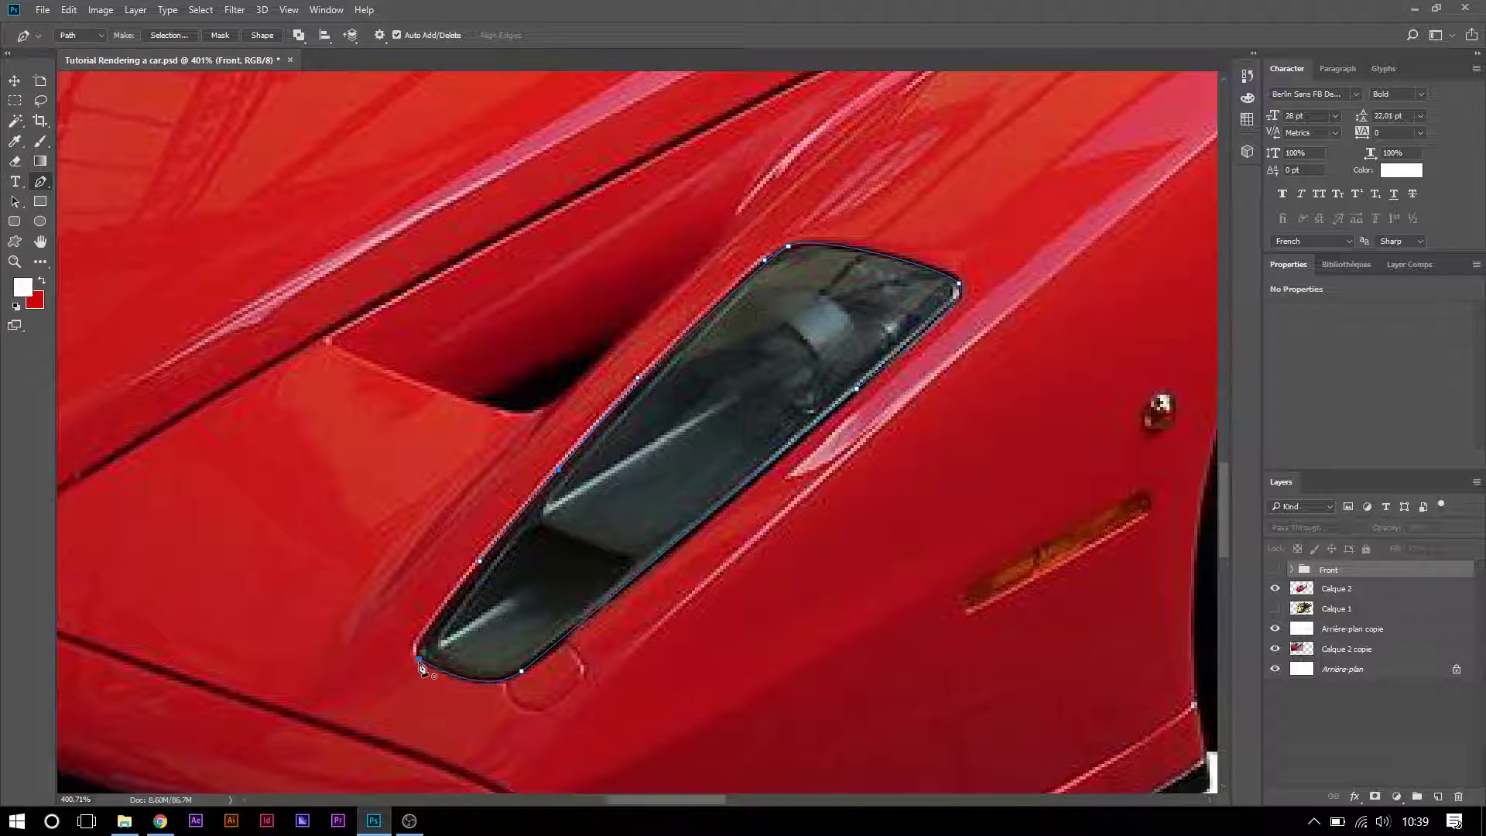
pyautogui.click(419, 660)
# - Add the near headlight path to the existing selection with a 0,3 pixel feather radius
pyautogui.rightClick(712, 440)
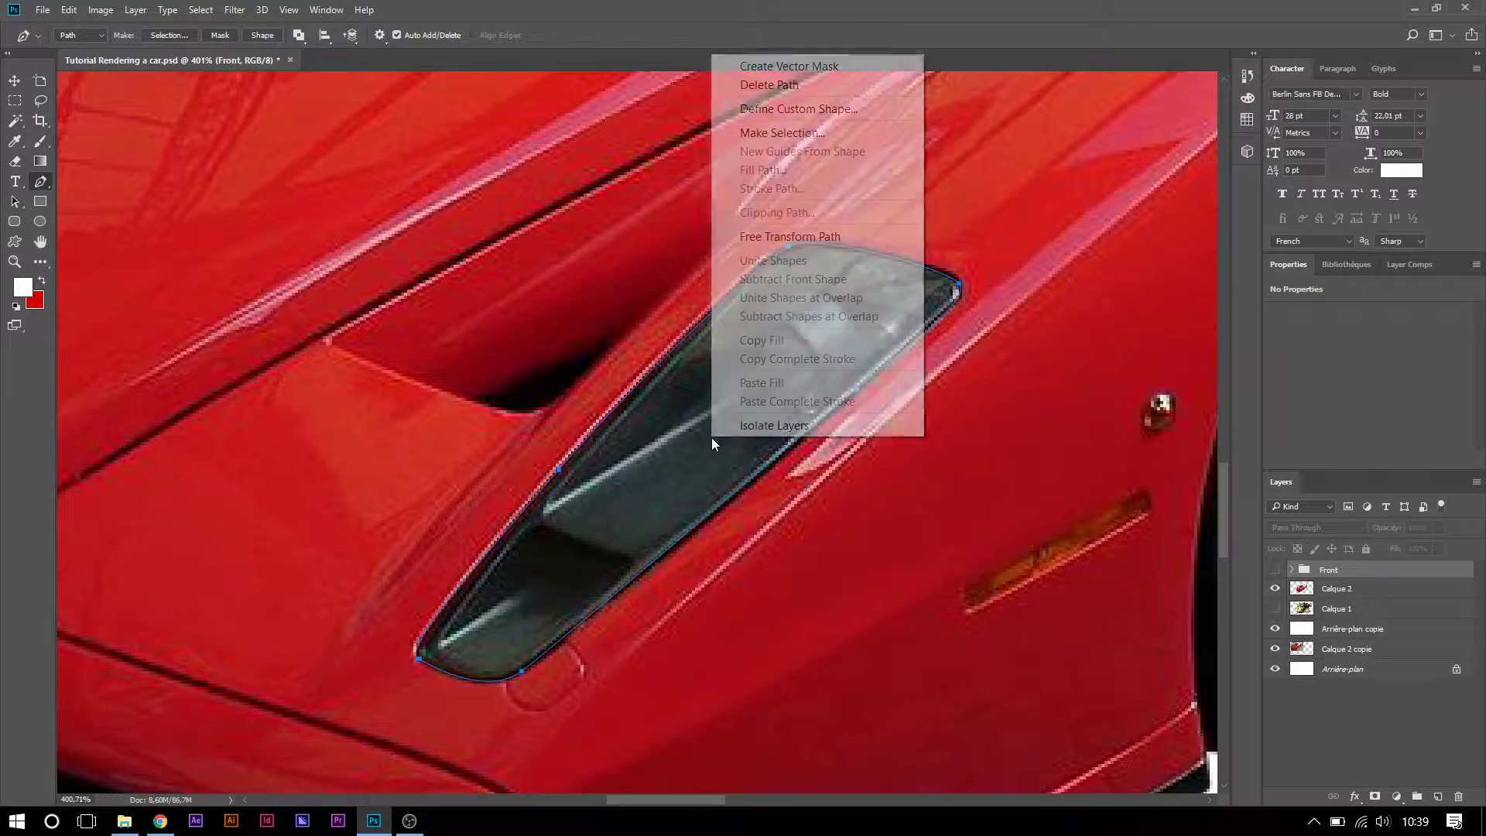
pyautogui.click(820, 126)
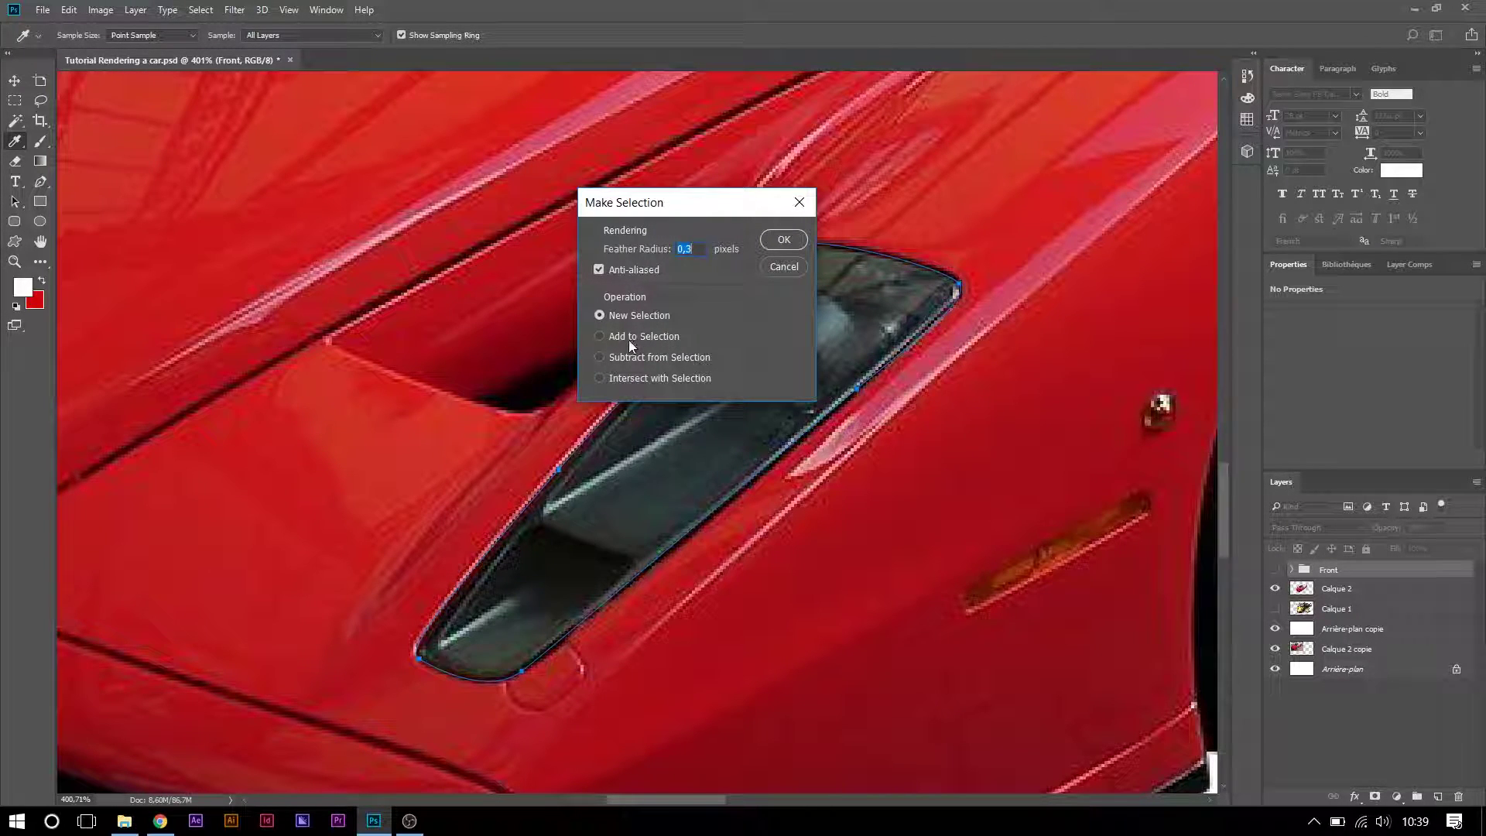
pyautogui.click(658, 337)
pyautogui.click(782, 241)
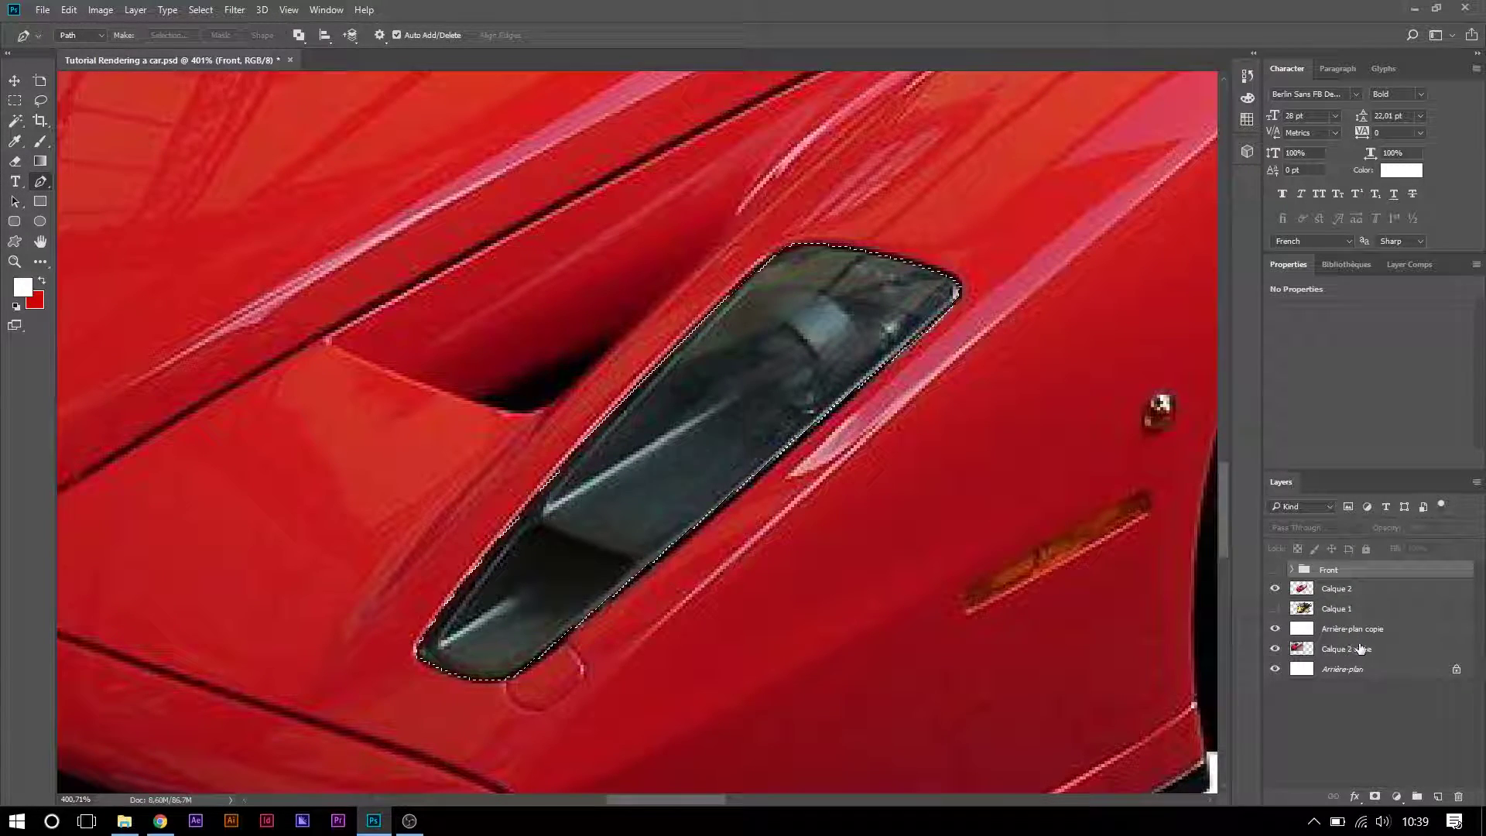
# - Copy the selected headlights from the Calque 2 layer onto a new layer
pyautogui.click(1340, 591)
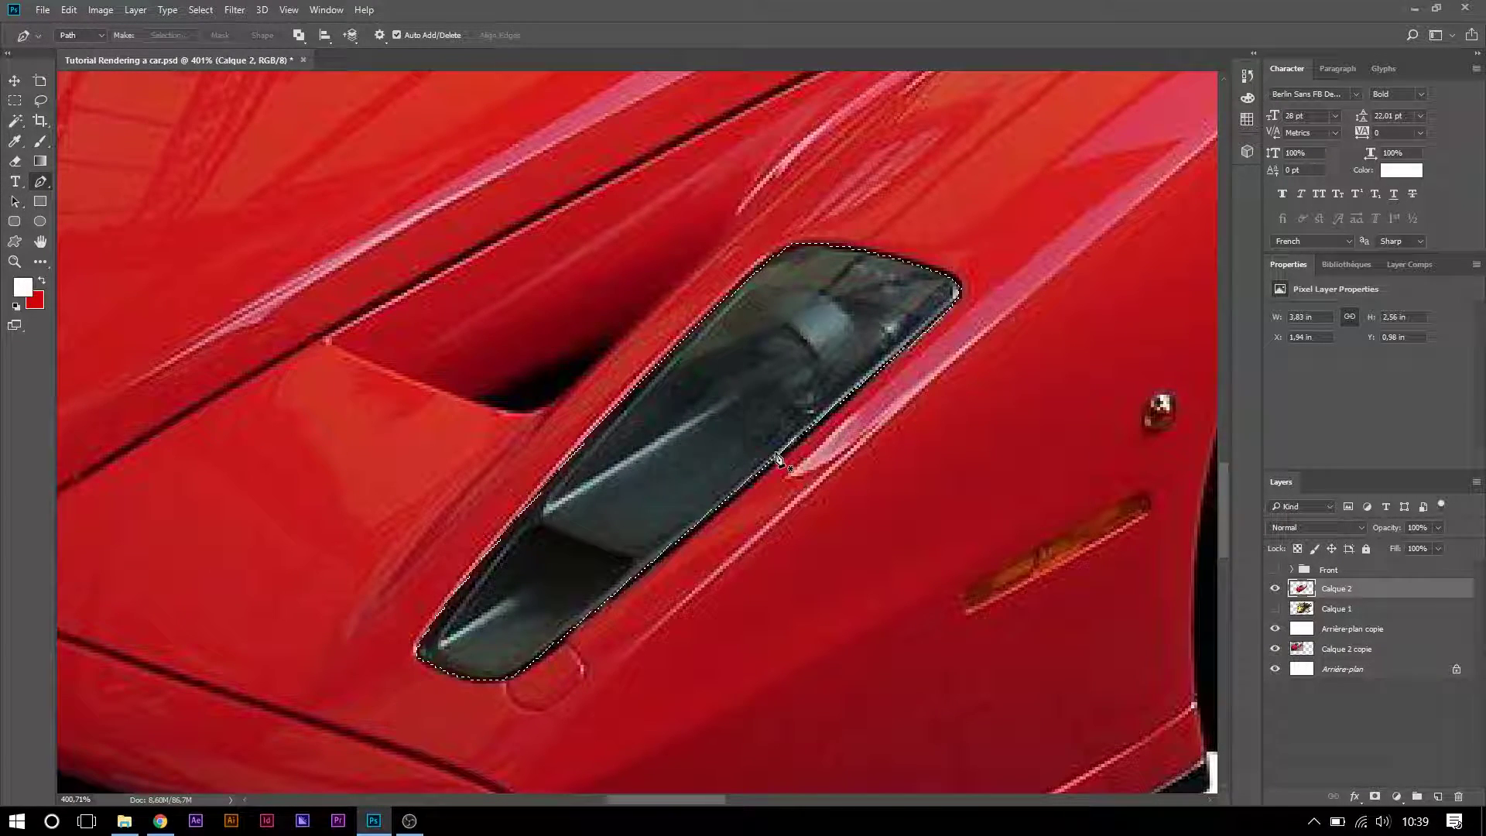
pyautogui.hotkey('ctrl', 'j')
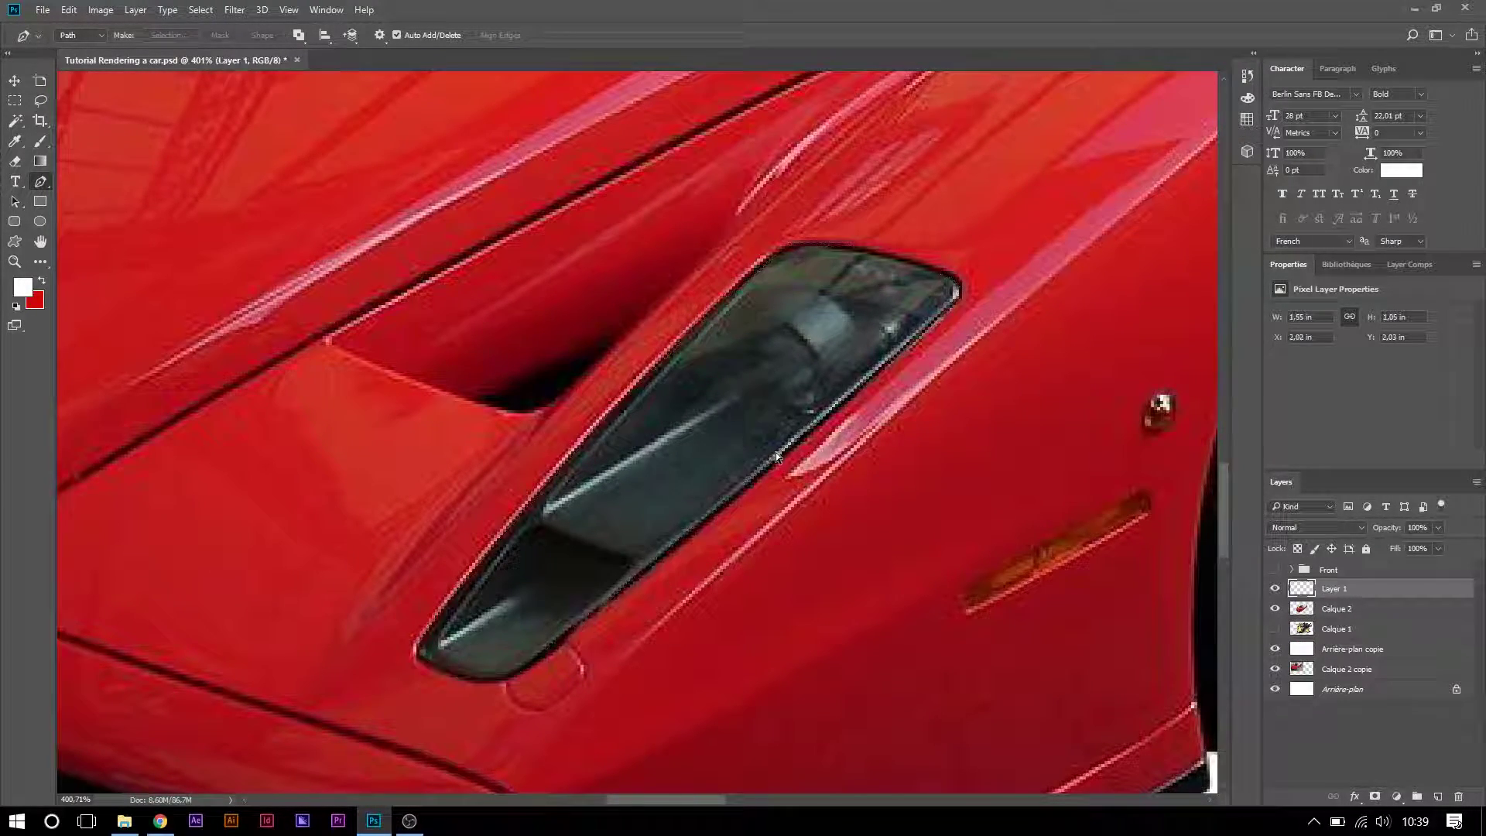
# - Show the Front group again and move the copied headlights layer to the top inside it
pyautogui.click(1275, 570)
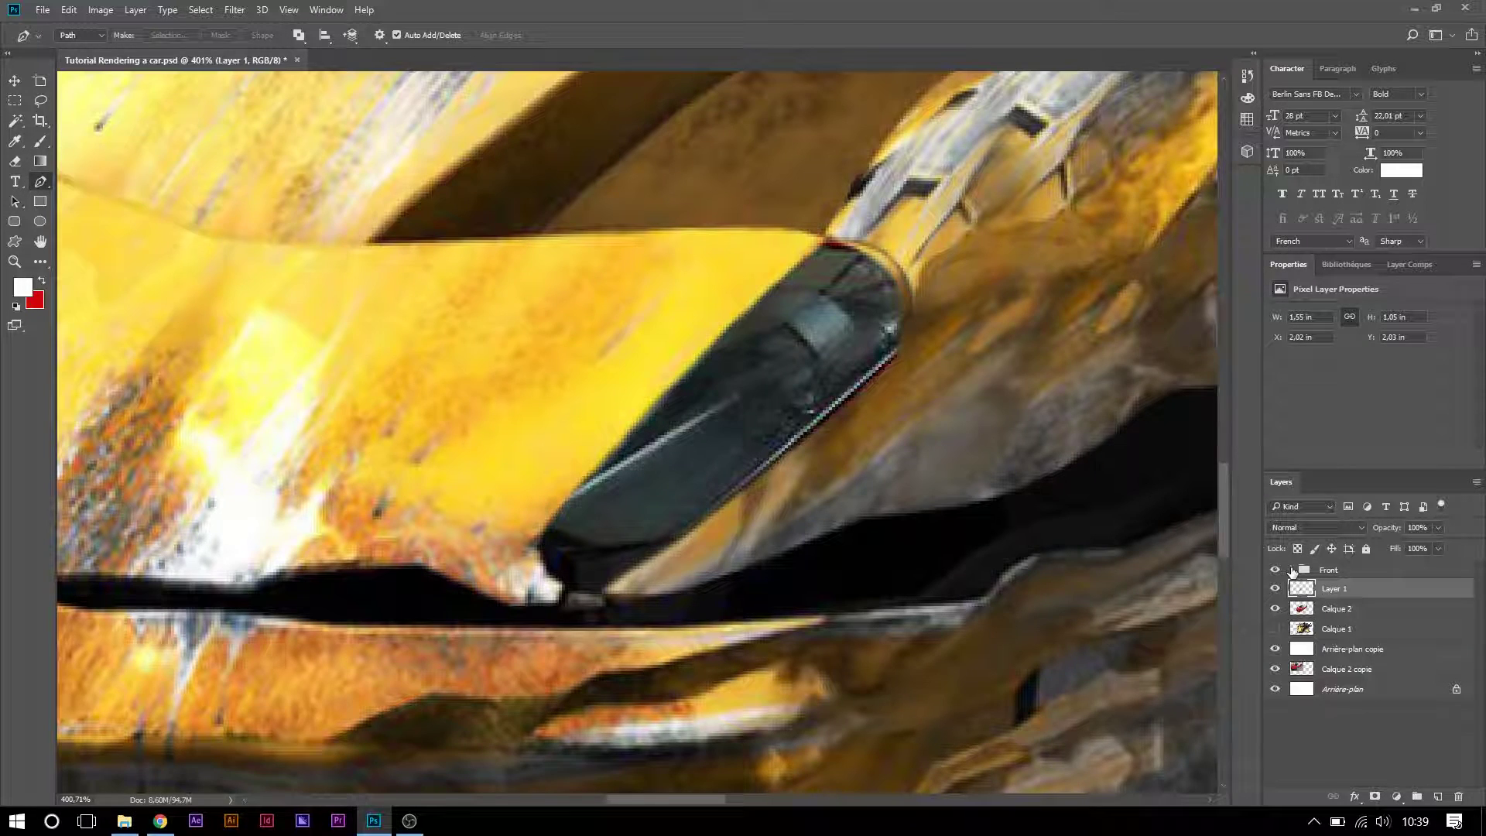
pyautogui.click(1292, 571)
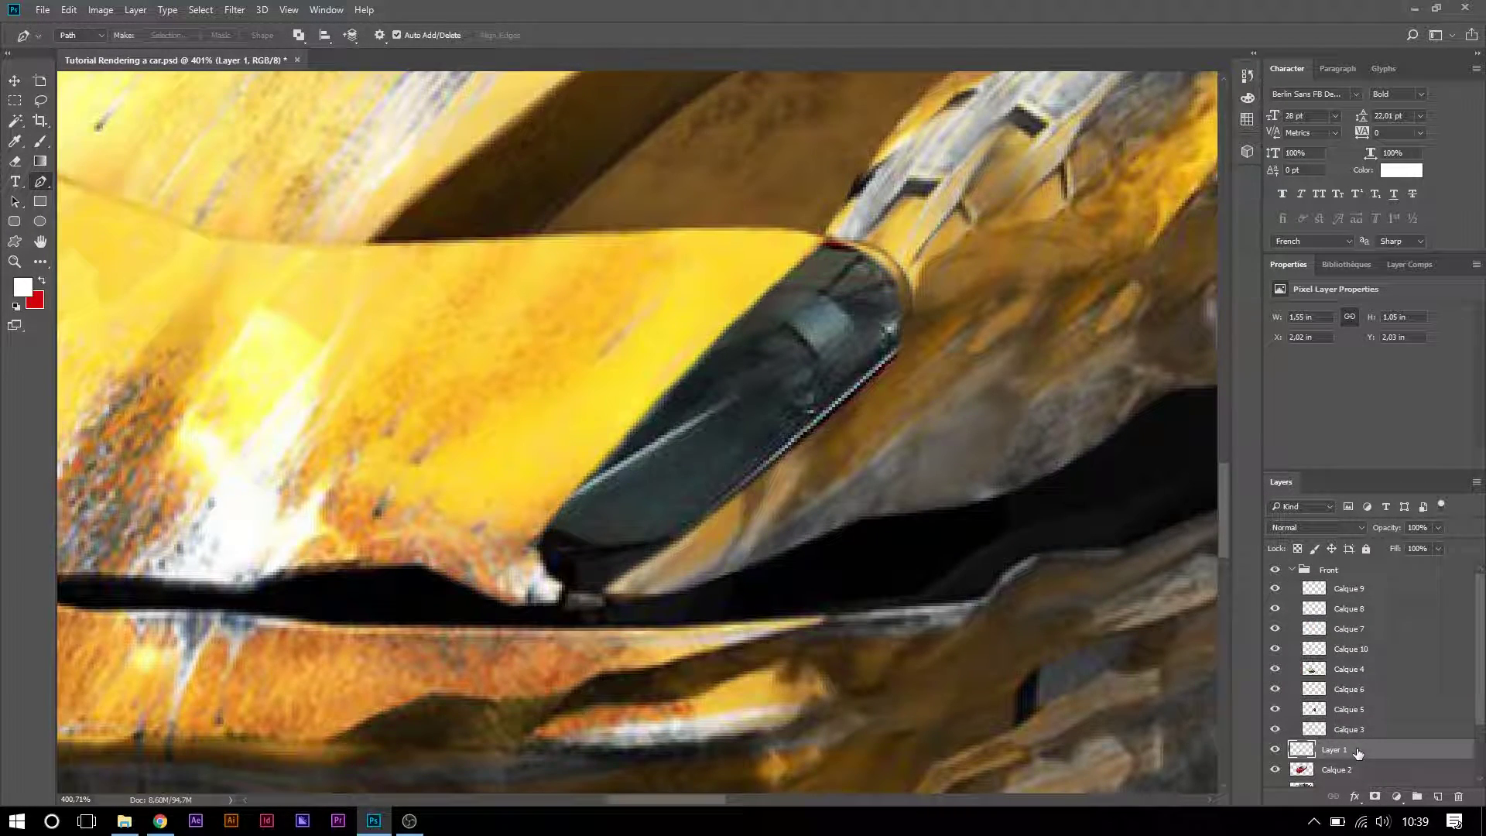
pyautogui.moveTo(1359, 752); pyautogui.dragTo(1379, 587)
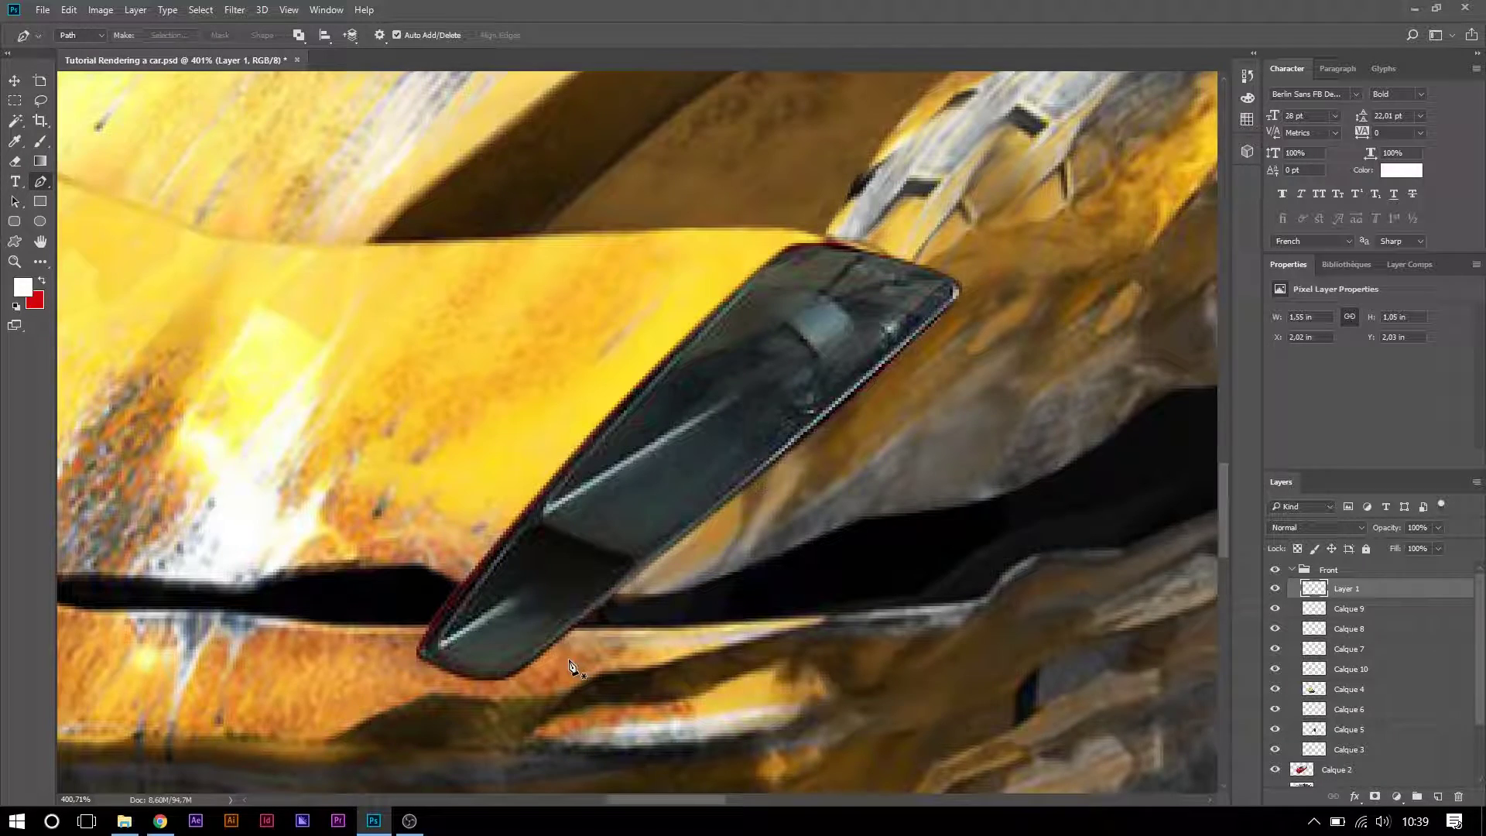
# - Set the Move tool to auto-select by Layer for working around the near headlight
pyautogui.click(15, 263)
pyautogui.keyDown('alt'); pyautogui.click(631, 507); pyautogui.keyUp('alt')
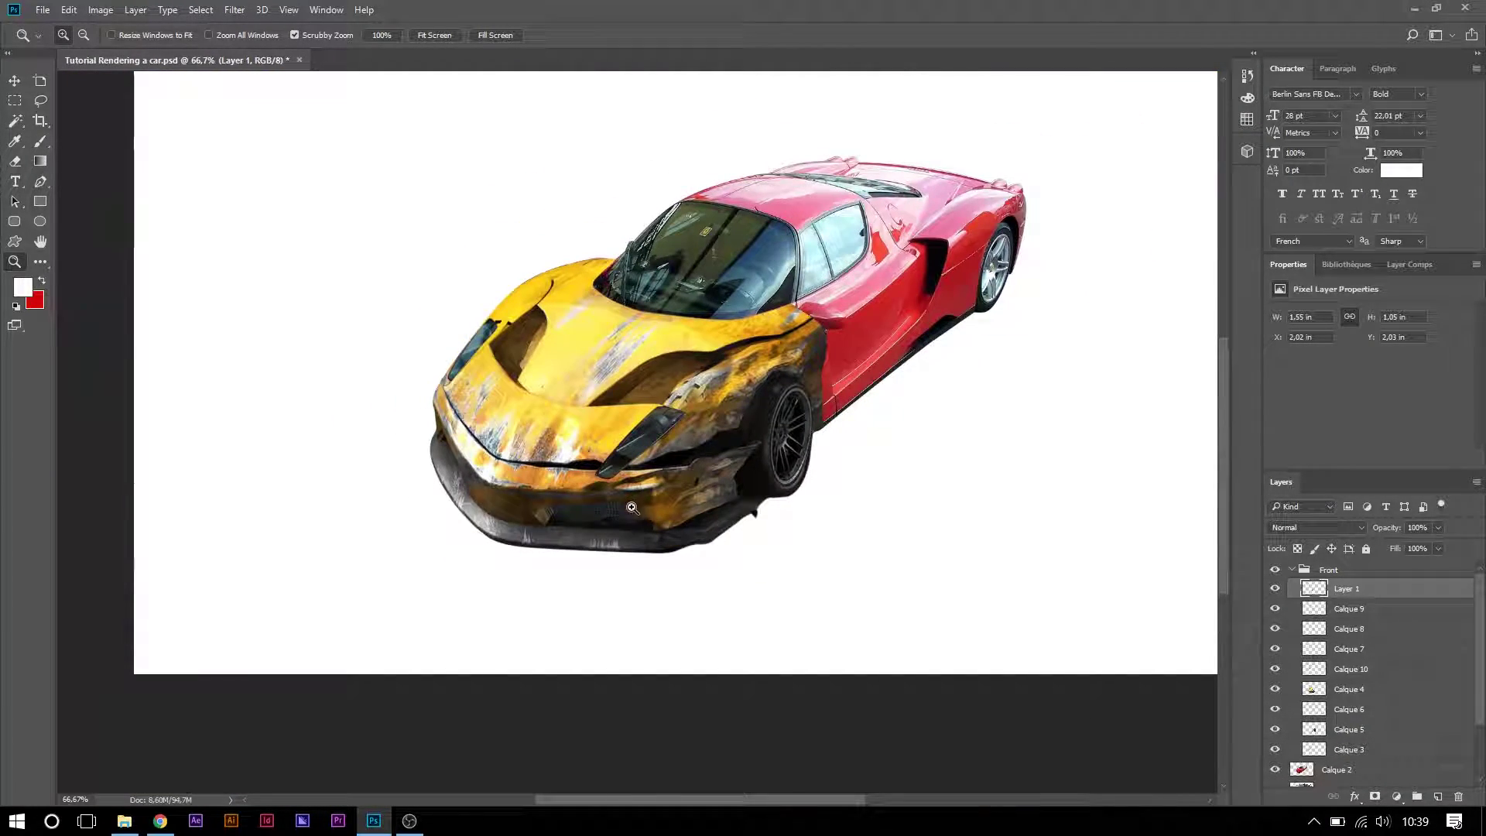
pyautogui.click(511, 384)
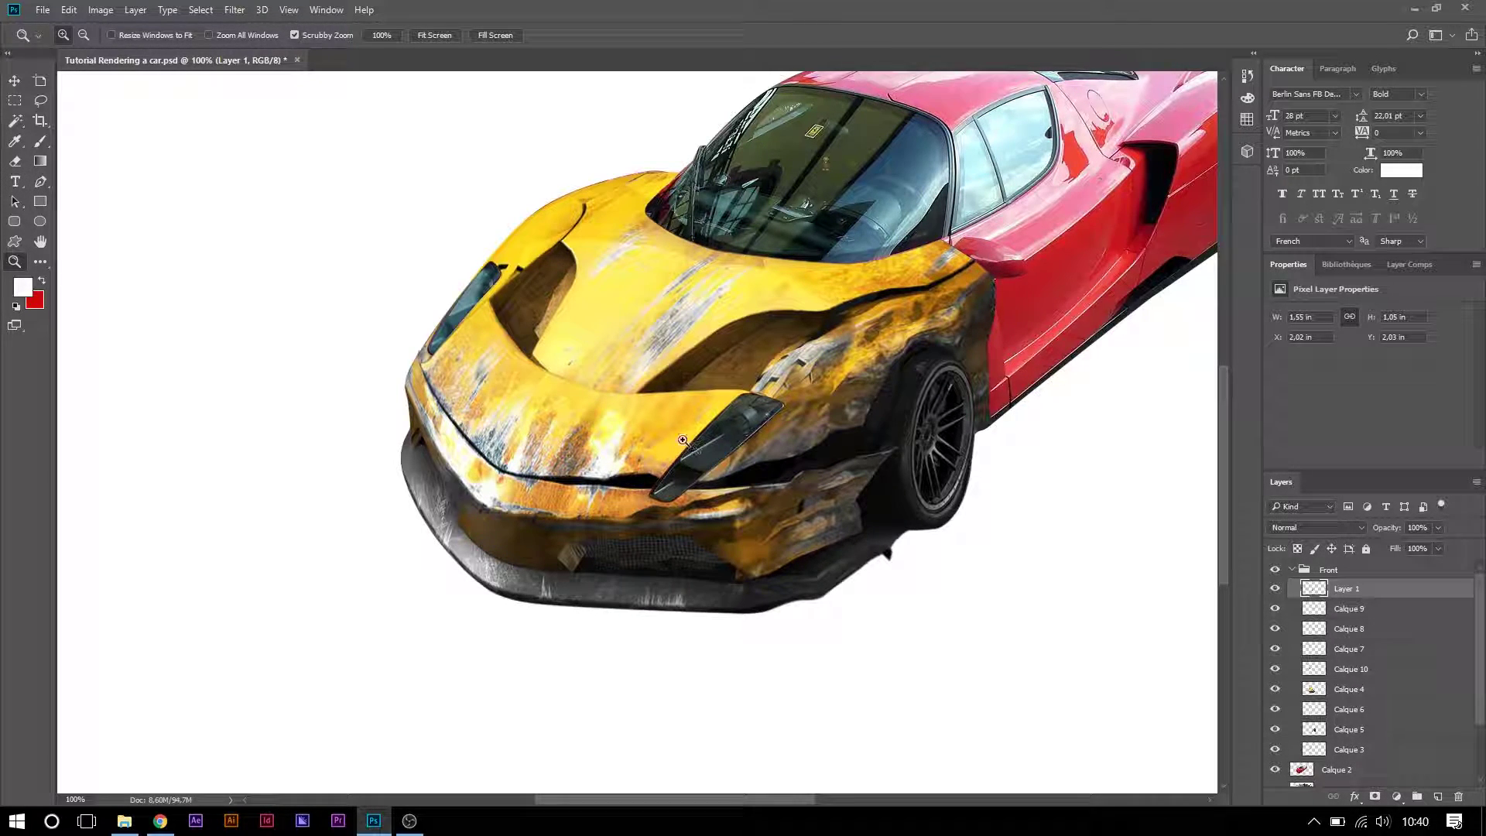
pyautogui.click(700, 496)
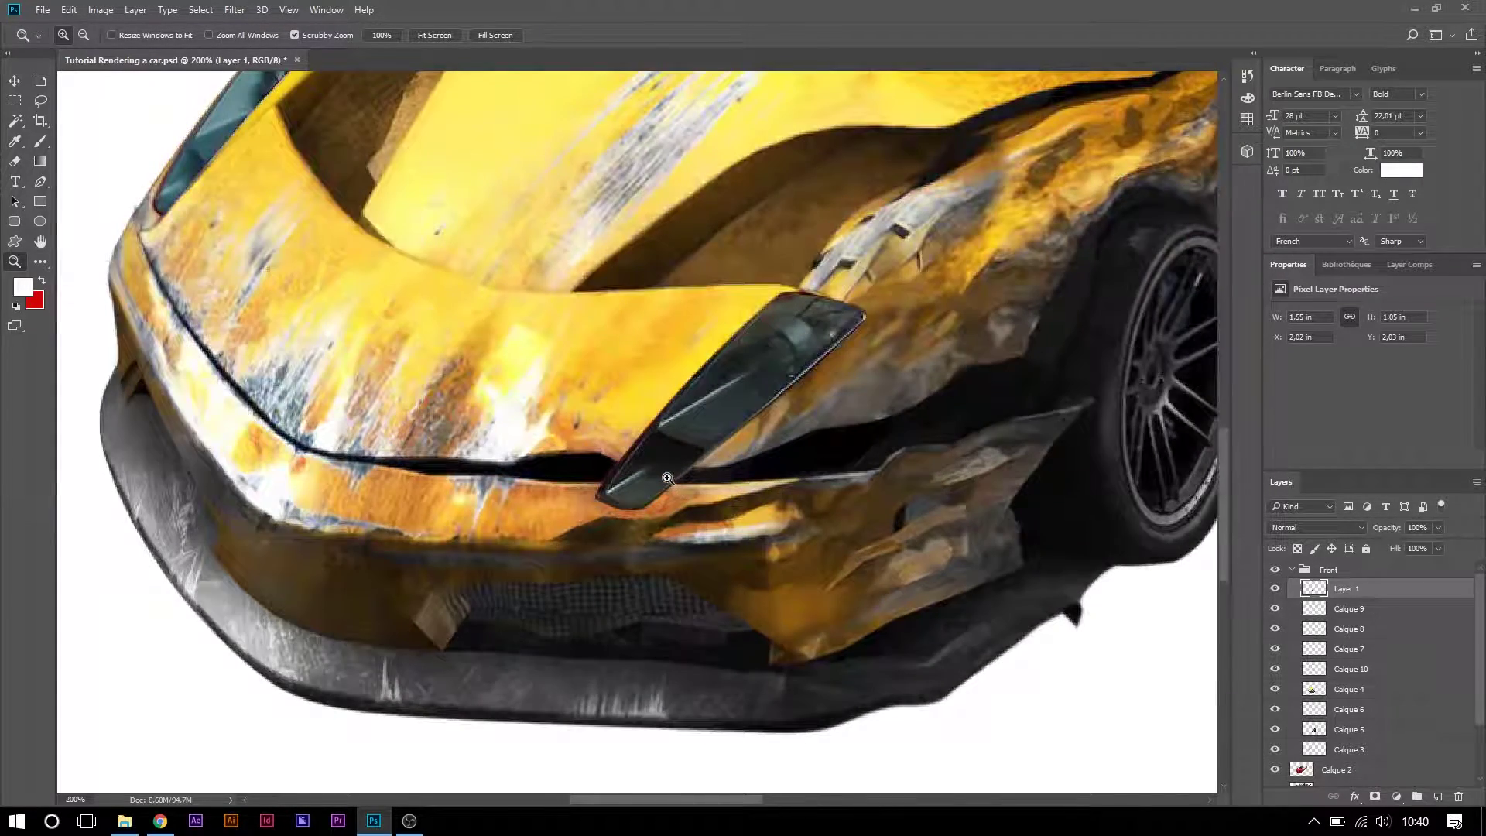
pyautogui.click(701, 497)
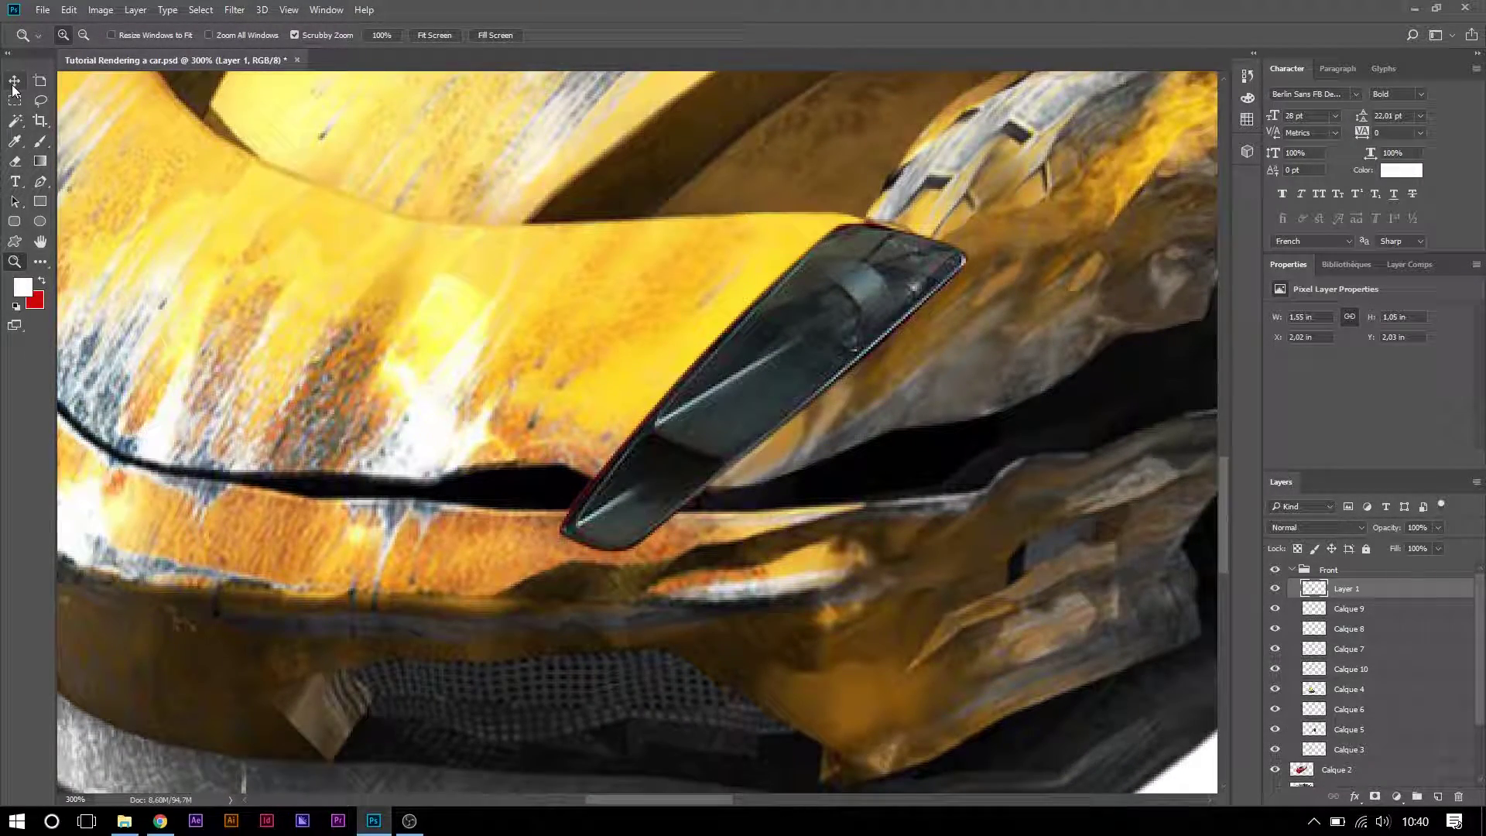
pyautogui.click(13, 85)
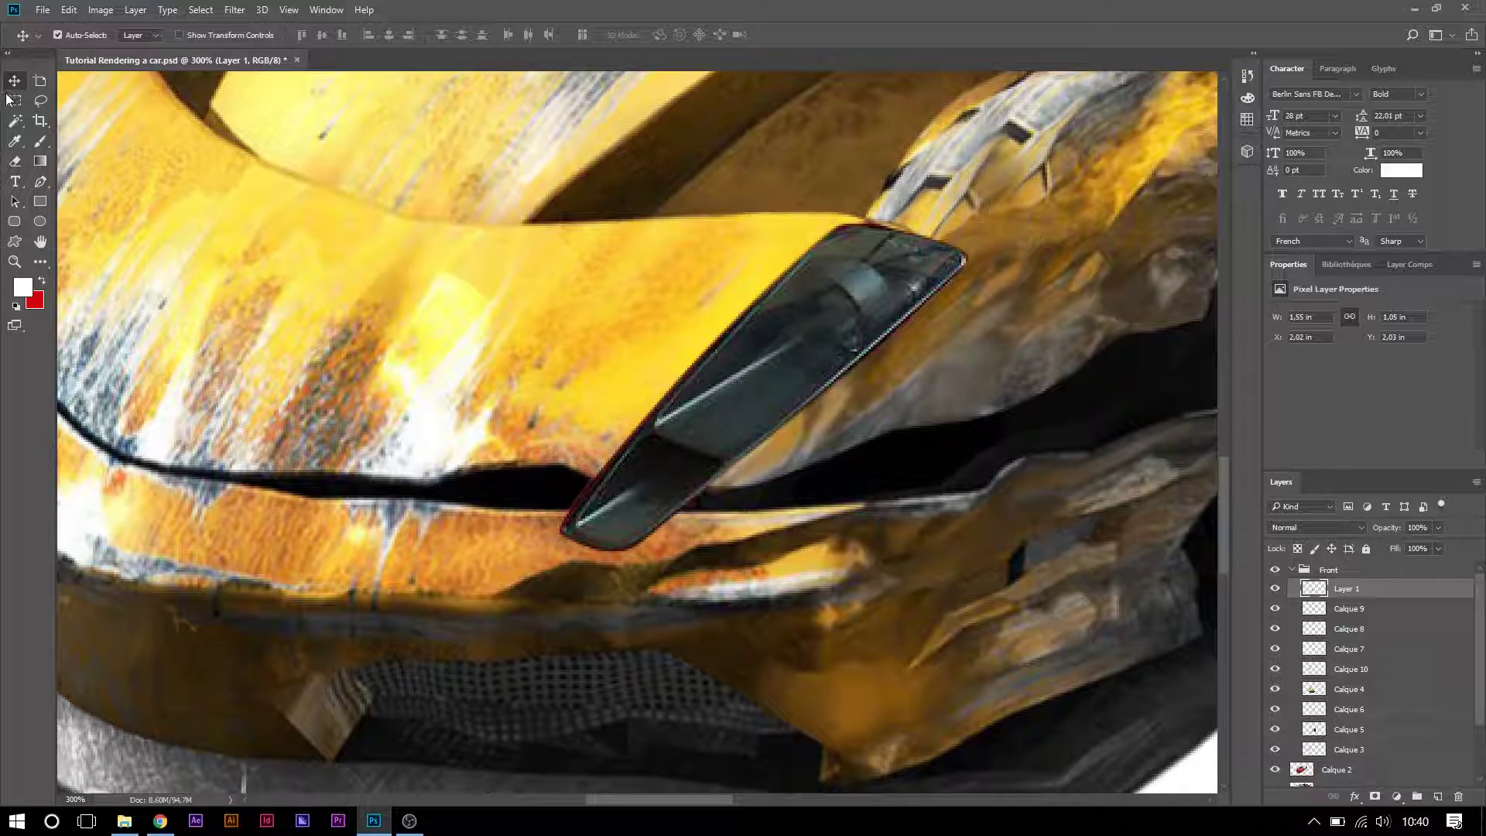
pyautogui.click(141, 36)
pyautogui.click(141, 59)
# - Select the yellow bodywork layer Calque 4 beside the near headlight and toggle its visibility to check which area it covers
pyautogui.click(635, 367)
pyautogui.click(1276, 689)
pyautogui.click(1276, 689)
pyautogui.click(1276, 689)
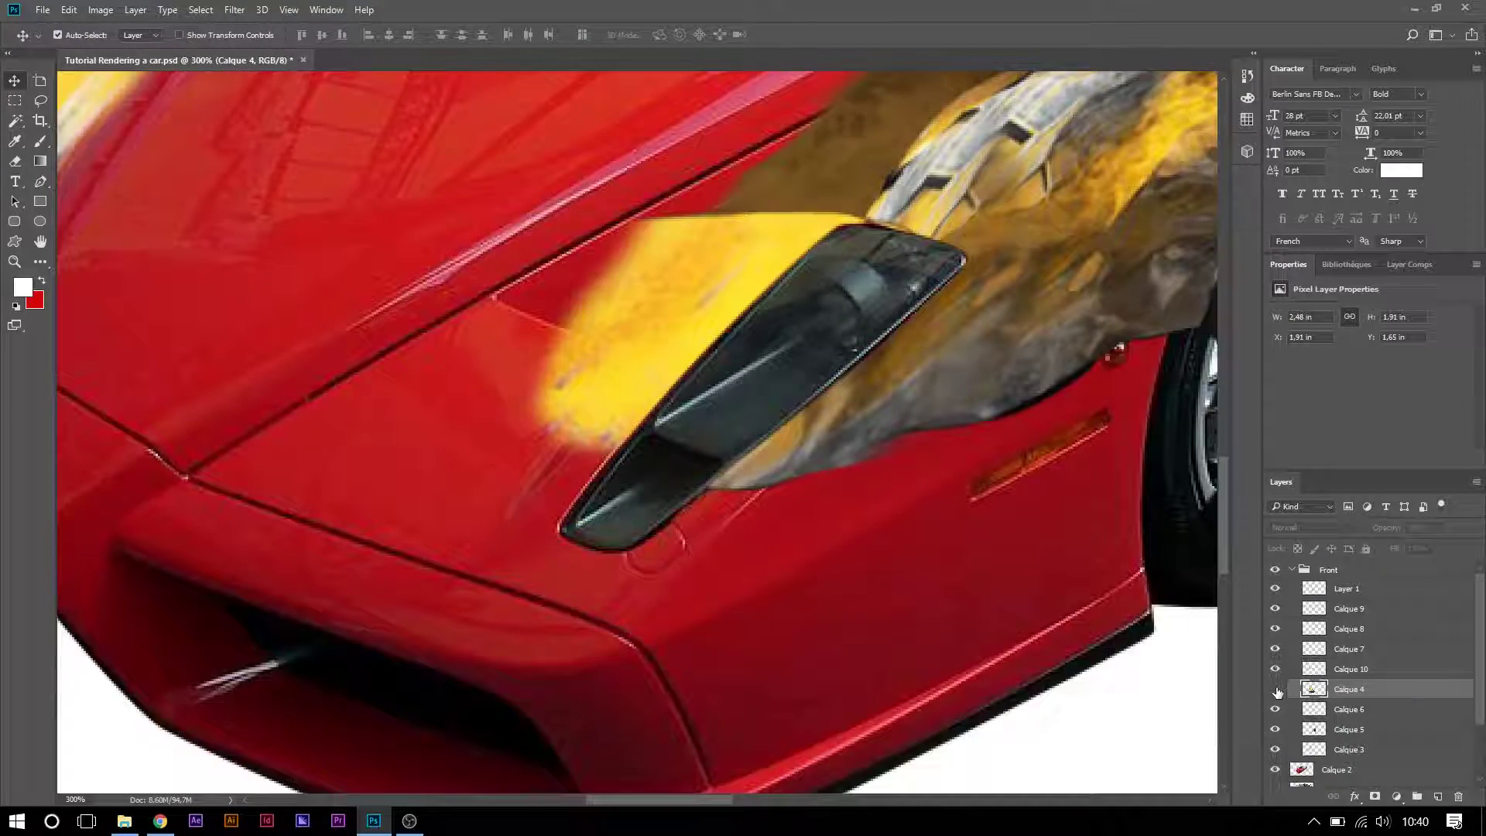
pyautogui.click(1275, 689)
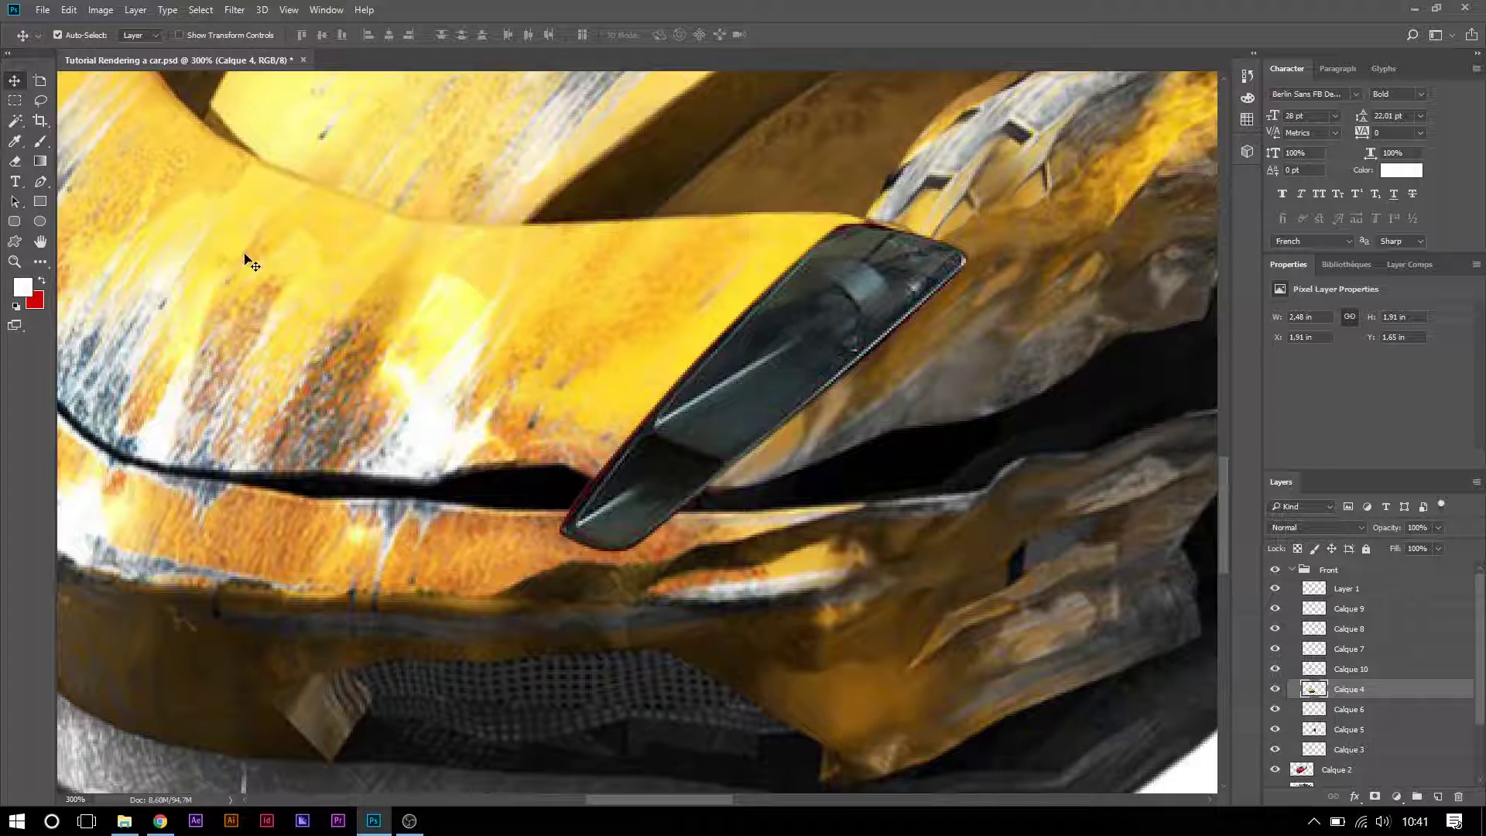
# - Warp Calque 4 so the bumper's dark gap shifts outward and down to meet the lower tip of the near headlight
pyautogui.hotkey('ctrl', 't')
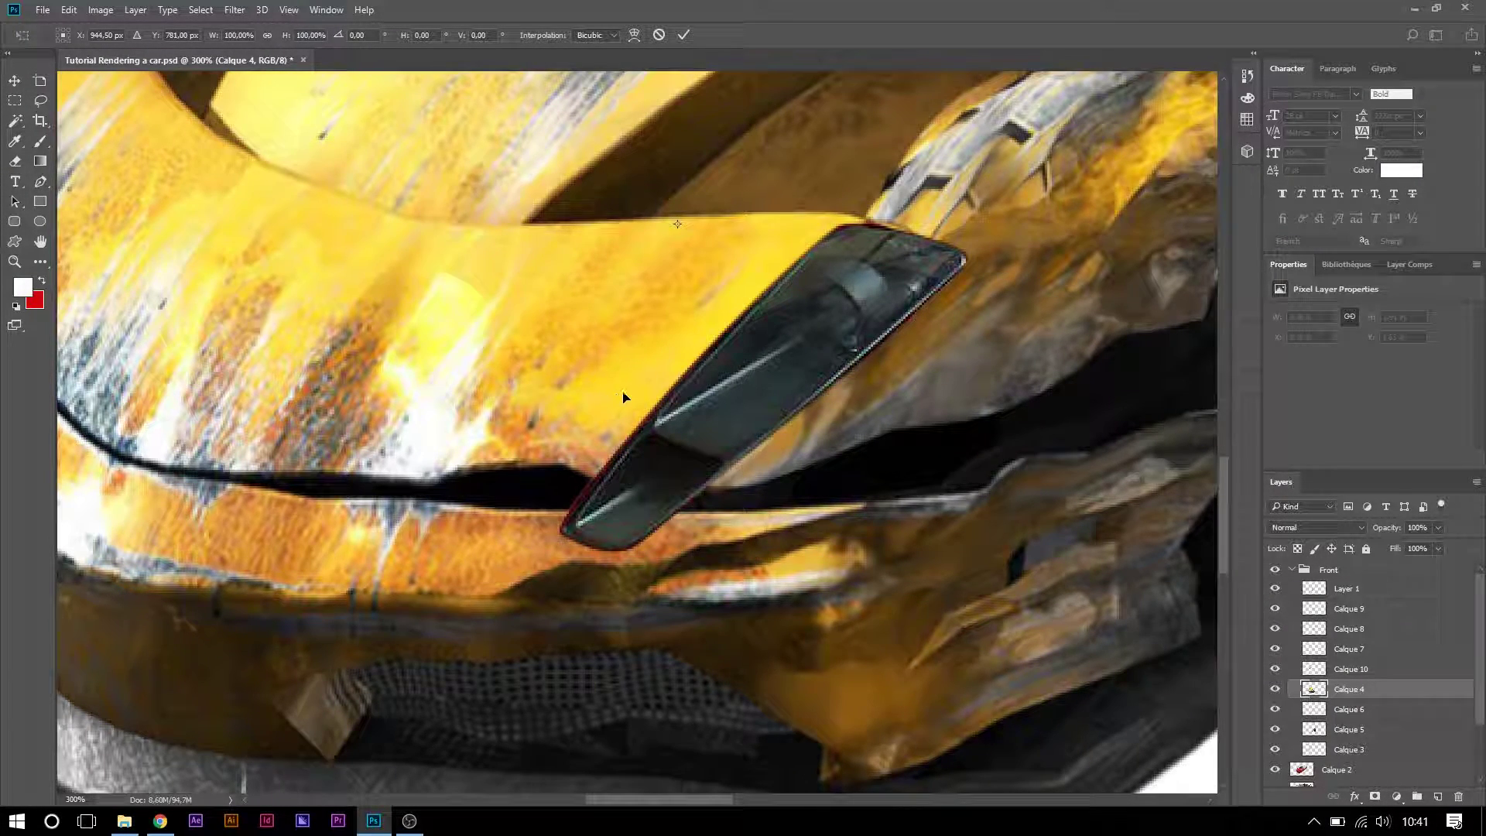
pyautogui.rightClick(629, 368)
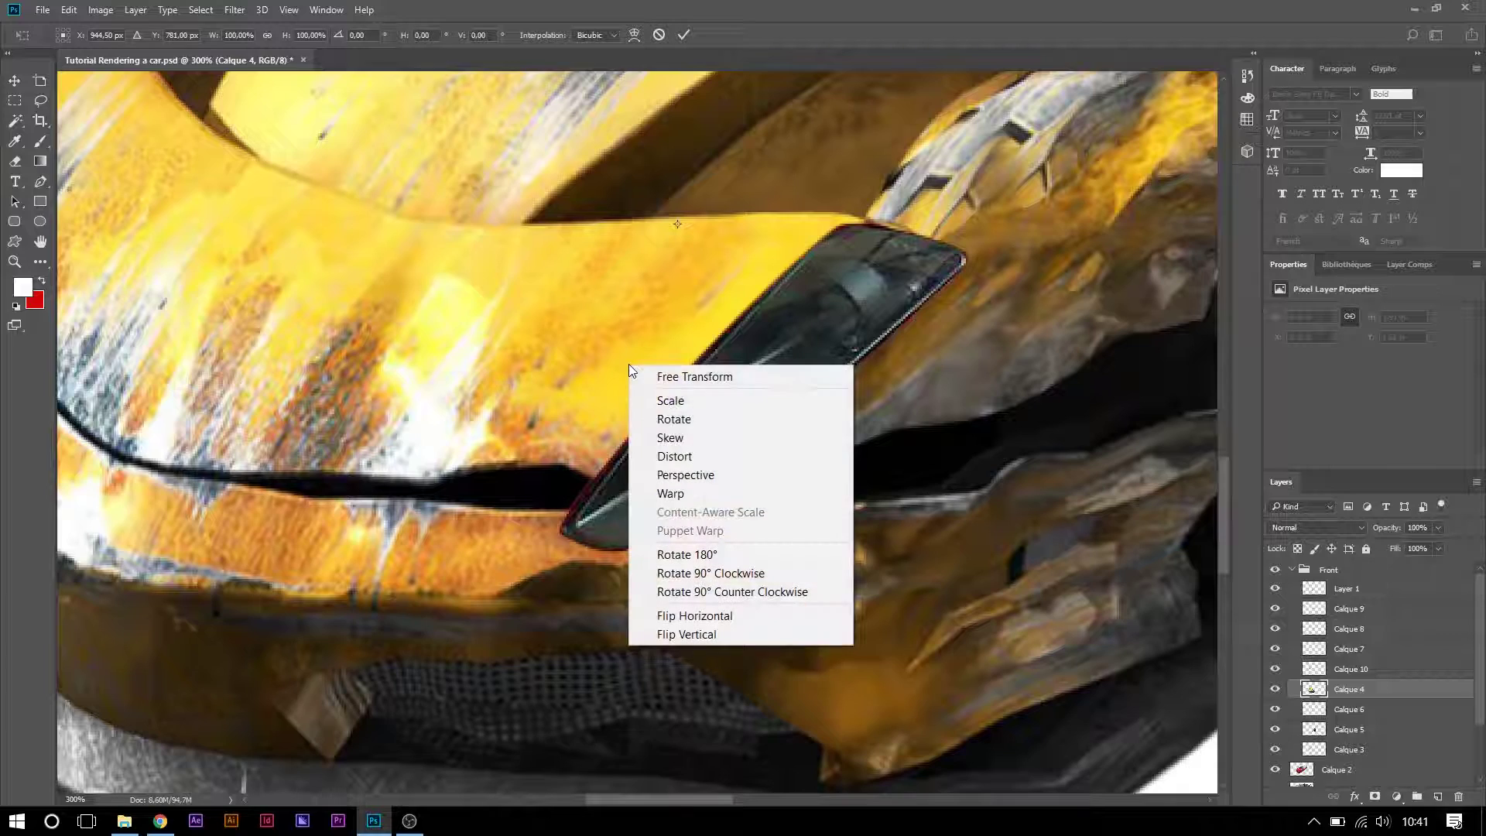
pyautogui.click(687, 494)
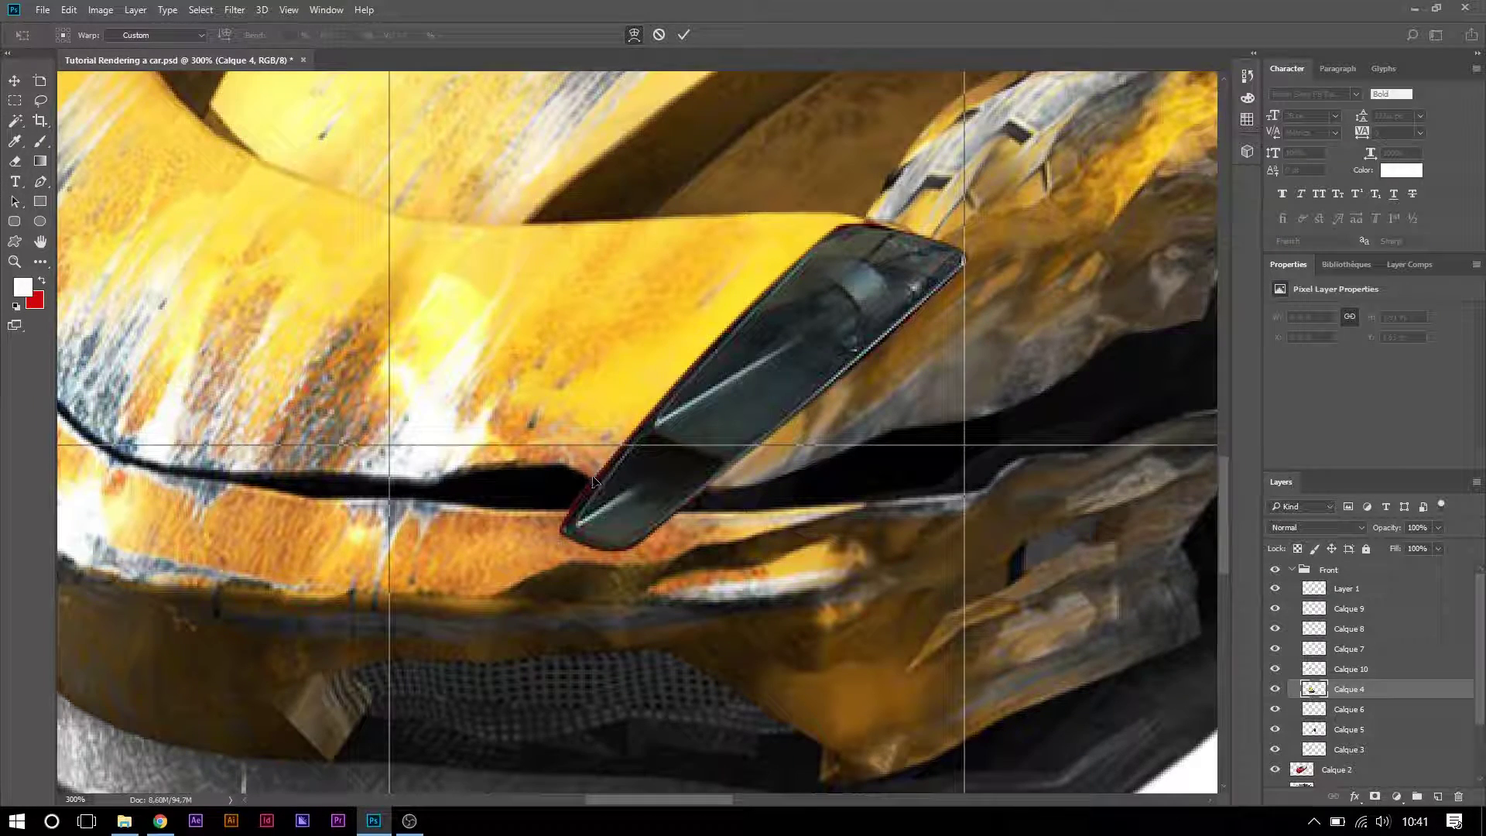
pyautogui.moveTo(593, 476); pyautogui.dragTo(508, 476)
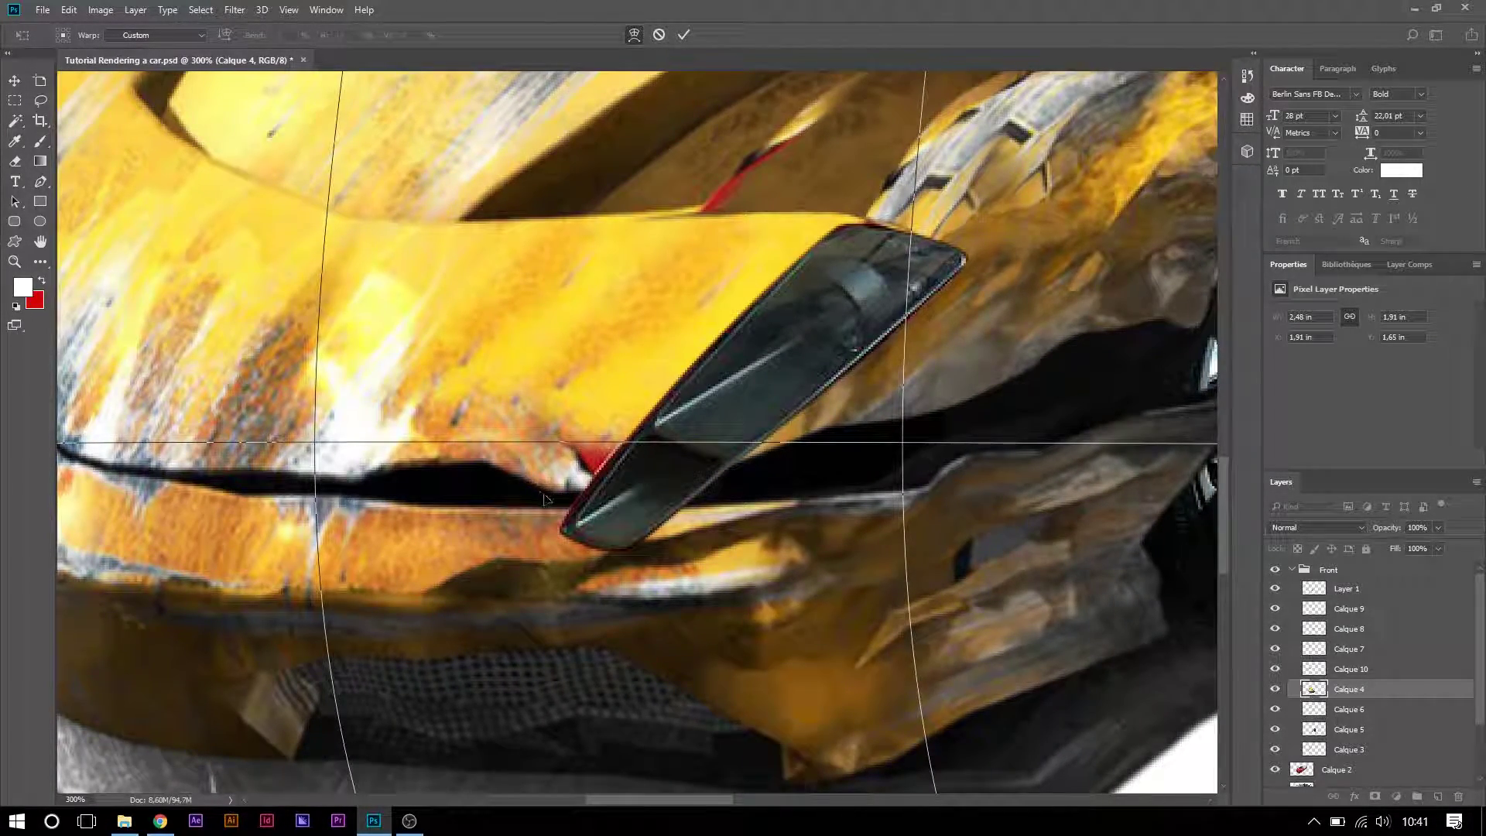
pyautogui.moveTo(555, 496); pyautogui.dragTo(556, 555)
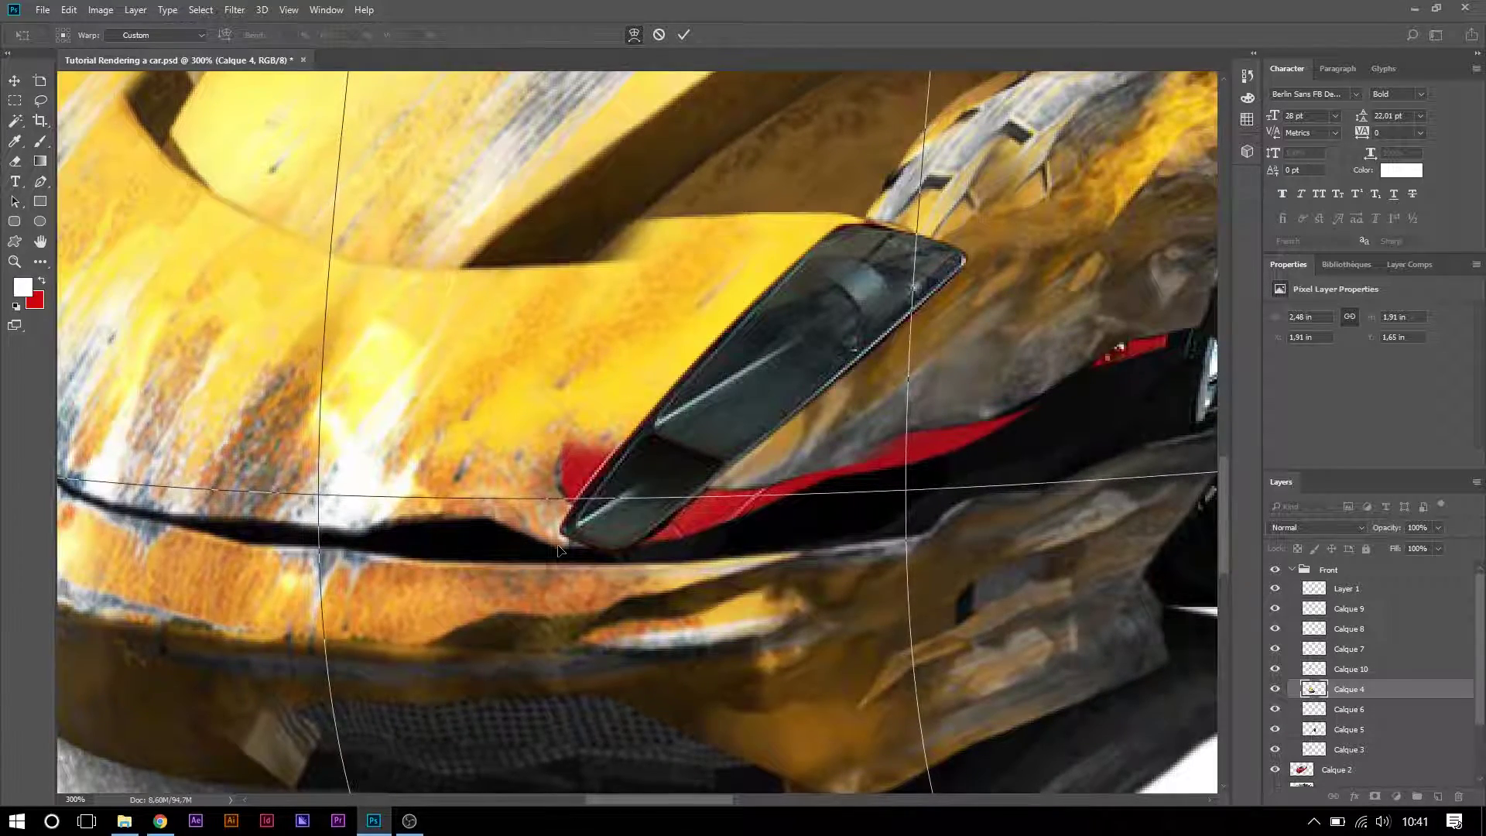
pyautogui.moveTo(557, 553); pyautogui.dragTo(561, 538)
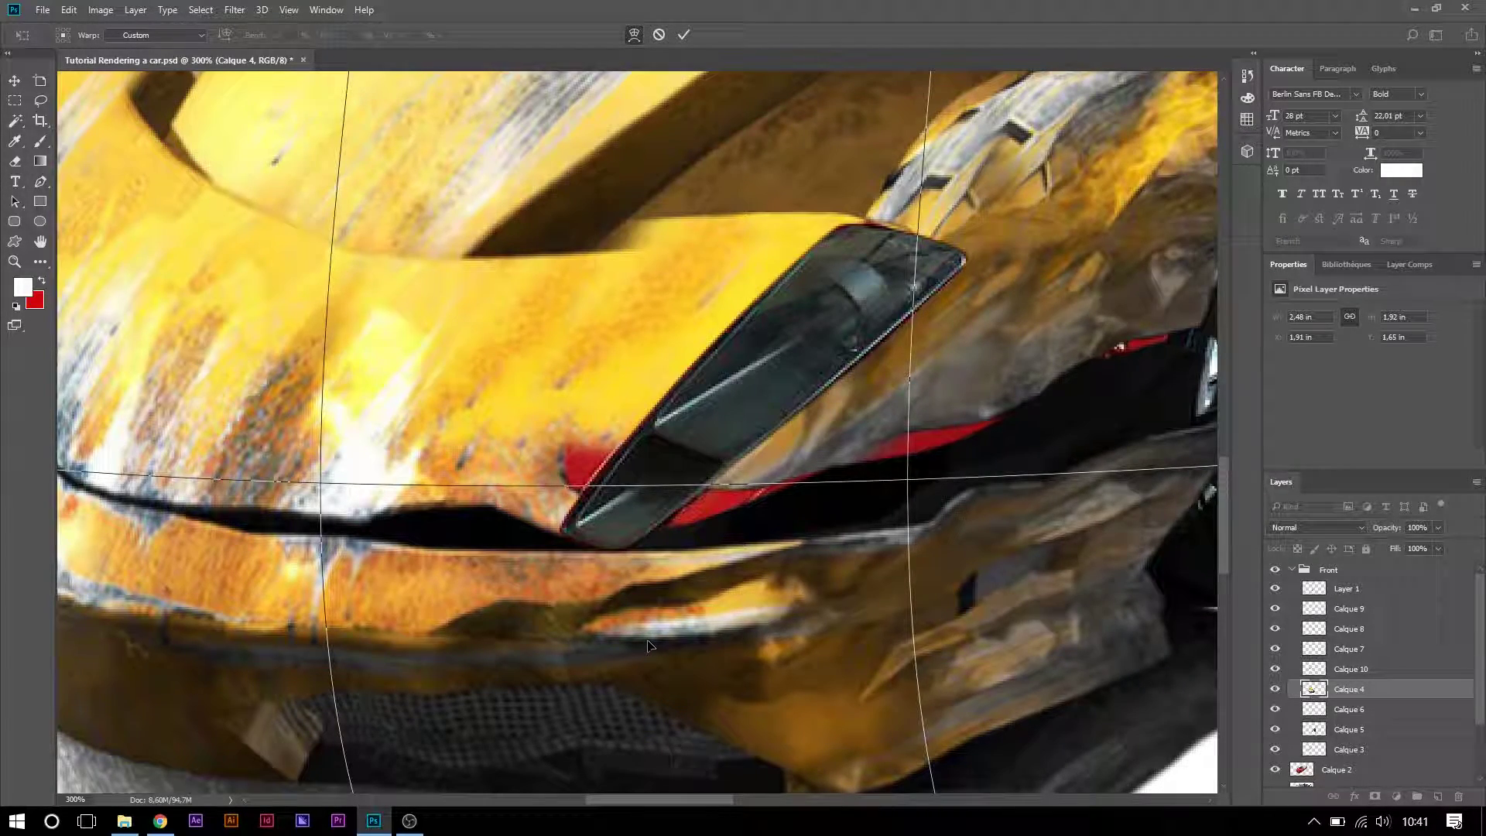
pyautogui.scroll(1, 648, 641)
pyautogui.moveTo(667, 276); pyautogui.dragTo(662, 376)
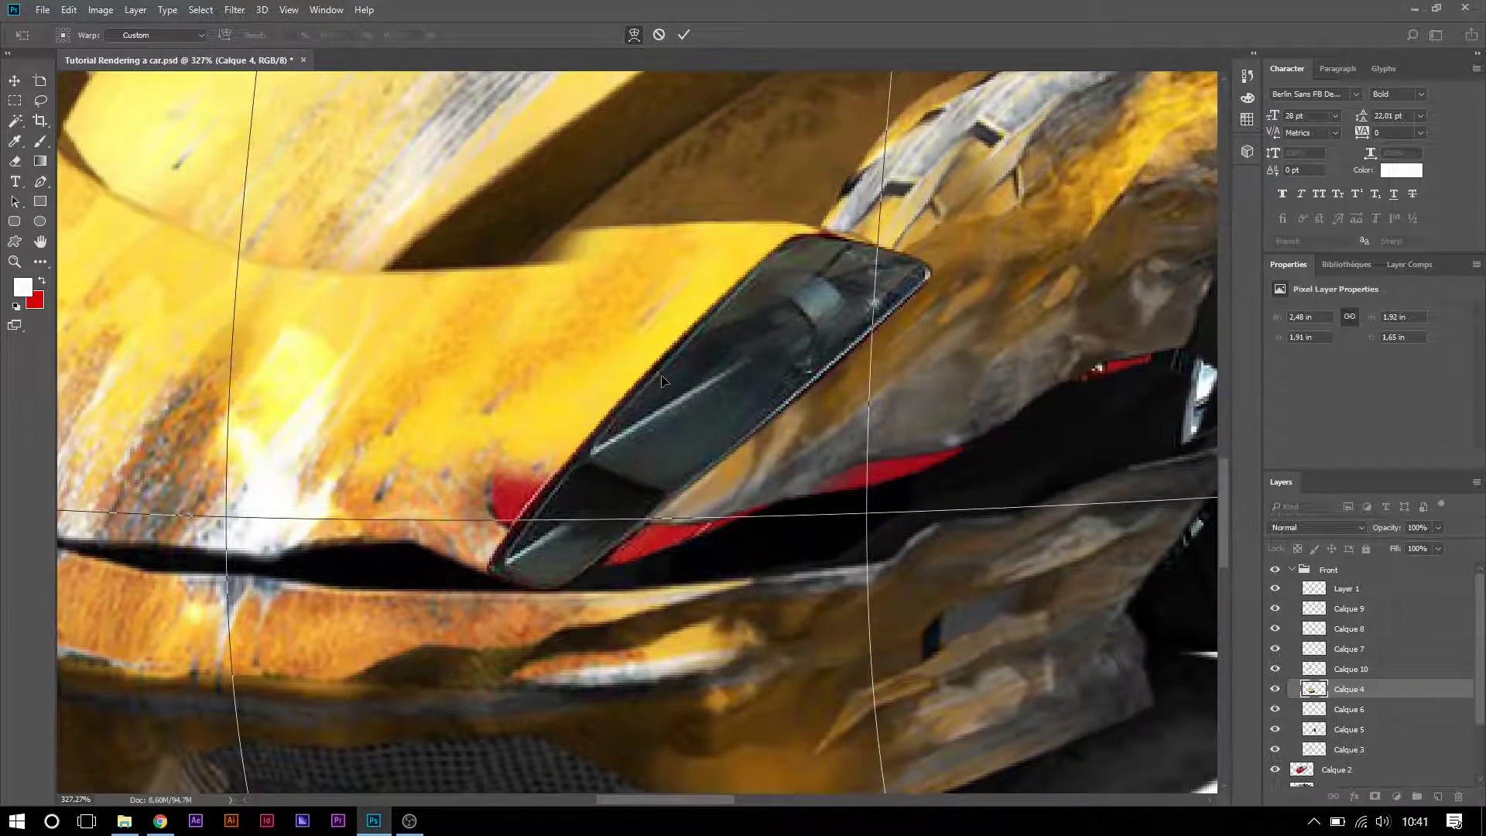
pyautogui.press('Return')
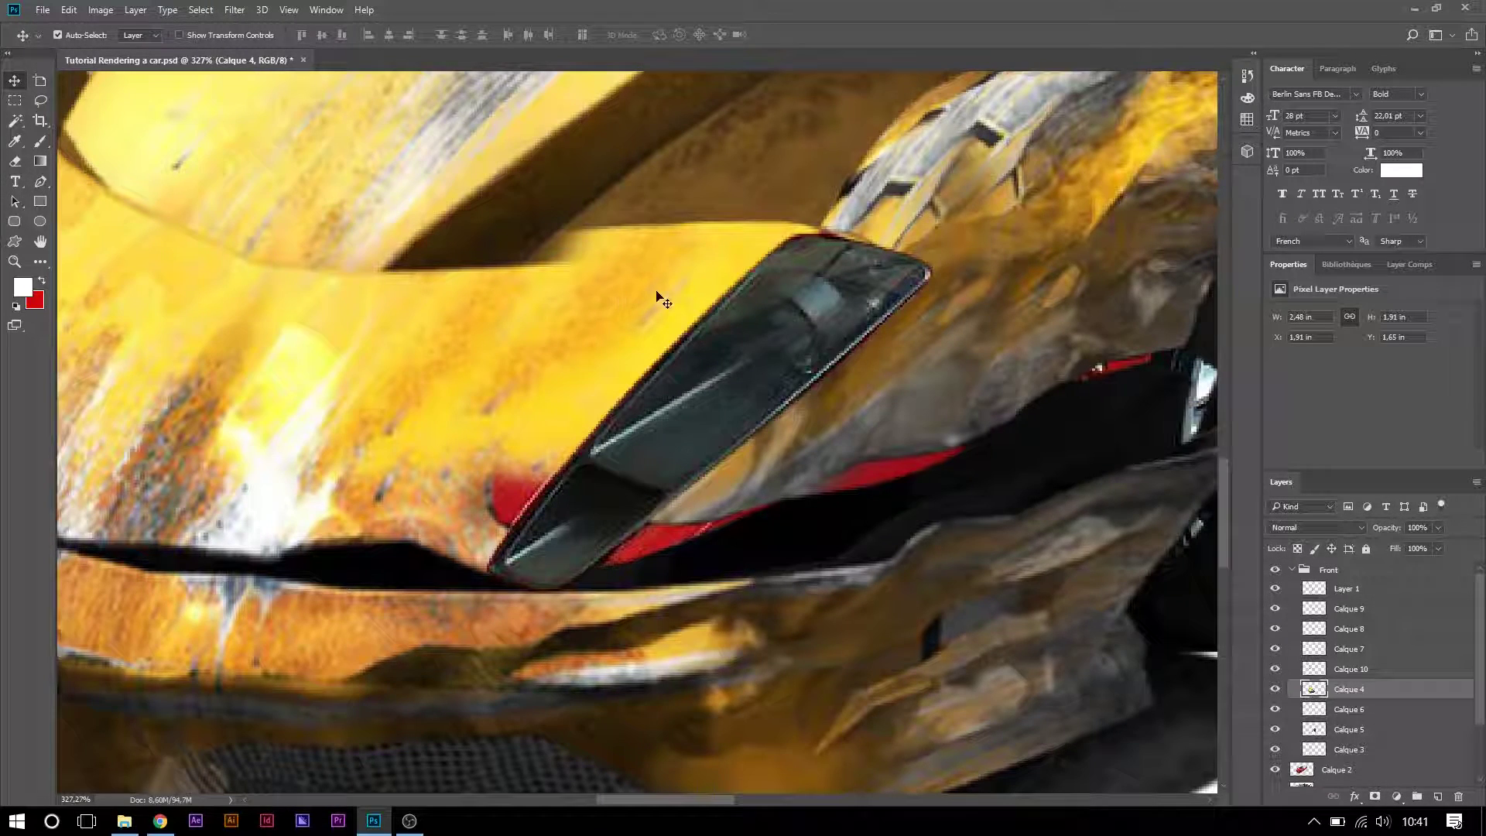
# - Warp the hood patch Calque 7 downward to cover the red bodywork along the near headlight's inner edge
pyautogui.click(713, 274)
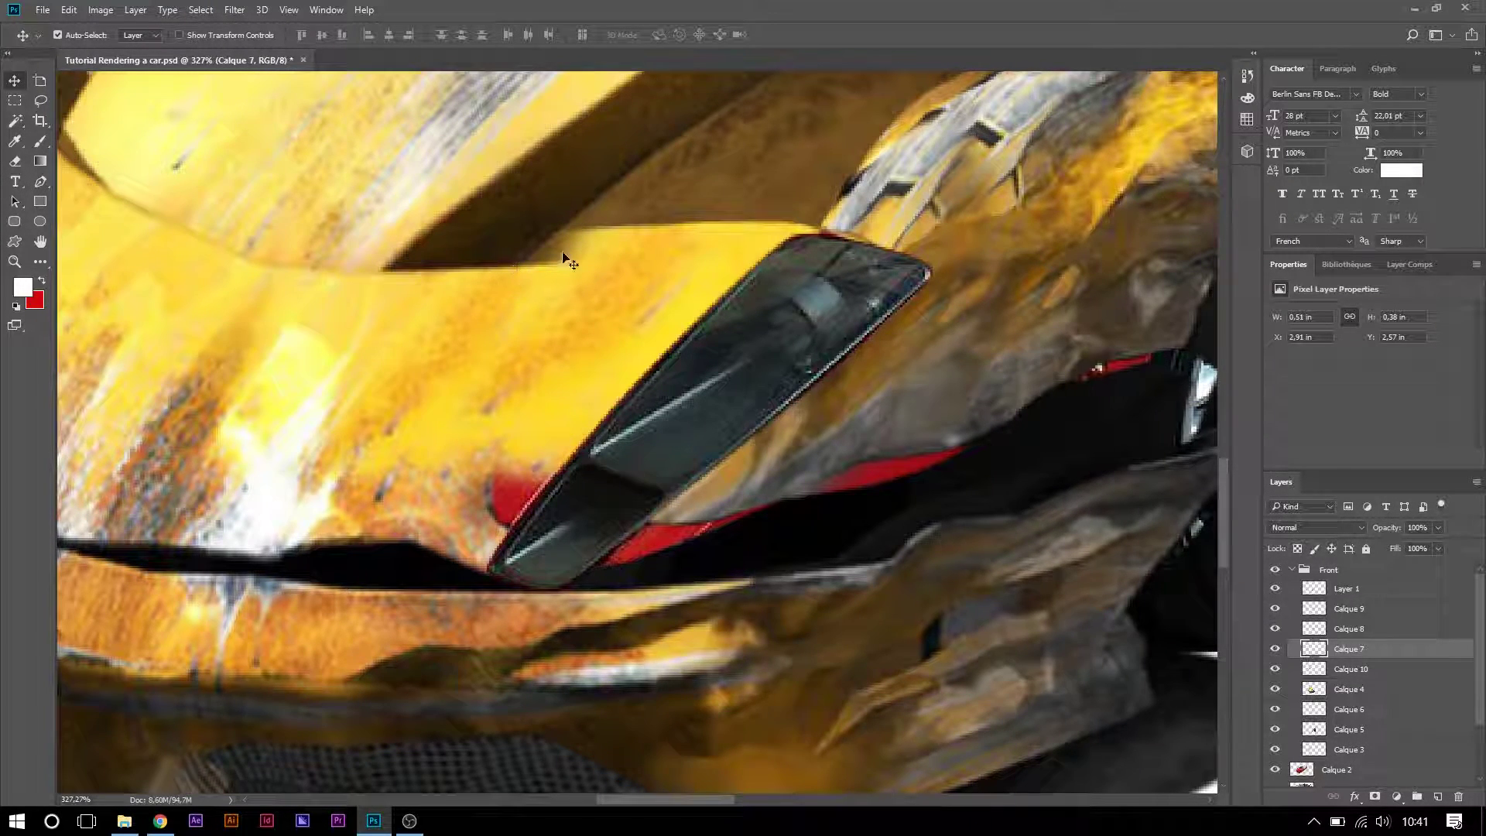
pyautogui.hotkey('ctrl', 't')
pyautogui.rightClick(695, 281)
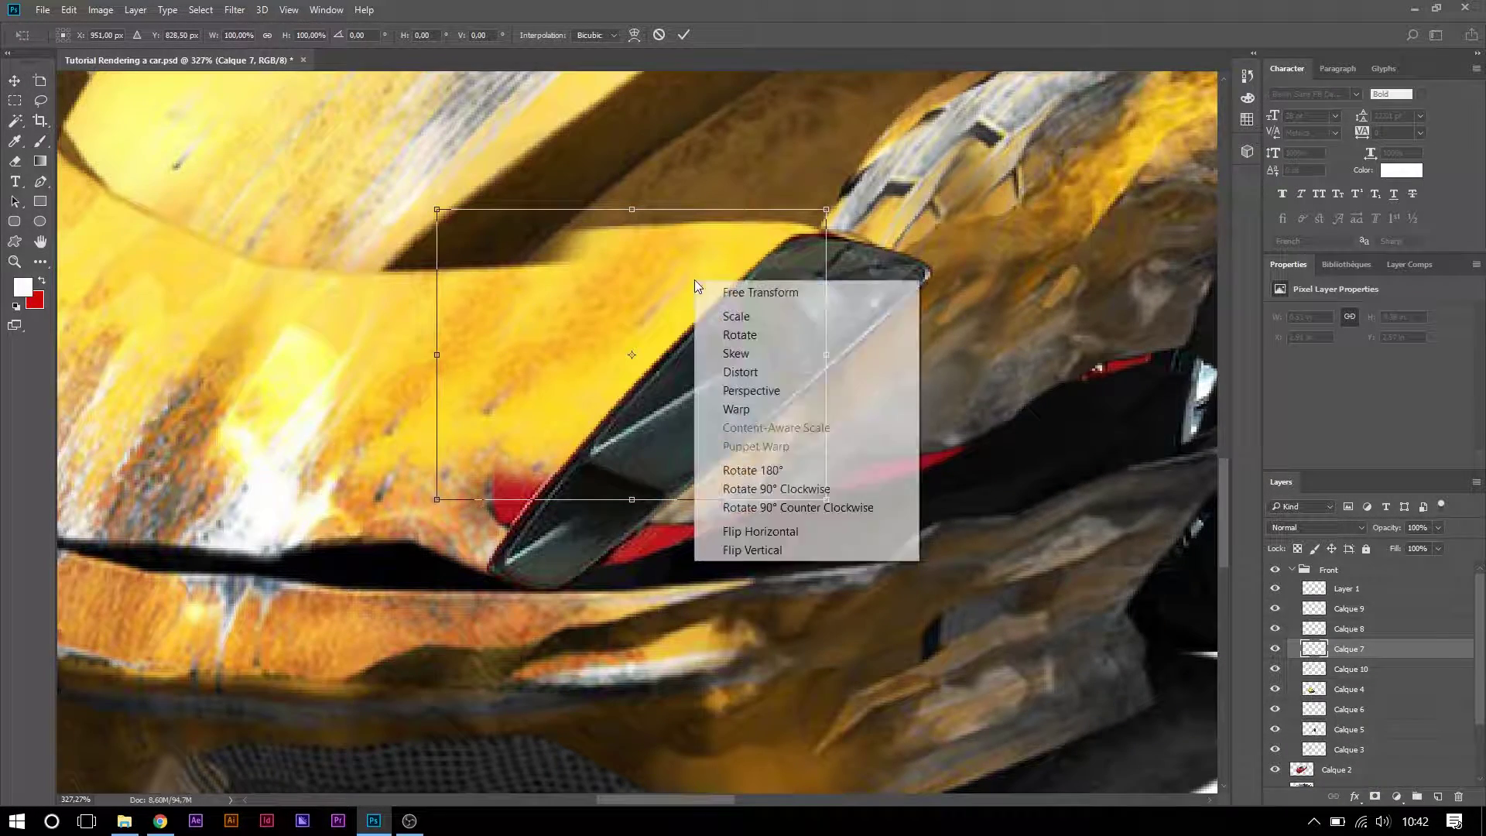
pyautogui.click(765, 410)
pyautogui.moveTo(617, 271); pyautogui.dragTo(615, 300)
pyautogui.moveTo(507, 498); pyautogui.dragTo(476, 567)
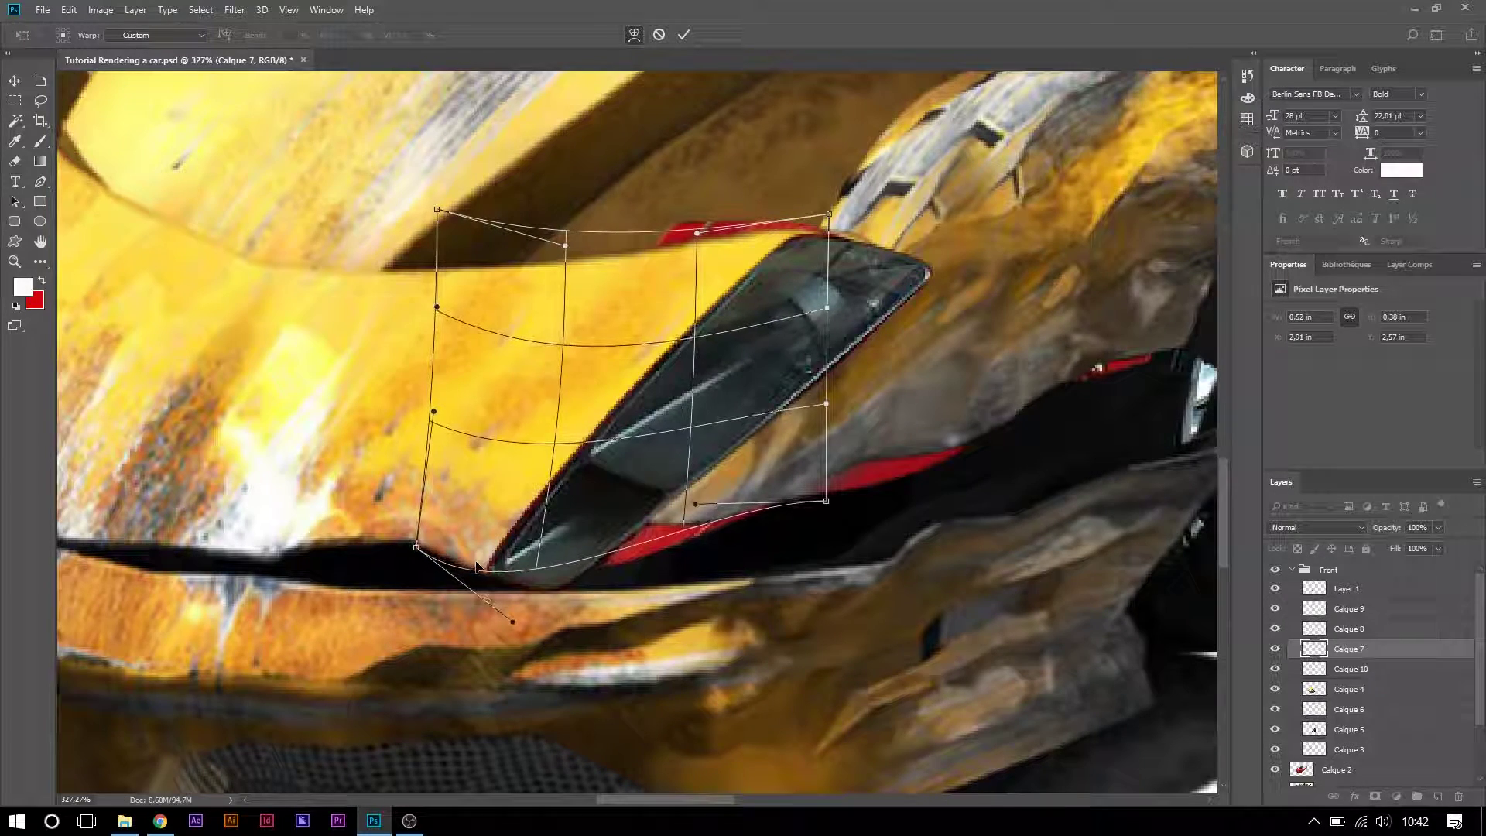
pyautogui.press('Return')
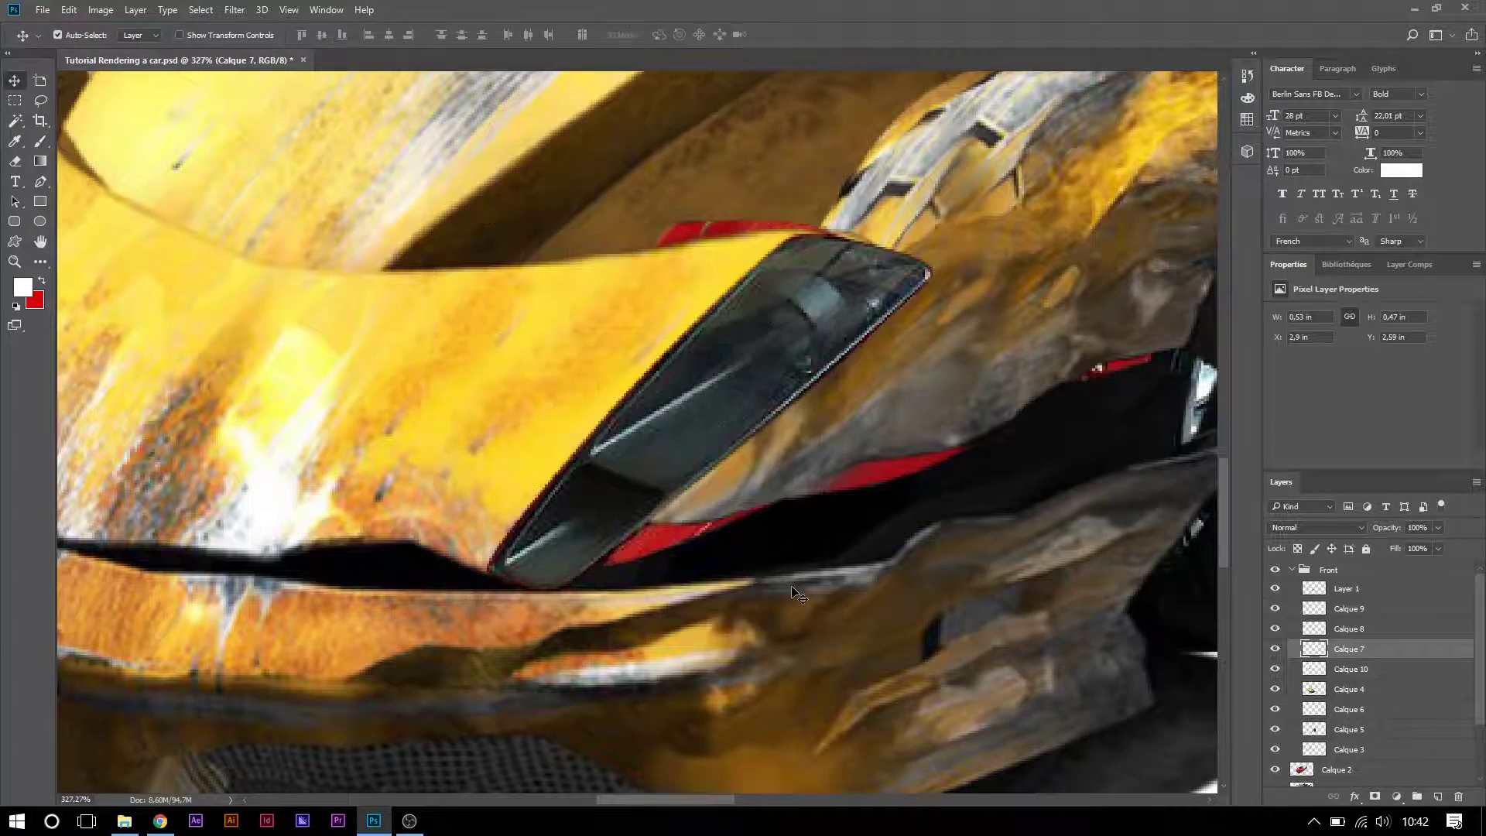
# - Warp the fender layers Calque 6 and Calque 5 to cover the red bodywork between the near headlight and the wheel
pyautogui.click(877, 422)
pyautogui.hotkey('ctrl', 't')
pyautogui.rightClick(876, 412)
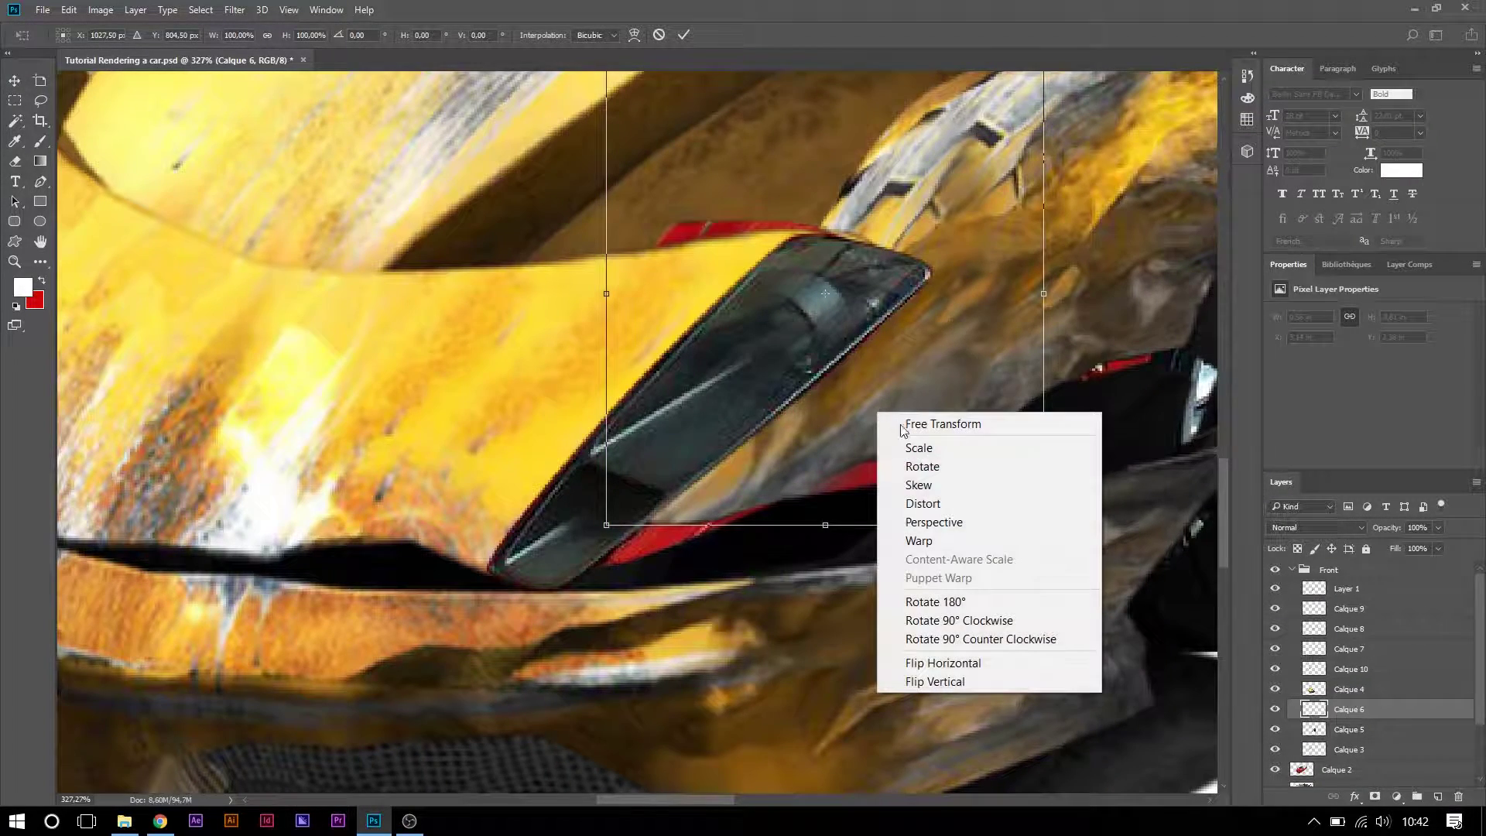
pyautogui.click(936, 543)
pyautogui.moveTo(839, 462); pyautogui.dragTo(822, 472)
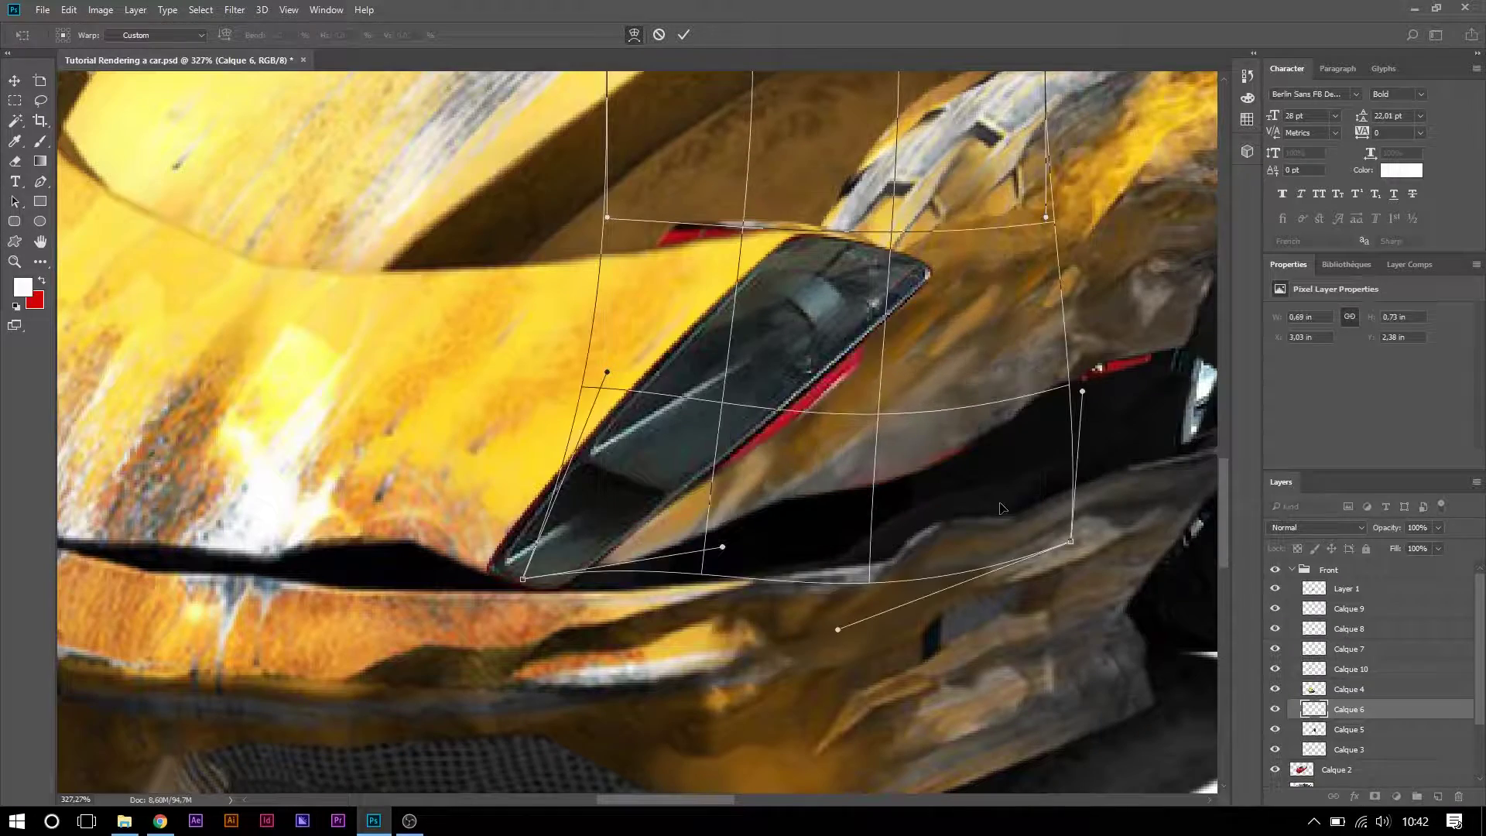
pyautogui.moveTo(1002, 511); pyautogui.dragTo(1002, 458)
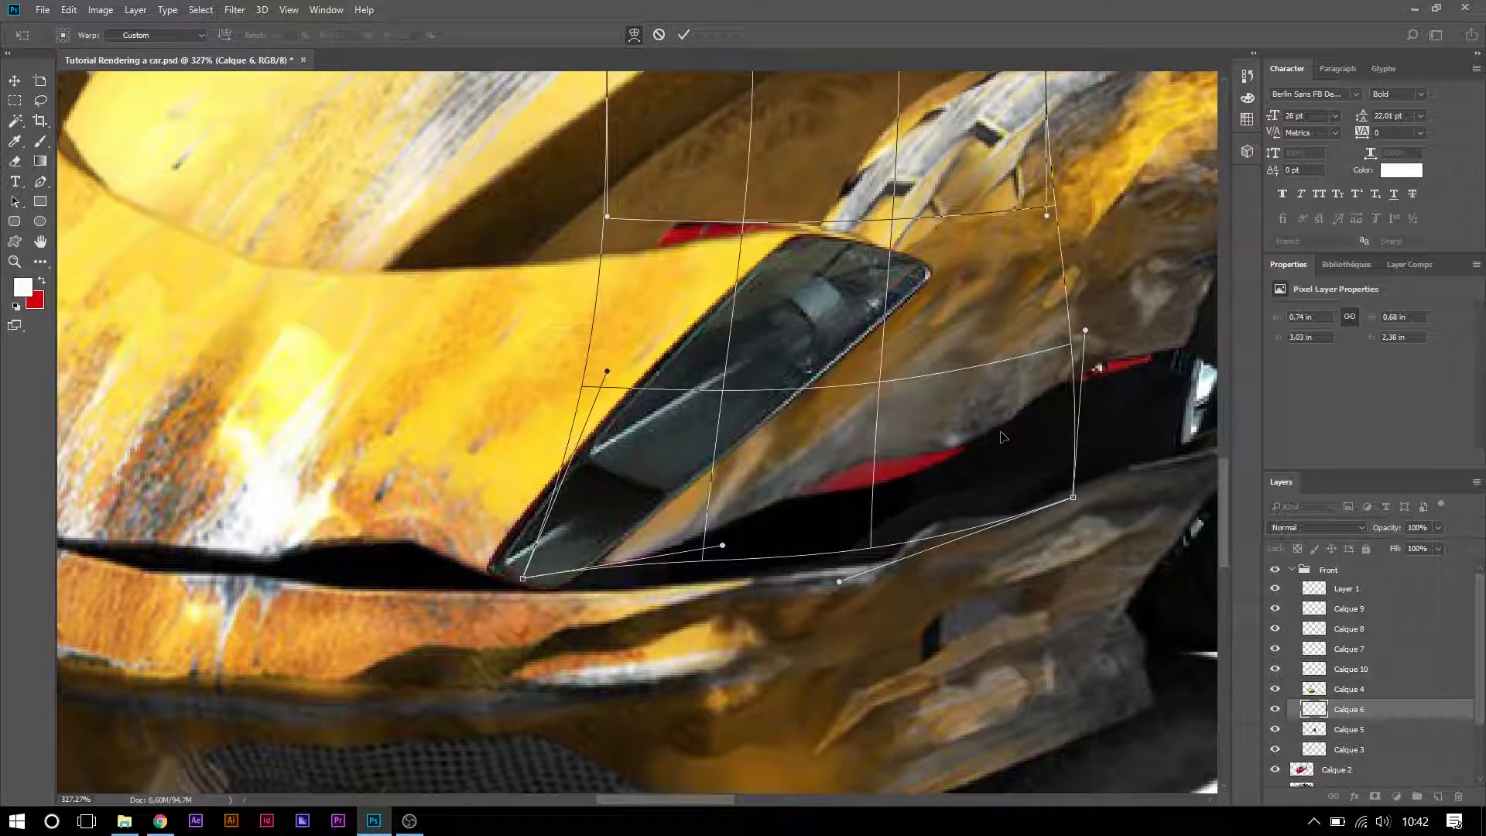
pyautogui.press('Return')
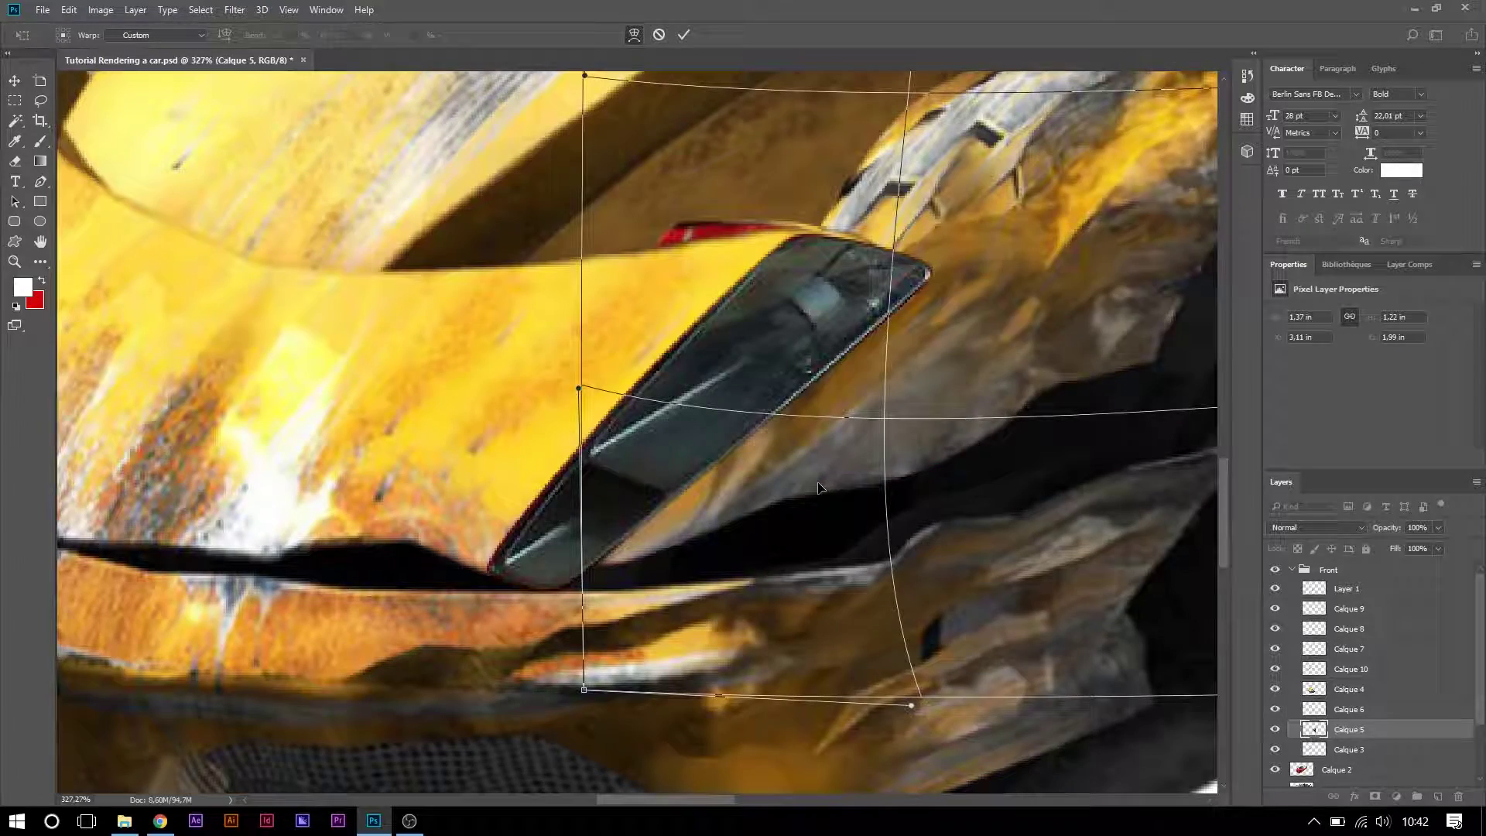
pyautogui.press('Return')
# - Warp the hood vent layer Calque 9 down over the red strip above the near headlight
pyautogui.scroll(1, 805, 217)
pyautogui.click(805, 217)
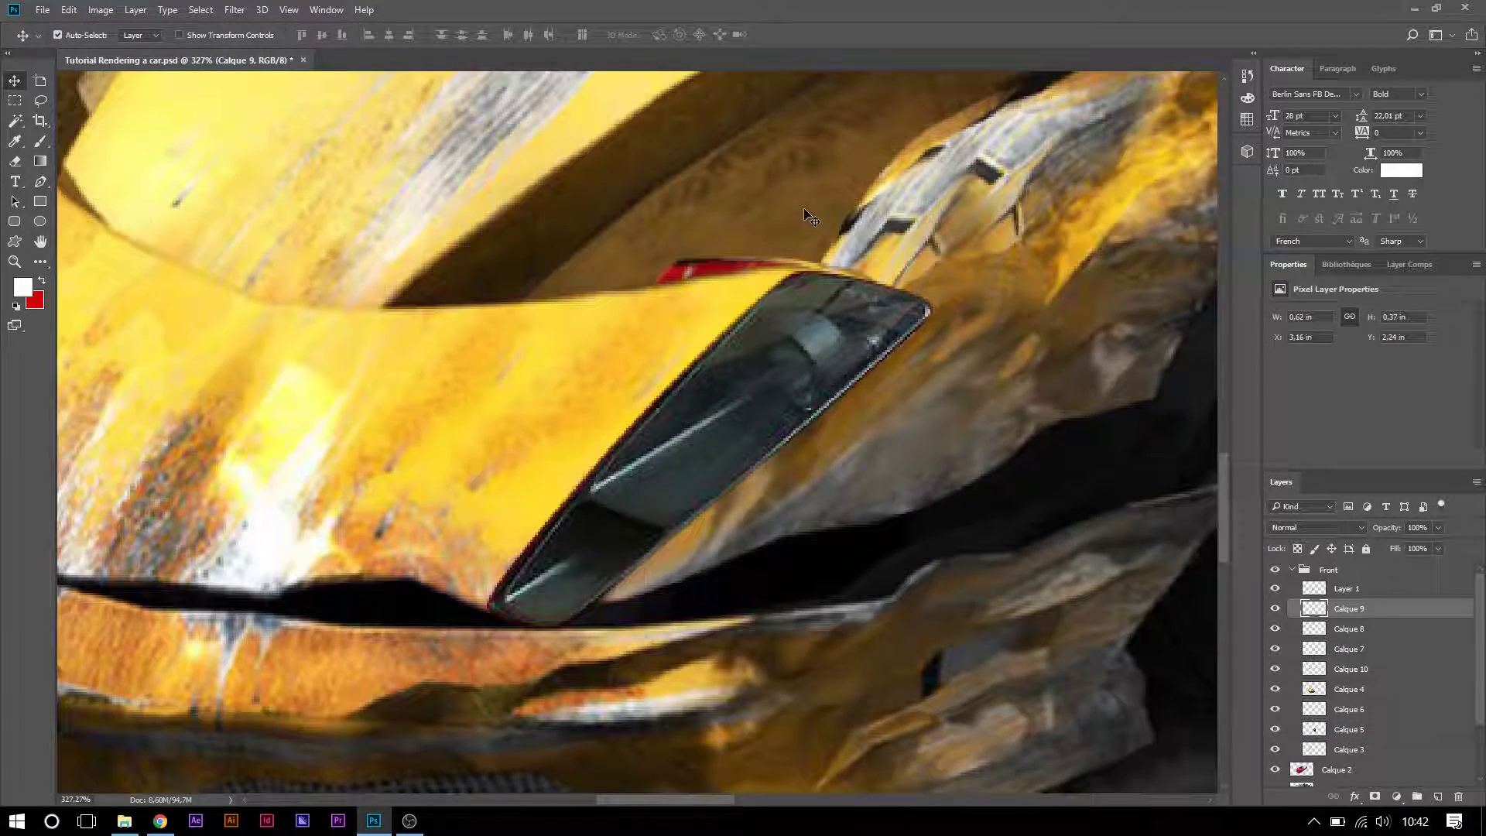
pyautogui.hotkey('ctrl', 't')
pyautogui.rightClick(777, 222)
pyautogui.click(805, 350)
pyautogui.moveTo(691, 281); pyautogui.dragTo(754, 323)
pyautogui.moveTo(797, 276)
pyautogui.mouseDown()
pyautogui.moveTo(811, 275)
pyautogui.moveTo(794, 268)
pyautogui.mouseUp()
pyautogui.press('Return')
# - Warp the silver-patched fender piece above the near headlight to fit against the headlight's upper edge
pyautogui.click(871, 235)
pyautogui.hotkey('ctrl', 't')
pyautogui.rightClick(878, 229)
pyautogui.click(921, 362)
pyautogui.moveTo(843, 261); pyautogui.dragTo(812, 275)
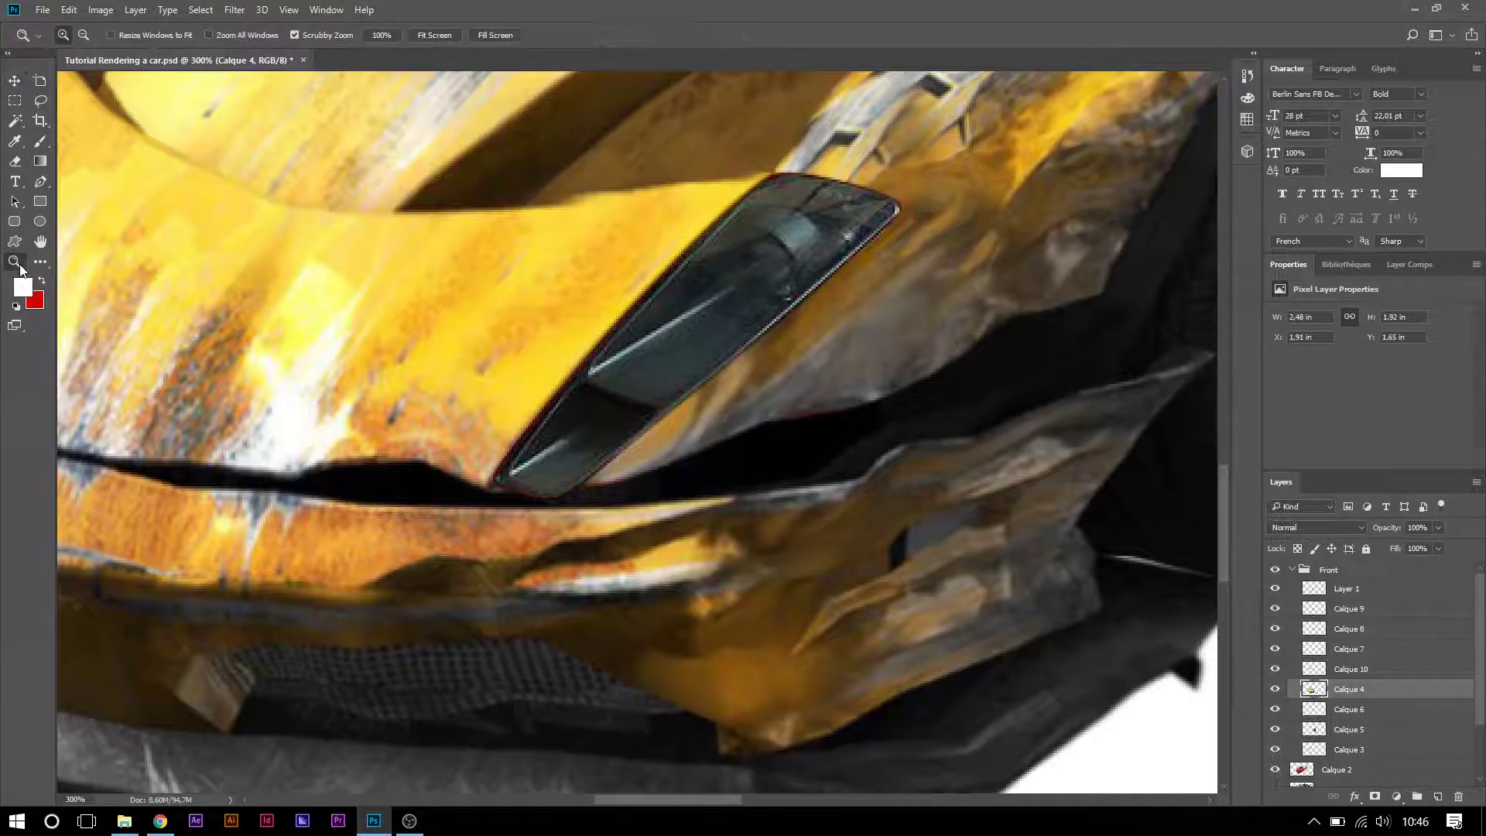
# - Warp the hood vent layer Calque 9 again, stretching its lower front corner along the hood edge beside the near headlight
pyautogui.rightClick(288, 314)
pyautogui.click(323, 317)
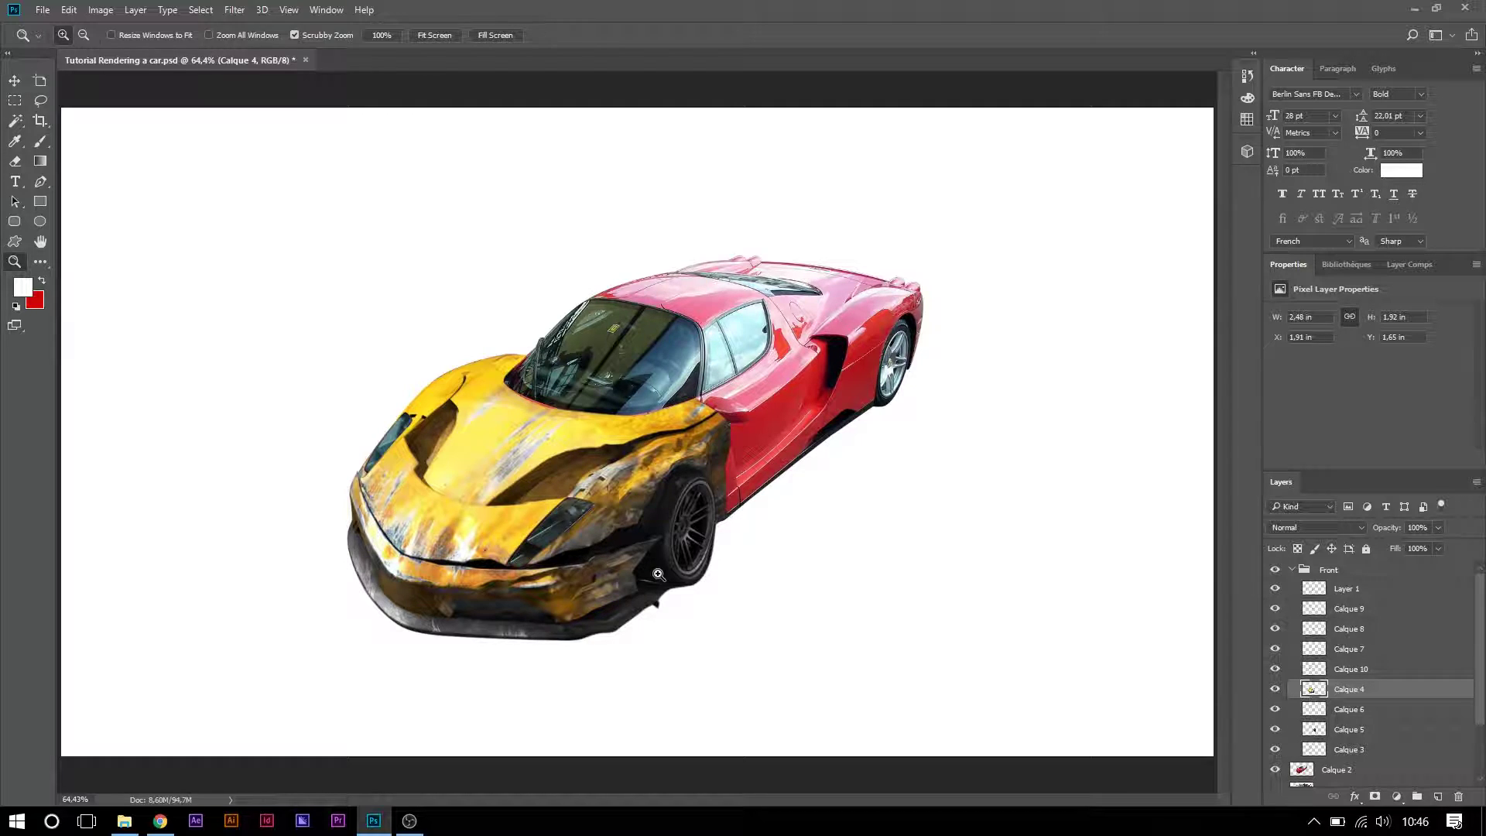
pyautogui.moveTo(575, 535); pyautogui.dragTo(1073, 673)
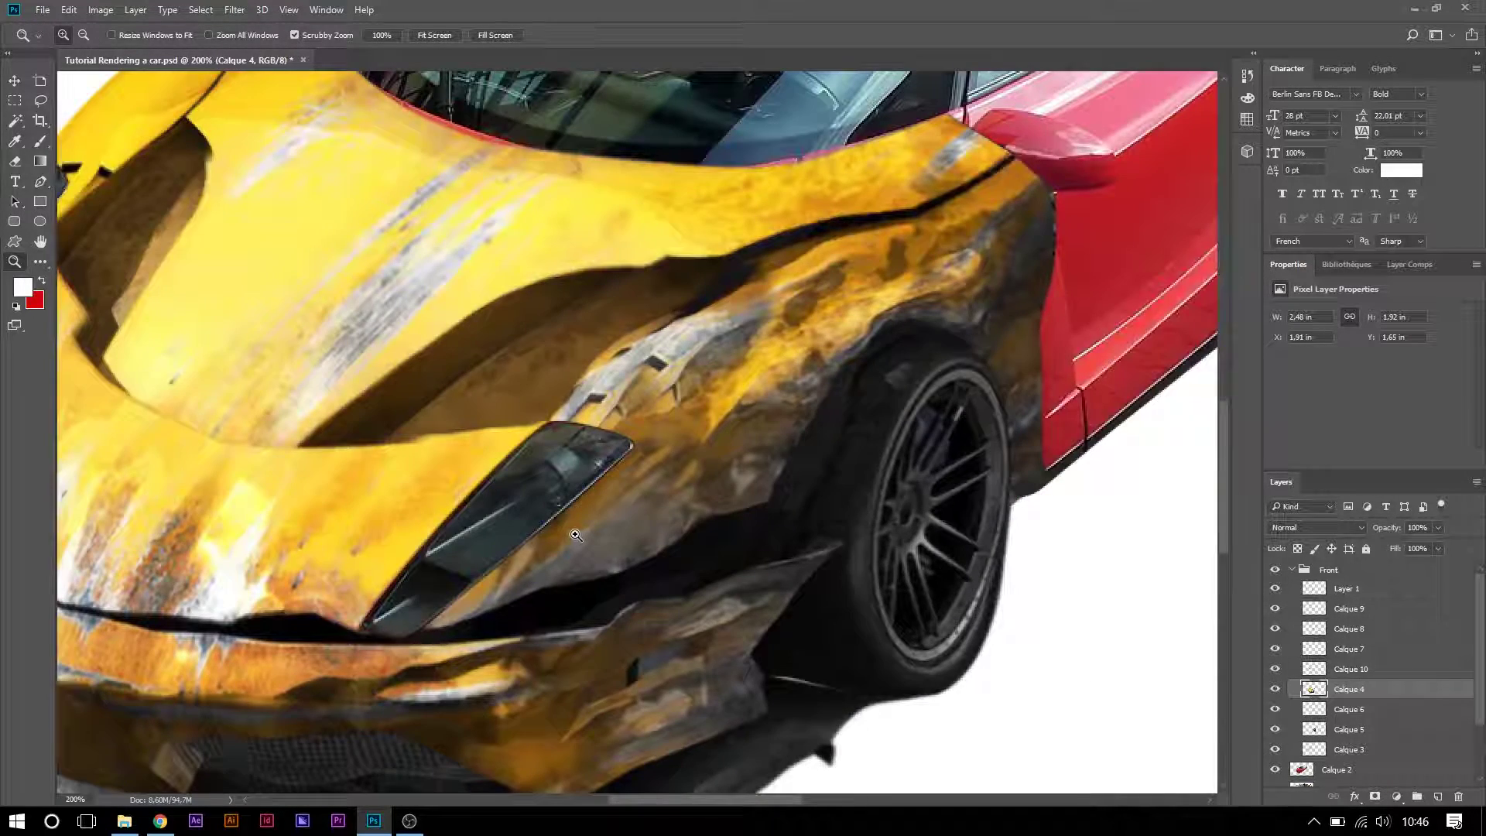
pyautogui.moveTo(577, 533); pyautogui.dragTo(666, 516)
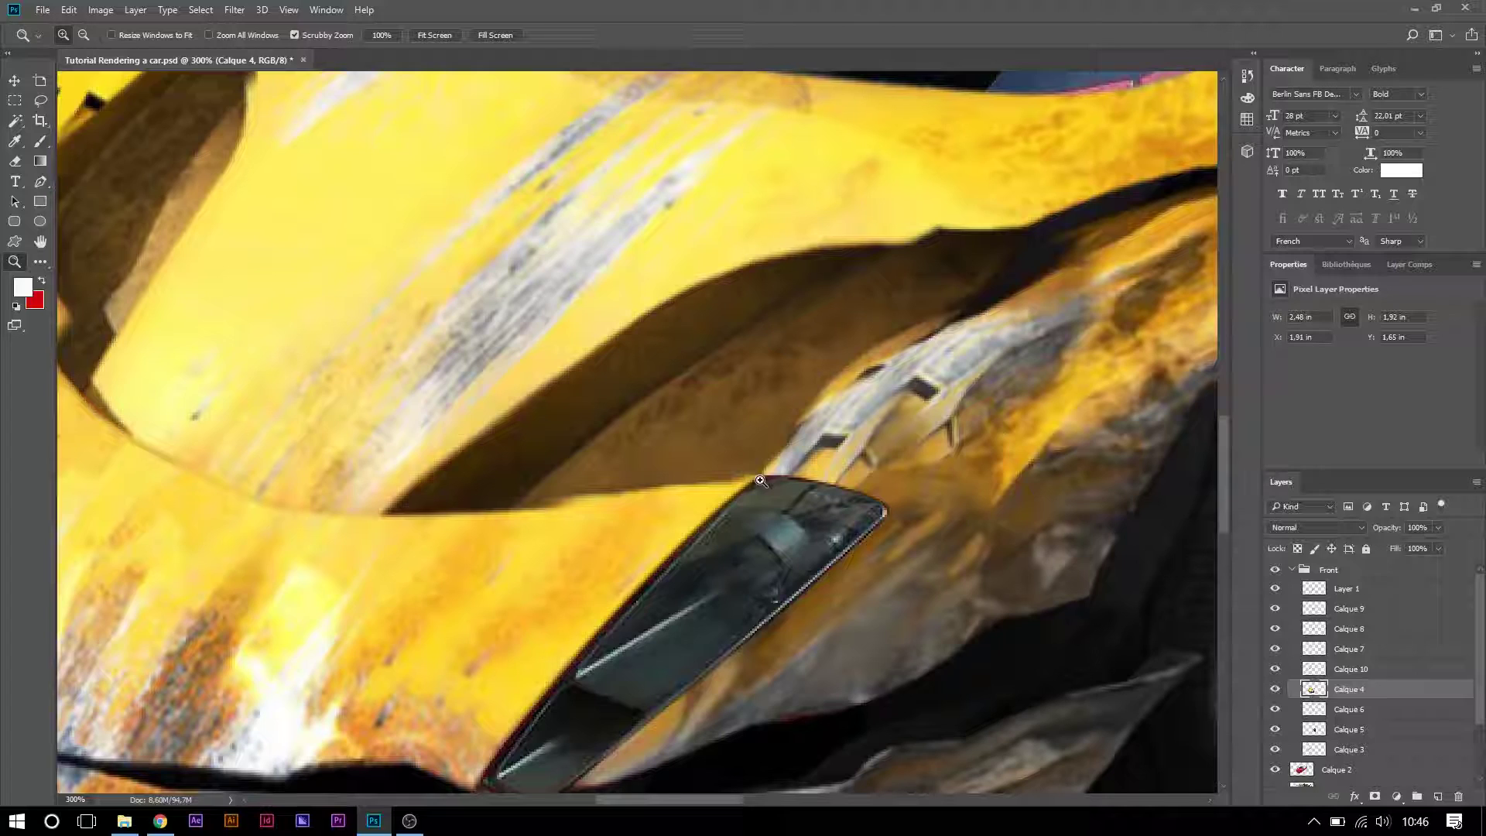
pyautogui.click(15, 81)
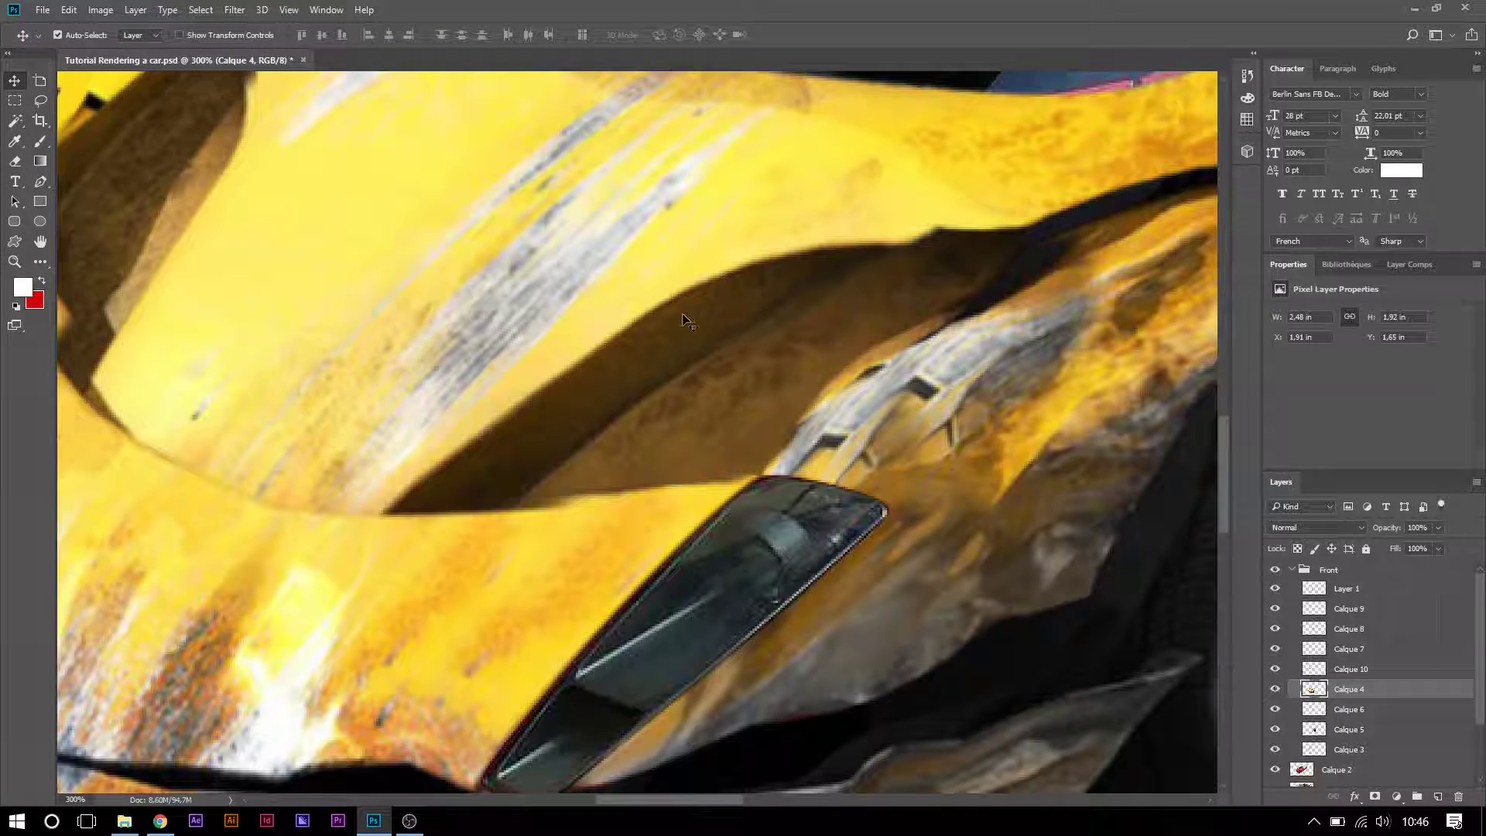
pyautogui.click(870, 334)
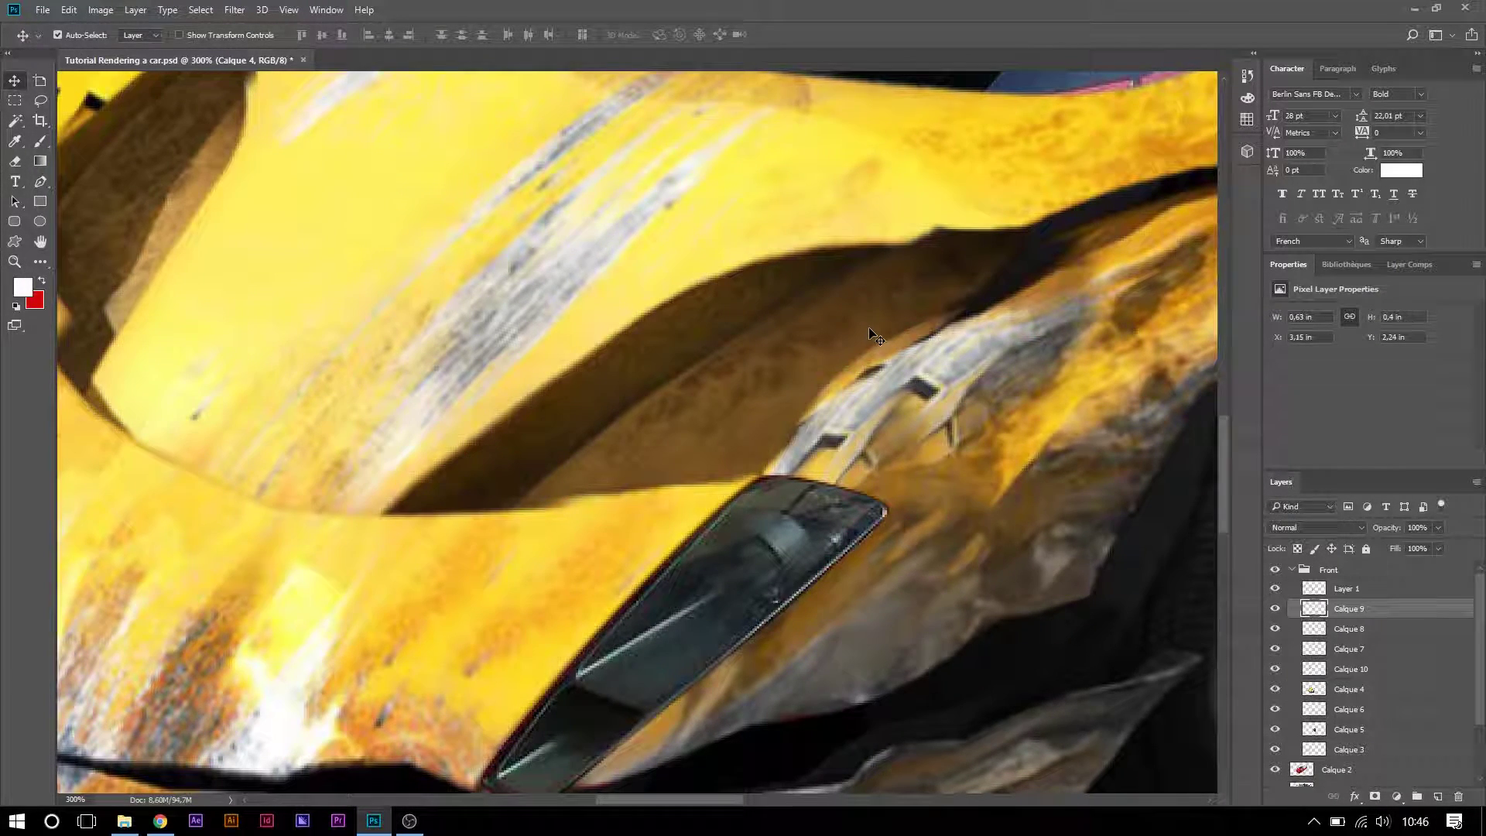
pyautogui.hotkey('ctrl', 't')
pyautogui.rightClick(929, 280)
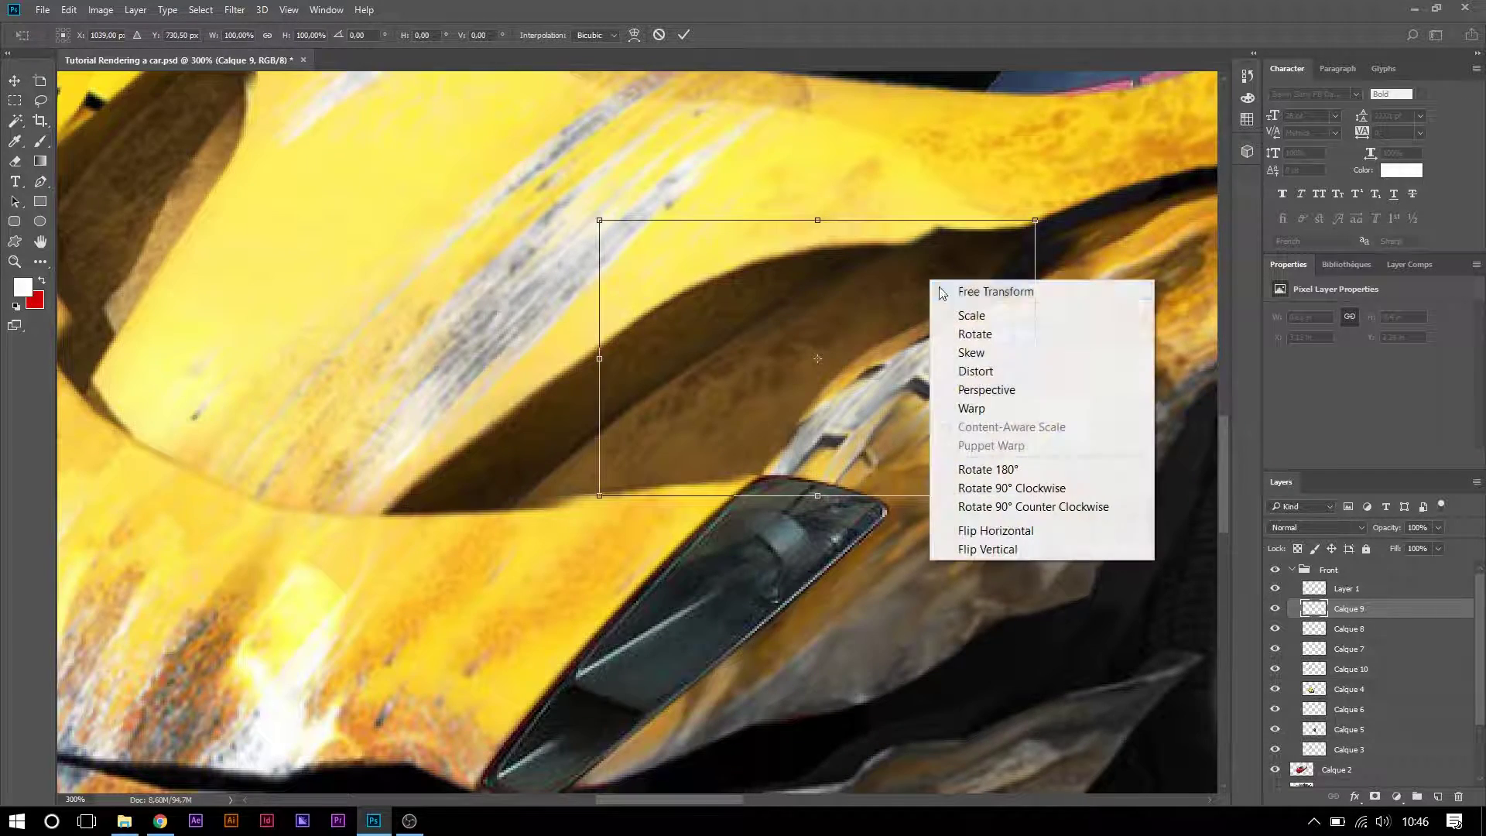
pyautogui.click(972, 408)
pyautogui.moveTo(964, 275); pyautogui.dragTo(923, 277)
pyautogui.moveTo(633, 475); pyautogui.dragTo(550, 490)
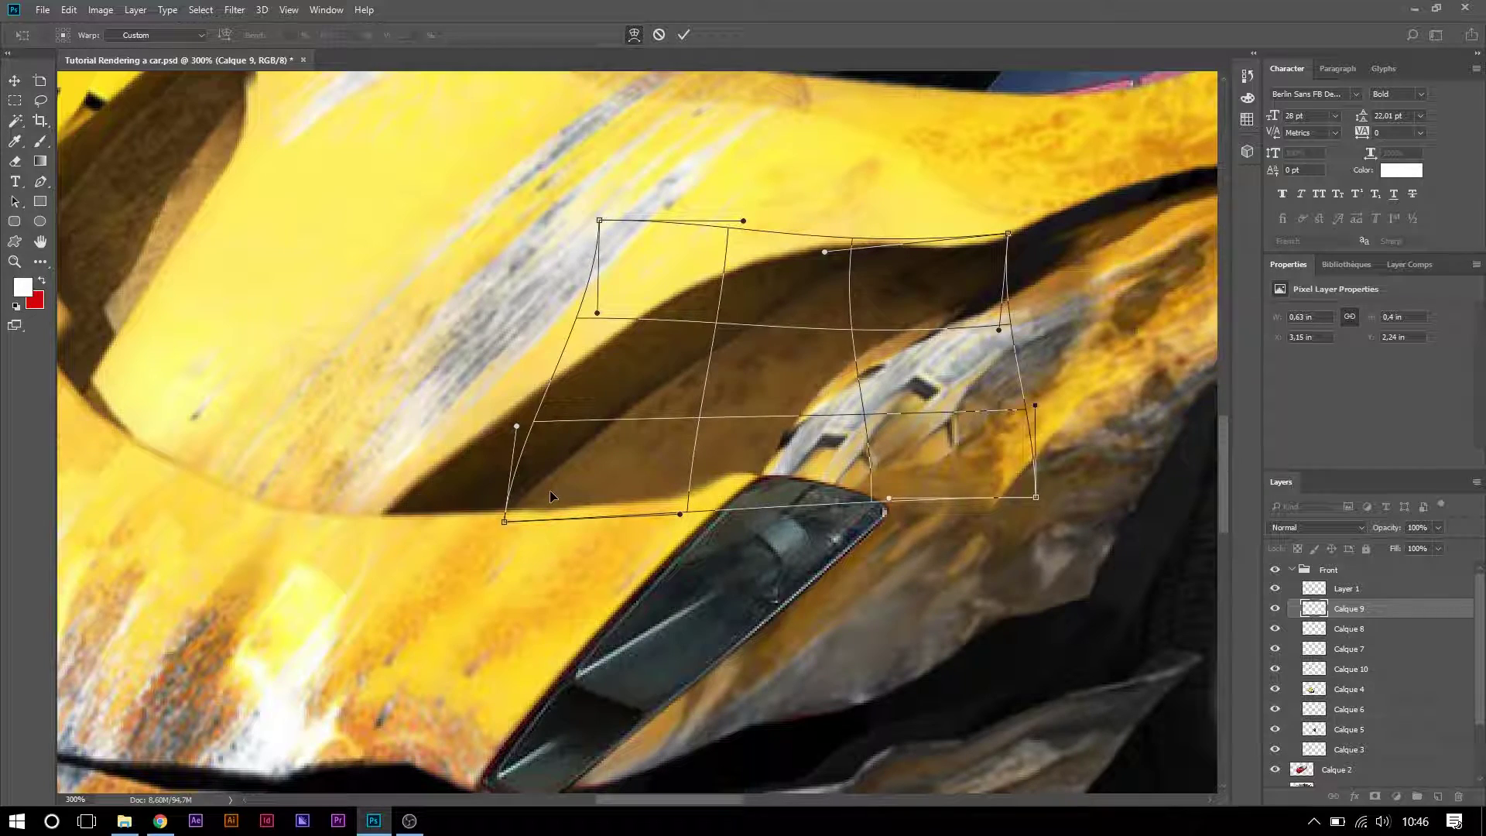
pyautogui.rightClick(784, 433)
pyautogui.click(836, 557)
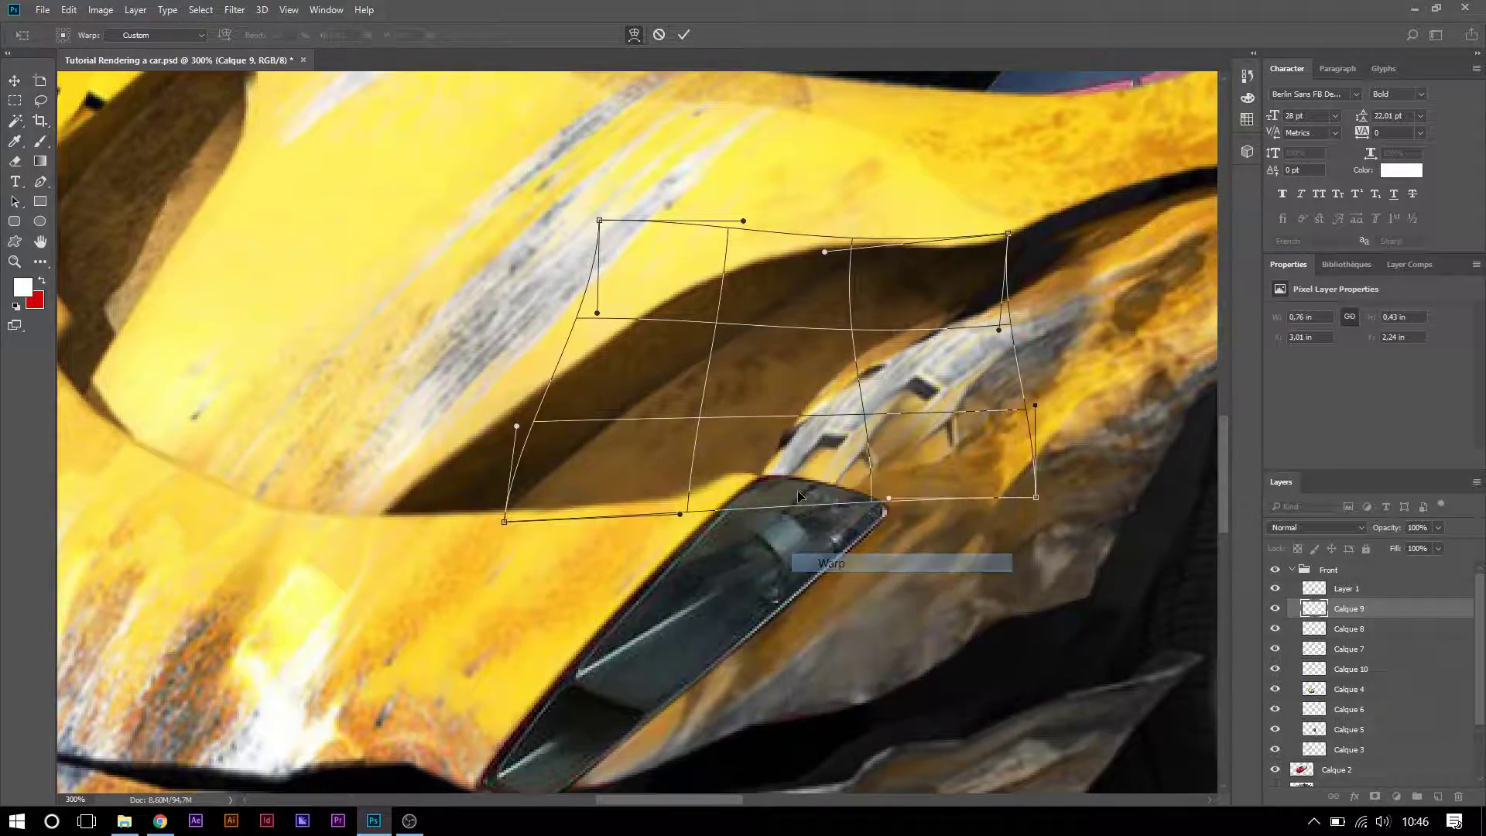
pyautogui.moveTo(505, 521); pyautogui.dragTo(462, 529)
pyautogui.moveTo(819, 484); pyautogui.dragTo(835, 471)
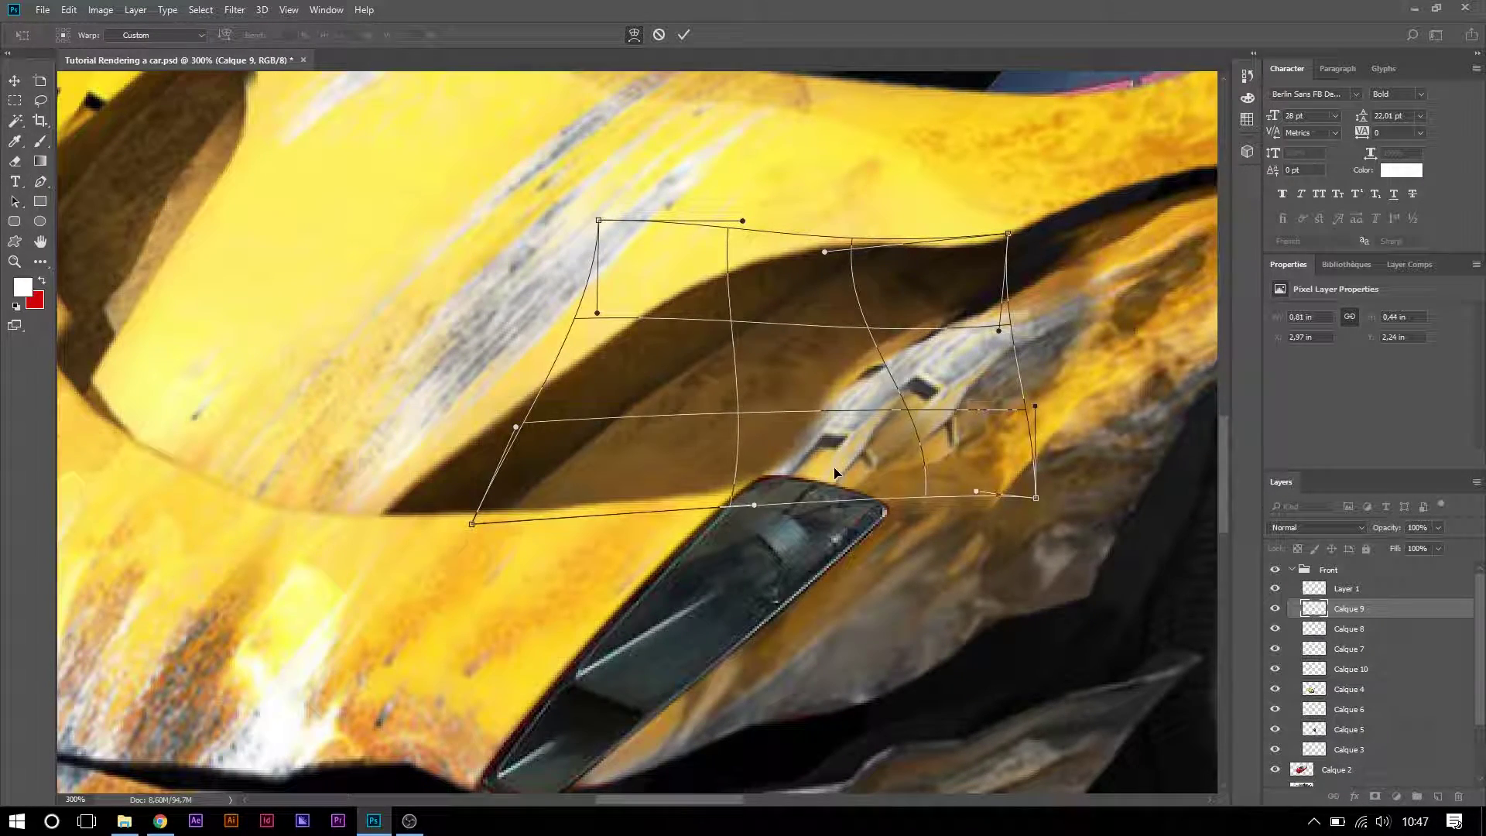
pyautogui.press('Return')
# - Trace a closed Pen tool path around the silver-patched fender area above the near headlight and convert it to a selection
pyautogui.press('p')
pyautogui.click(732, 495)
pyautogui.moveTo(957, 309); pyautogui.dragTo(1087, 265)
pyautogui.click(986, 499)
pyautogui.moveTo(732, 495); pyautogui.dragTo(853, 347)
pyautogui.rightClick(892, 397)
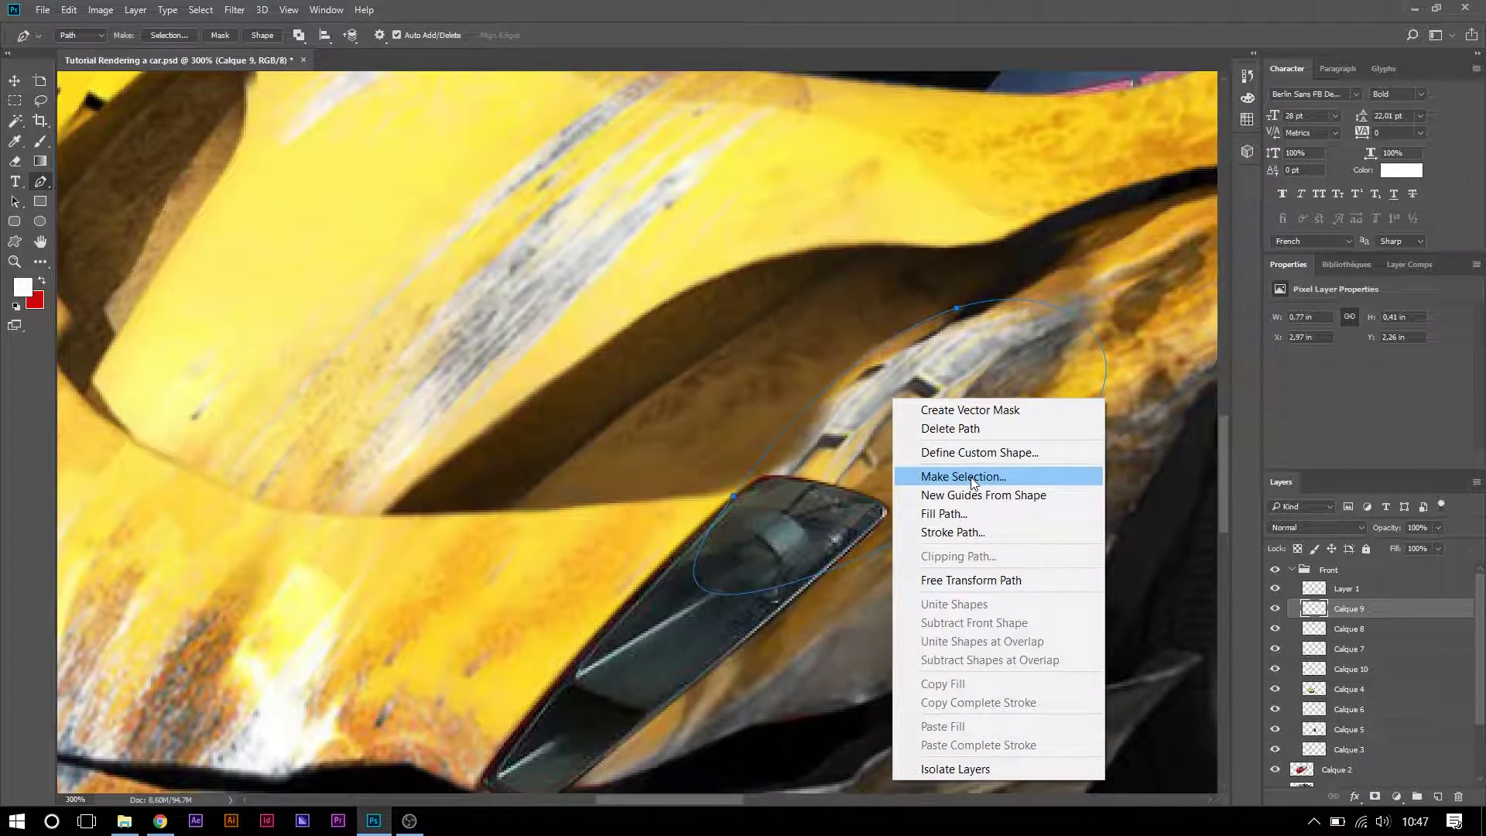
pyautogui.click(973, 478)
pyautogui.click(774, 221)
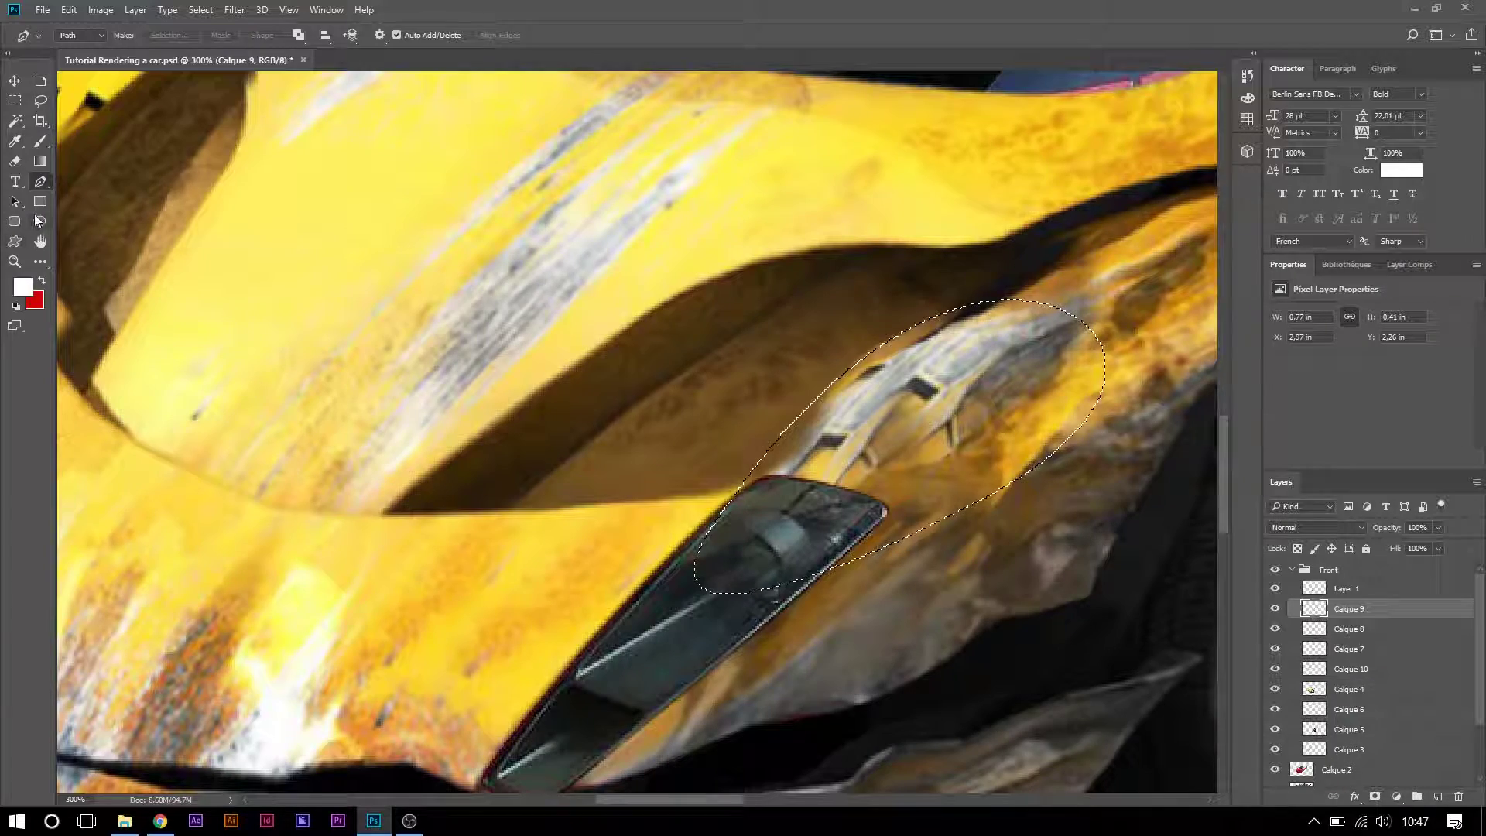
# - Erase part of Calque 9 inside the selection above the near headlight and clear the selection
pyautogui.click(15, 161)
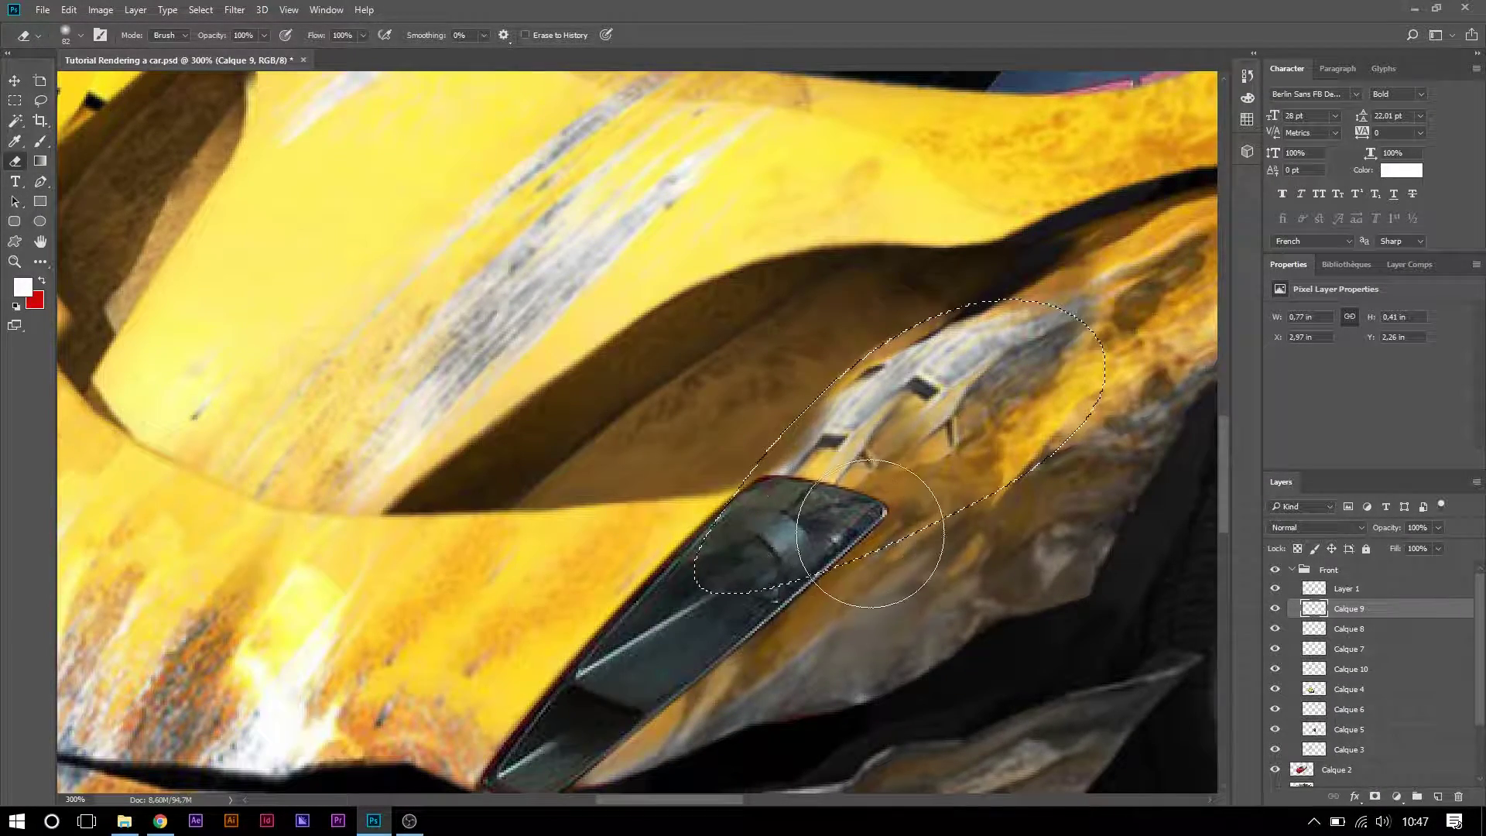
pyautogui.click(15, 80)
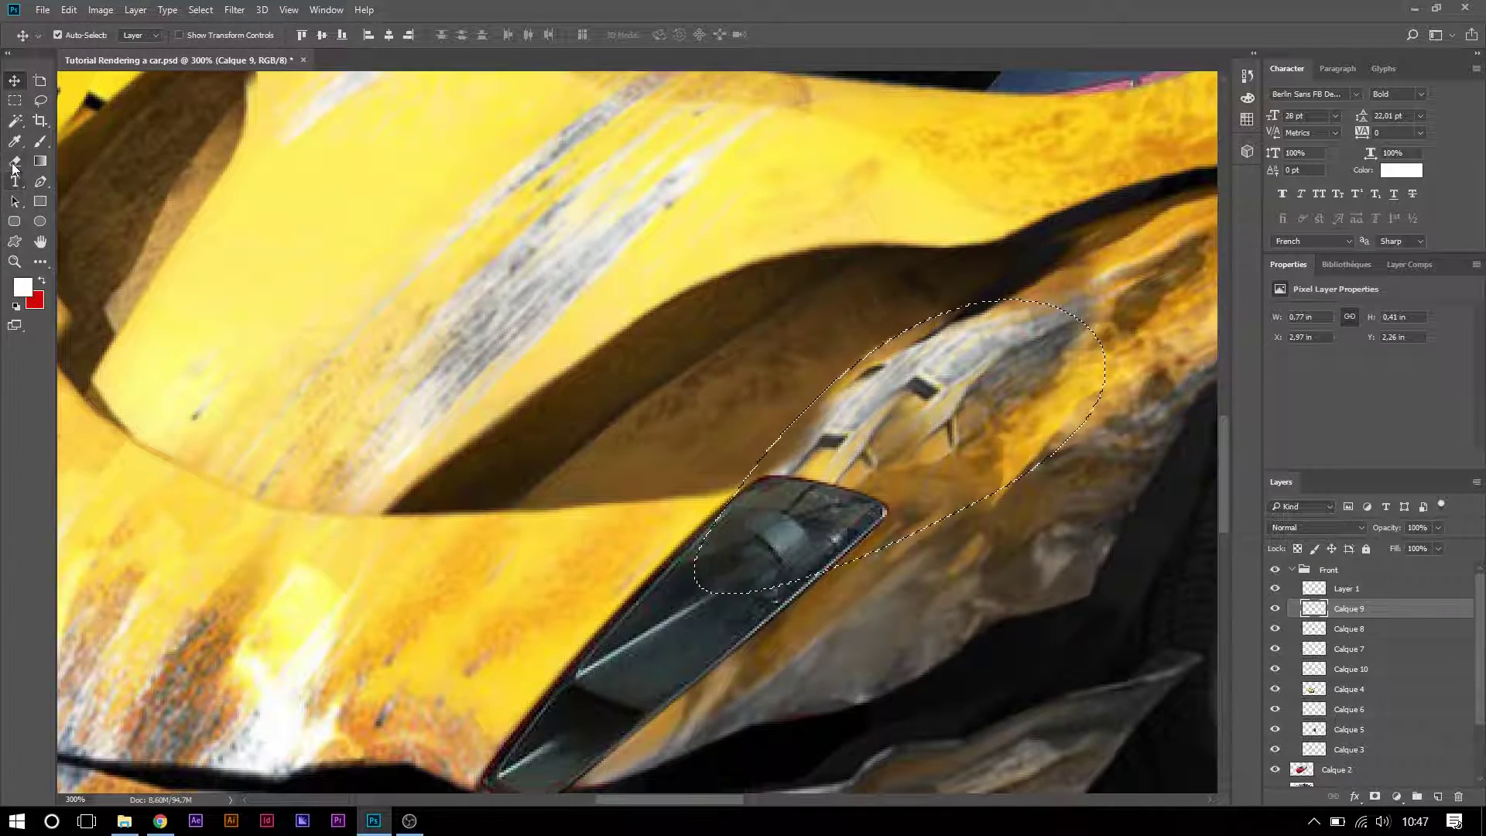
pyautogui.click(14, 162)
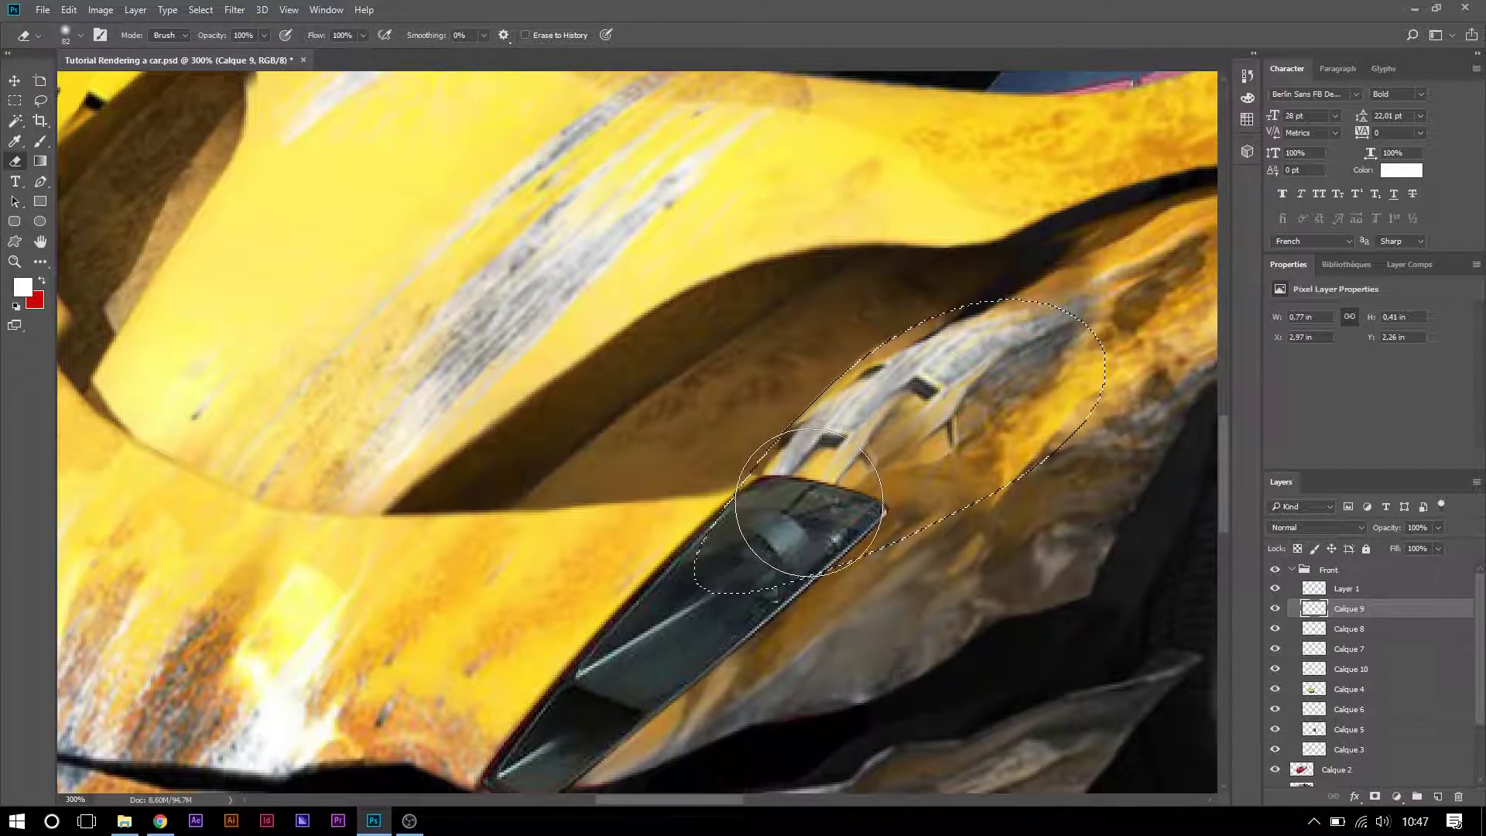
pyautogui.hotkey('ctrl', 'd')
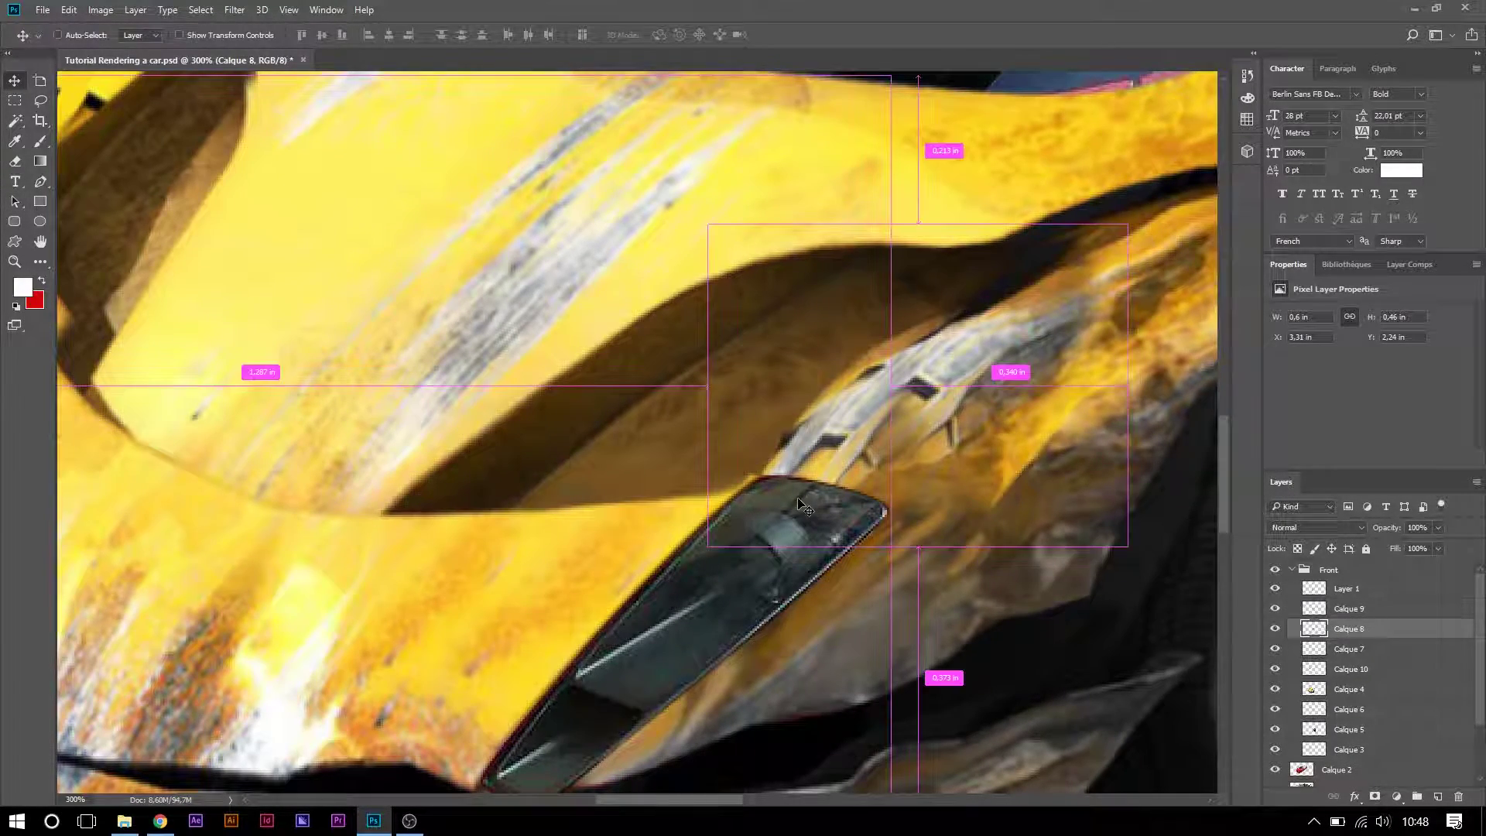
# - Warp Calque 8 slightly down and forward so the silver-patched fender piece meets the near headlight's upper edge
pyautogui.hotkey('ctrl', 't')
pyautogui.rightClick(787, 466)
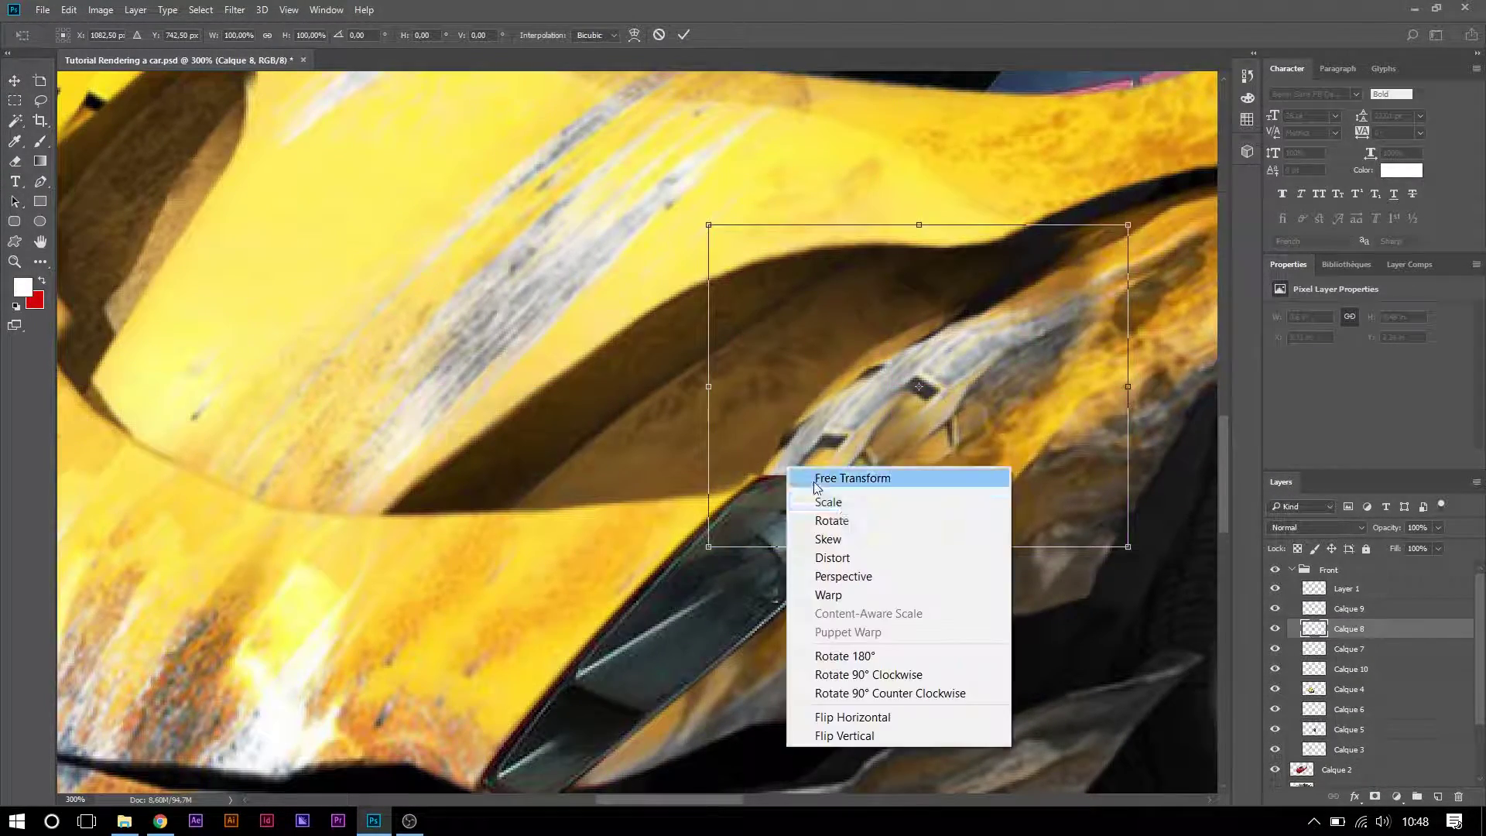
pyautogui.click(828, 594)
pyautogui.moveTo(779, 489); pyautogui.dragTo(764, 500)
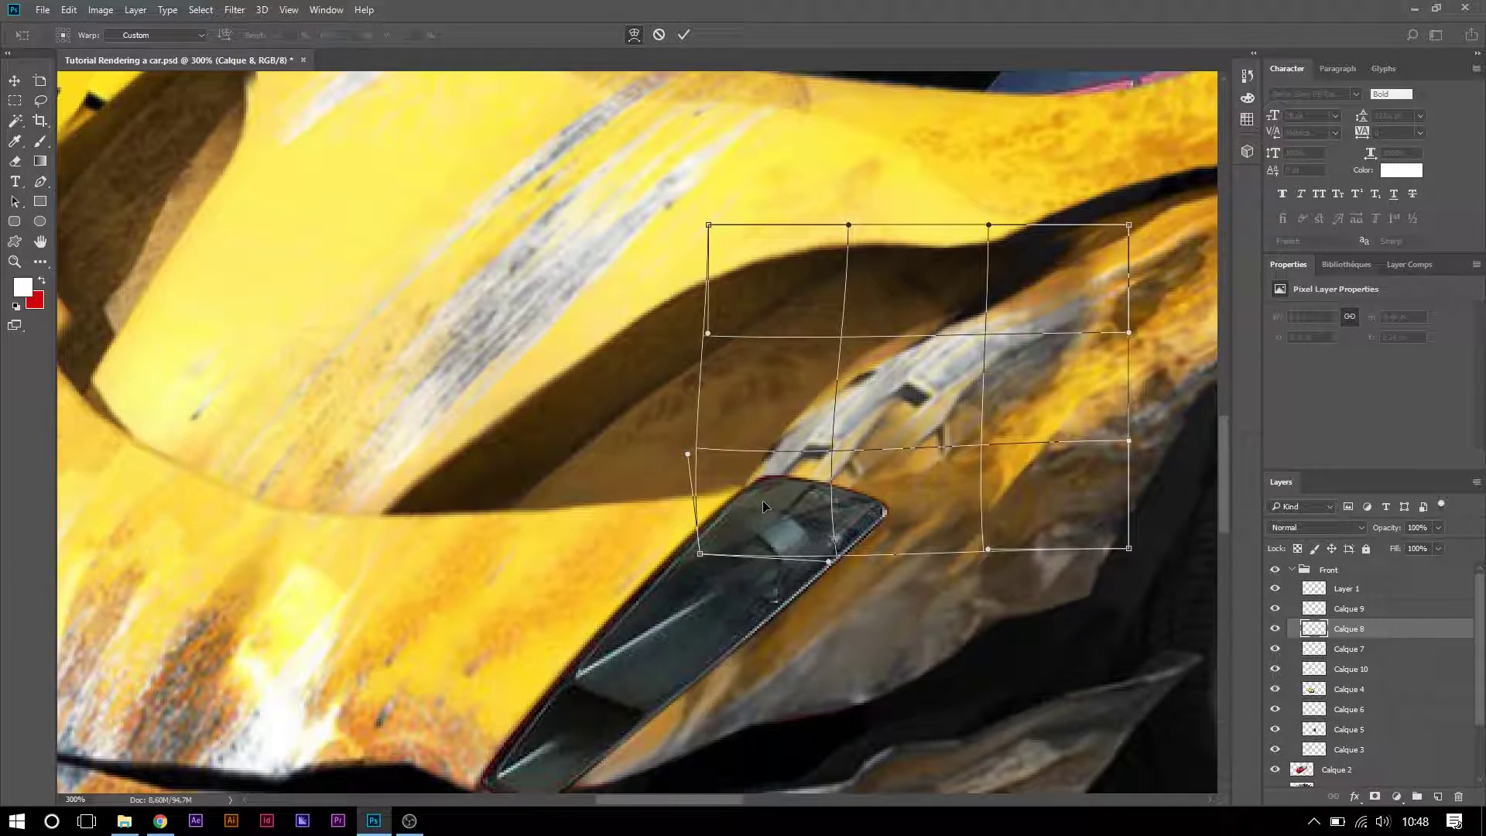
pyautogui.press('Return')
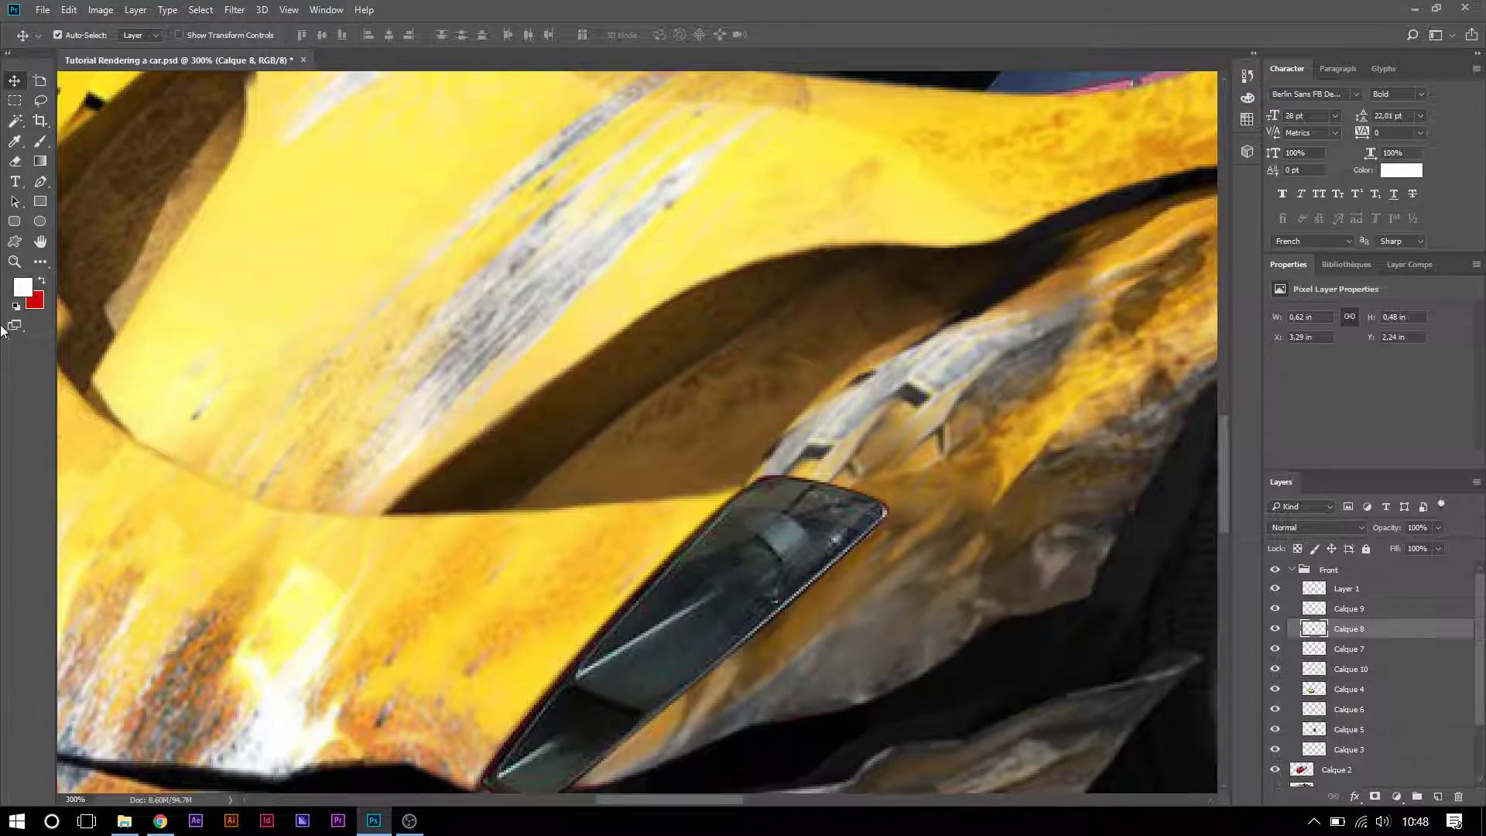
# - Warp Calque 10, the yellow panel beside the far headlight, to smooth its edge along the dark hood vent
pyautogui.click(15, 260)
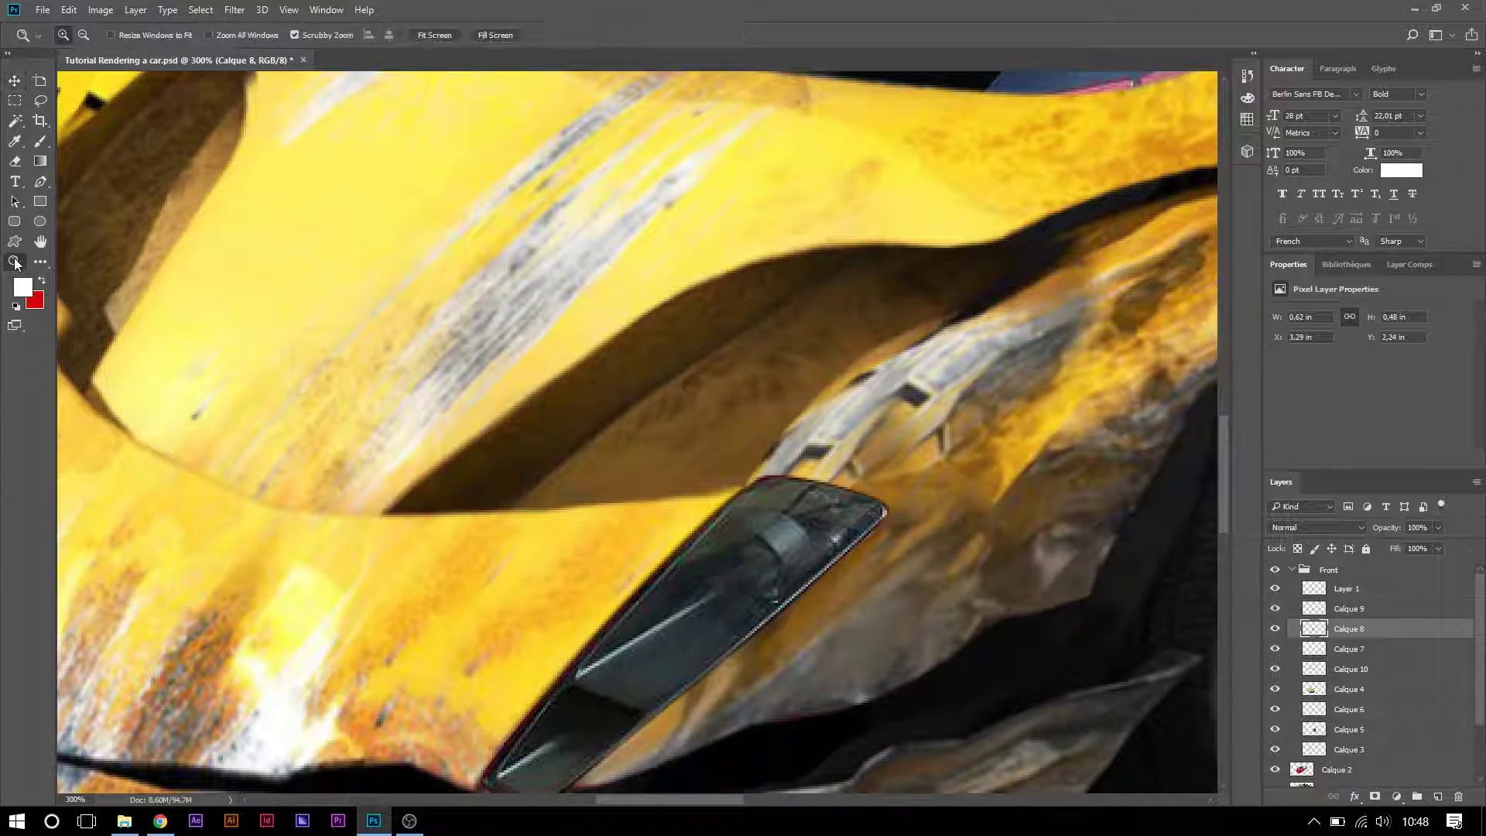
pyautogui.moveTo(190, 351); pyautogui.dragTo(618, 503)
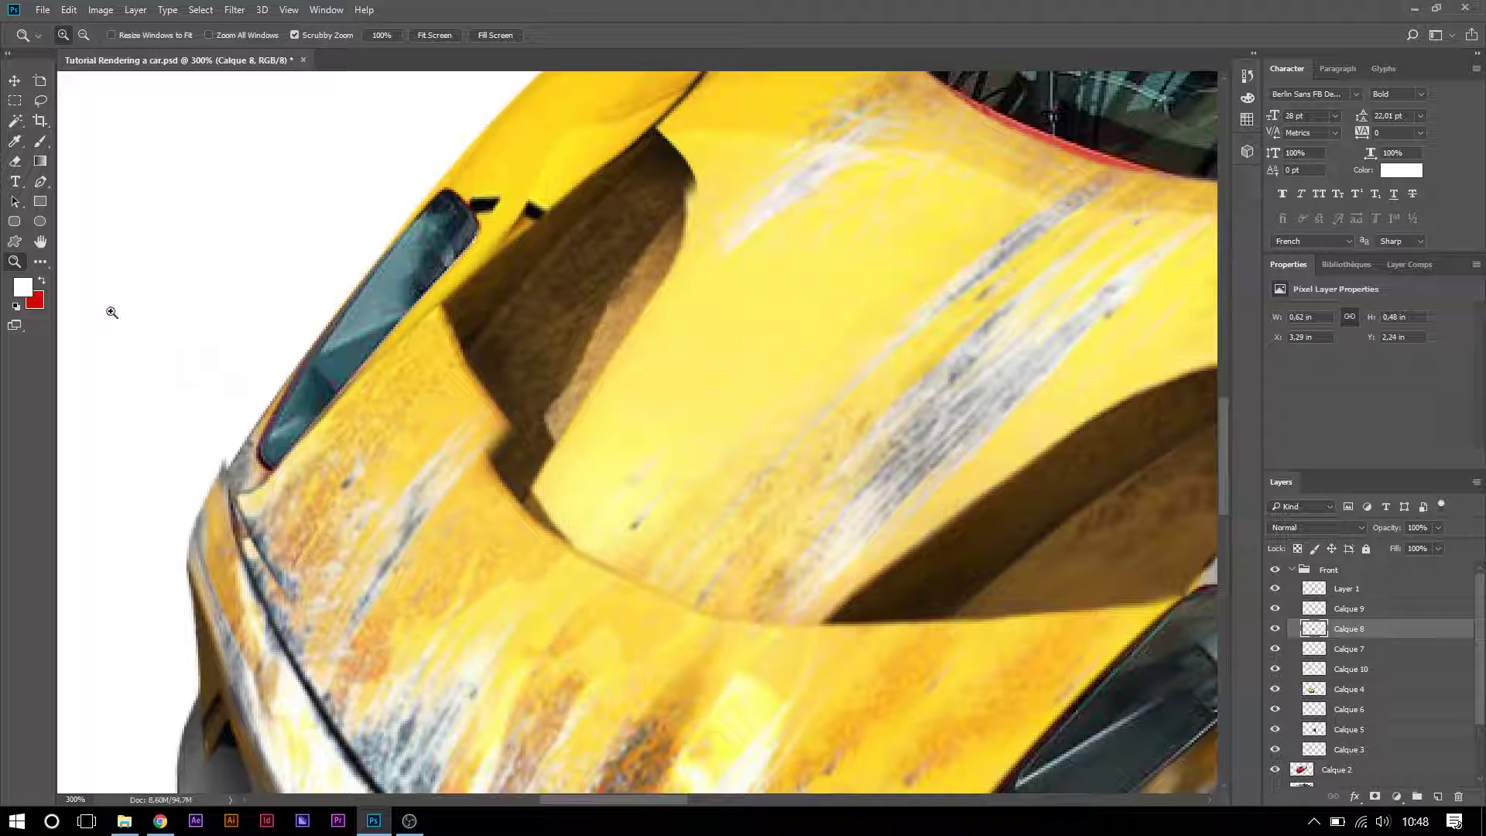
pyautogui.press('v')
pyautogui.click(449, 386)
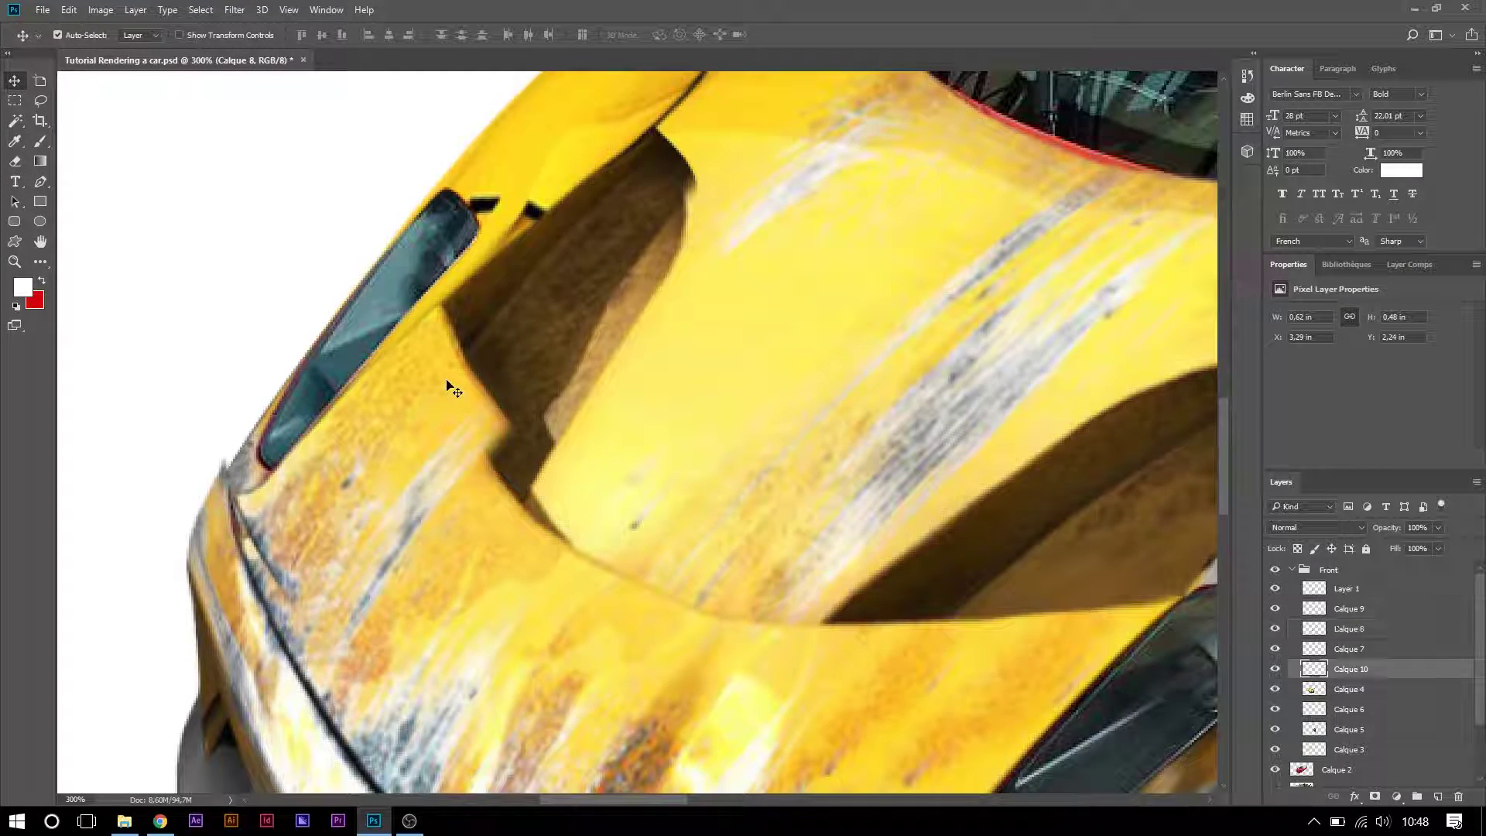
pyautogui.press('ctrl')
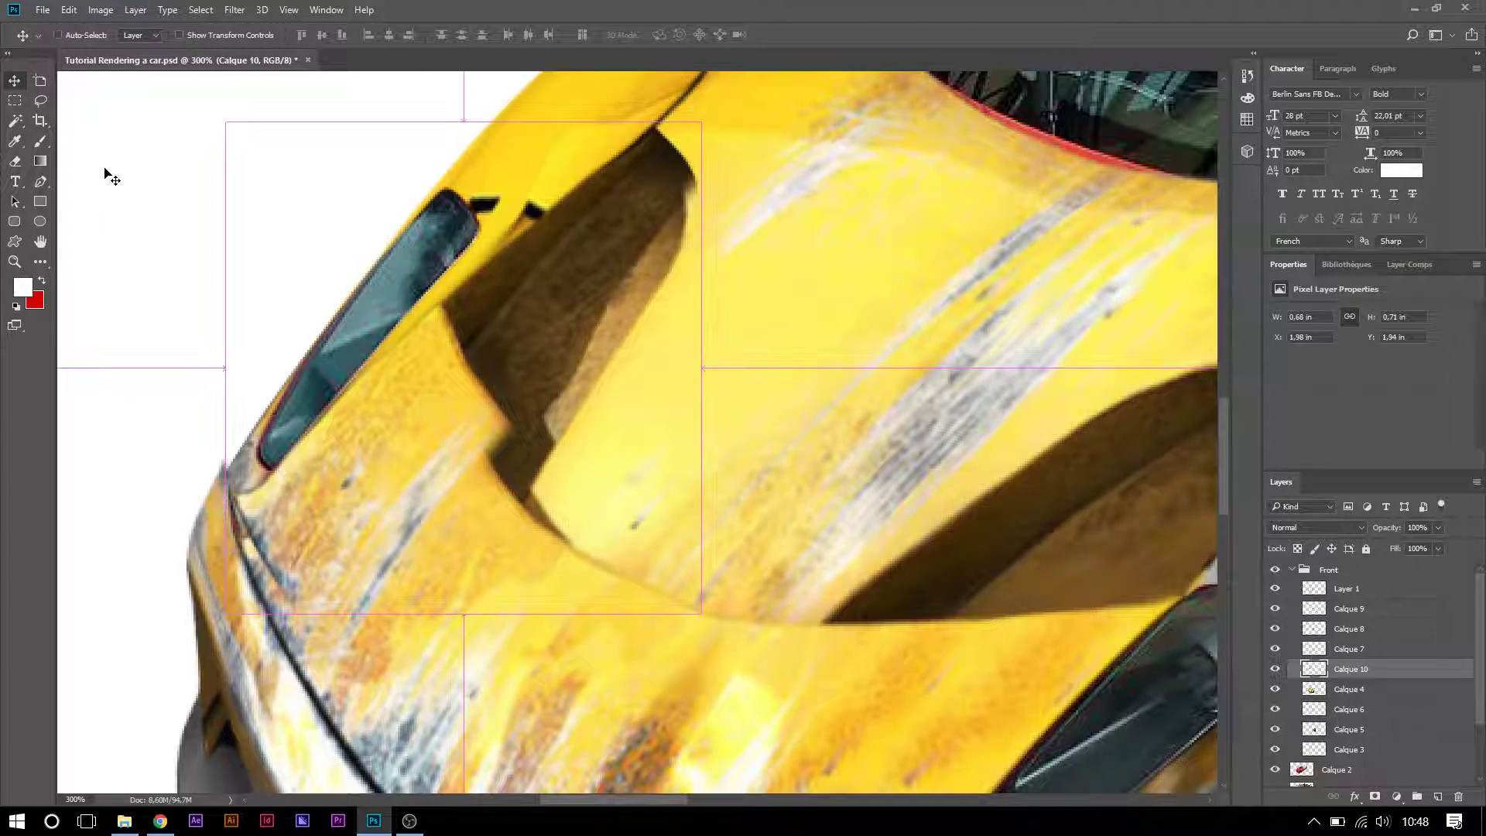
pyautogui.hotkey('ctrl', 't')
pyautogui.moveTo(439, 425); pyautogui.dragTo(454, 469)
pyautogui.rightClick(589, 355)
pyautogui.click(630, 482)
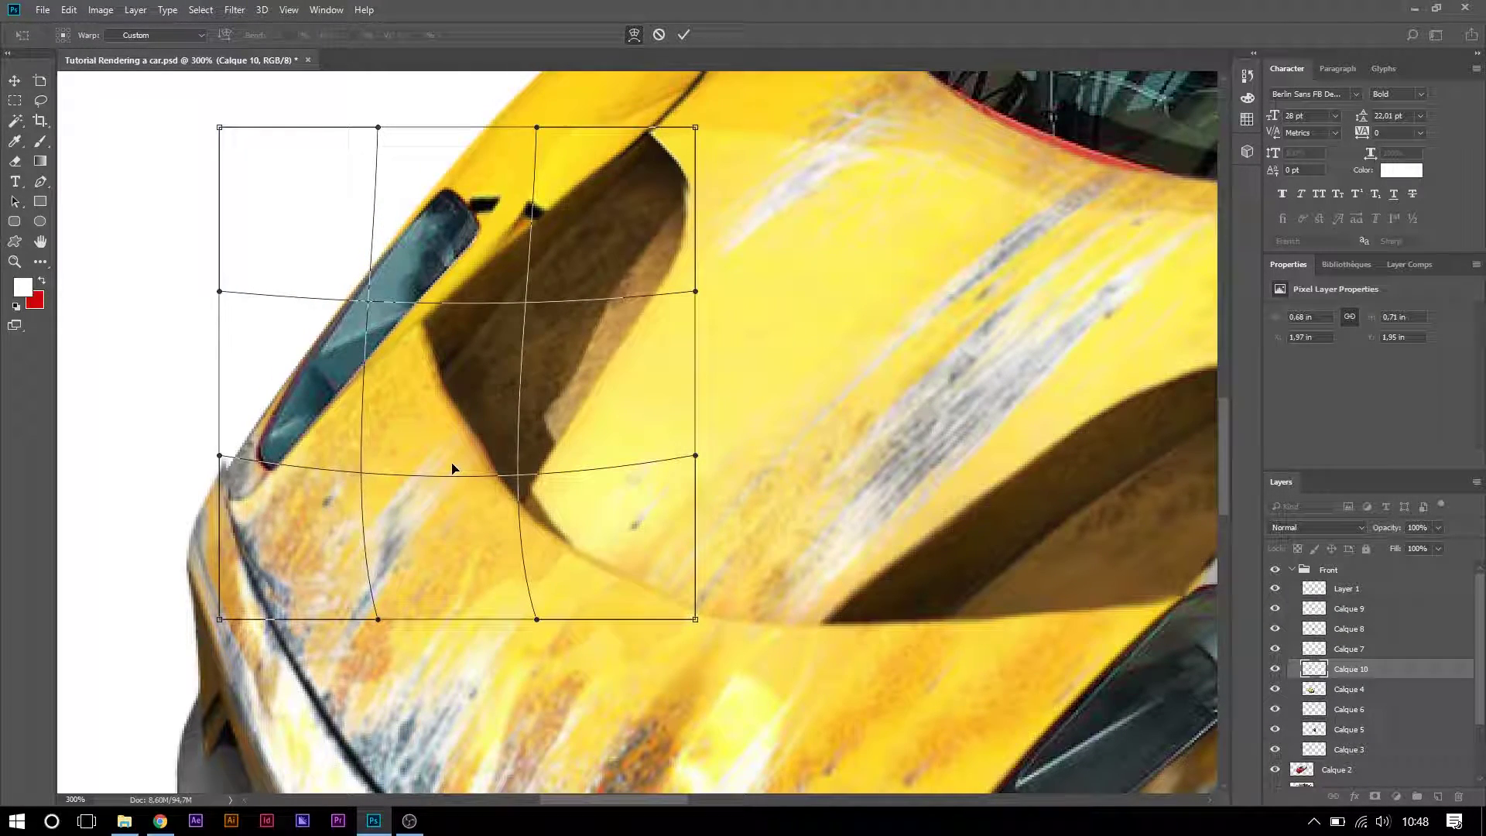
pyautogui.moveTo(683, 253); pyautogui.dragTo(675, 259)
pyautogui.press('Return')
# - Warp the far fender layer Calque 3 outward so its yellow paint covers the red bodywork around the far headlight
pyautogui.click(15, 261)
pyautogui.rightClick(398, 298)
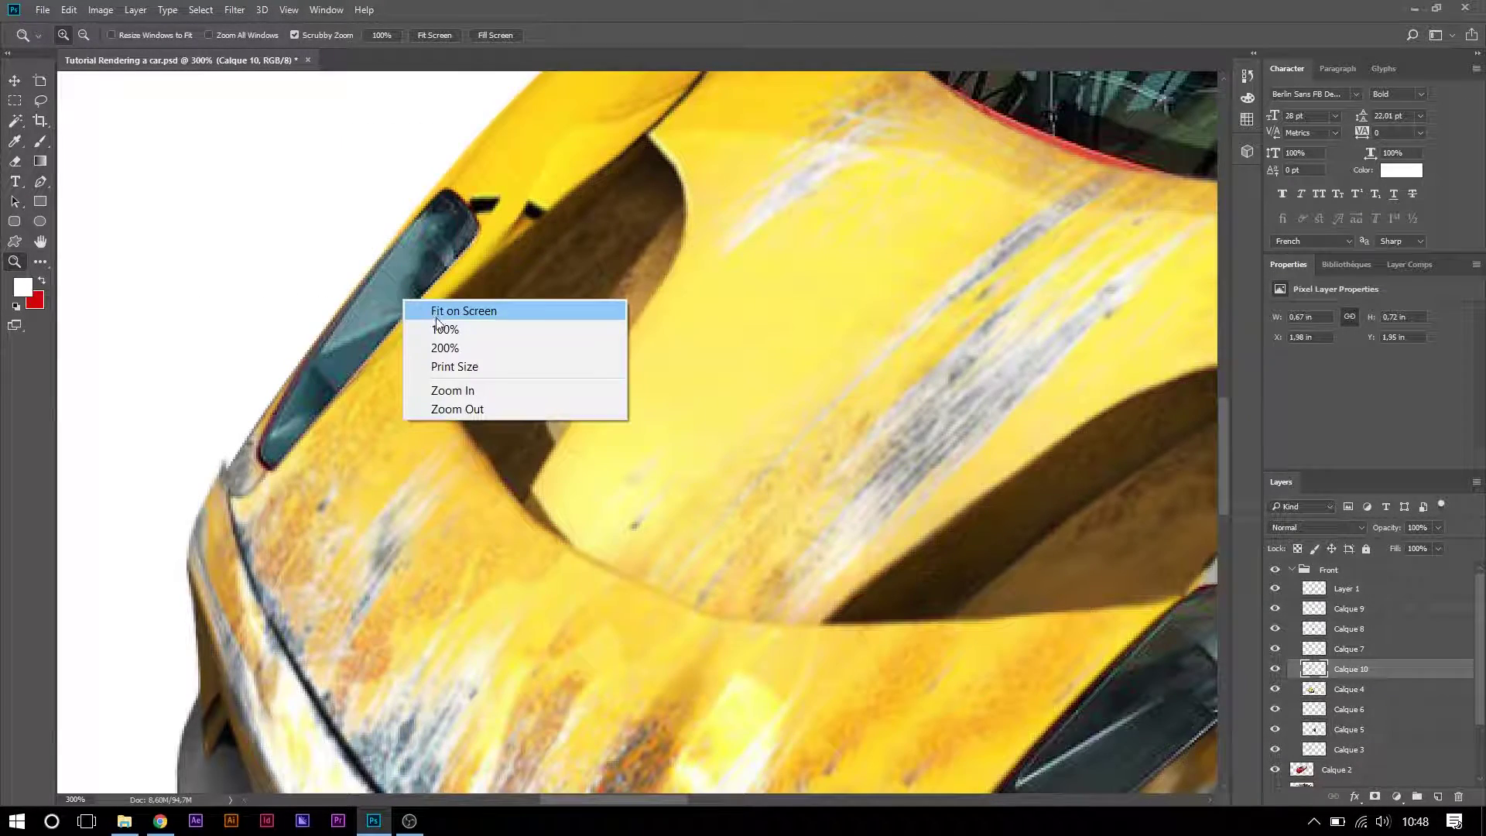
pyautogui.click(421, 325)
pyautogui.rightClick(648, 373)
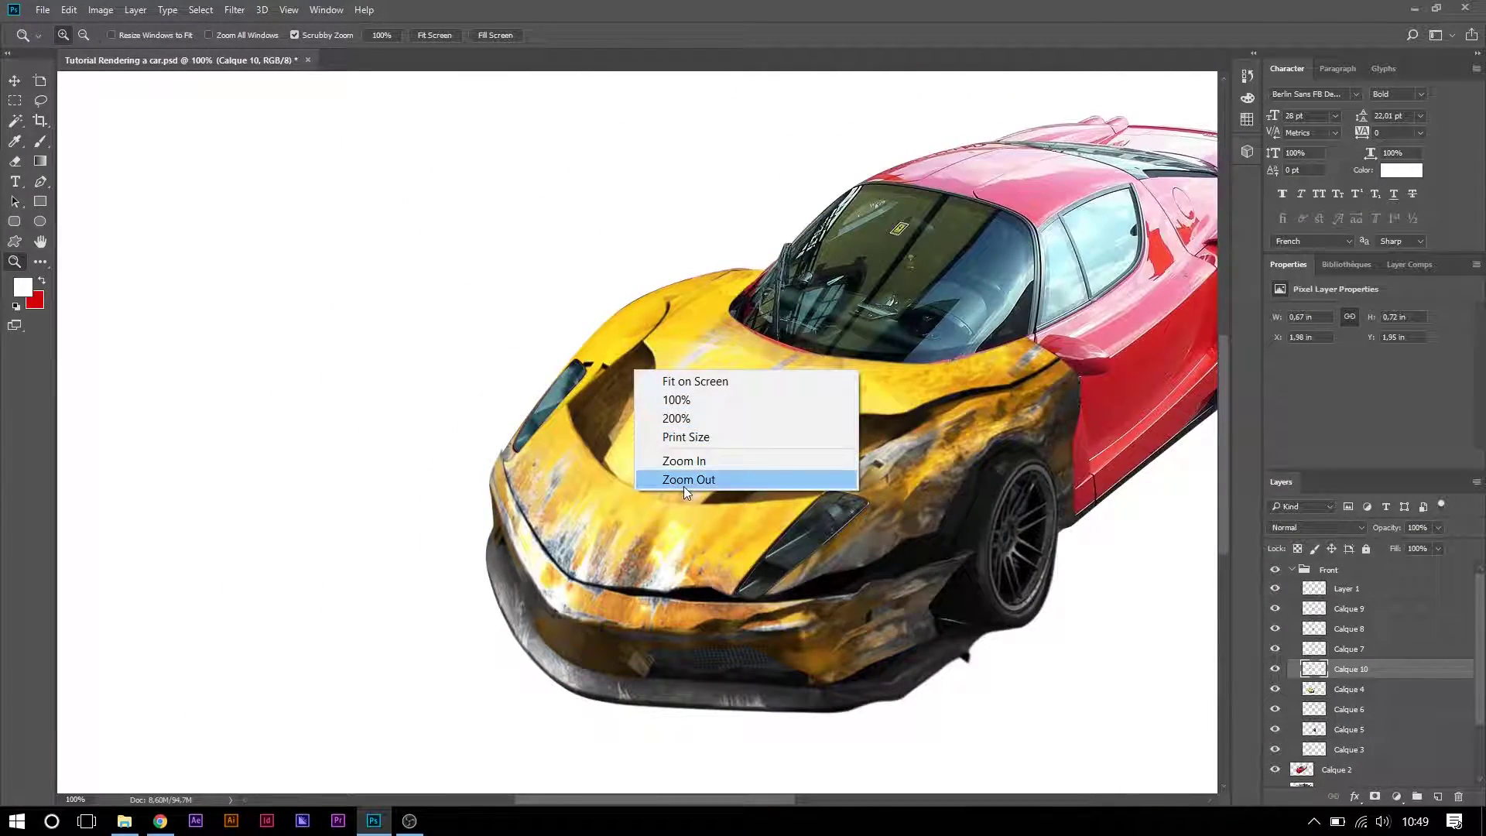
pyautogui.click(684, 486)
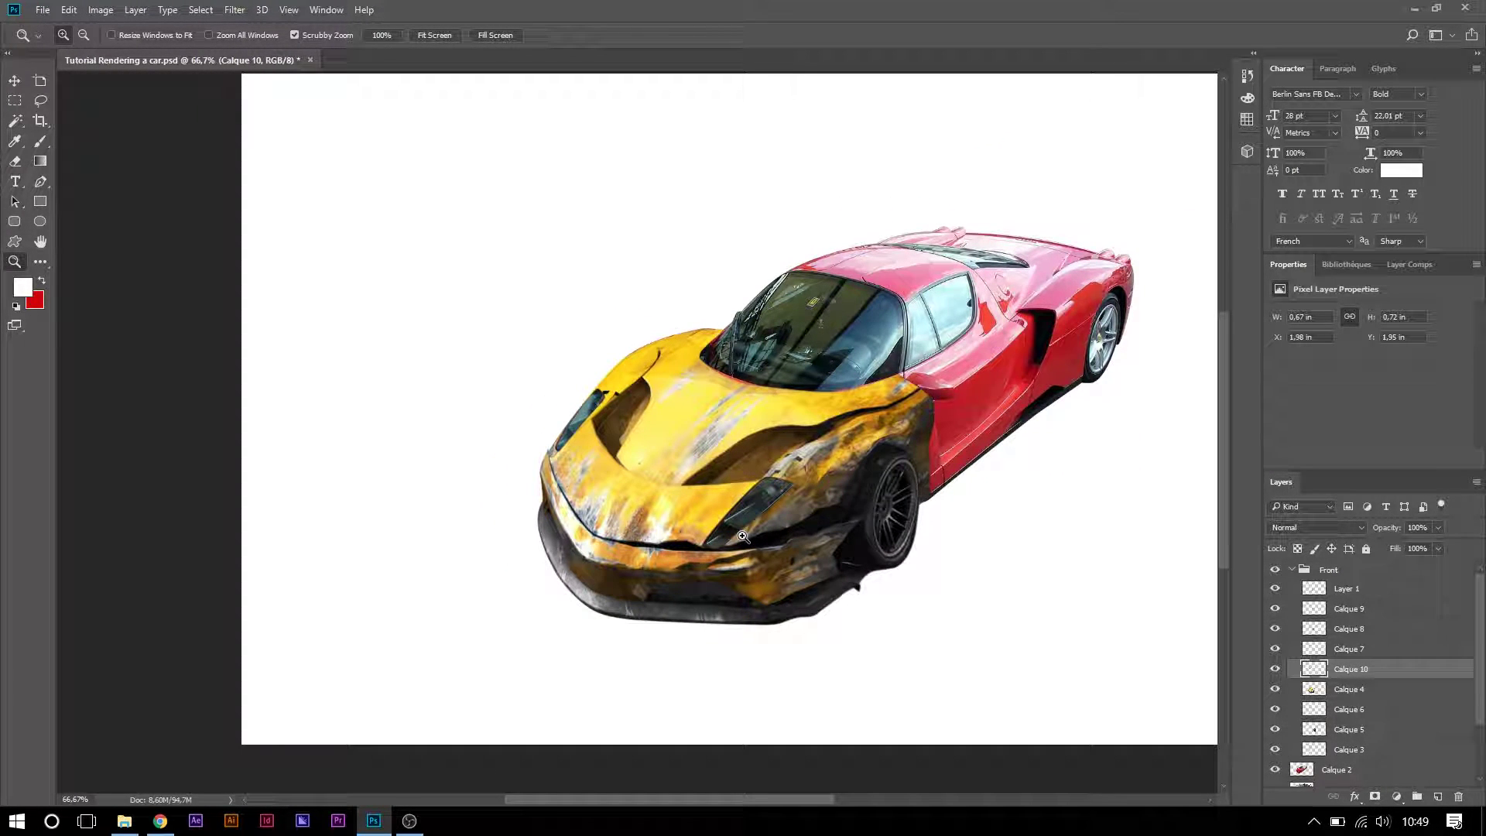
pyautogui.moveTo(602, 390); pyautogui.dragTo(724, 391)
pyautogui.press('v')
pyautogui.click(597, 365)
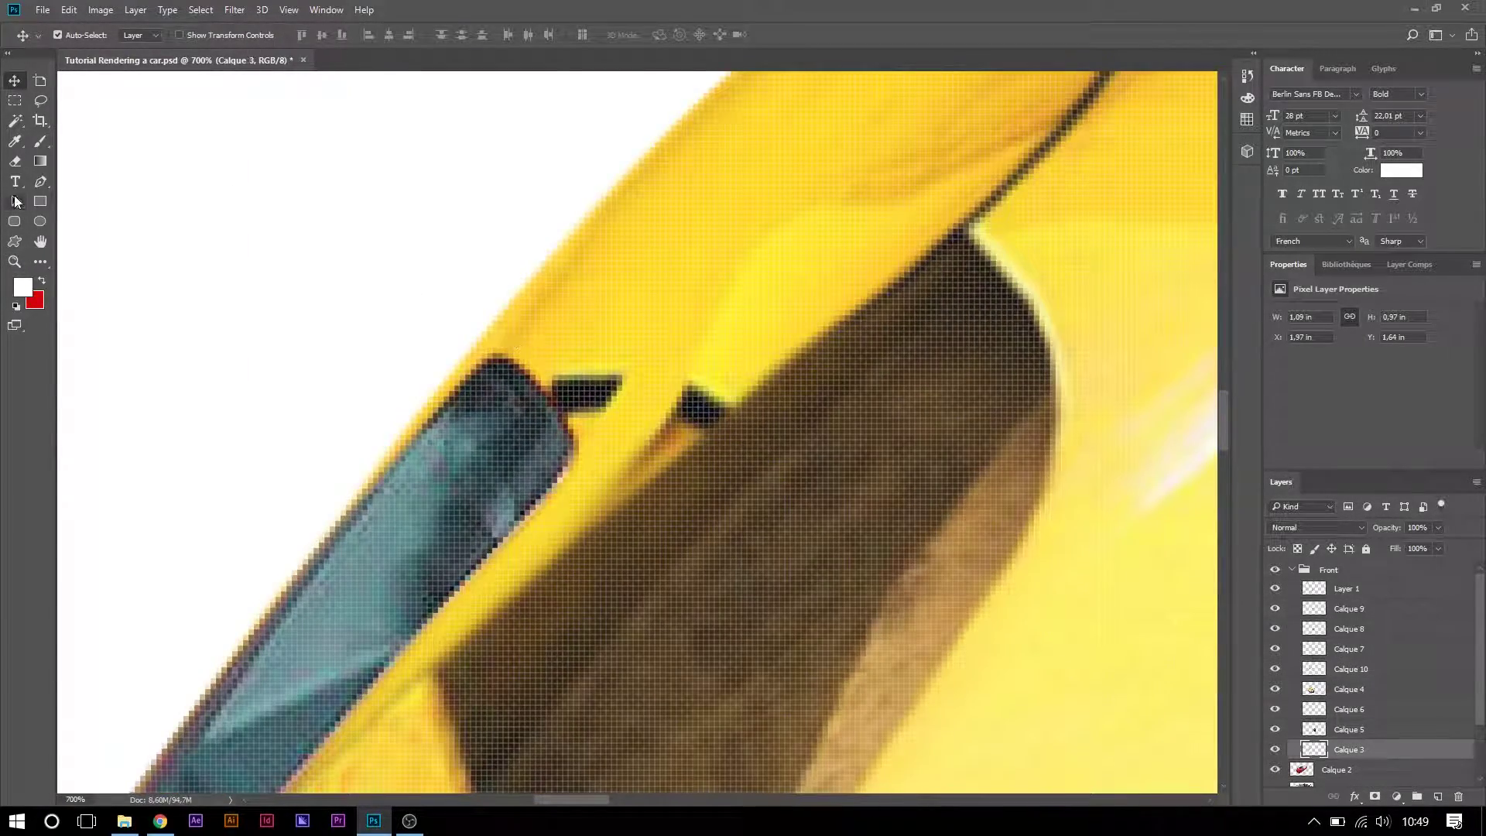
pyautogui.hotkey('ctrl', 't')
pyautogui.click(634, 35)
pyautogui.moveTo(767, 441); pyautogui.dragTo(812, 349)
pyautogui.scroll(-13, 823, 352)
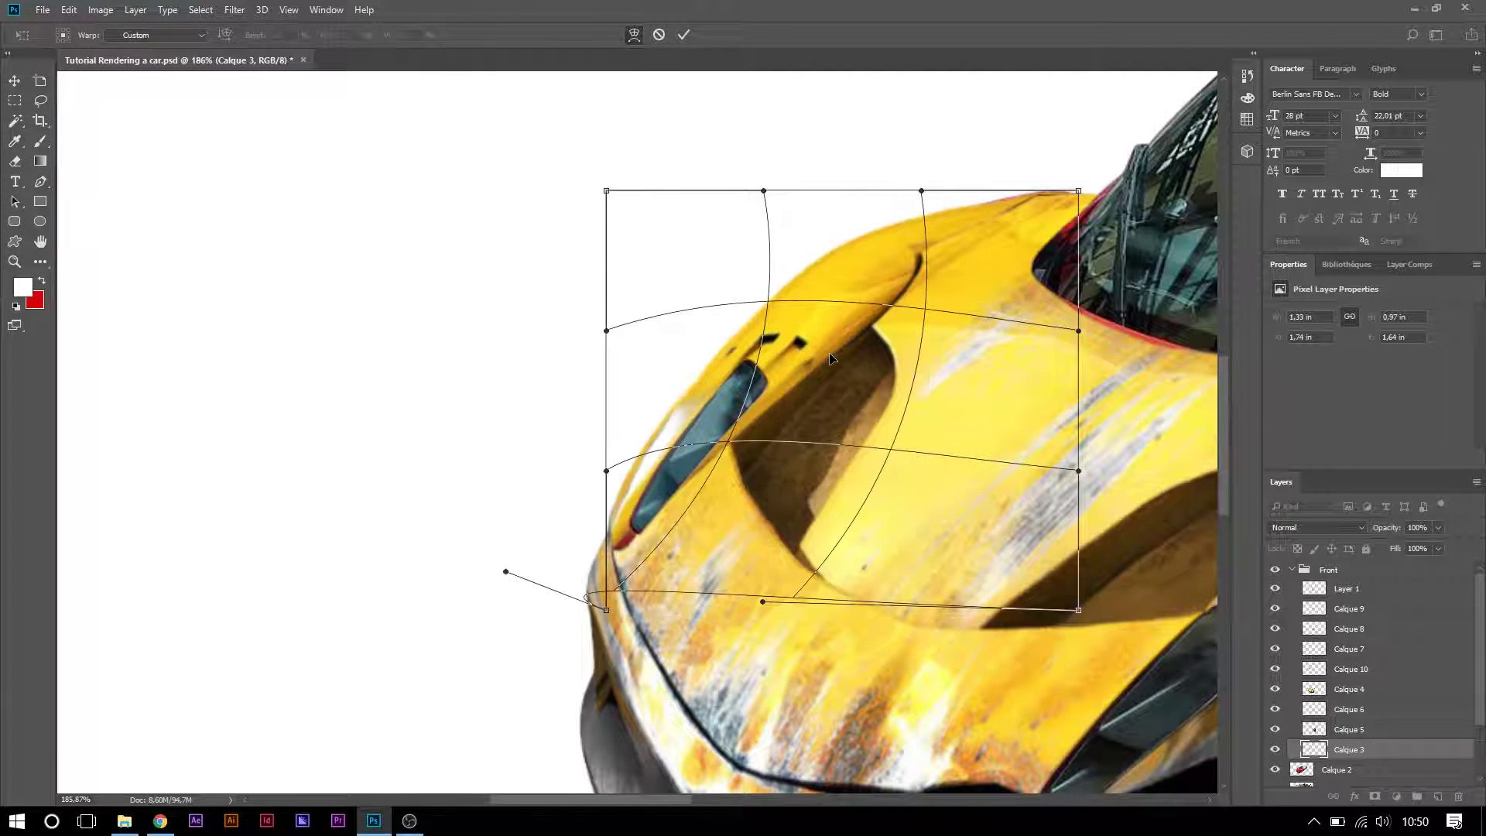
pyautogui.moveTo(830, 358); pyautogui.dragTo(845, 379)
pyautogui.press('Return')
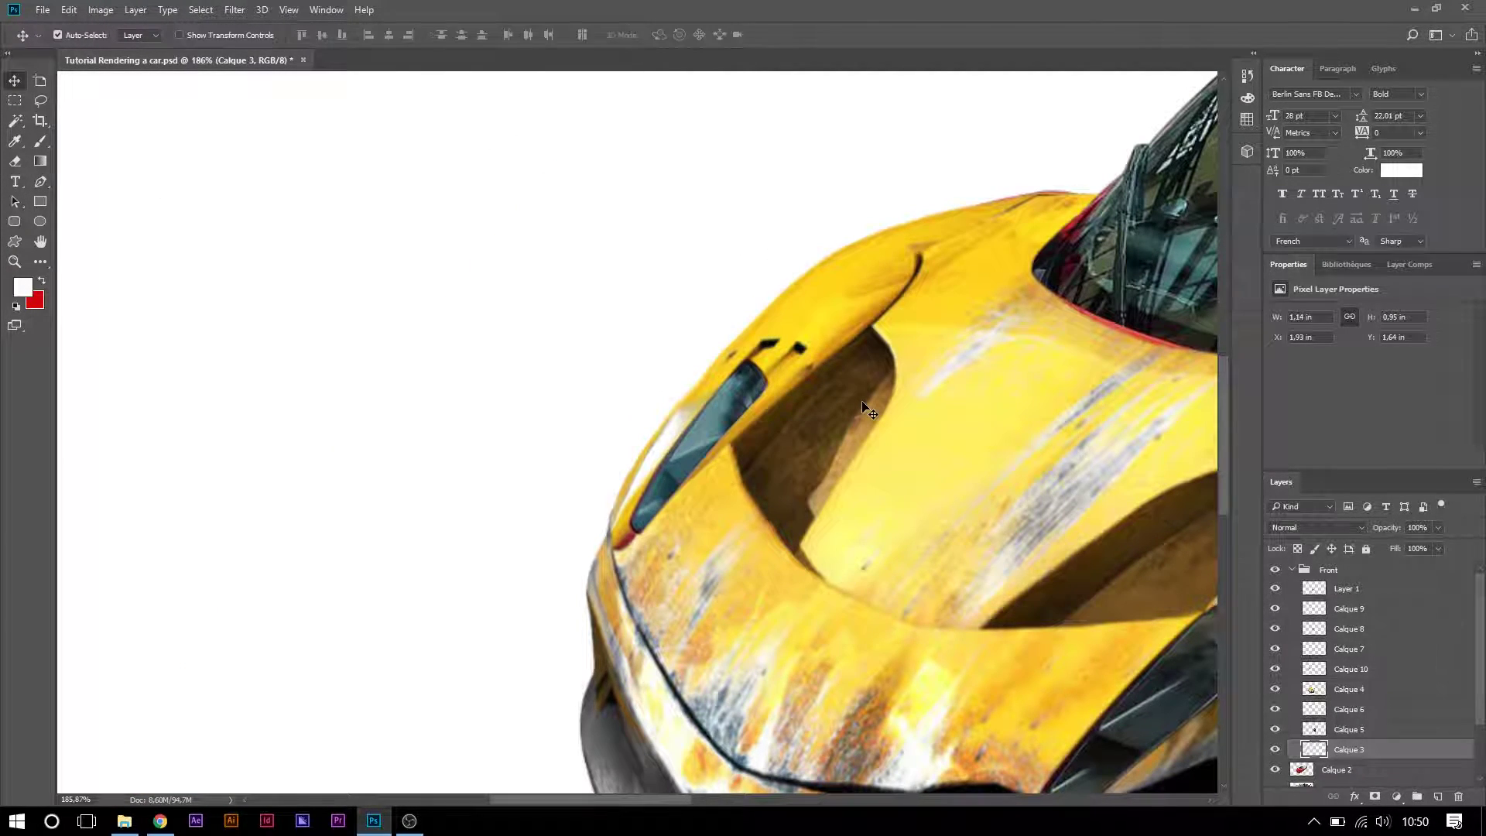
# - With Calque 3 hidden, trace a Pen path along the red far fender's outline, and show the layer again to close the path outside the car
pyautogui.hotkey('ctrl', ',')
pyautogui.click(40, 182)
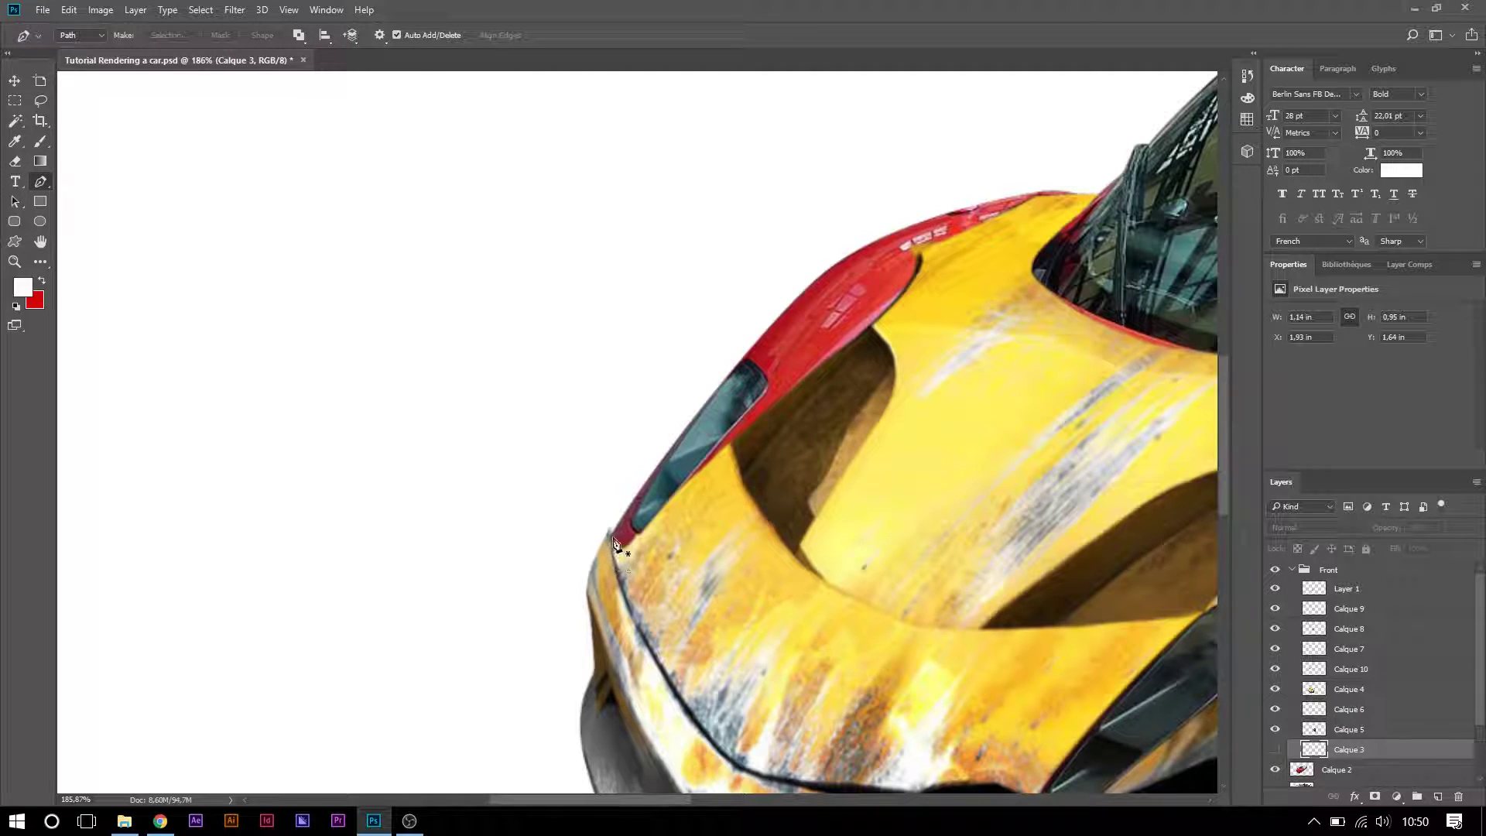
pyautogui.click(610, 537)
pyautogui.moveTo(812, 285); pyautogui.dragTo(935, 159)
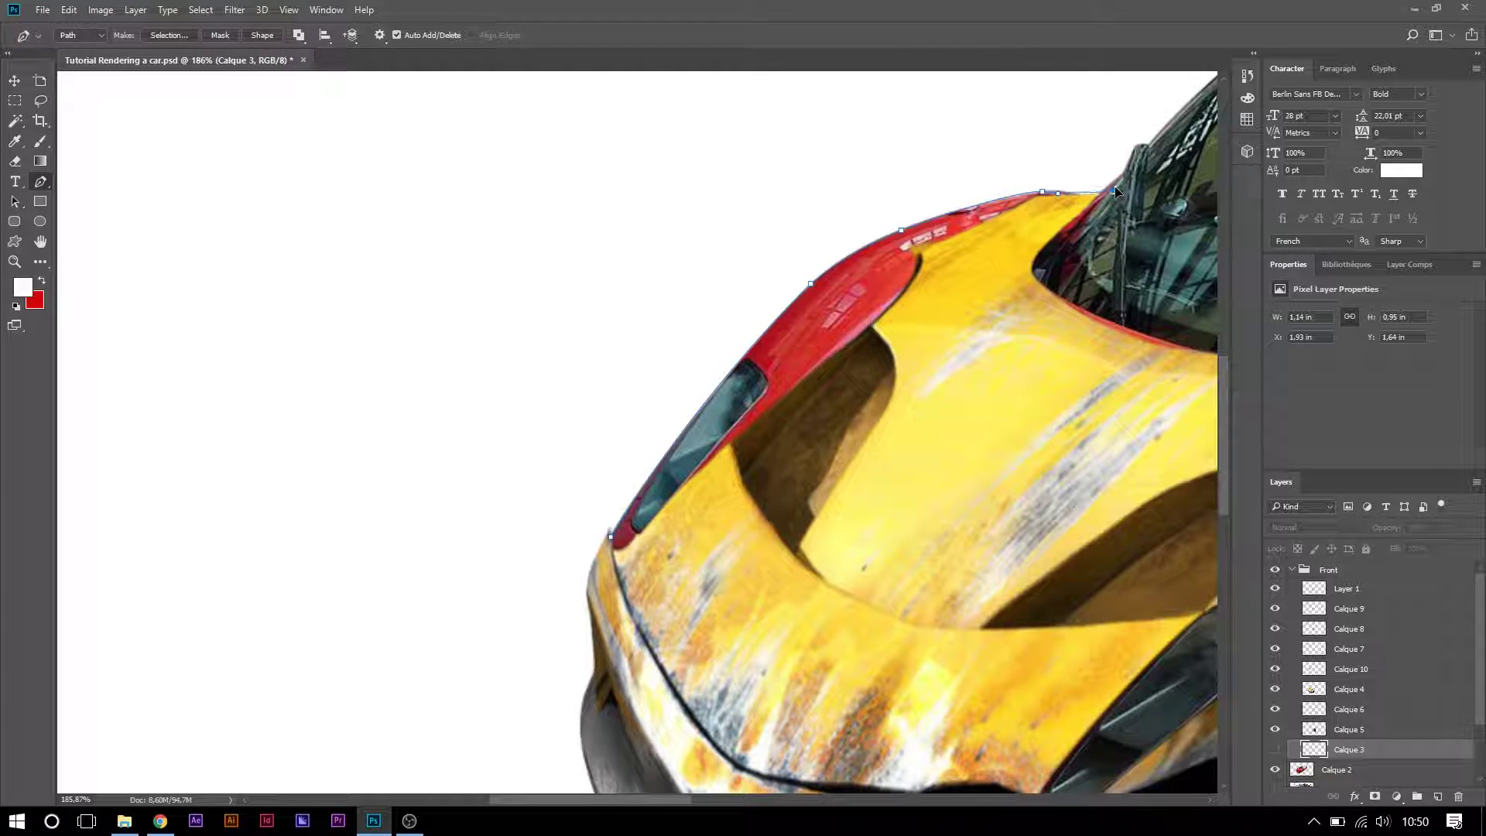
pyautogui.click(1276, 749)
pyautogui.moveTo(691, 263); pyautogui.dragTo(471, 423)
pyautogui.moveTo(613, 544); pyautogui.dragTo(464, 703)
# - Convert the path to a selection with a 0.3-pixel feather, delete the excess of Calque 3 beyond the fender outline, and deselect
pyautogui.rightClick(756, 323)
pyautogui.click(825, 400)
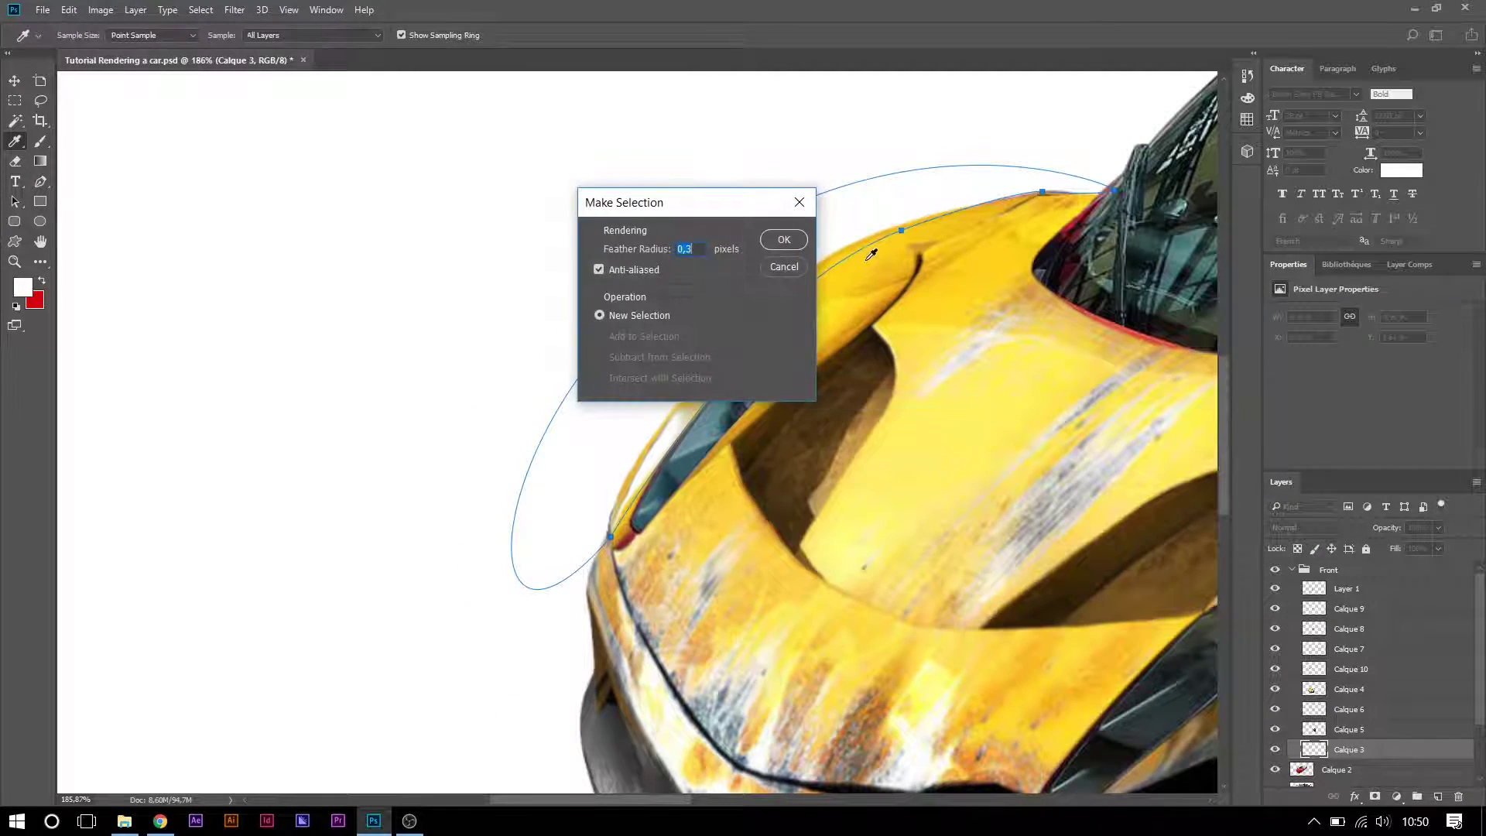
pyautogui.click(783, 240)
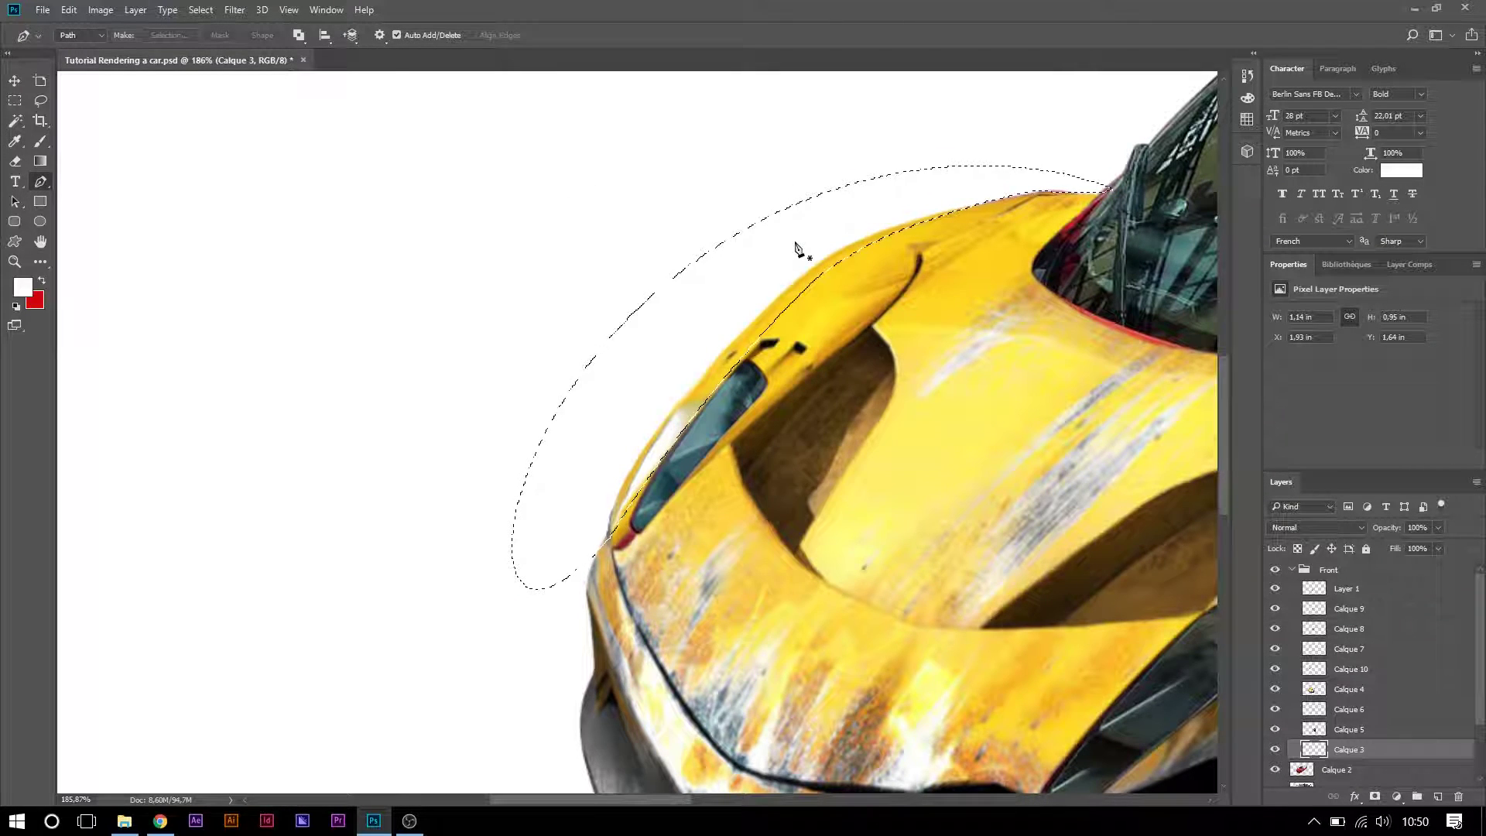
pyautogui.hotkey('ctrl', 'd')
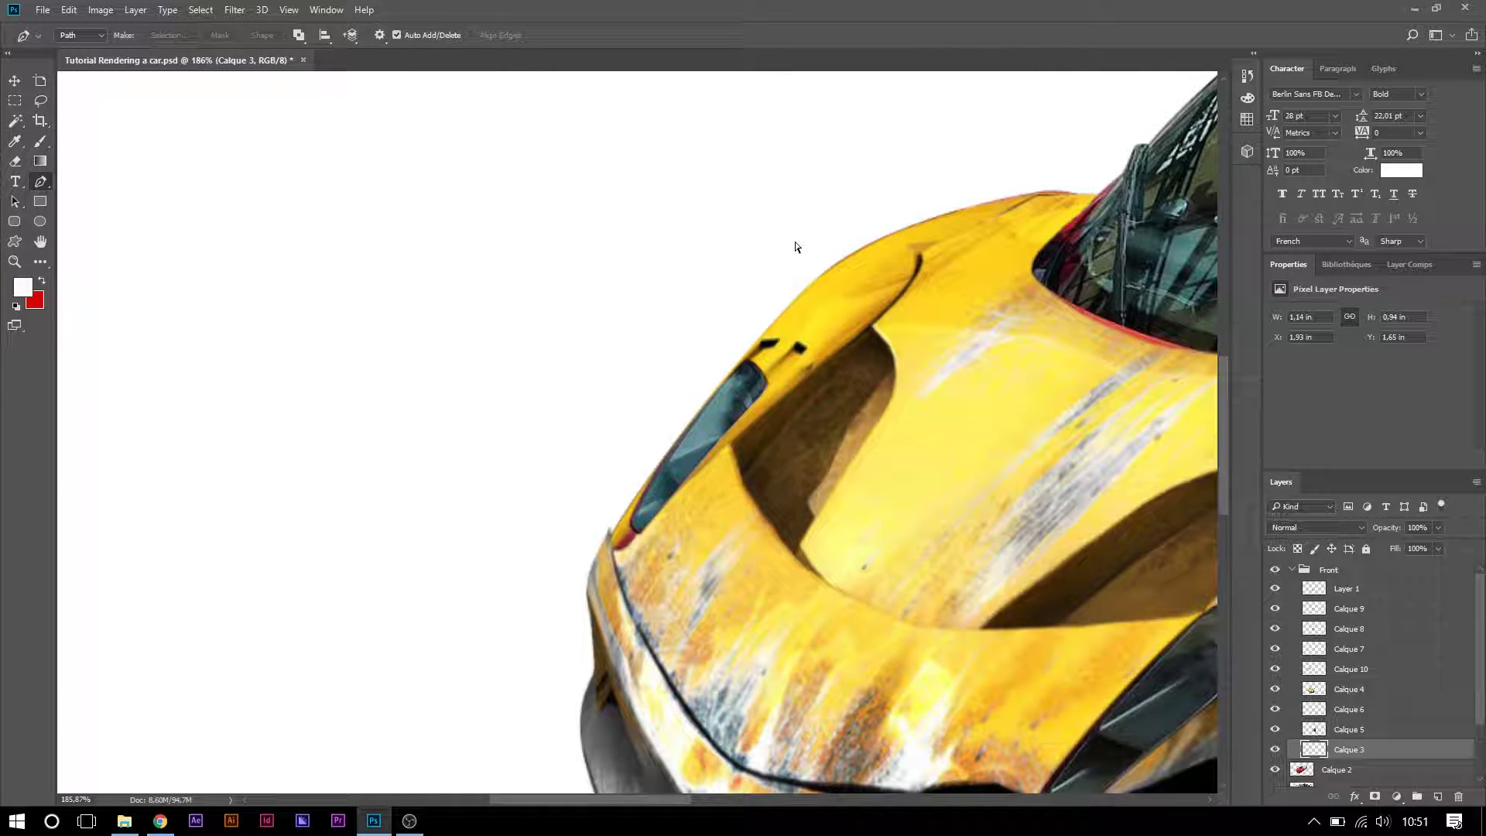
# - Trace a closed Pen path on Calque 10 around the red gap at the far headlight's front tip and the adjoining yellow paint
pyautogui.press('z')
pyautogui.click(627, 538)
pyautogui.click(627, 538)
pyautogui.click(627, 538)
pyautogui.click(627, 538)
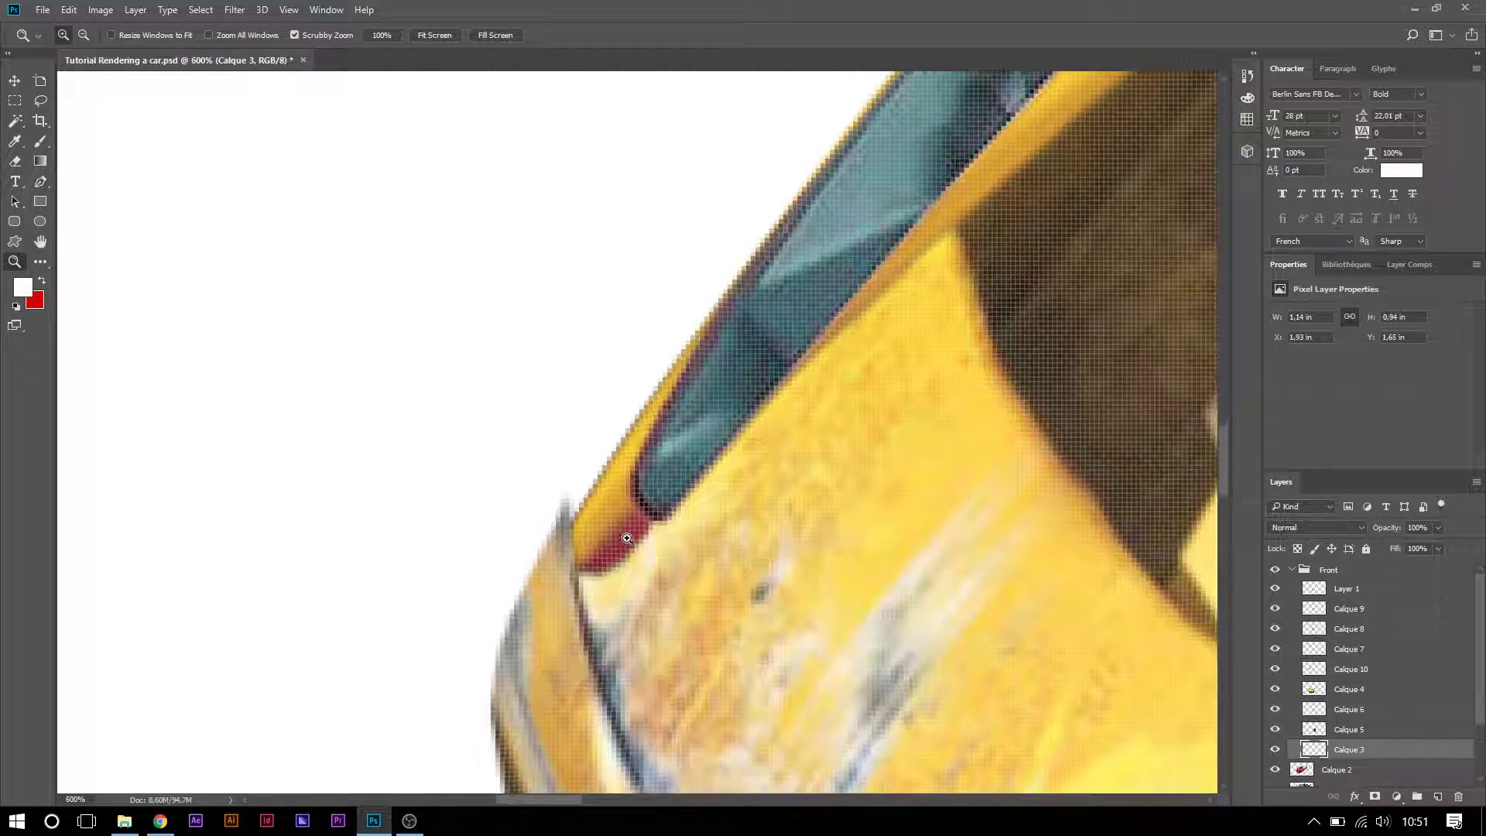
pyautogui.click(15, 80)
pyautogui.click(816, 506)
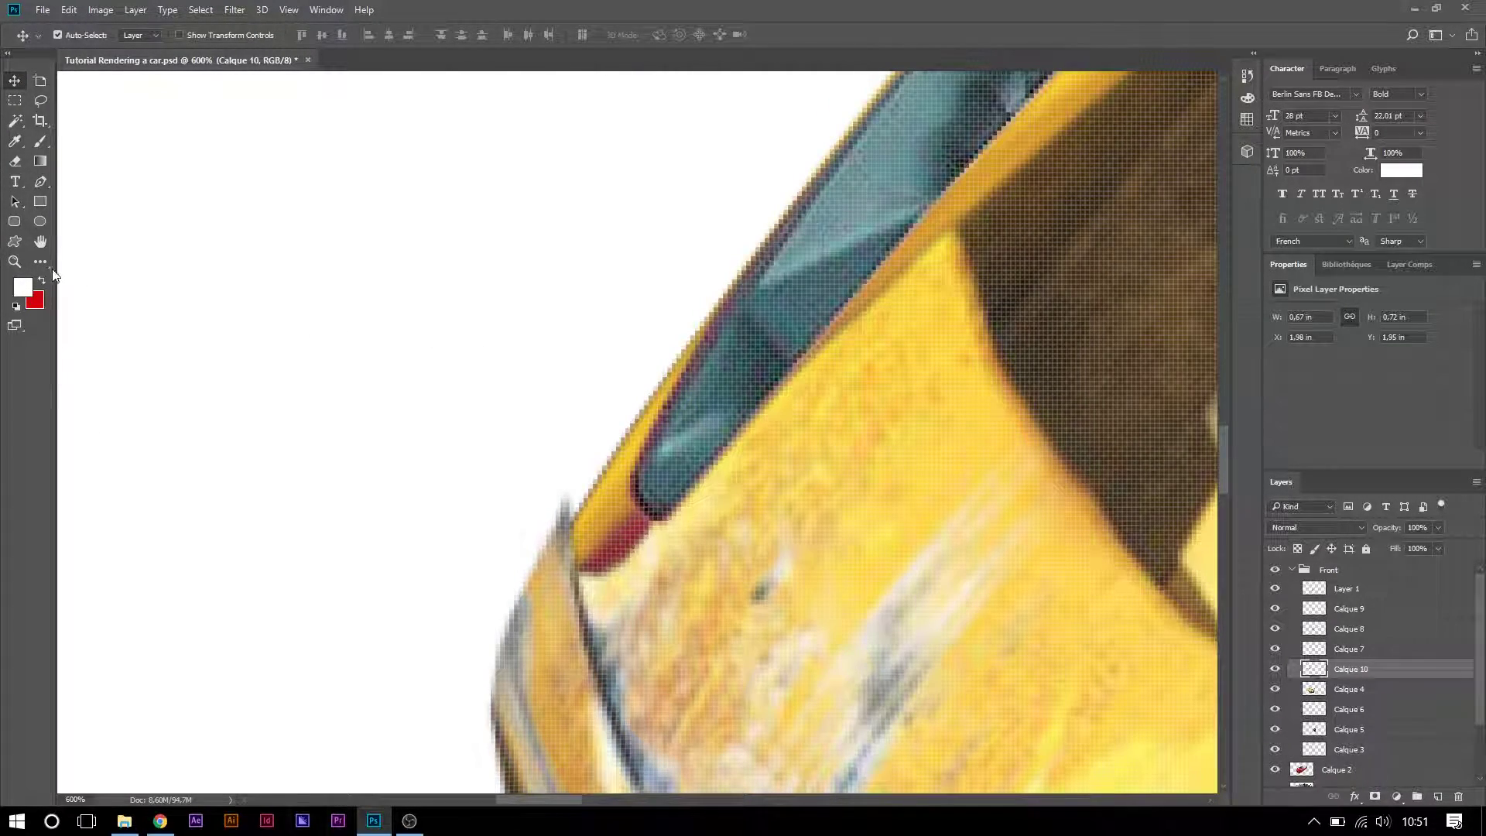
pyautogui.click(40, 181)
pyautogui.click(584, 633)
pyautogui.moveTo(577, 507); pyautogui.dragTo(579, 499)
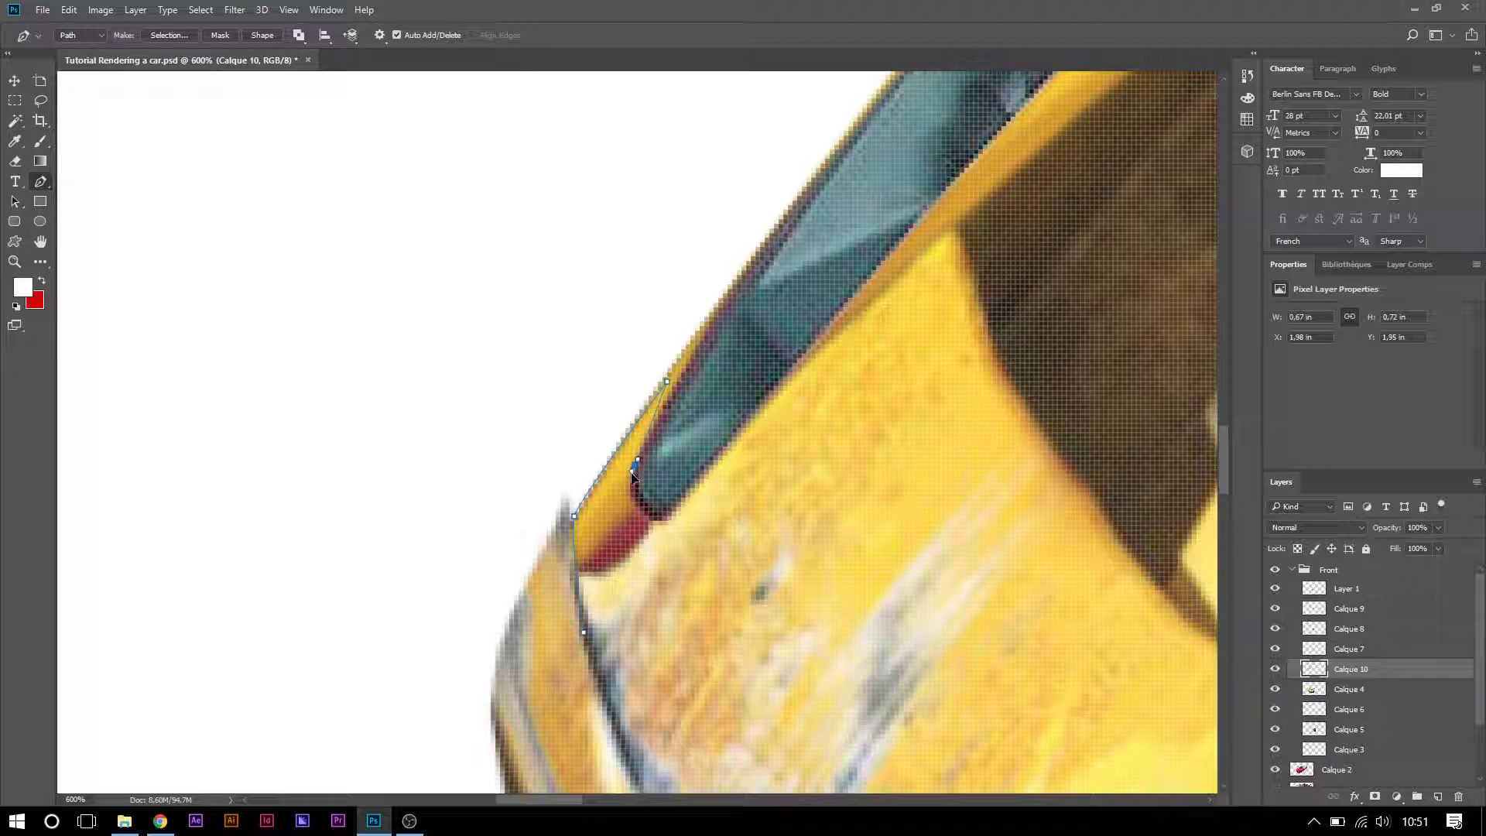
pyautogui.click(648, 515)
pyautogui.click(807, 502)
pyautogui.click(742, 734)
pyautogui.moveTo(616, 711); pyautogui.dragTo(635, 750)
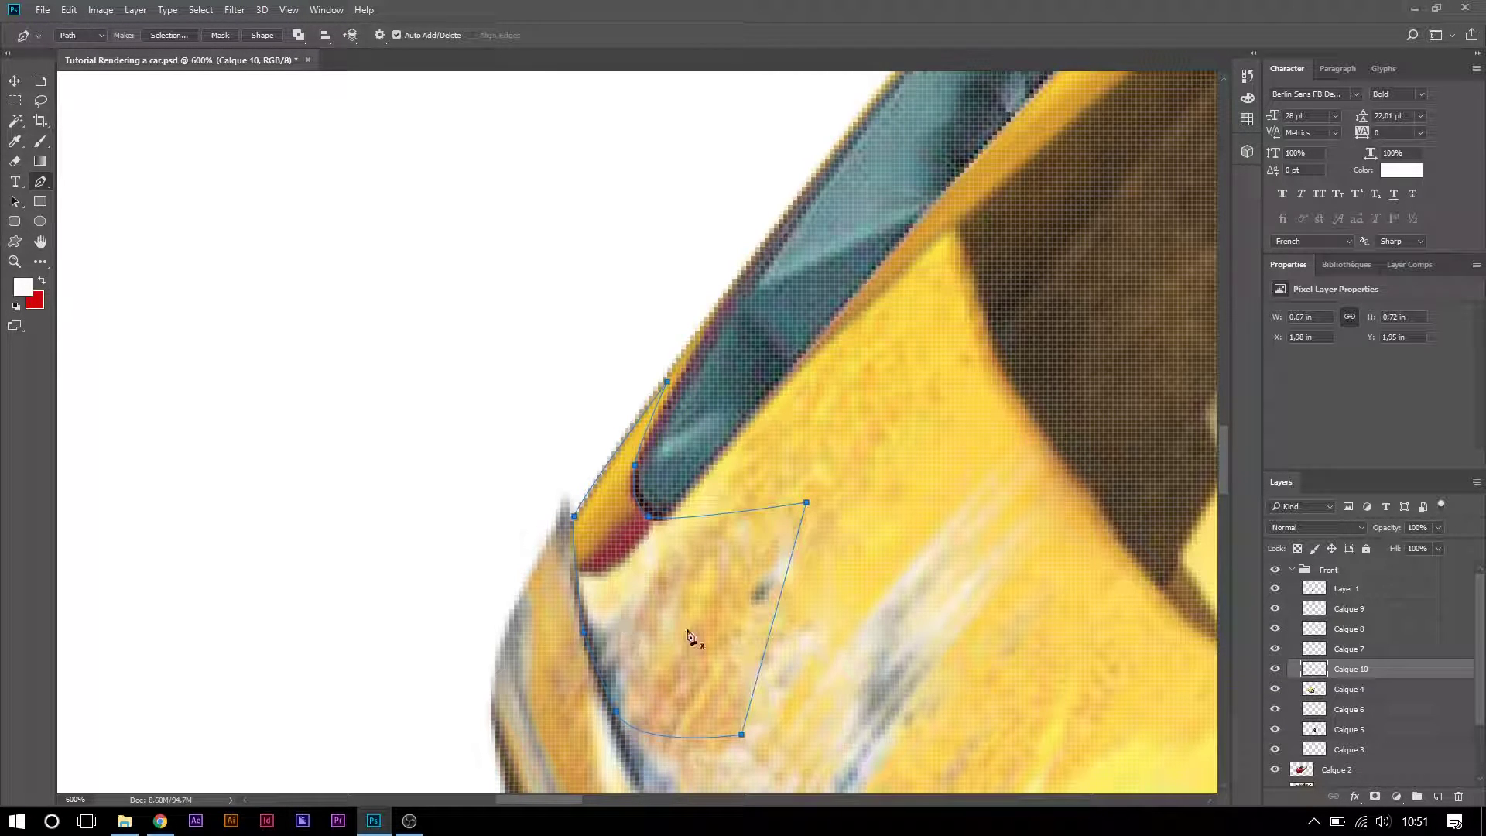
# - Convert the path to a selection and smudge the yellow paint of Calque 10 over the red gap at the far headlight's tip
pyautogui.rightClick(678, 557)
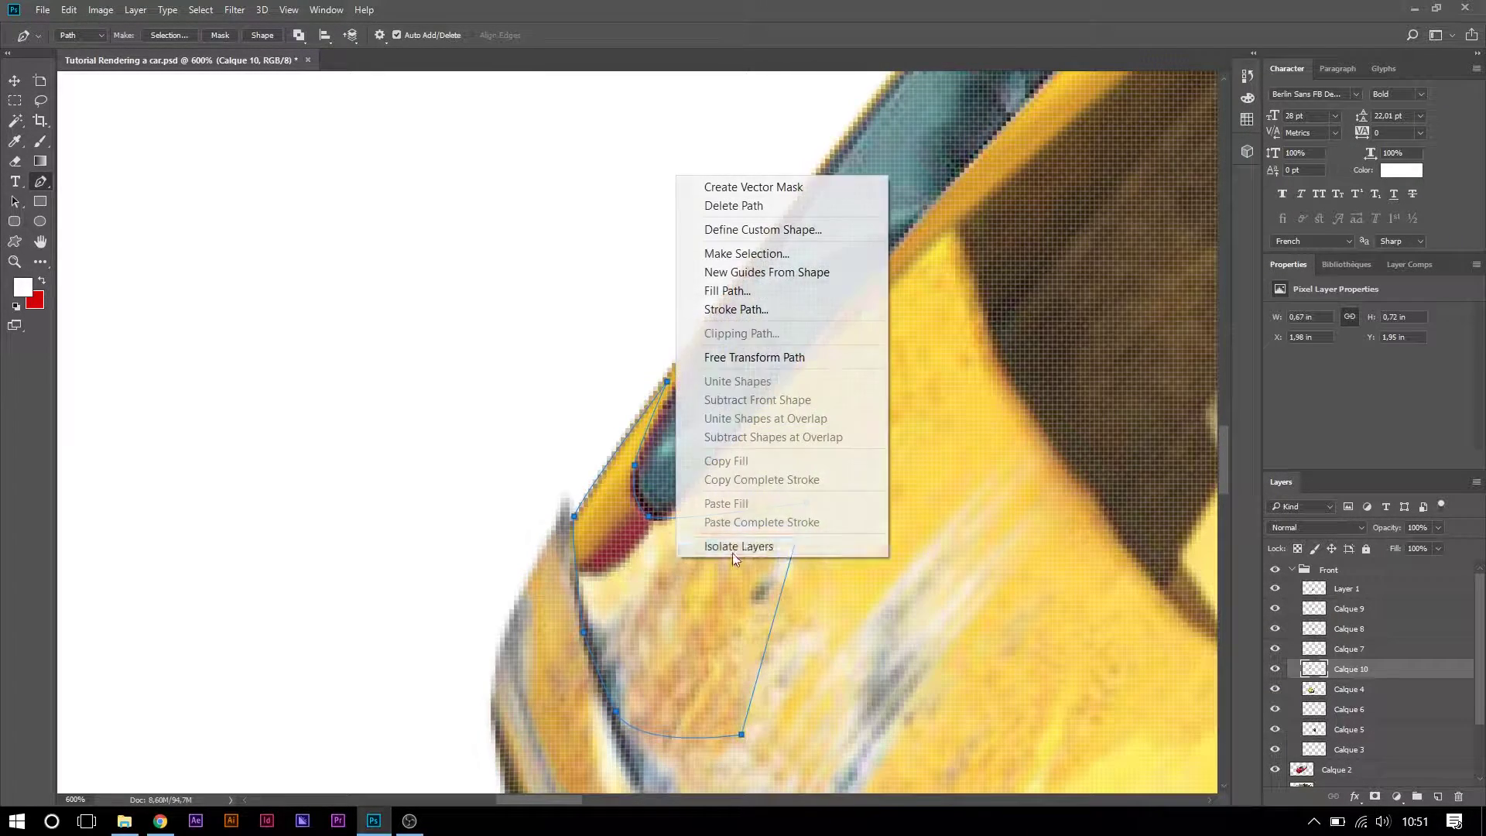
pyautogui.click(793, 260)
pyautogui.click(780, 240)
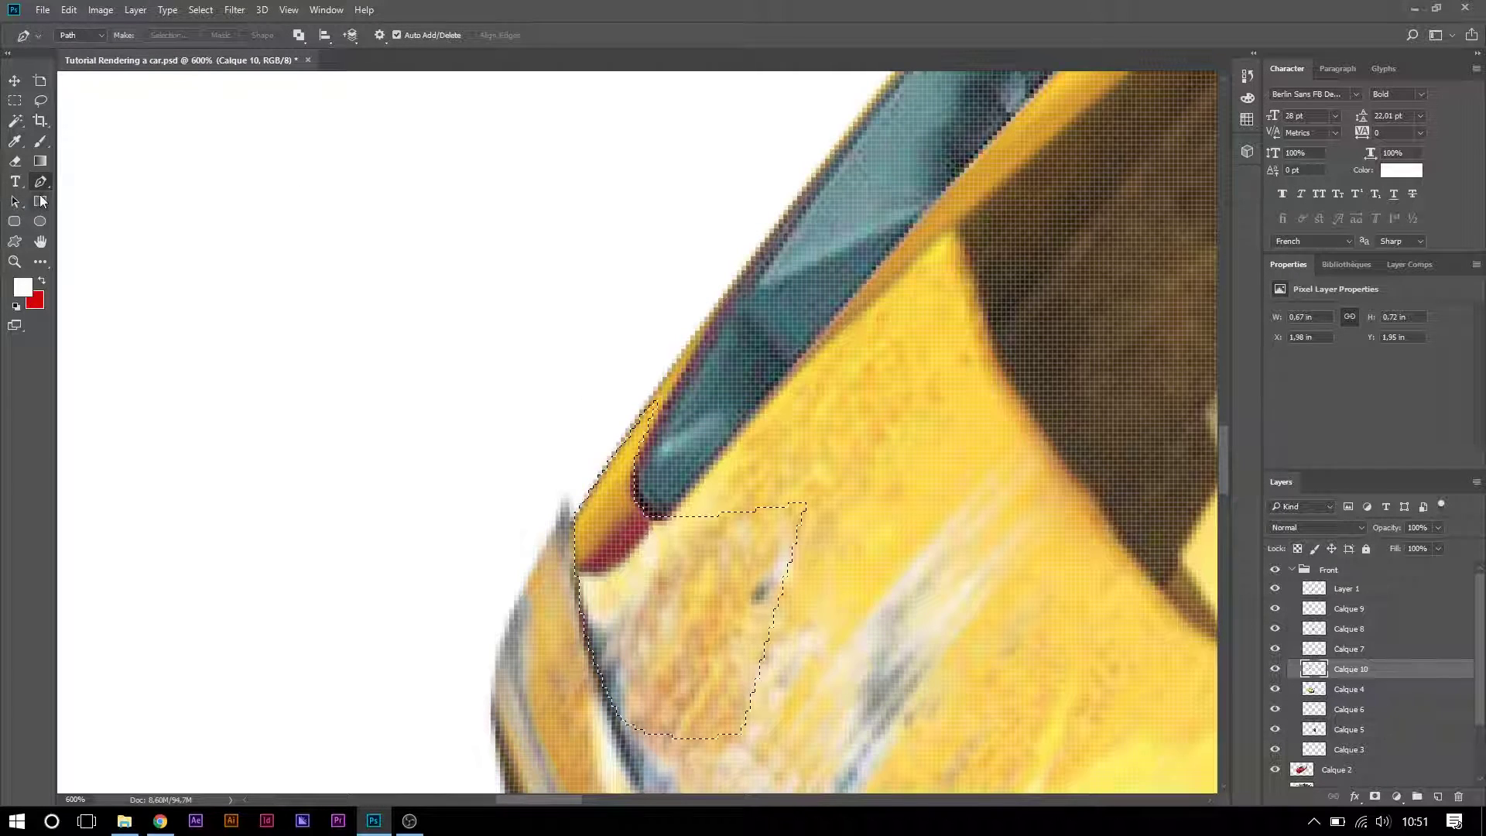
pyautogui.click(42, 260)
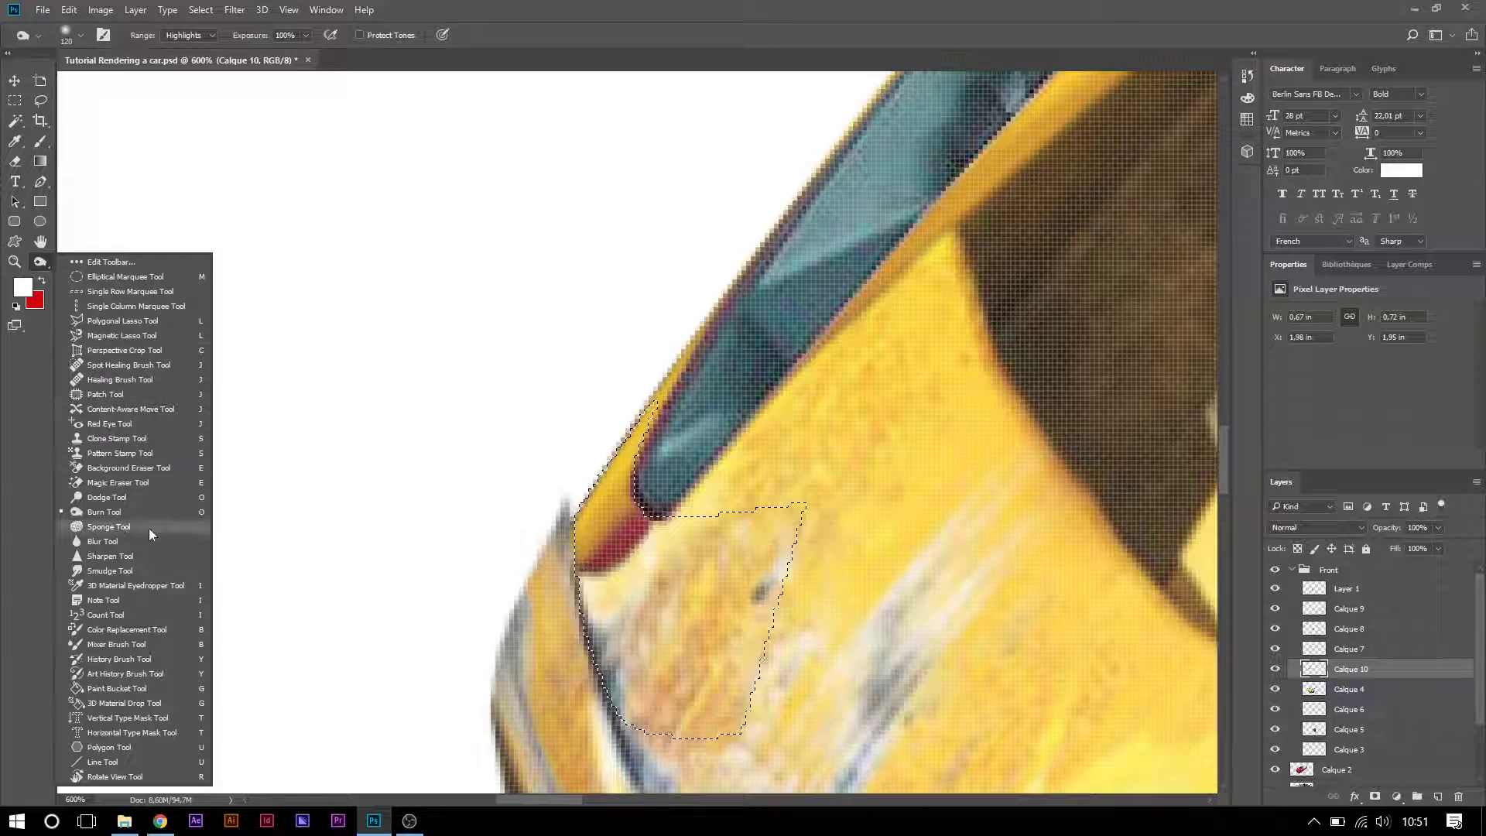
pyautogui.click(142, 570)
pyautogui.moveTo(585, 520)
pyautogui.mouseDown()
pyautogui.moveTo(570, 479)
pyautogui.moveTo(531, 456)
pyautogui.moveTo(545, 436)
pyautogui.moveTo(529, 461)
pyautogui.moveTo(555, 449)
pyautogui.moveTo(571, 547)
pyautogui.moveTo(570, 485)
pyautogui.mouseUp()
pyautogui.press('z')
pyautogui.hotkey('ctrl', '1')
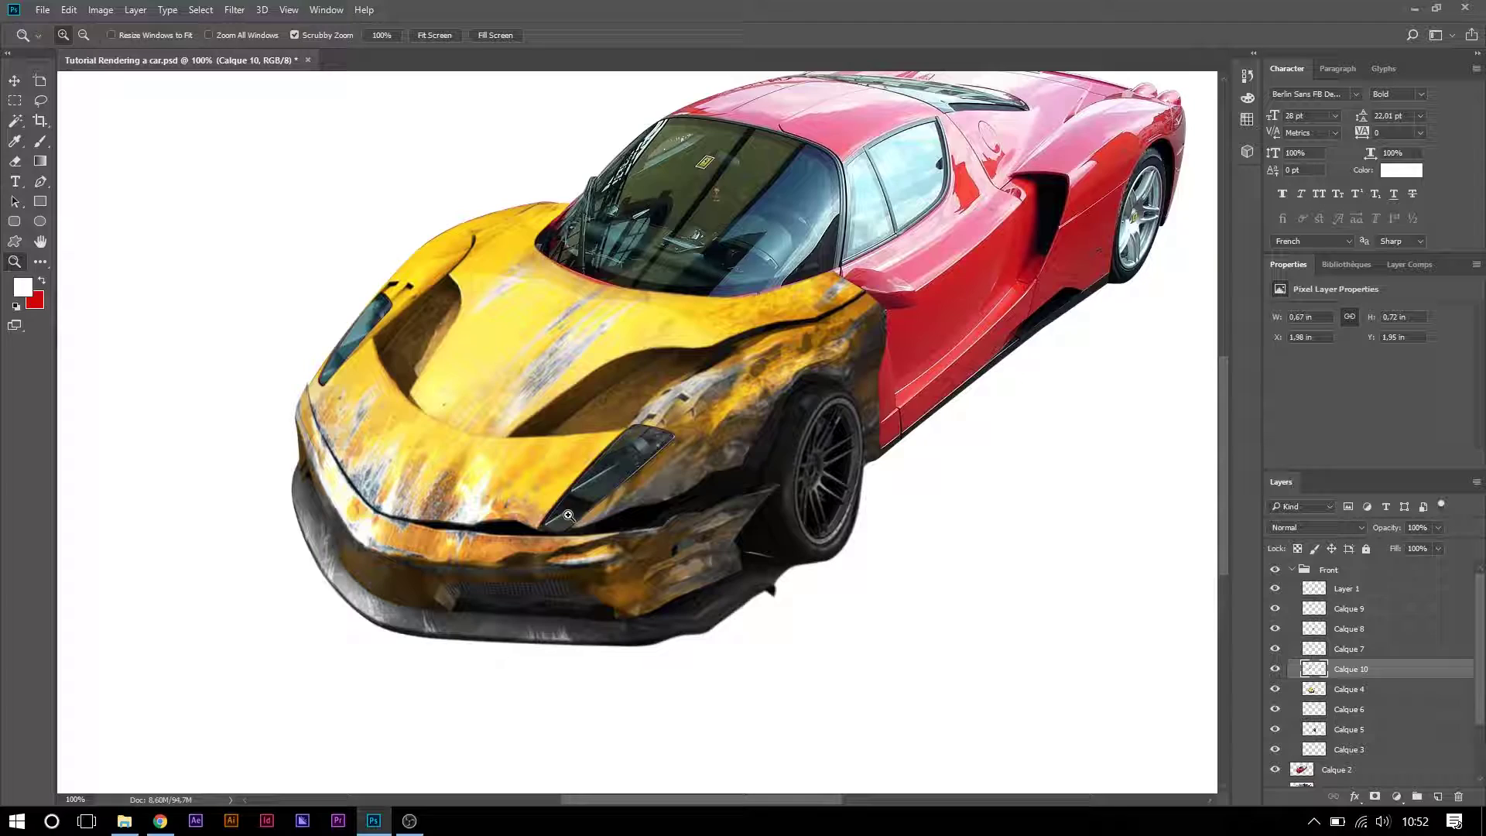
# - Collapse the Front group, hide it and Calque 2, and show Calque 1 to expose the original yellow car's far headlight
pyautogui.moveTo(355, 367); pyautogui.dragTo(393, 361)
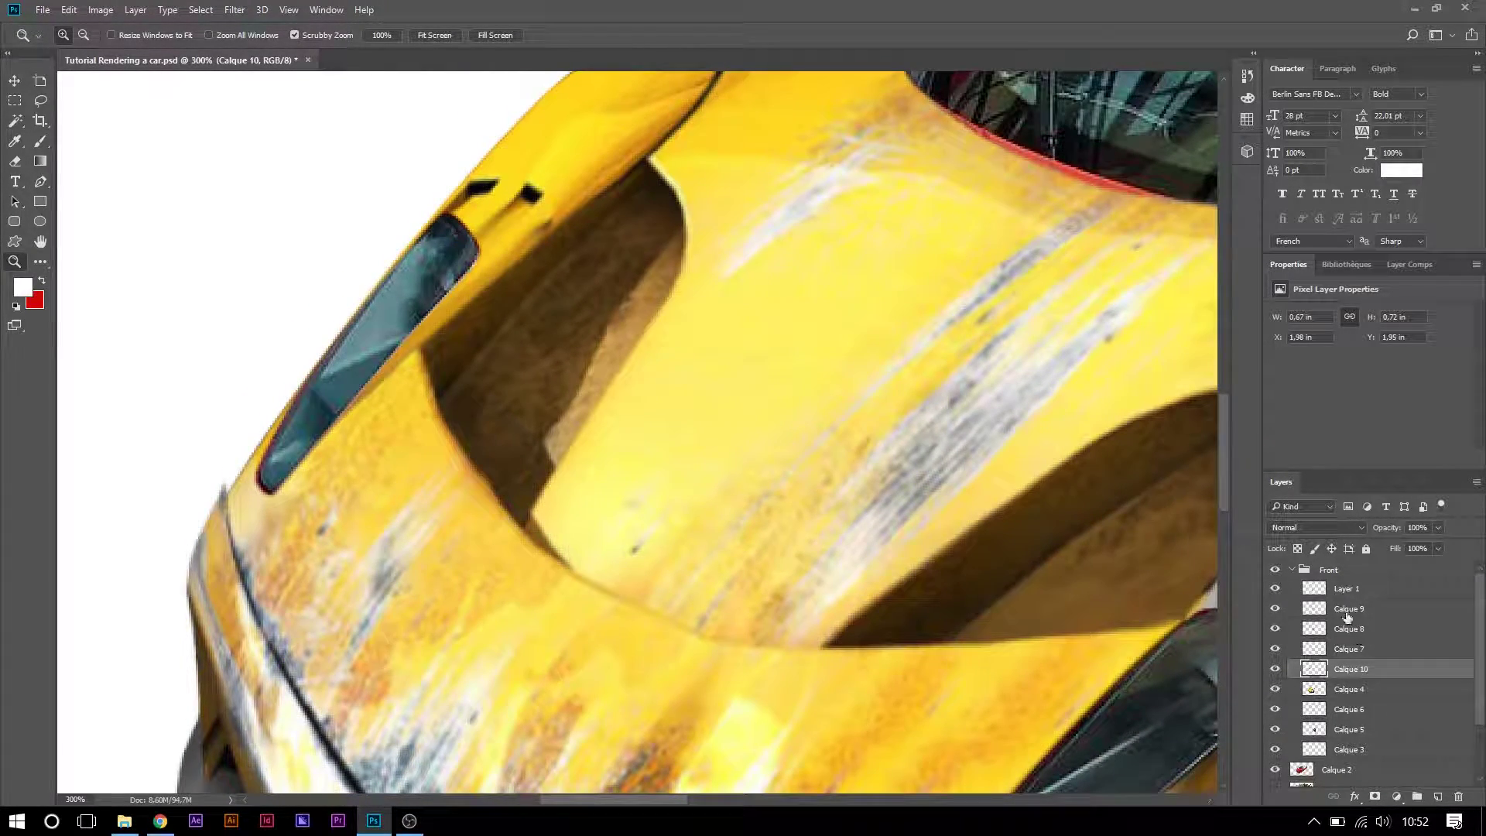
pyautogui.click(1292, 570)
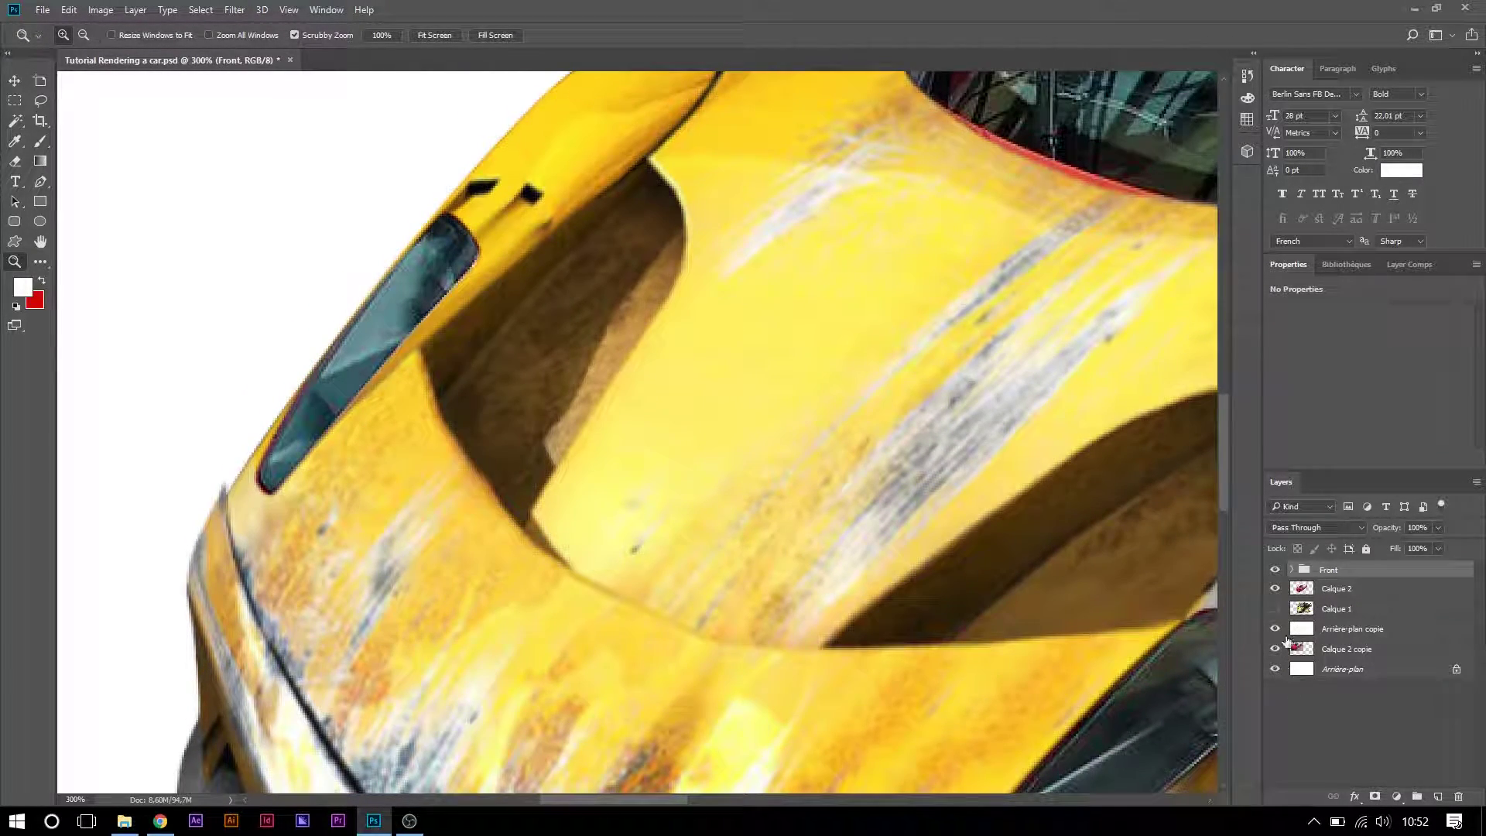
pyautogui.click(1275, 571)
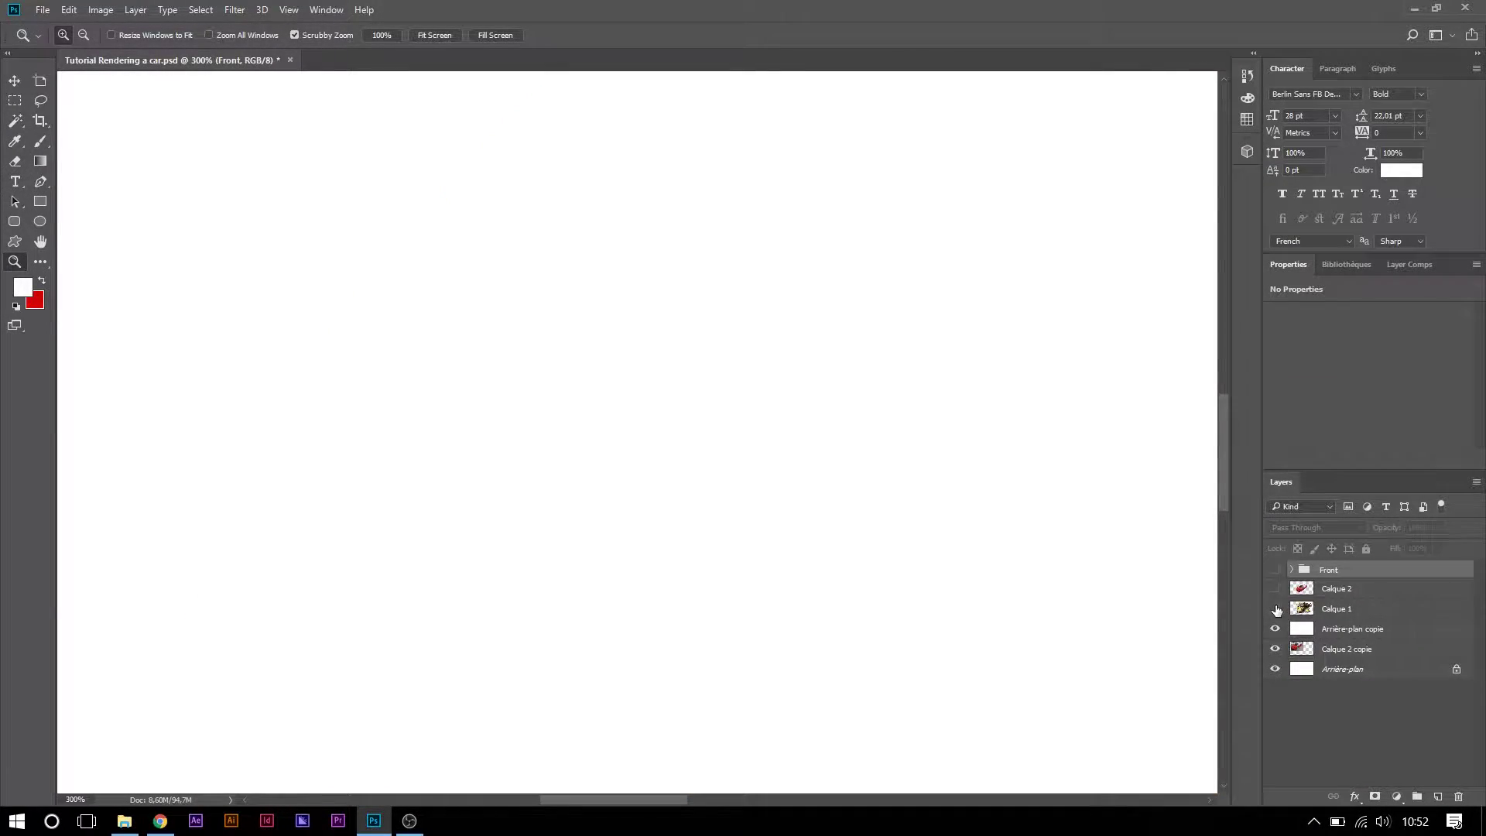
pyautogui.click(1275, 609)
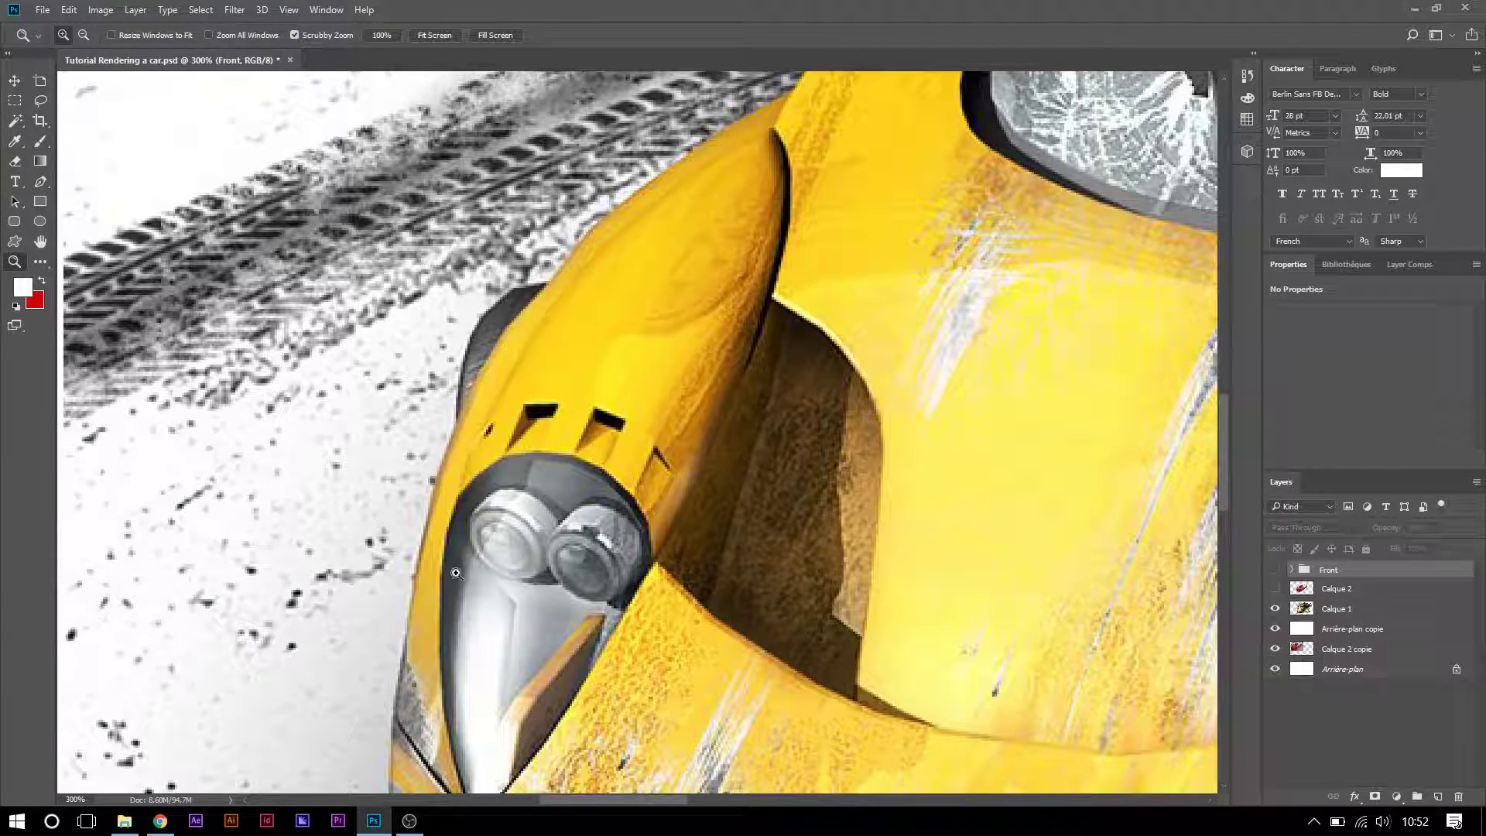
pyautogui.scroll(-2, 507, 666)
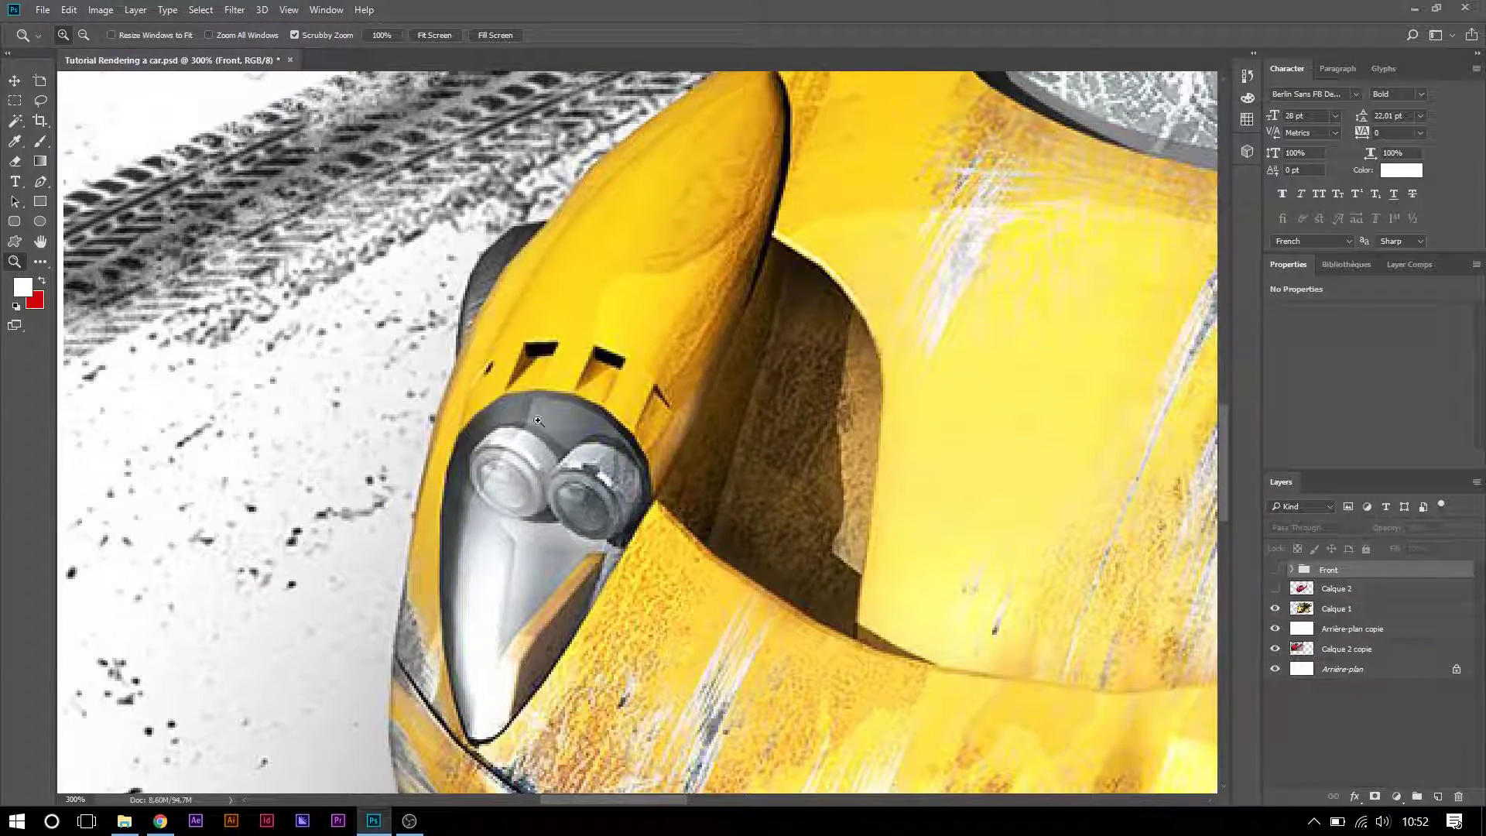
# - Show the Front group again and trace a closed Pen path on Layer 1 around the dark outer rim of the far headlight
pyautogui.moveTo(869, 644); pyautogui.dragTo(404, 206)
pyautogui.moveTo(835, 470); pyautogui.dragTo(604, 474)
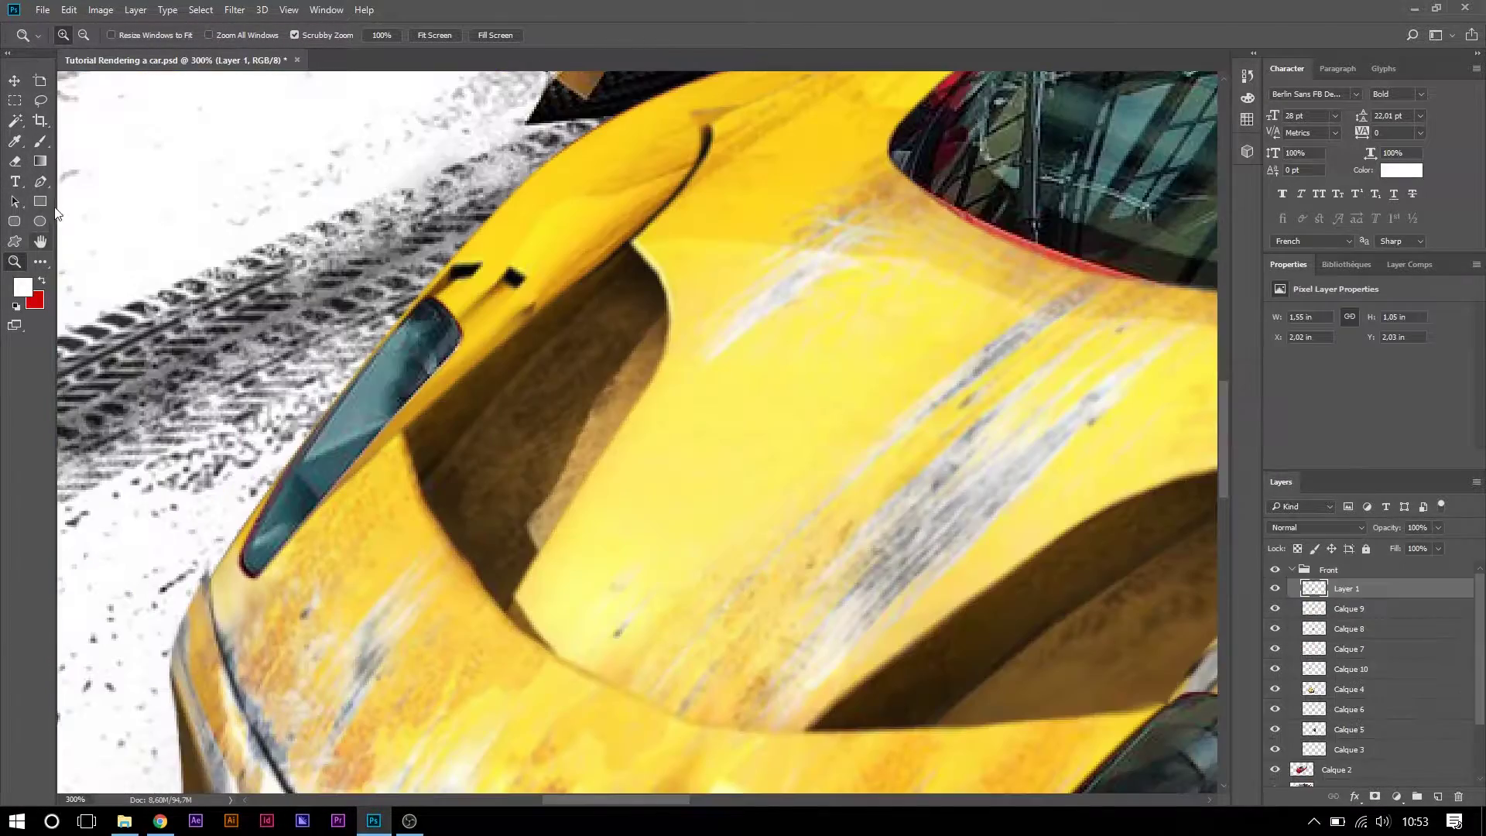
pyautogui.click(42, 182)
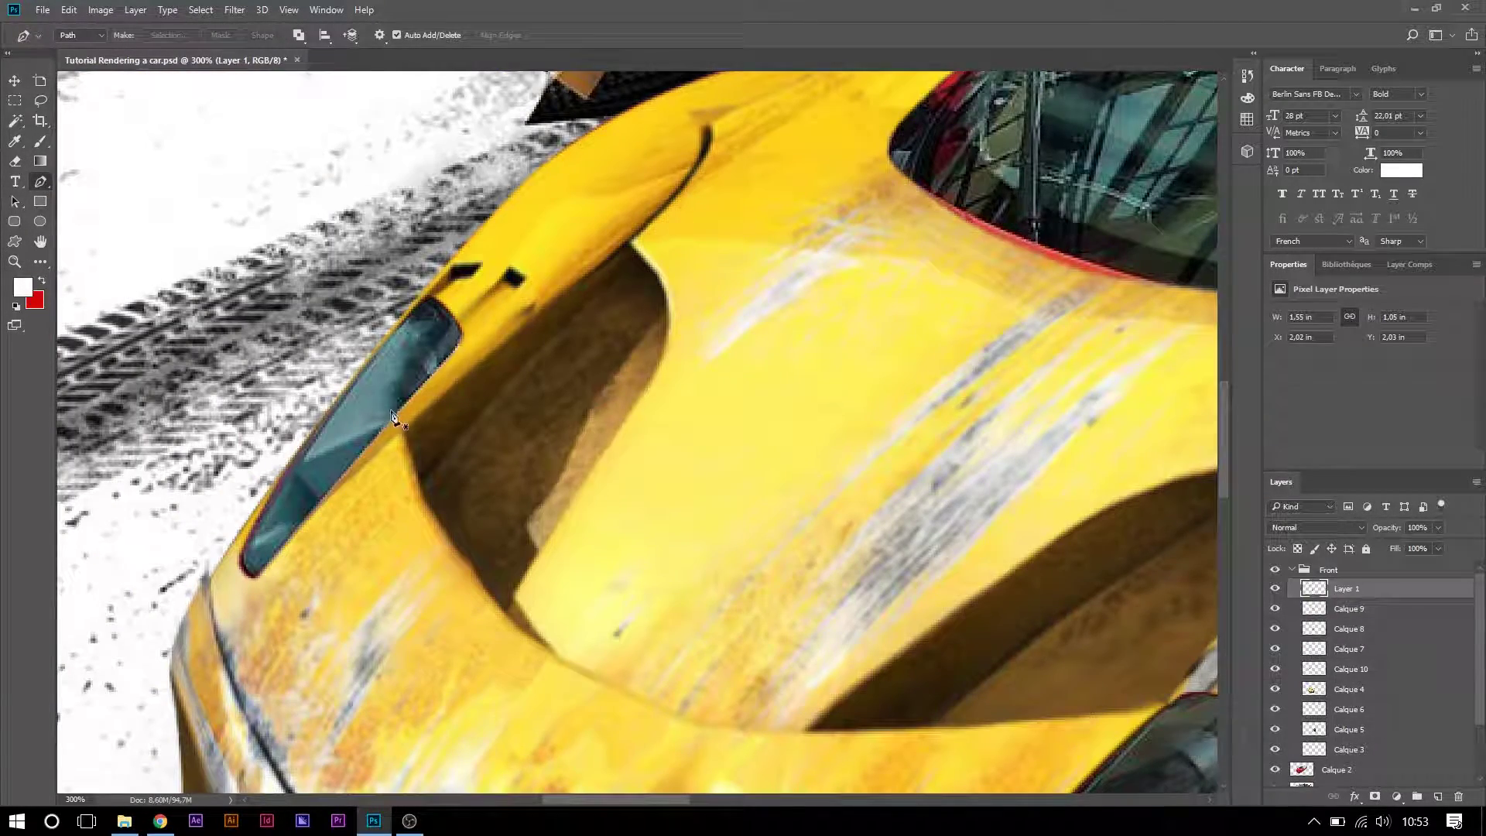
pyautogui.click(242, 555)
pyautogui.moveTo(364, 372); pyautogui.dragTo(379, 364)
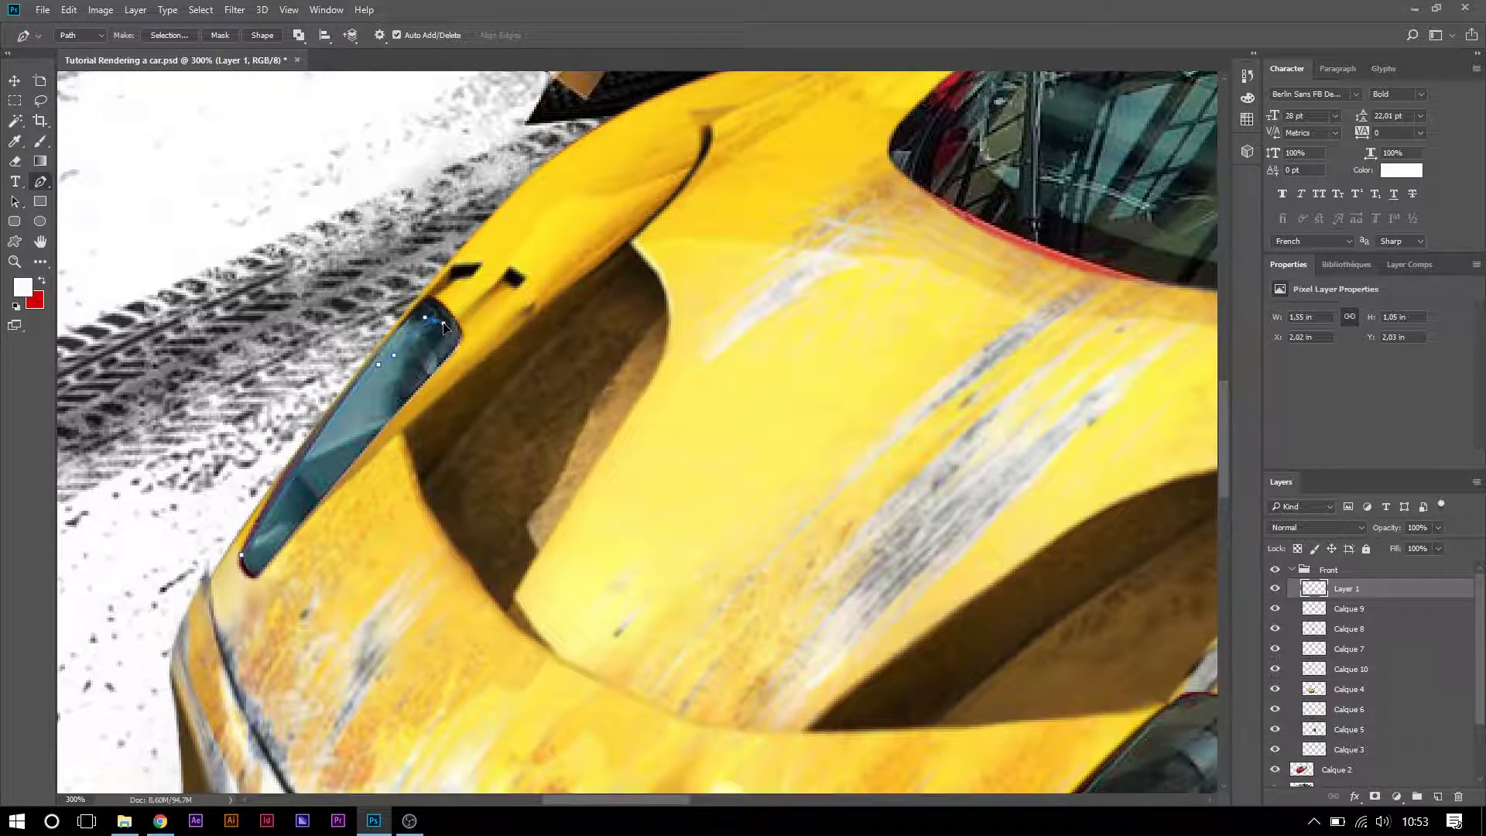
pyautogui.moveTo(444, 328); pyautogui.dragTo(447, 349)
# - Convert the path to a selection with a 0.3-pixel feather and darken the far headlight's outer rim with the Burn tool, Highlights, 100% exposure
pyautogui.rightClick(482, 361)
pyautogui.click(534, 392)
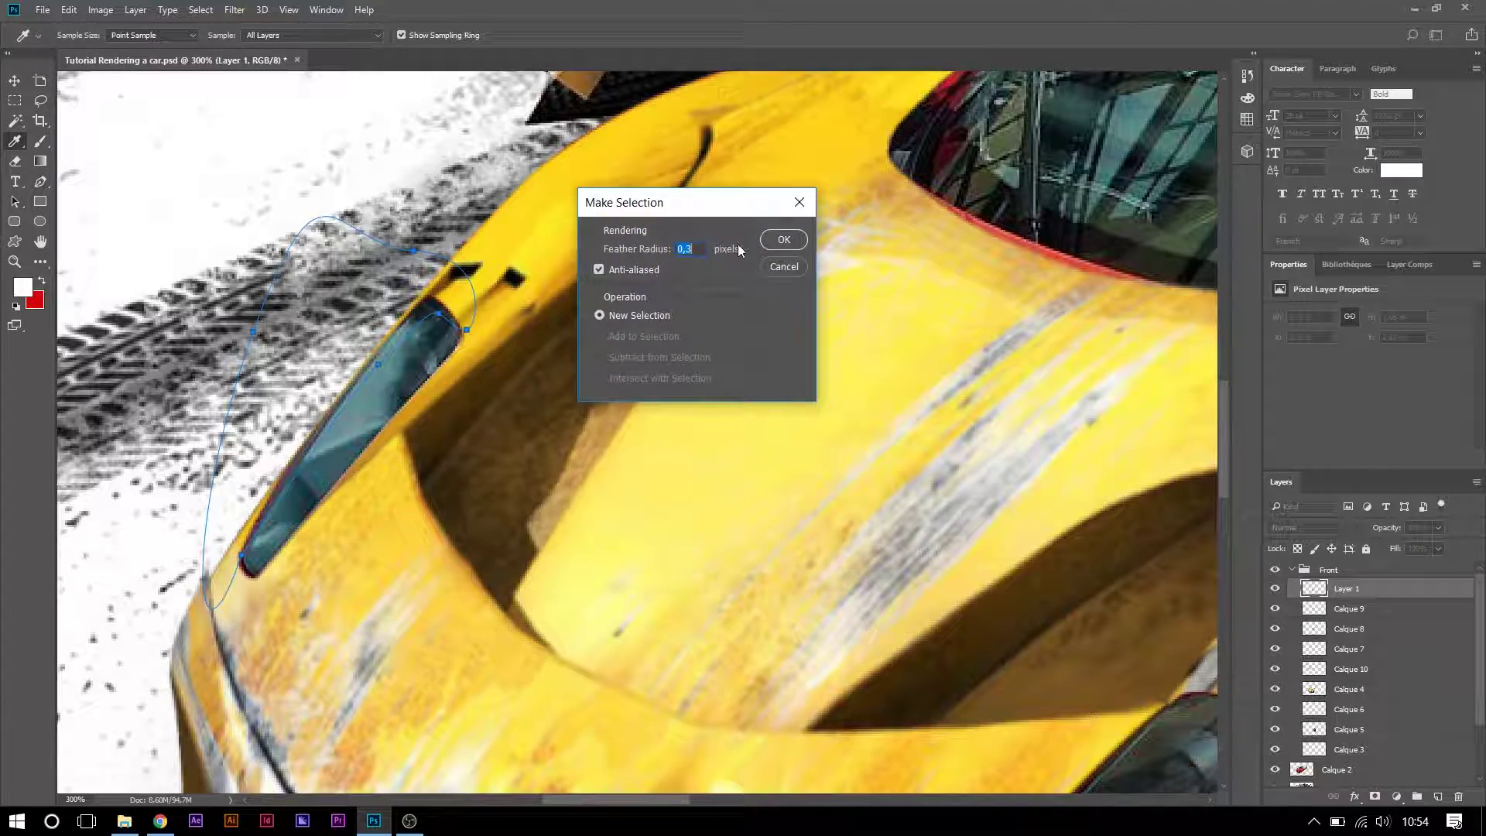
pyautogui.click(782, 241)
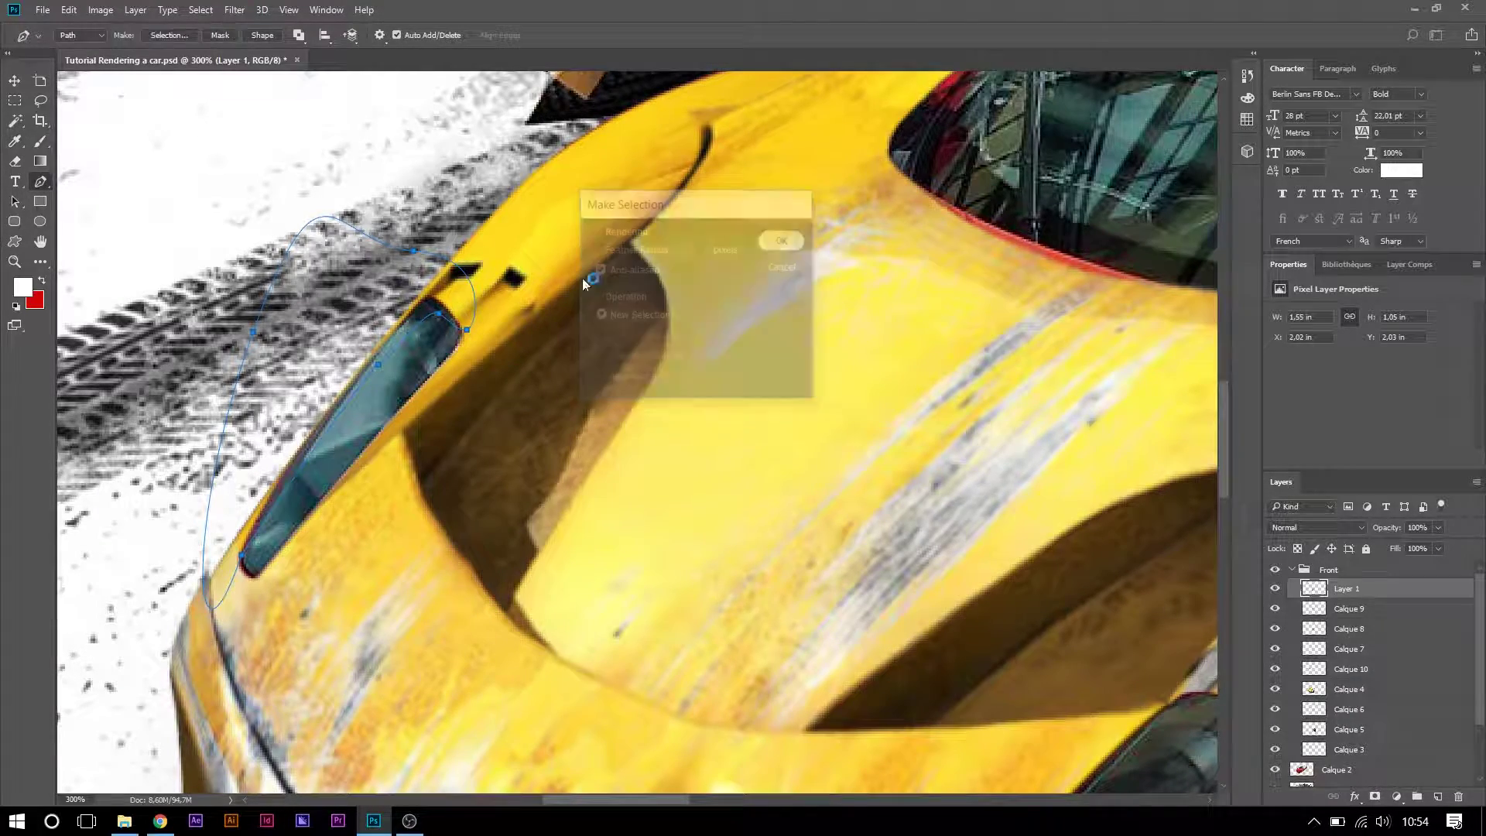
pyautogui.click(43, 262)
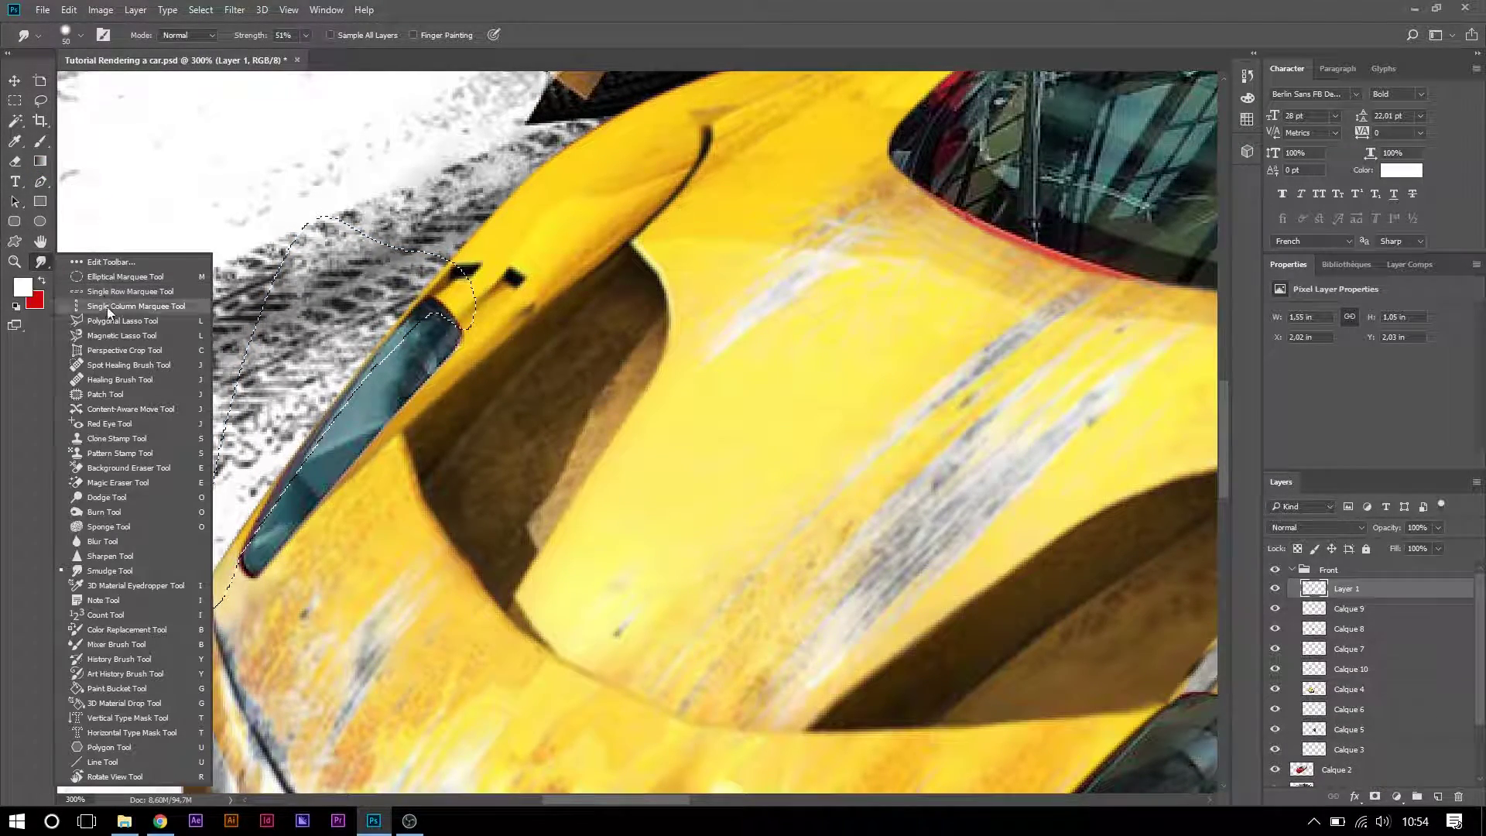
pyautogui.click(118, 511)
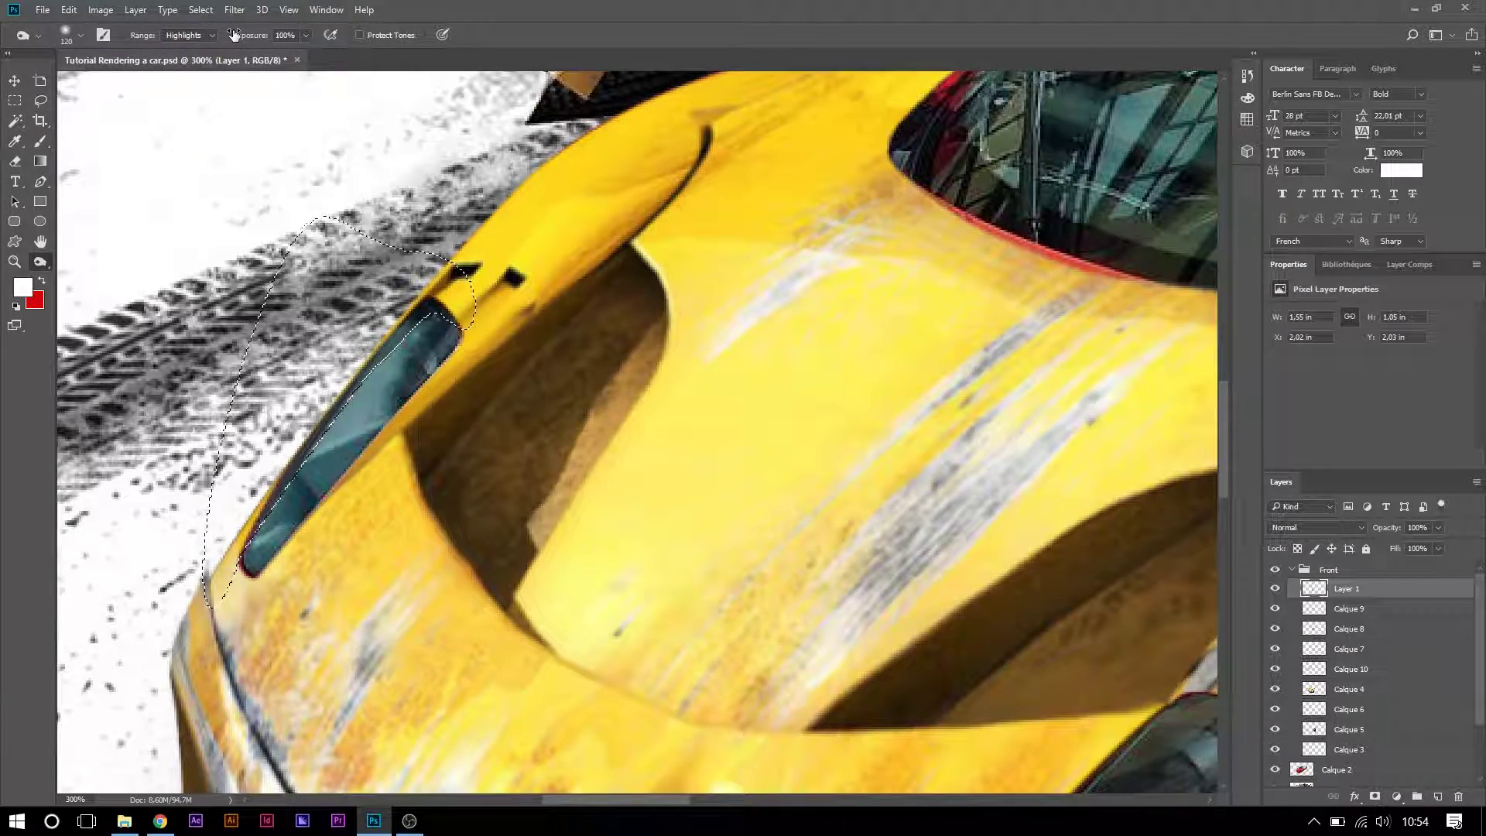
# - Invert the selection and lighten the far headlight's glass with the Dodge tool, 84 px brush, Midtones, 50% exposure
pyautogui.click(202, 10)
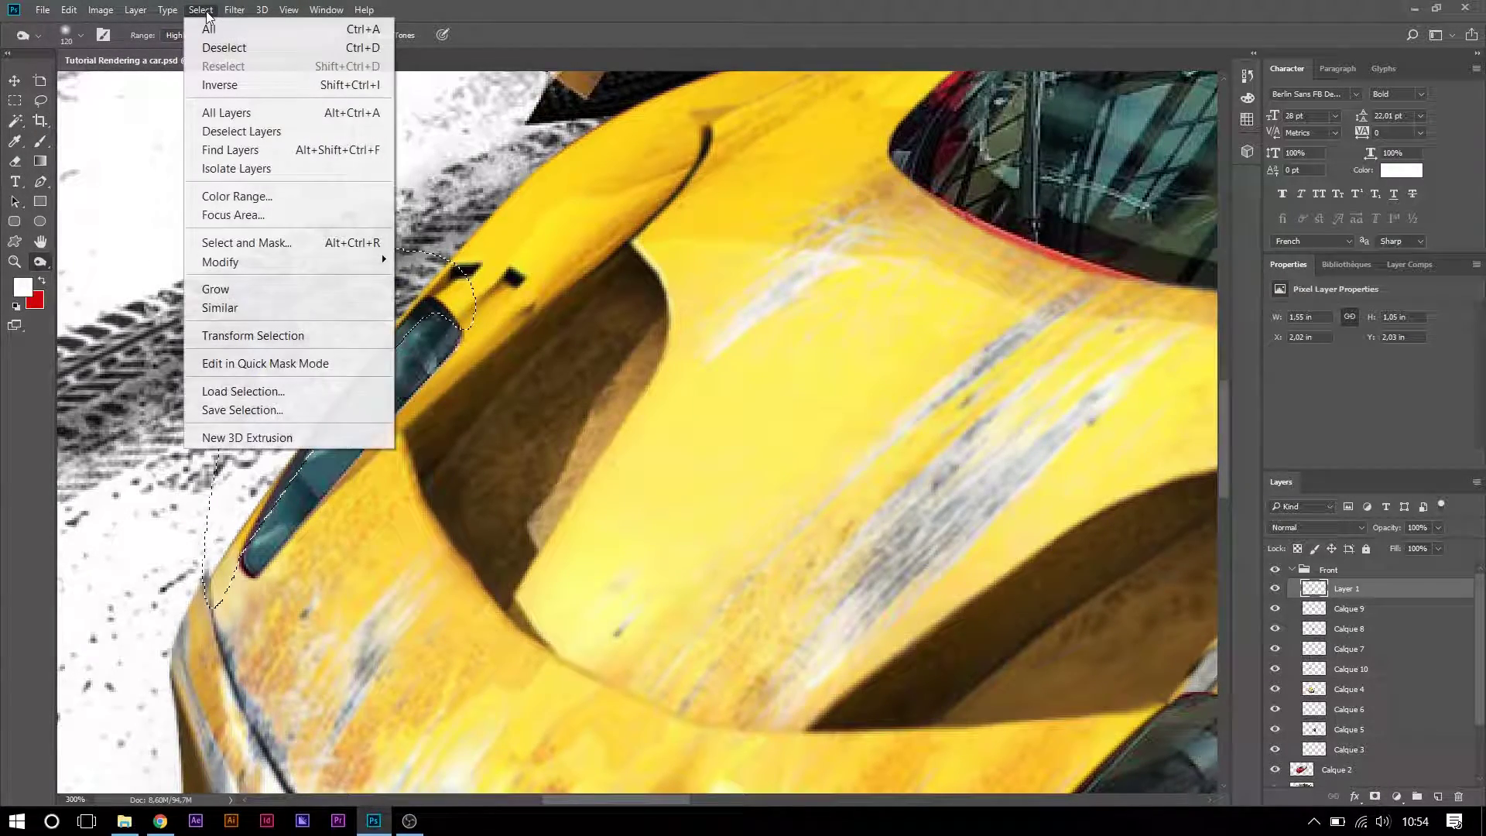
pyautogui.click(216, 85)
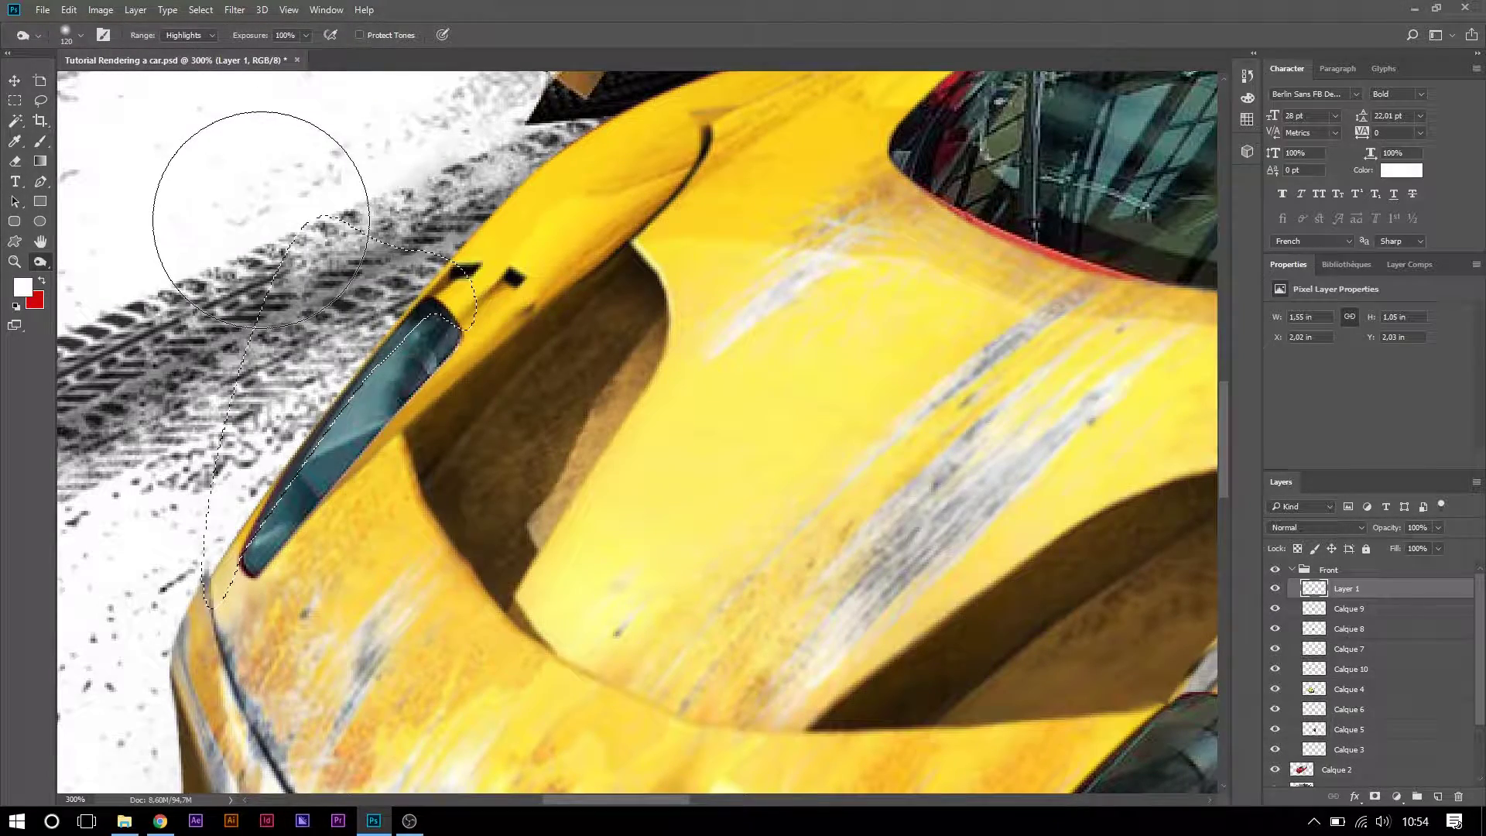
pyautogui.rightClick(44, 262)
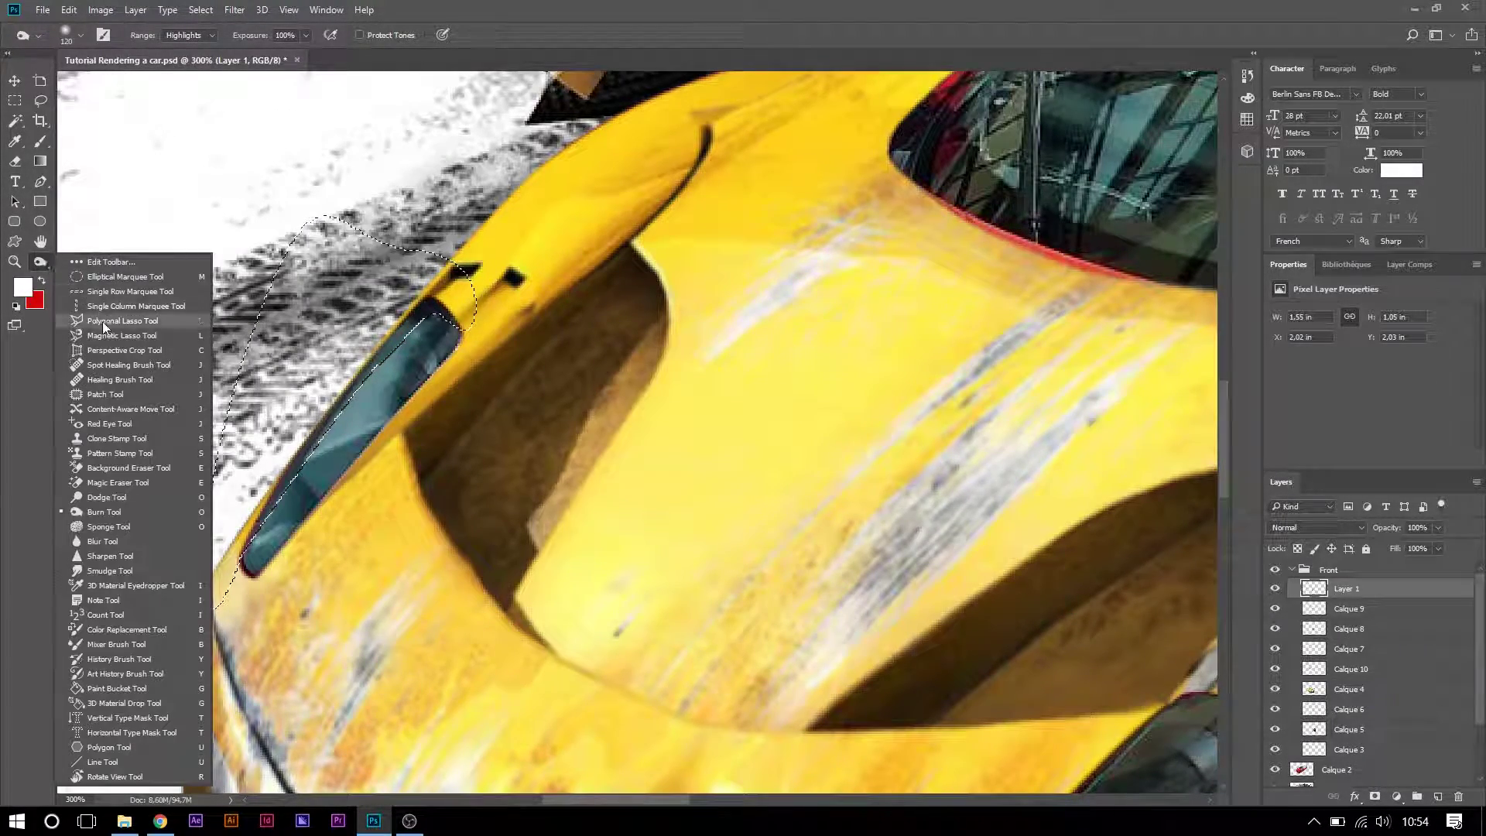
pyautogui.click(128, 497)
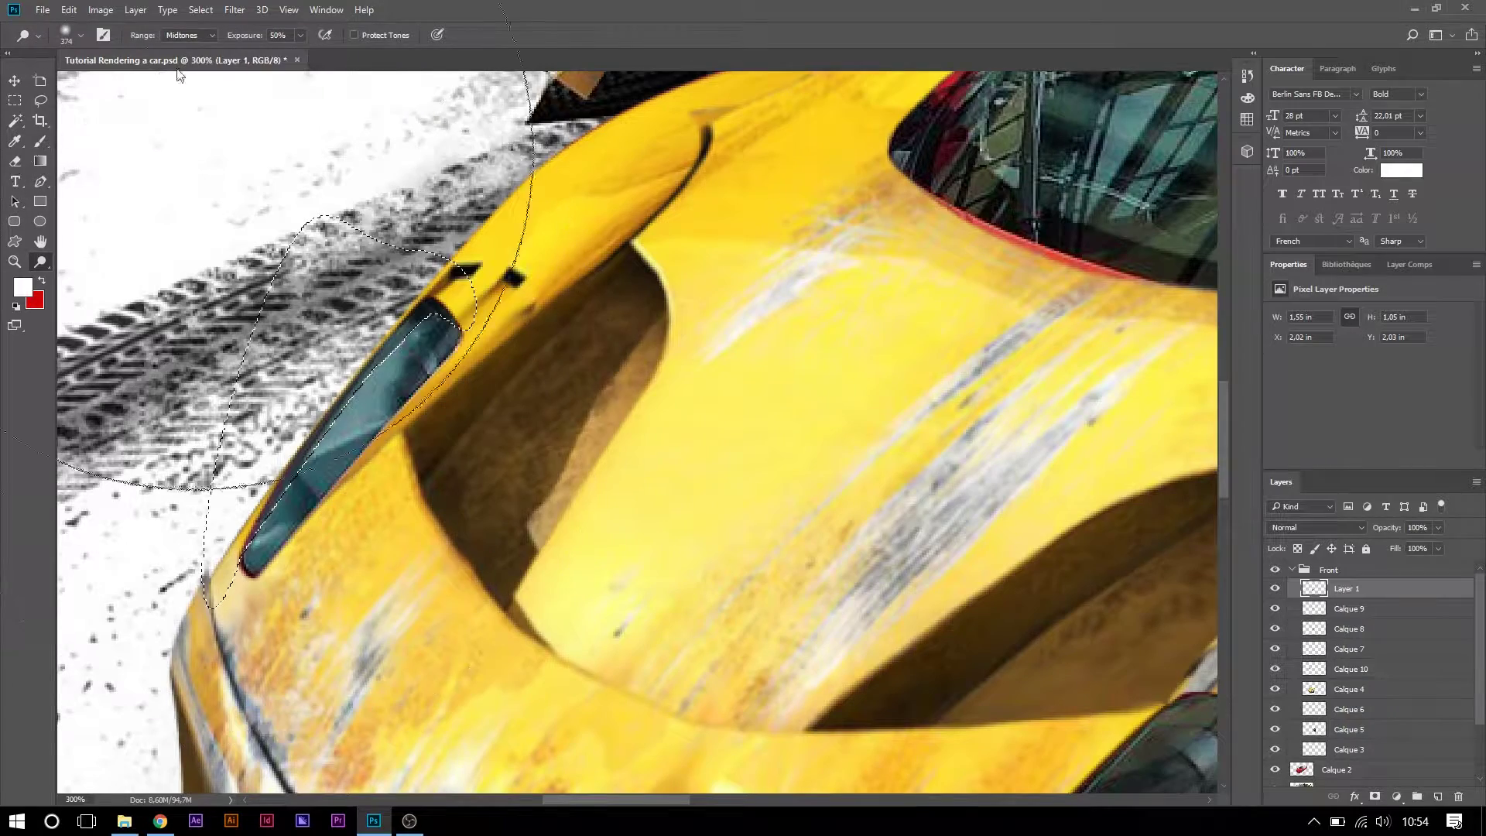
pyautogui.click(80, 35)
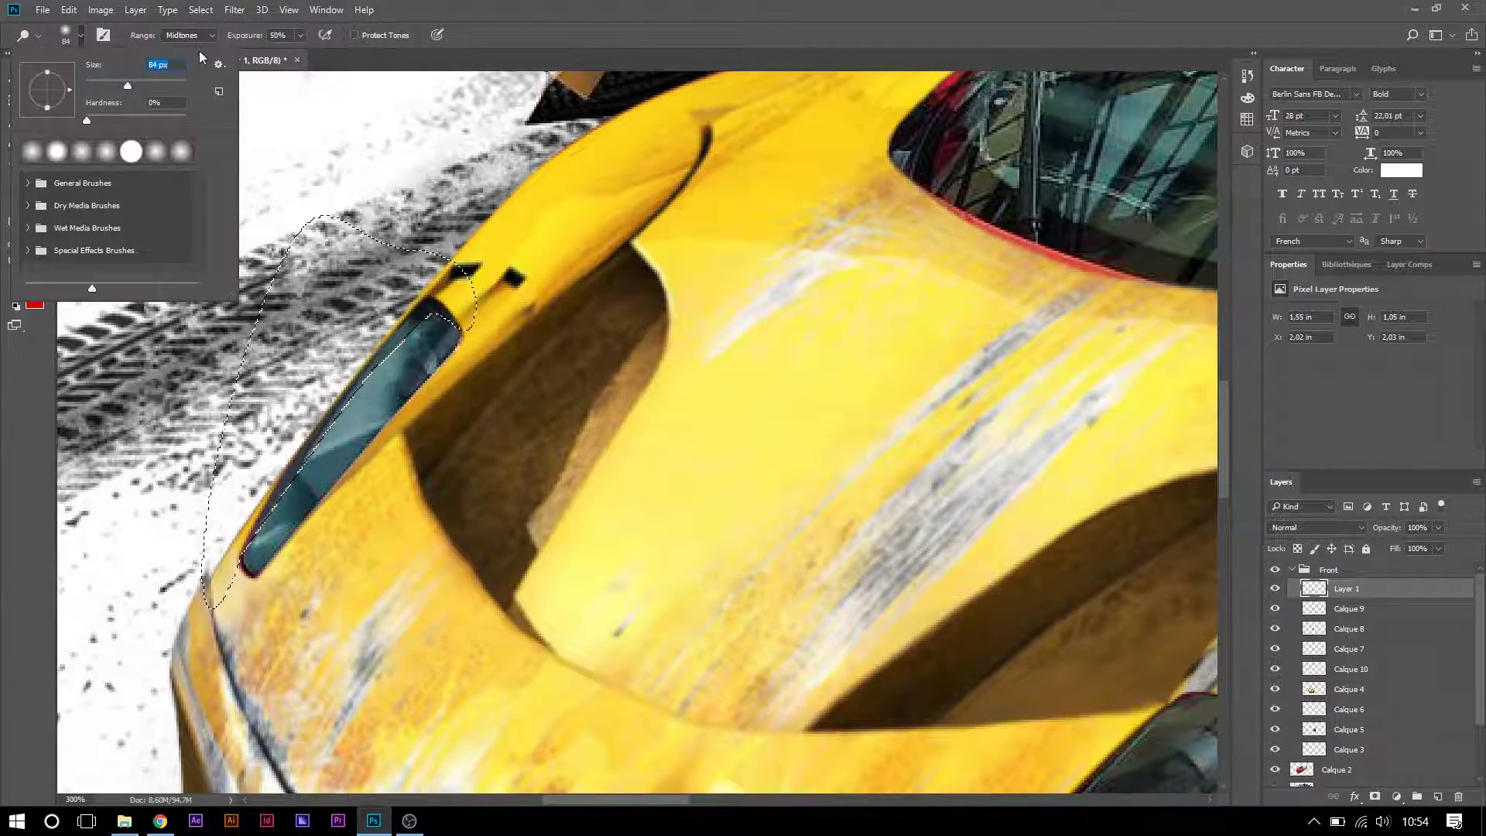
pyautogui.press('Return')
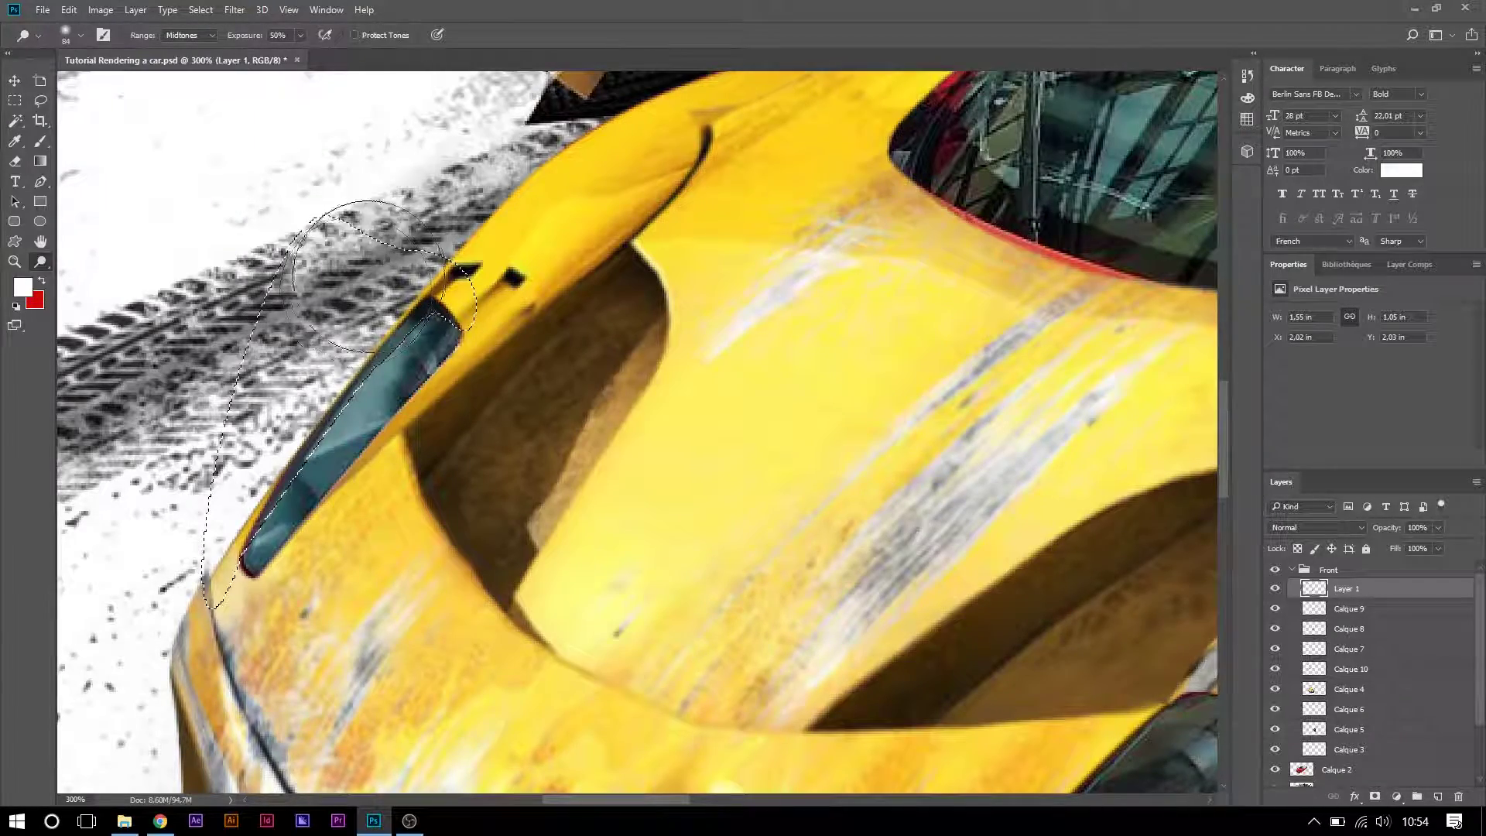
pyautogui.moveTo(335, 317)
pyautogui.mouseDown()
pyautogui.moveTo(399, 298)
pyautogui.moveTo(346, 291)
pyautogui.moveTo(294, 402)
pyautogui.moveTo(394, 270)
pyautogui.mouseUp()
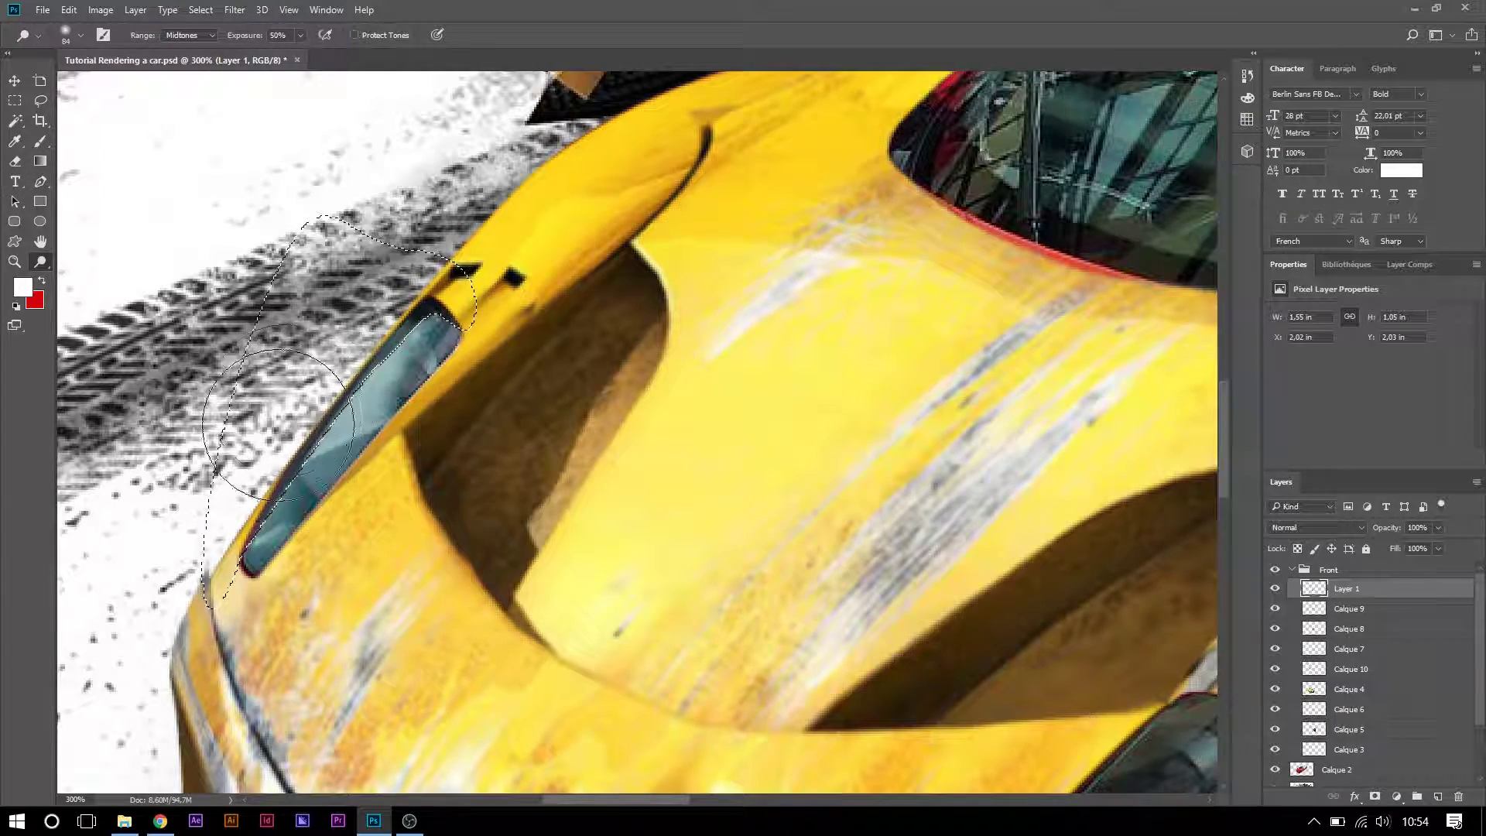
# - Dodge the upper end of the far headlight's glass with range Highlights and a 36 px brush at 50% exposure
pyautogui.click(191, 36)
pyautogui.click(187, 66)
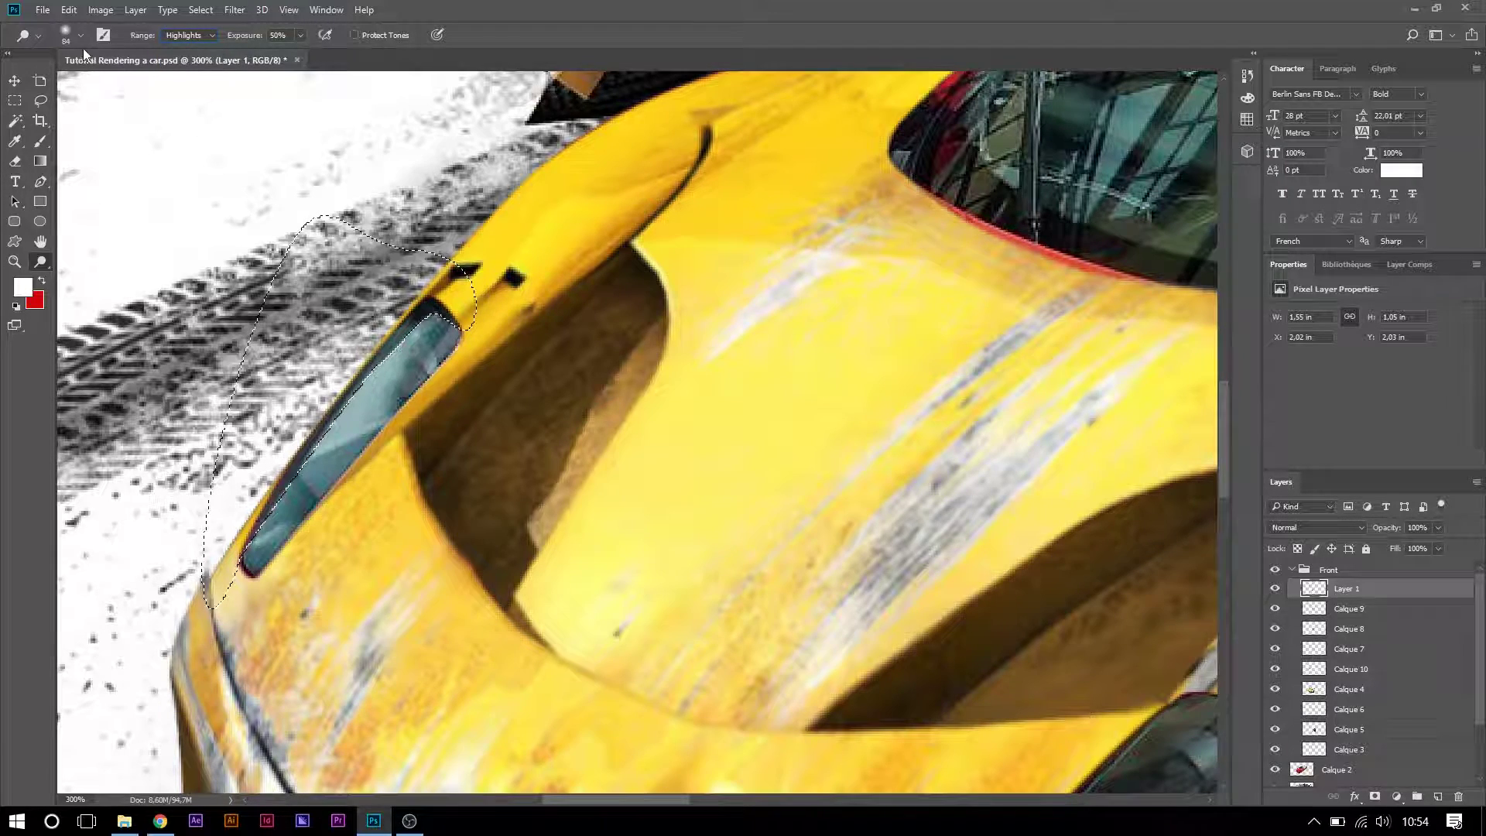
pyautogui.click(82, 35)
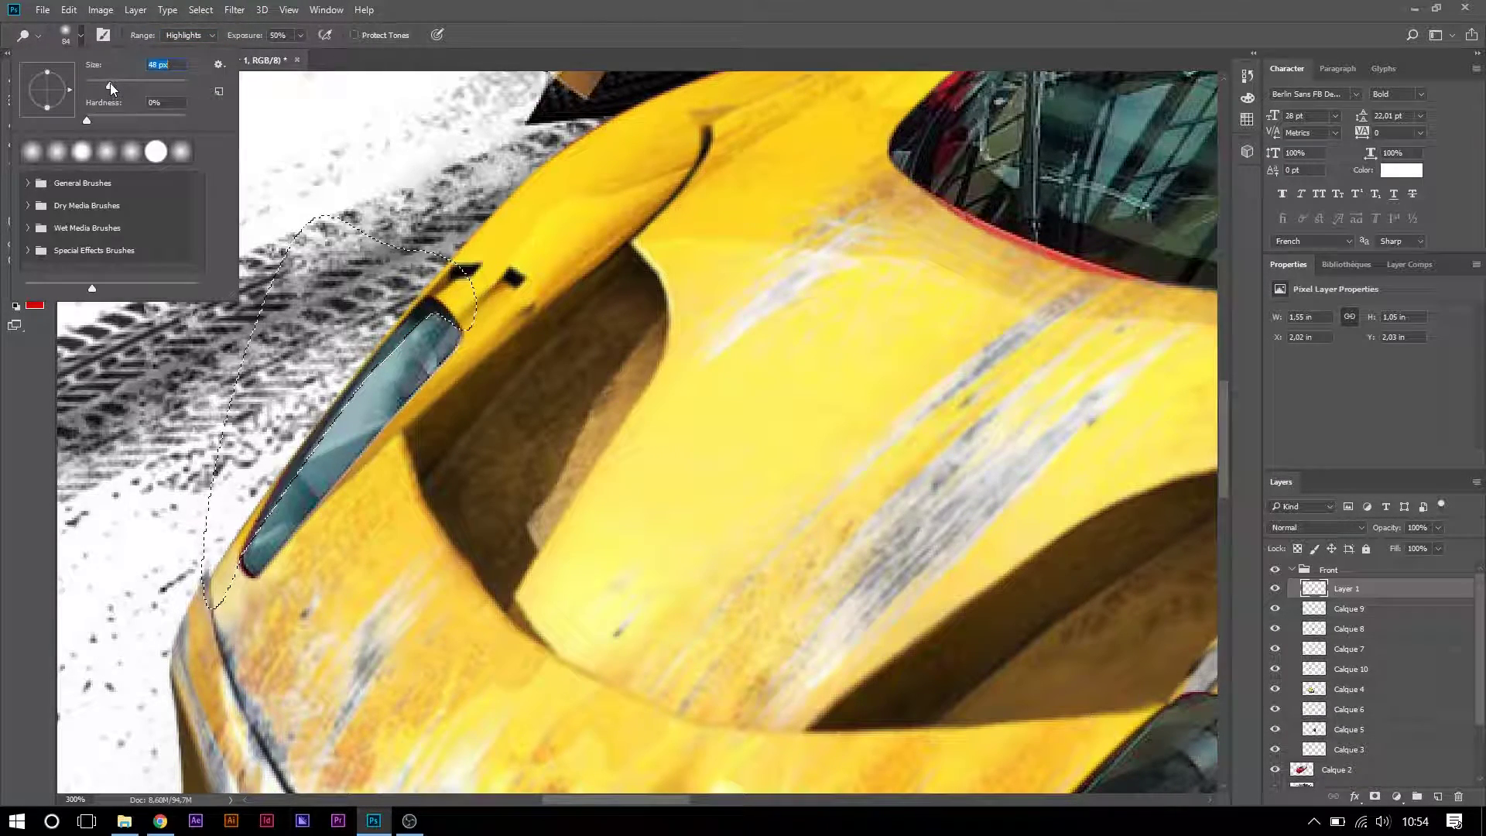
pyautogui.click(408, 315)
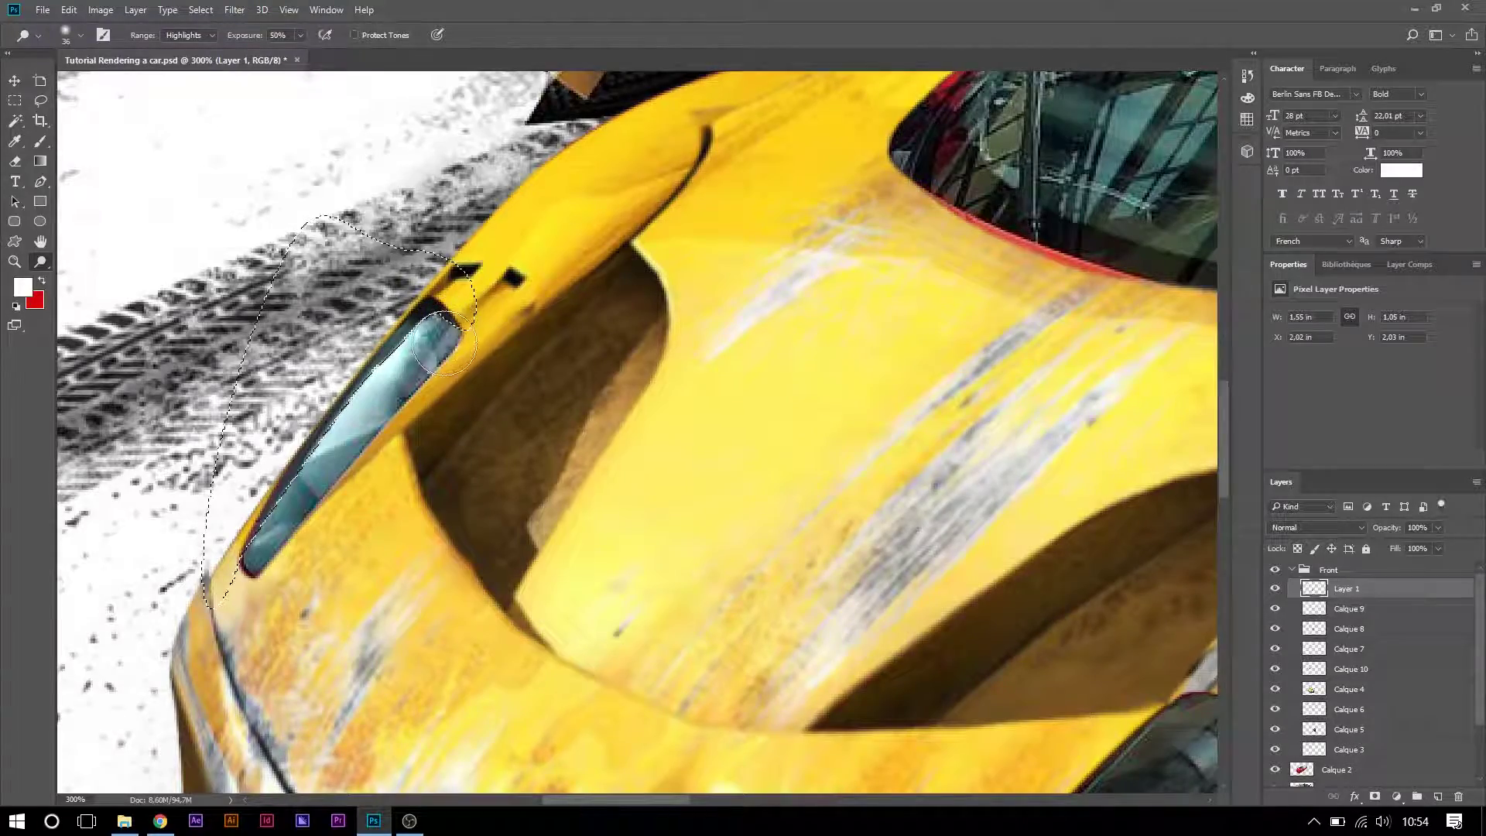
# - With the Front group and Calque 2 hidden, trace a closed Pen path around the cracked lower glass of the yellow car's near headlight
pyautogui.keyDown('alt'); pyautogui.click(597, 426); pyautogui.keyUp('alt')
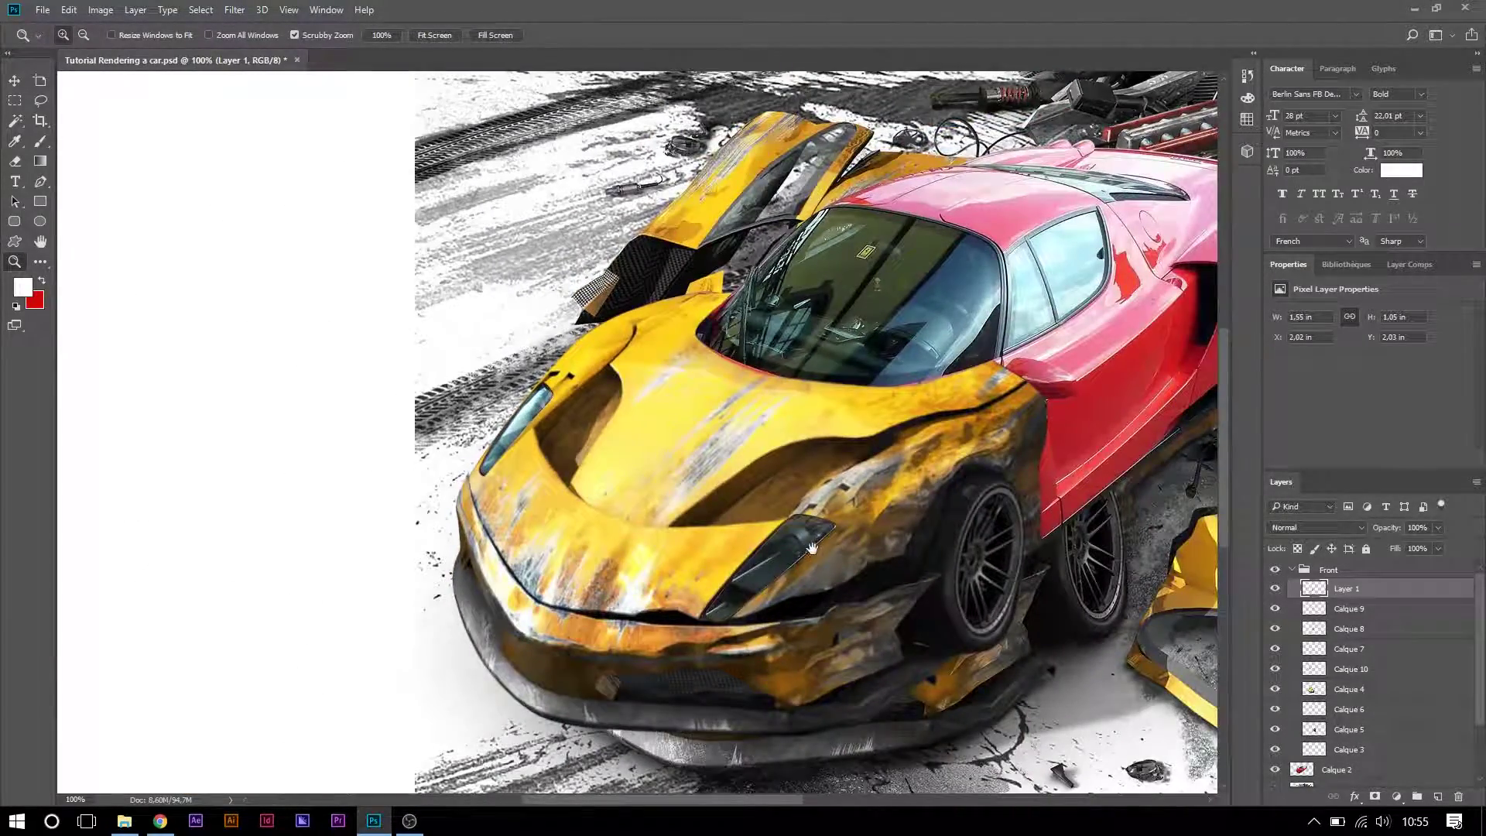
pyautogui.moveTo(810, 545); pyautogui.dragTo(753, 477)
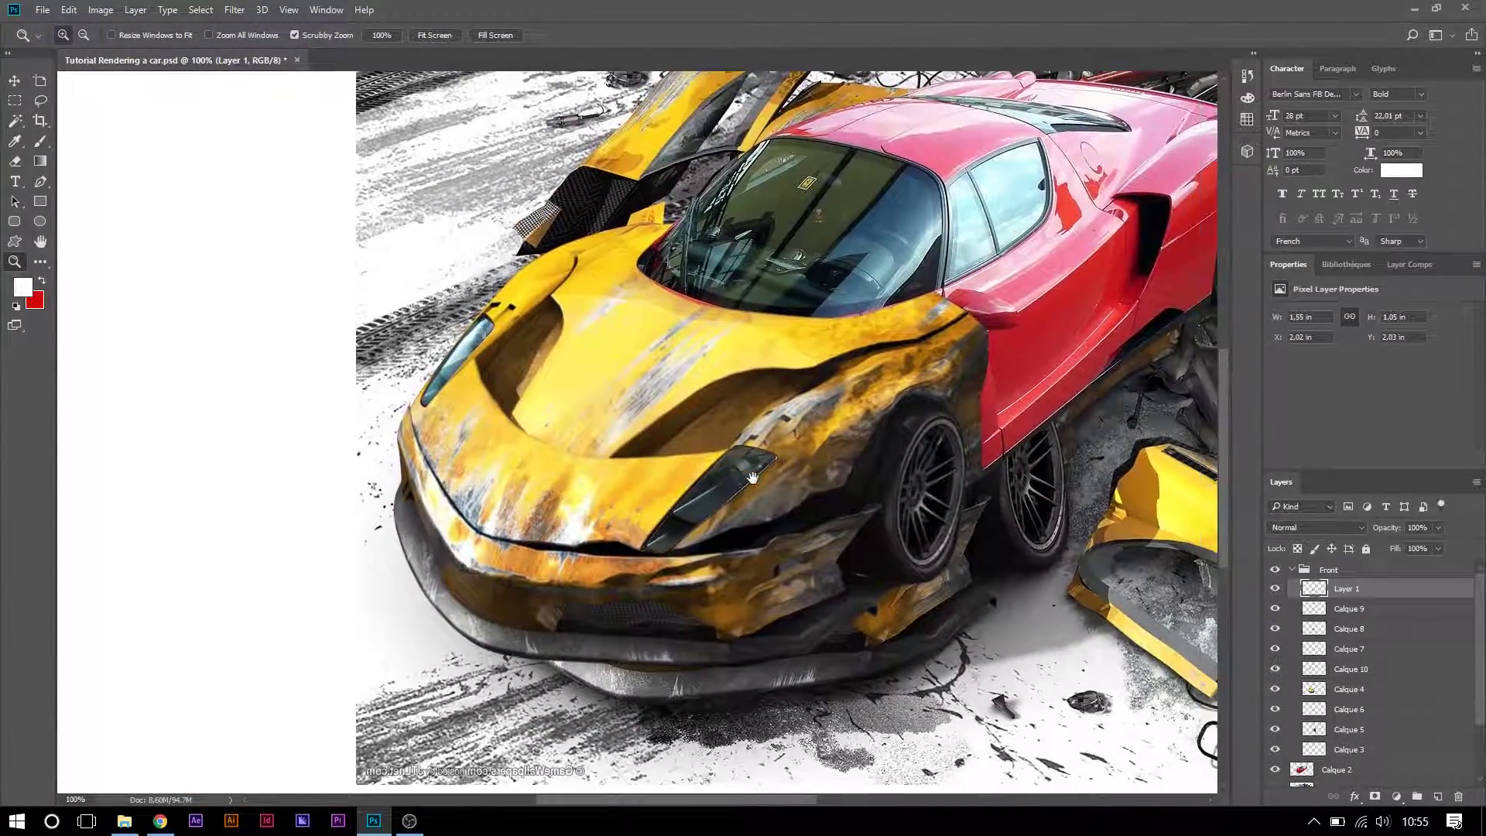
pyautogui.click(716, 503)
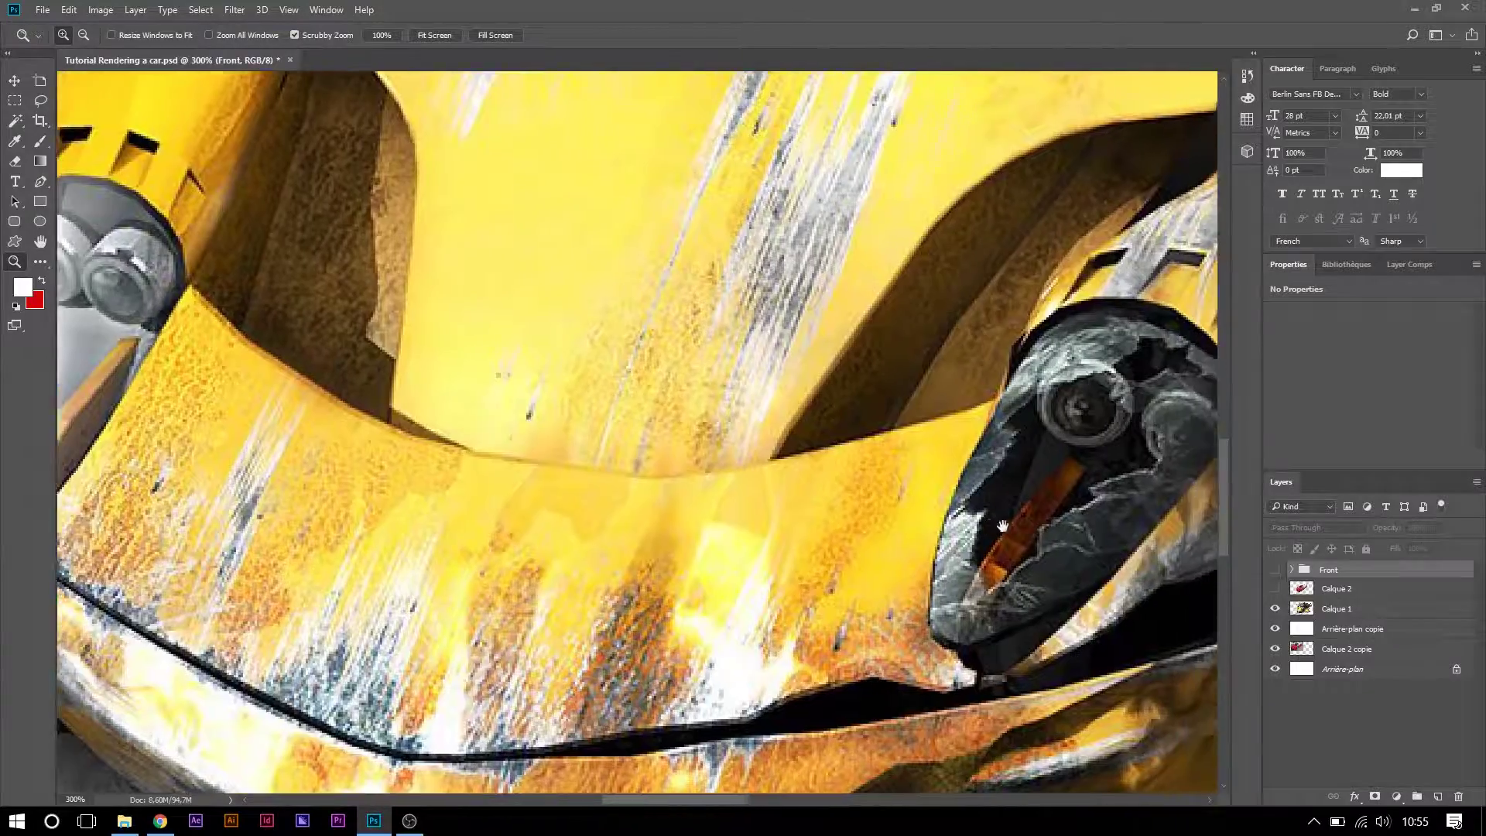
pyautogui.moveTo(1004, 515); pyautogui.dragTo(666, 526)
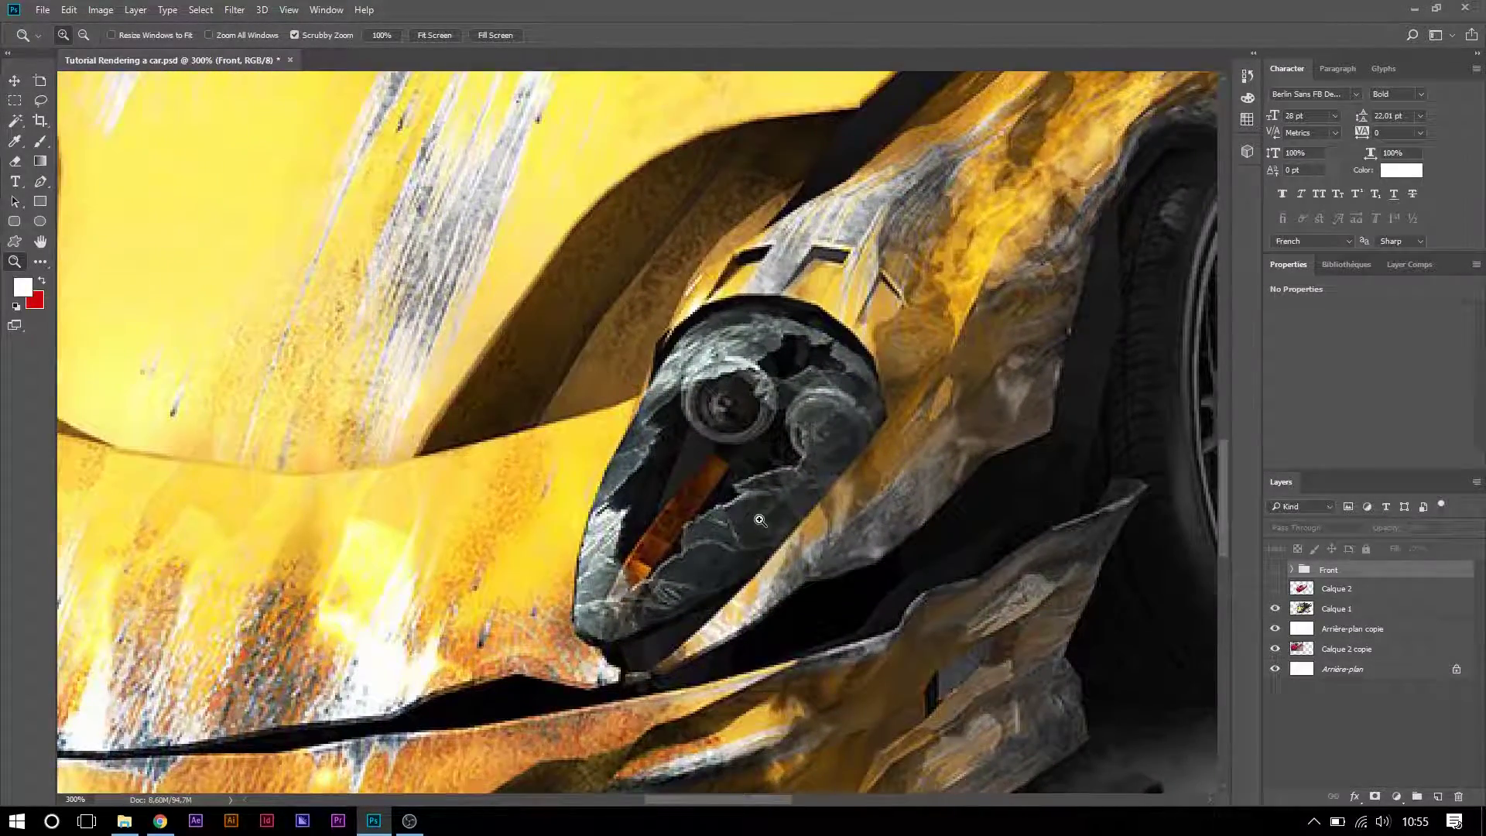
pyautogui.click(759, 521)
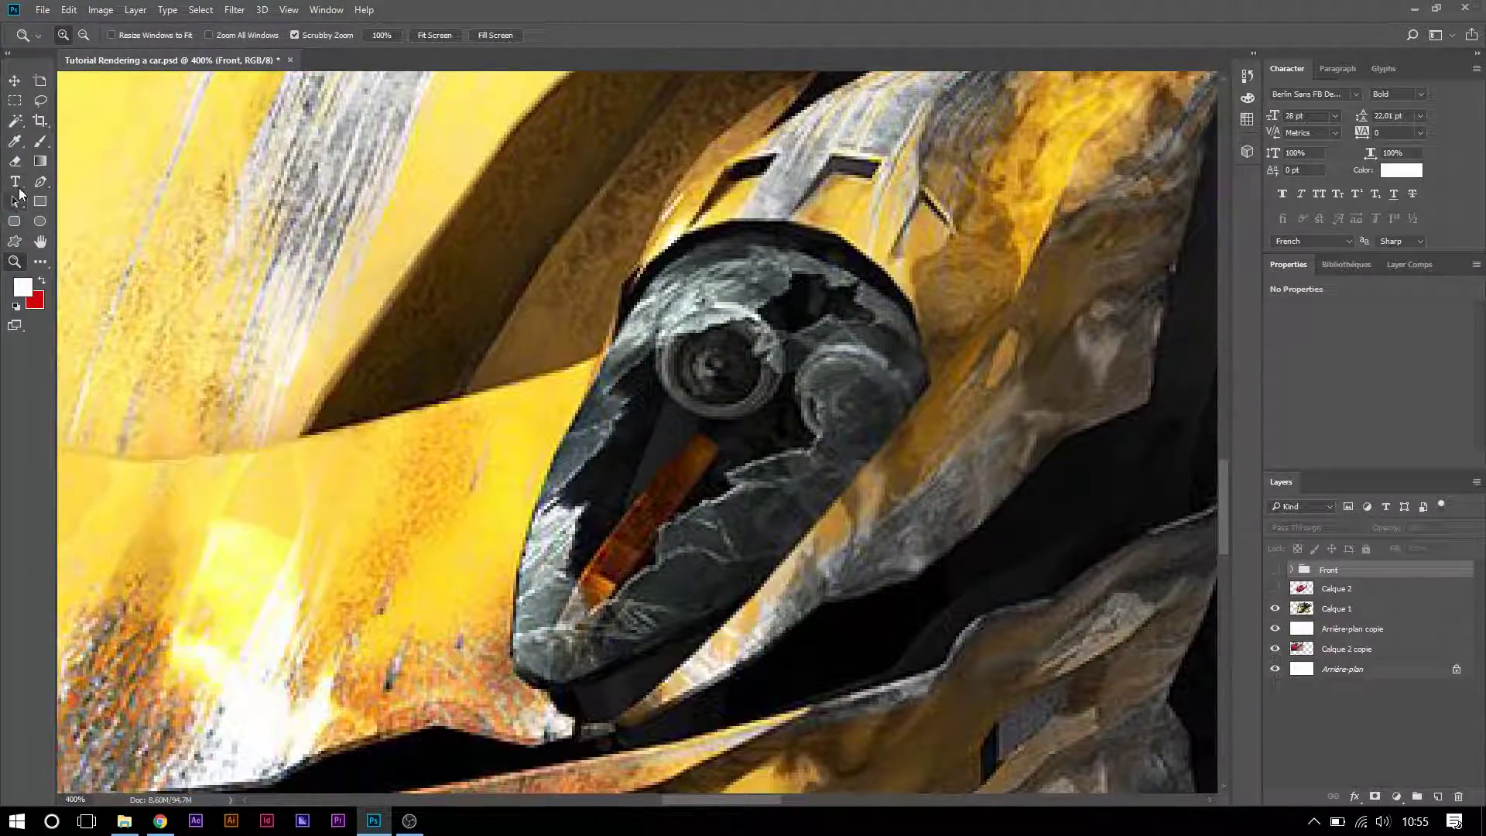
pyautogui.press('p')
pyautogui.click(516, 635)
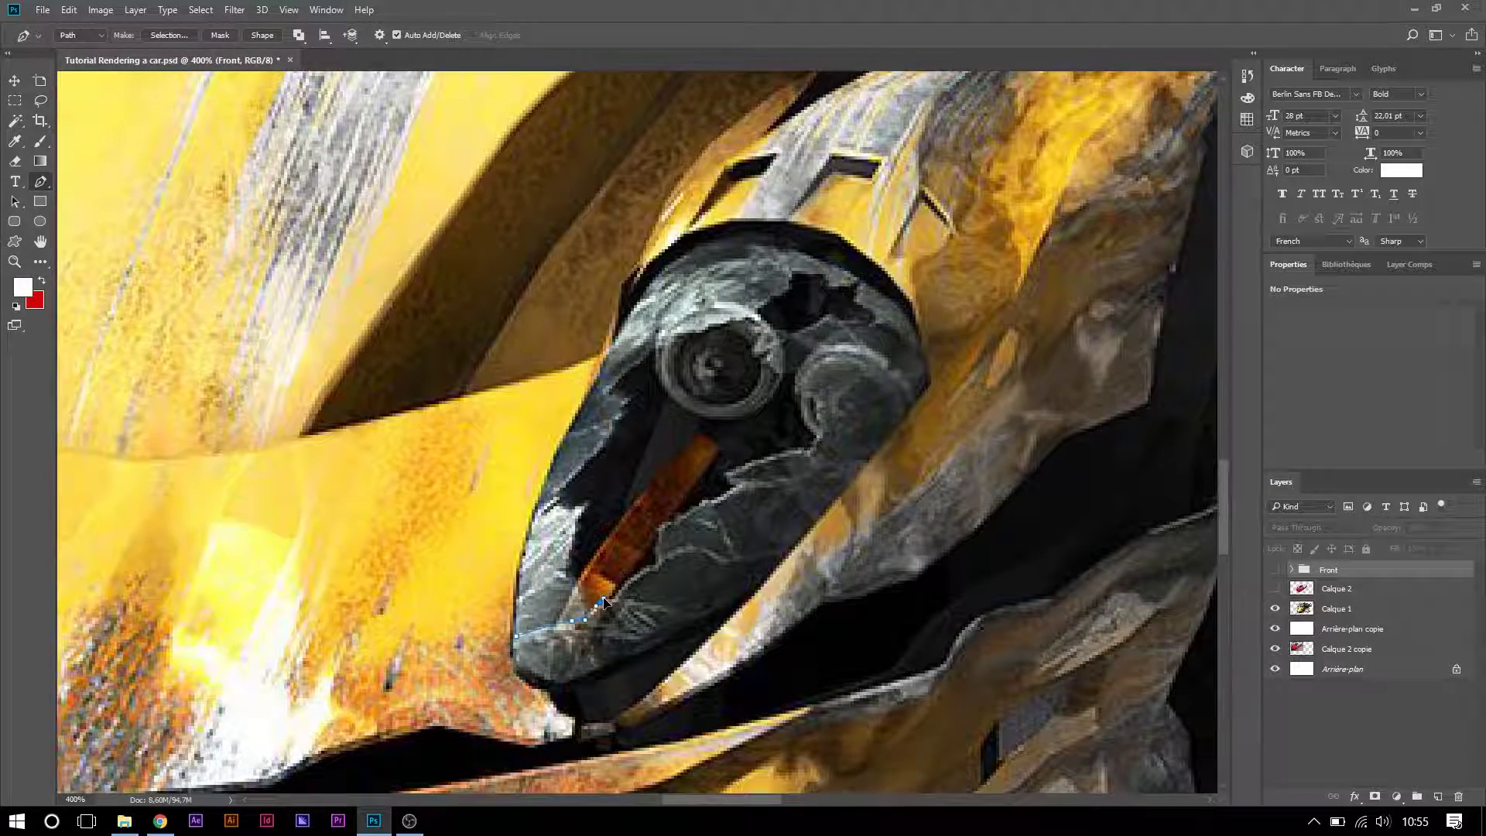
pyautogui.moveTo(632, 577); pyautogui.dragTo(646, 570)
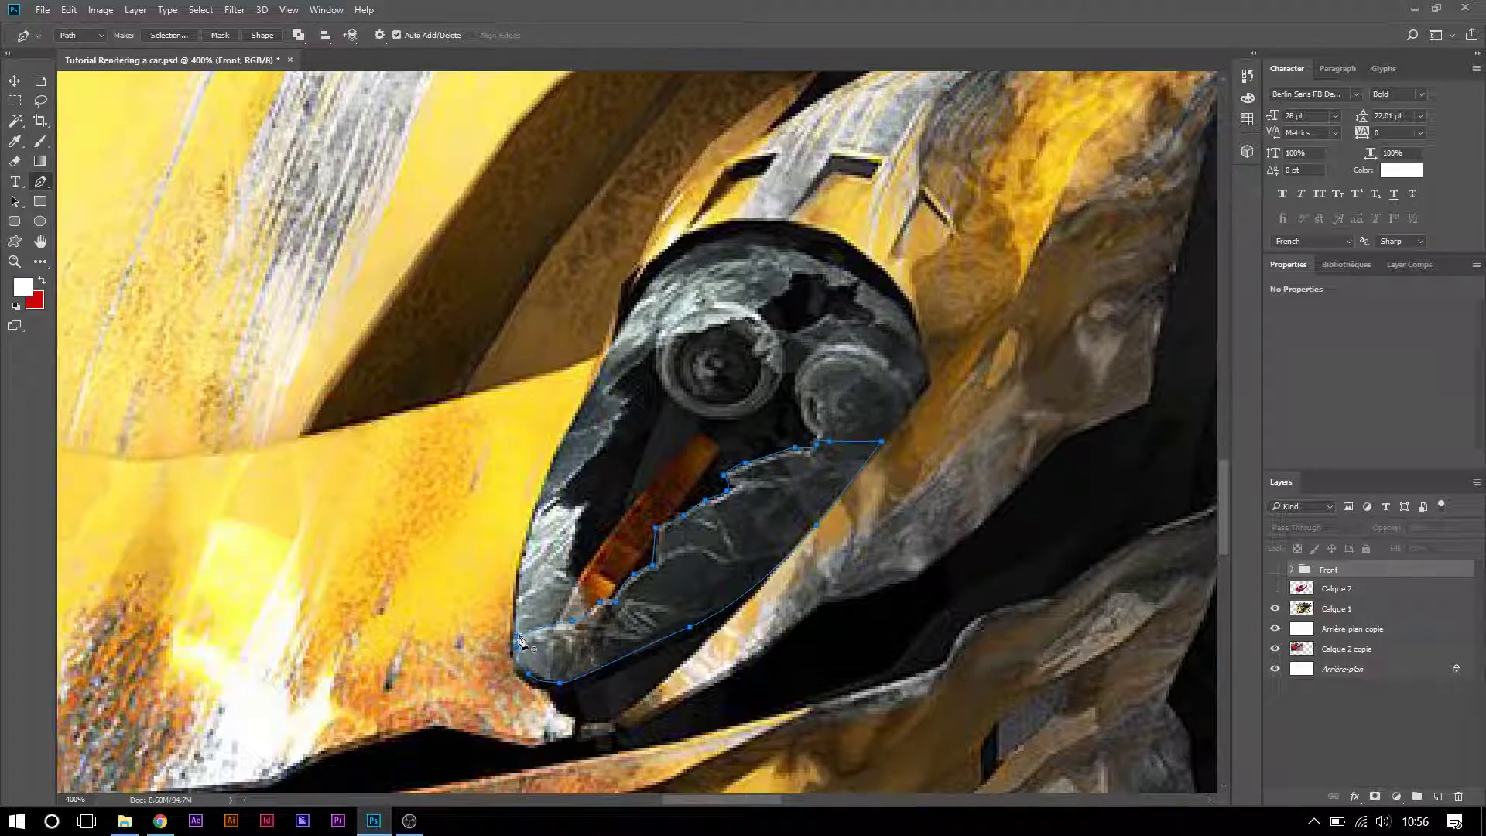
# - Convert the path to a selection with a 0.3-pixel feather and copy the cracked glass from Calque 1 to a new layer above Layer 1
pyautogui.rightClick(732, 551)
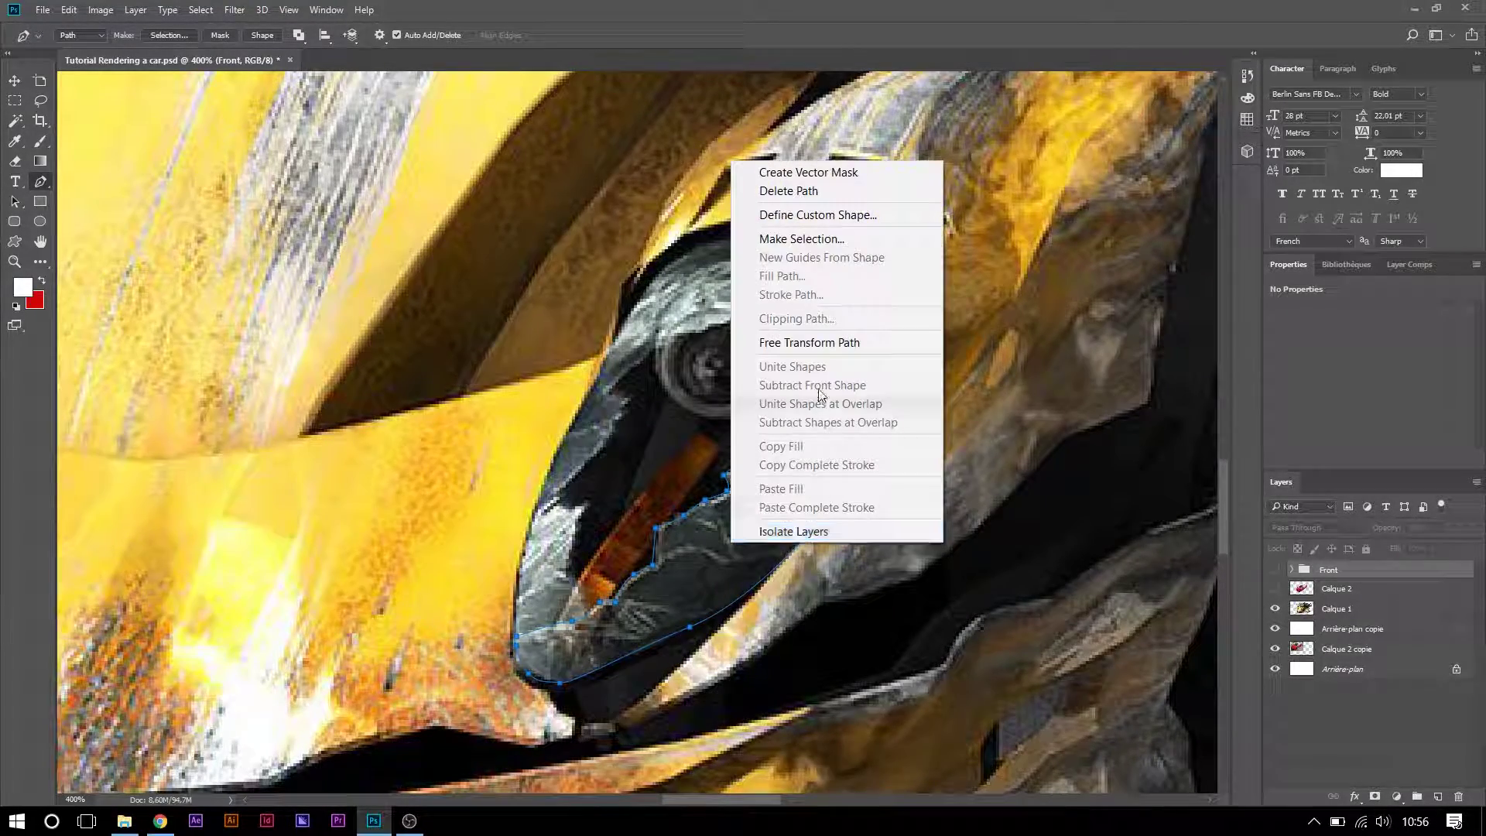
pyautogui.click(872, 235)
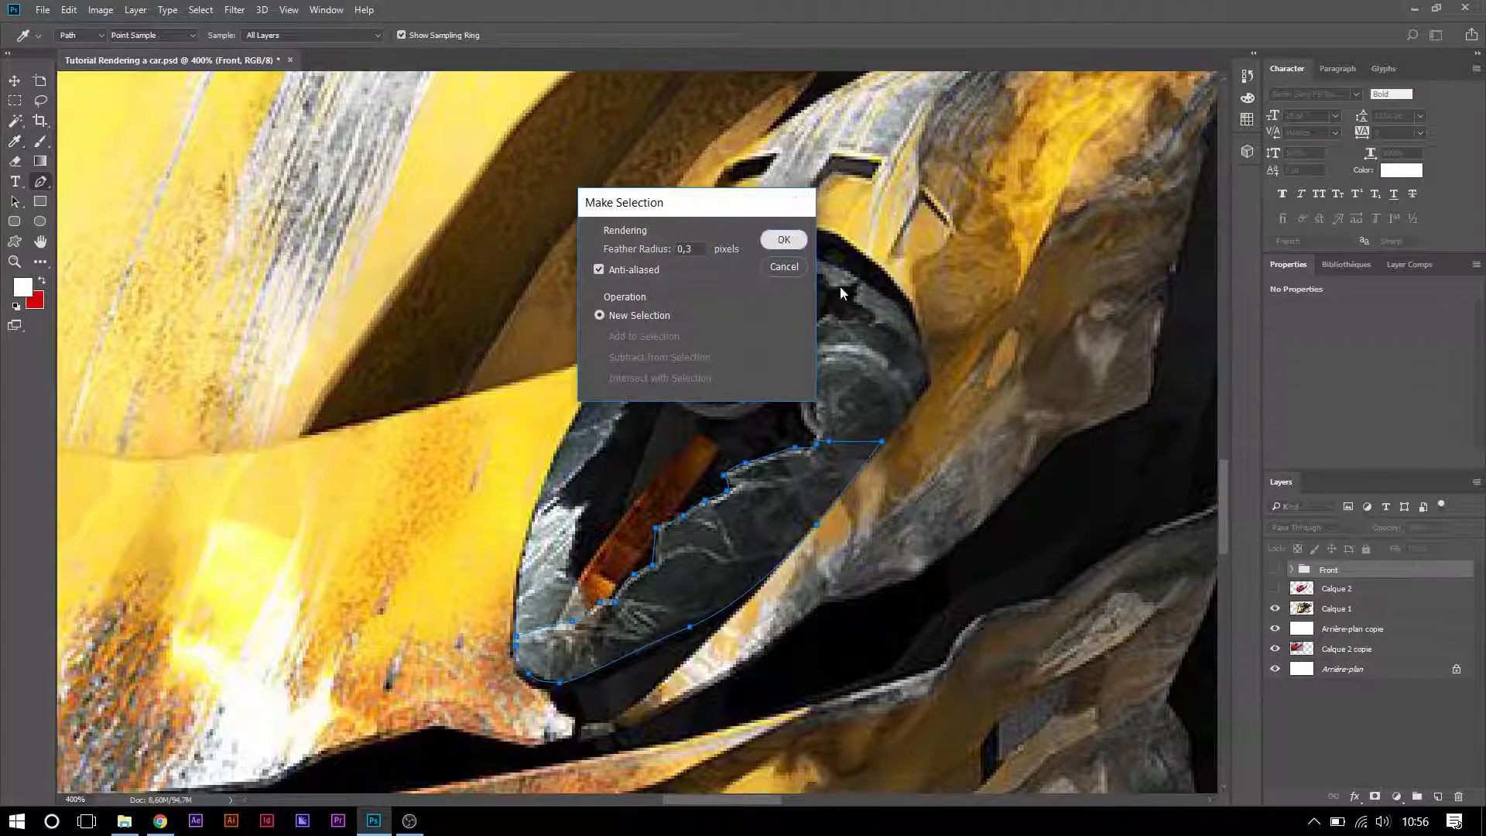
pyautogui.click(782, 240)
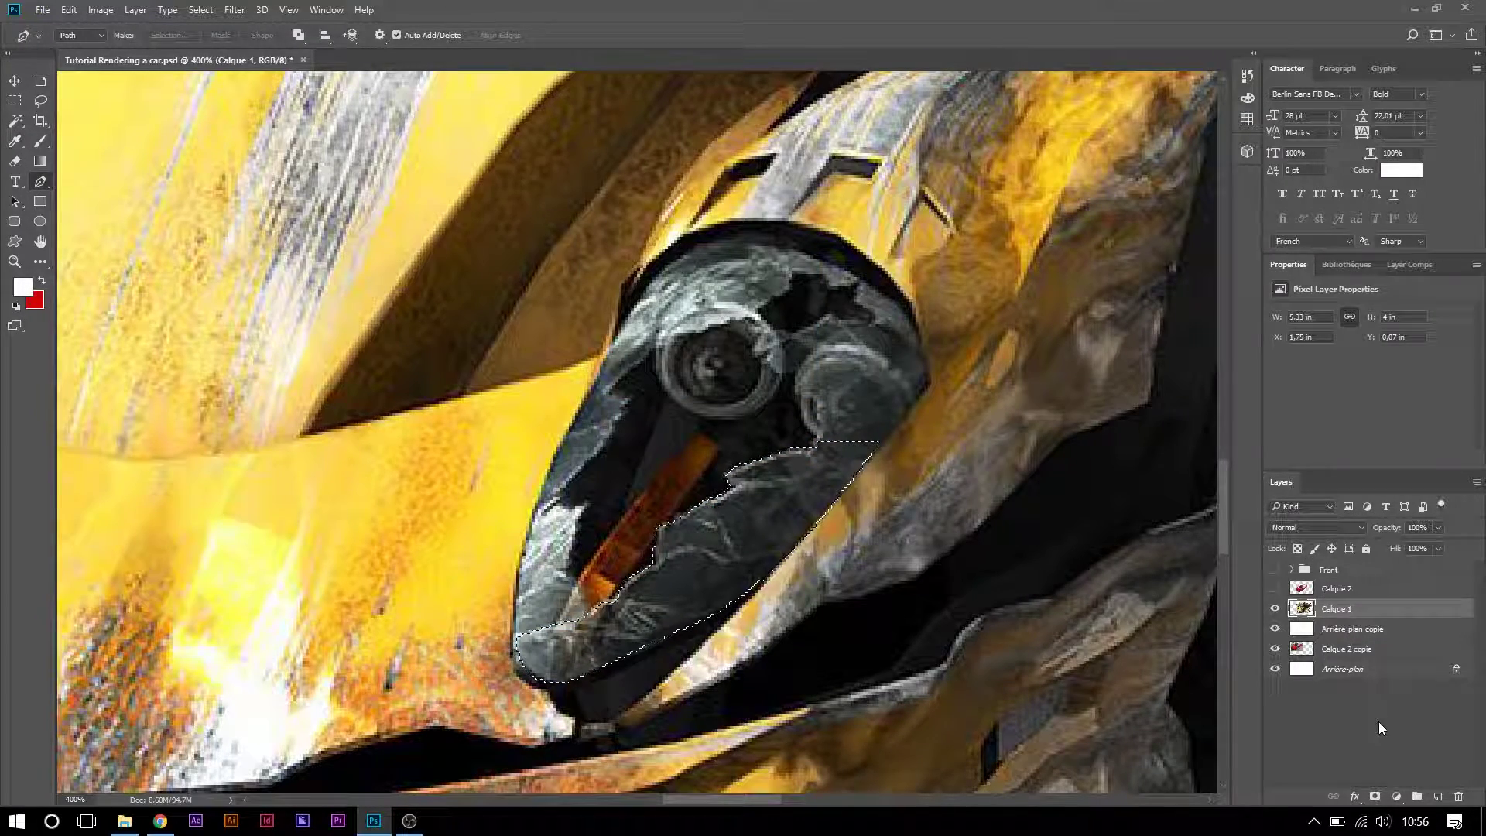
pyautogui.click(1276, 570)
pyautogui.click(1291, 570)
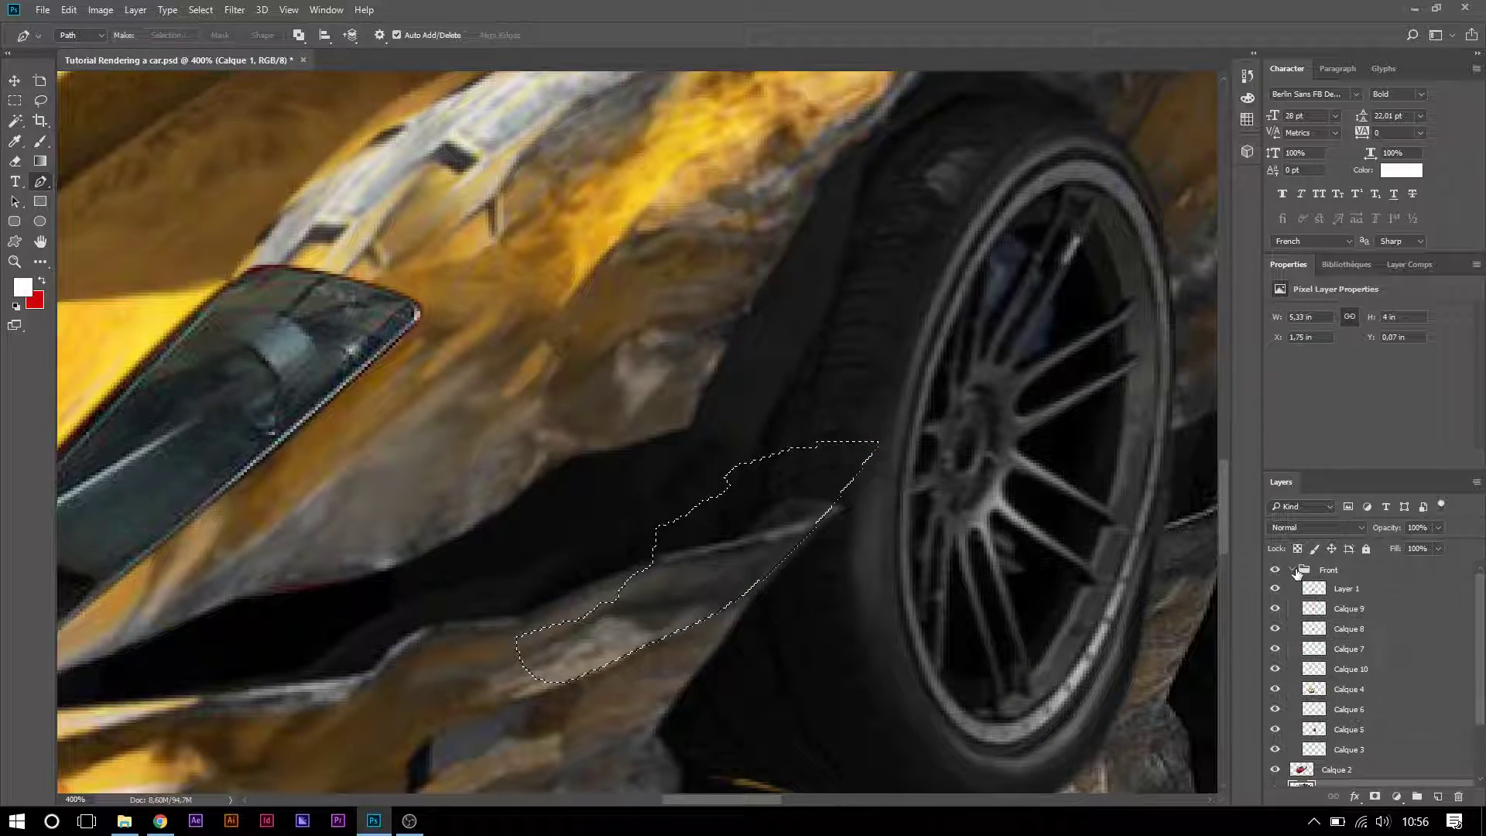
pyautogui.click(1351, 590)
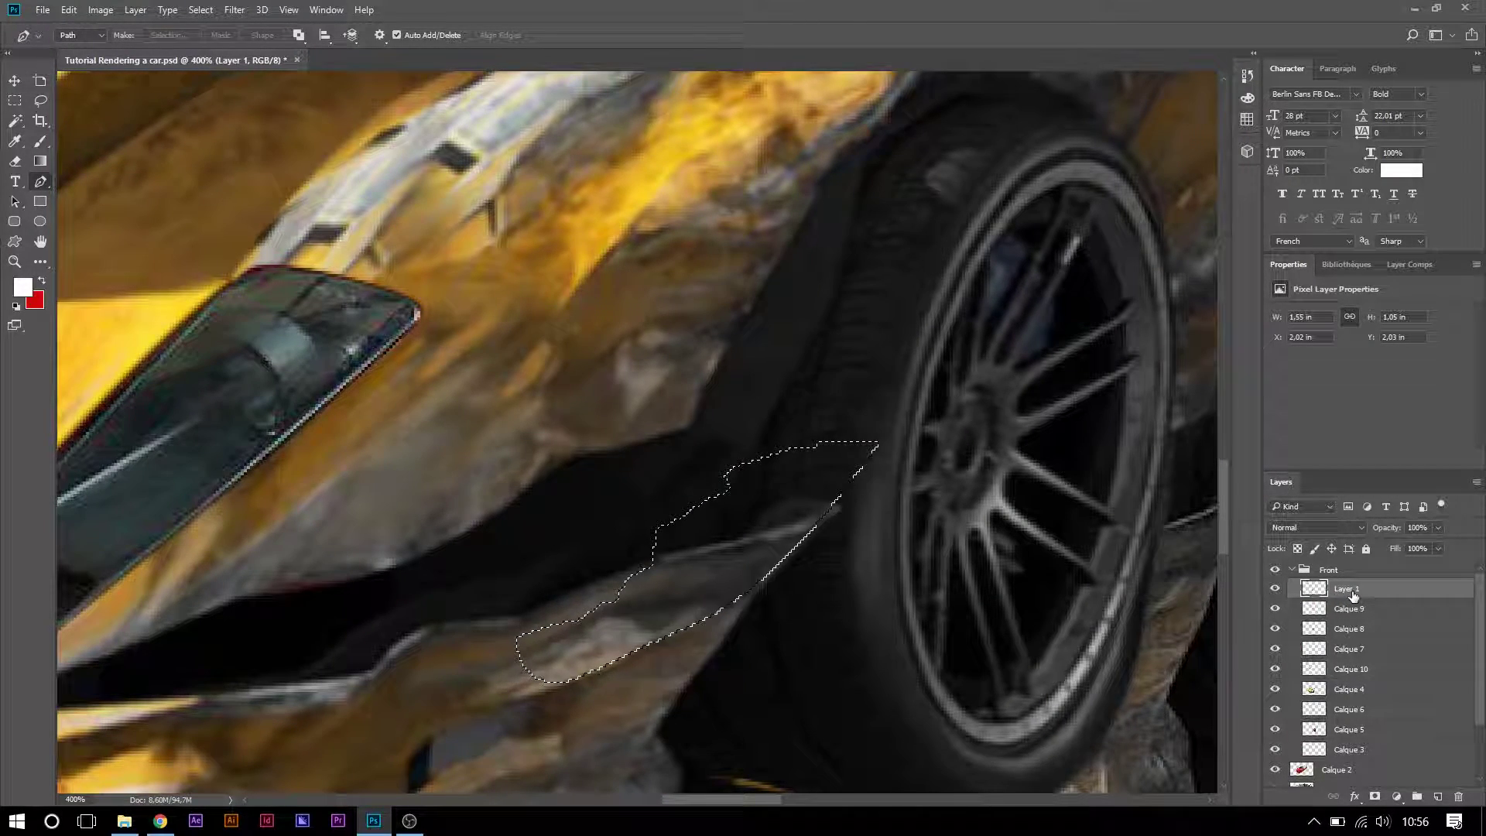
pyautogui.hotkey('ctrl', 'v')
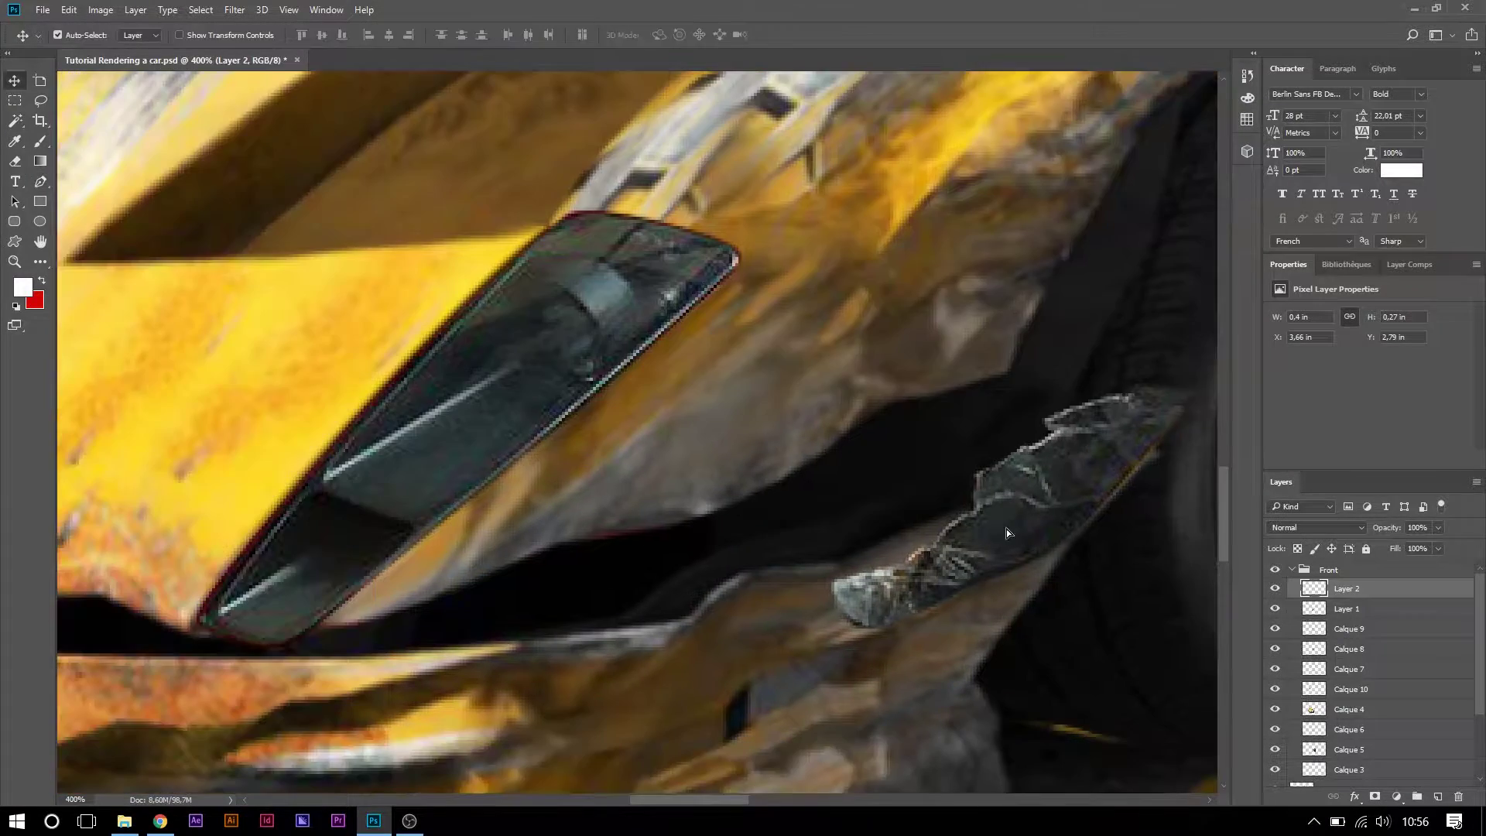
# - Move the cracked glass onto the near headlight, scale it to about 137%, and warp it to follow the headlight's shape
pyautogui.moveTo(1007, 532); pyautogui.dragTo(461, 494)
pyautogui.hotkey('ctrl', 't')
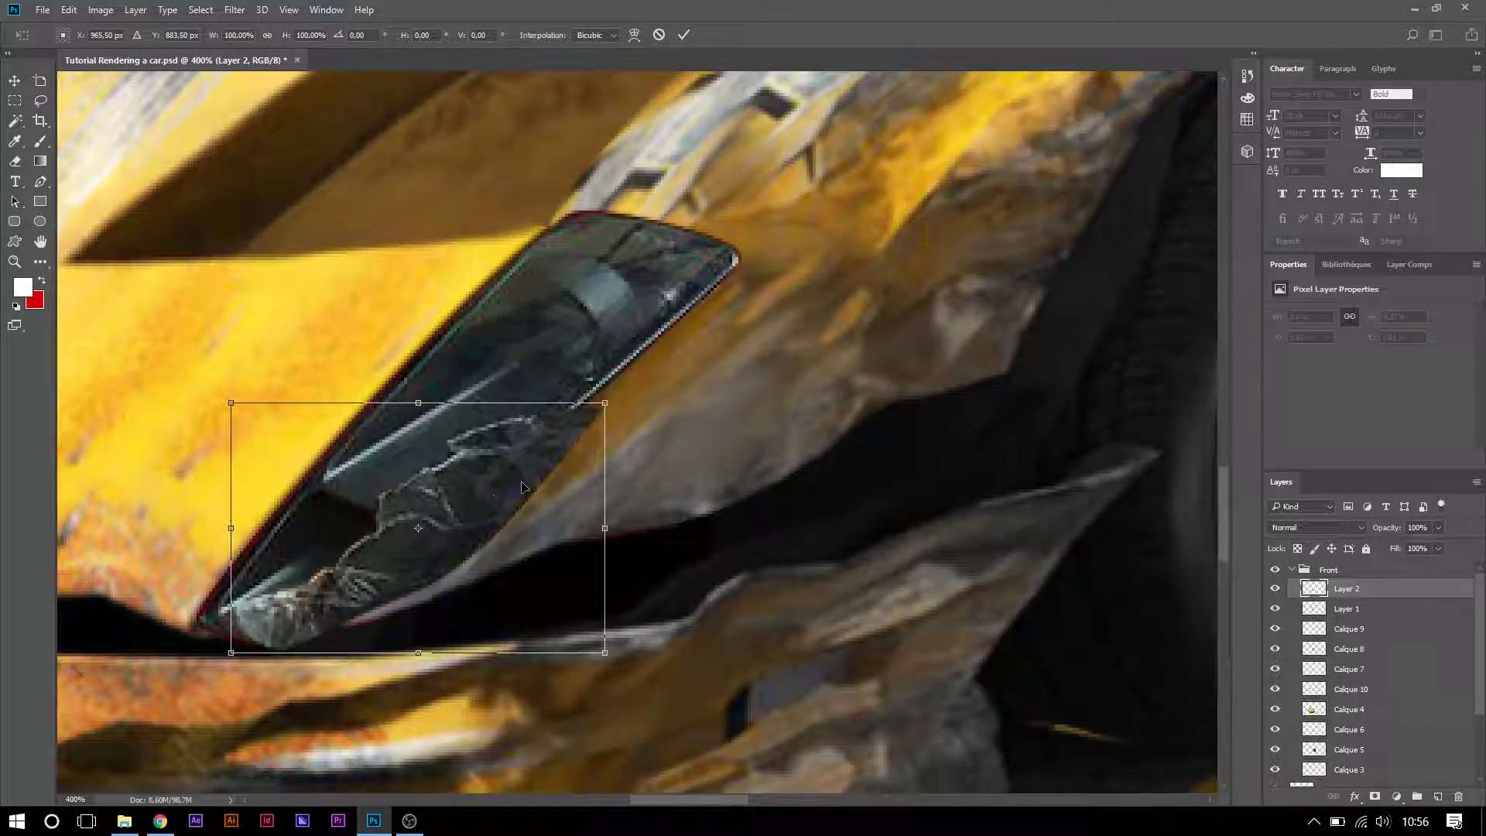
pyautogui.rightClick(524, 485)
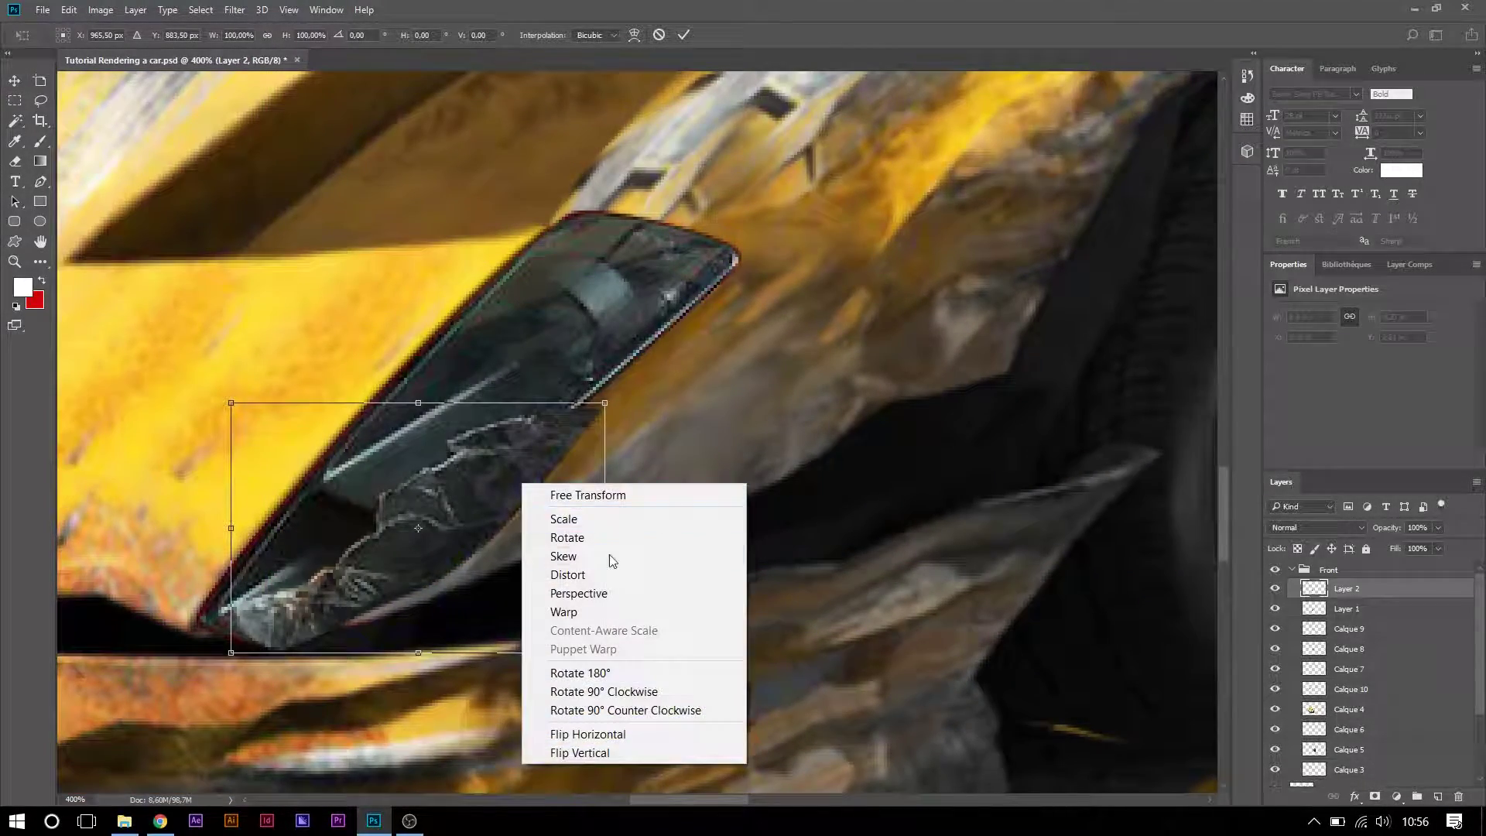
pyautogui.click(607, 403)
pyautogui.moveTo(608, 404); pyautogui.dragTo(707, 258)
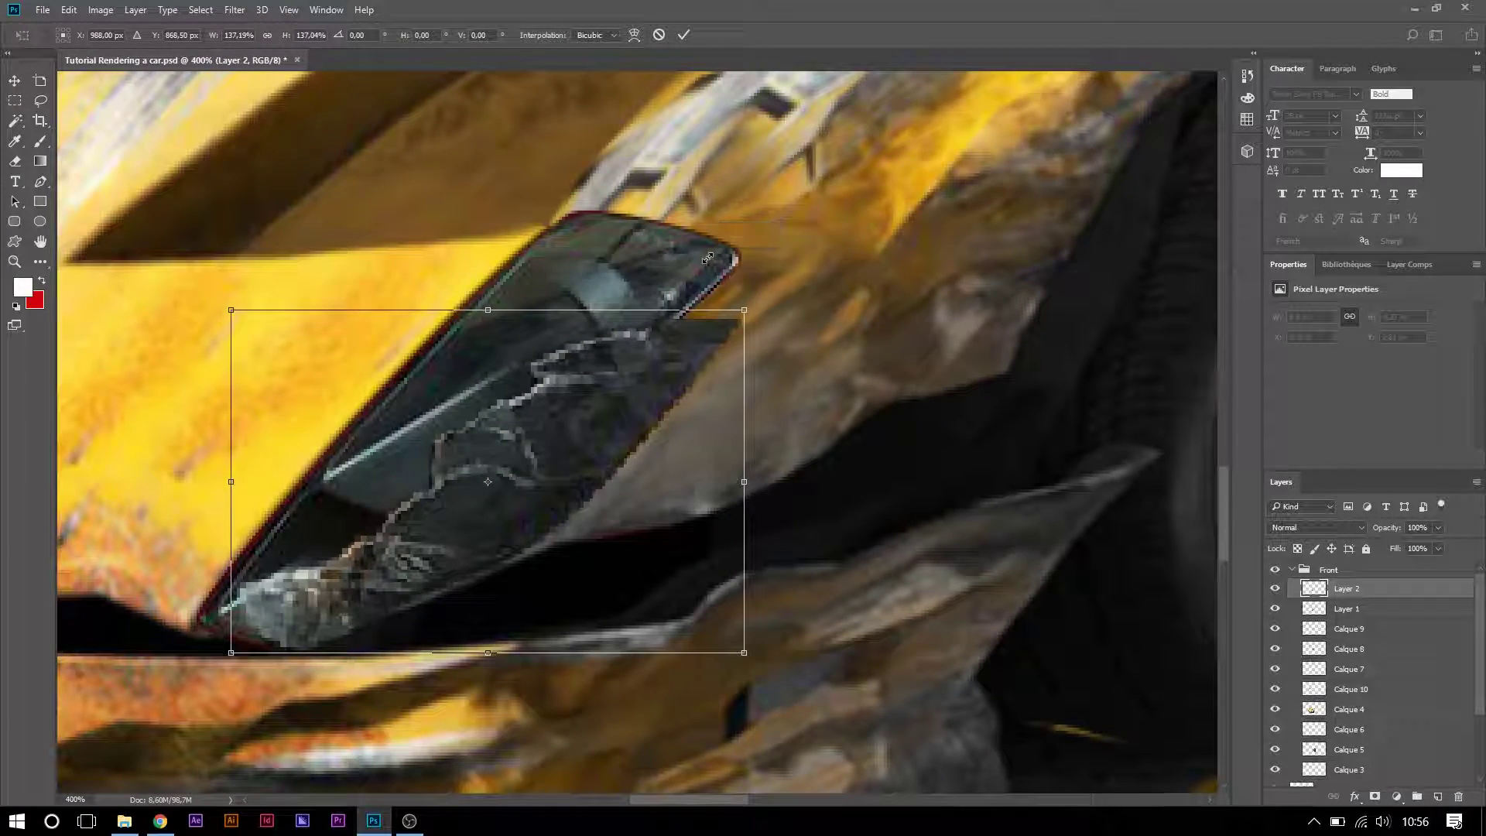
pyautogui.rightClick(644, 408)
pyautogui.click(708, 534)
pyautogui.moveTo(663, 400); pyautogui.dragTo(663, 370)
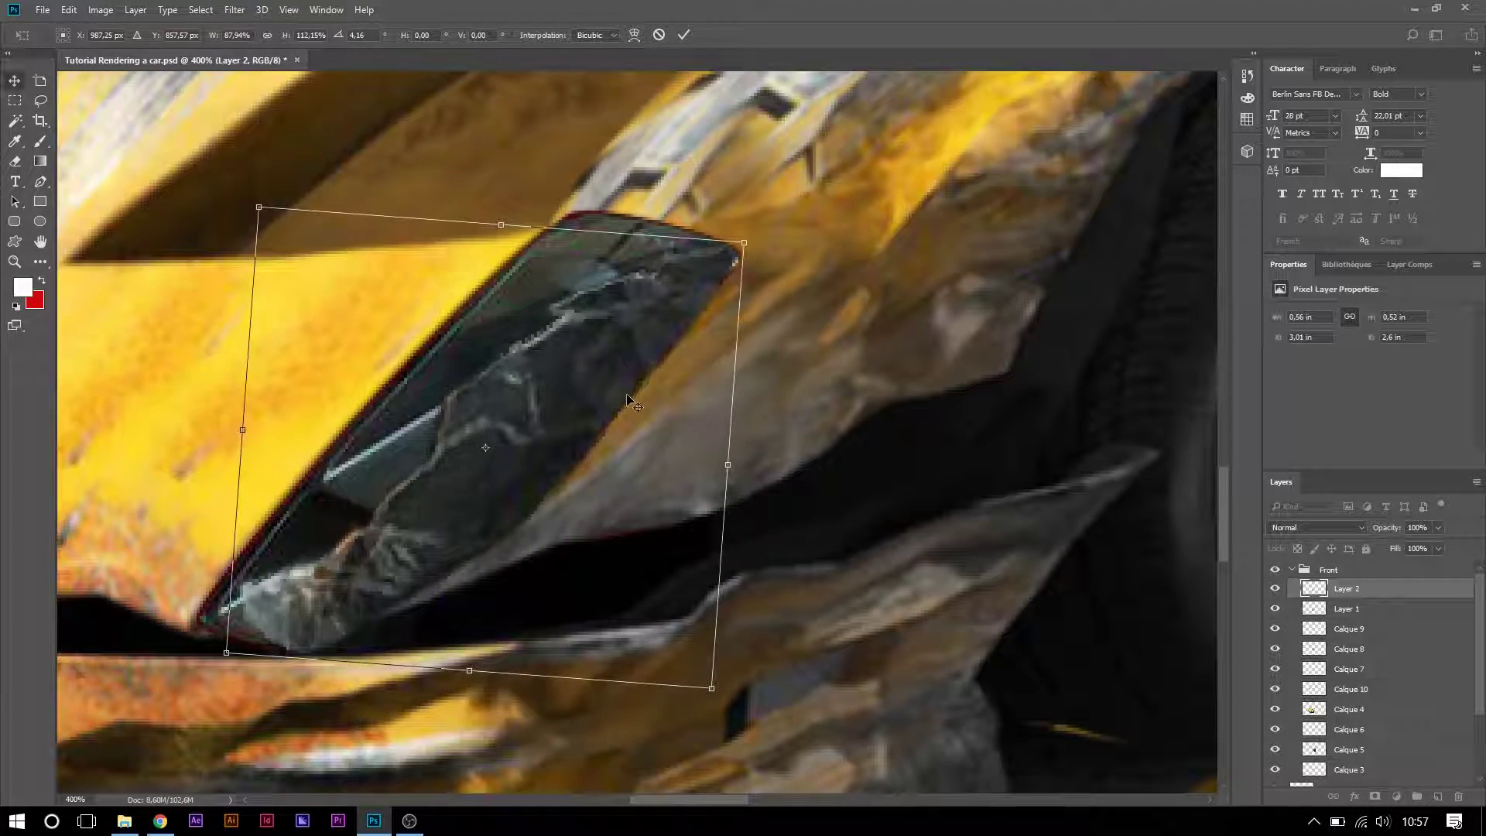
pyautogui.press('Return')
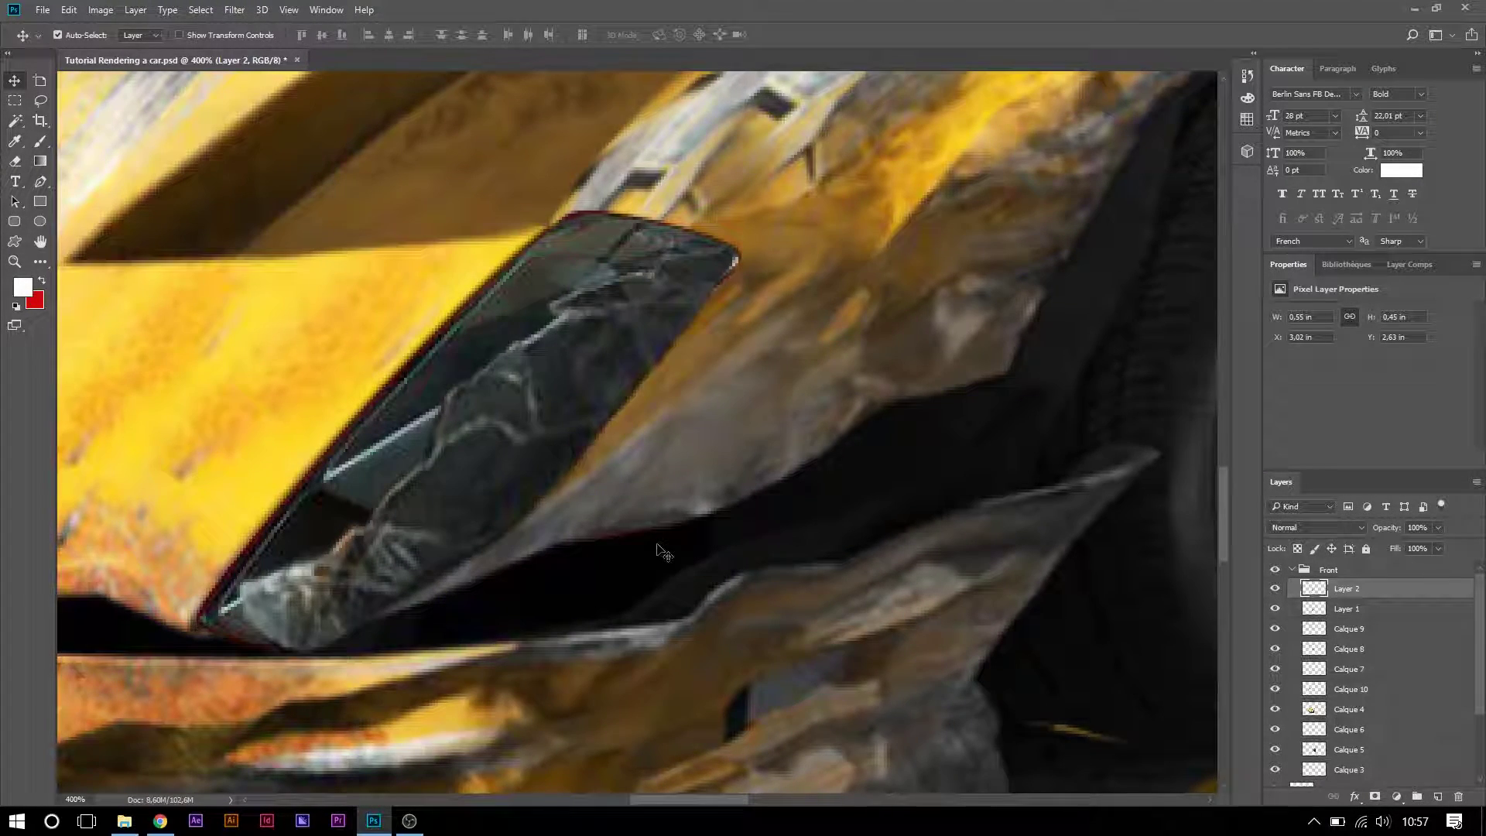
# - Trim the cracked glass on Layer 2 to the near headlight's outline by deleting everything within Layer 1's inverted transparency selection
pyautogui.click(1276, 588)
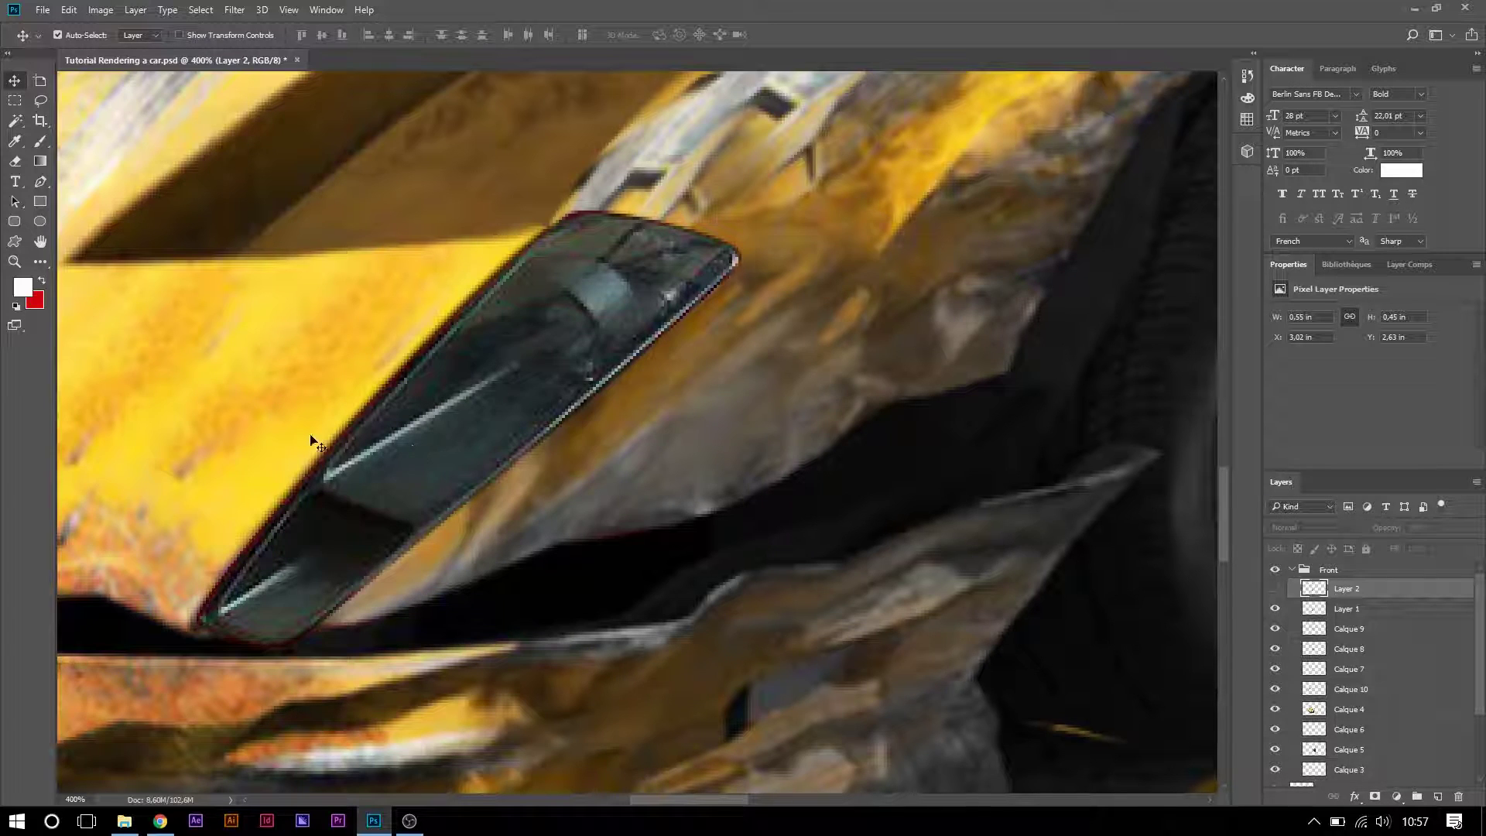
pyautogui.click(1329, 603)
pyautogui.click(200, 9)
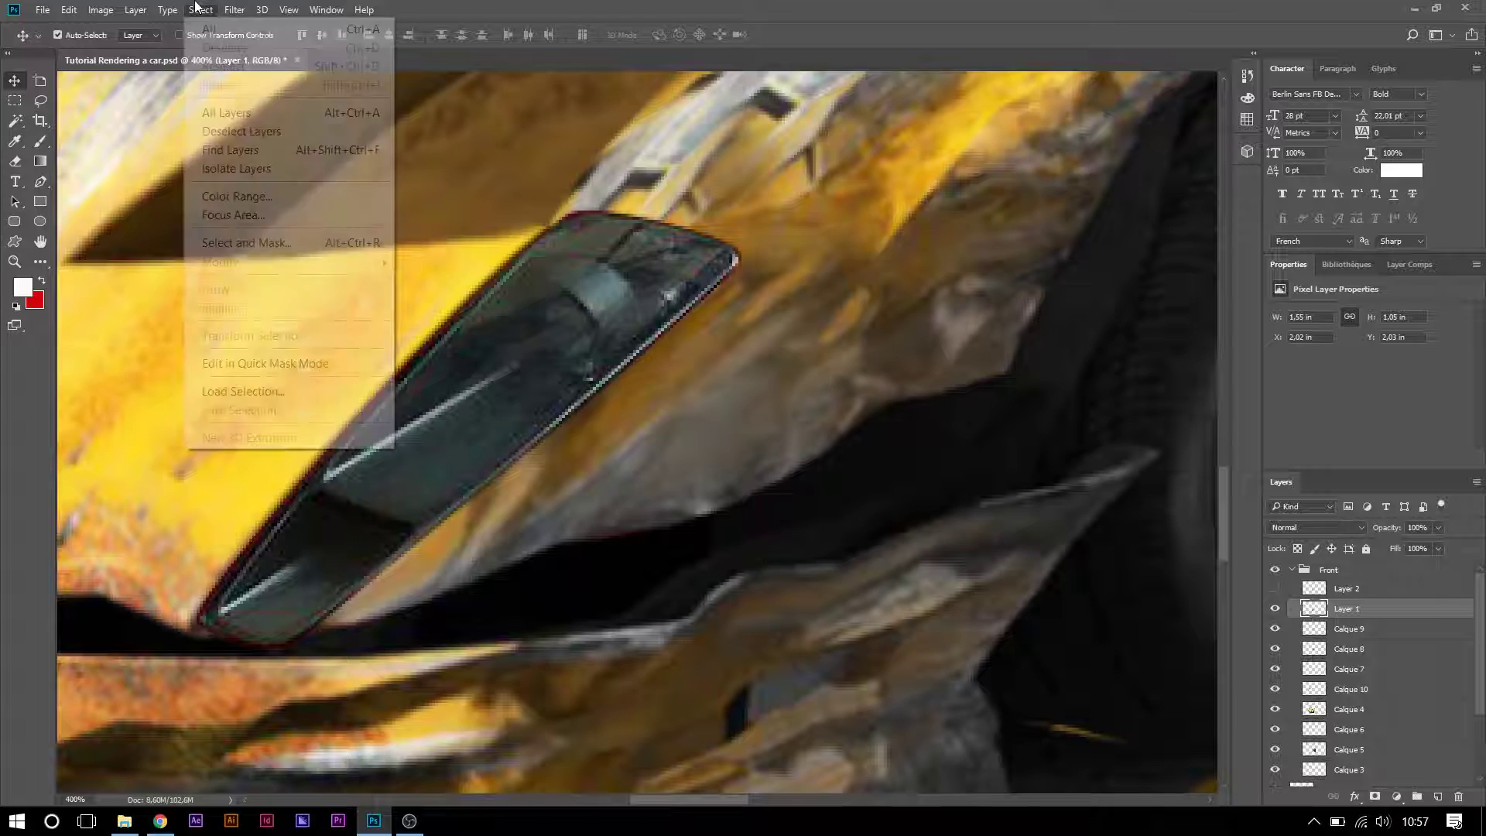
pyautogui.click(294, 392)
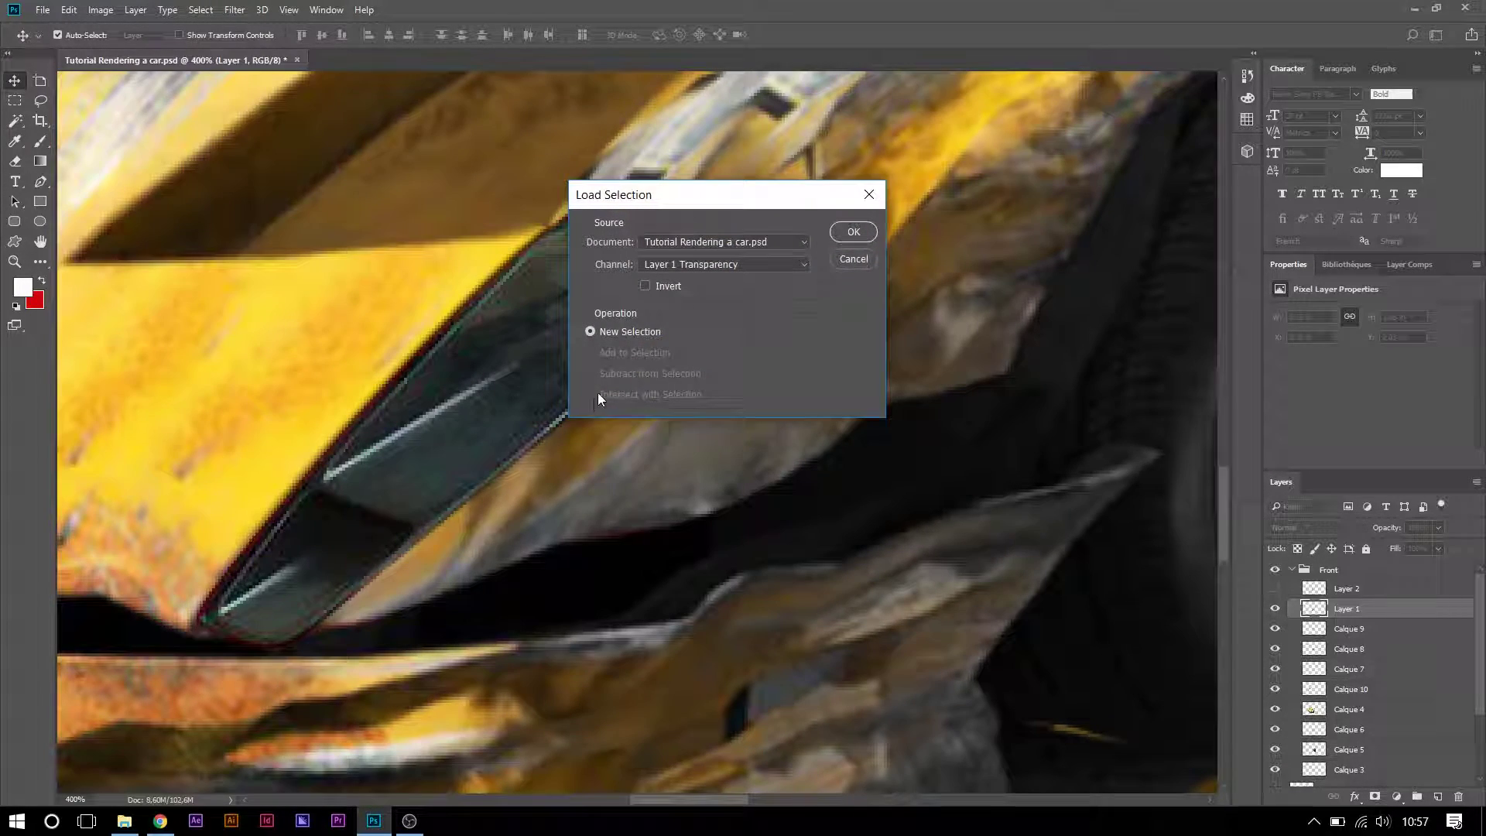
pyautogui.click(853, 232)
pyautogui.click(1276, 589)
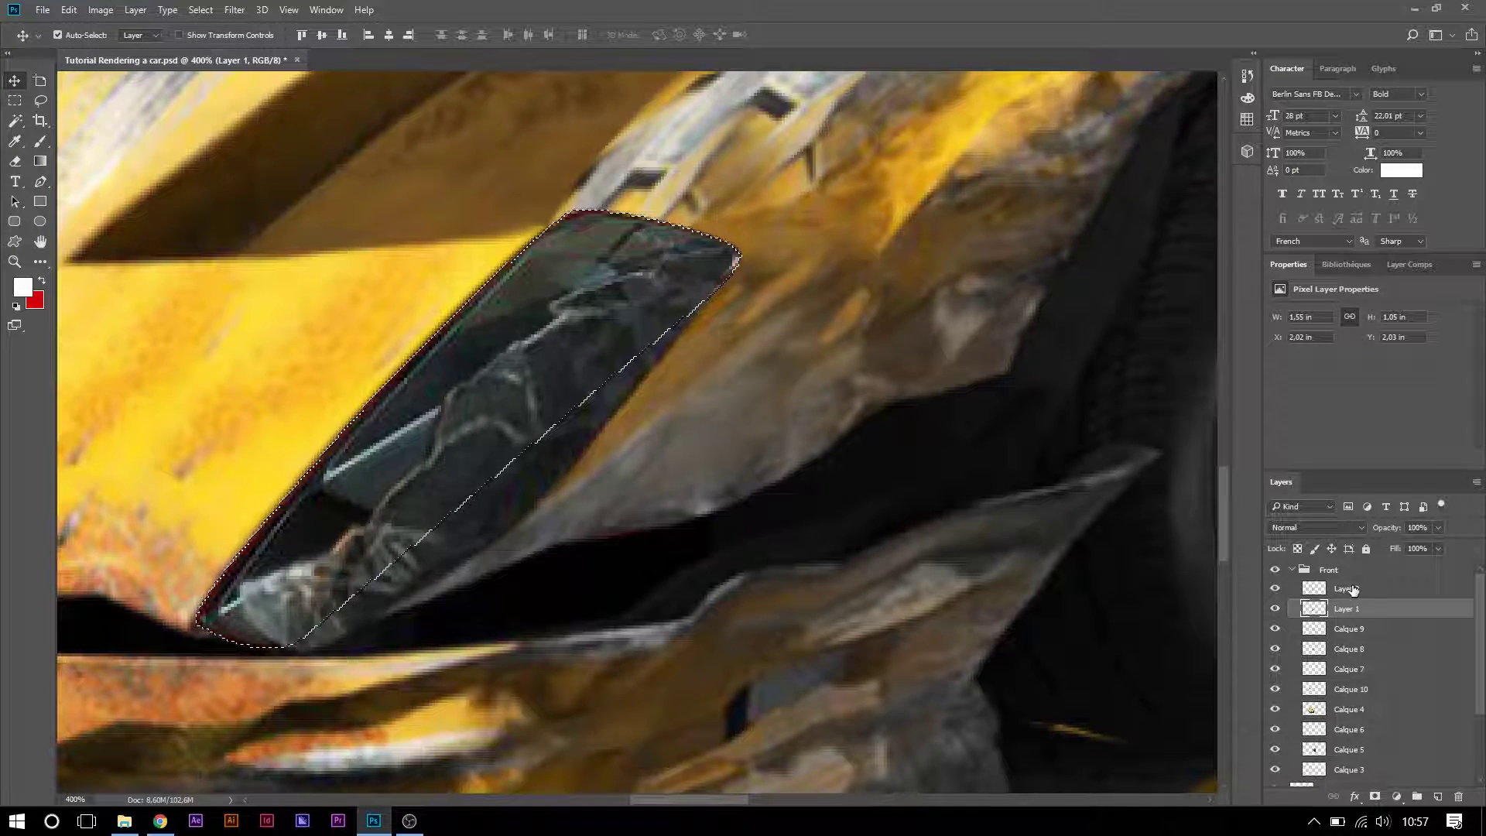
pyautogui.click(1351, 589)
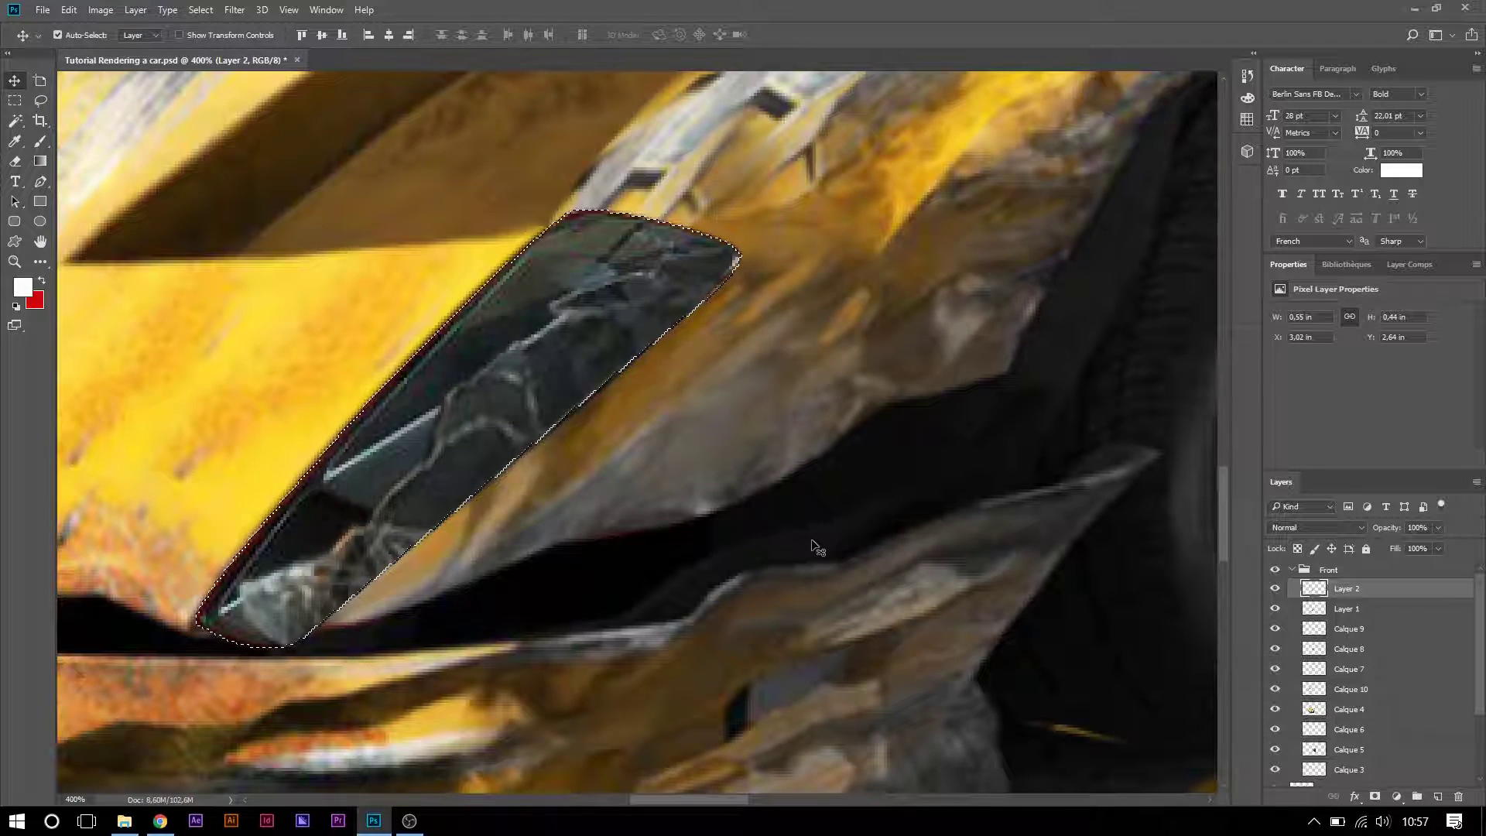
pyautogui.hotkey('ctrl', 'd')
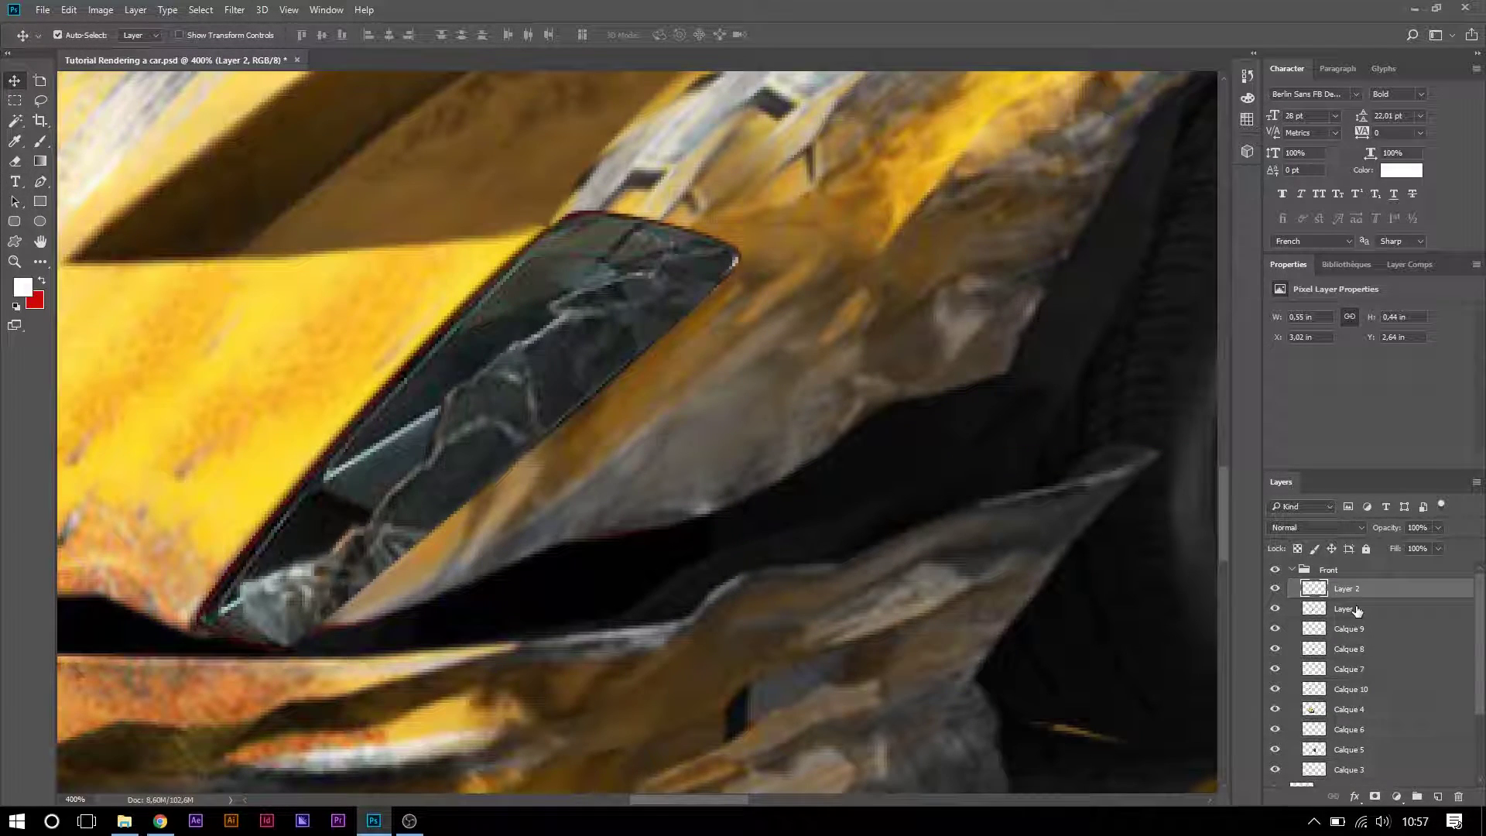
# - On Layer 1, trace a closed Pen path around the near headlight's inner glass and convert it to a selection with a 0.3-pixel feather
pyautogui.click(1357, 611)
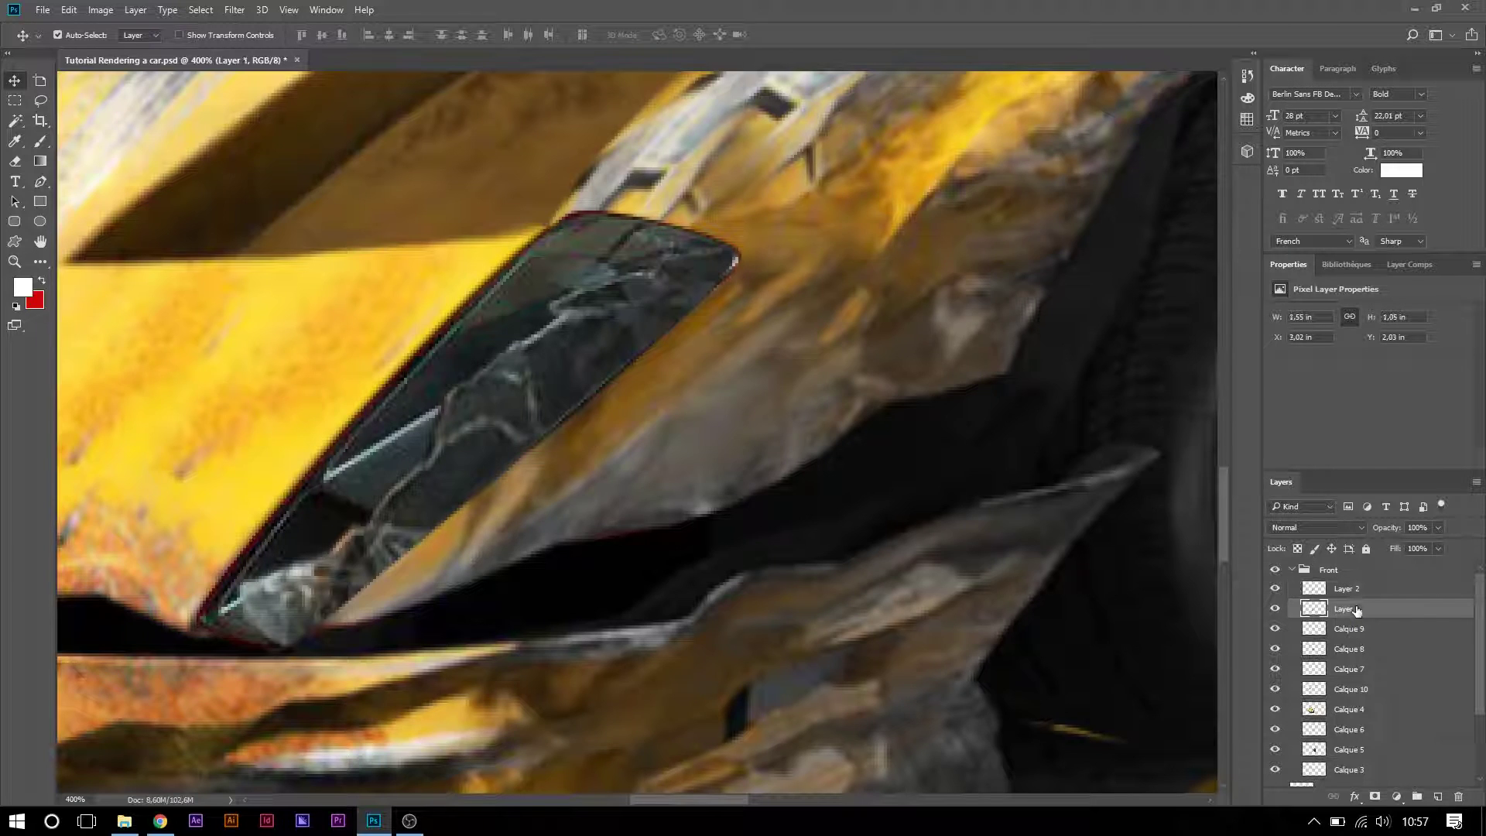
pyautogui.click(1276, 609)
pyautogui.click(1276, 609)
pyautogui.click(39, 184)
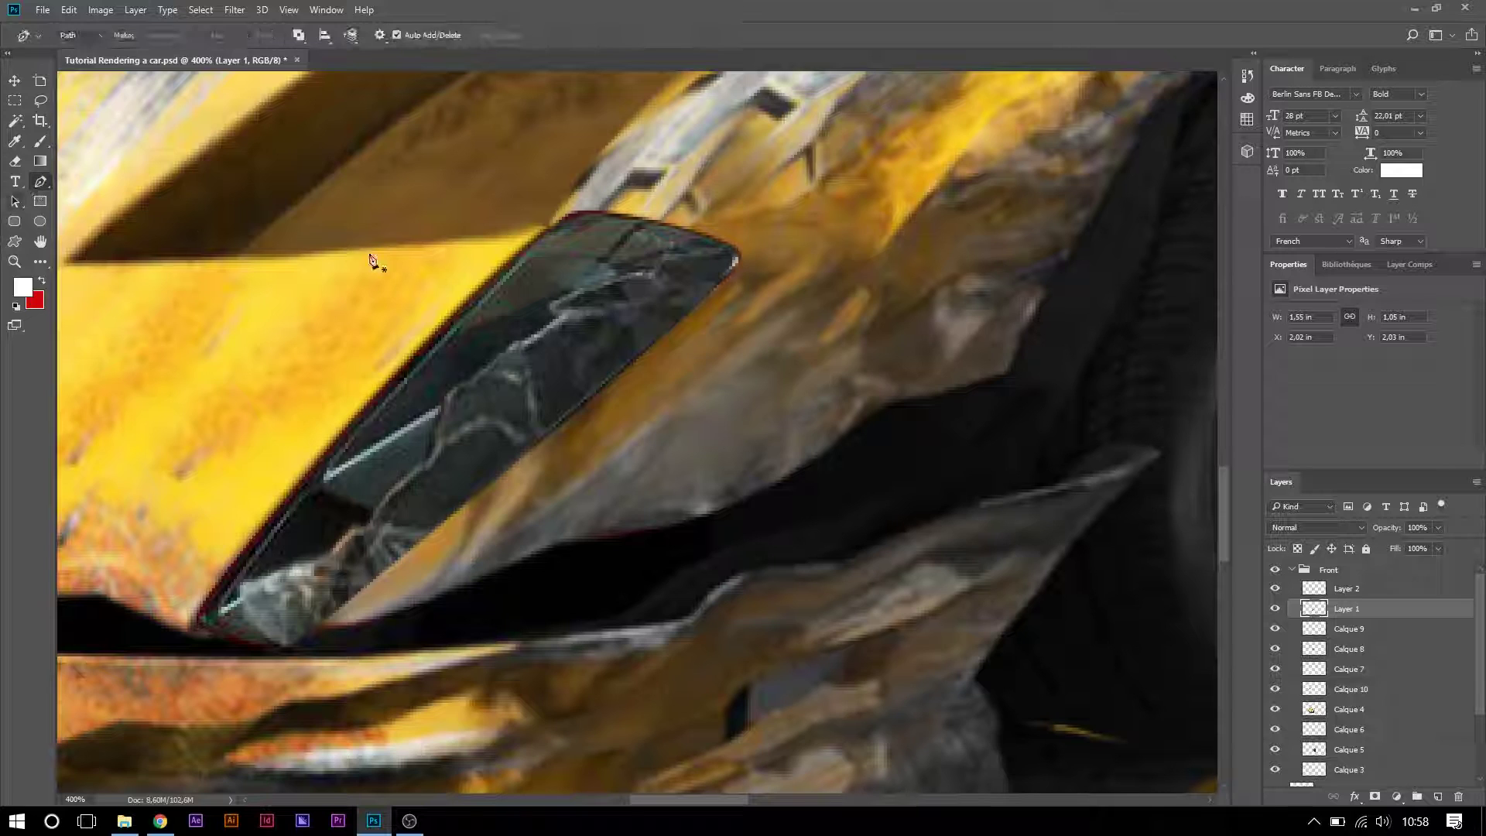
pyautogui.click(624, 275)
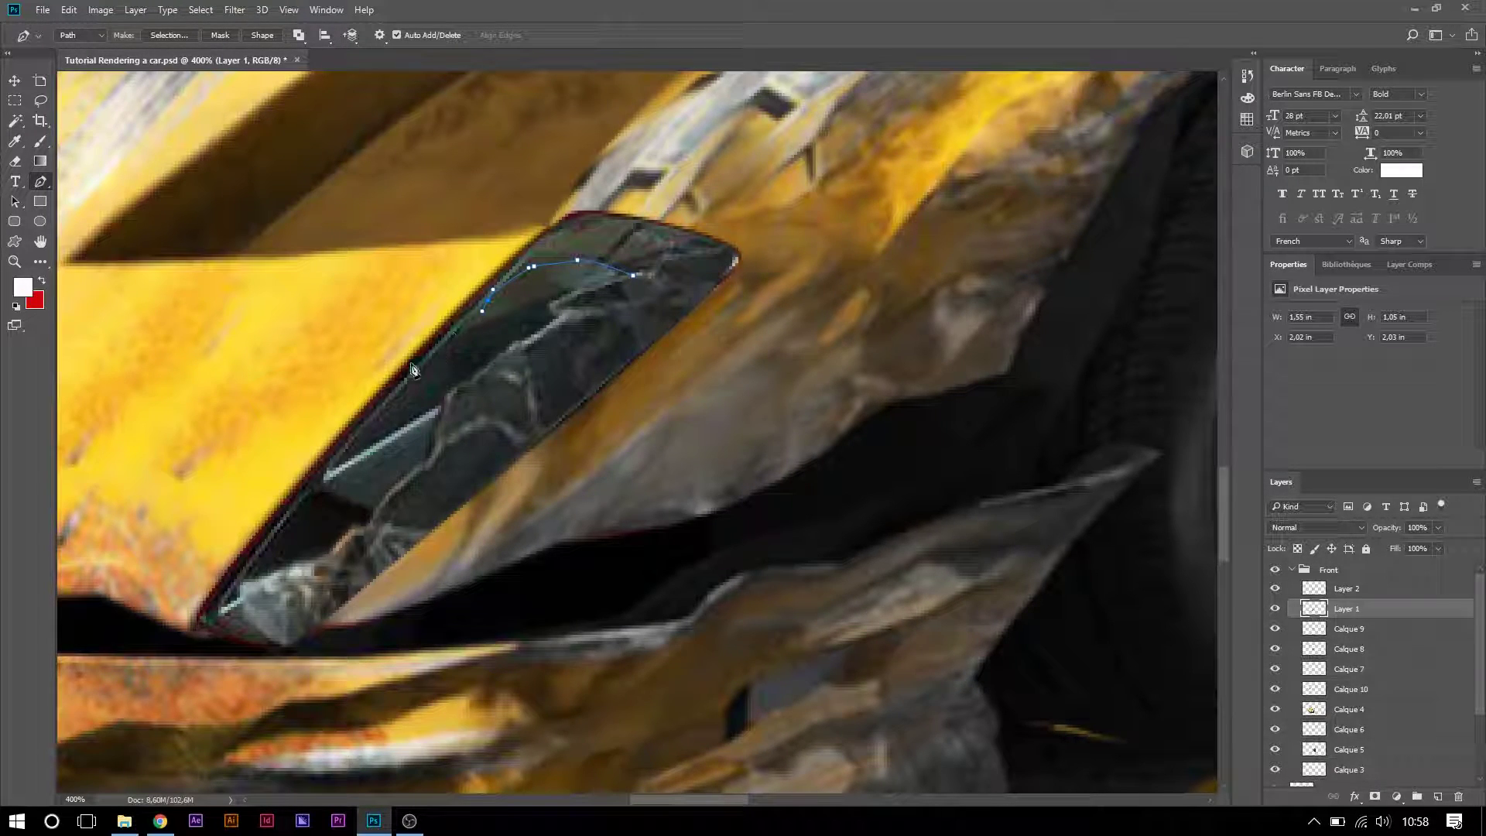
pyautogui.moveTo(633, 276); pyautogui.dragTo(613, 235)
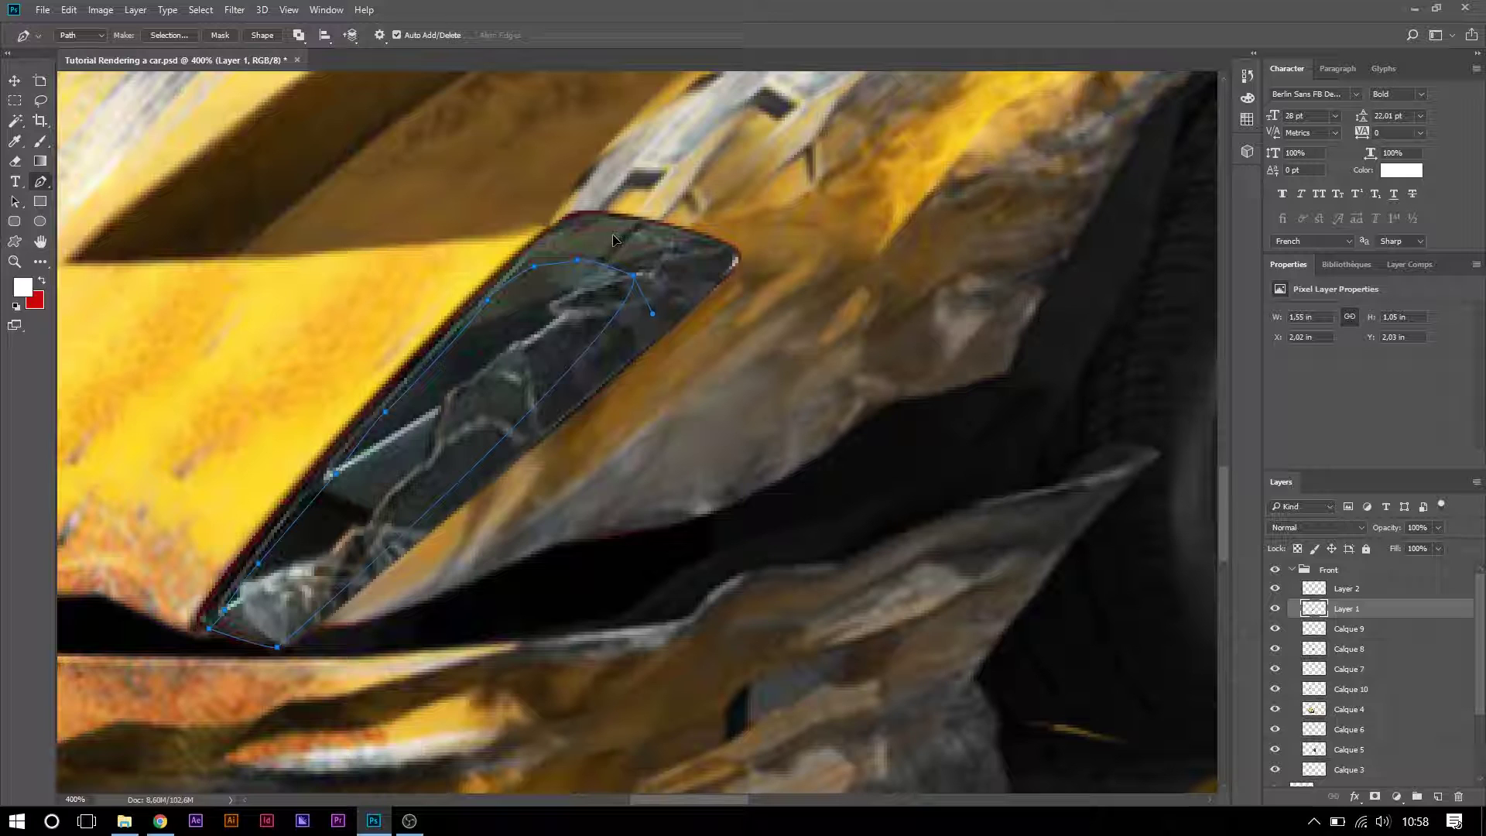
pyautogui.rightClick(555, 336)
pyautogui.click(656, 419)
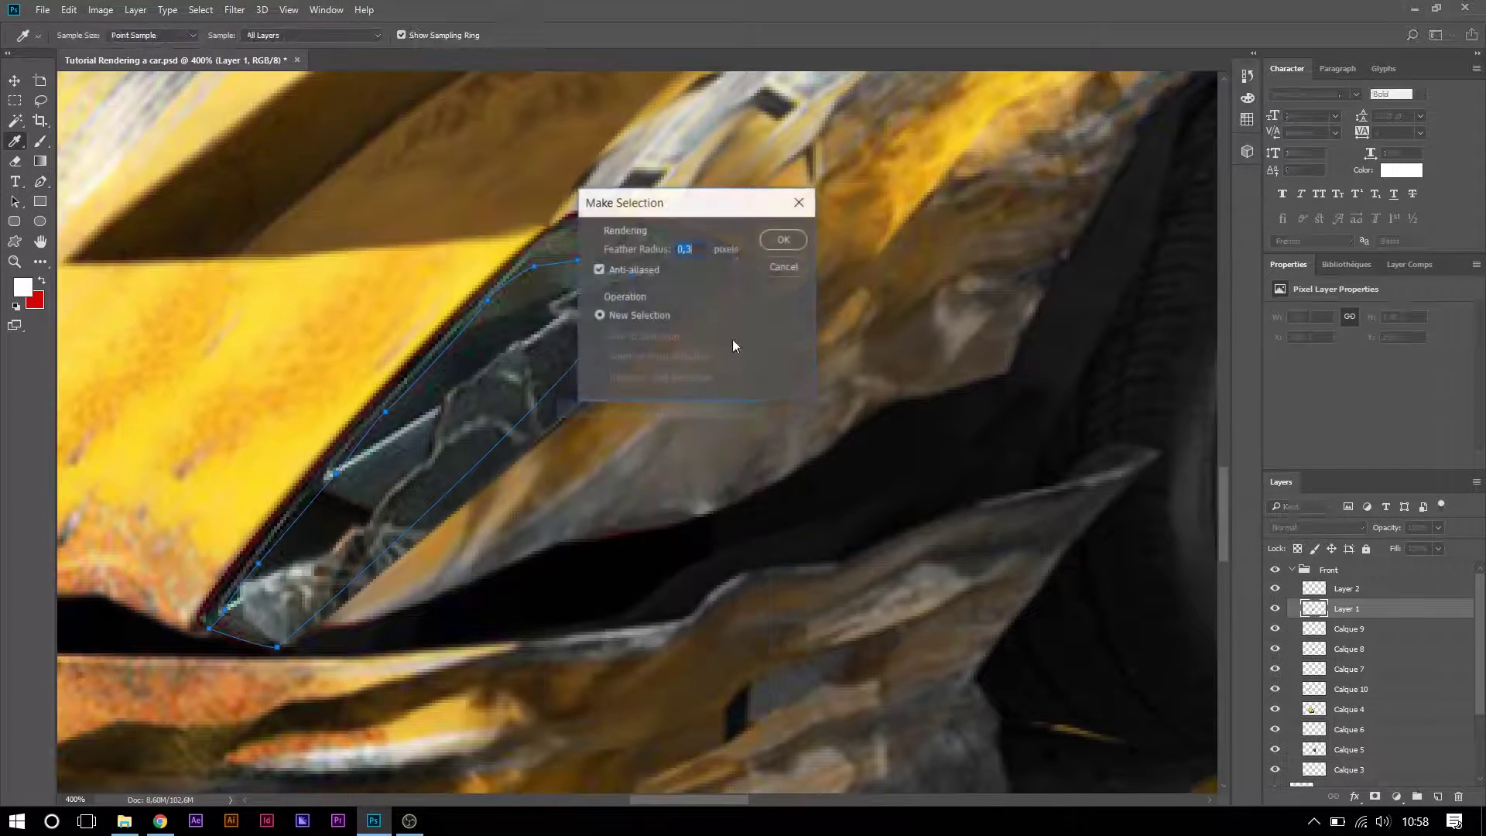
pyautogui.click(784, 241)
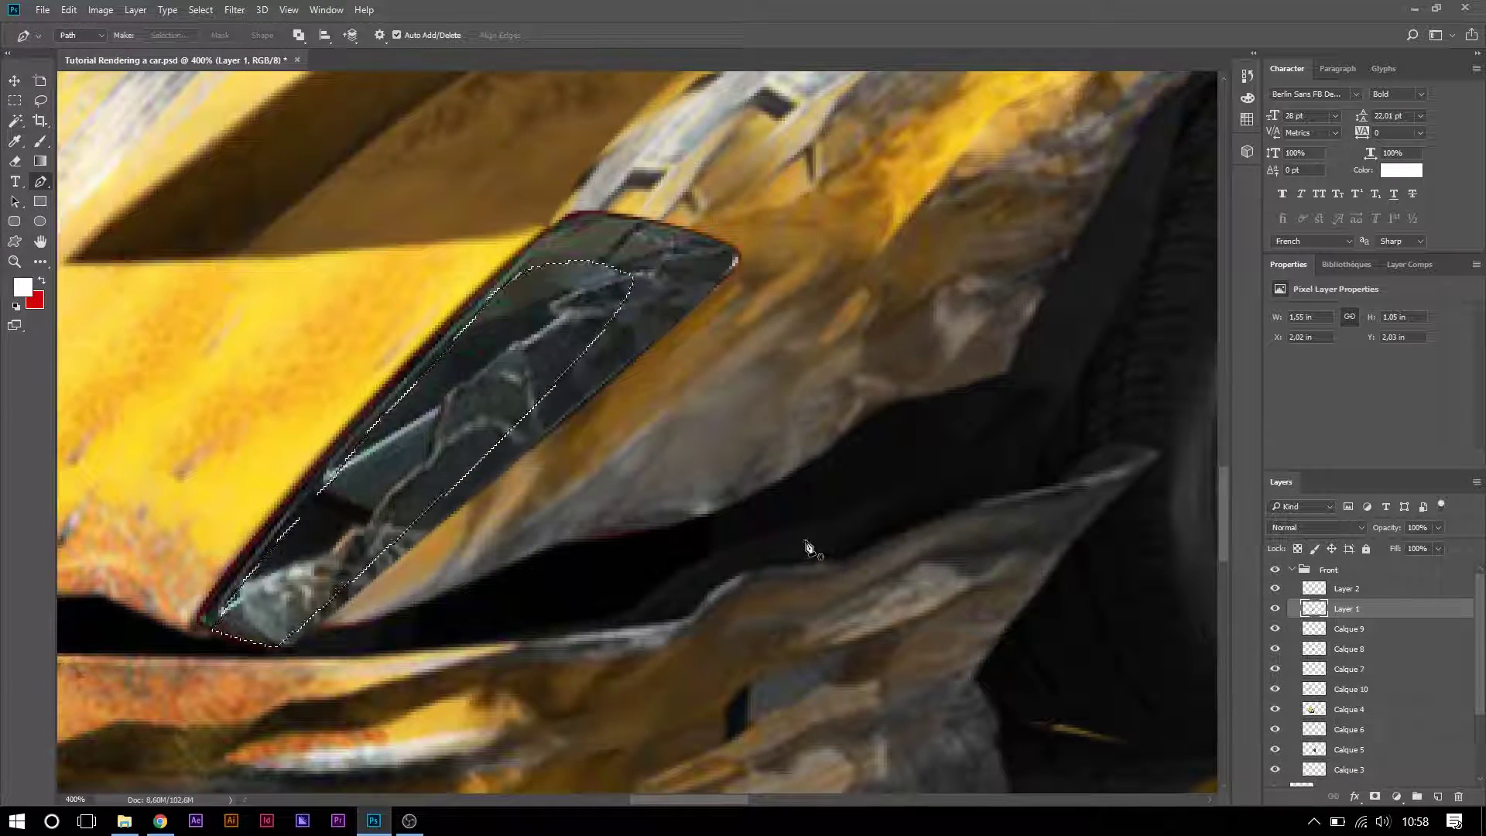
# - Copy the selected inner glass from Layer 1 to a new layer and set its blend mode to Overlay
pyautogui.click(1276, 610)
pyautogui.click(1276, 610)
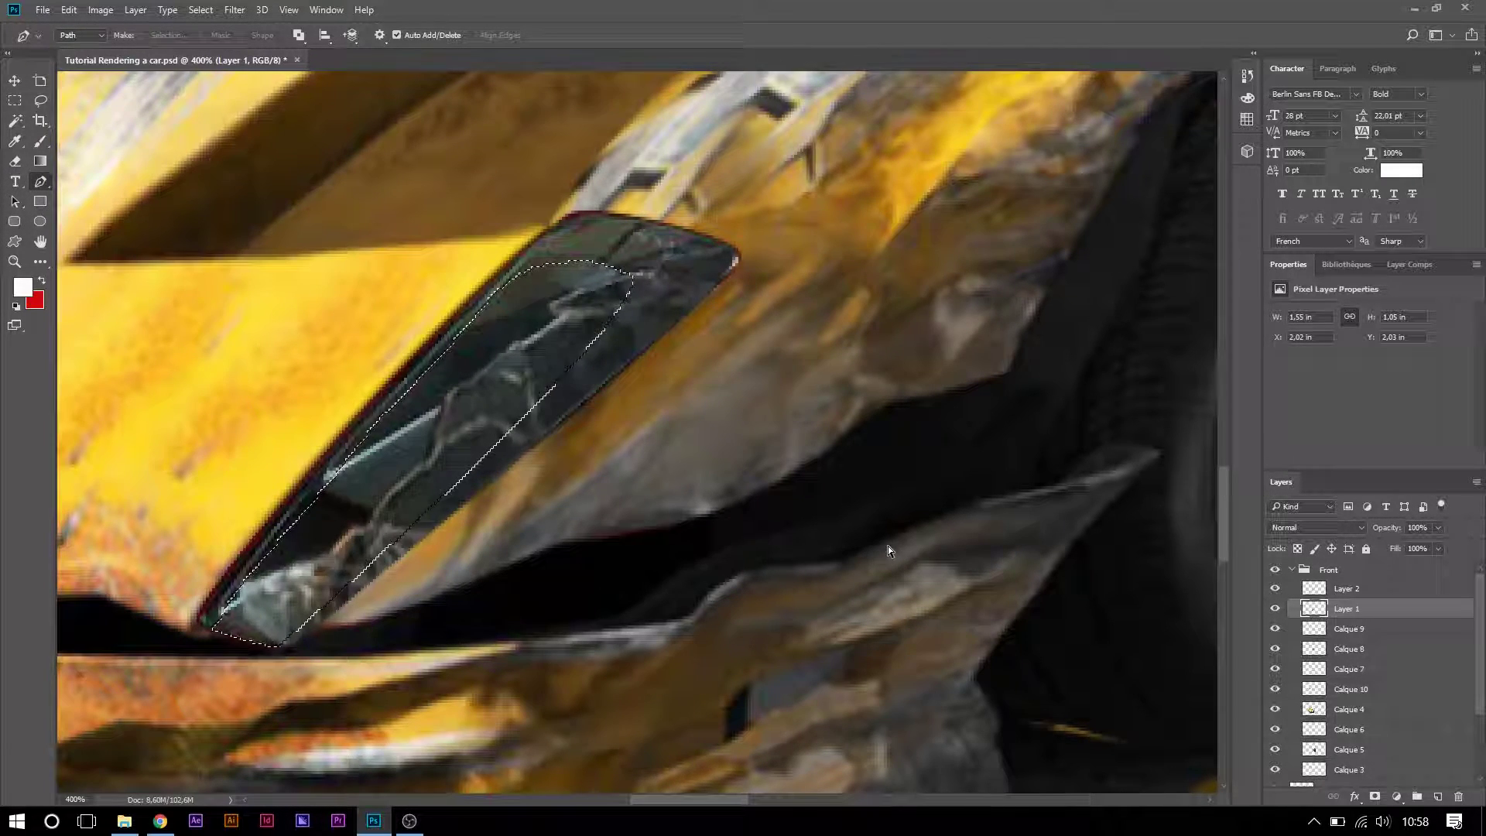
pyautogui.hotkey('ctrl', 'j')
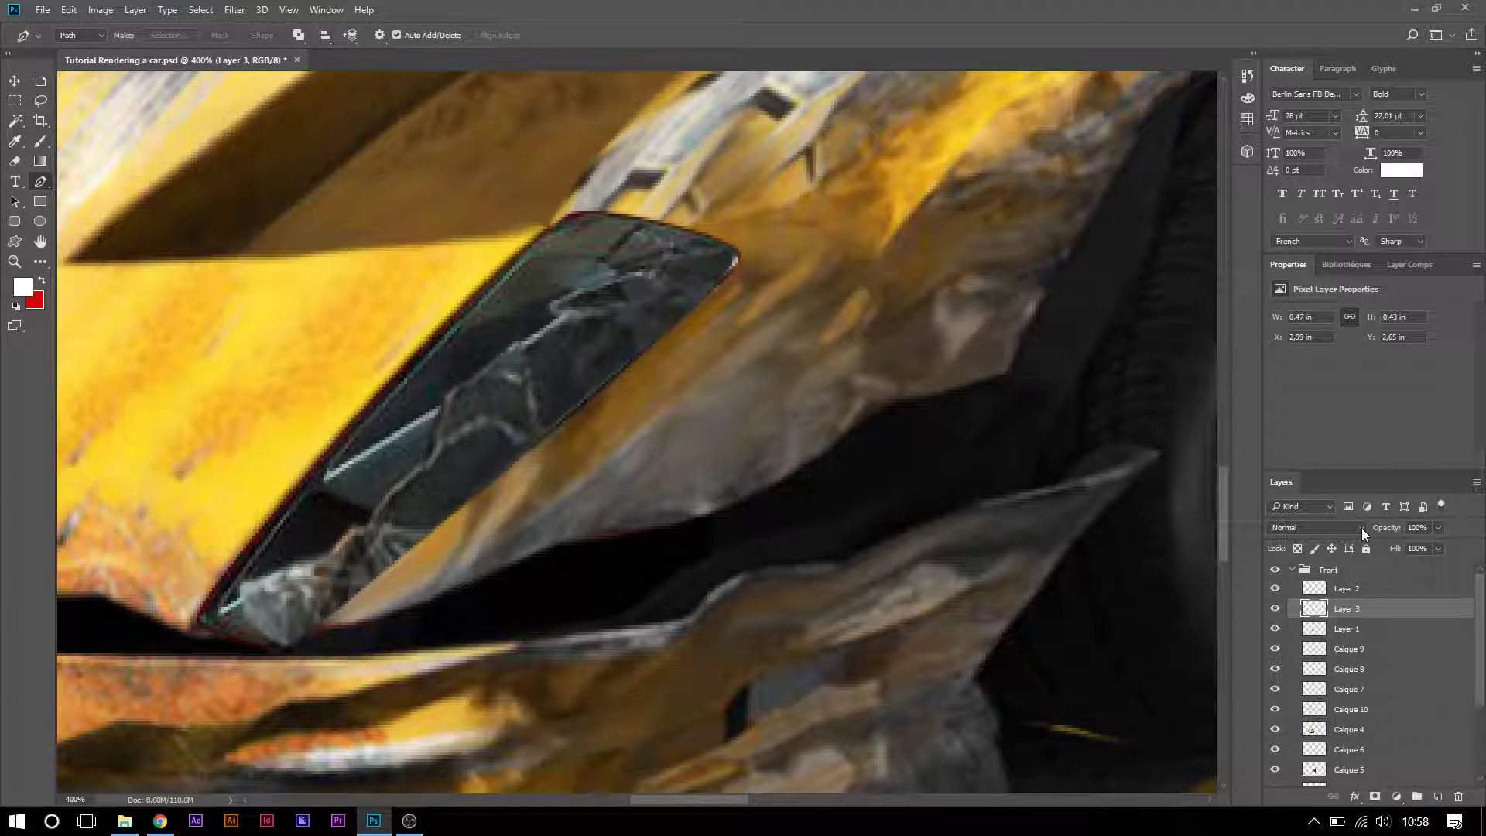
pyautogui.click(1362, 528)
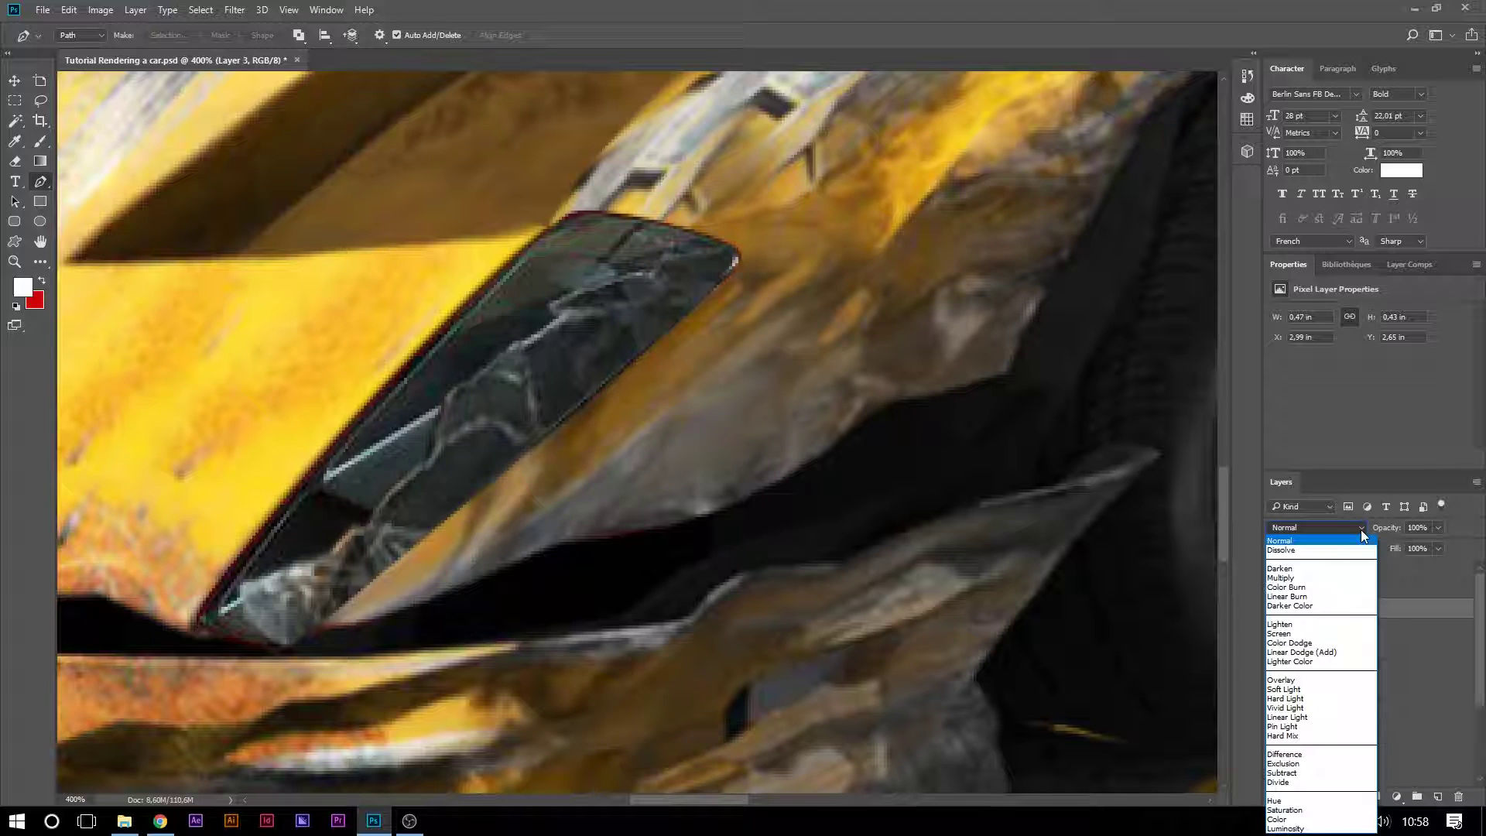
pyautogui.click(1305, 684)
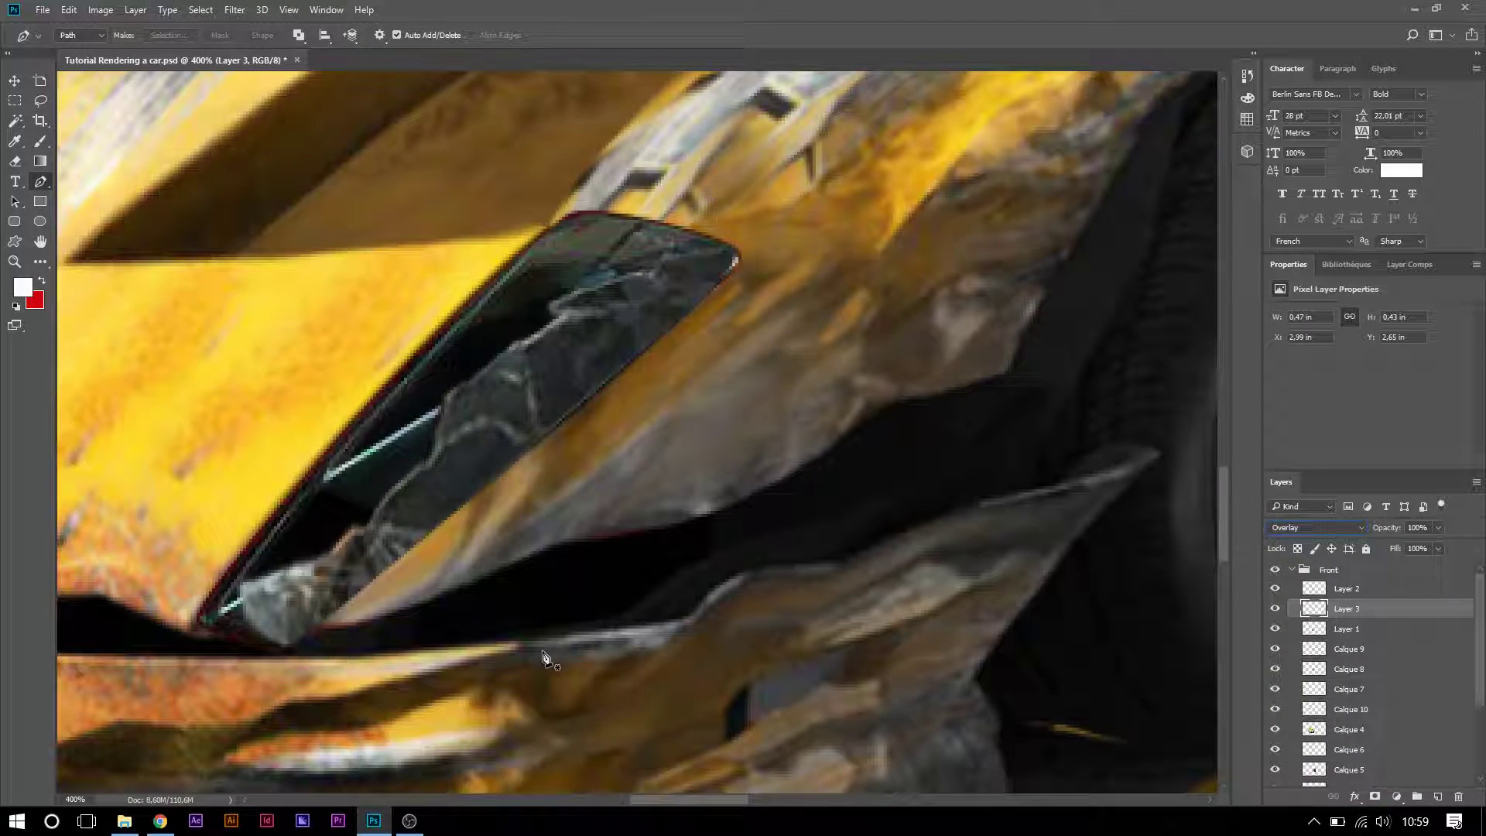
# - Dodge the near headlight's glass on Layer 1 at its upper end, lower end and middle with range Highlights at 50% exposure
pyautogui.hotkey('alt', '[')
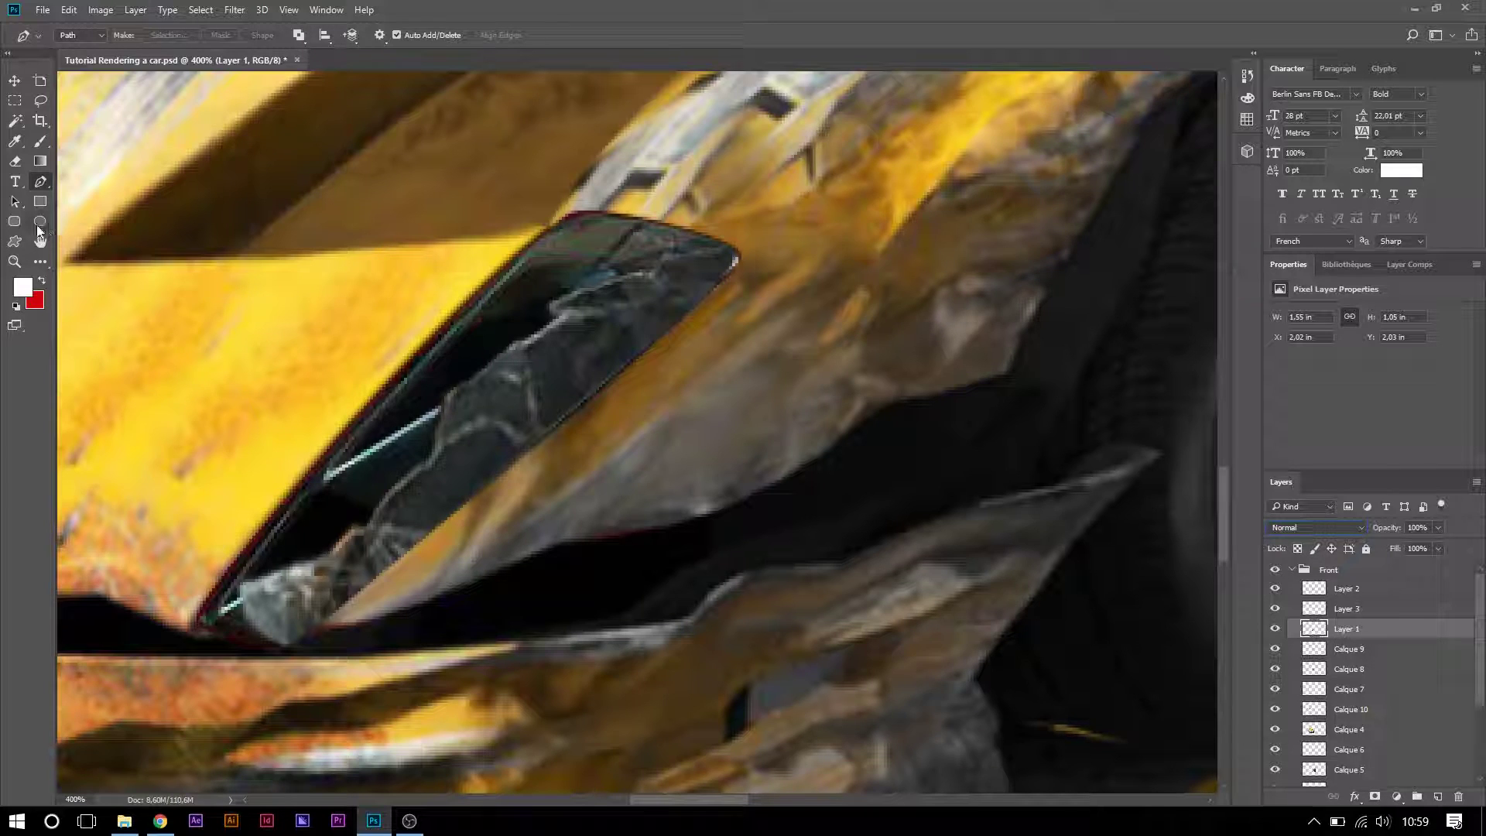
pyautogui.click(41, 263)
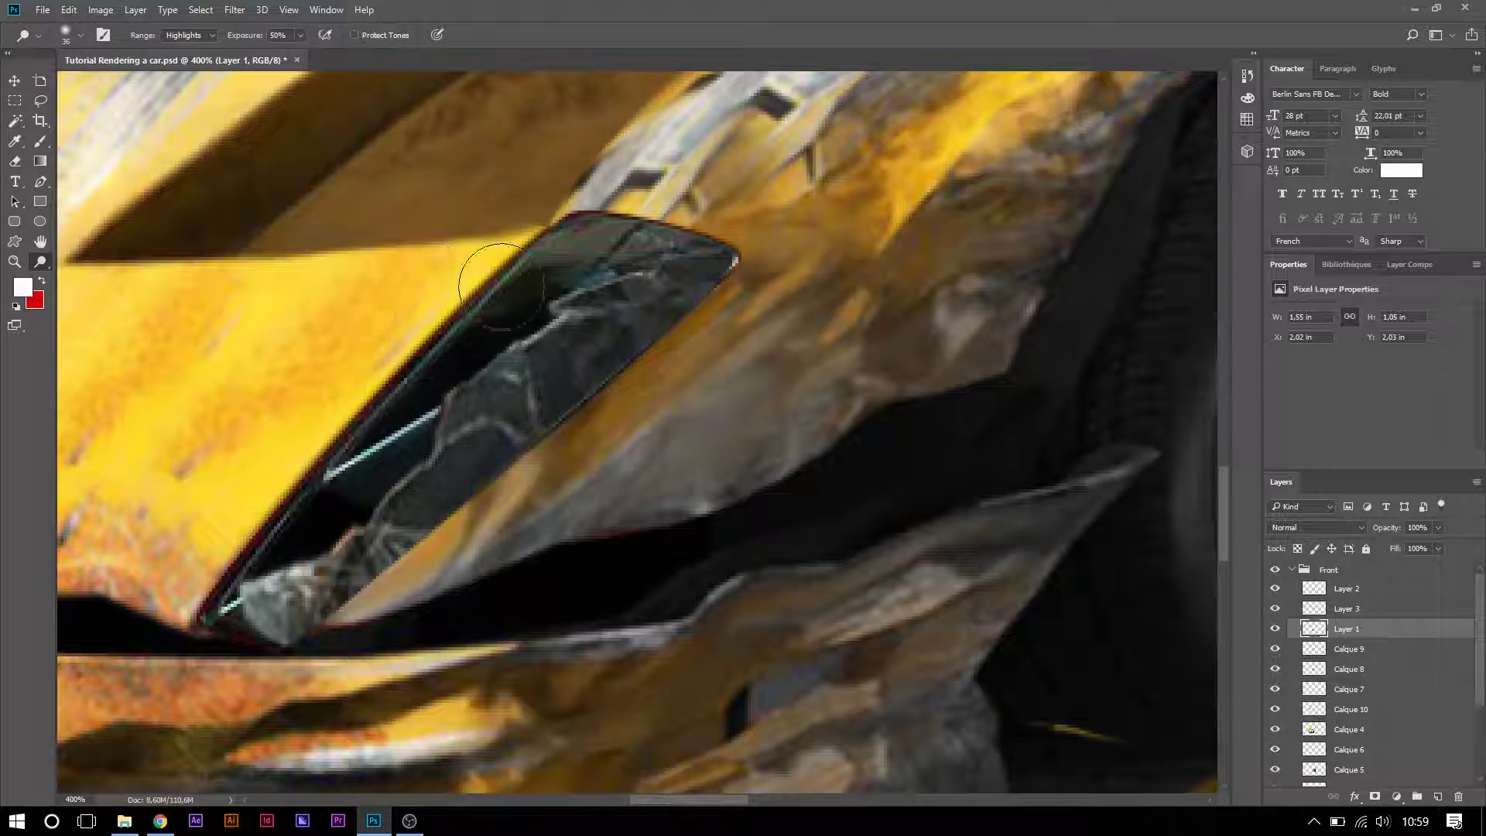
pyautogui.moveTo(665, 265)
pyautogui.mouseDown()
pyautogui.moveTo(516, 295)
pyautogui.moveTo(465, 322)
pyautogui.moveTo(331, 436)
pyautogui.moveTo(211, 569)
pyautogui.moveTo(347, 459)
pyautogui.moveTo(349, 436)
pyautogui.moveTo(496, 272)
pyautogui.moveTo(562, 259)
pyautogui.moveTo(531, 259)
pyautogui.mouseUp()
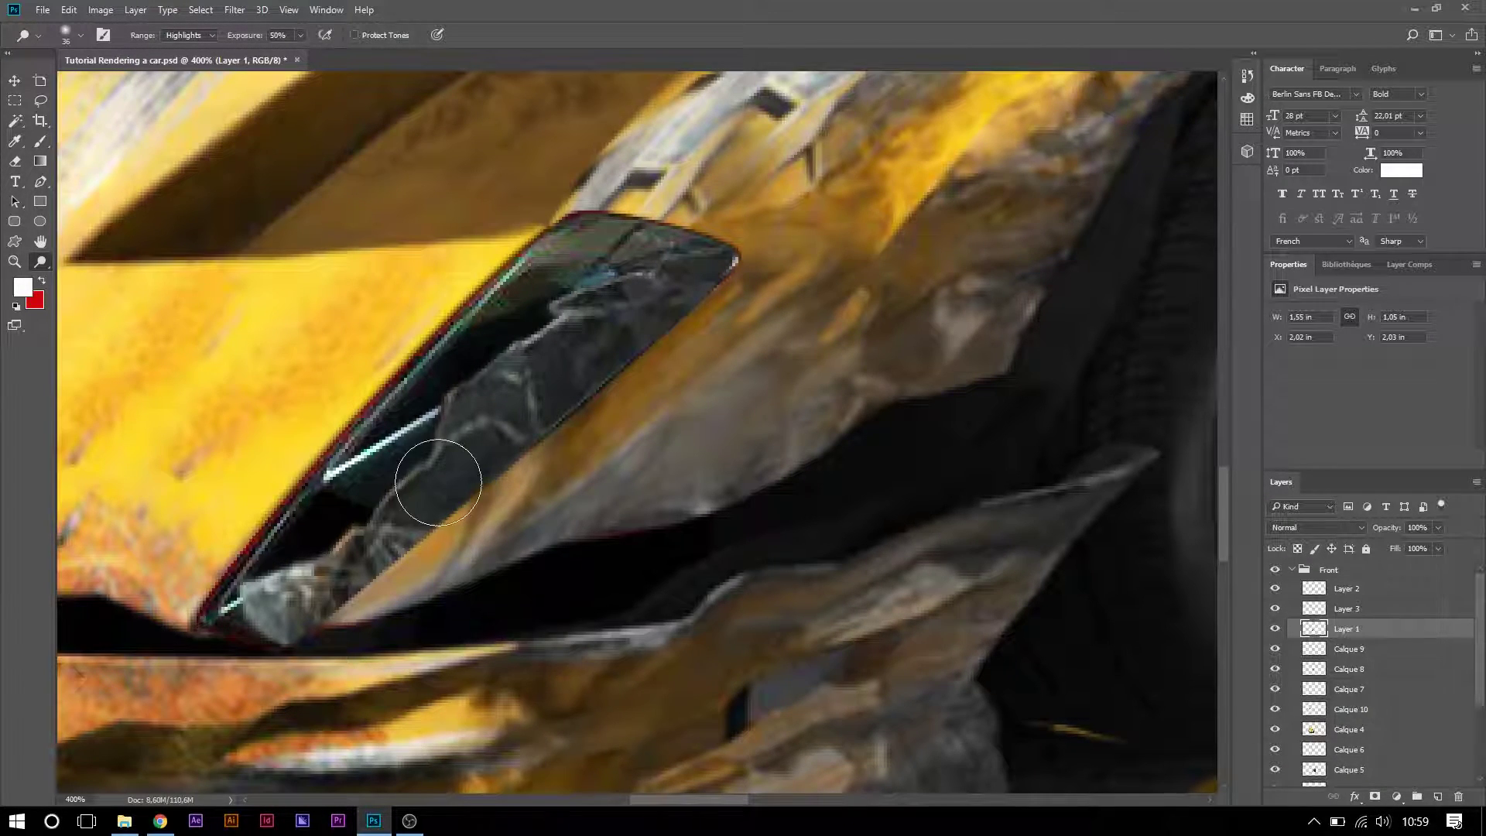
pyautogui.moveTo(344, 602); pyautogui.dragTo(292, 617)
pyautogui.moveTo(545, 325); pyautogui.dragTo(510, 345)
# - Dodge the cracked glass on Layer 2 along its length with range Highlights at 50% exposure, then activate the Burn tool
pyautogui.click(1275, 590)
pyautogui.click(1275, 590)
pyautogui.click(1347, 589)
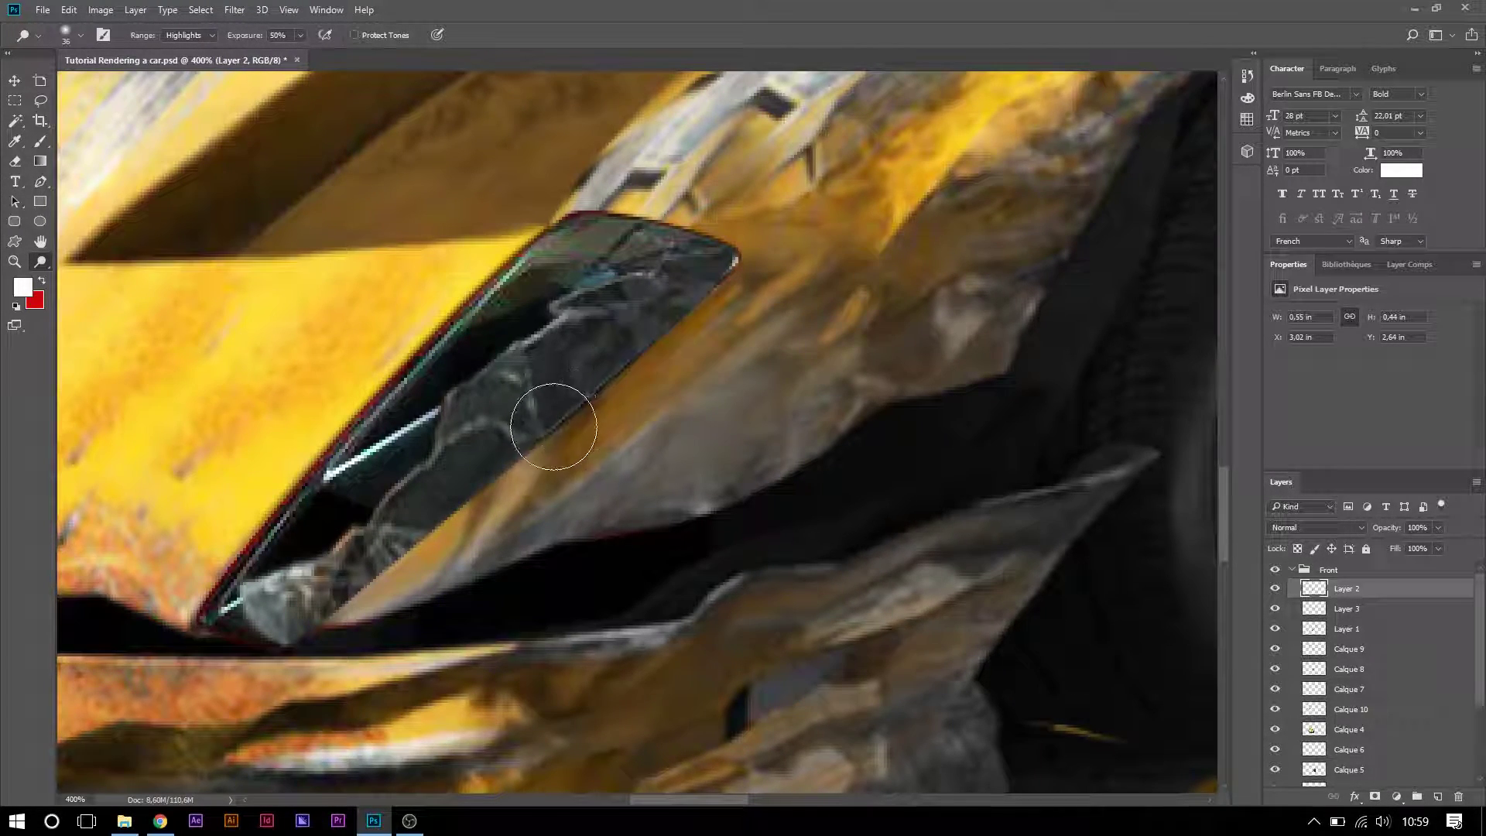
pyautogui.moveTo(696, 257)
pyautogui.mouseDown()
pyautogui.moveTo(568, 295)
pyautogui.moveTo(422, 429)
pyautogui.moveTo(395, 480)
pyautogui.moveTo(329, 524)
pyautogui.mouseUp()
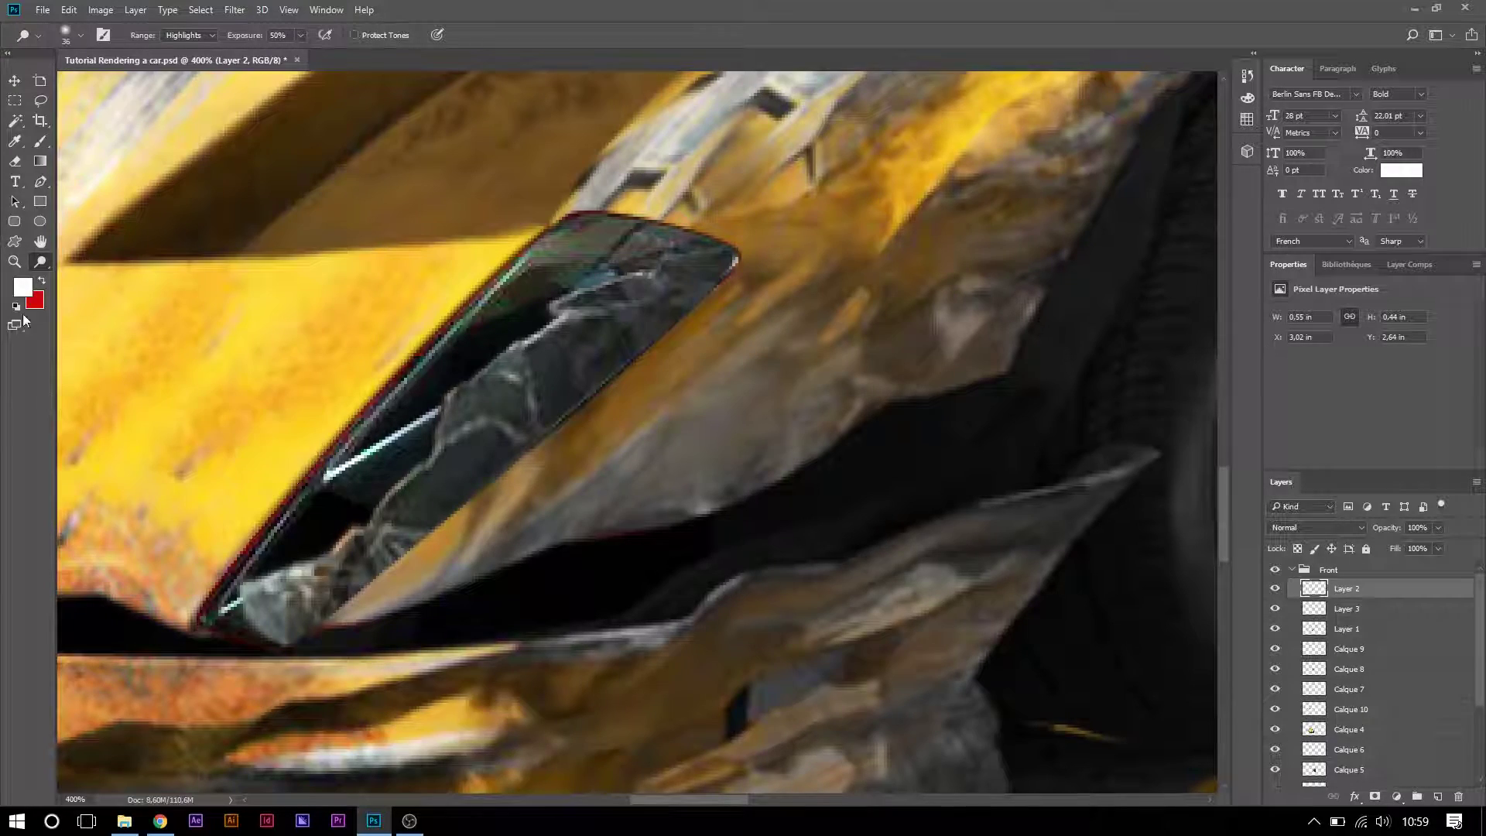
pyautogui.rightClick(35, 263)
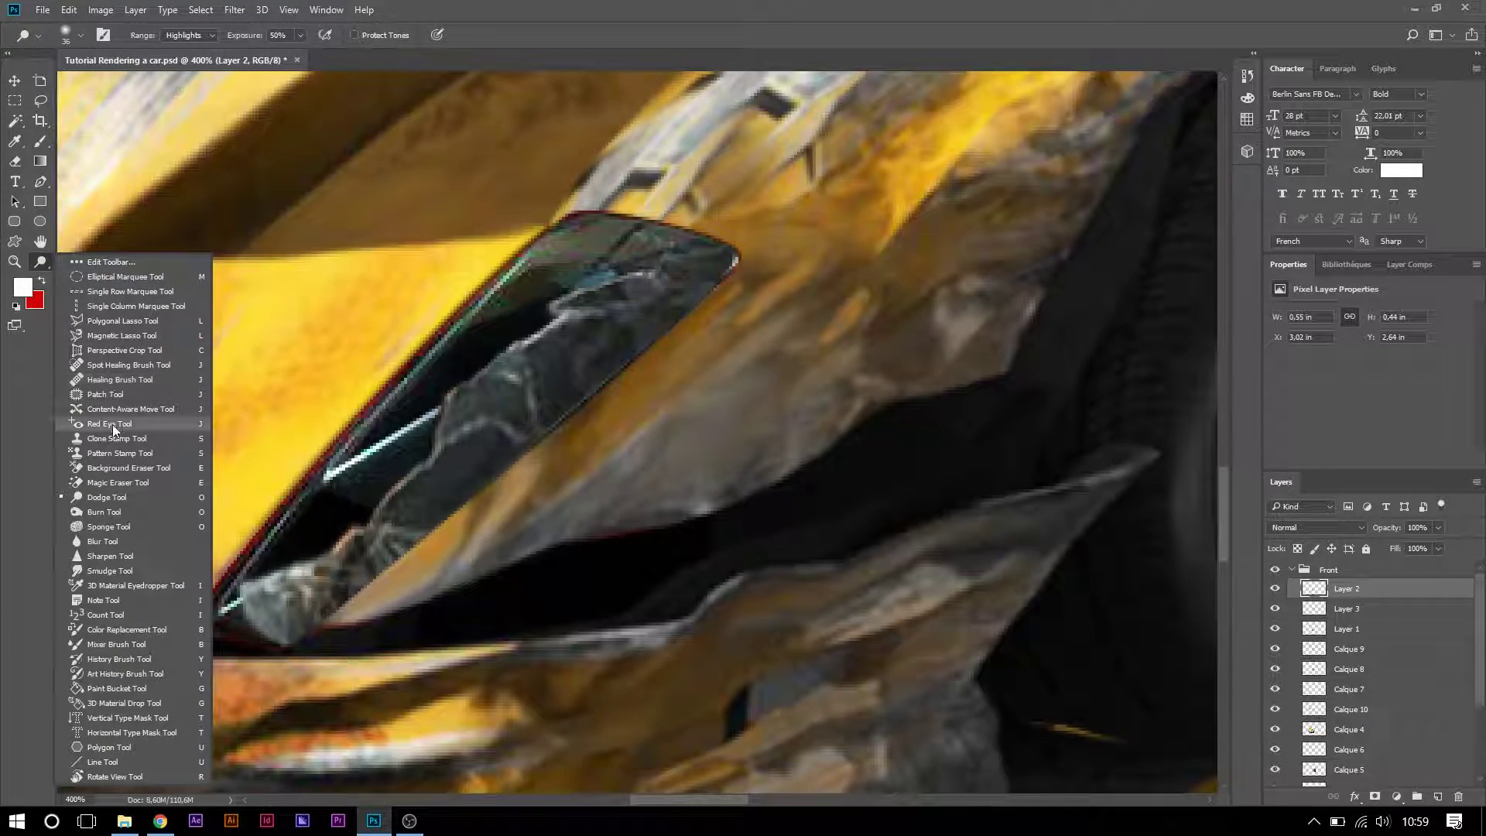
pyautogui.click(113, 511)
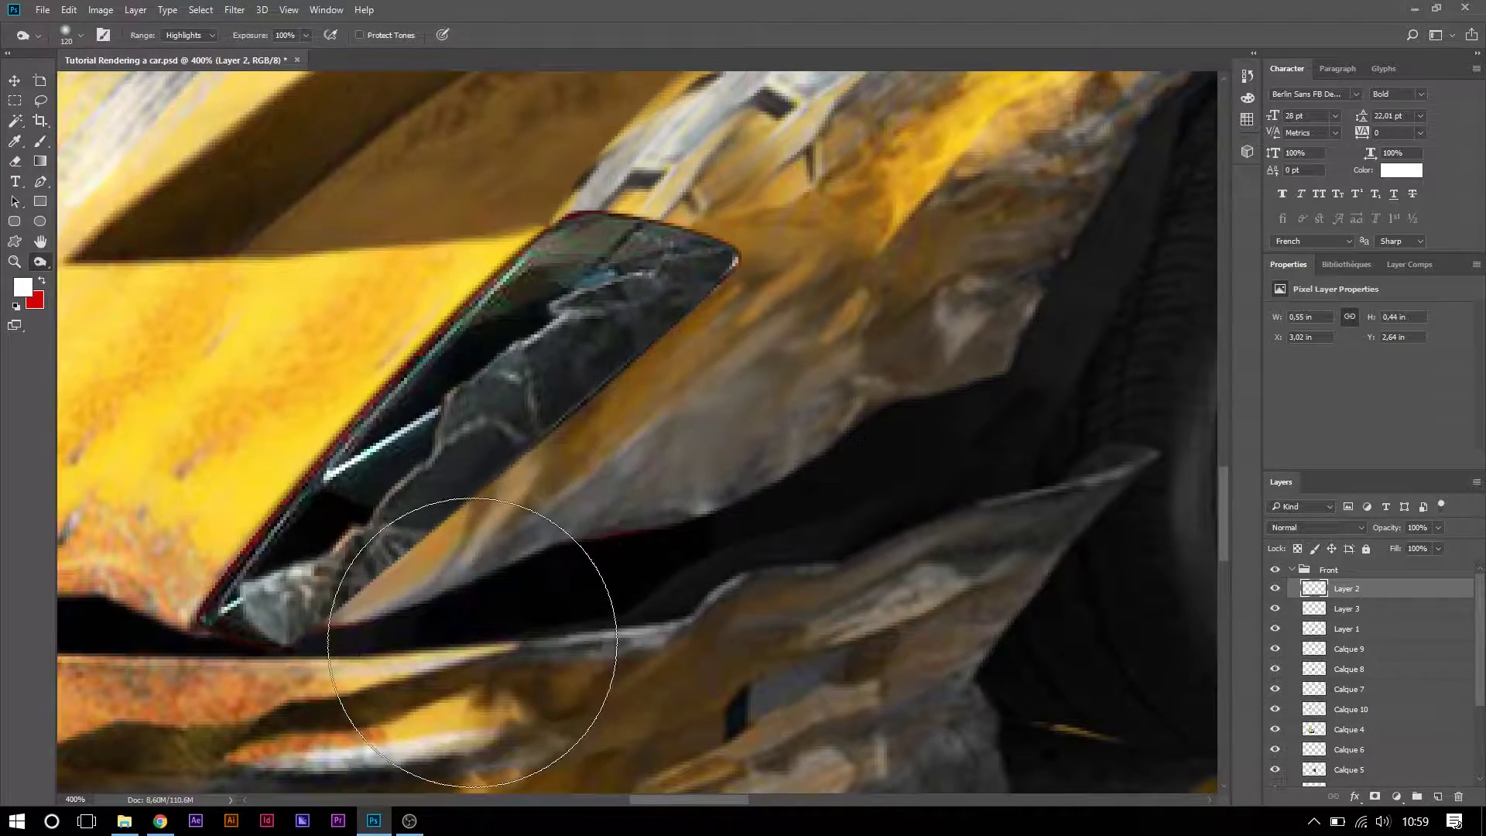
# - With Layer 2 hidden, trace a closed Pen path along the near headlight's lower edge and around the bodywork outside it
pyautogui.click(1276, 589)
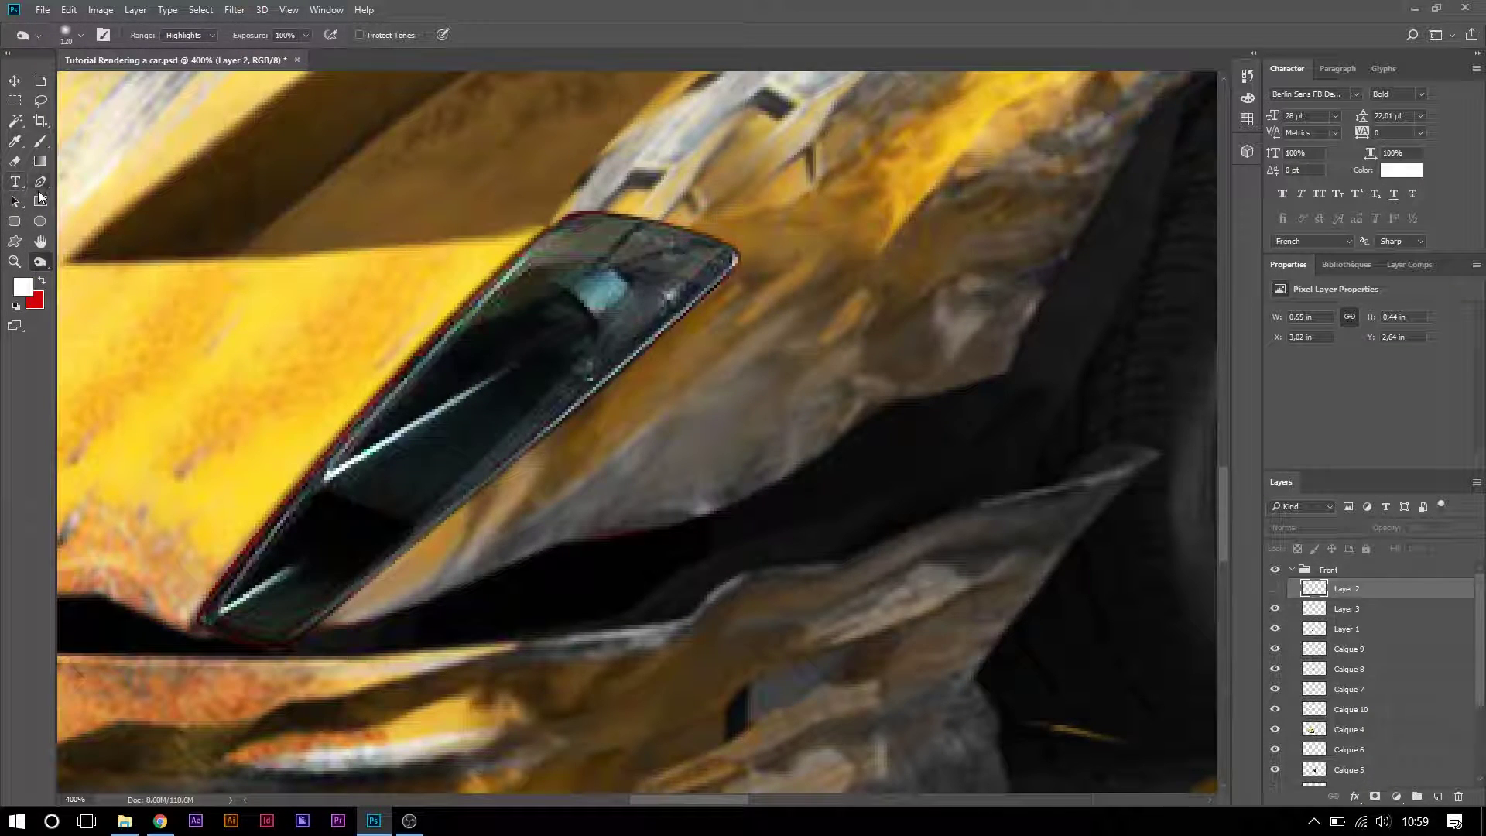
pyautogui.click(41, 182)
pyautogui.click(734, 262)
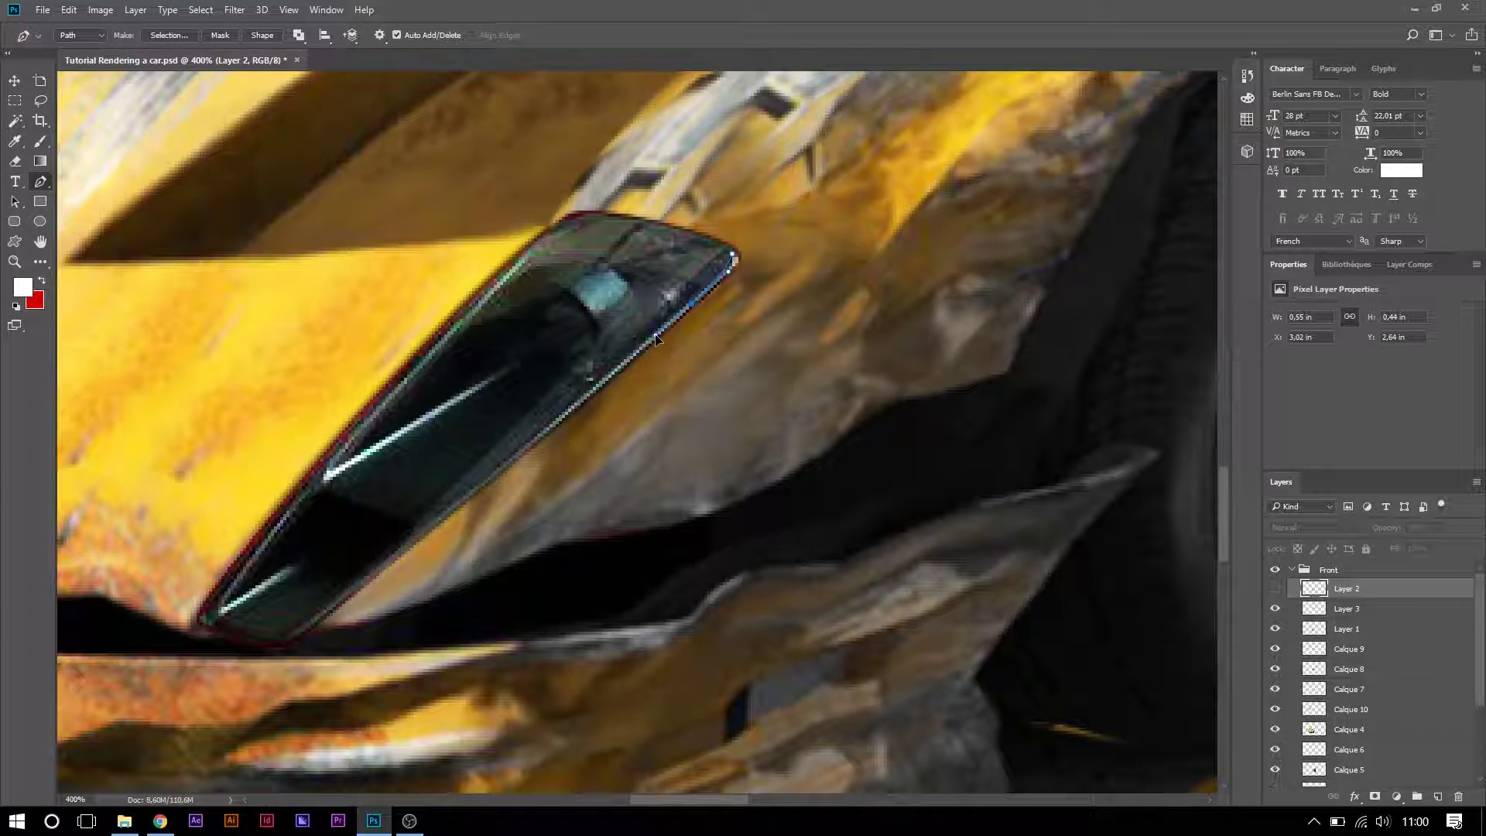
pyautogui.moveTo(398, 549); pyautogui.dragTo(380, 558)
pyautogui.moveTo(277, 638); pyautogui.dragTo(267, 640)
pyautogui.moveTo(268, 696); pyautogui.dragTo(464, 713)
pyautogui.moveTo(797, 620); pyautogui.dragTo(931, 339)
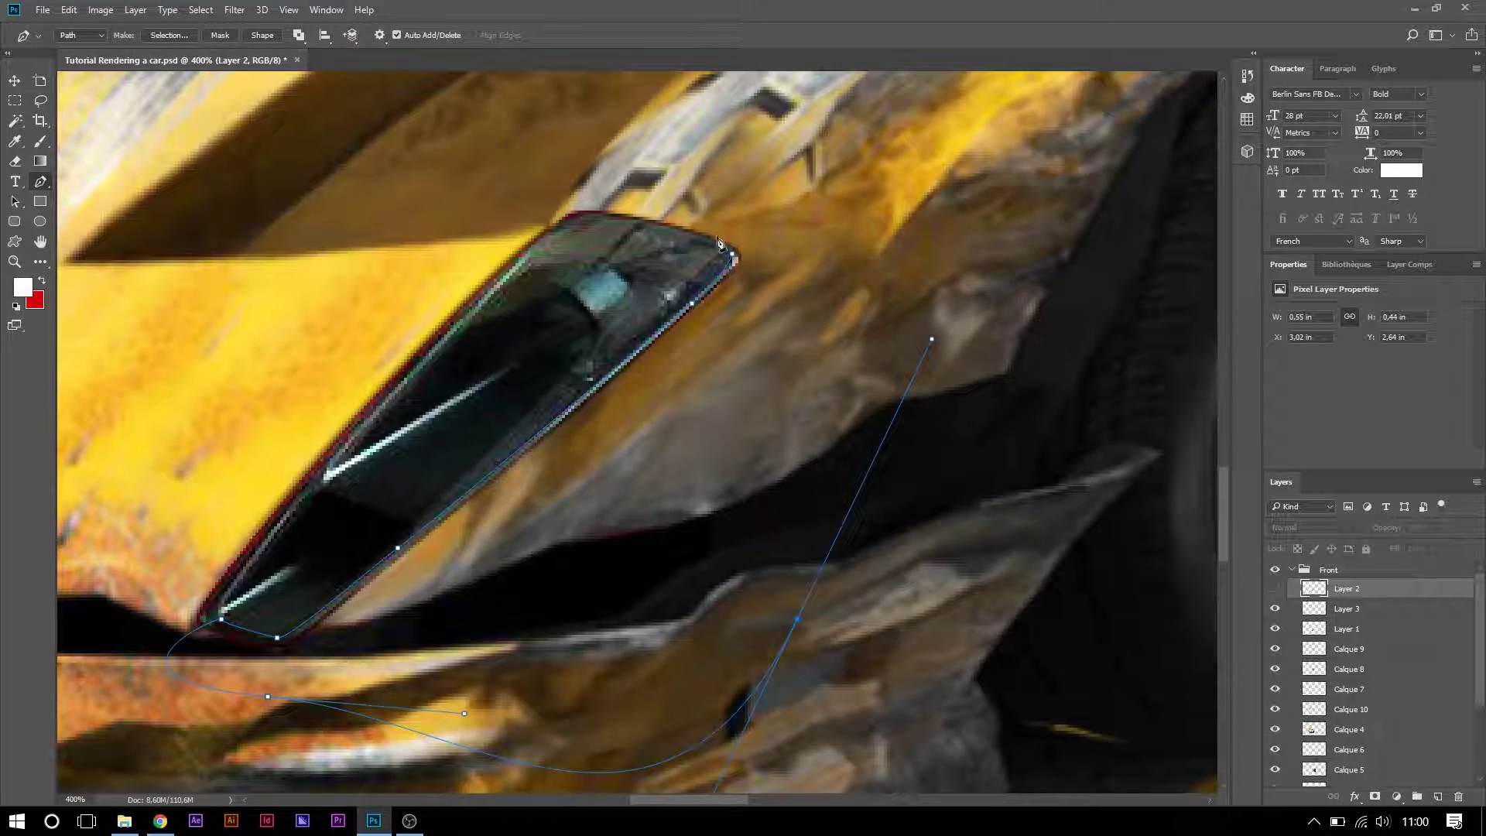
pyautogui.moveTo(734, 261); pyautogui.dragTo(744, 419)
# - Convert the path to a selection with a 0.3-pixel feather, show Layer 2, and delete its cracked glass beyond the headlight's lower edge
pyautogui.rightClick(745, 420)
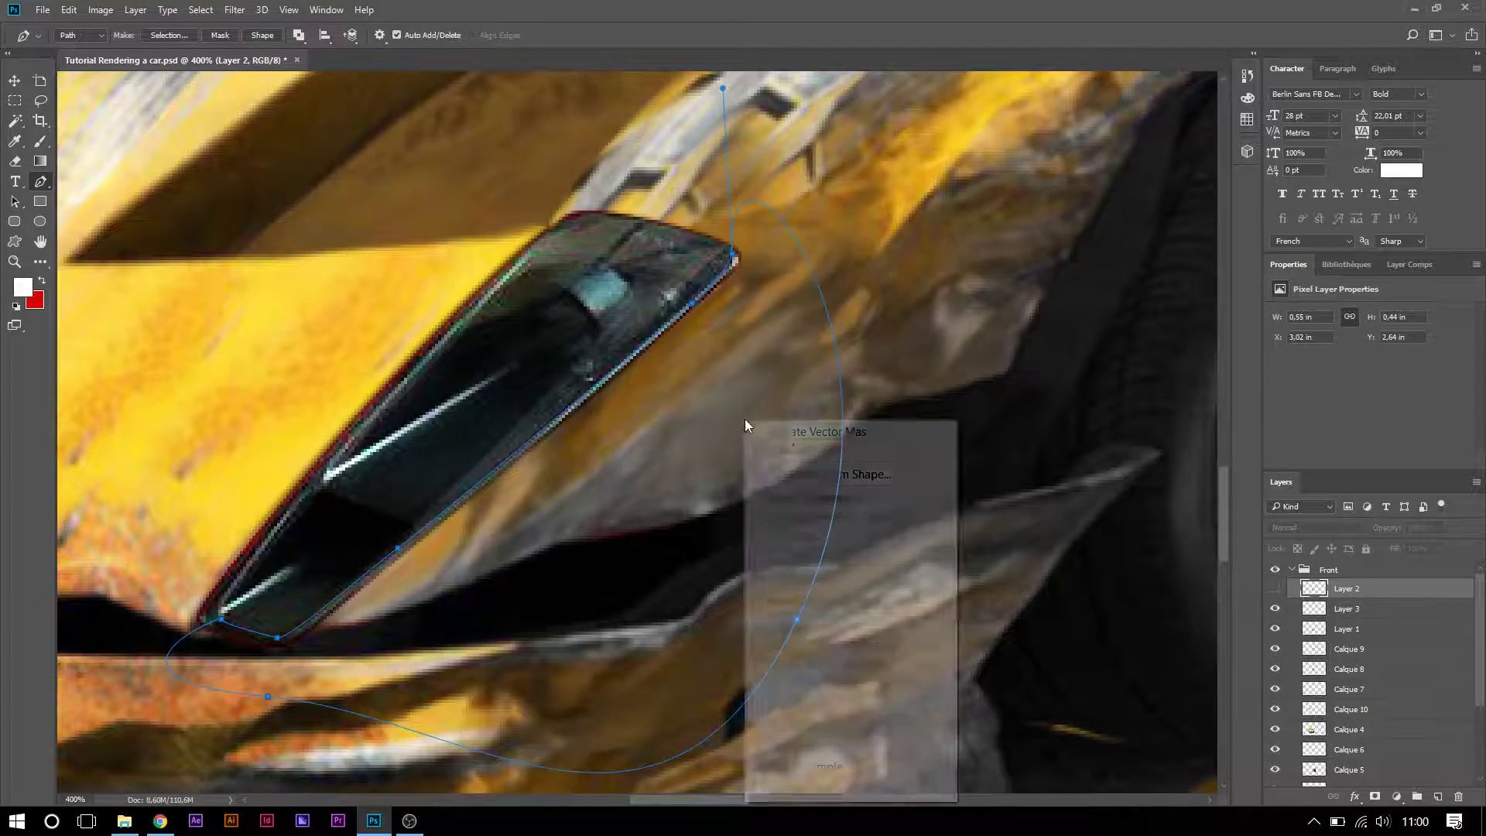
pyautogui.click(847, 498)
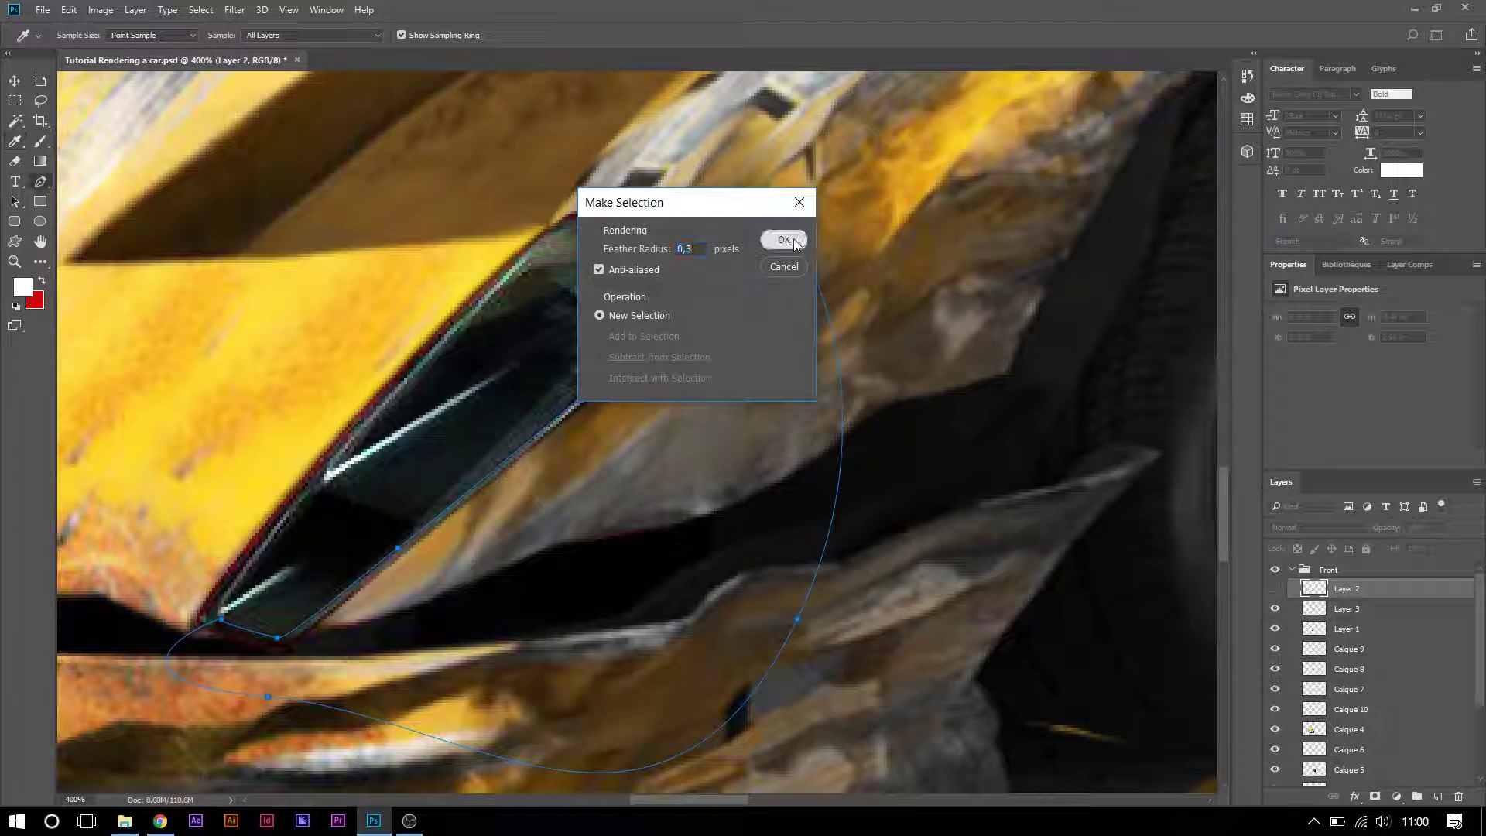
pyautogui.click(793, 238)
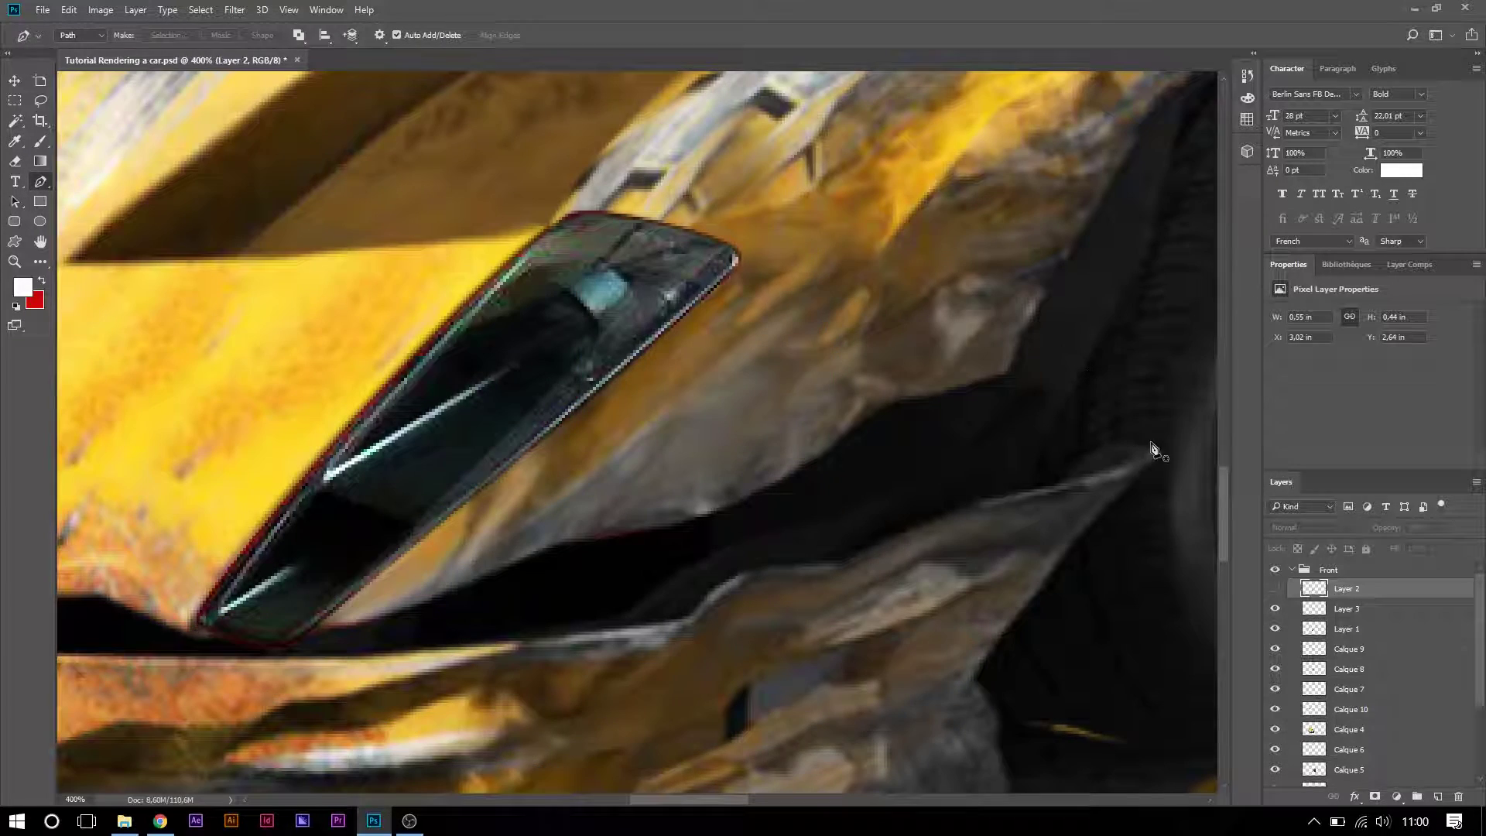
pyautogui.click(1275, 590)
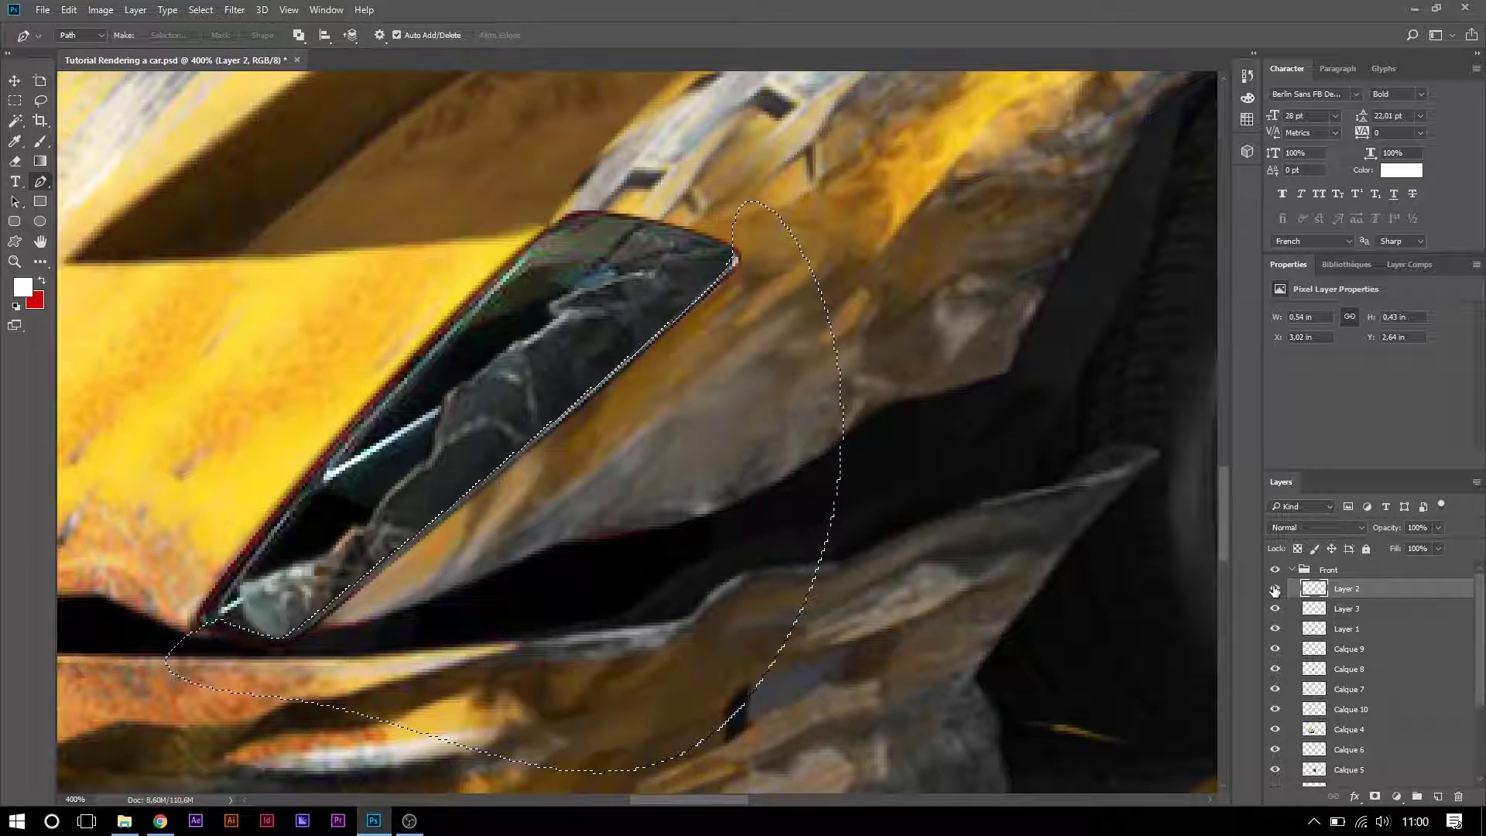
pyautogui.hotkey('ctrl', 'd')
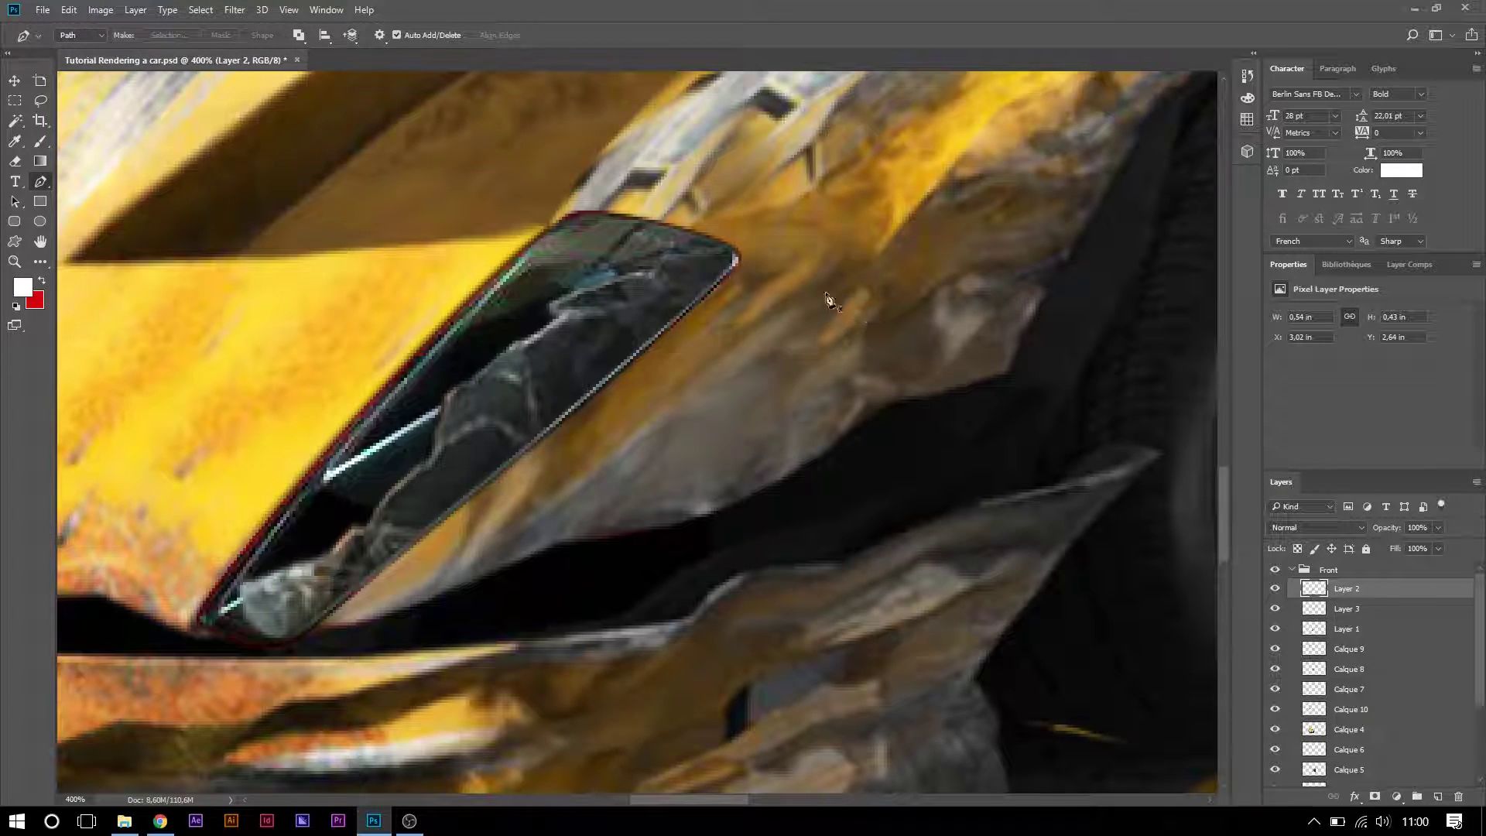
# - Fit the whole image on screen, collapse and hide the Front group, and hide Calque 2 so the yellow car on Calque 1 is shown
pyautogui.click(21, 266)
pyautogui.rightClick(482, 280)
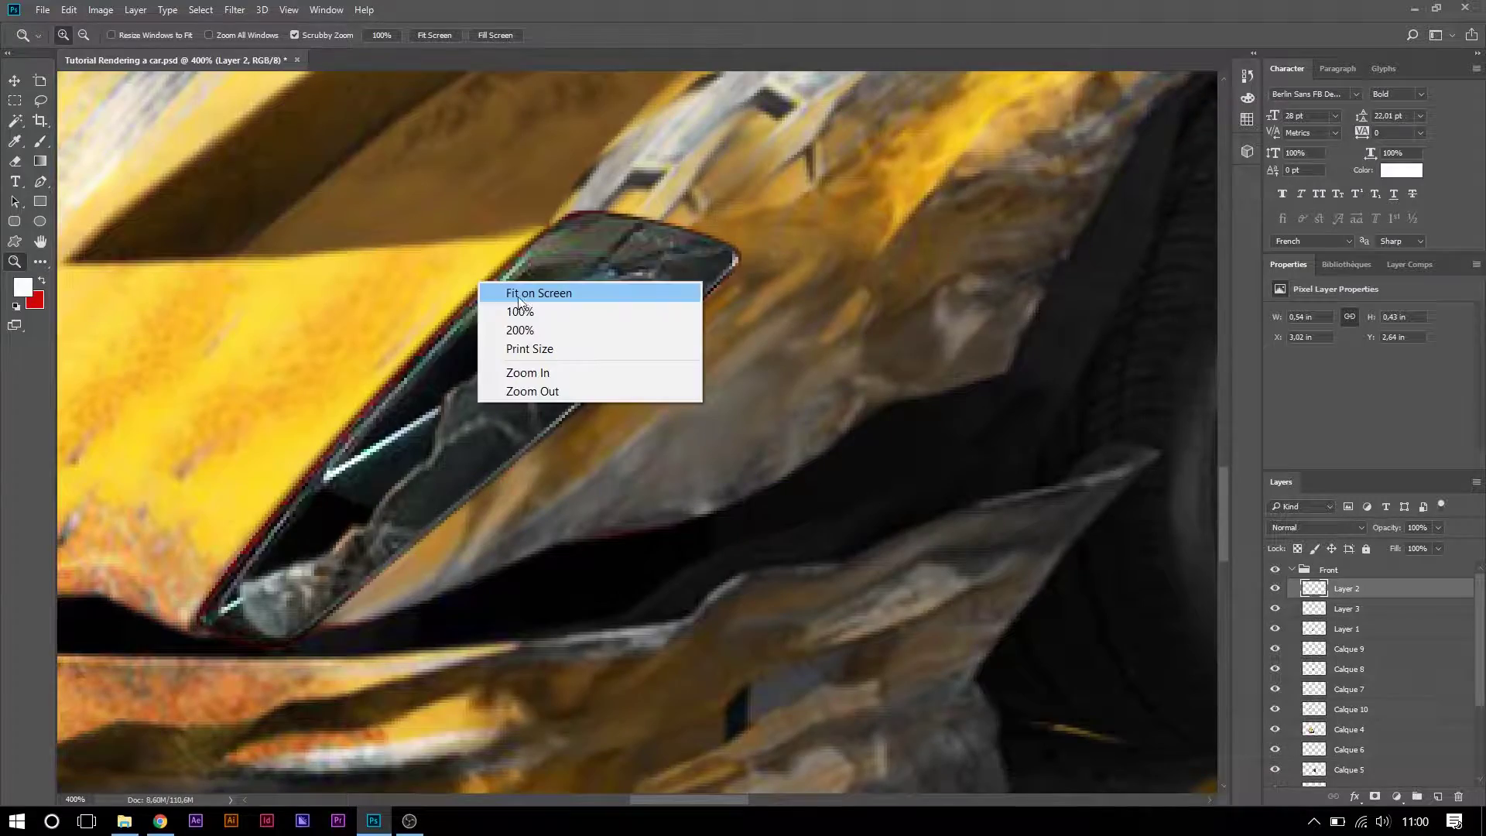
pyautogui.click(542, 293)
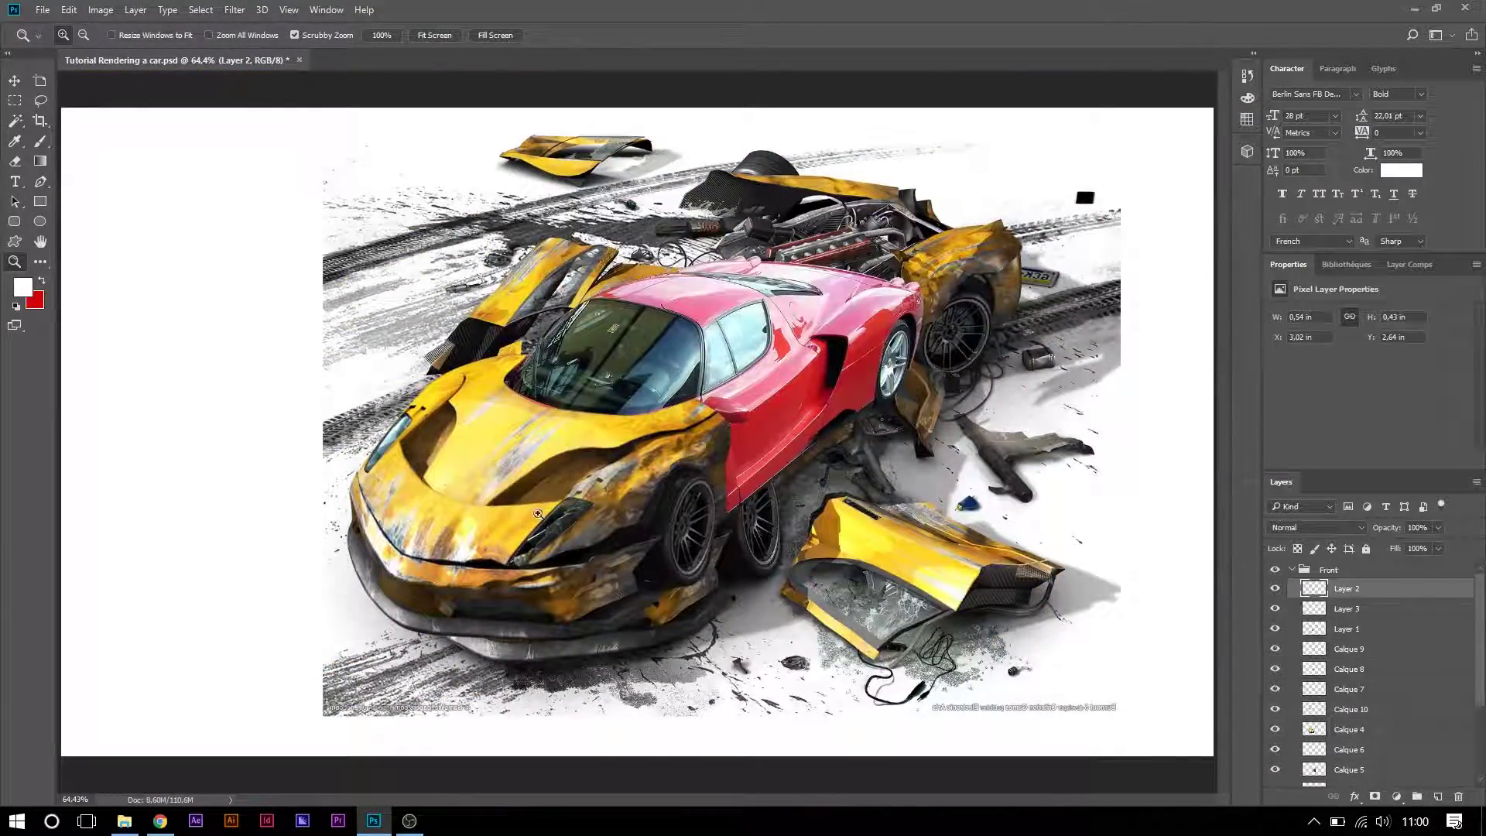
pyautogui.scroll(-5, 1276, 716)
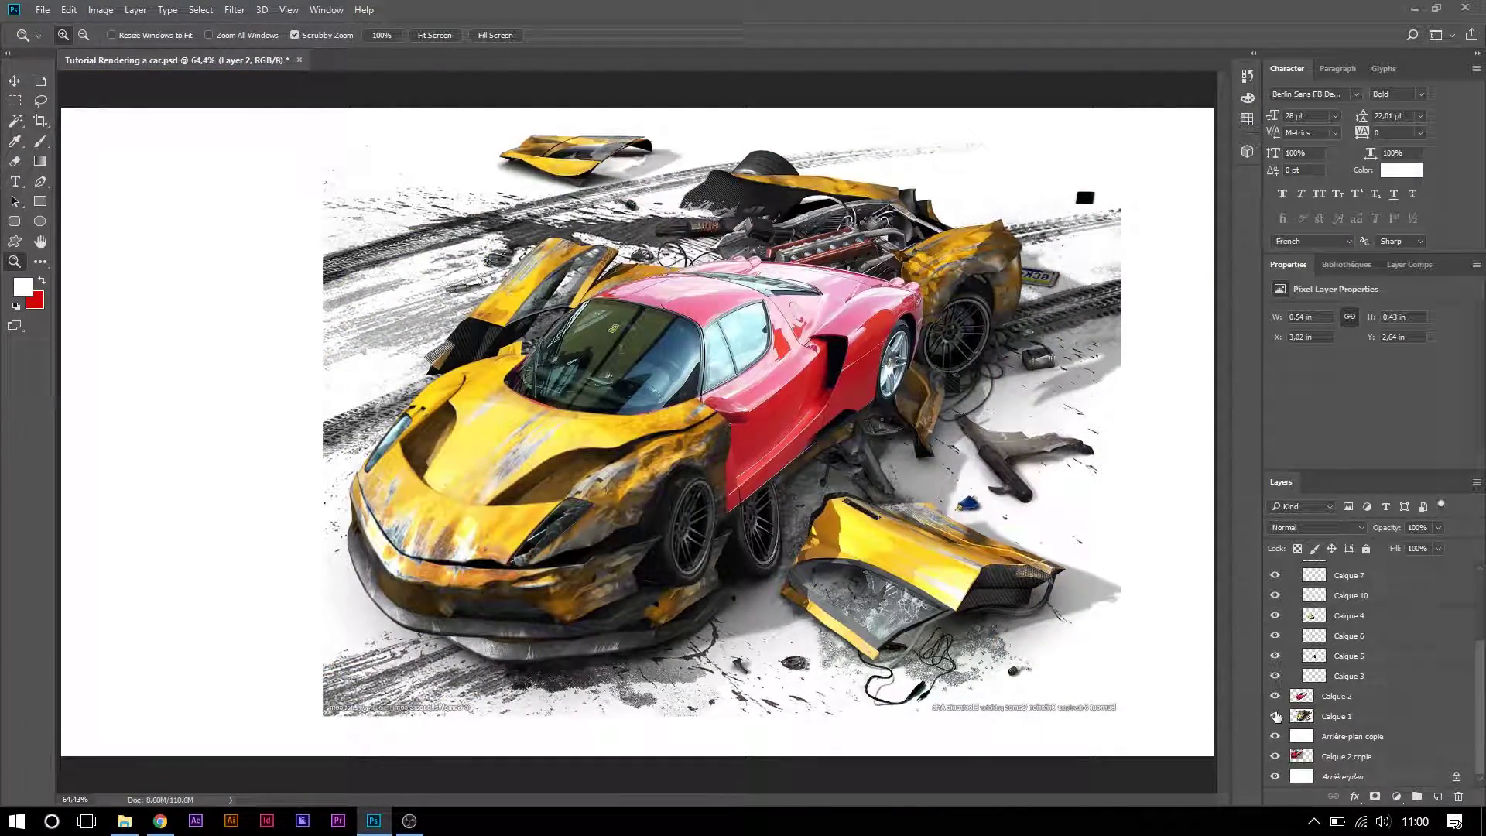
pyautogui.click(1277, 716)
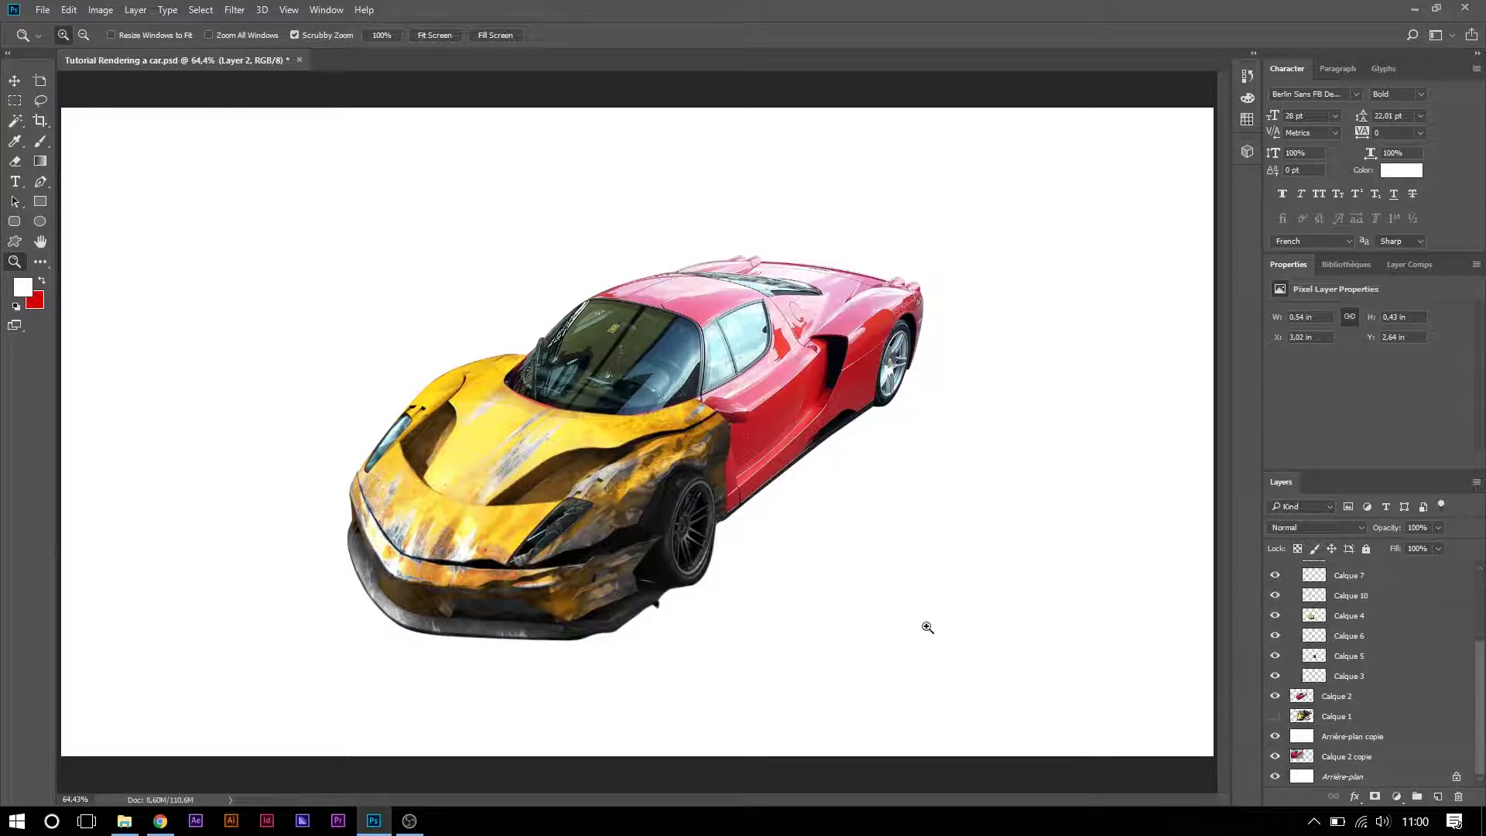
pyautogui.moveTo(1275, 589); pyautogui.dragTo(1275, 571)
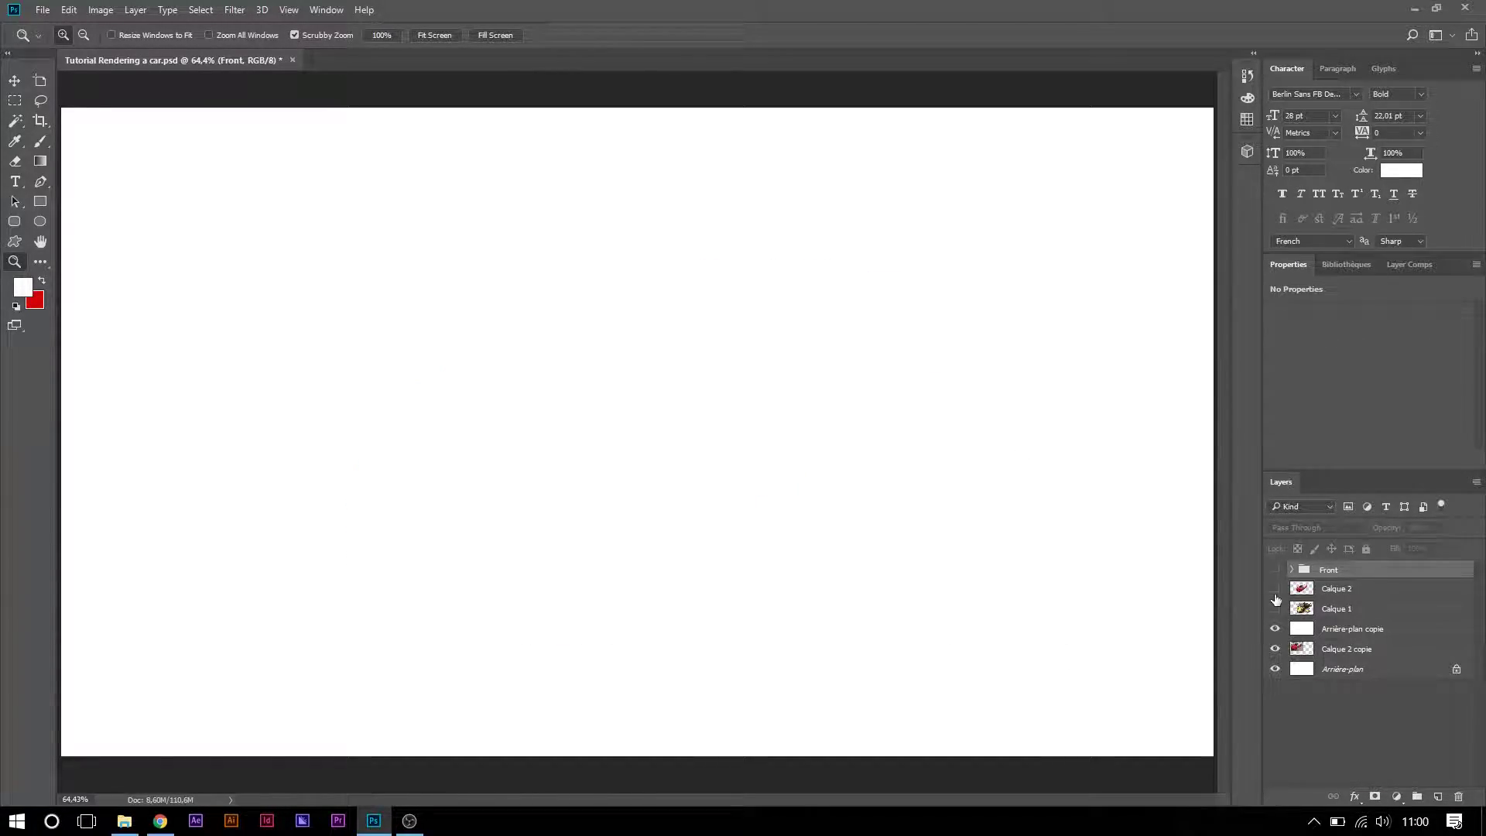
pyautogui.click(1275, 609)
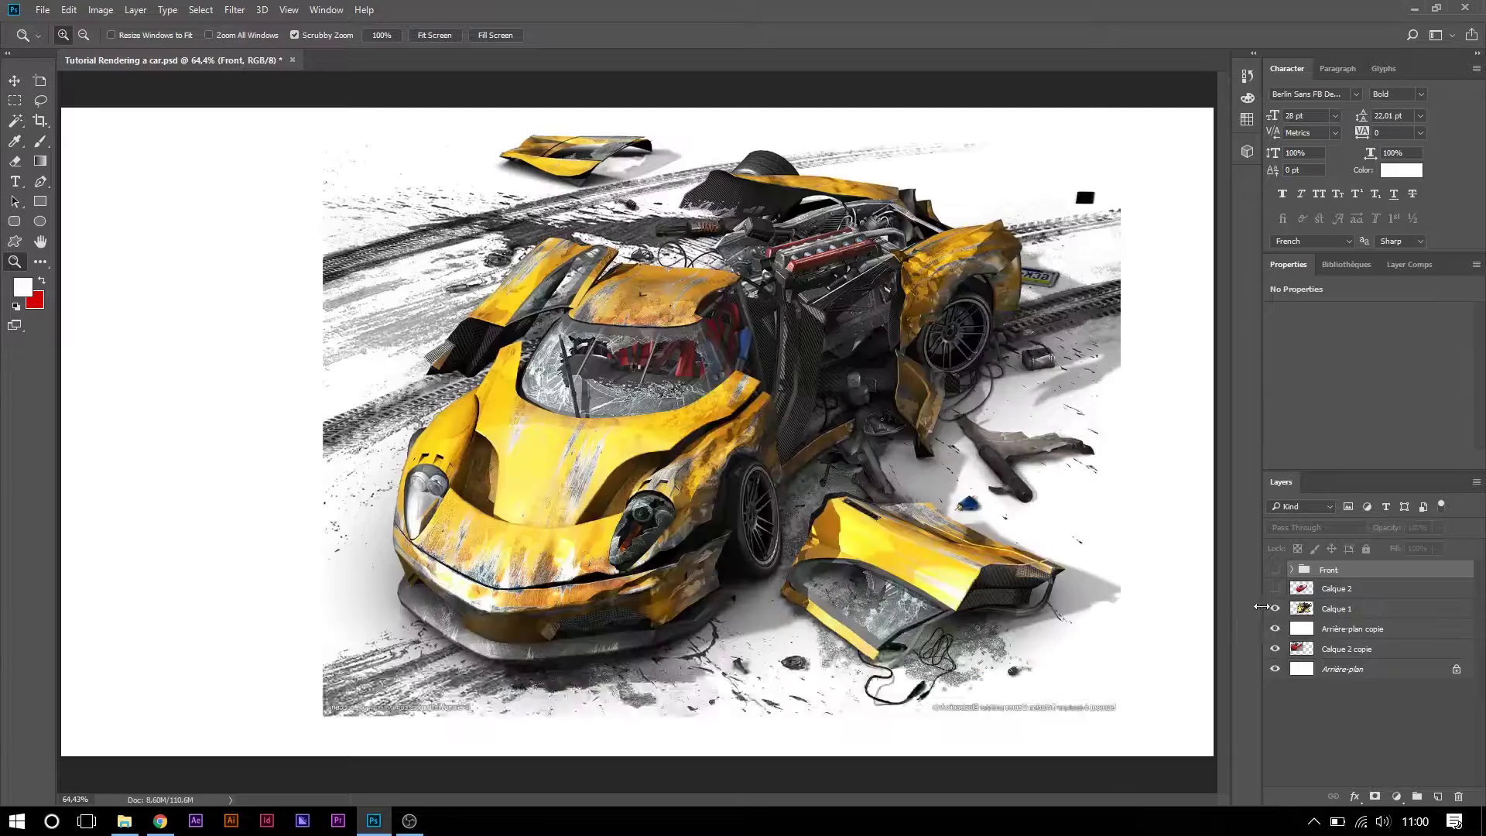
# - Trace a closed Pen path along the yellow car's windshield and roof edges, then around its wrecked side, rear and loose door
pyautogui.click(746, 372)
pyautogui.click(745, 373)
pyautogui.scroll(3, 745, 374)
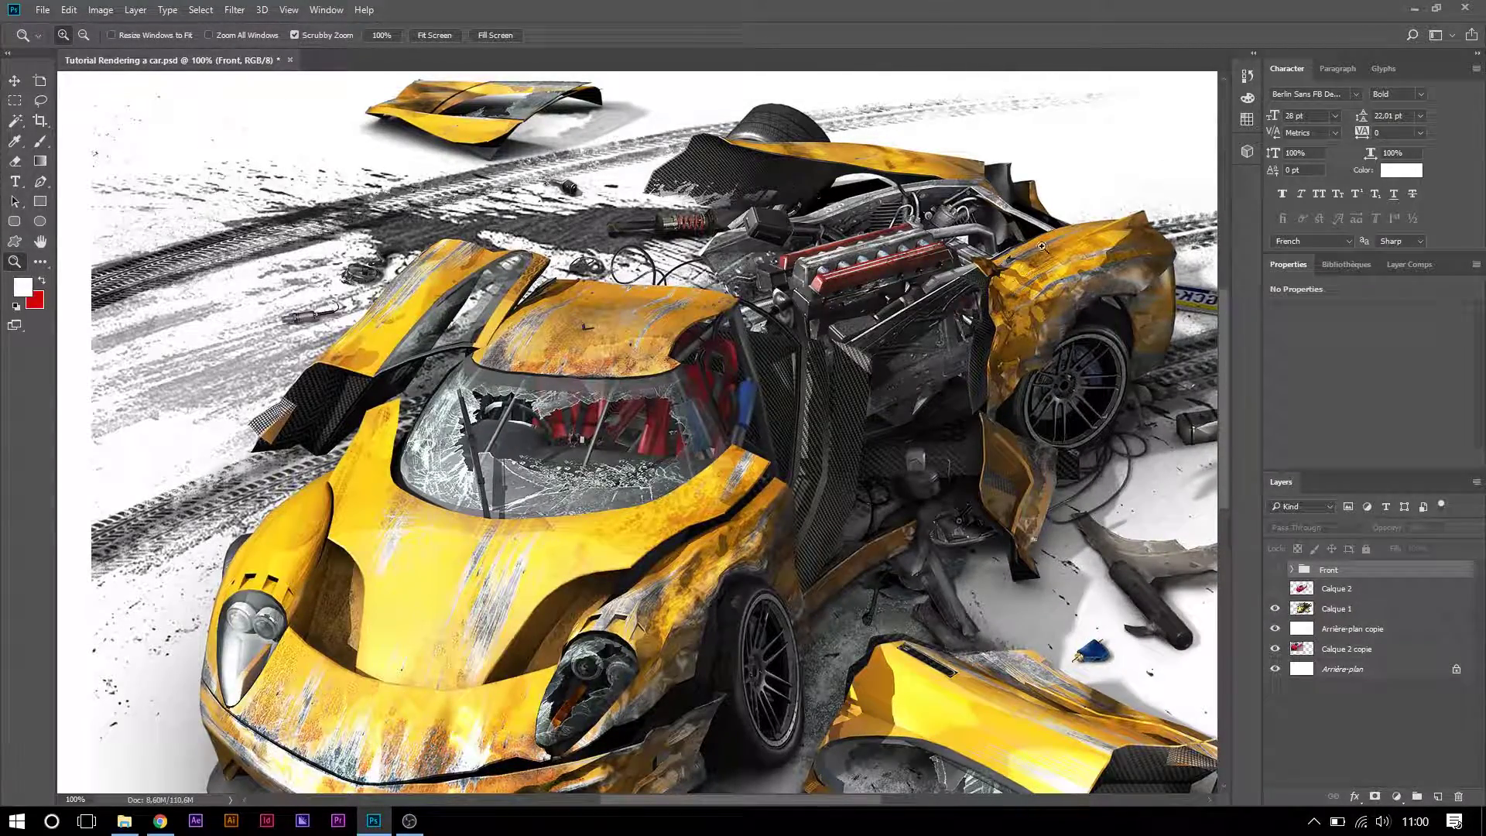
pyautogui.click(752, 495)
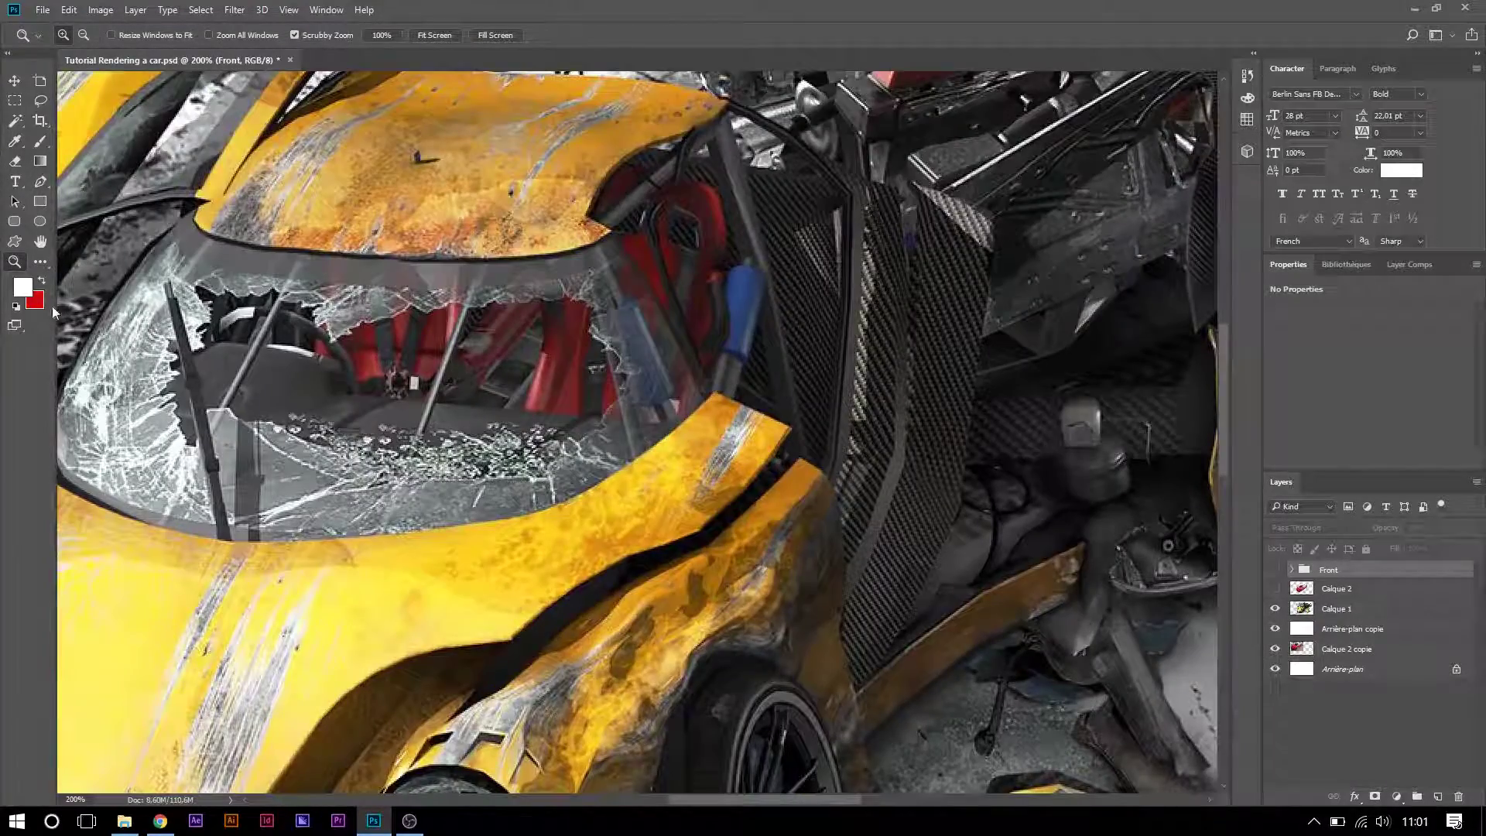
pyautogui.click(40, 180)
pyautogui.scroll(-3, 518, 358)
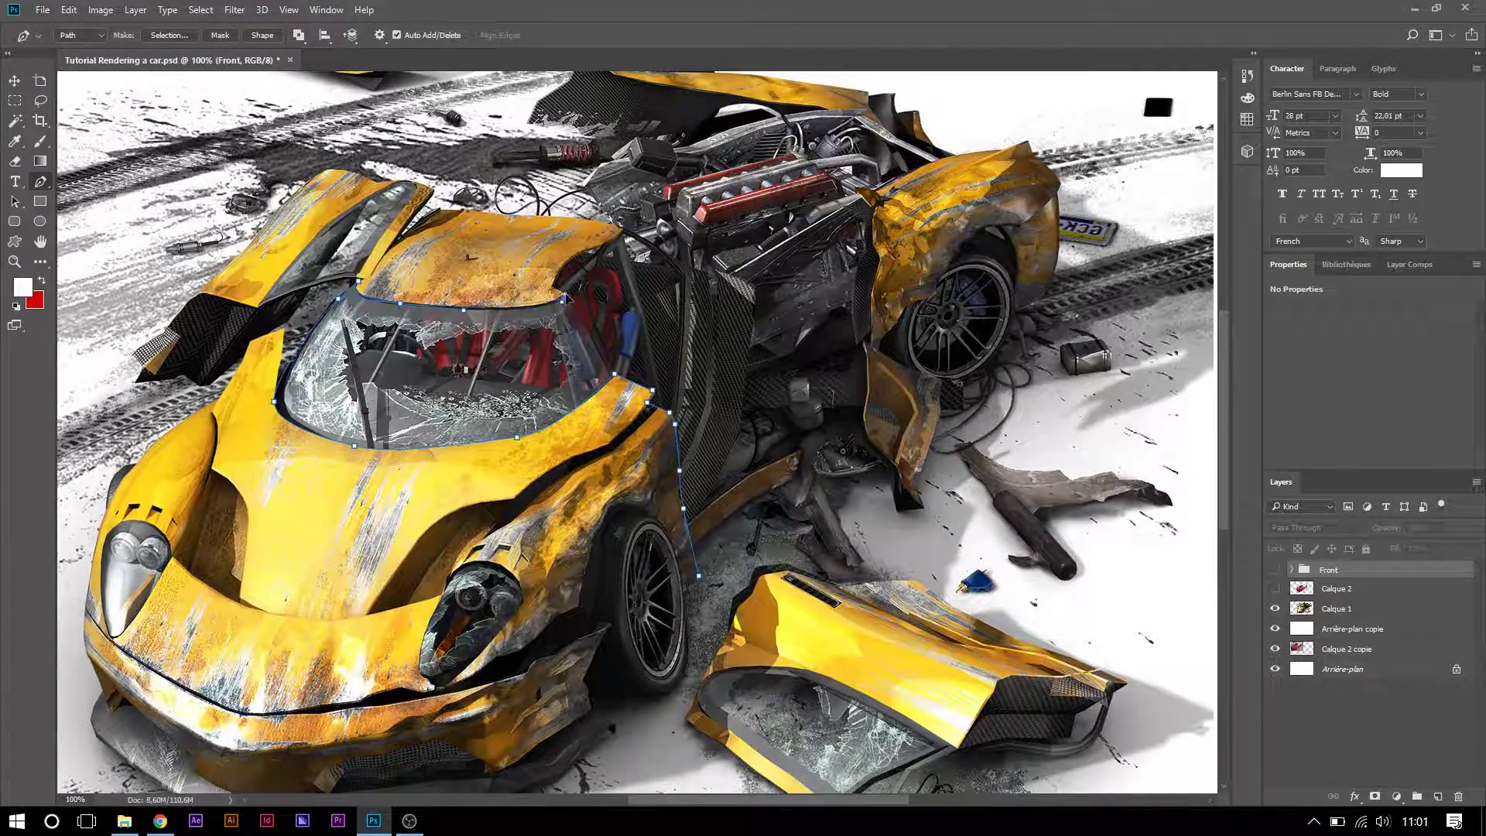
pyautogui.scroll(5, 609, 284)
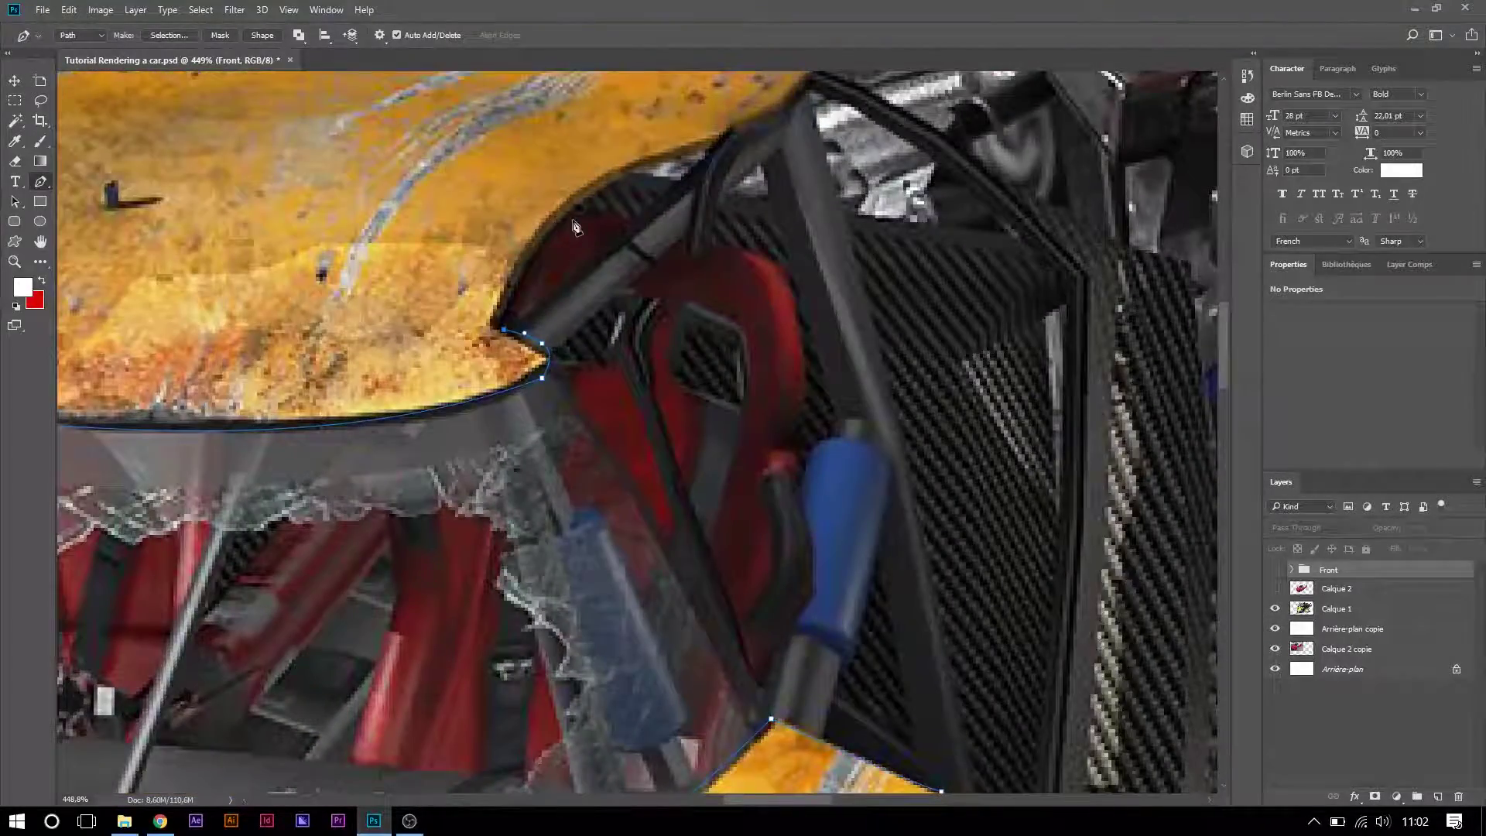
pyautogui.scroll(3, 684, 254)
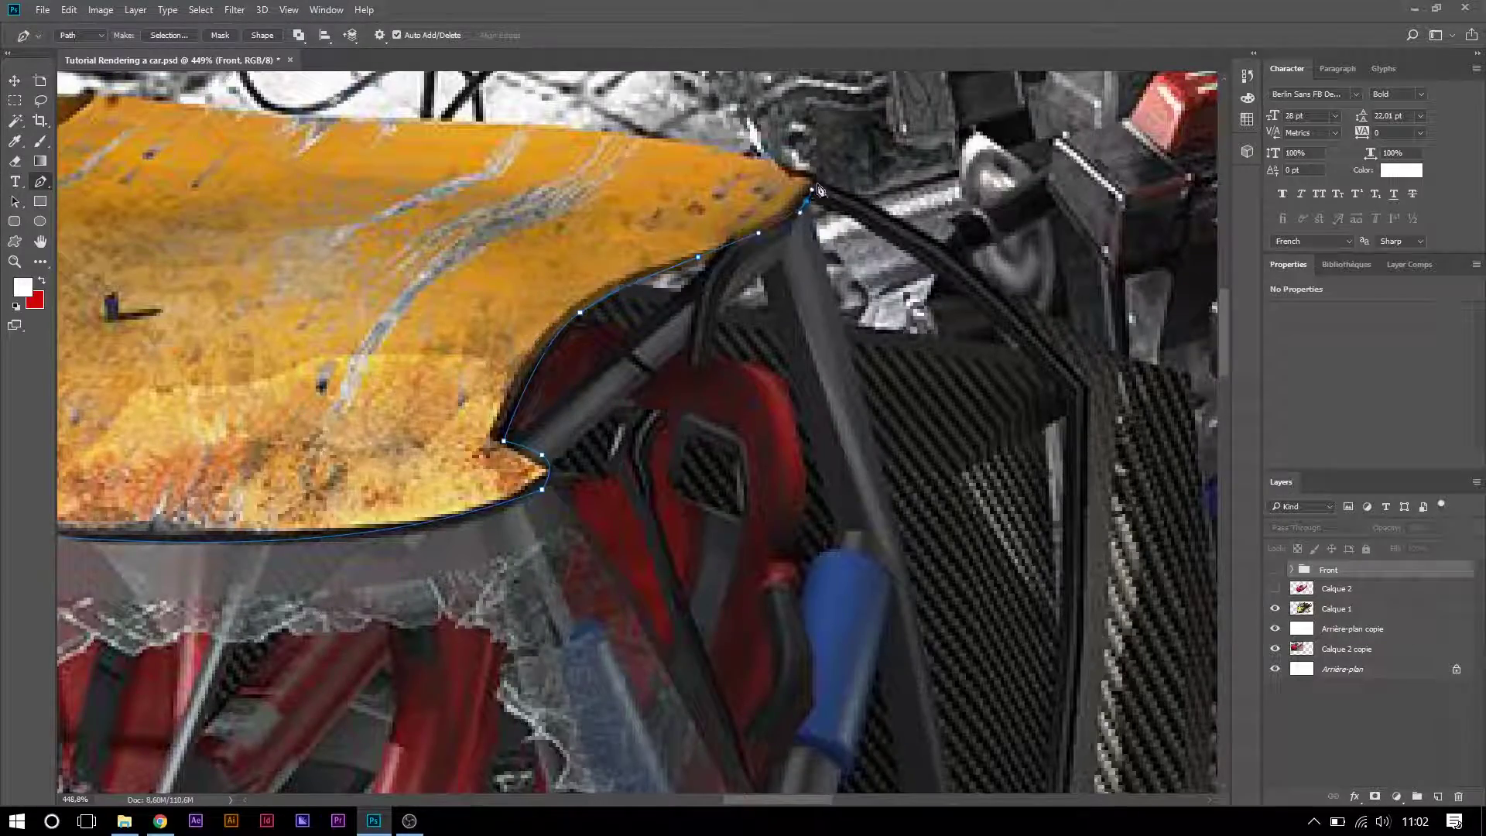
pyautogui.scroll(-5, 816, 188)
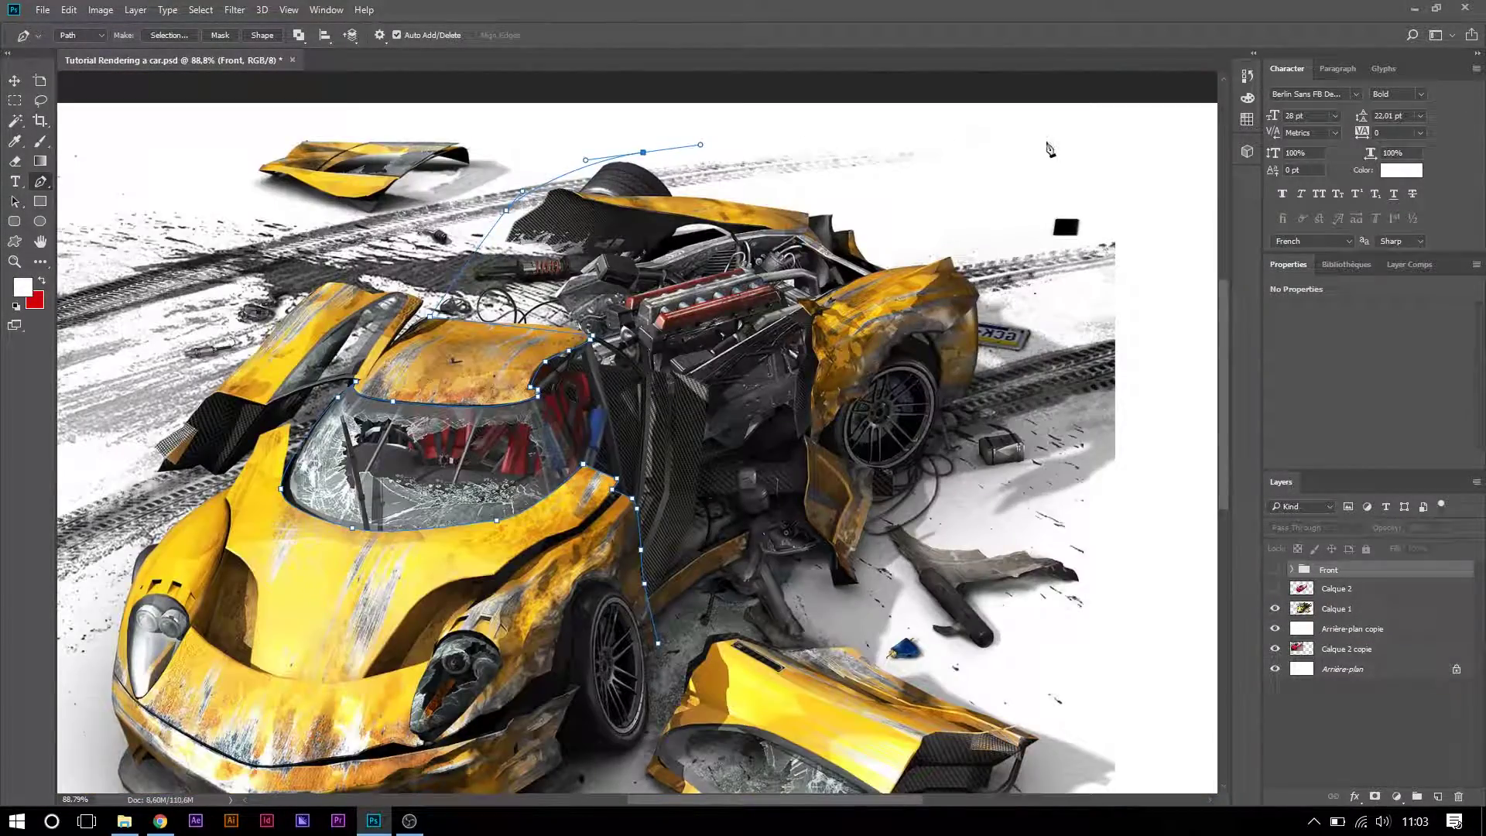
pyautogui.scroll(-5, 652, 465)
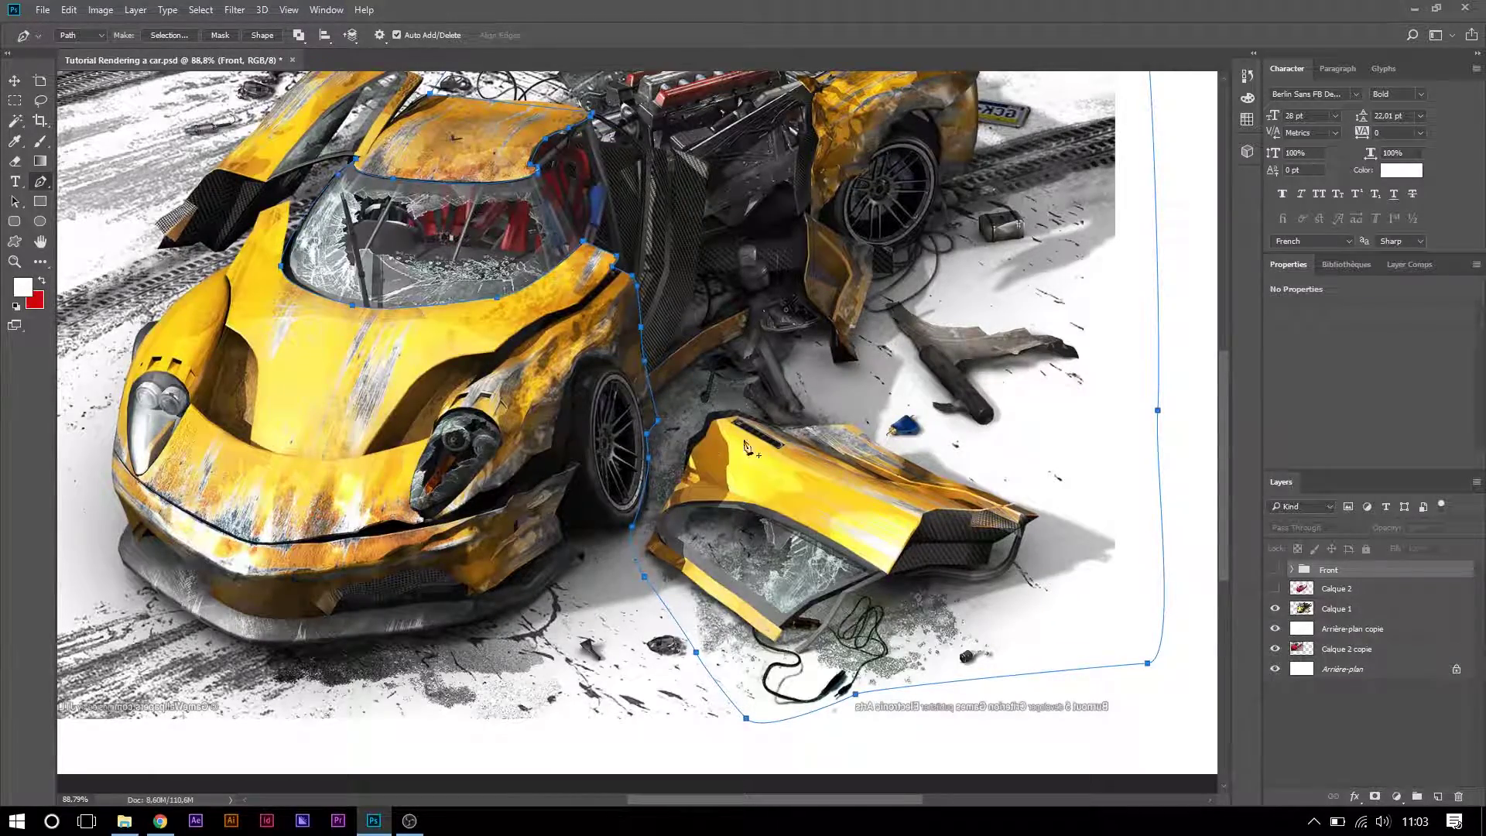
pyautogui.scroll(3, 727, 445)
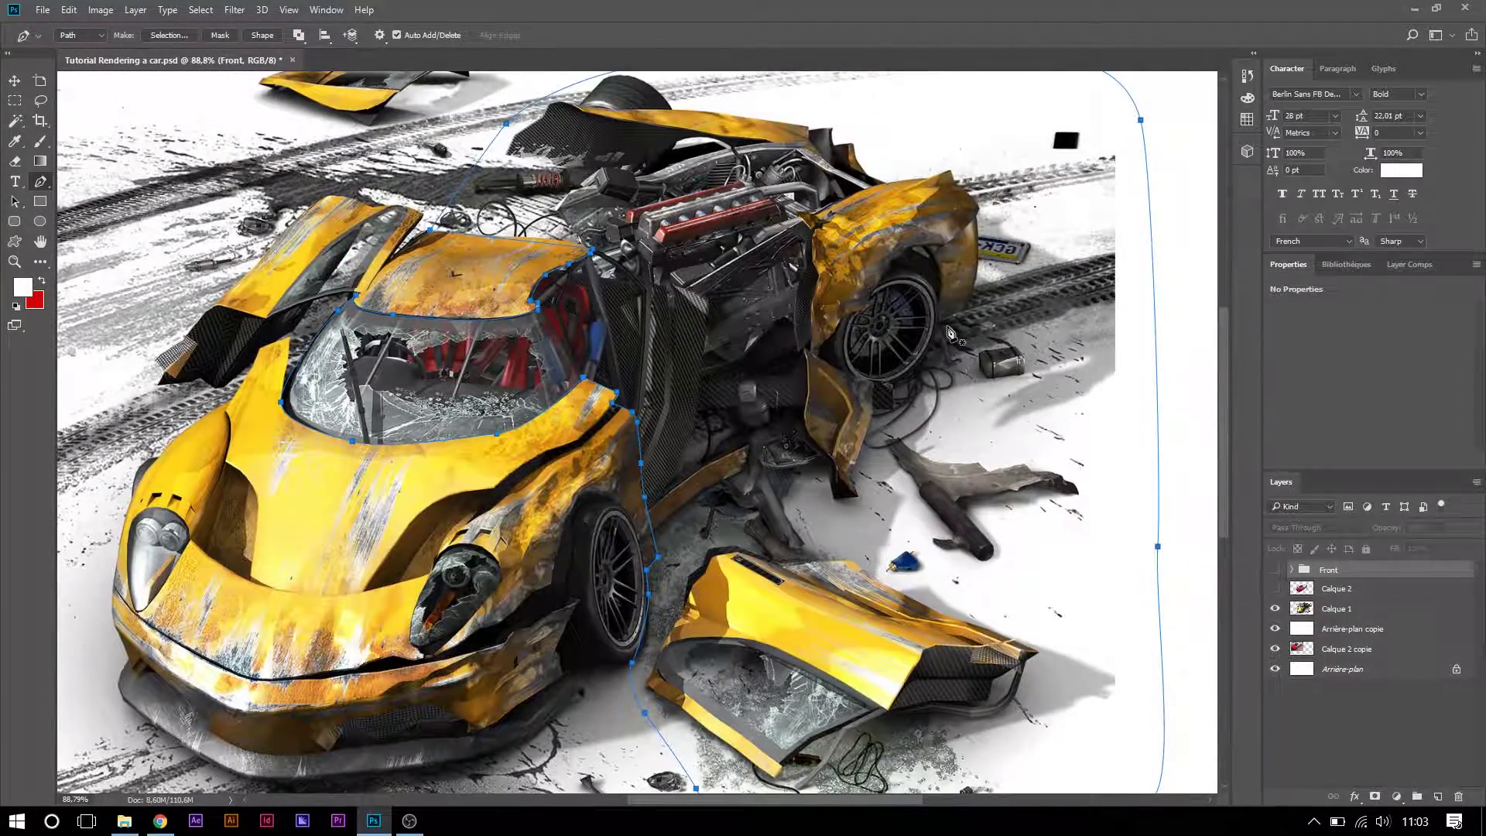
# - Convert the path to a selection with a 0.3-pixel feather and copy the selected wreckage from Calque 1
pyautogui.rightClick(948, 325)
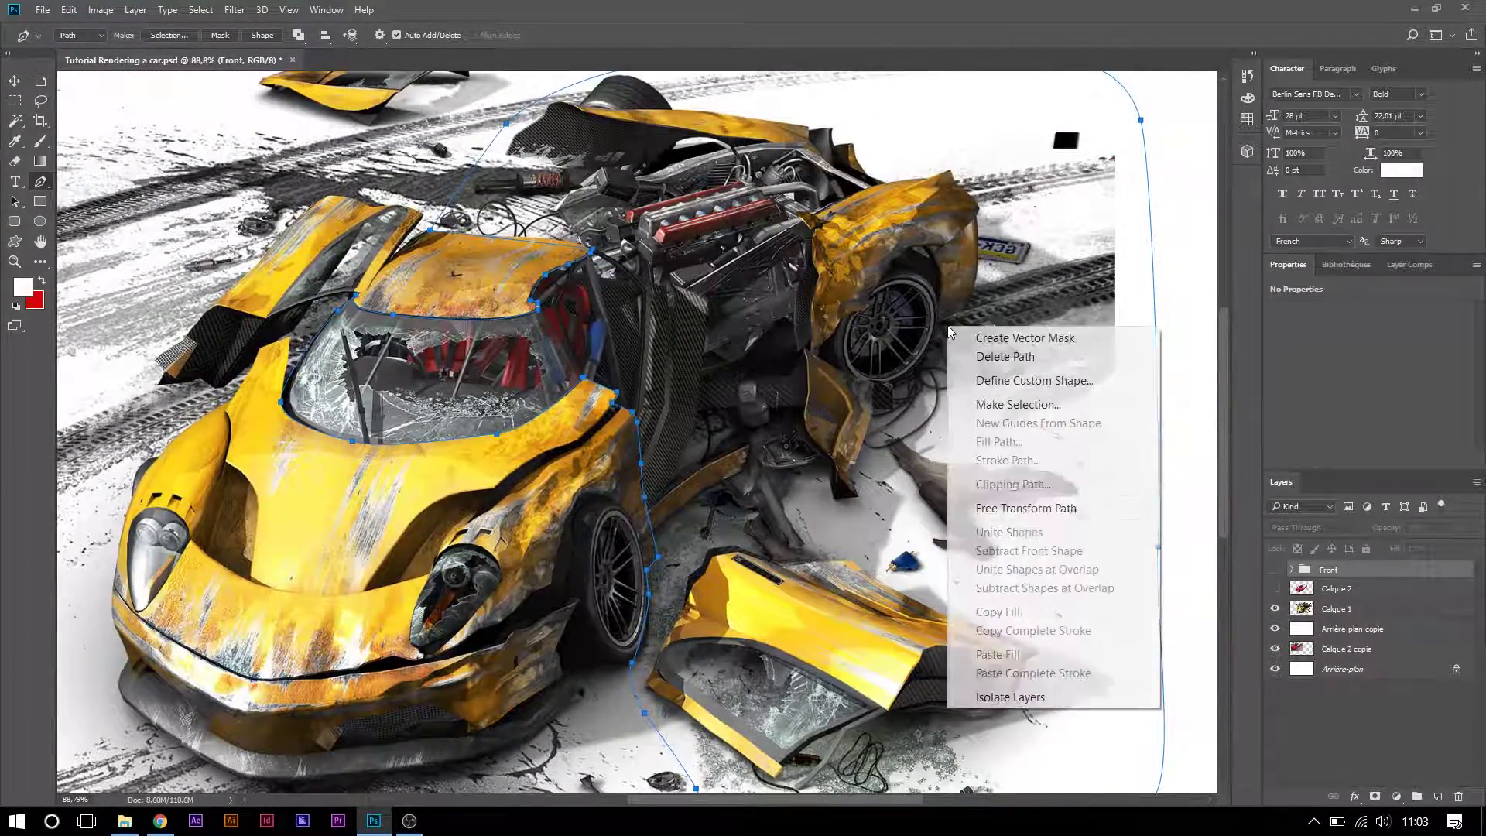
pyautogui.click(1037, 404)
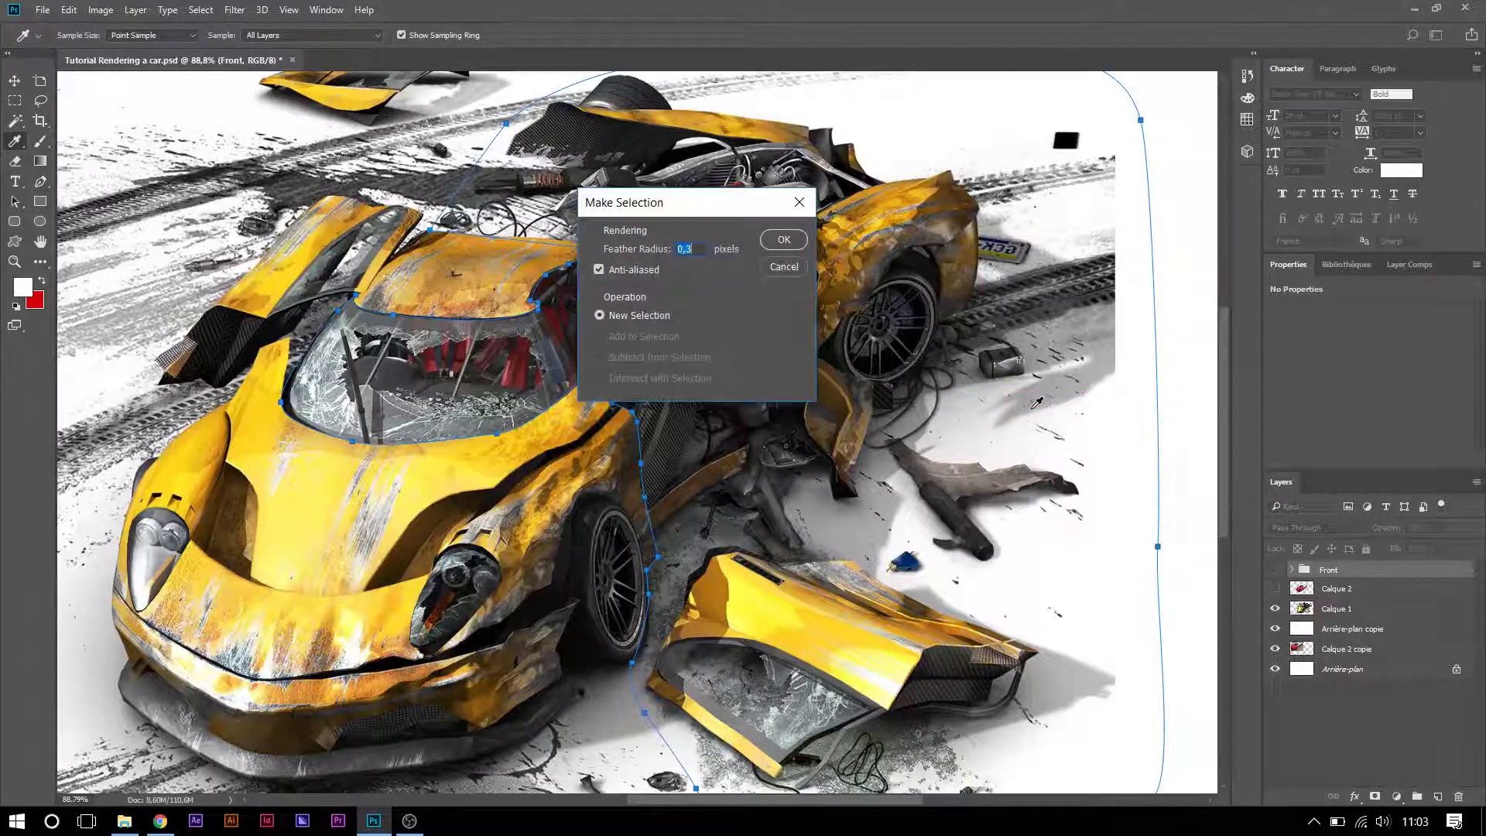
pyautogui.click(784, 241)
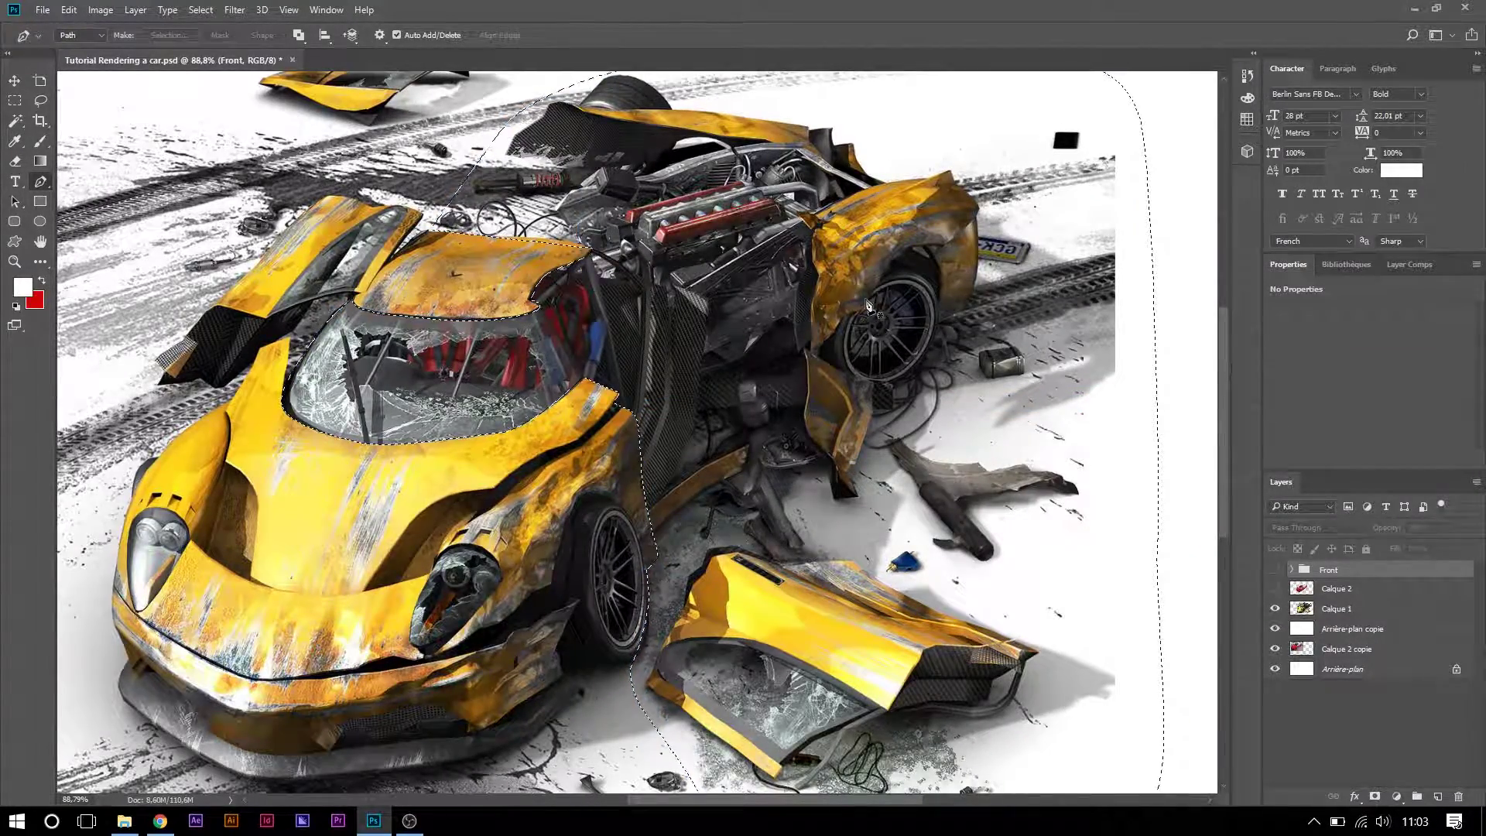
pyautogui.click(1339, 610)
# - Select the Front group, show it together with Calque 2, and hide Calque 1 while keeping the background layers visible
pyautogui.click(1328, 570)
pyautogui.click(1275, 589)
pyautogui.click(1275, 570)
pyautogui.click(1275, 608)
pyautogui.click(1275, 629)
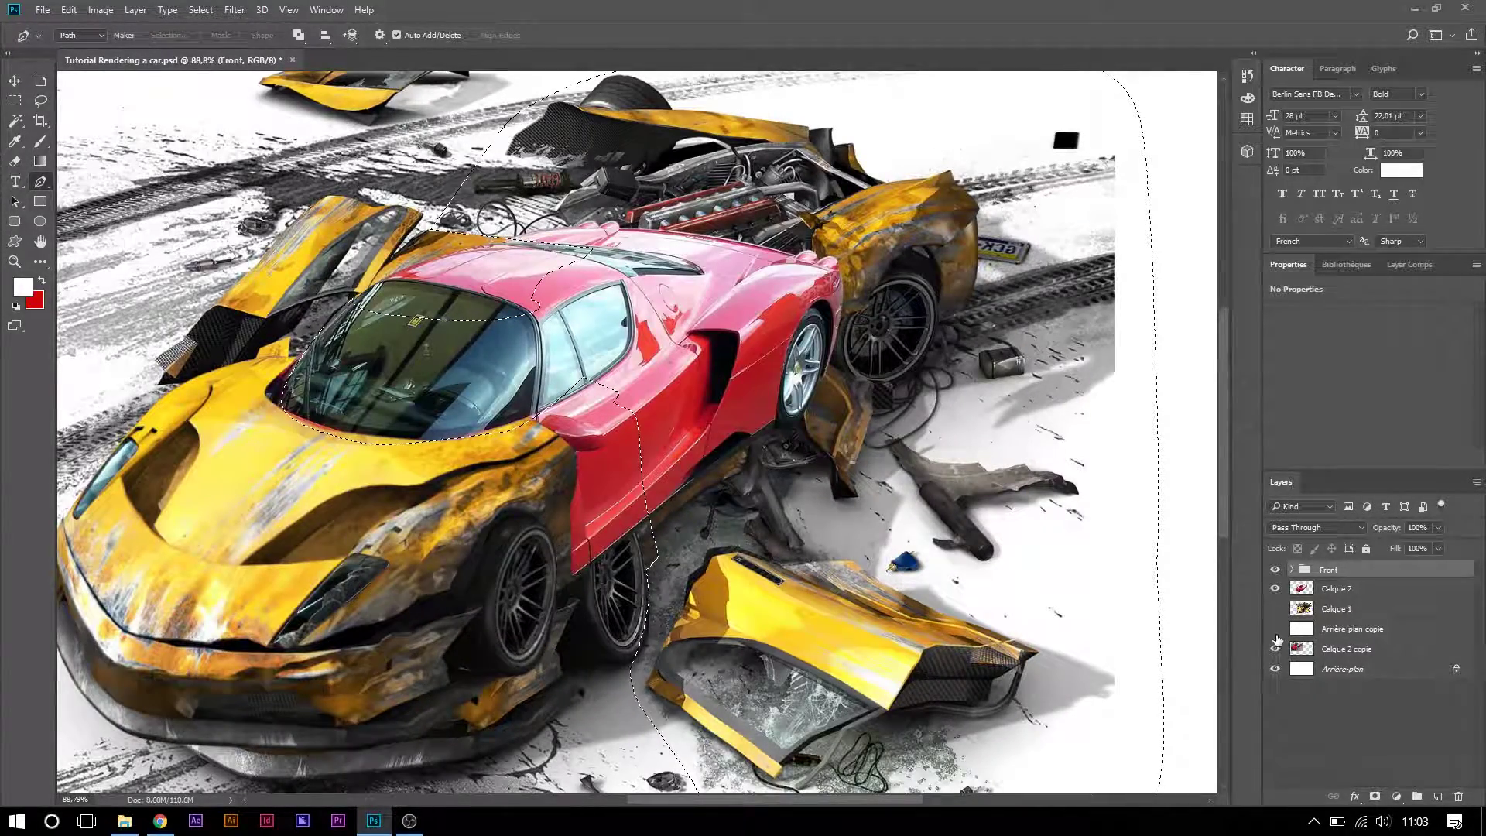
pyautogui.click(1277, 651)
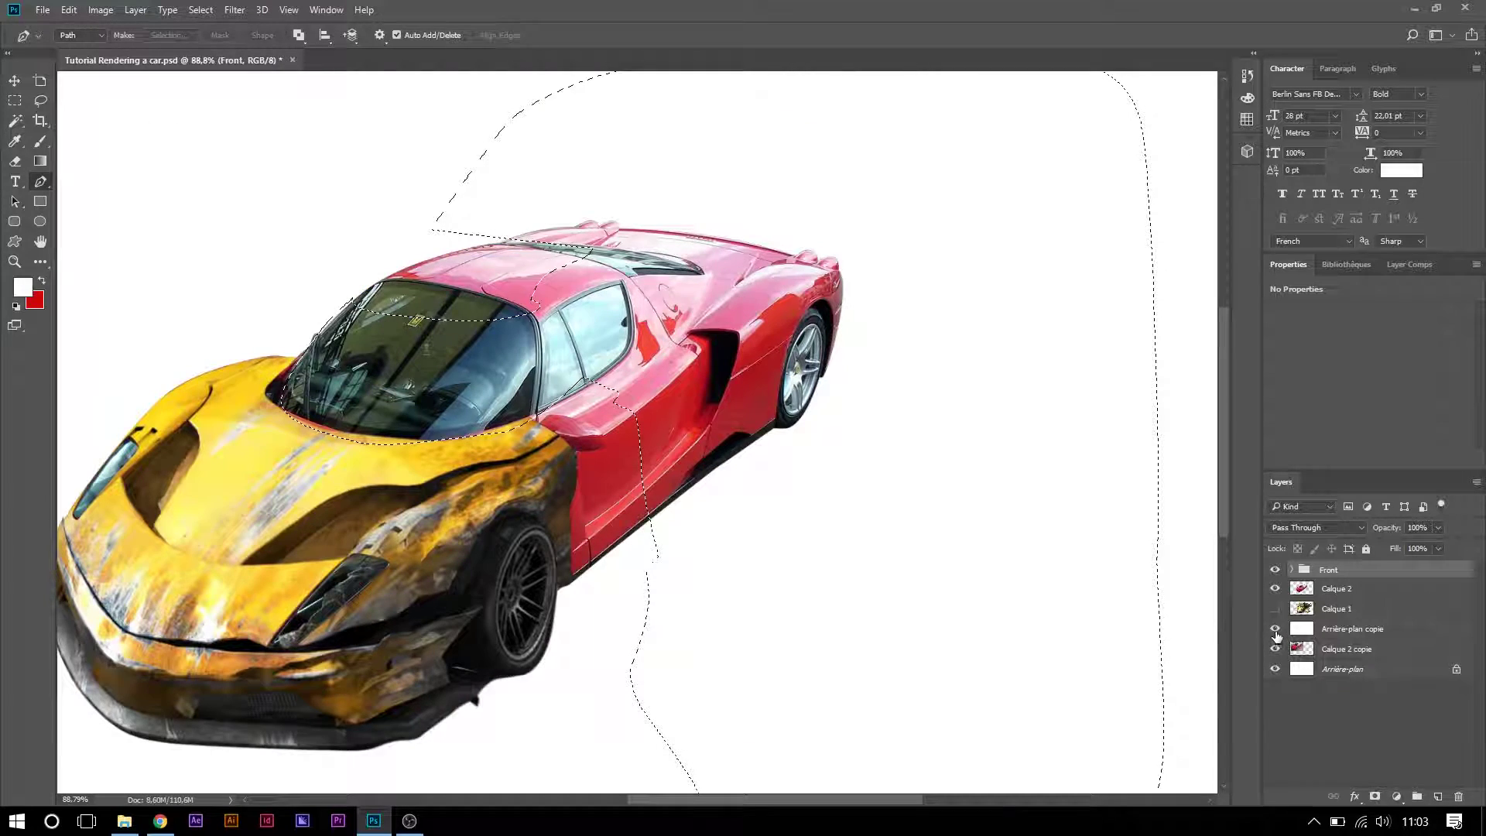
# - Create a layer group named Side above Front and paste the copied wreckage into it
pyautogui.click(1416, 798)
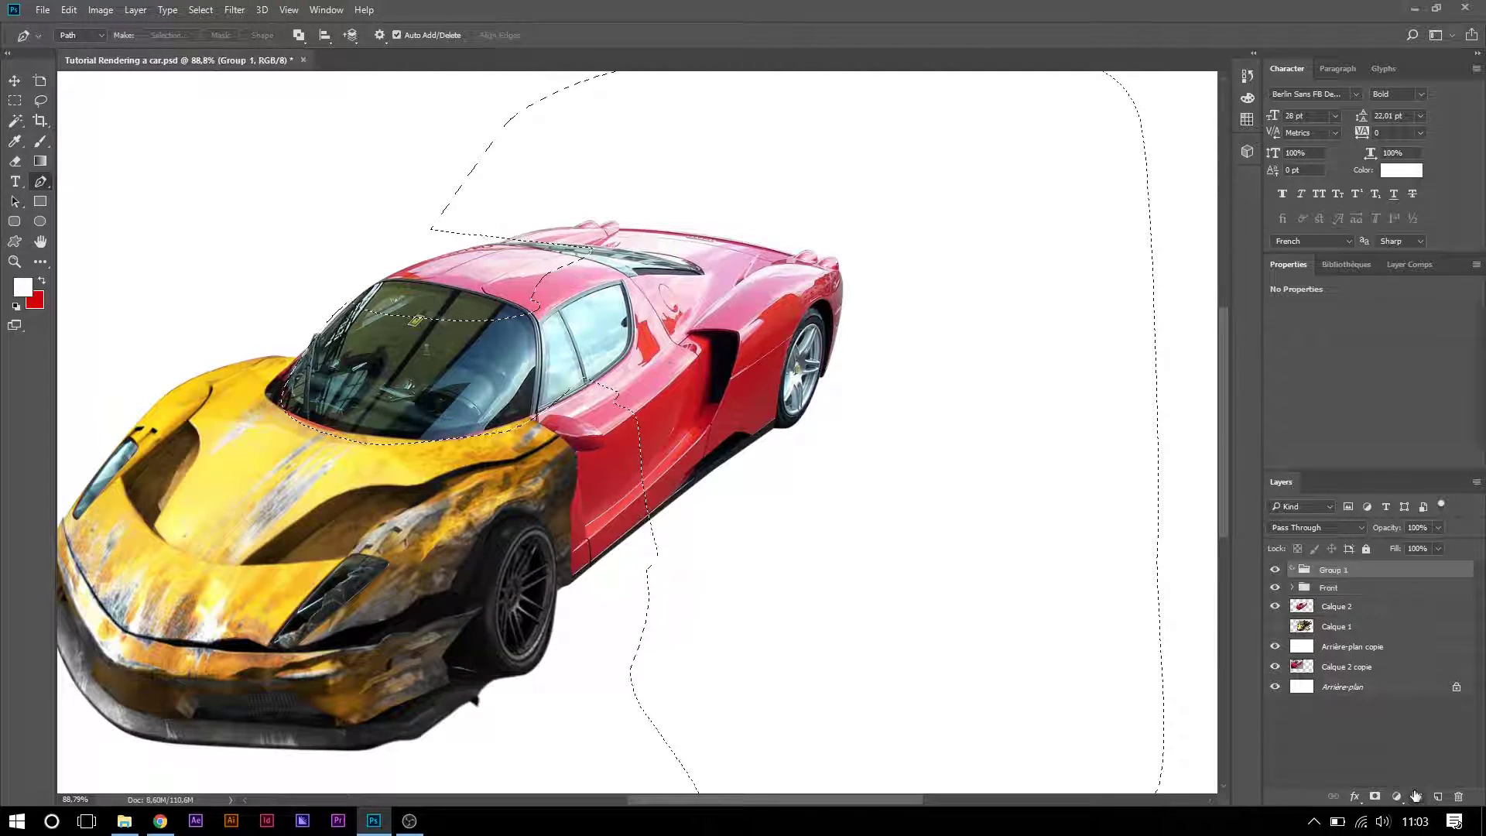
pyautogui.hotkey('ctrl', 'v')
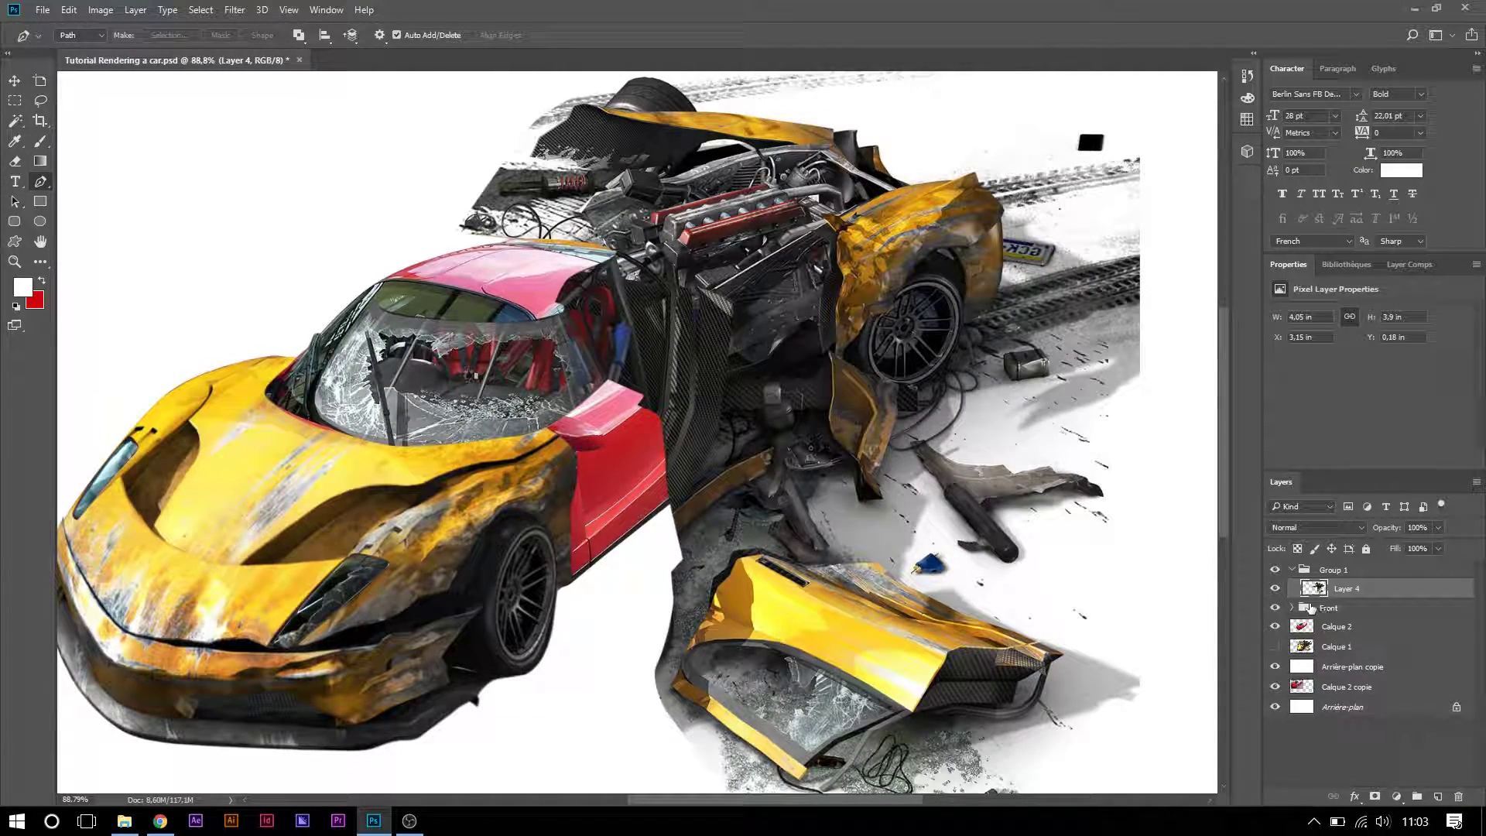
pyautogui.click(1332, 573)
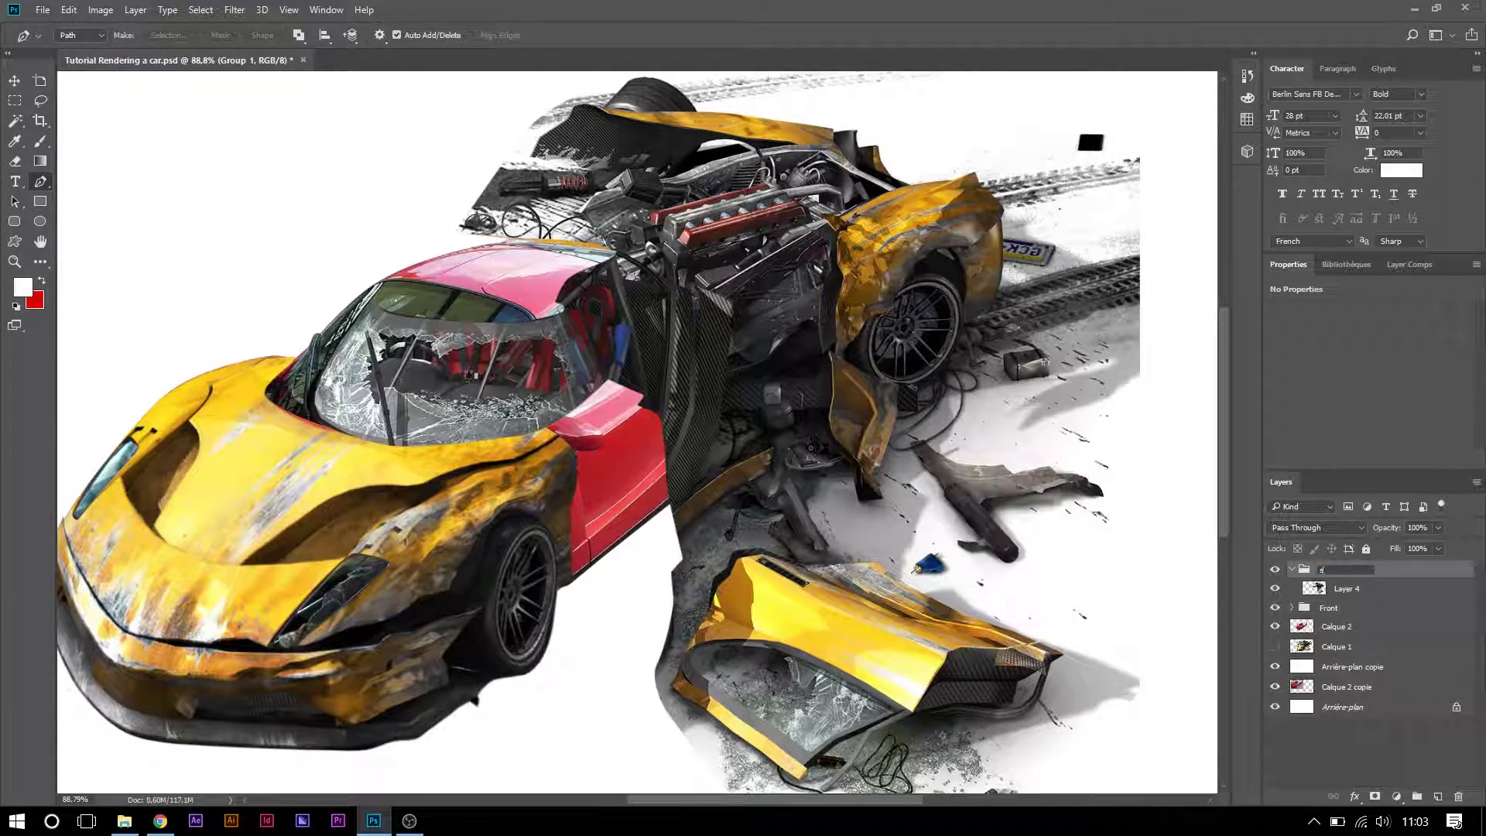
pyautogui.scroll(-4, 937, 453)
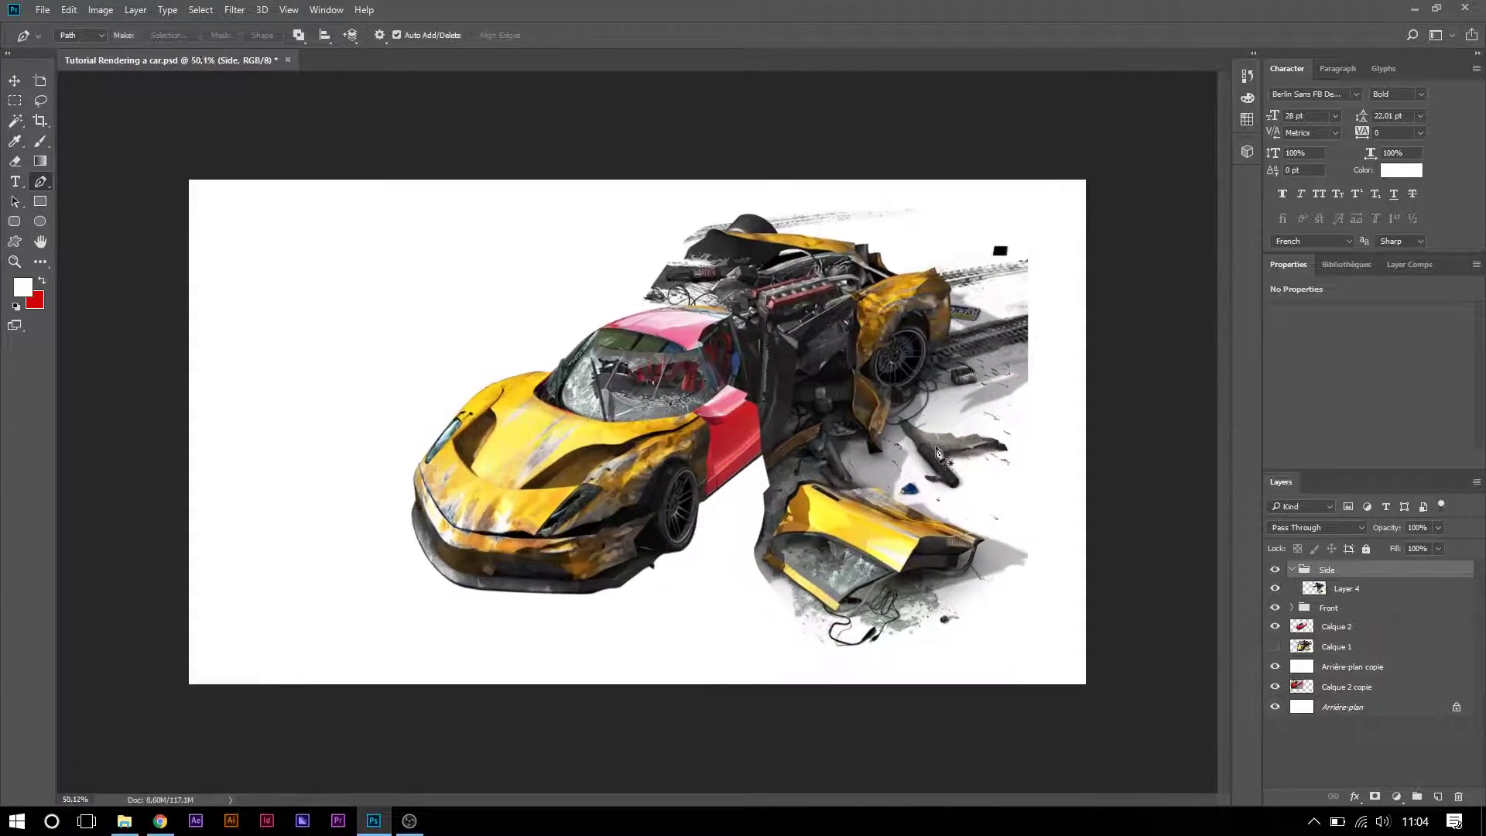
# - Move and distort the Side group so the wreckage lines up with the red car's windshield and door area
pyautogui.scroll(3, 936, 453)
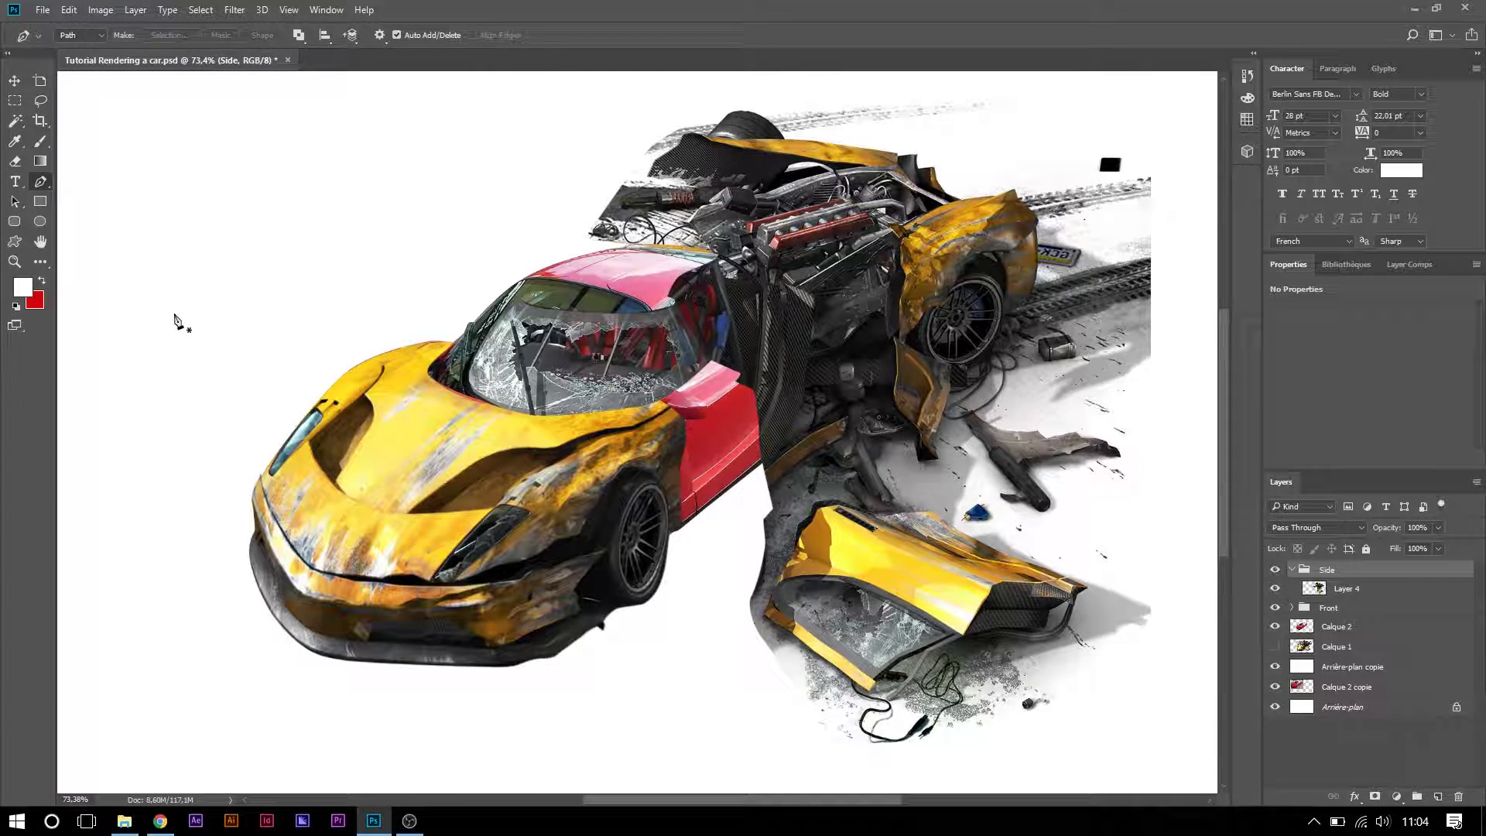
pyautogui.hotkey('ctrl', 't')
pyautogui.moveTo(926, 477); pyautogui.dragTo(903, 475)
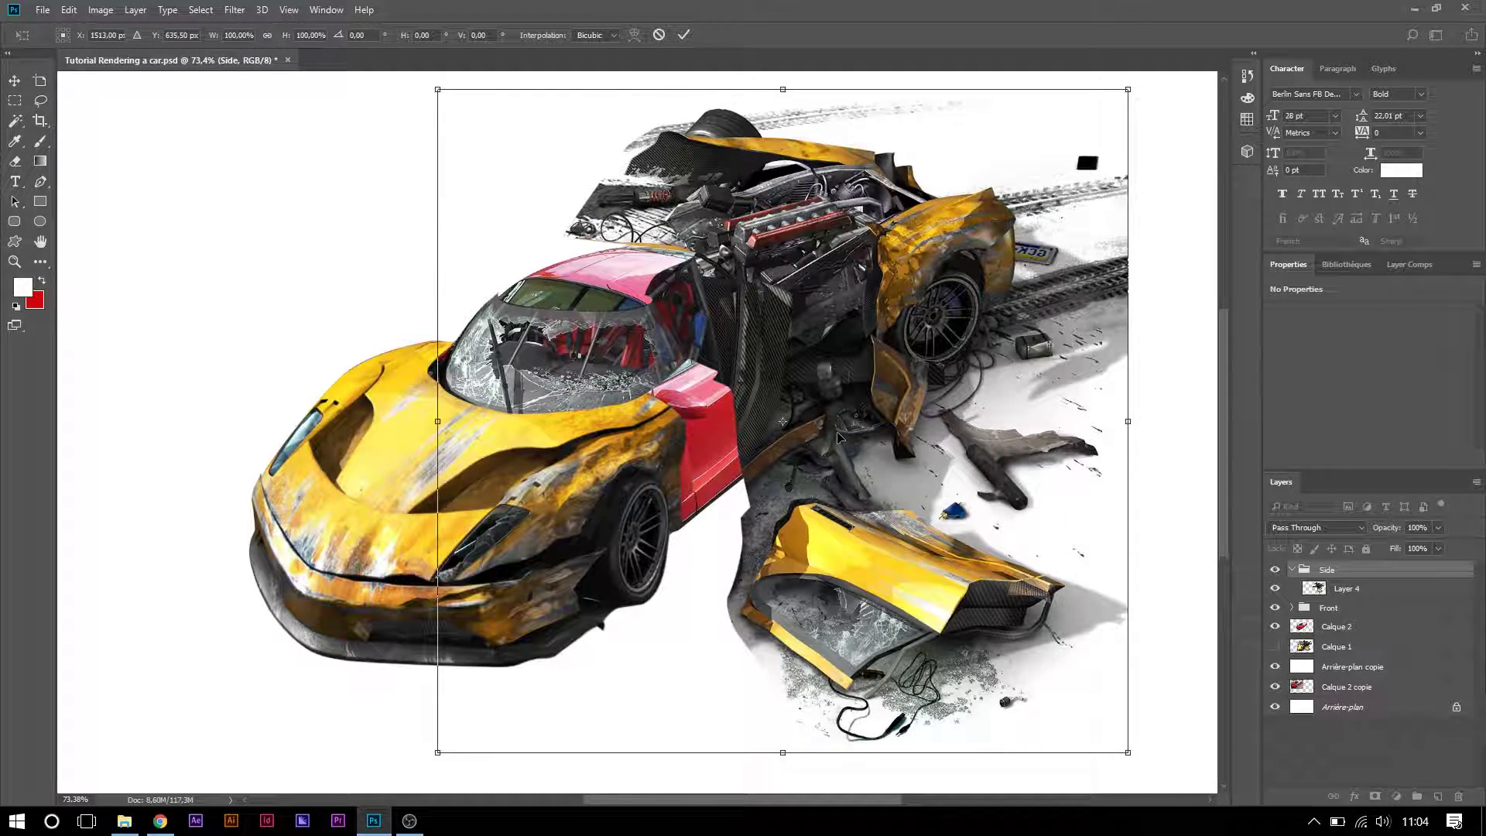
pyautogui.press('Return')
# - Trace a closed Pen path around the pasted broken windshield and turn it into a selection
pyautogui.press('p')
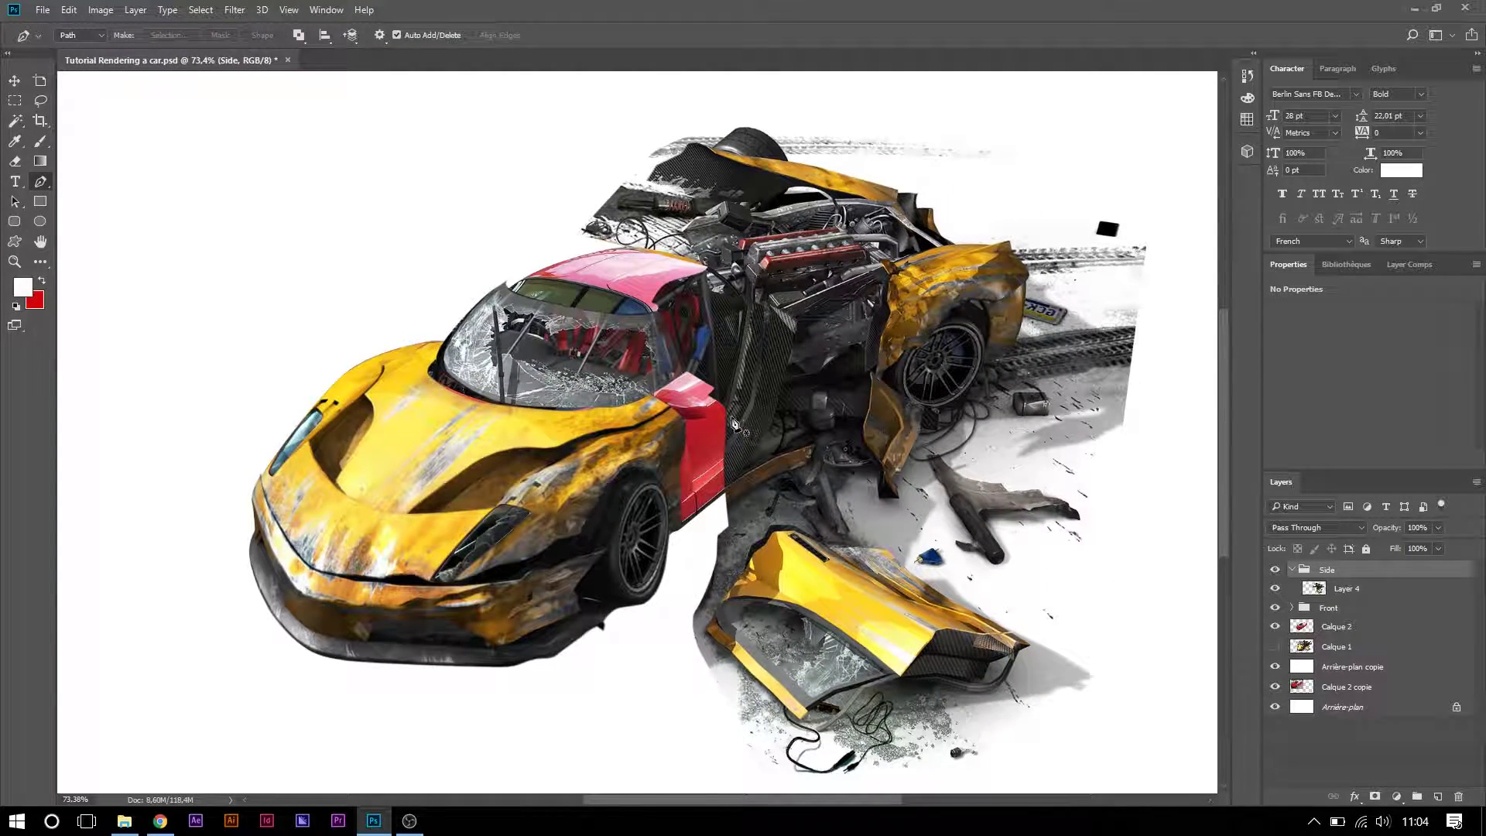
pyautogui.scroll(5, 669, 395)
pyautogui.scroll(1, 670, 395)
pyautogui.click(711, 422)
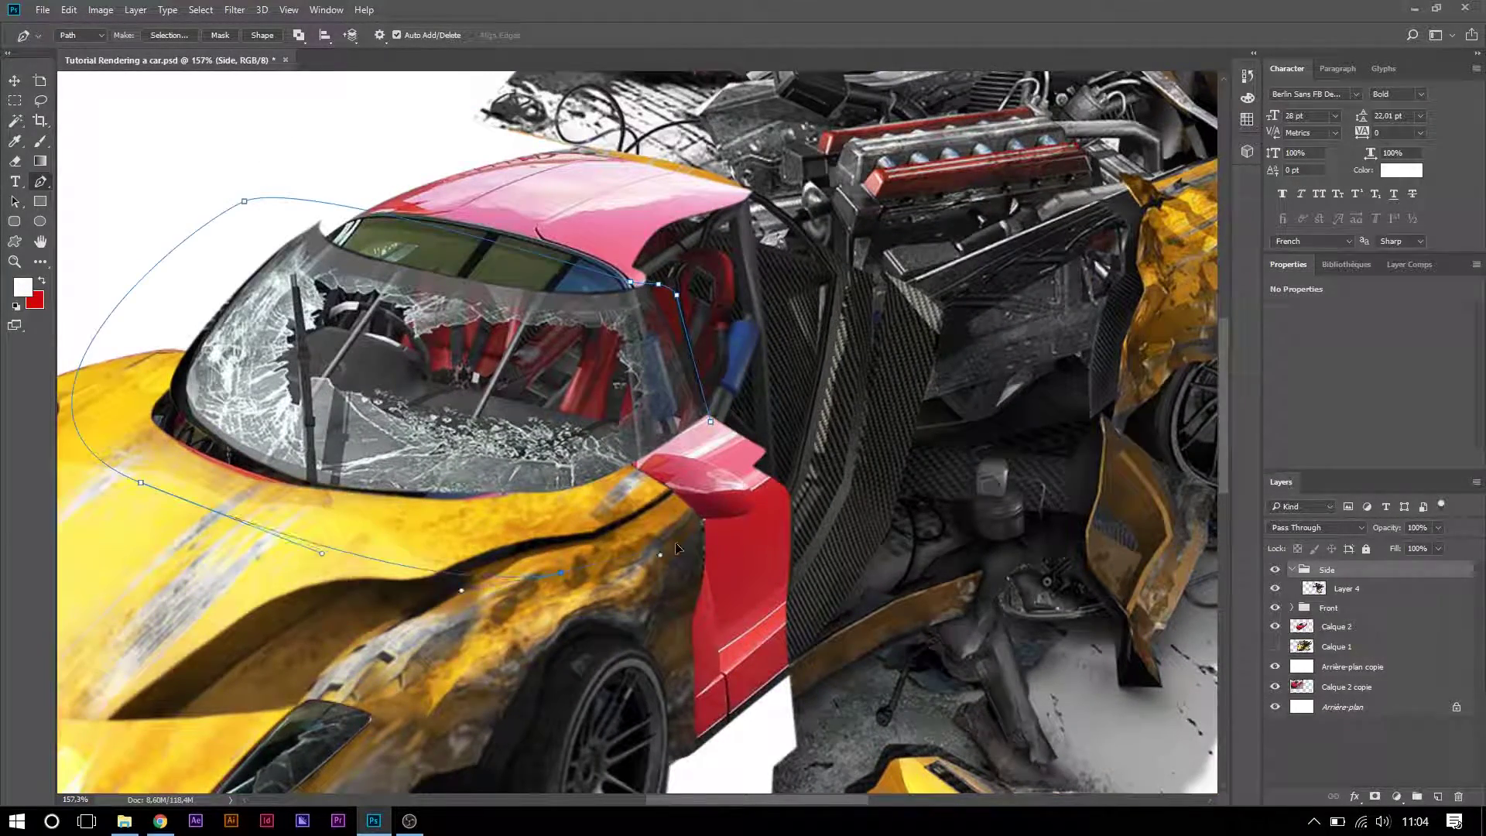
pyautogui.moveTo(711, 422); pyautogui.dragTo(697, 348)
pyautogui.hotkey('ctrl', 'Return')
# - Cut the selected windshield from Layer 4 onto a new layer with Layer Via Cut
pyautogui.click(1361, 589)
pyautogui.click(1364, 592)
pyautogui.press('m')
pyautogui.rightClick(396, 338)
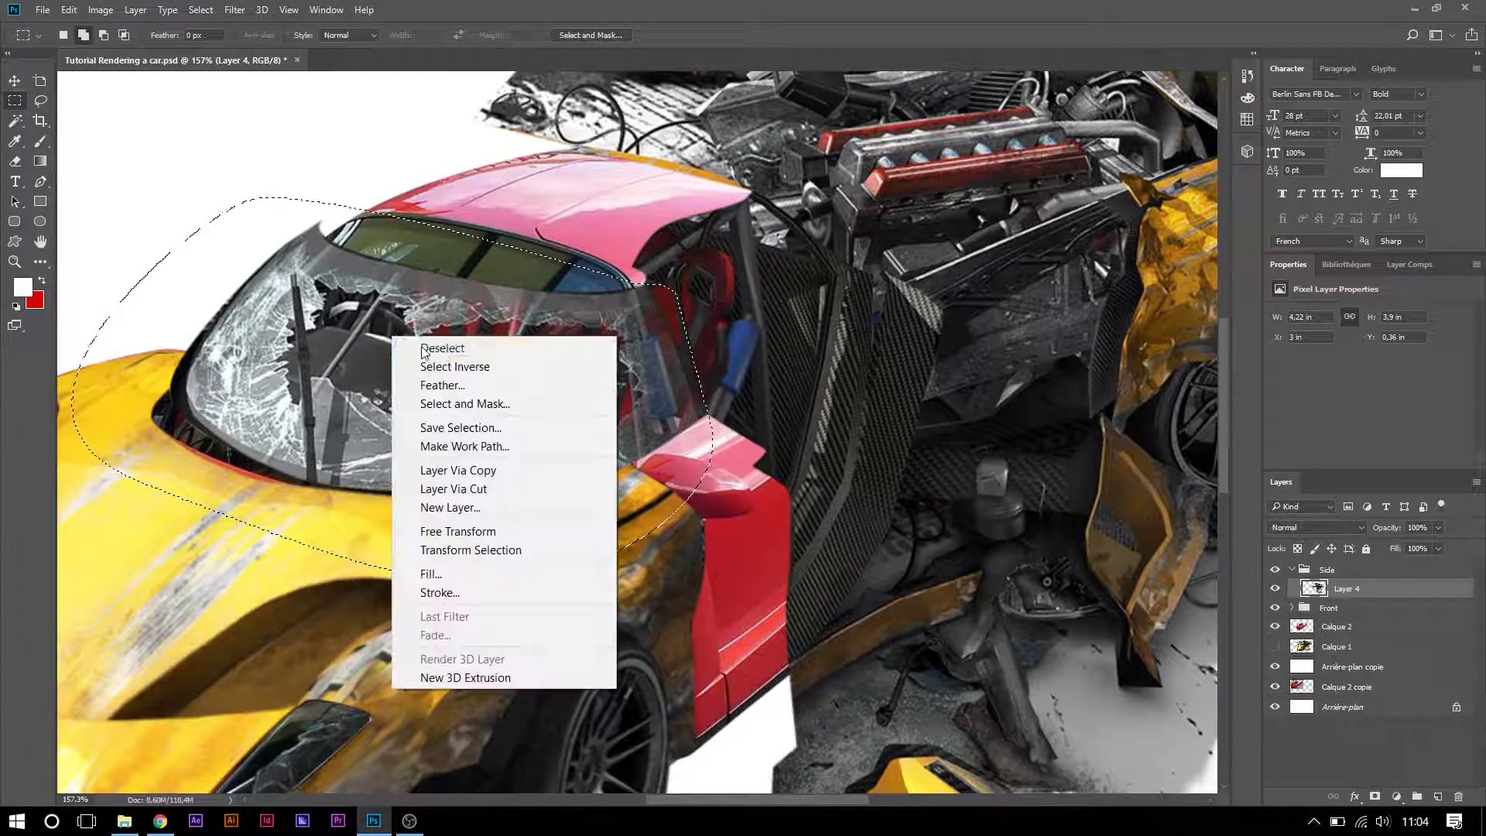
pyautogui.click(517, 488)
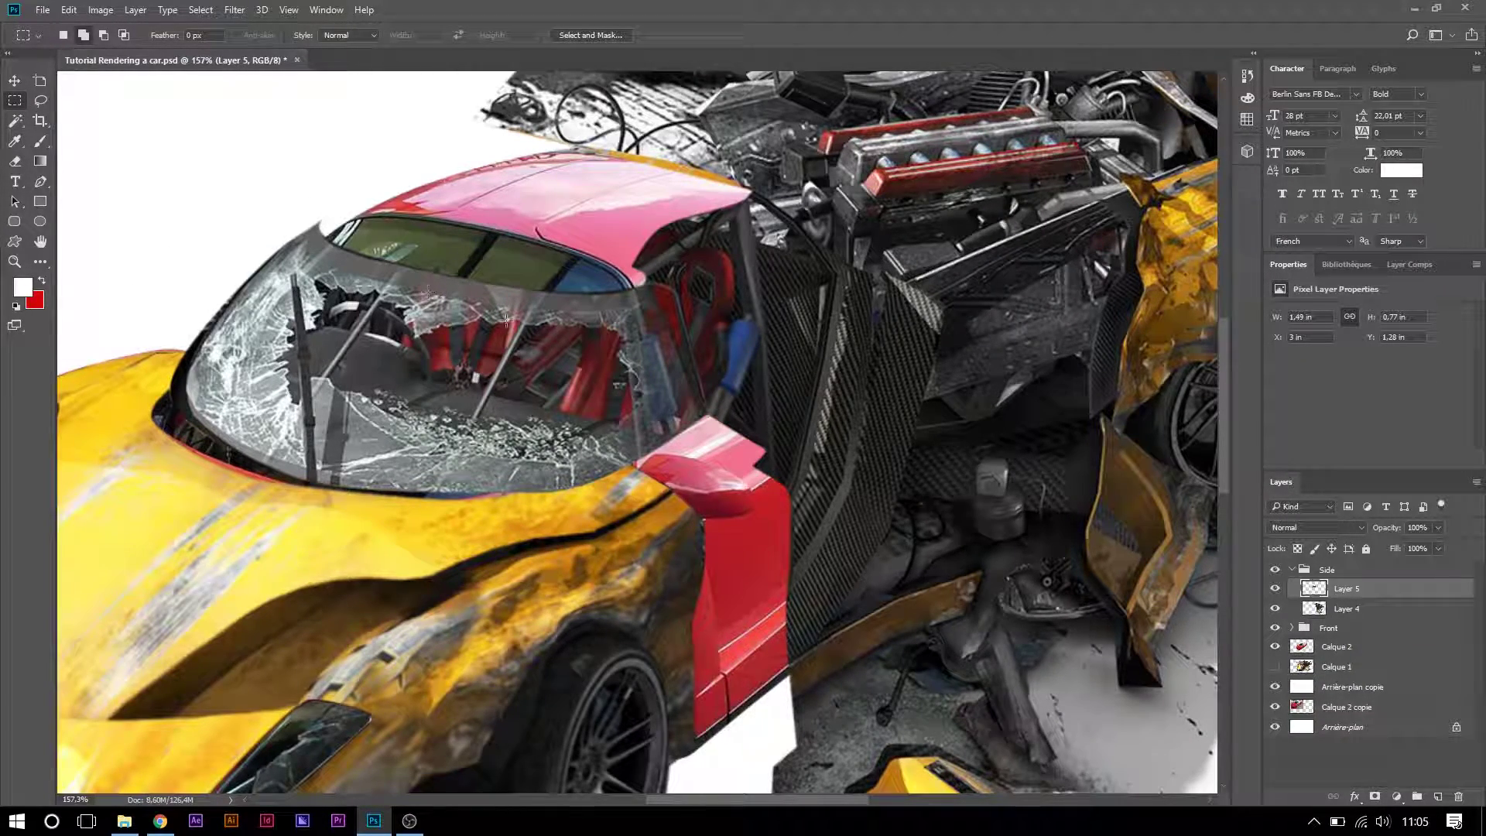
# - Hide Layer 4 and warp the broken windshield on Layer 5 to fit the red car's windshield opening
pyautogui.click(1275, 609)
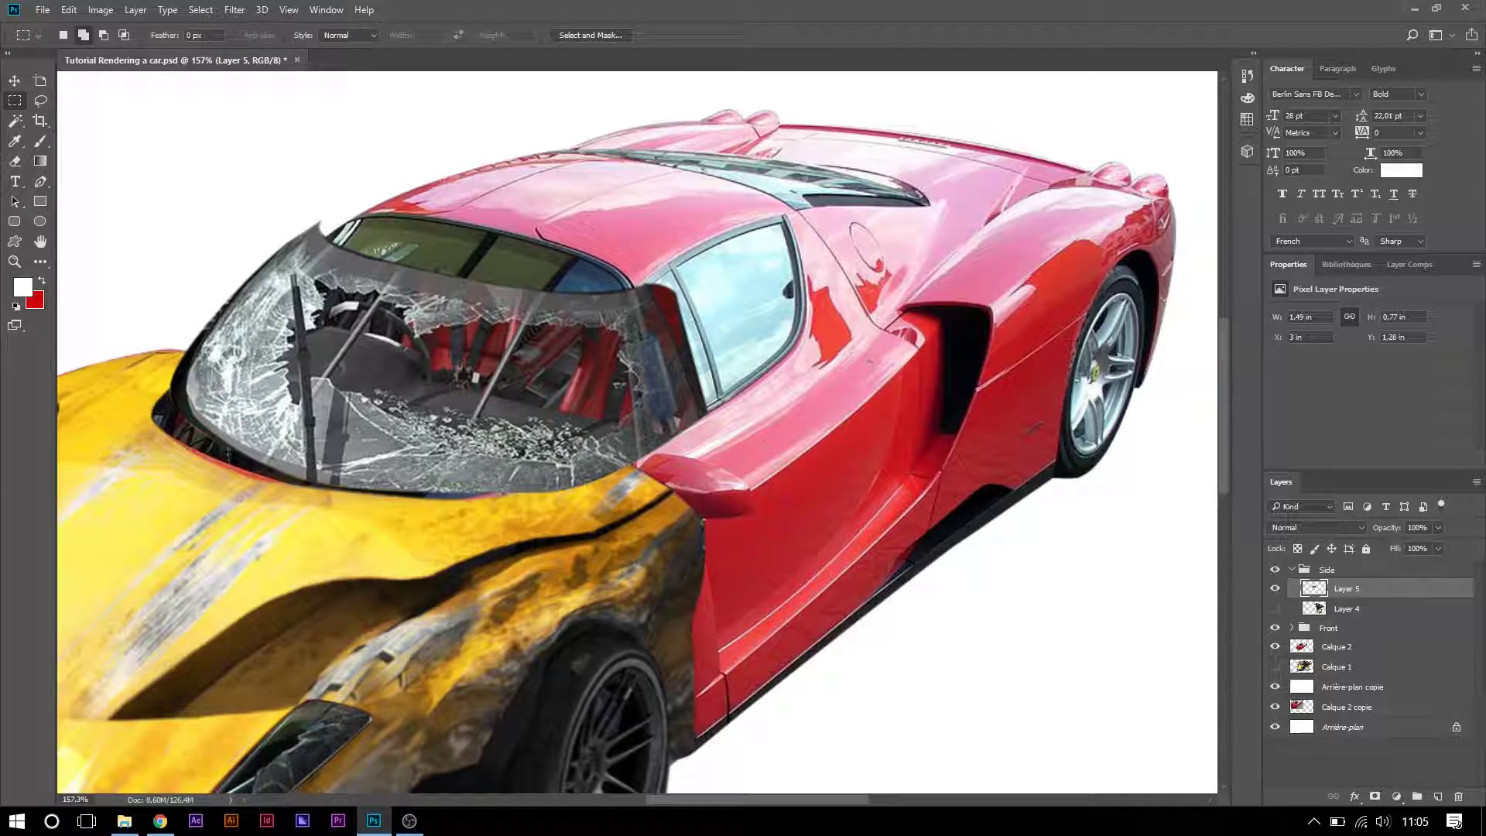
pyautogui.hotkey('ctrl', 't')
pyautogui.click(634, 34)
pyautogui.moveTo(430, 386); pyautogui.dragTo(334, 418)
pyautogui.moveTo(449, 457); pyautogui.dragTo(588, 449)
pyautogui.moveTo(310, 468); pyautogui.dragTo(203, 428)
pyautogui.moveTo(629, 424); pyautogui.dragTo(612, 406)
pyautogui.moveTo(458, 172); pyautogui.dragTo(486, 212)
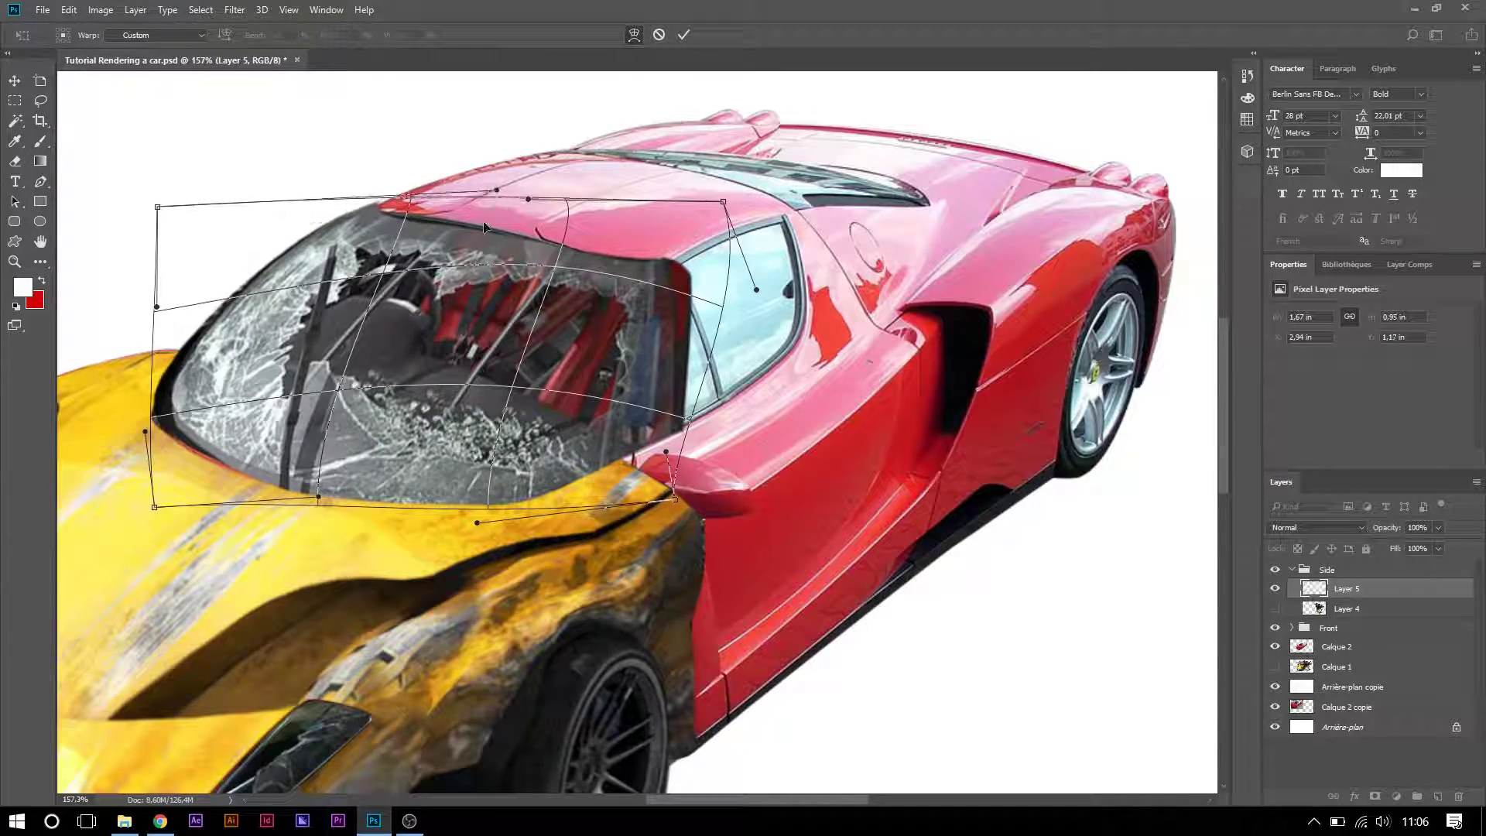
pyautogui.press('Return')
# - Hide Layer 5, select the hood's layer Calque 4, and load its transparency as a new selection
pyautogui.click(1275, 589)
pyautogui.press('v')
pyautogui.click(201, 9)
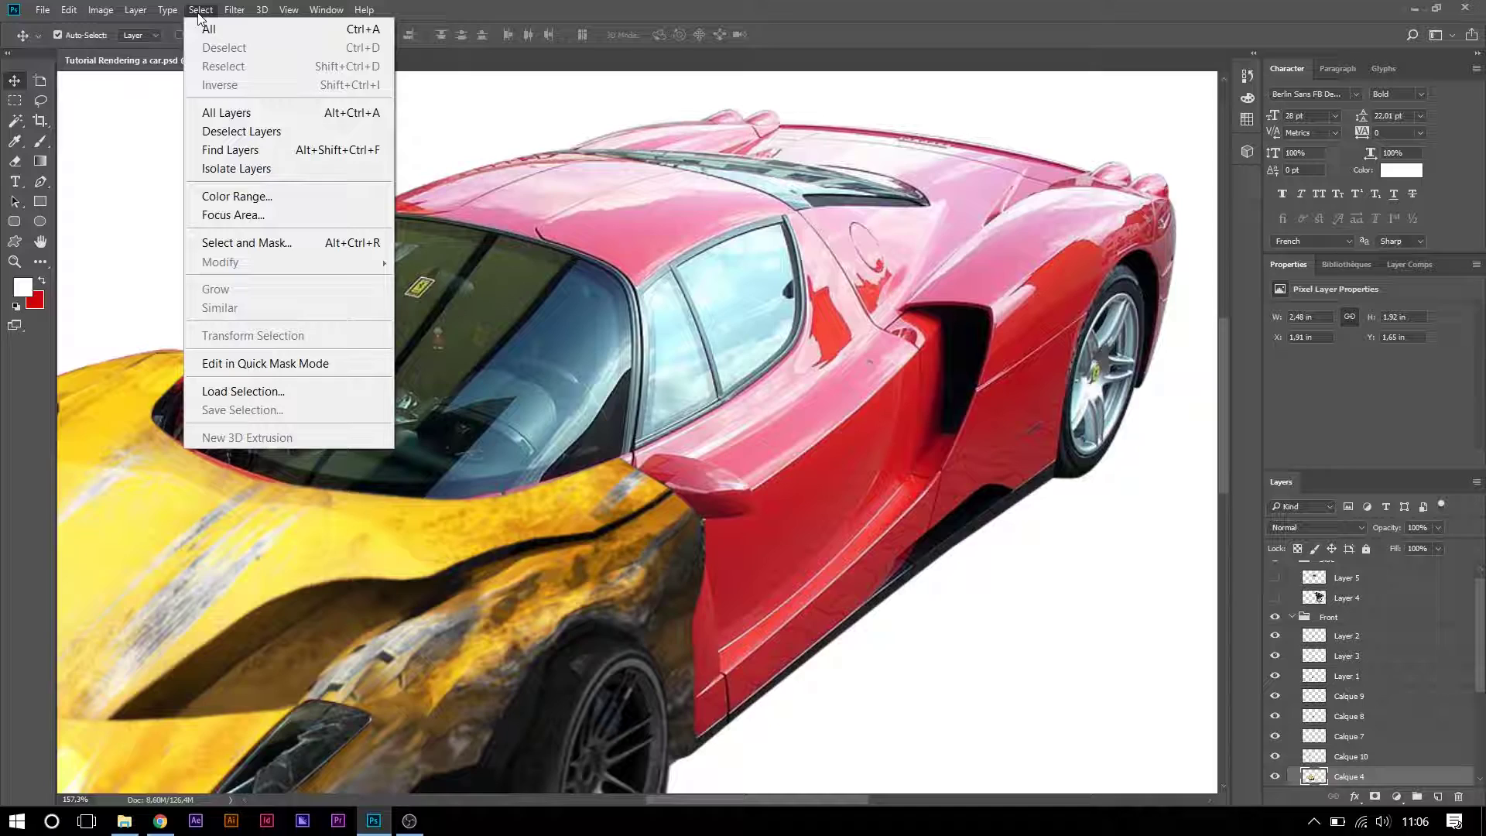
pyautogui.click(248, 394)
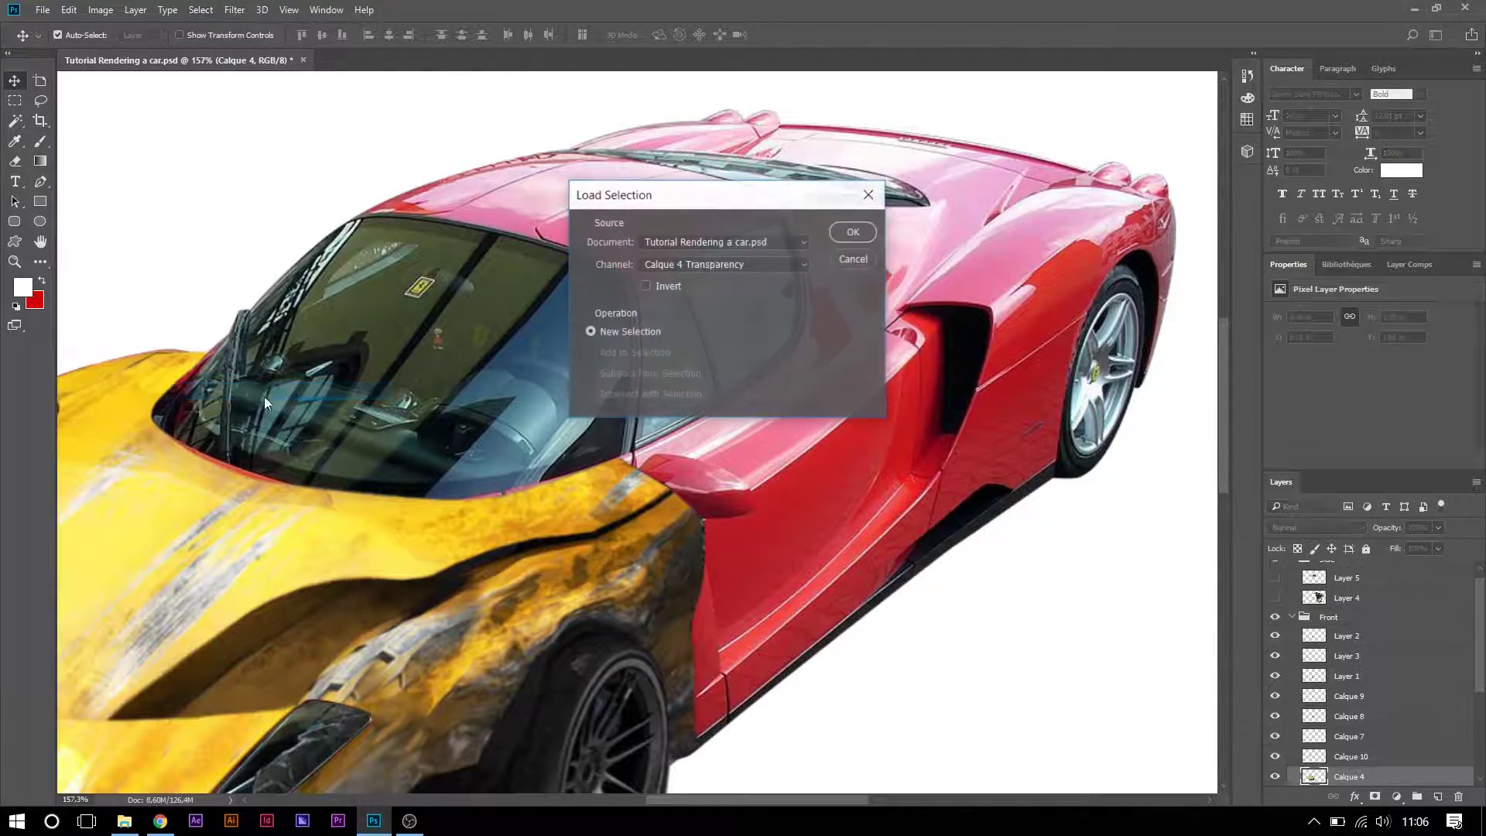
pyautogui.click(855, 232)
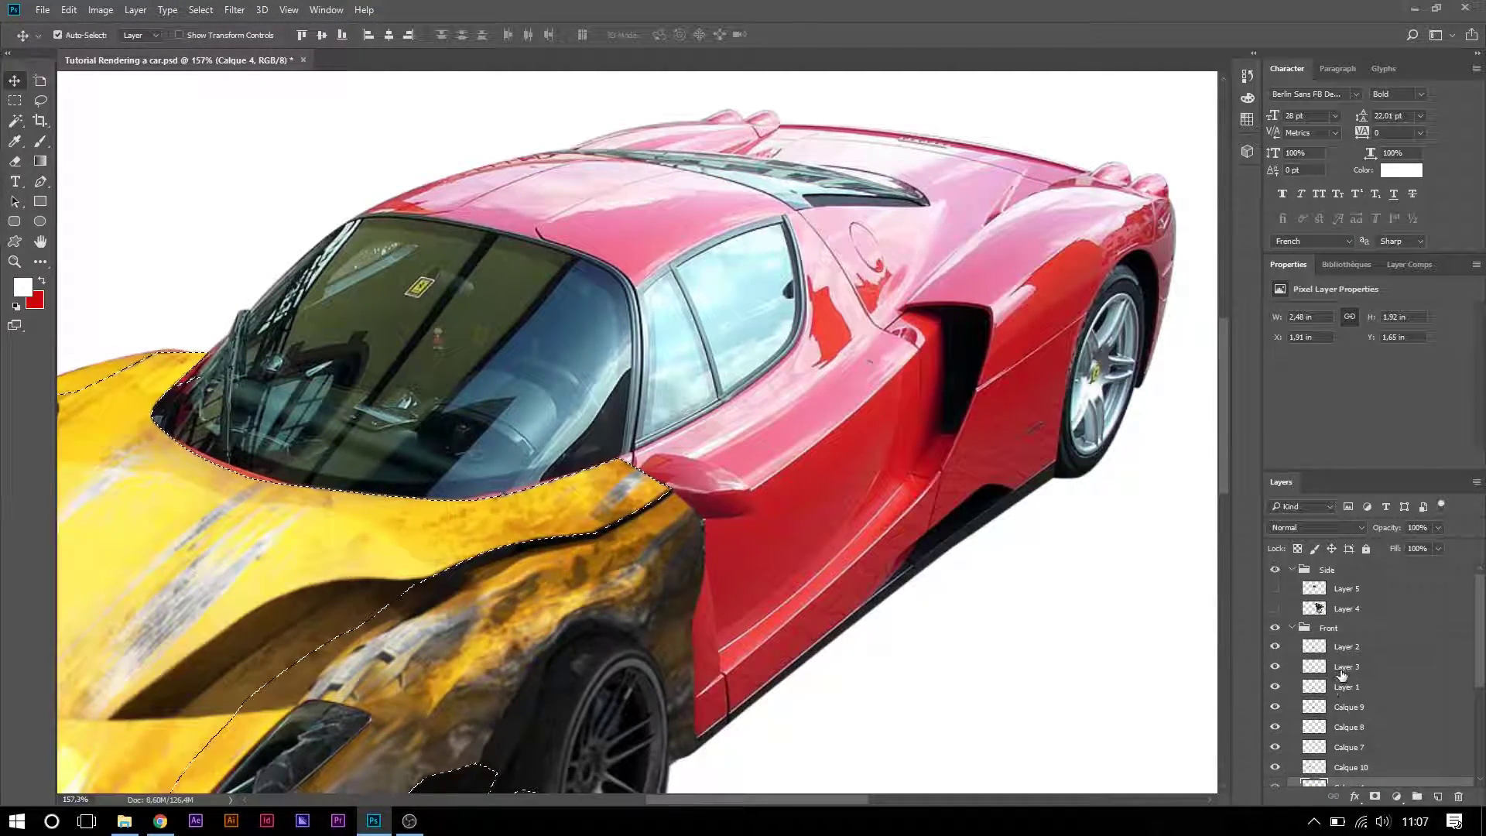
# - Show Layer 5, erase the windshield parts overlapping the hood inside the selection, and deselect
pyautogui.click(1275, 589)
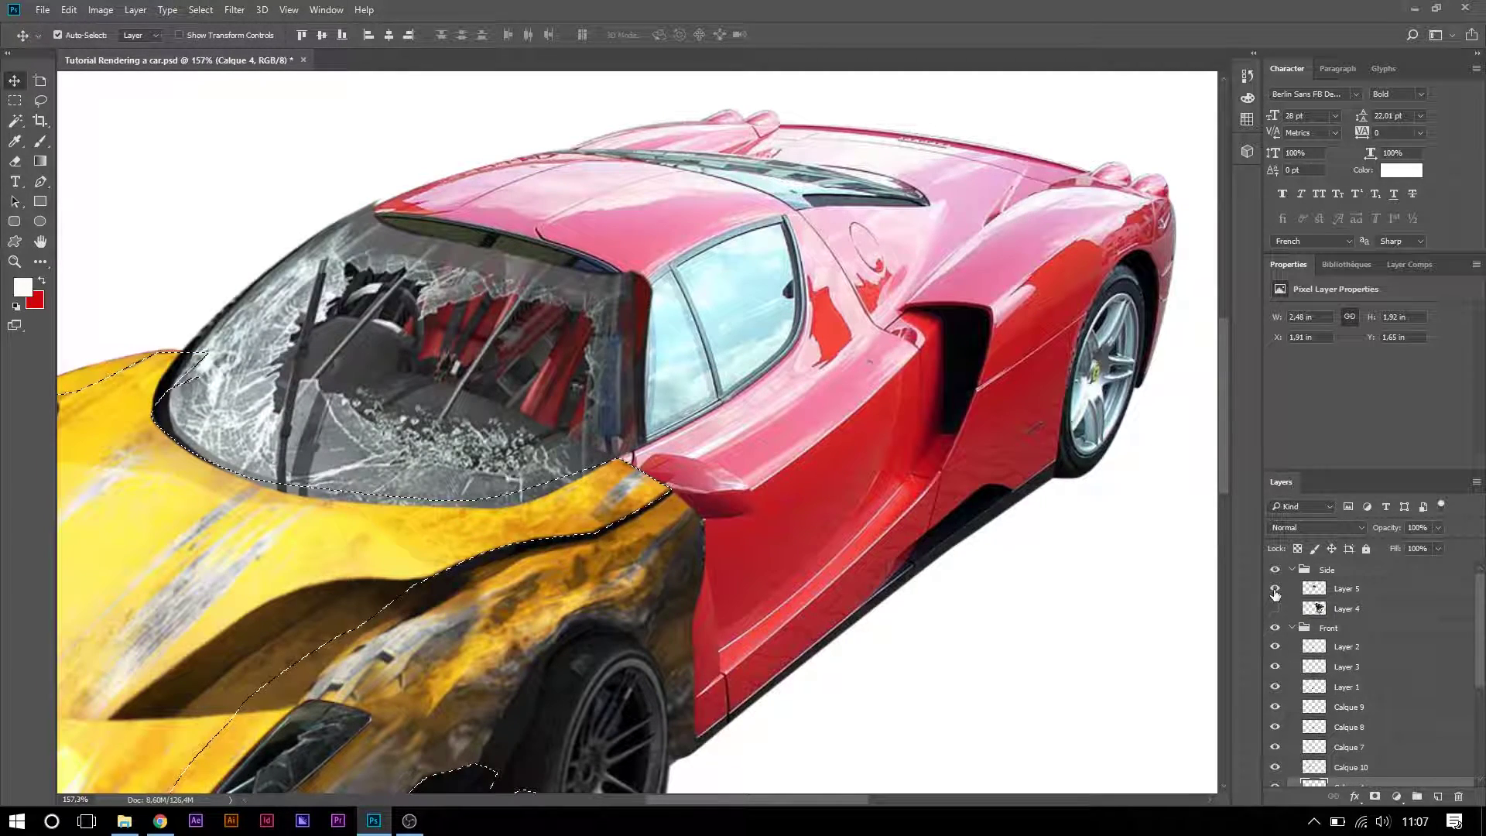
pyautogui.click(1343, 594)
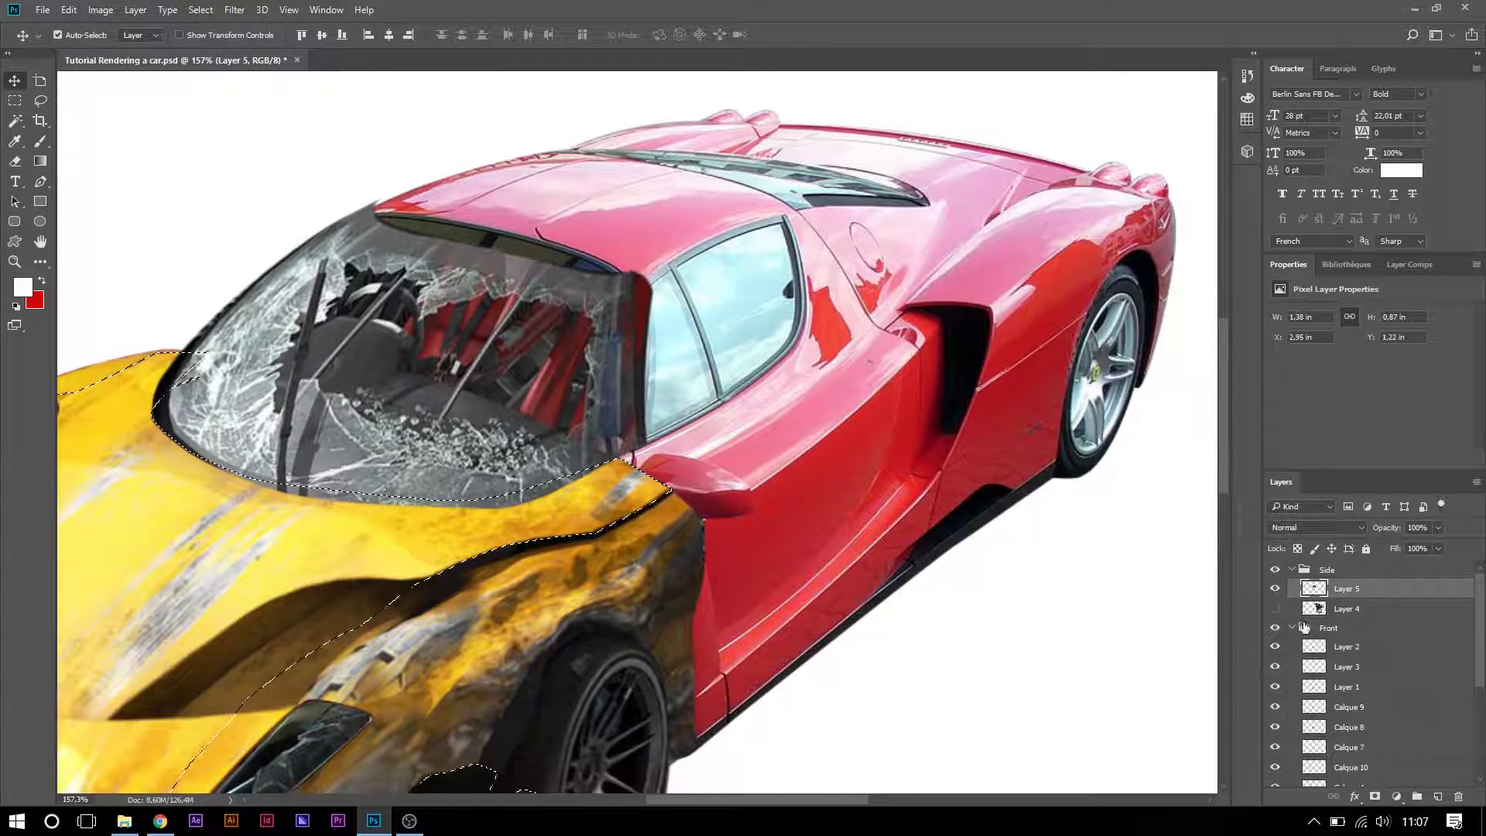
pyautogui.click(15, 161)
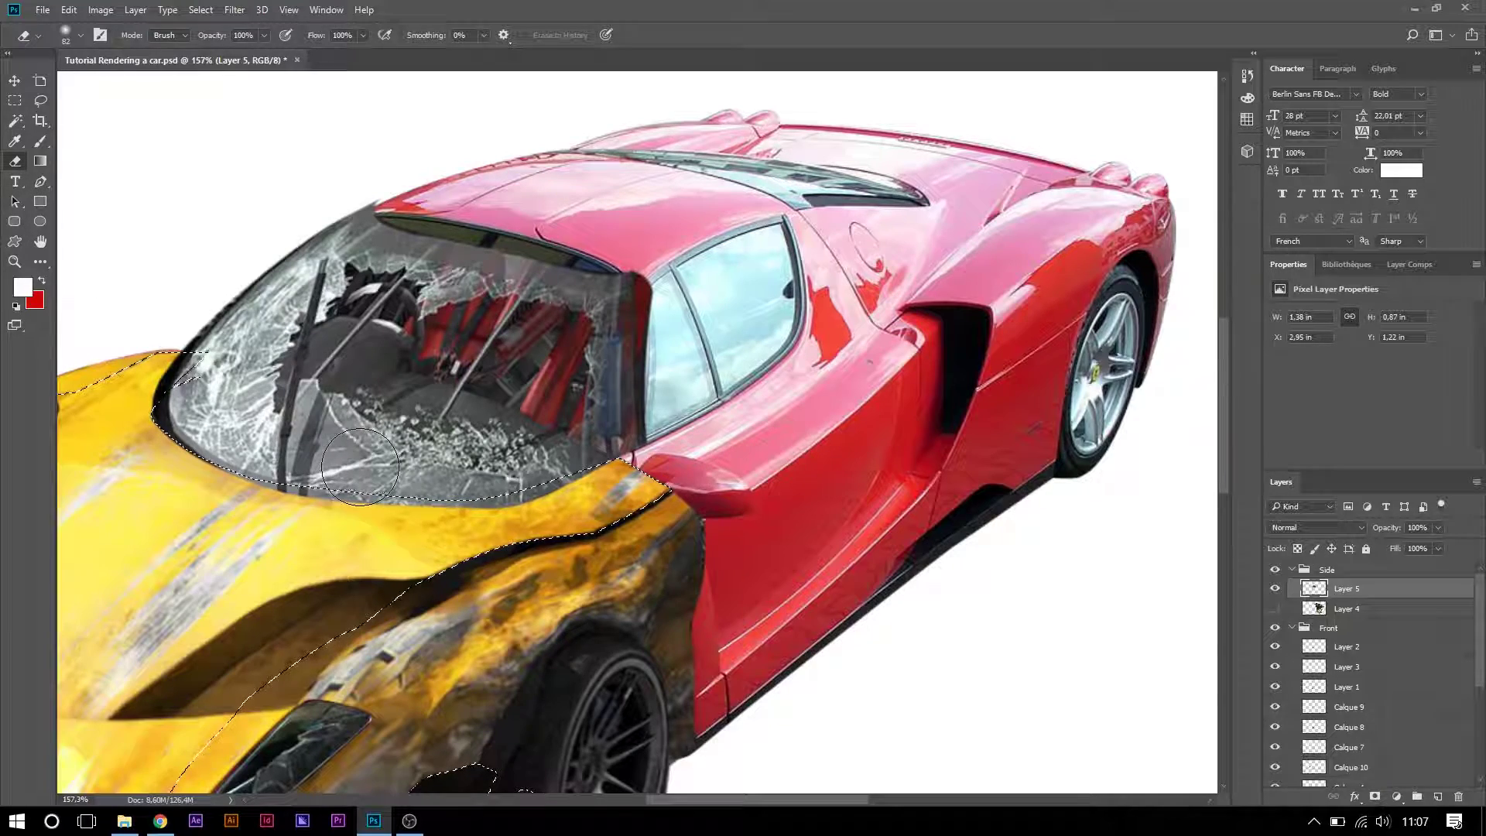
pyautogui.moveTo(577, 487)
pyautogui.mouseDown()
pyautogui.moveTo(351, 514)
pyautogui.moveTo(225, 464)
pyautogui.moveTo(207, 476)
pyautogui.moveTo(221, 495)
pyautogui.mouseUp()
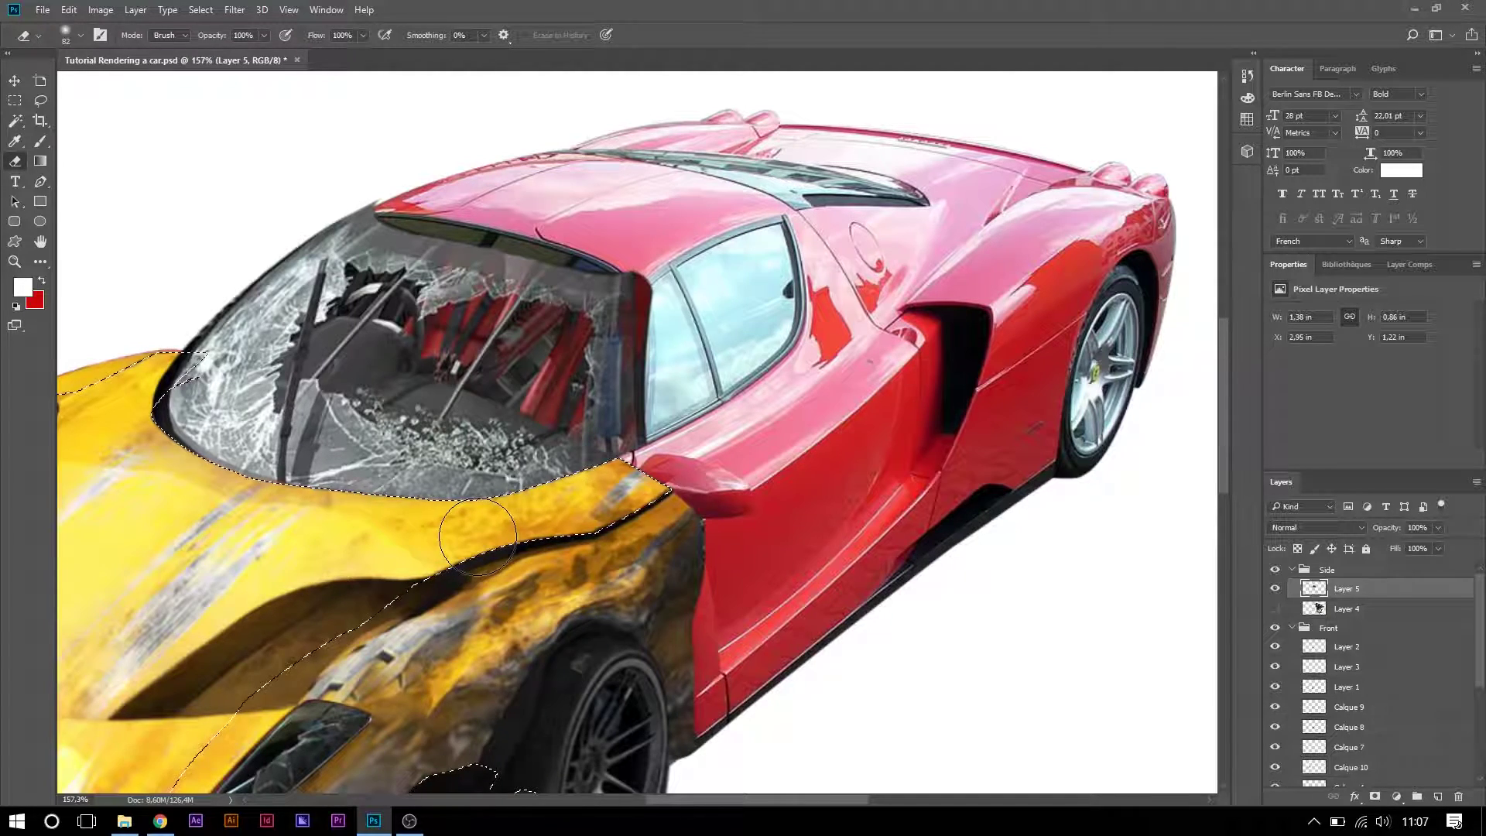
pyautogui.hotkey('ctrl', 'd')
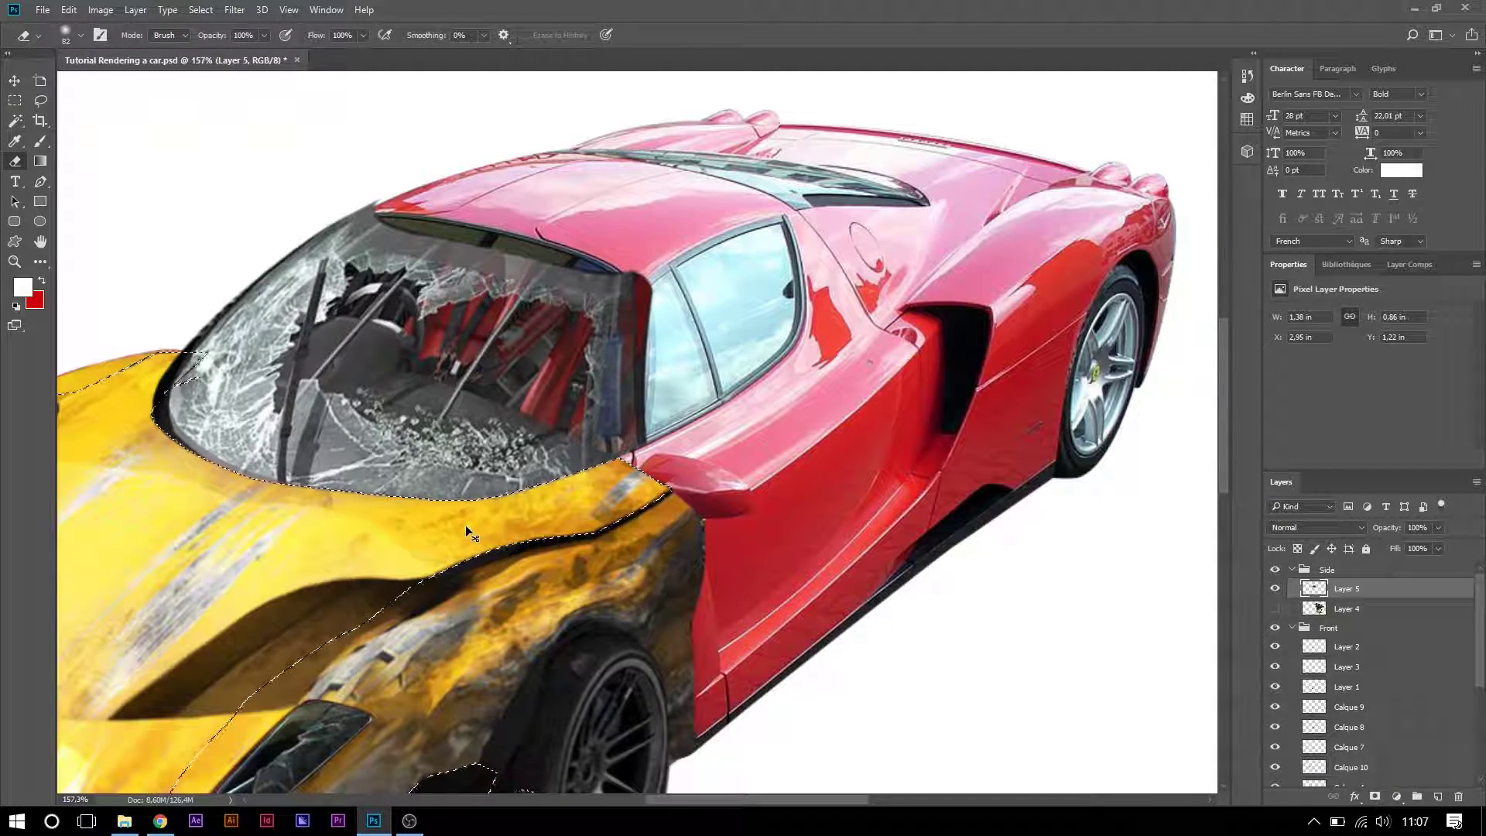
# - Show Layer 4 with the rear wreckage again and bring the whole image into view
pyautogui.scroll(-5, 425, 523)
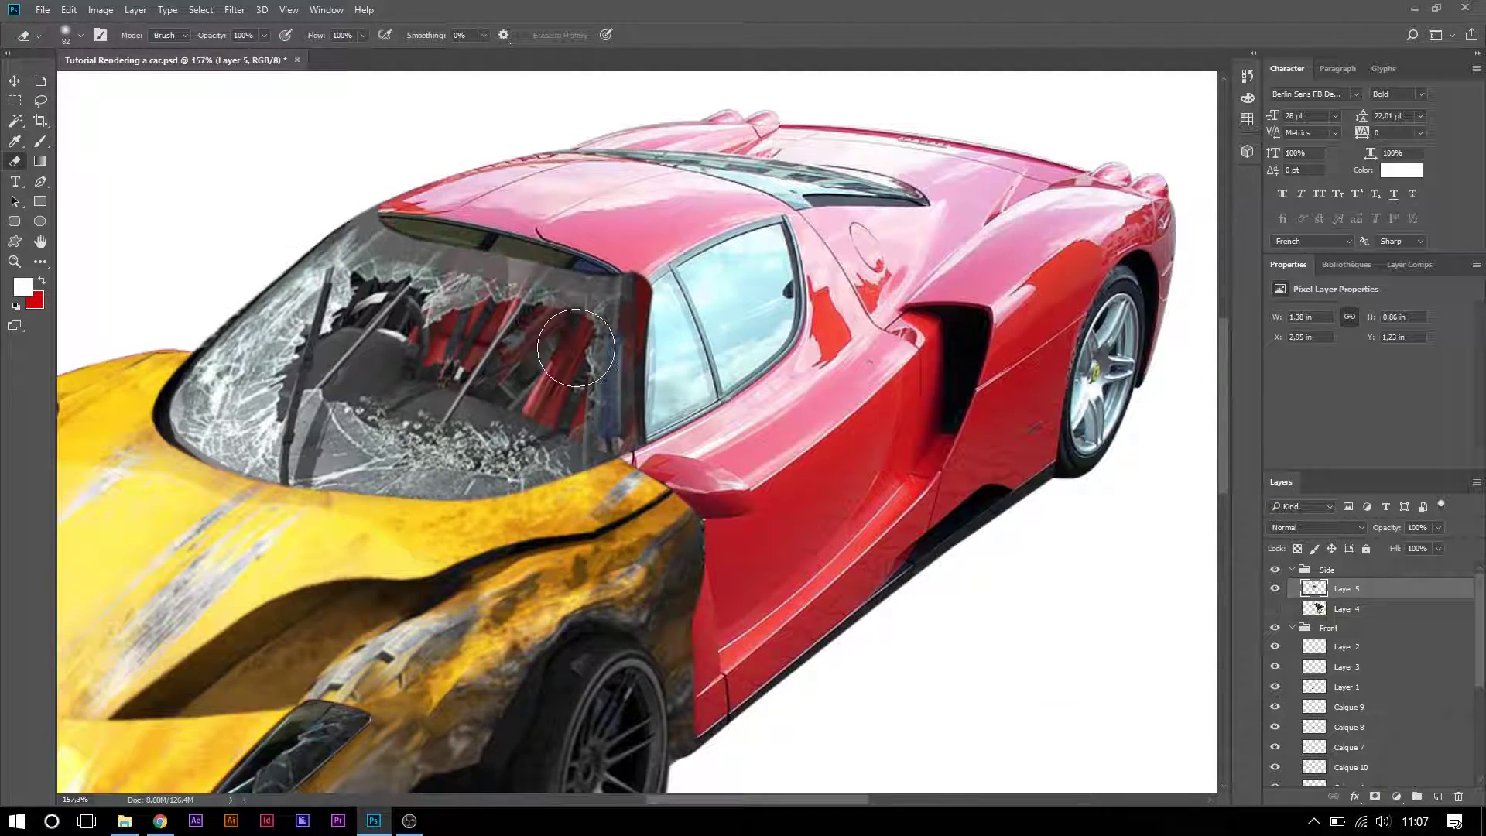
pyautogui.scroll(-1, 649, 408)
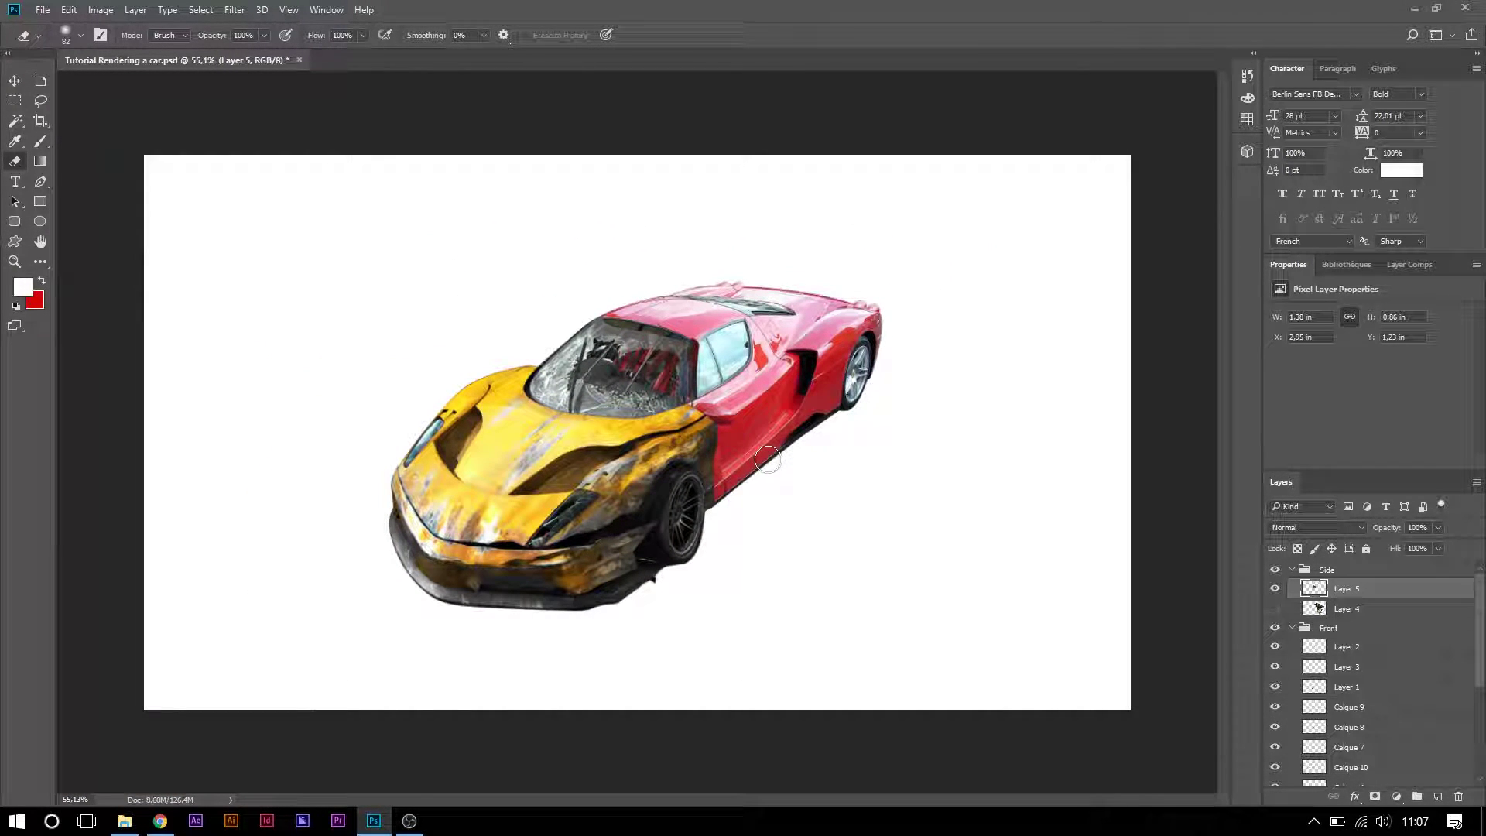
pyautogui.click(1275, 610)
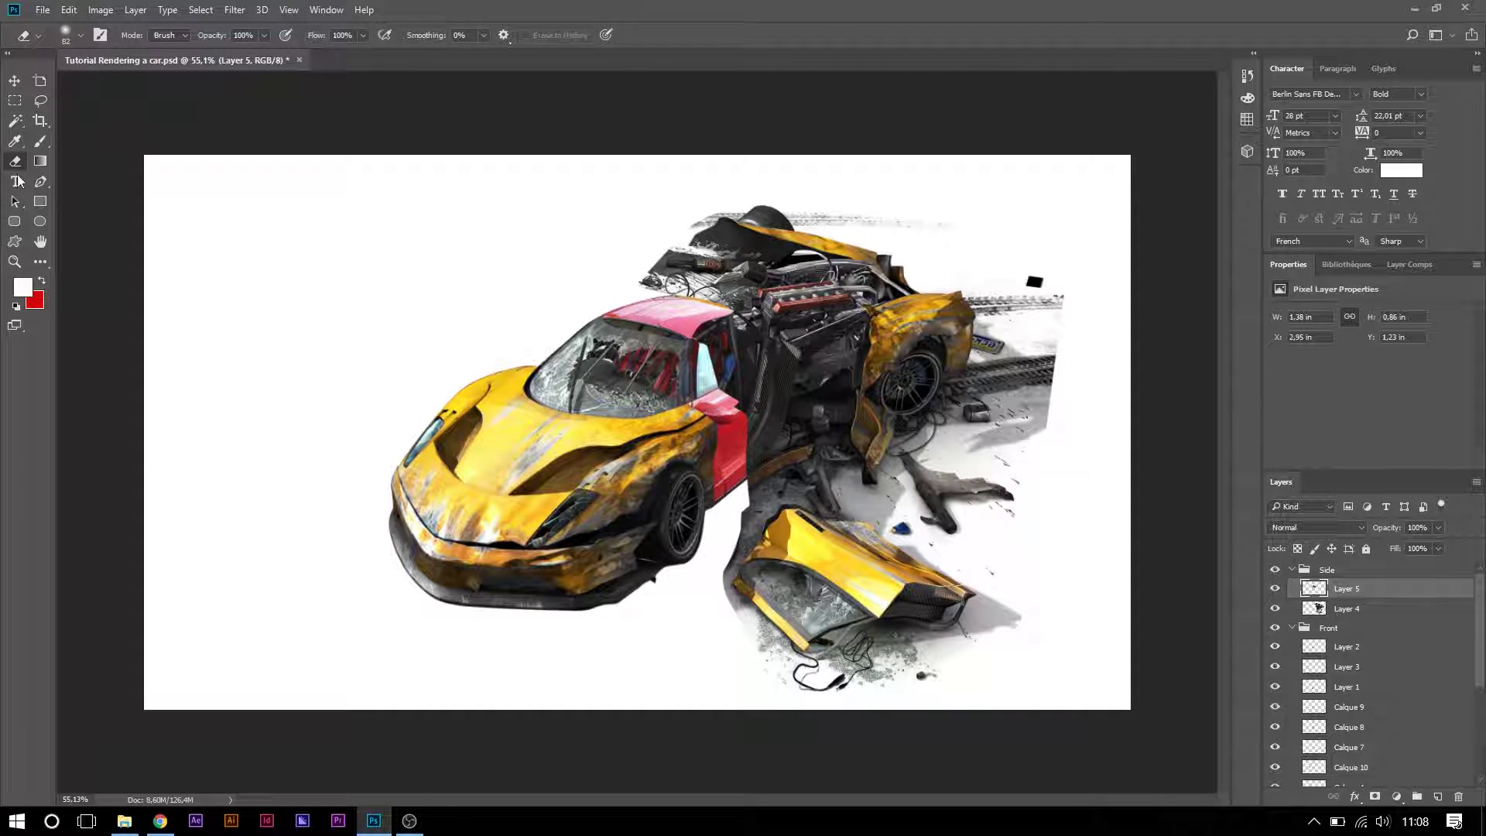
# - Move the rear wreckage on Layer 4 about 0.26 in closer to the front and slightly lower, against the red car's cabin
pyautogui.click(14, 80)
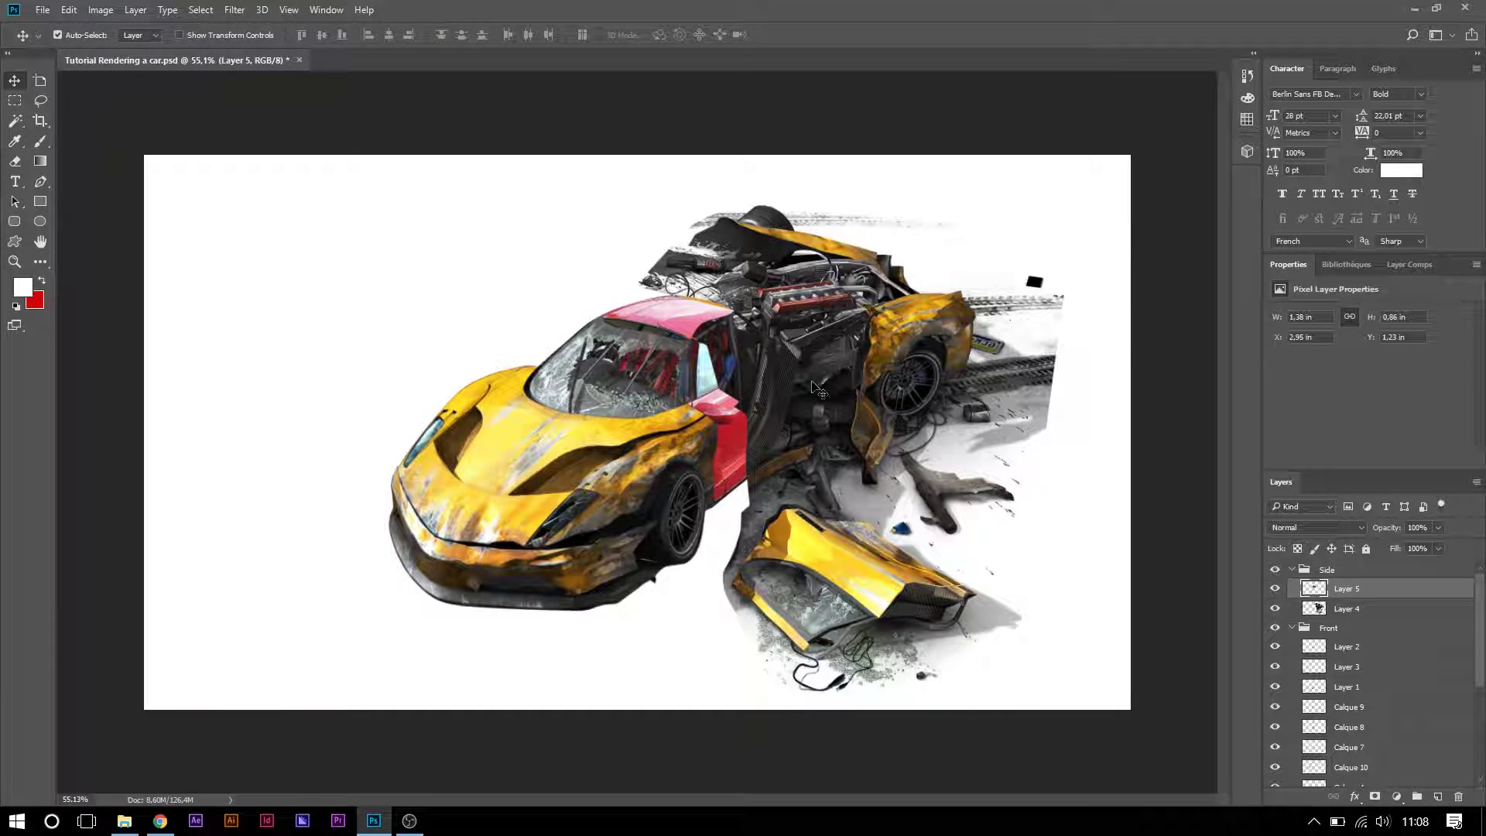
pyautogui.moveTo(802, 411); pyautogui.dragTo(765, 425)
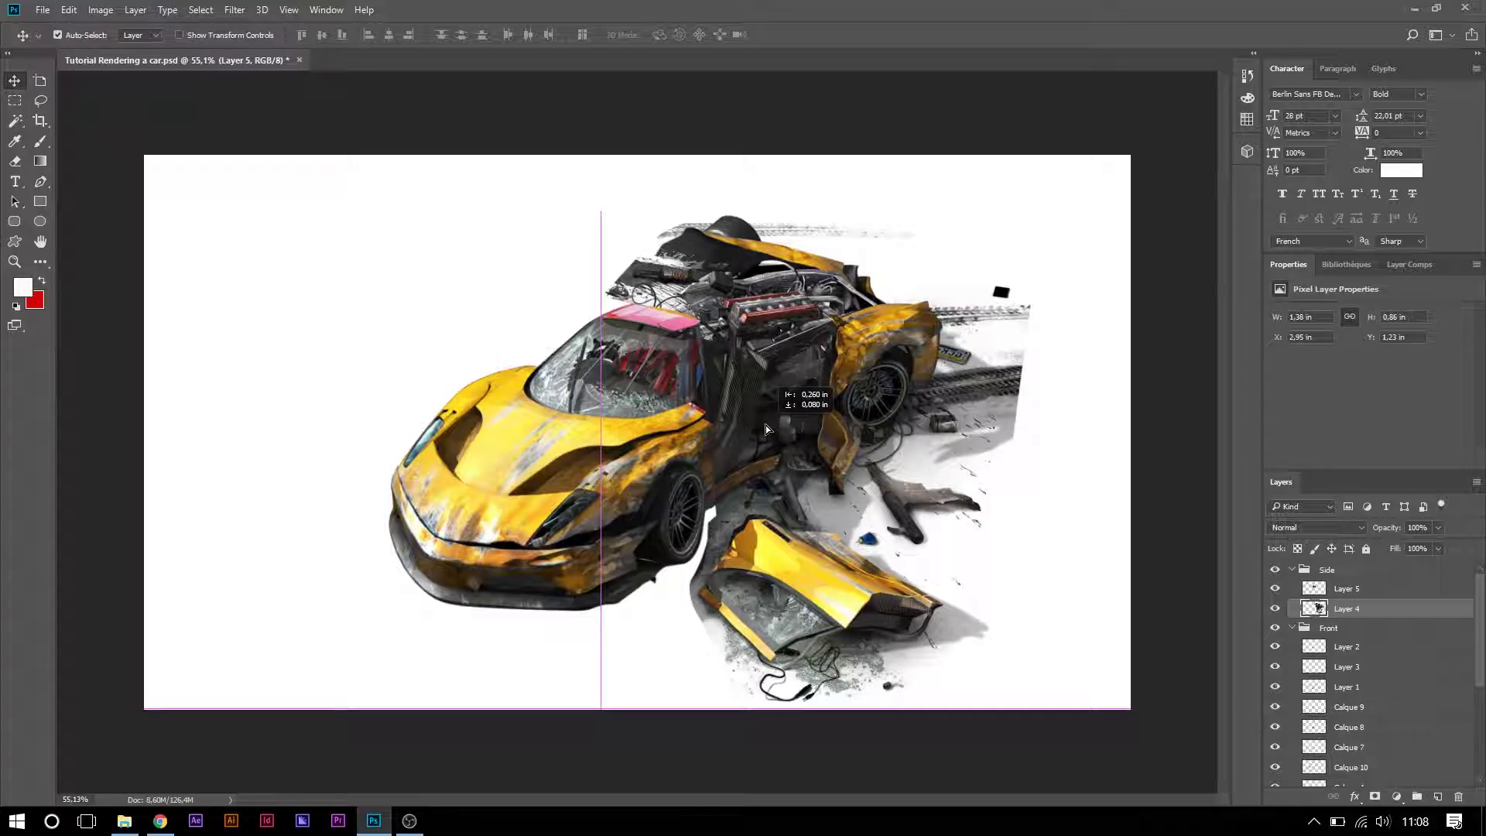
pyautogui.moveTo(765, 425); pyautogui.dragTo(765, 425)
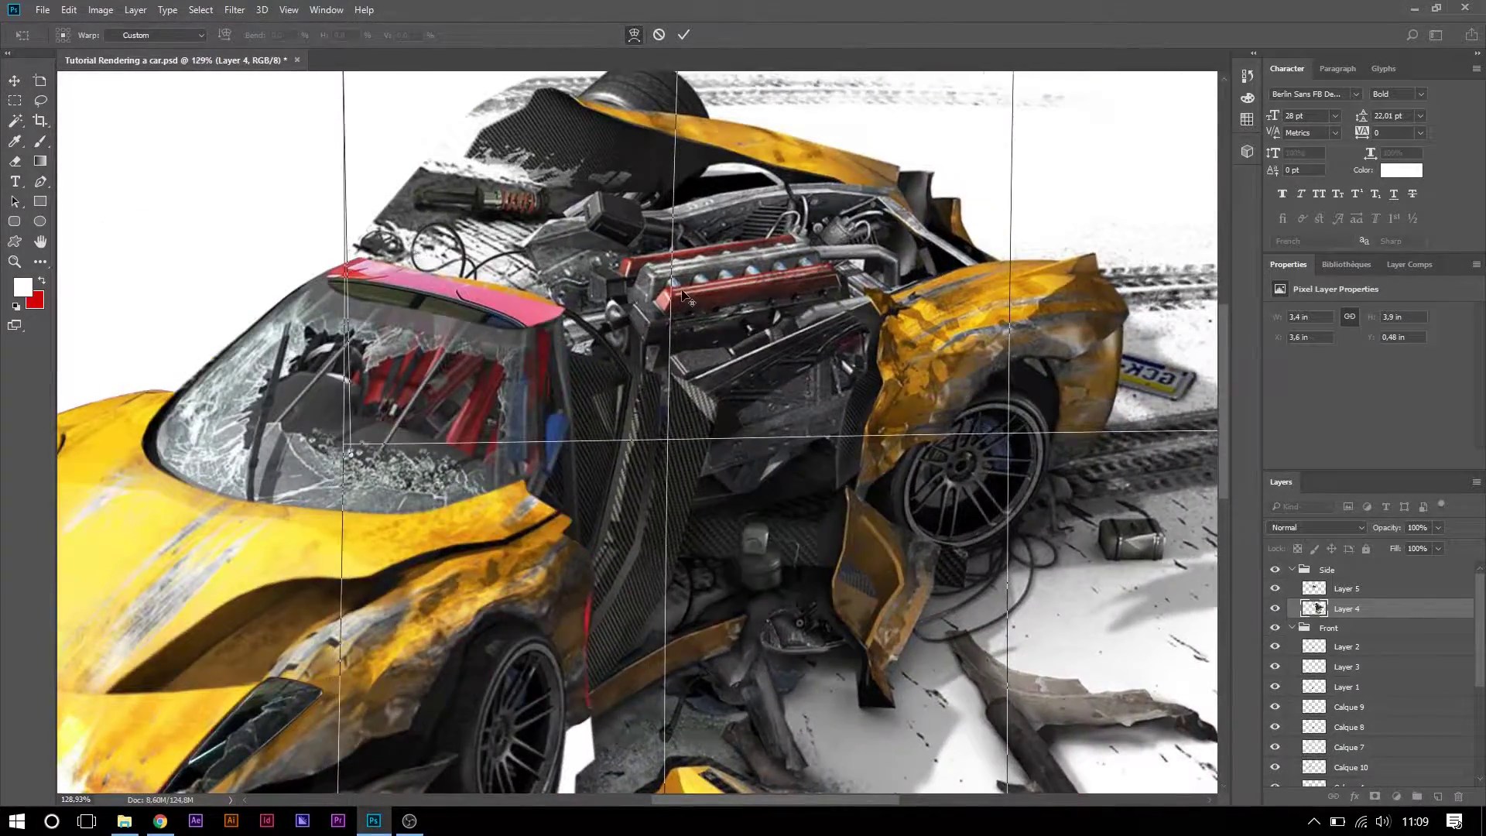
# - Warp the rear wreckage on Layer 4 so it follows the red car's roof and side, and apply the transformation
pyautogui.scroll(-4, 830, 329)
pyautogui.moveTo(720, 433); pyautogui.dragTo(755, 414)
pyautogui.moveTo(782, 480); pyautogui.dragTo(739, 496)
pyautogui.moveTo(1034, 681); pyautogui.dragTo(1021, 665)
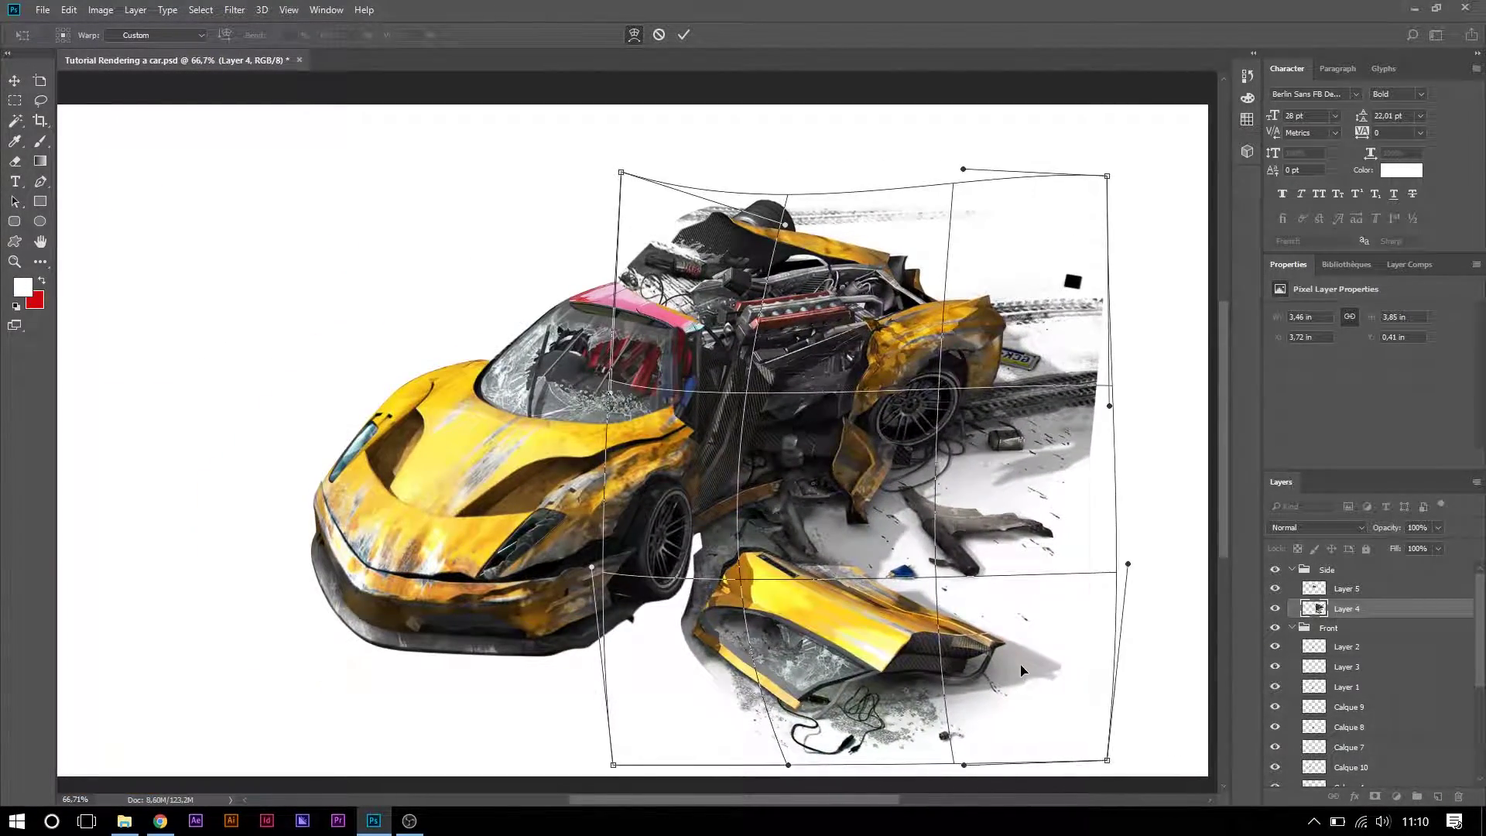
pyautogui.press('Return')
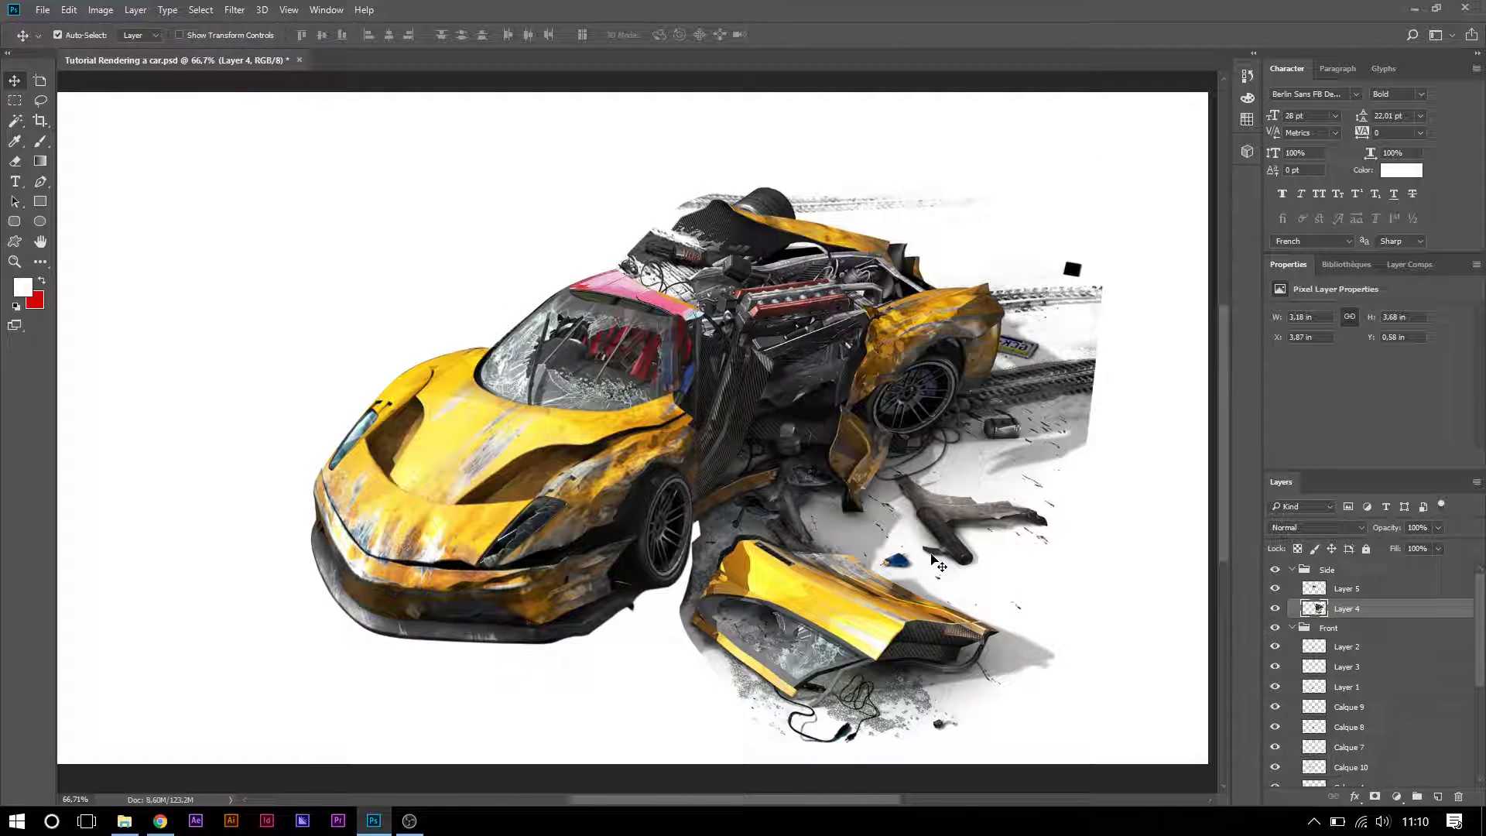
# - Collapse the Side and Front groups, move Calque 1 to the top of the layer stack, and show it
pyautogui.click(1291, 570)
pyautogui.click(1291, 587)
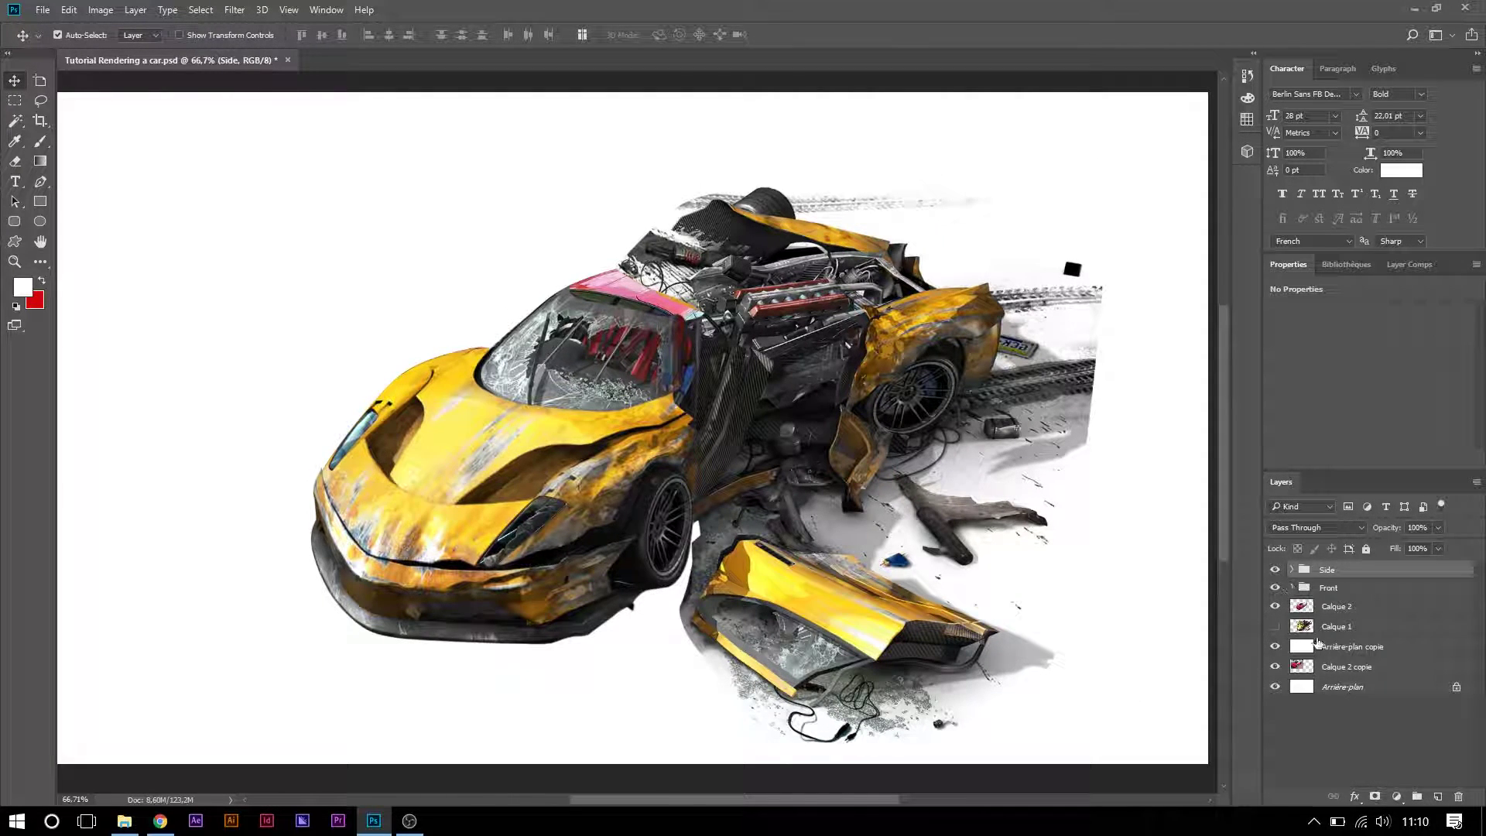
pyautogui.moveTo(1347, 629); pyautogui.dragTo(1354, 567)
pyautogui.click(1275, 570)
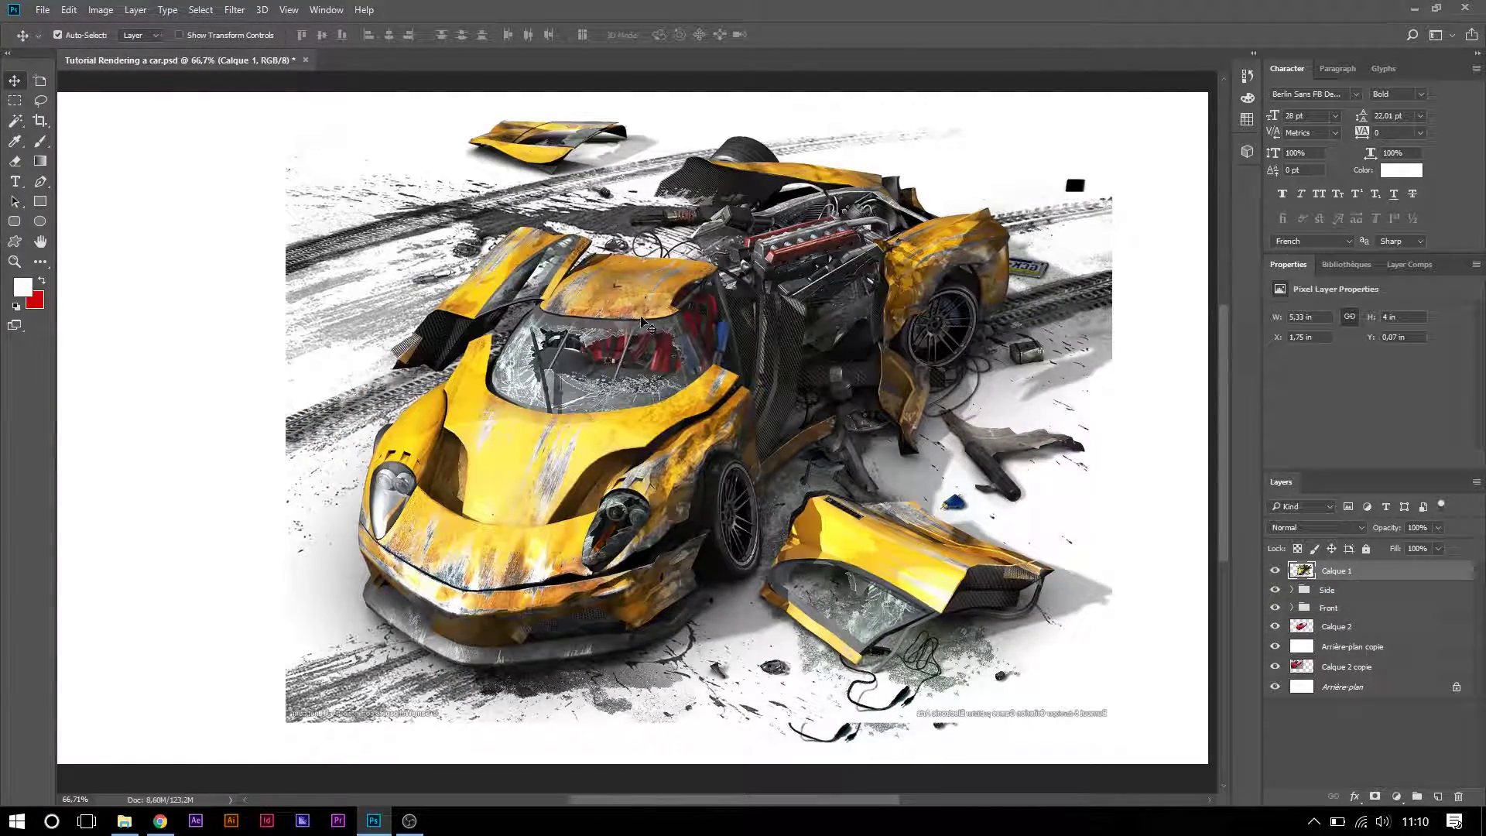
# - Trace a Pen path on Calque 1 along the windshield's outer edge and around the wrecked car's yellow roof to the raised door
pyautogui.scroll(2, 643, 323)
pyautogui.press('p')
pyautogui.click(315, 592)
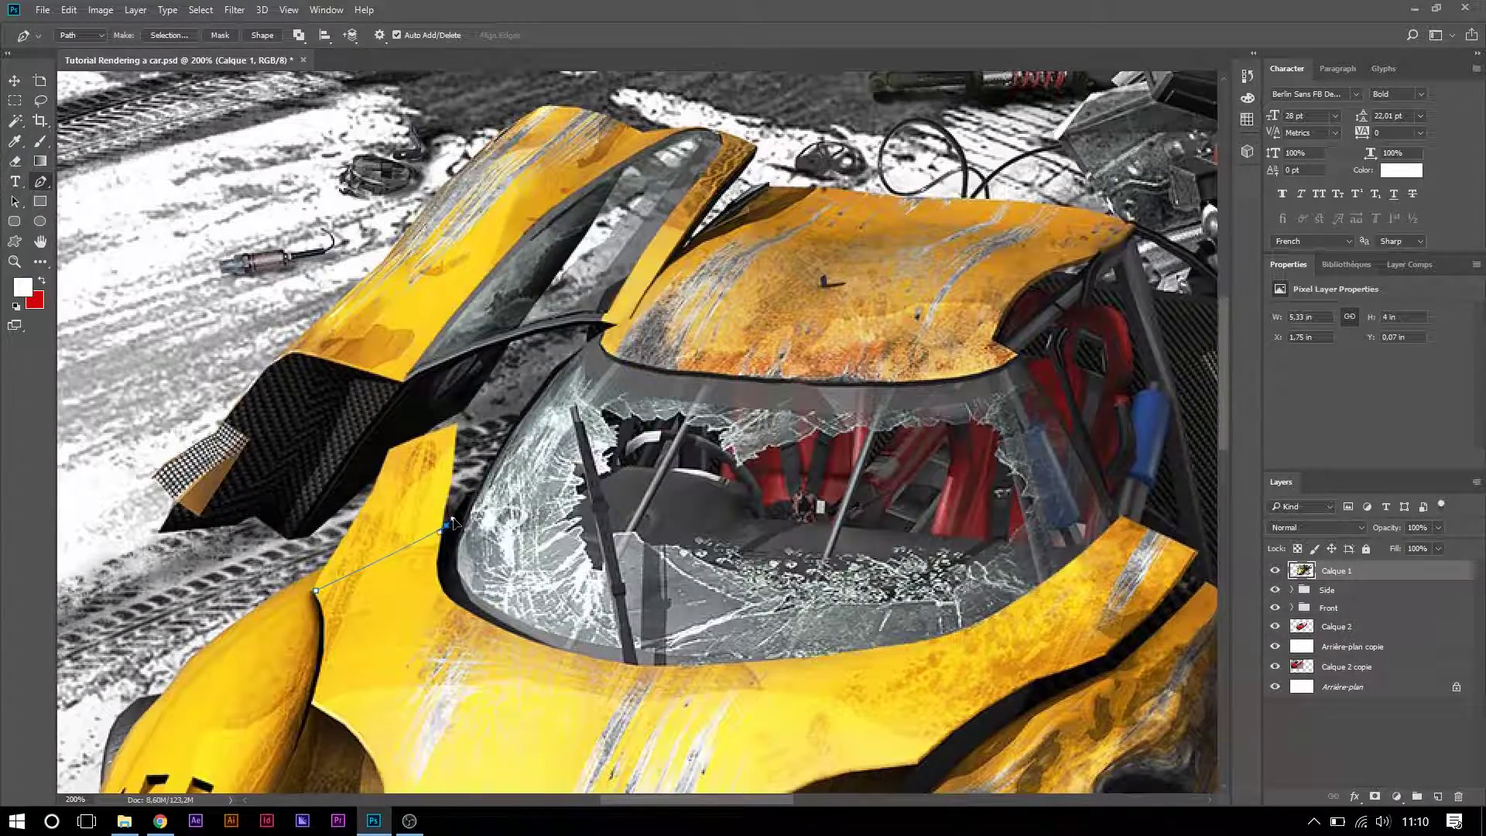
pyautogui.click(1011, 363)
pyautogui.click(1138, 230)
pyautogui.click(1095, 212)
pyautogui.click(858, 192)
pyautogui.click(767, 183)
pyautogui.click(681, 248)
pyautogui.click(757, 155)
pyautogui.moveTo(745, 141); pyautogui.dragTo(724, 134)
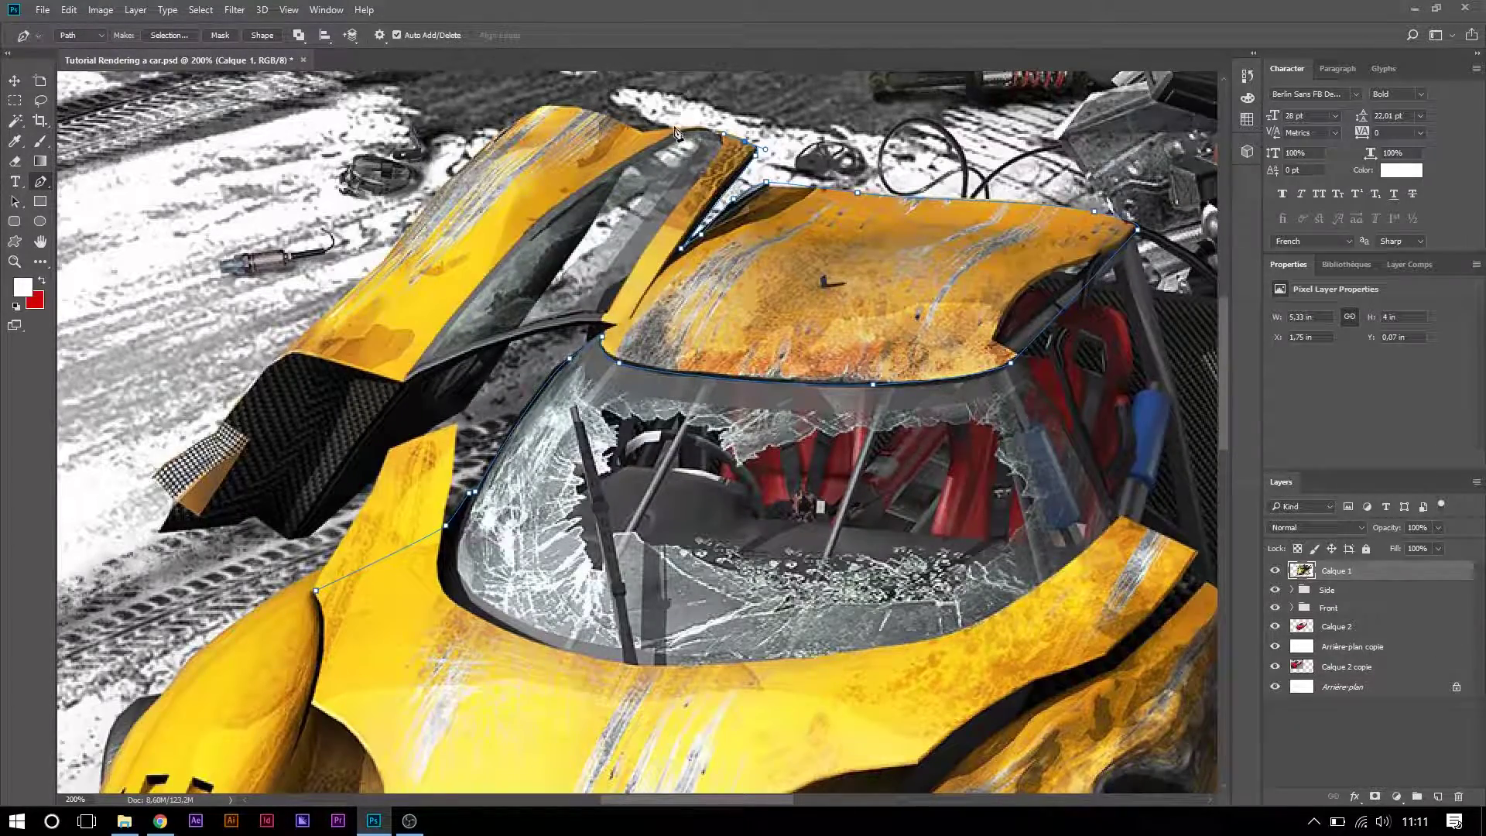
# - Continue the Pen path around the raised yellow door and its carbon-fibre lower end back towards the hood
pyautogui.click(636, 129)
pyautogui.click(537, 108)
pyautogui.click(403, 235)
pyautogui.click(277, 358)
pyautogui.click(218, 433)
pyautogui.click(153, 475)
pyautogui.click(173, 499)
pyautogui.click(158, 533)
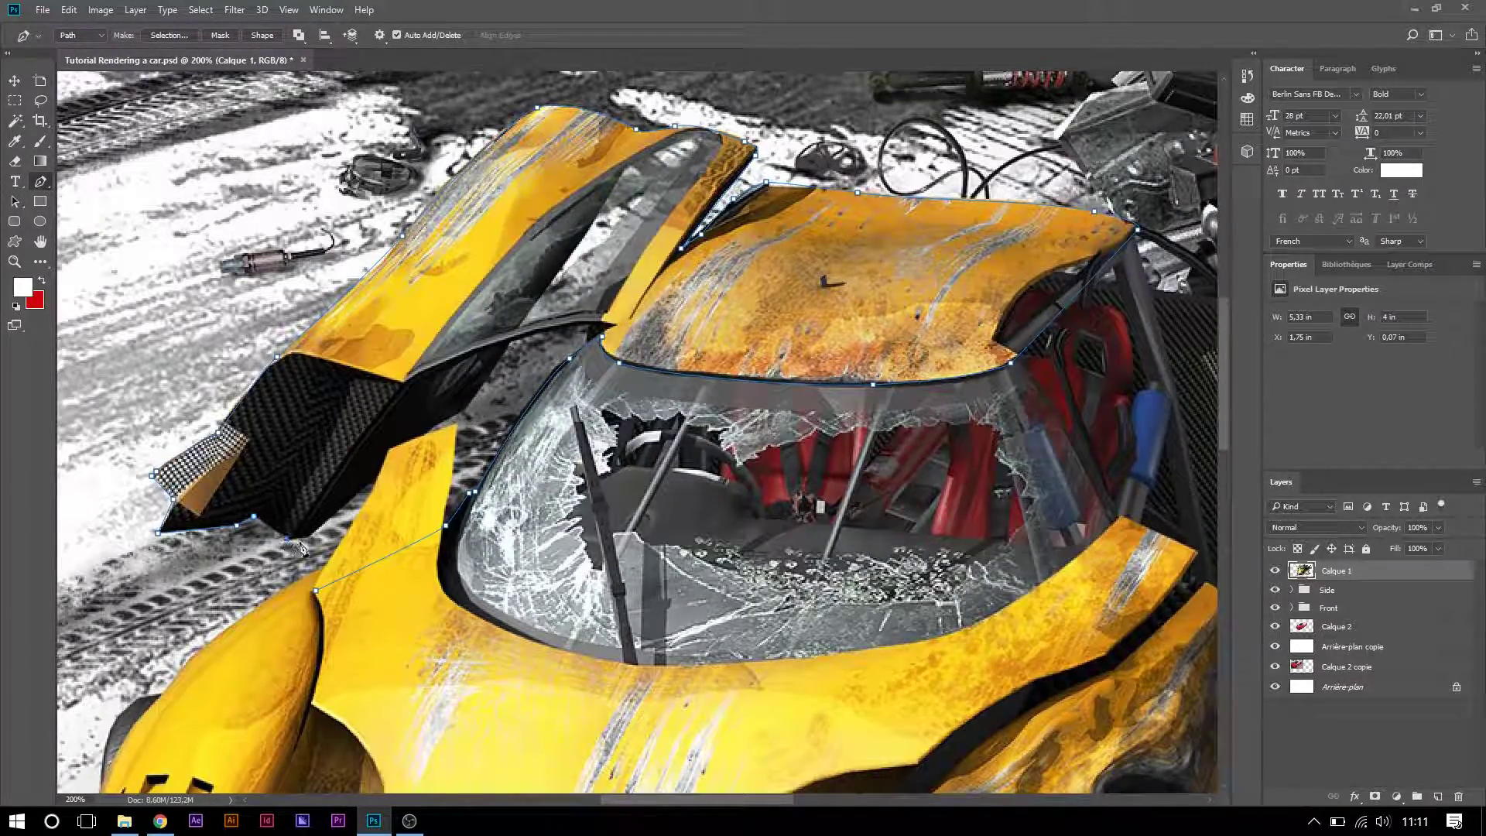
pyautogui.click(375, 484)
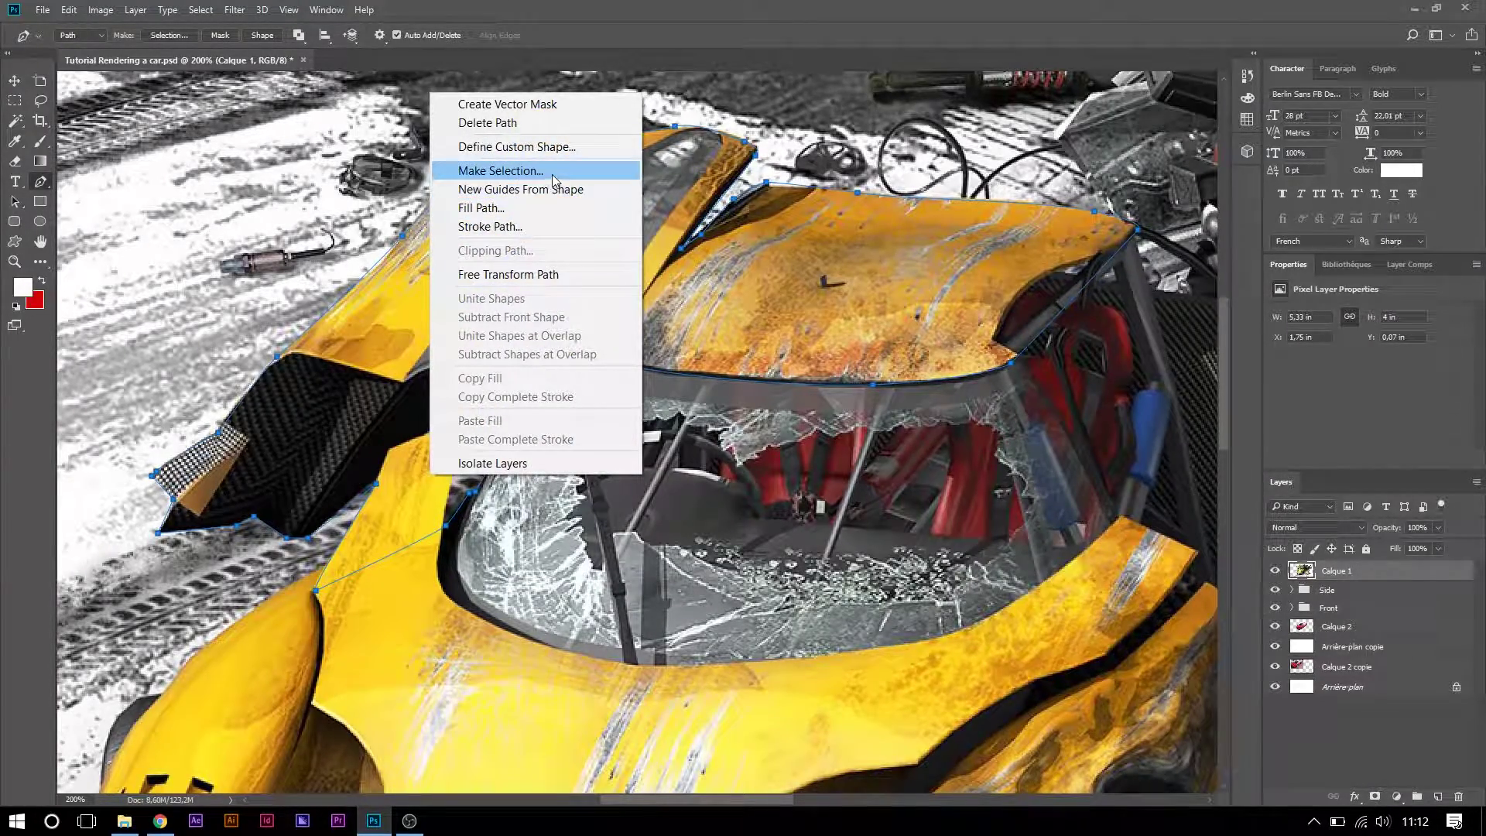
# - Convert the path to a new anti-aliased selection with a 0,3-pixel feather and copy the roof and door to a new layer
pyautogui.click(554, 181)
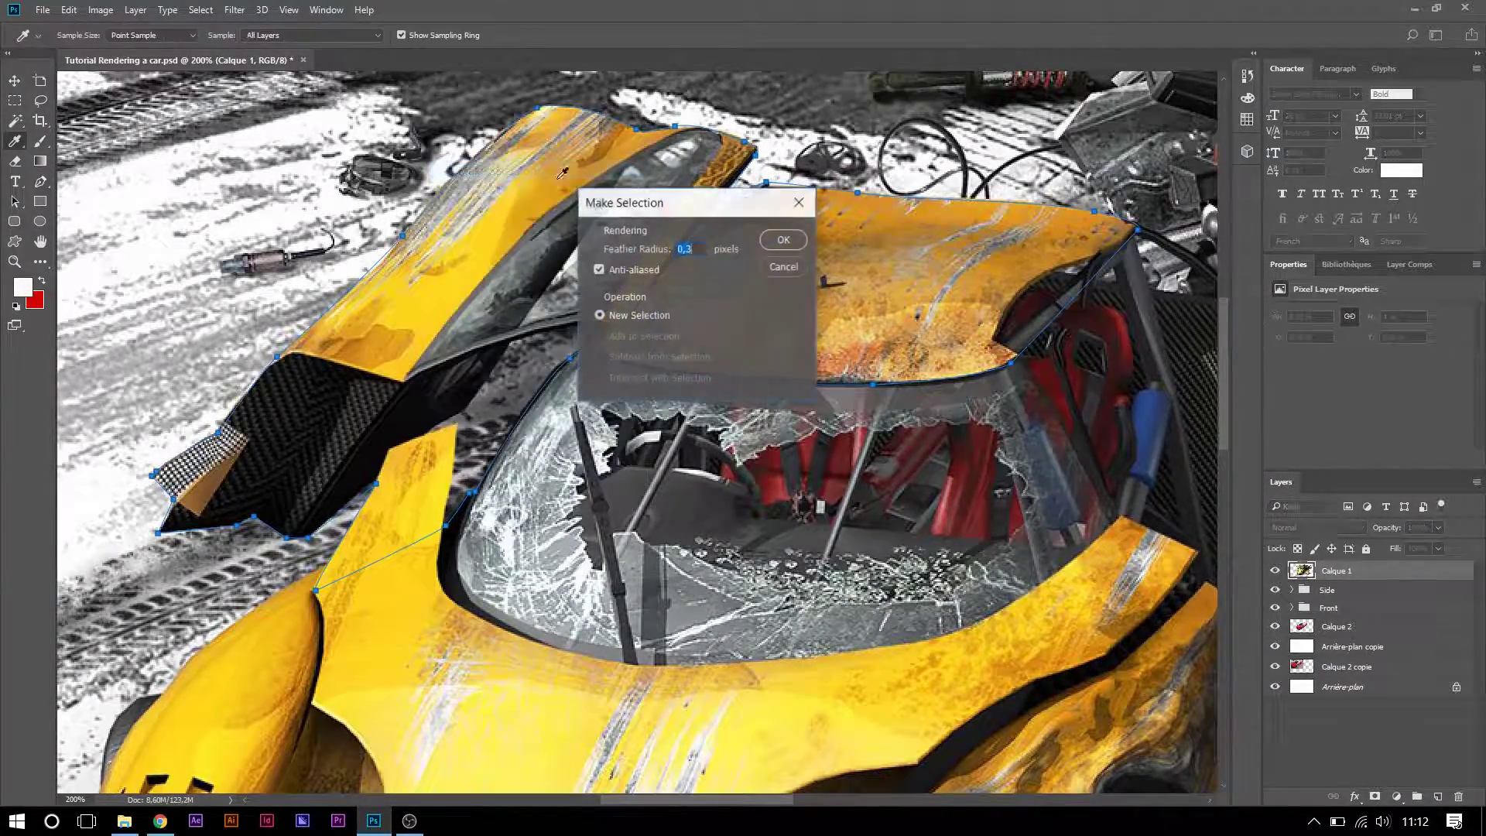
pyautogui.click(784, 240)
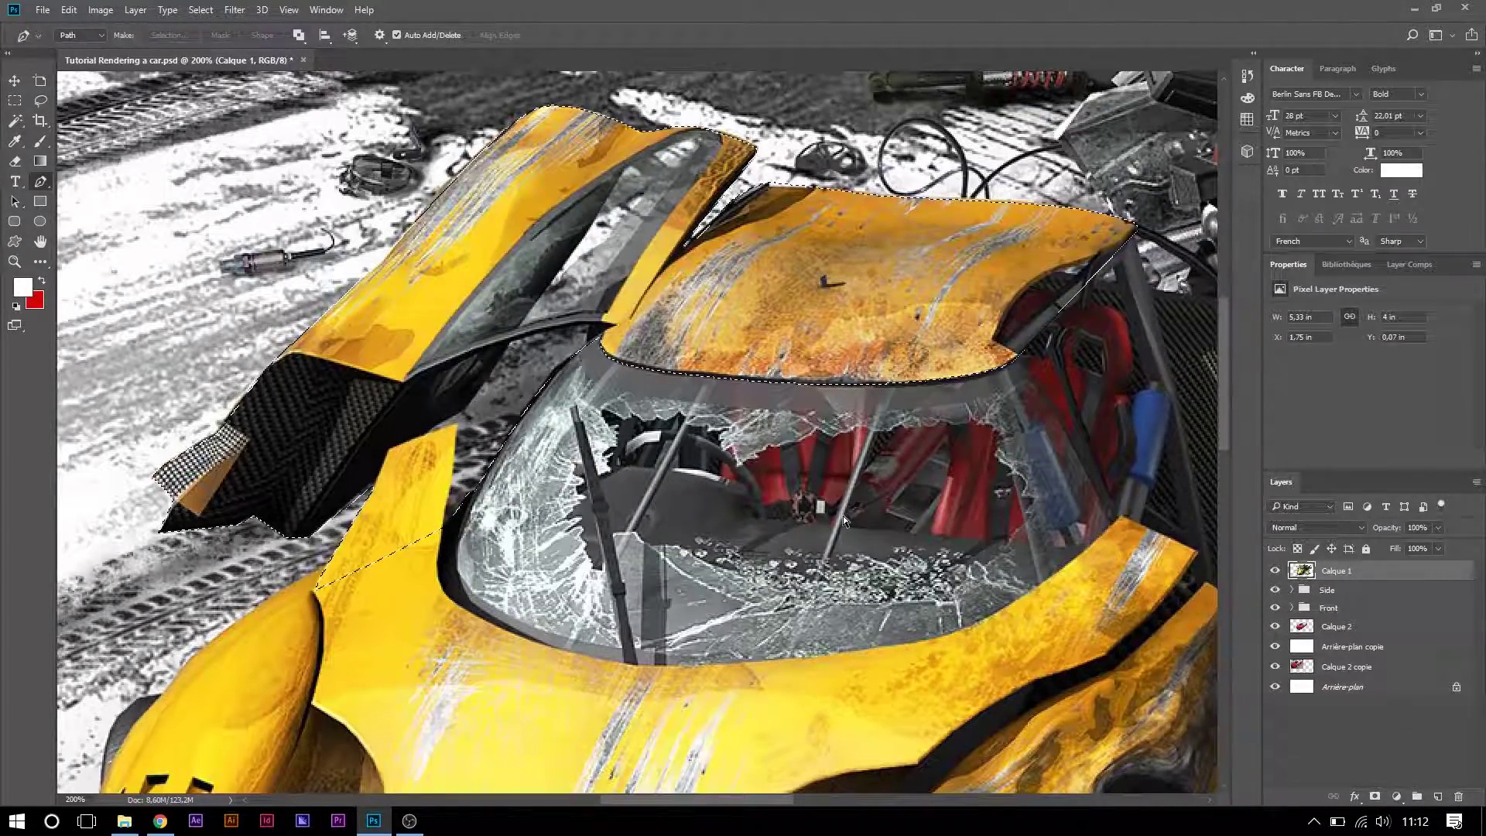
pyautogui.hotkey('ctrl', 'd')
pyautogui.hotkey('ctrl', 'shift', 'alt', 'n')
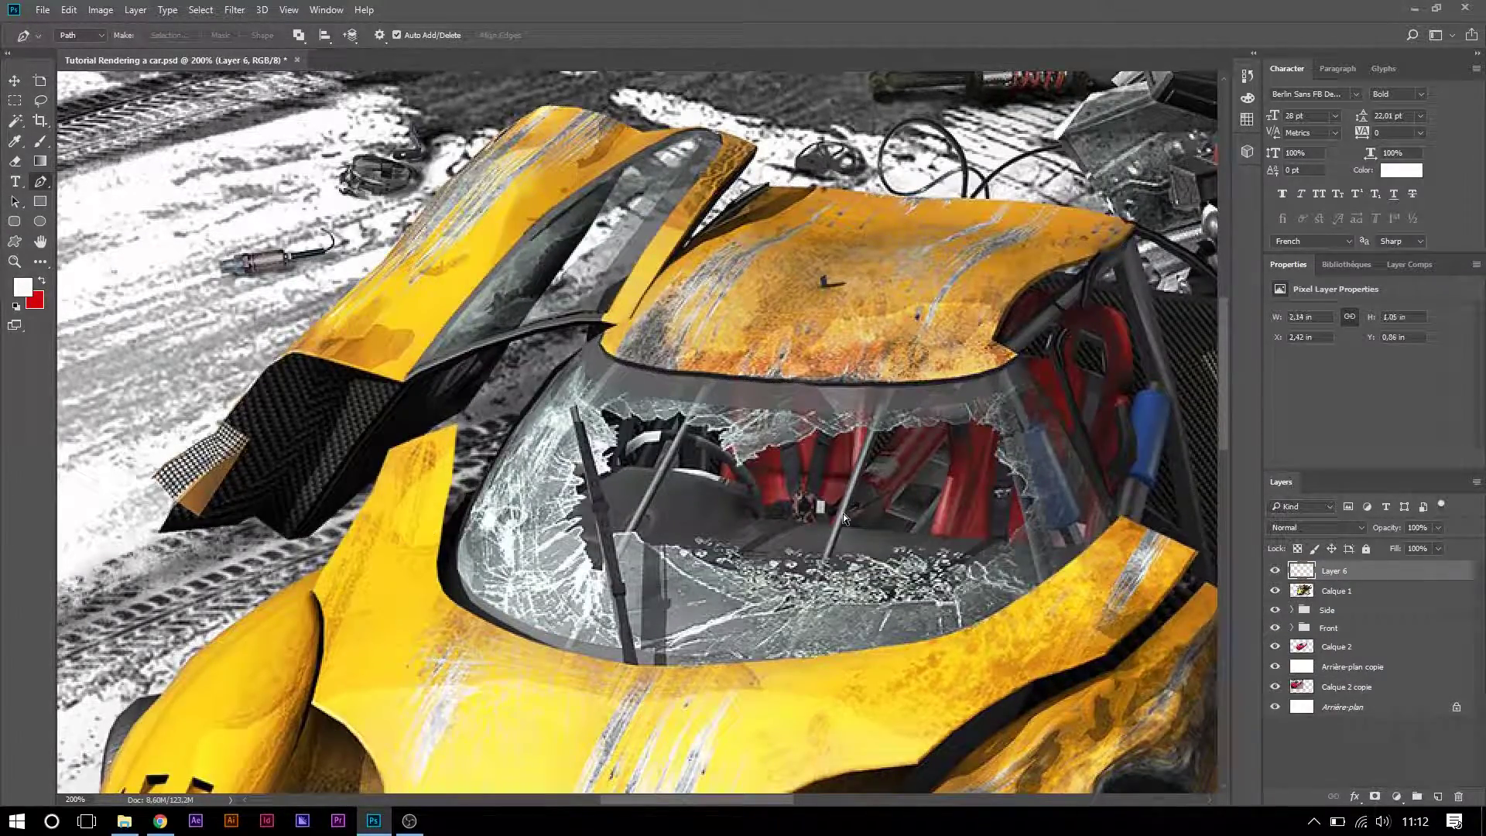
# - Hide Calque 1, place Layer 6 inside the Side group, and expand the group
pyautogui.click(1274, 590)
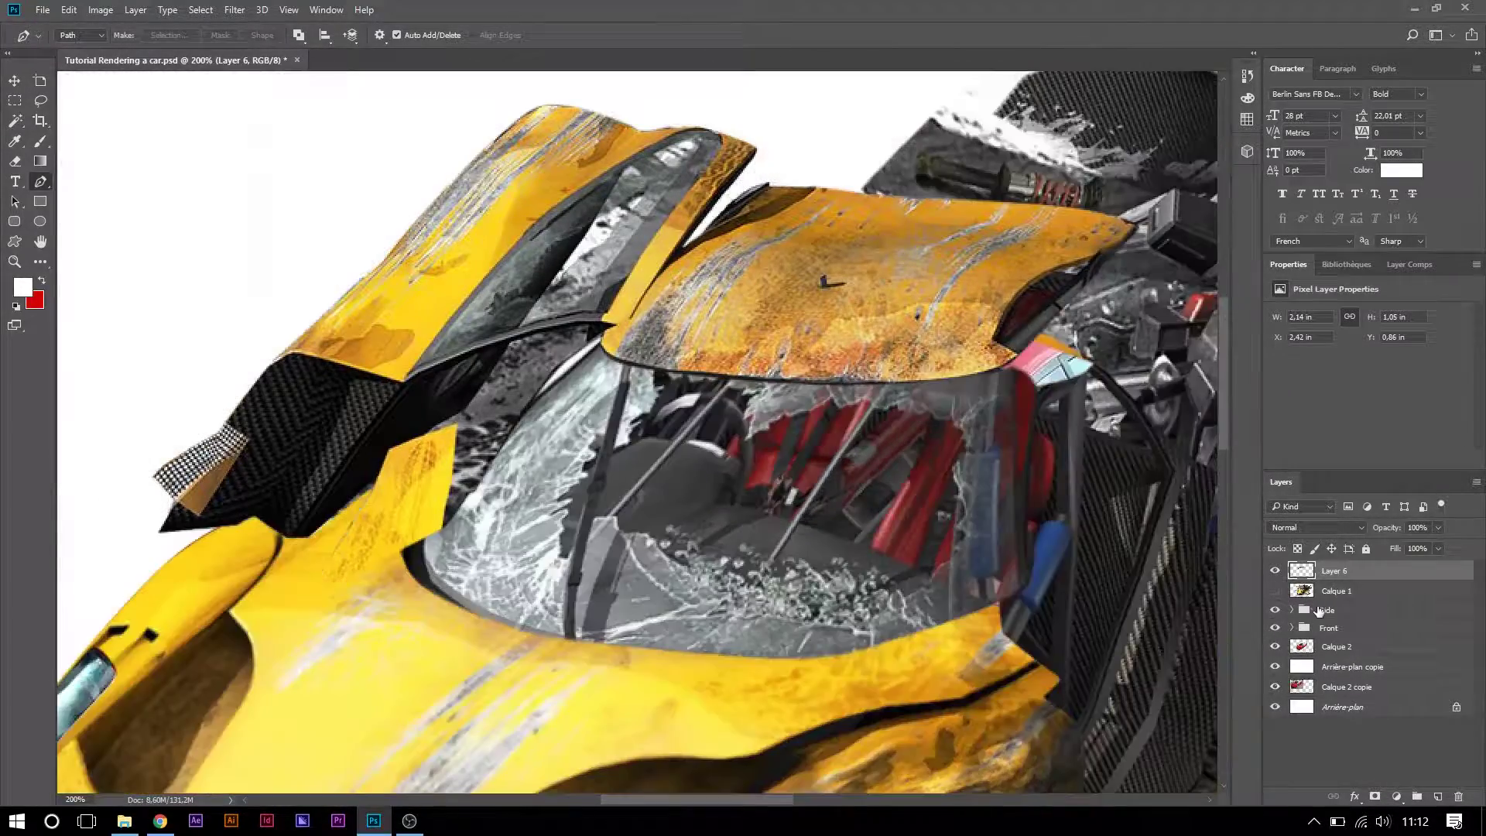
pyautogui.moveTo(1332, 573); pyautogui.dragTo(1329, 609)
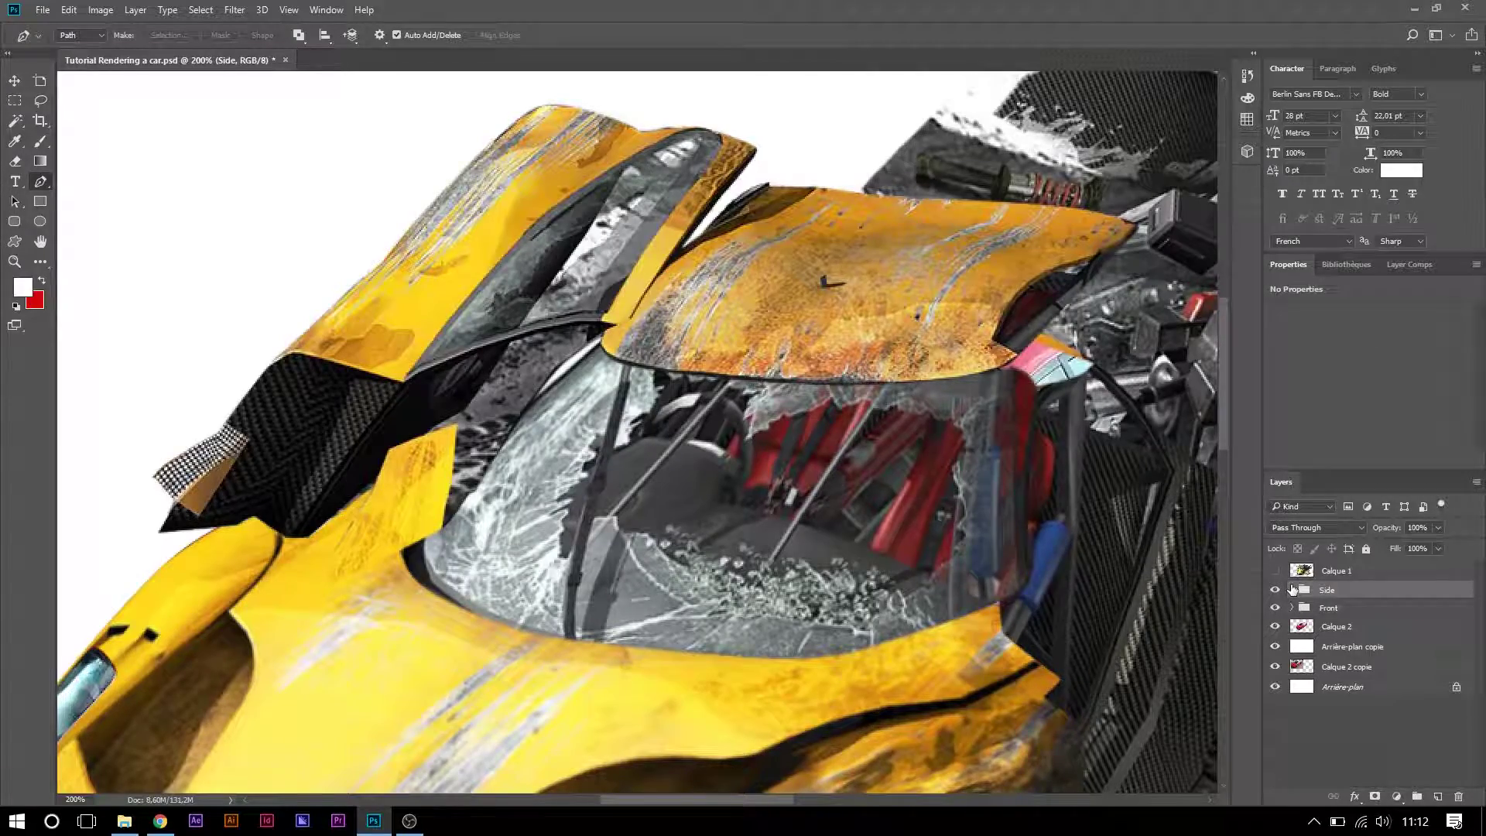
pyautogui.click(1292, 590)
# - Free-transform the roof and door on Layer 6, rotating and scaling them to sit over the red car's roof
pyautogui.scroll(-5, 660, 481)
pyautogui.scroll(-3, 660, 481)
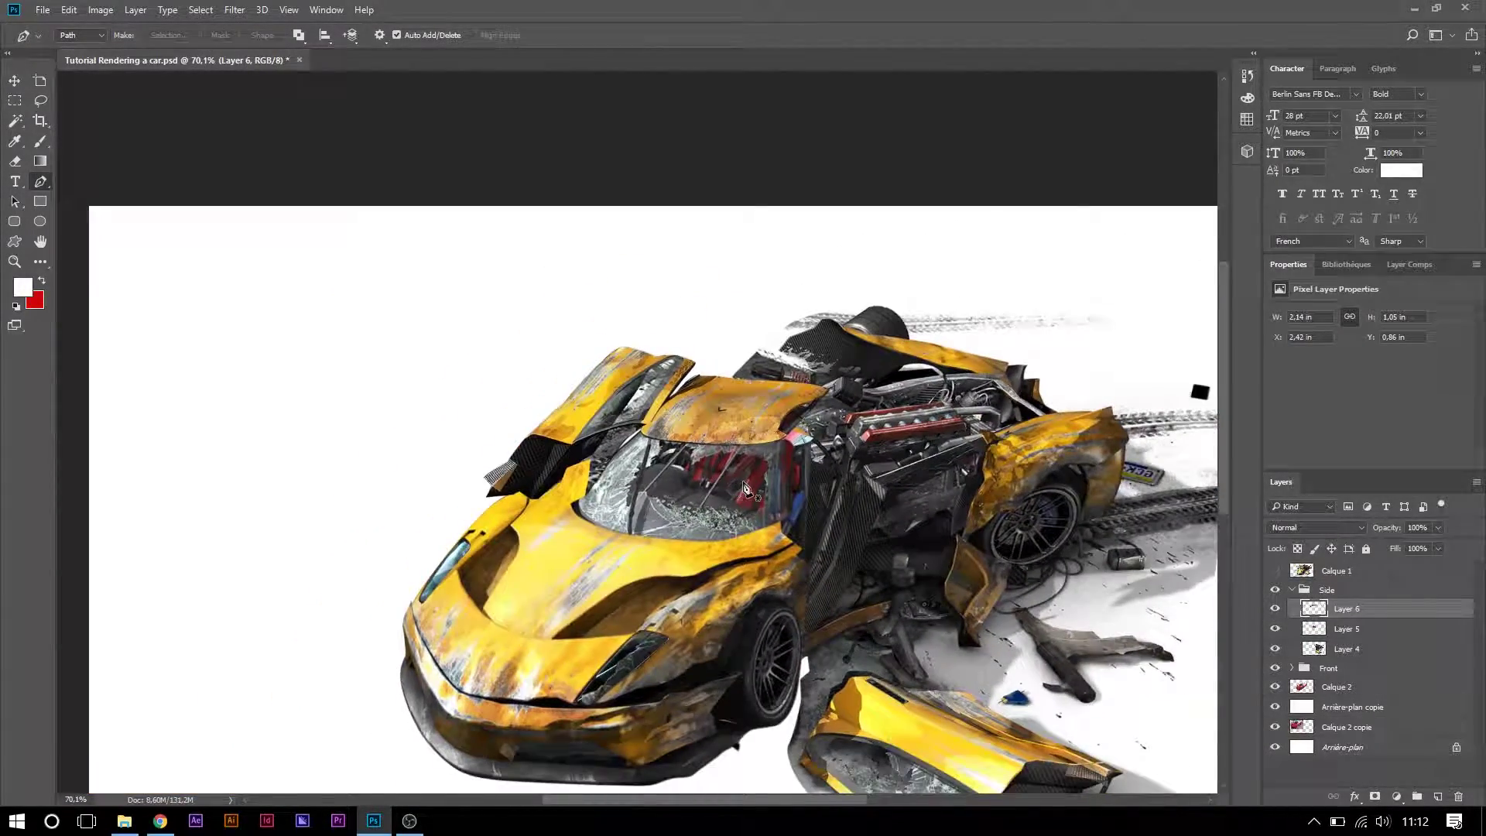
pyautogui.scroll(4, 732, 483)
pyautogui.hotkey('ctrl', 't')
pyautogui.moveTo(968, 439); pyautogui.dragTo(948, 529)
pyautogui.moveTo(747, 458); pyautogui.dragTo(787, 426)
pyautogui.moveTo(976, 438); pyautogui.dragTo(977, 418)
pyautogui.moveTo(746, 393); pyautogui.dragTo(731, 411)
# - Warp Layer 6 so the yellow roof and door pillar match the windshield frame and the red car's roofline
pyautogui.click(634, 34)
pyautogui.scroll(5, 483, 466)
pyautogui.moveTo(483, 466); pyautogui.dragTo(481, 484)
pyautogui.moveTo(1028, 406); pyautogui.dragTo(496, 372)
pyautogui.moveTo(712, 374); pyautogui.dragTo(1024, 258)
pyautogui.moveTo(291, 456); pyautogui.dragTo(222, 468)
pyautogui.scroll(-5, 537, 445)
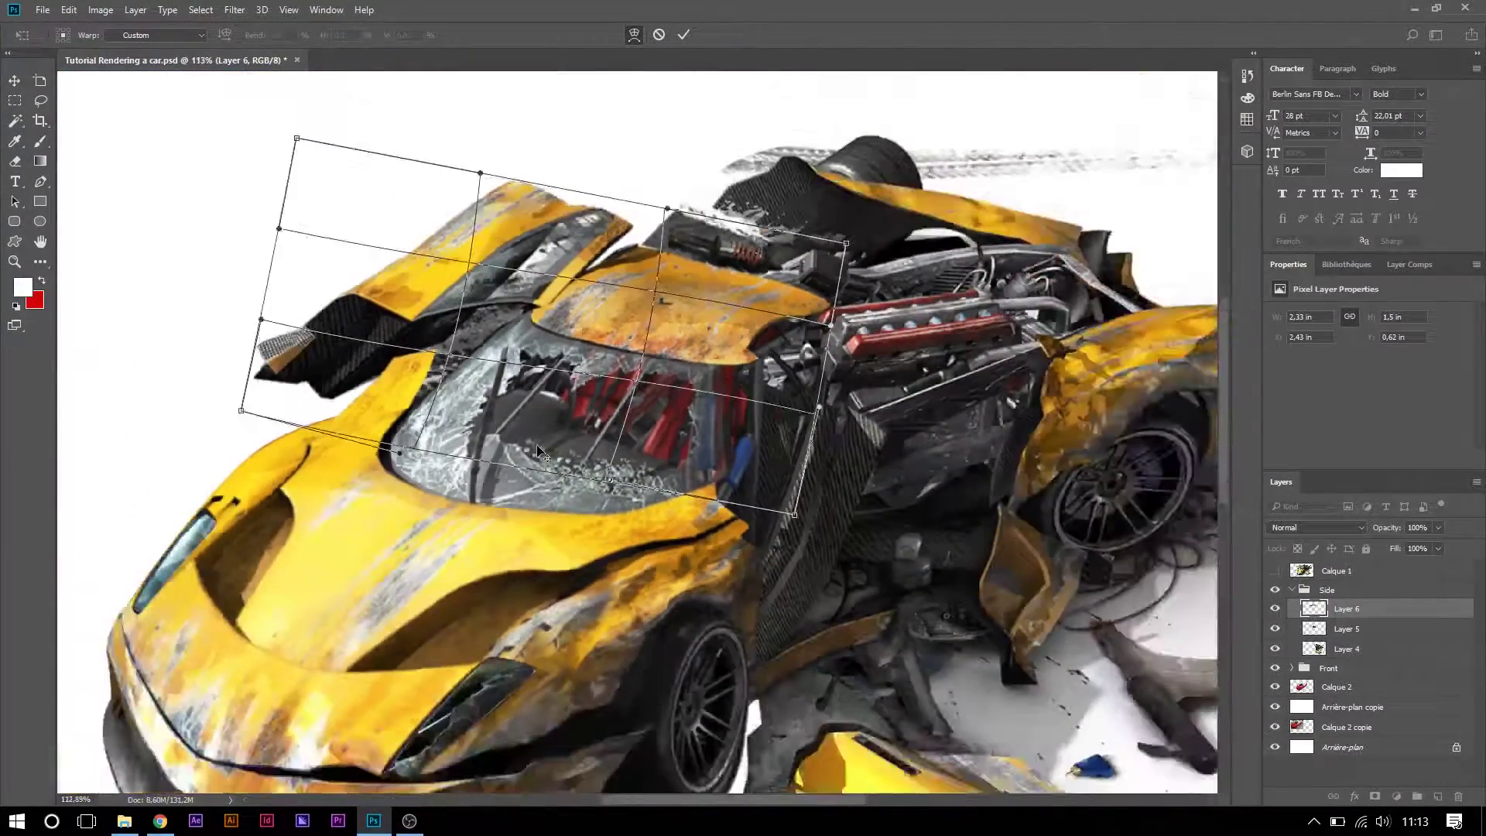
# - Smudge the lower end of the yellow pillar on Layer 6 into the hood beside the windshield at 51% strength
pyautogui.press('p')
pyautogui.scroll(6, 576, 338)
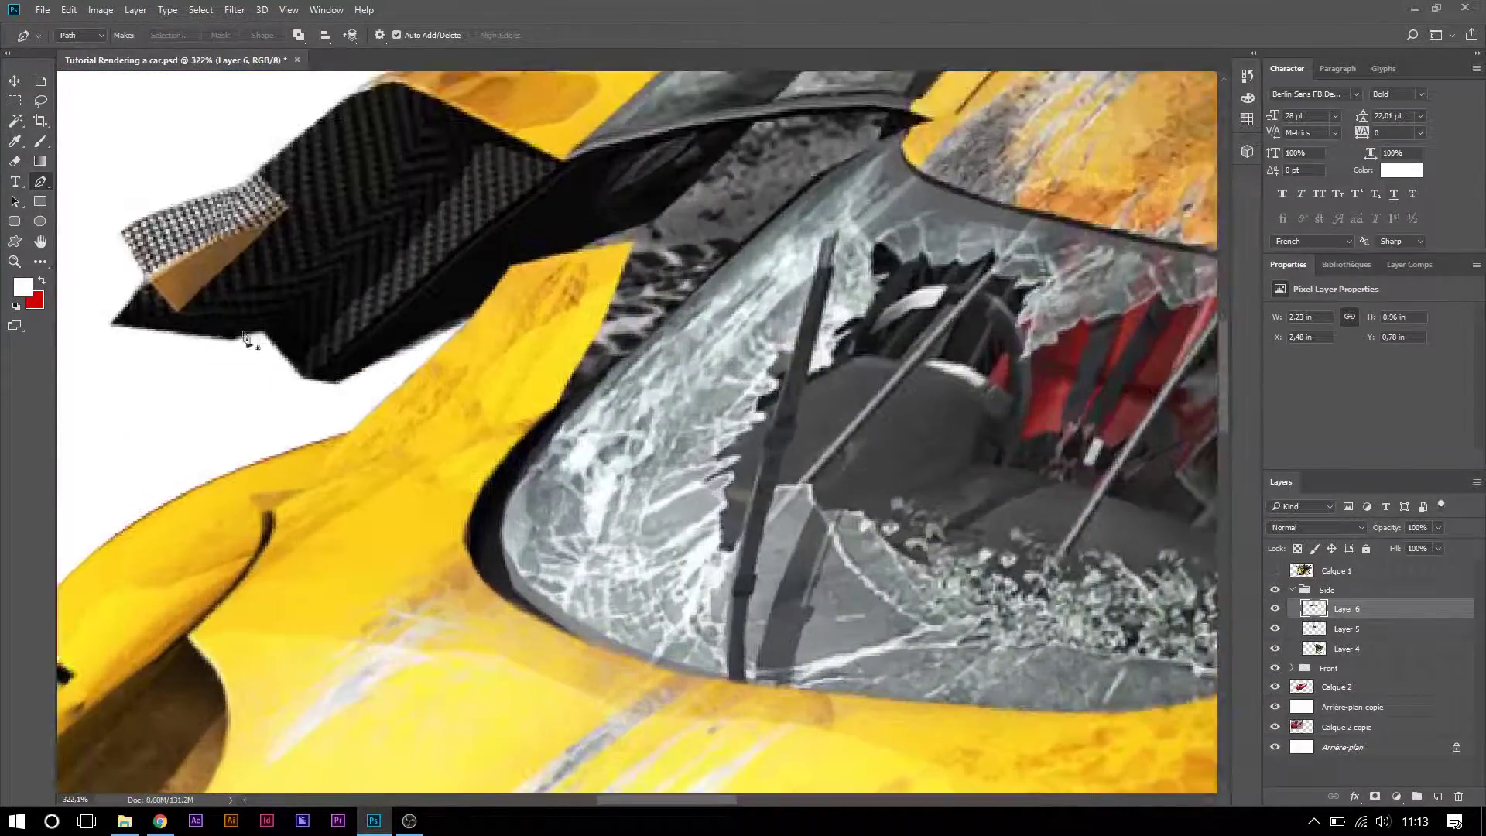
pyautogui.click(39, 262)
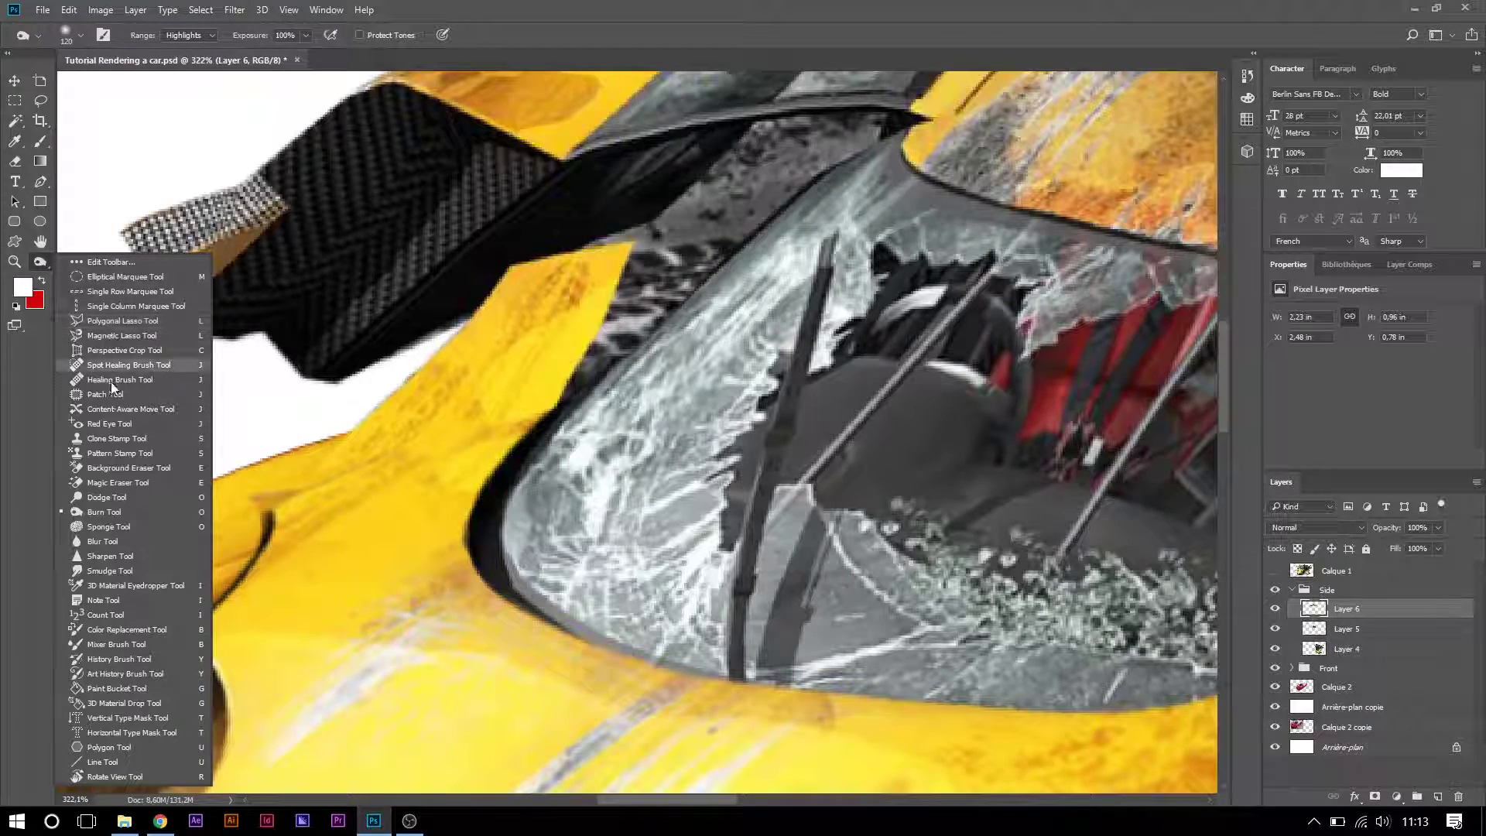
pyautogui.click(109, 570)
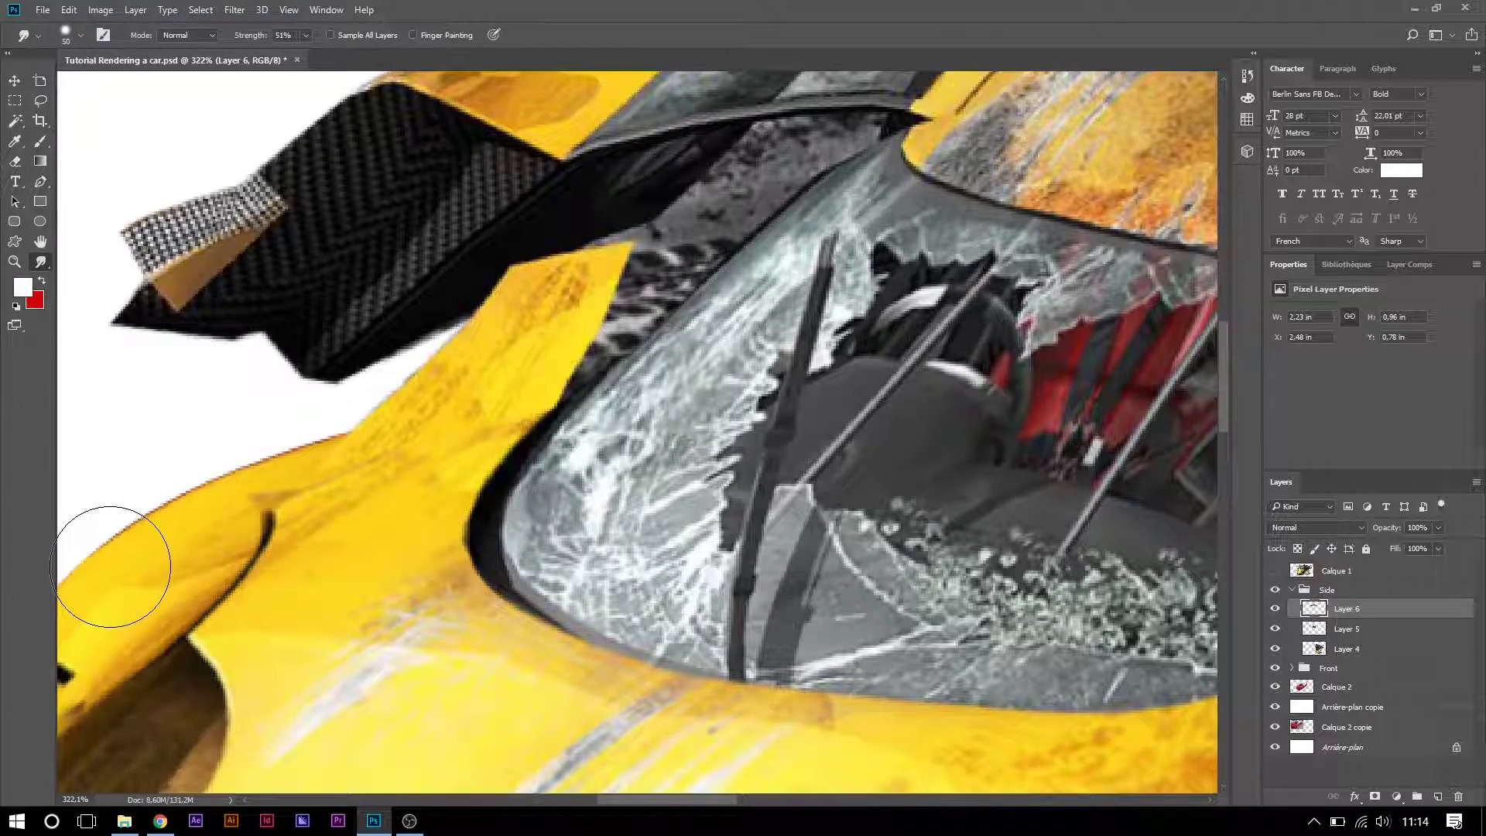
pyautogui.moveTo(472, 458)
pyautogui.mouseDown()
pyautogui.moveTo(481, 425)
pyautogui.moveTo(465, 438)
pyautogui.moveTo(474, 431)
pyautogui.moveTo(469, 467)
pyautogui.mouseUp()
# - Erase the leftover edge of Layer 6 where the pillar meets the hood and fit the whole image in view
pyautogui.press('e')
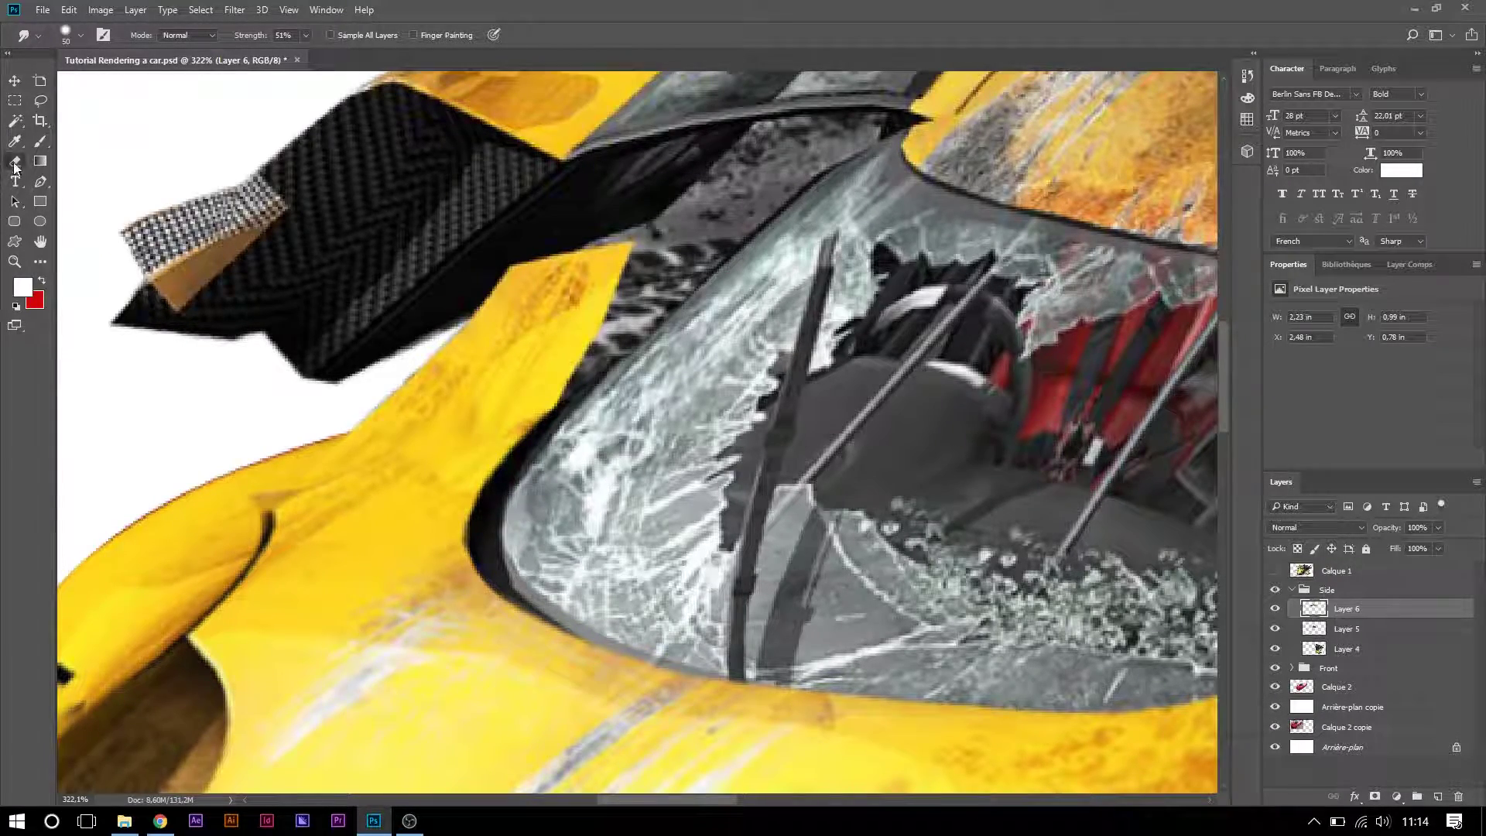
pyautogui.click(81, 37)
pyautogui.moveTo(497, 511); pyautogui.dragTo(488, 477)
pyautogui.press('z')
pyautogui.hotkey('ctrl', '0')
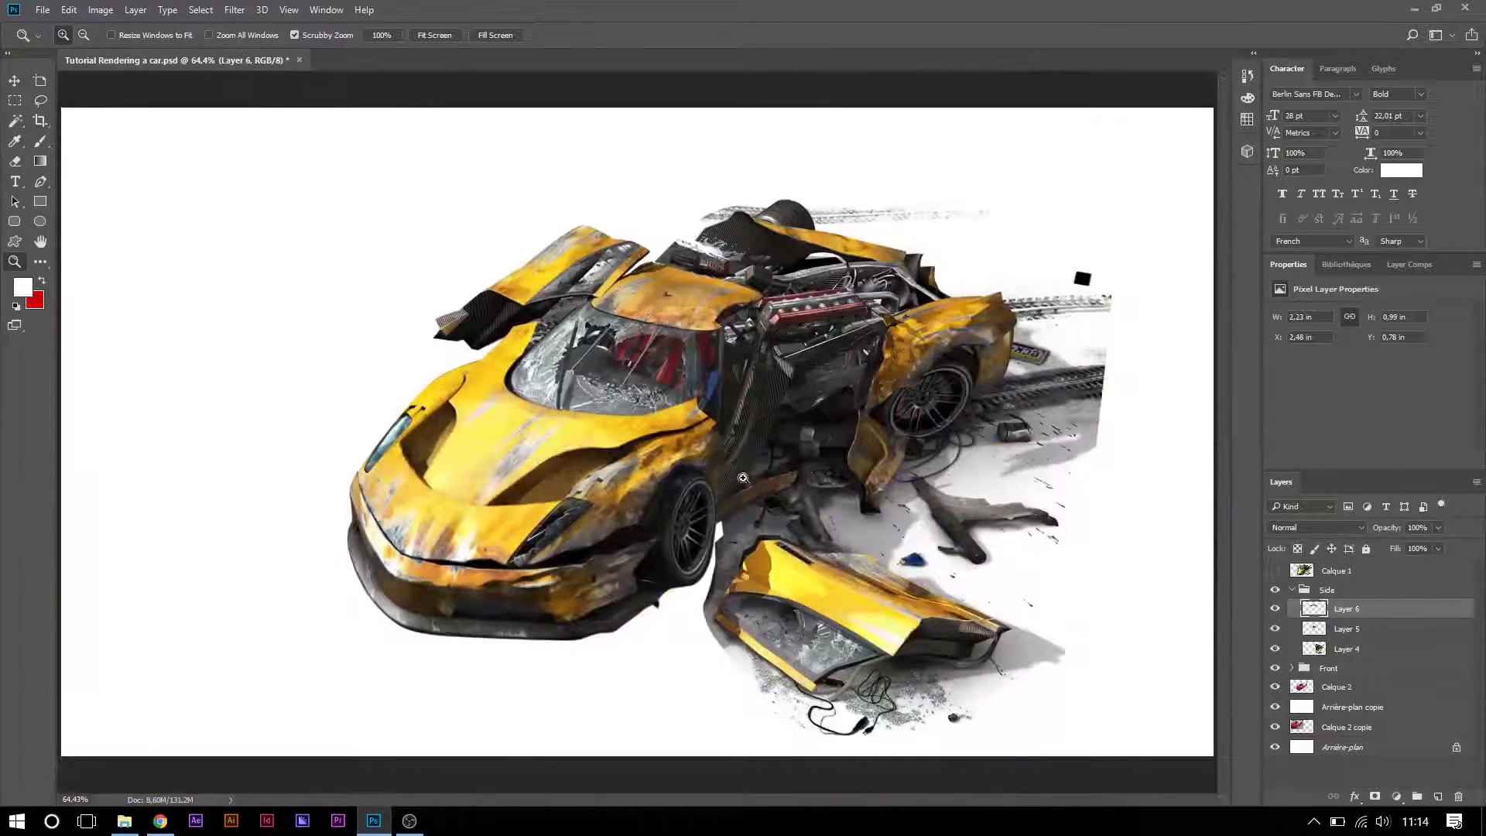
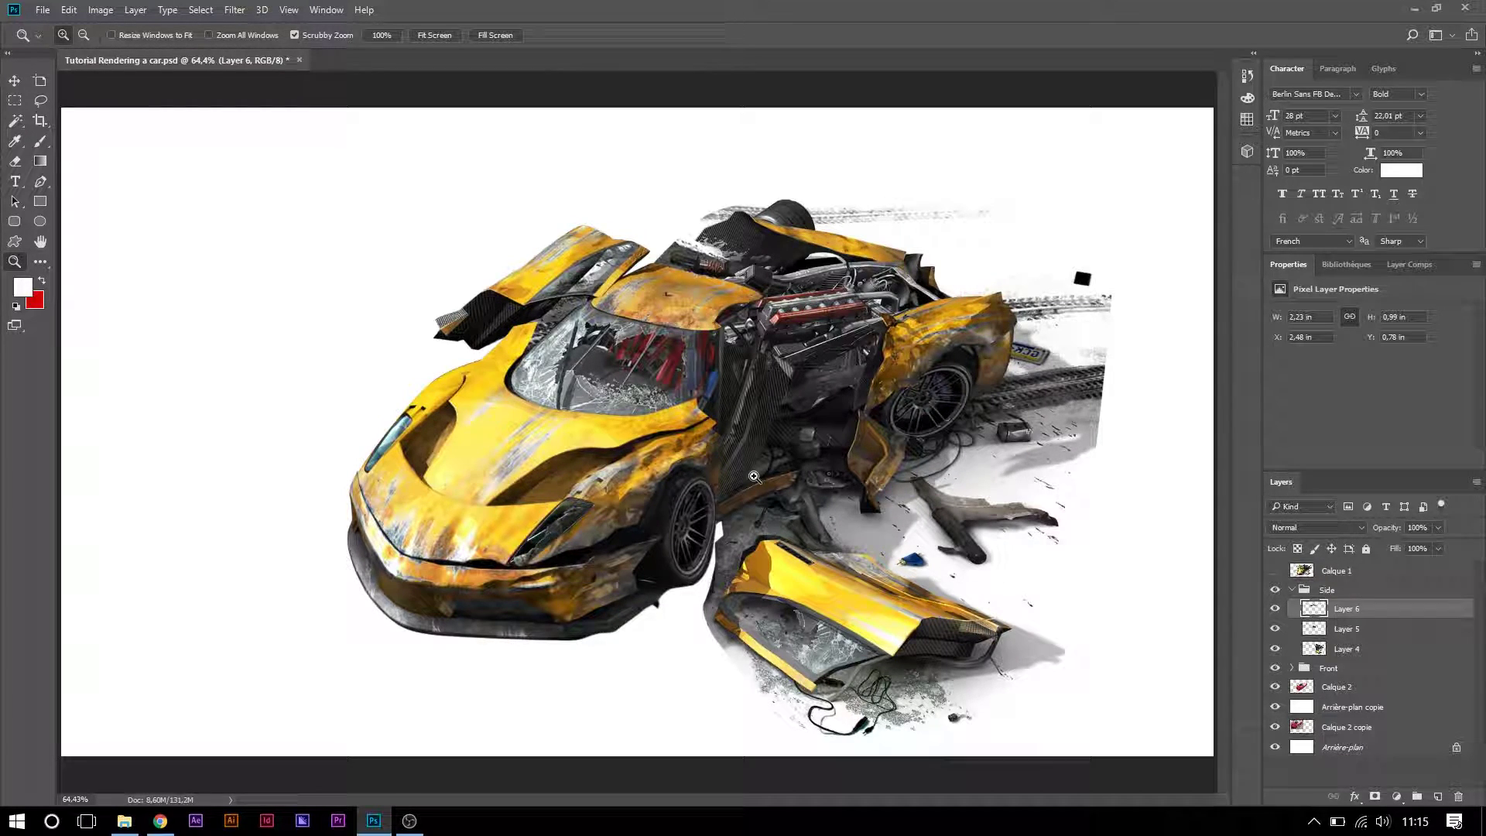
# - Warp Calque 4 so the rear end of the front bumper closes the sliver of gap near the front wheel
pyautogui.moveTo(754, 476); pyautogui.dragTo(668, 586)
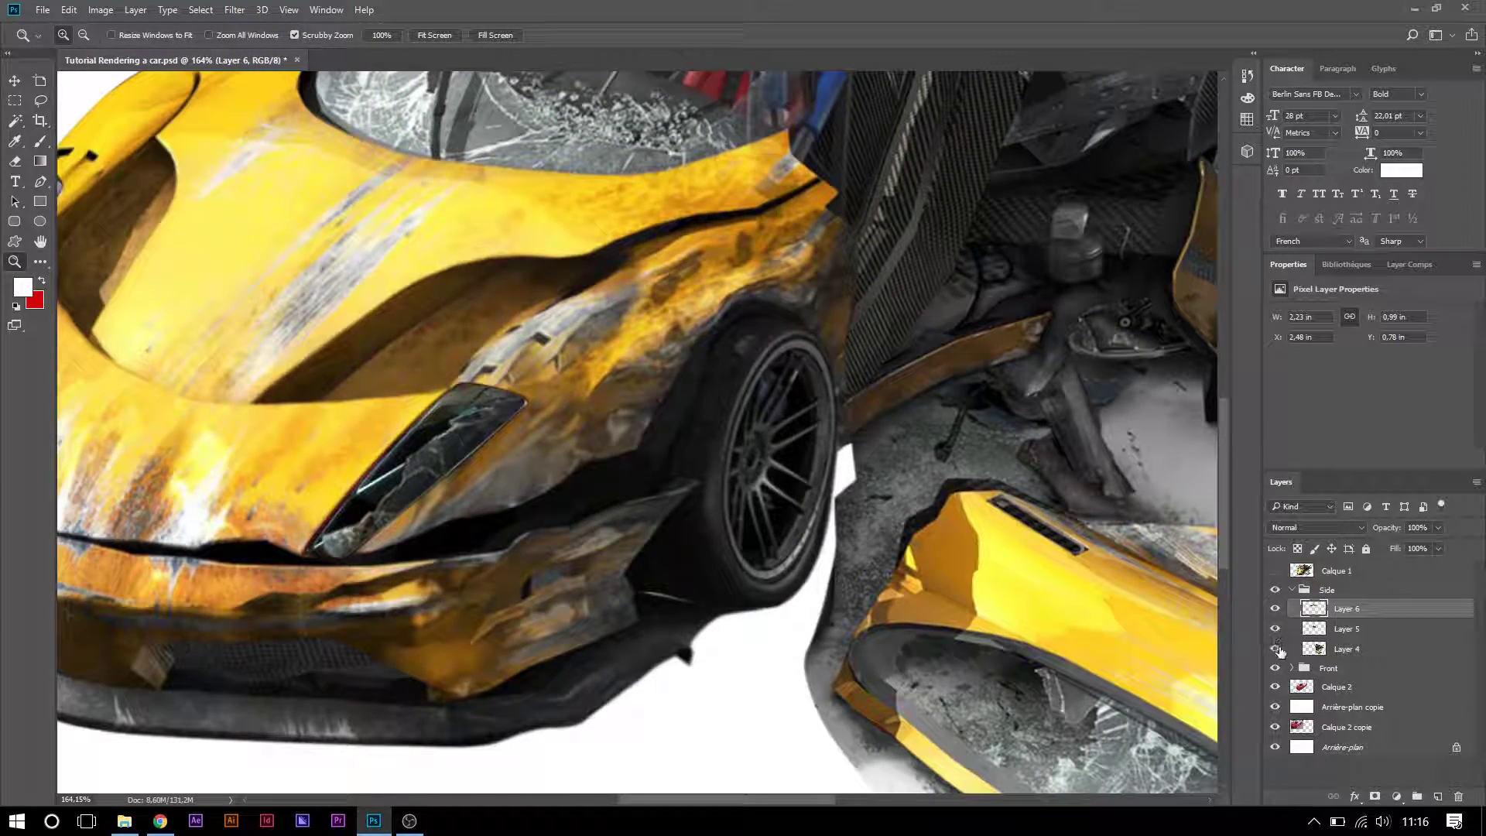
pyautogui.click(15, 81)
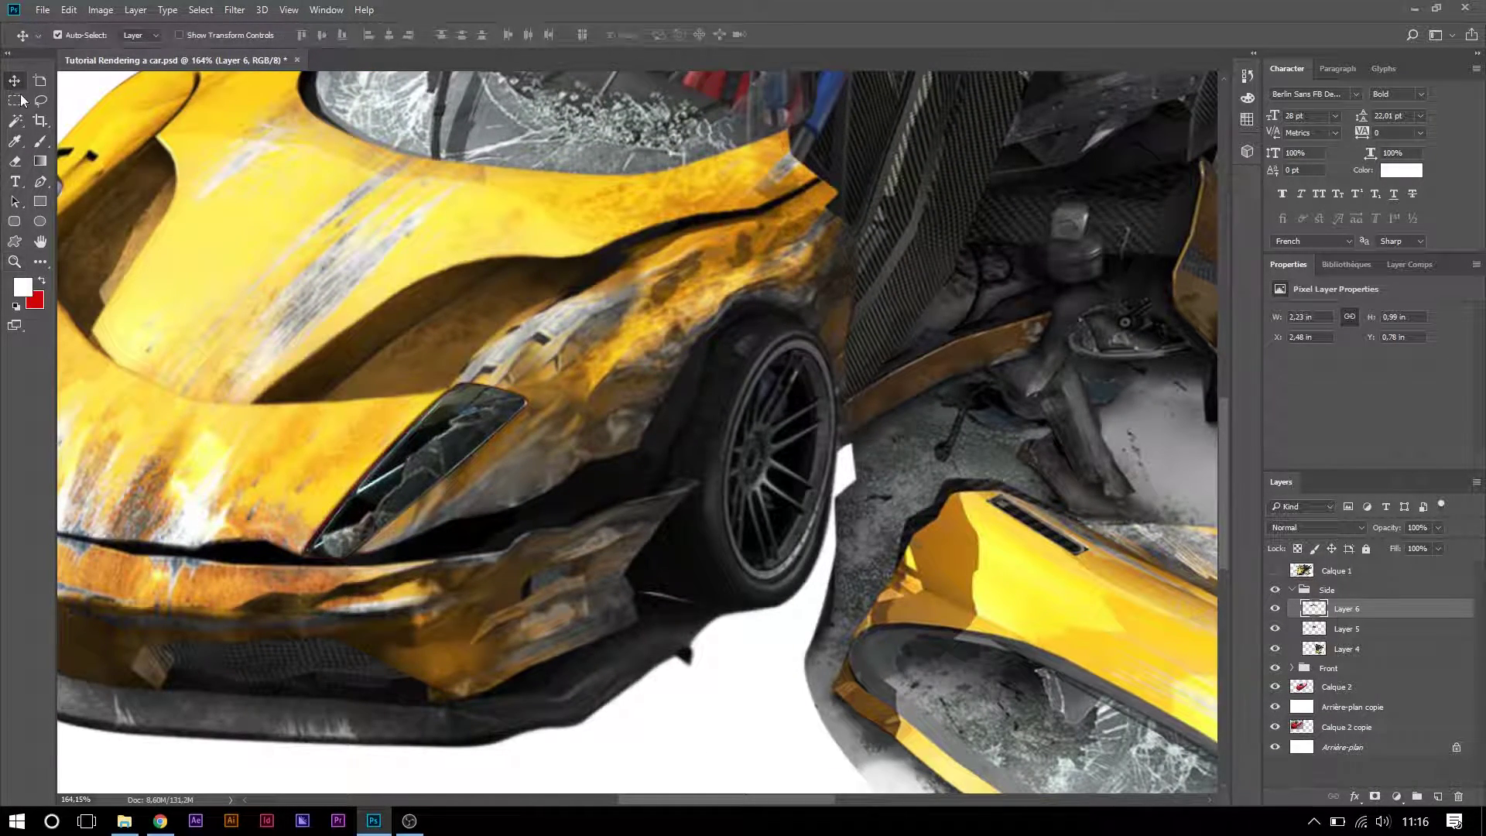
pyautogui.click(694, 624)
pyautogui.hotkey('ctrl', 't')
pyautogui.rightClick(678, 523)
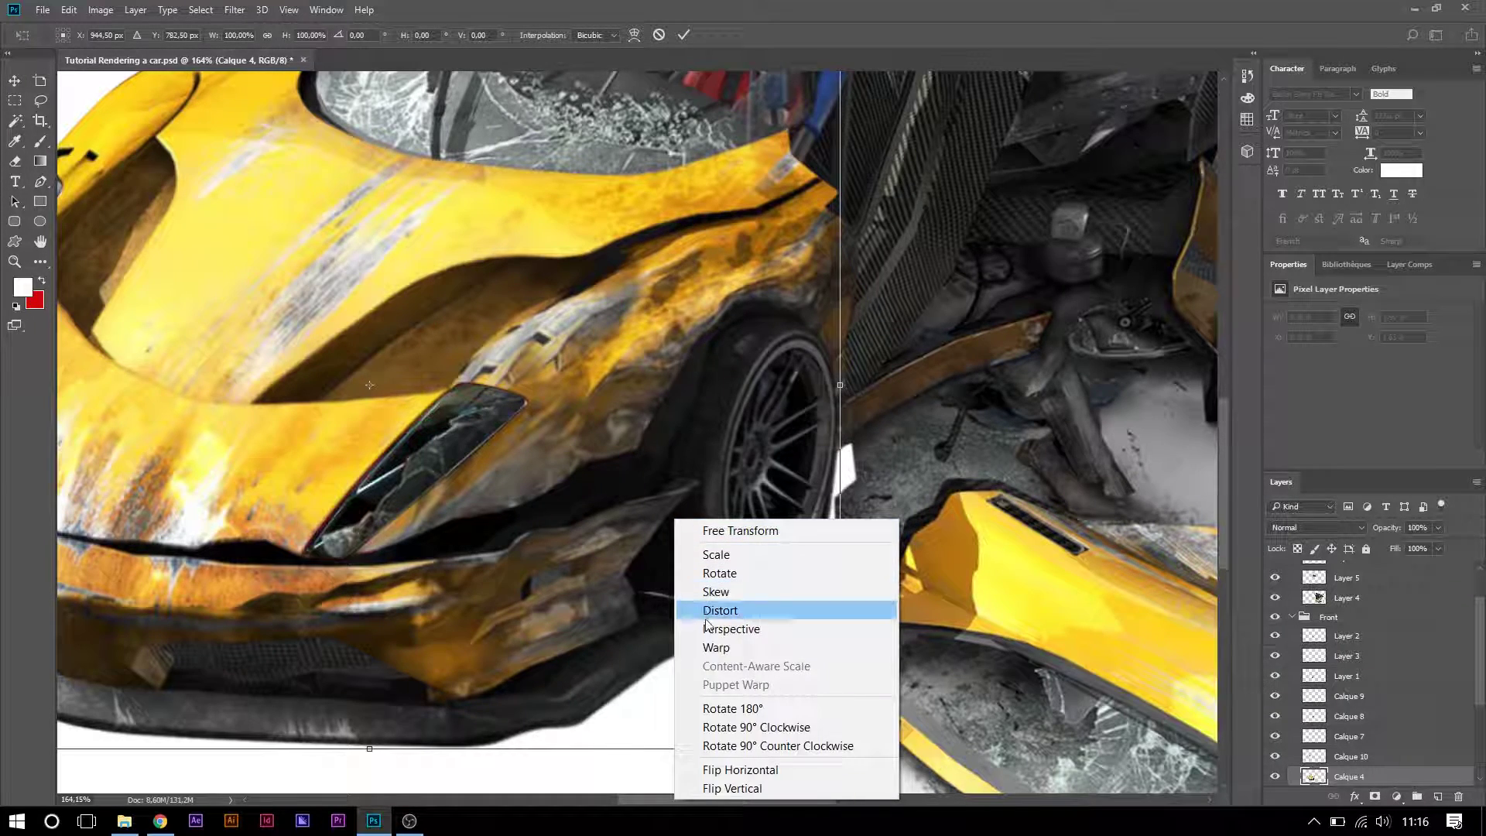
pyautogui.click(706, 647)
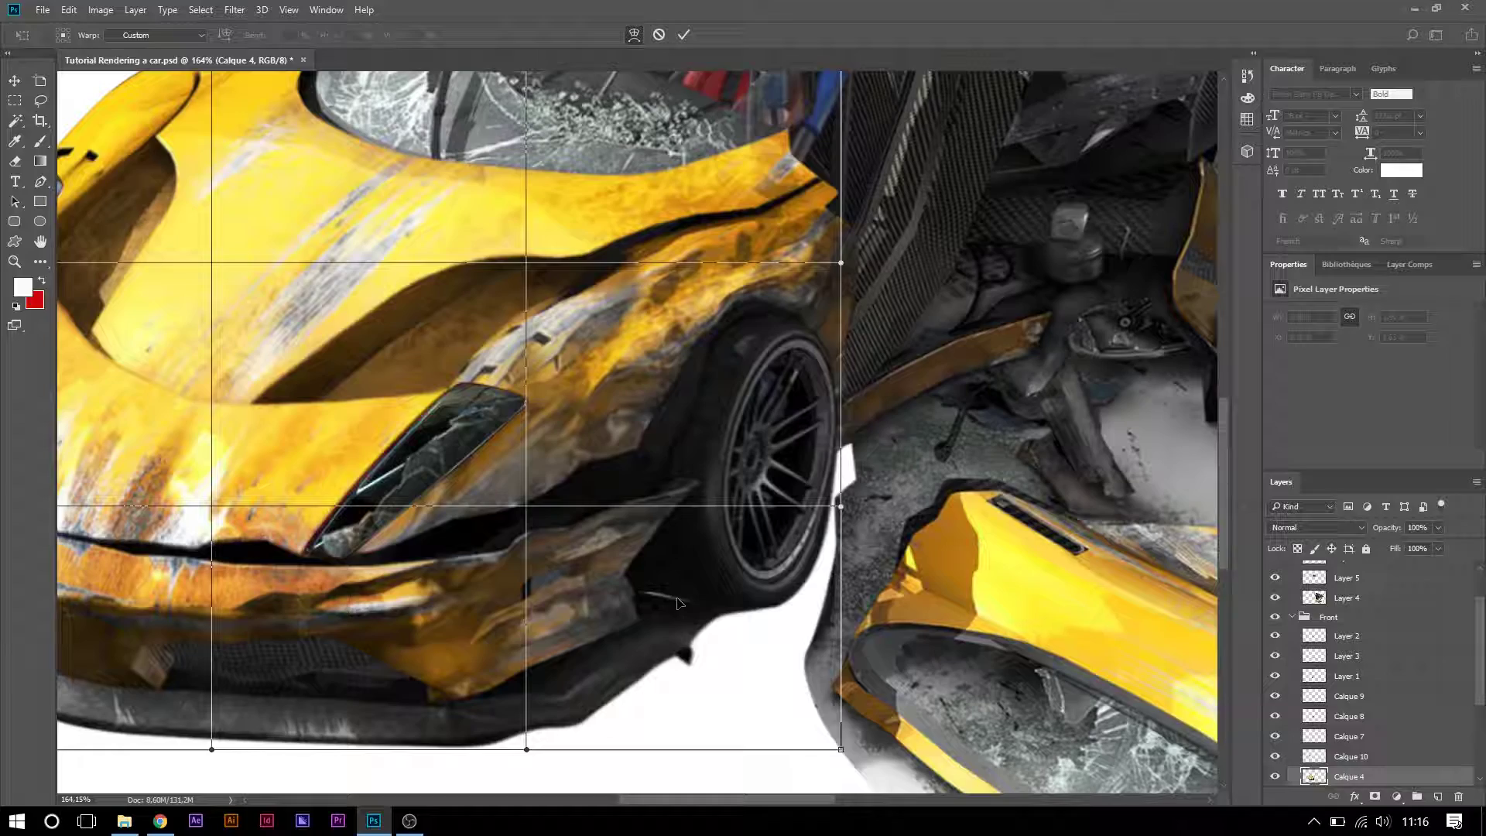
pyautogui.moveTo(678, 603); pyautogui.dragTo(680, 601)
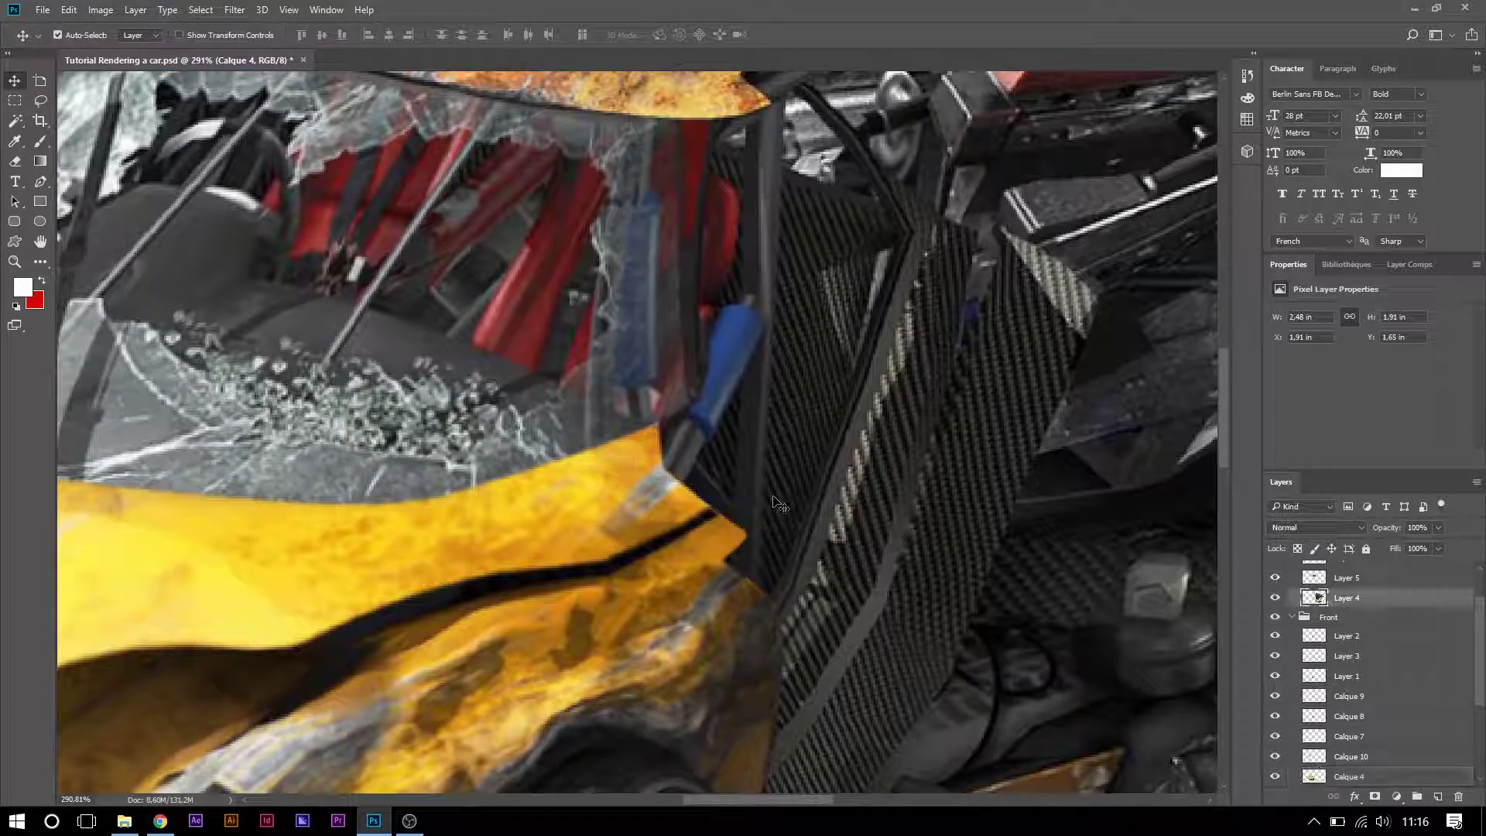
# - Hide Layer 4 and trace a pen path around the rear corner of the hood and fender, following the red door's edge
pyautogui.click(1331, 598)
pyautogui.click(1276, 597)
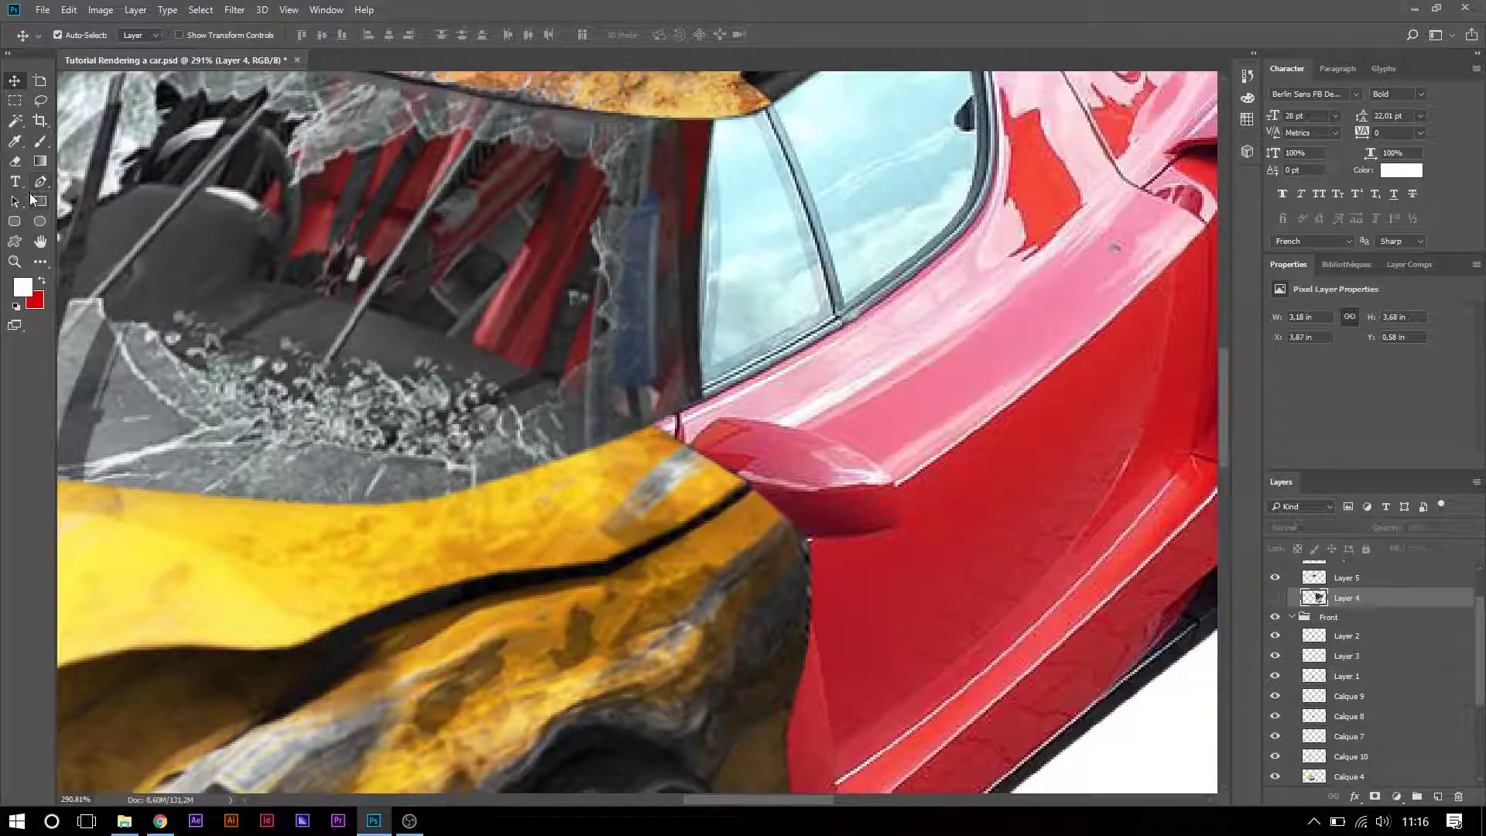
pyautogui.click(40, 182)
pyautogui.click(650, 424)
pyautogui.click(761, 483)
pyautogui.click(780, 514)
pyautogui.moveTo(801, 545); pyautogui.dragTo(809, 551)
pyautogui.moveTo(807, 611); pyautogui.dragTo(805, 639)
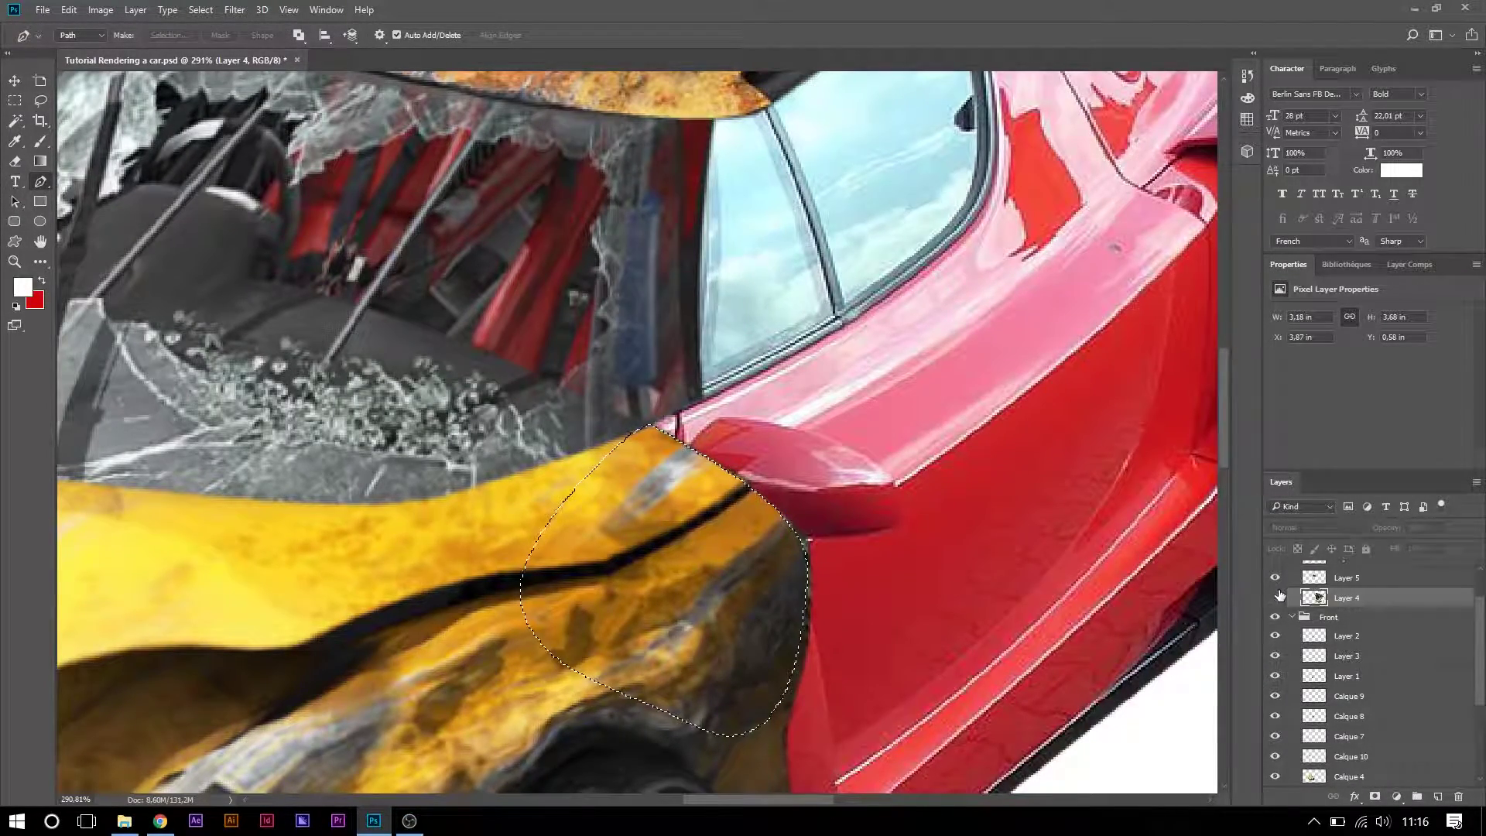
# - Show Layer 4, transform the selection down along the fender edge, clear that area of Layer 4 and deselect
pyautogui.click(1276, 598)
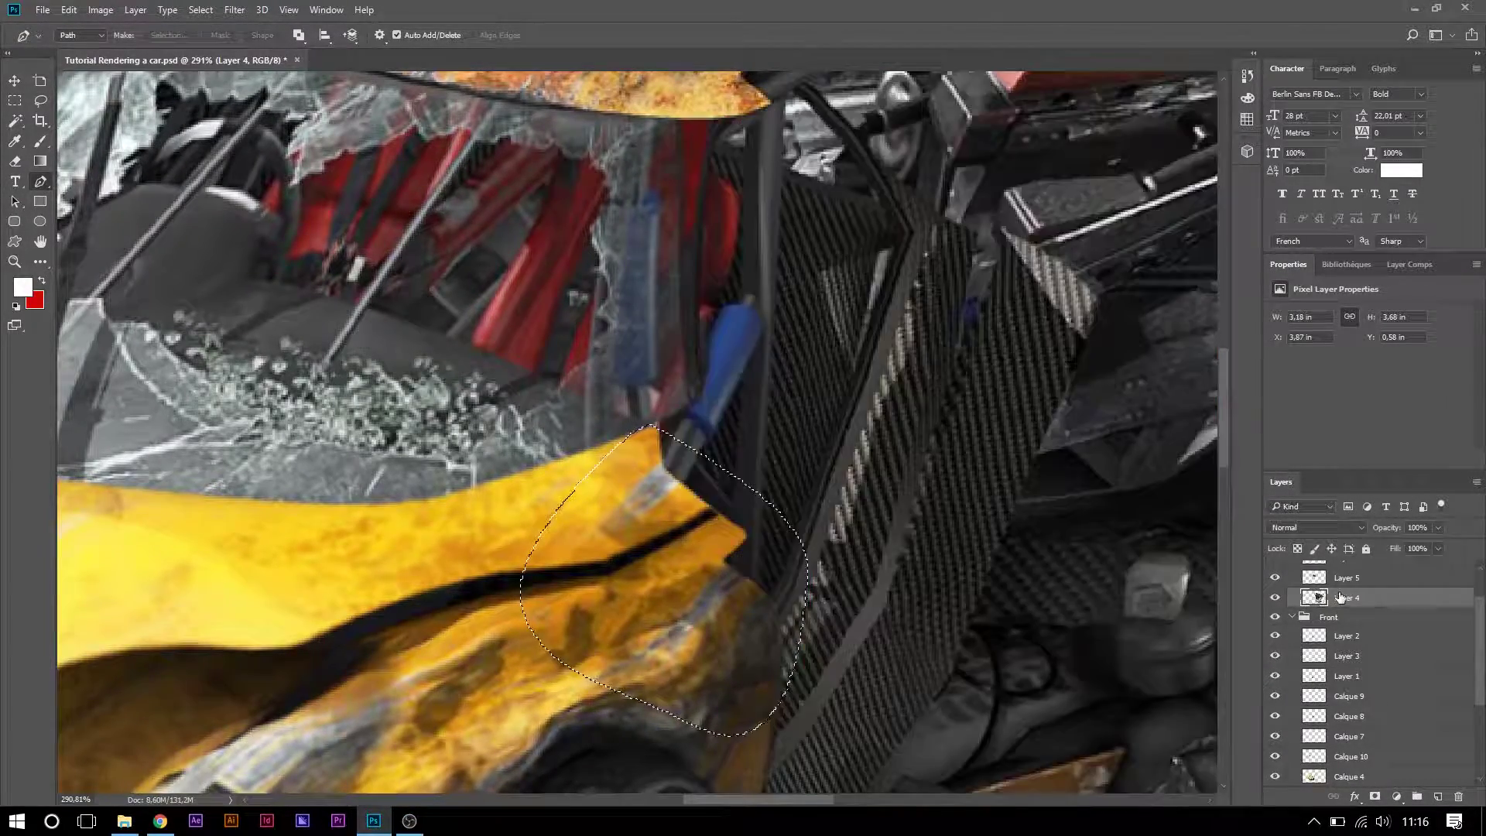
pyautogui.press('m')
pyautogui.scroll(-2, 758, 502)
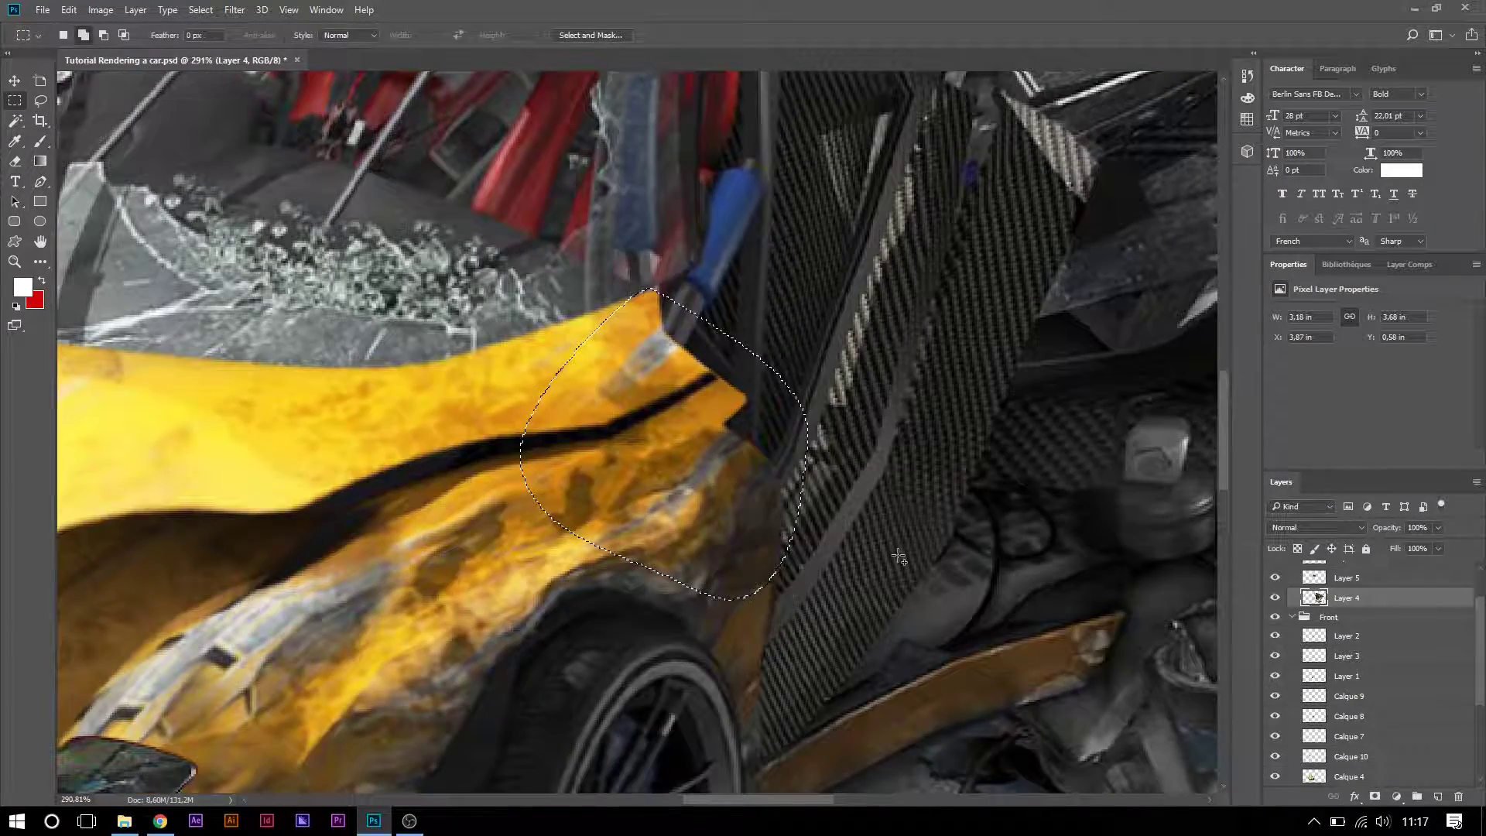
pyautogui.rightClick(759, 501)
pyautogui.click(869, 358)
pyautogui.moveTo(788, 608)
pyautogui.mouseDown()
pyautogui.moveTo(763, 613)
pyautogui.moveTo(775, 605)
pyautogui.mouseUp()
pyautogui.press('Return')
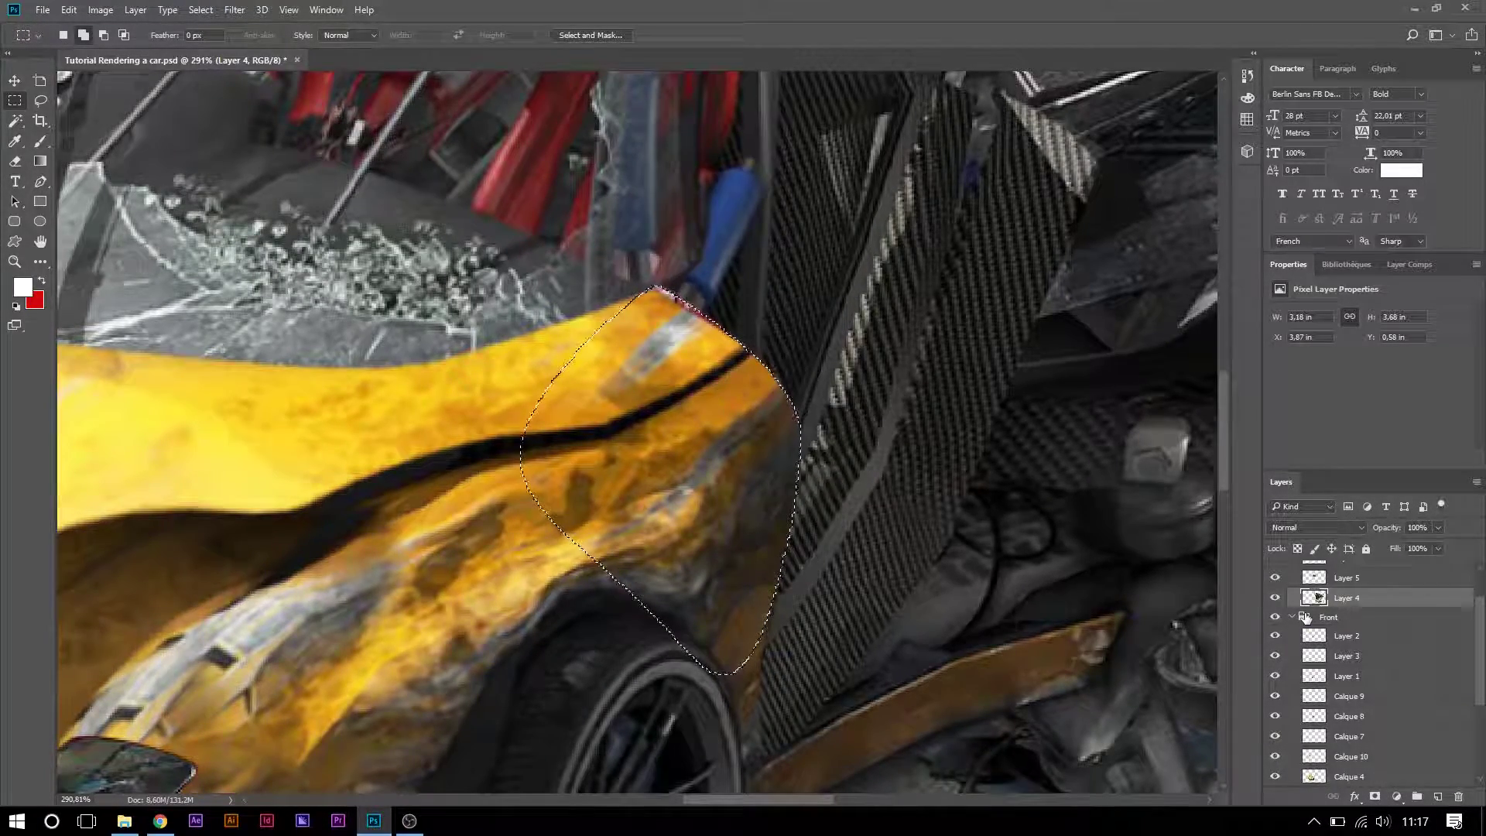
pyautogui.rightClick(381, 239)
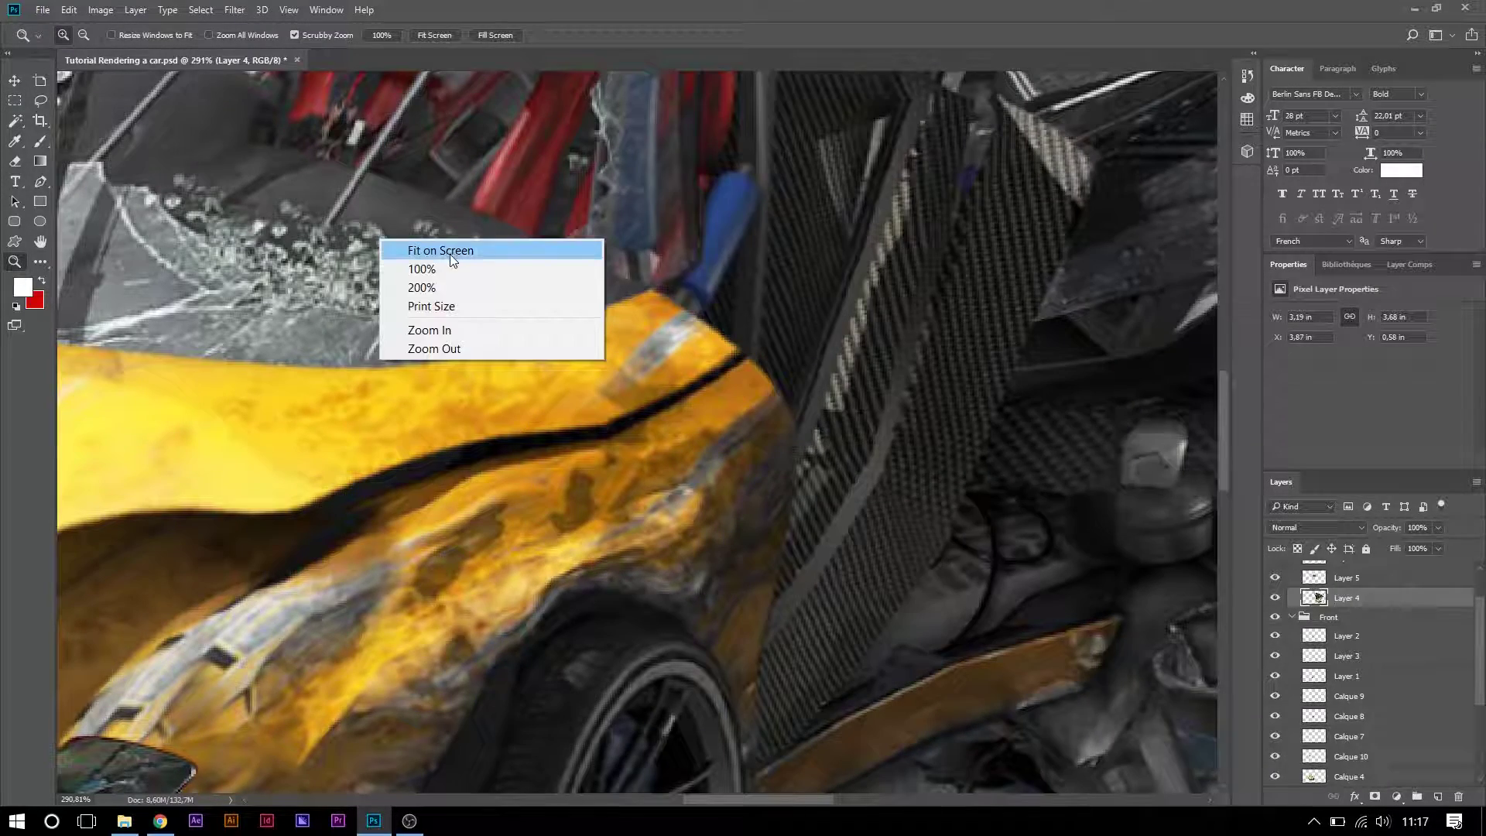
pyautogui.click(453, 257)
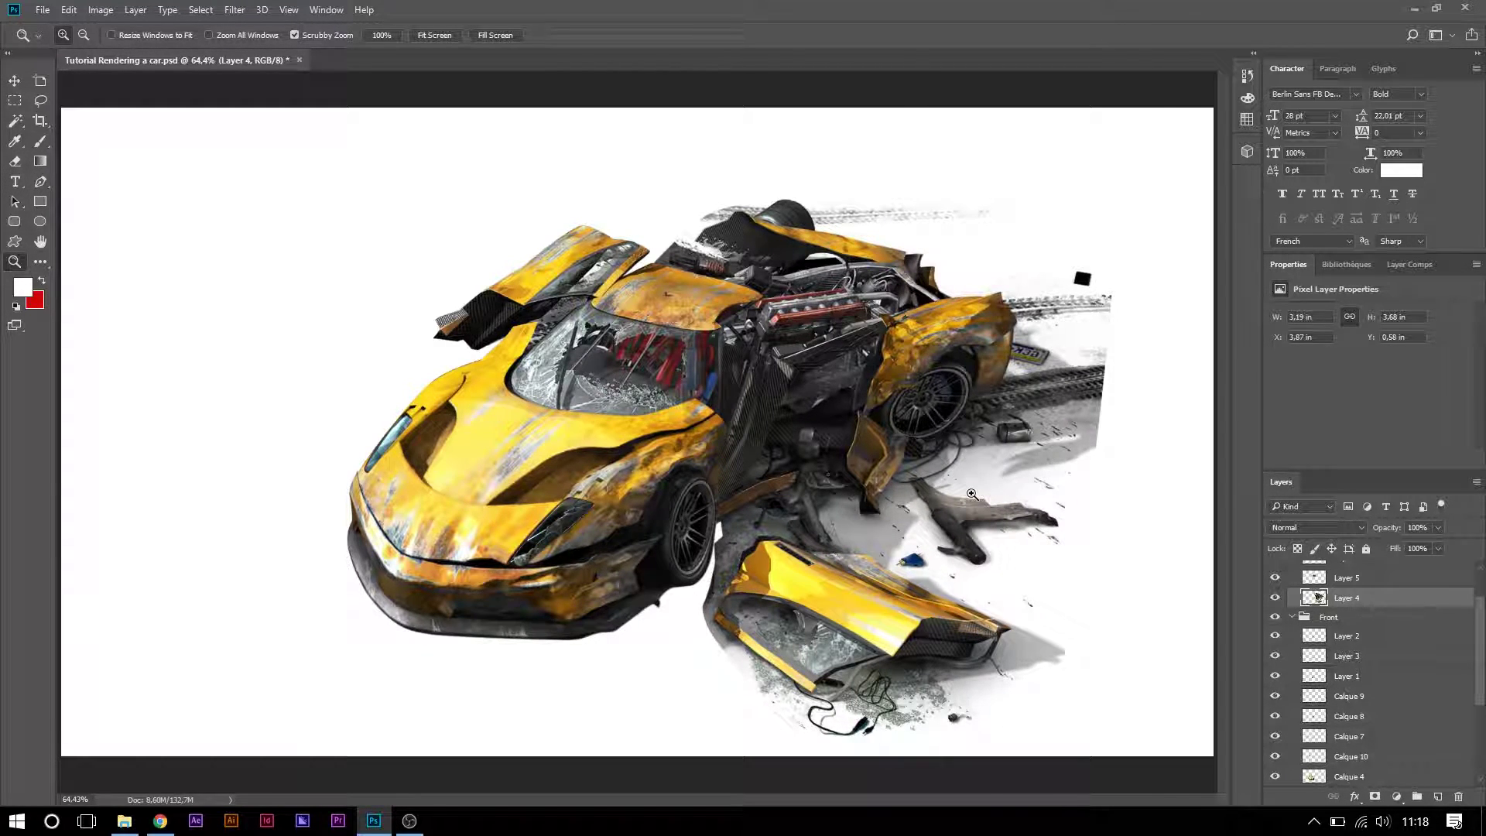
# - Show Calque 1 and start a pen path on the ground beside the wrecked car, running to the near end of its bumper
pyautogui.moveTo(680, 598); pyautogui.dragTo(786, 620)
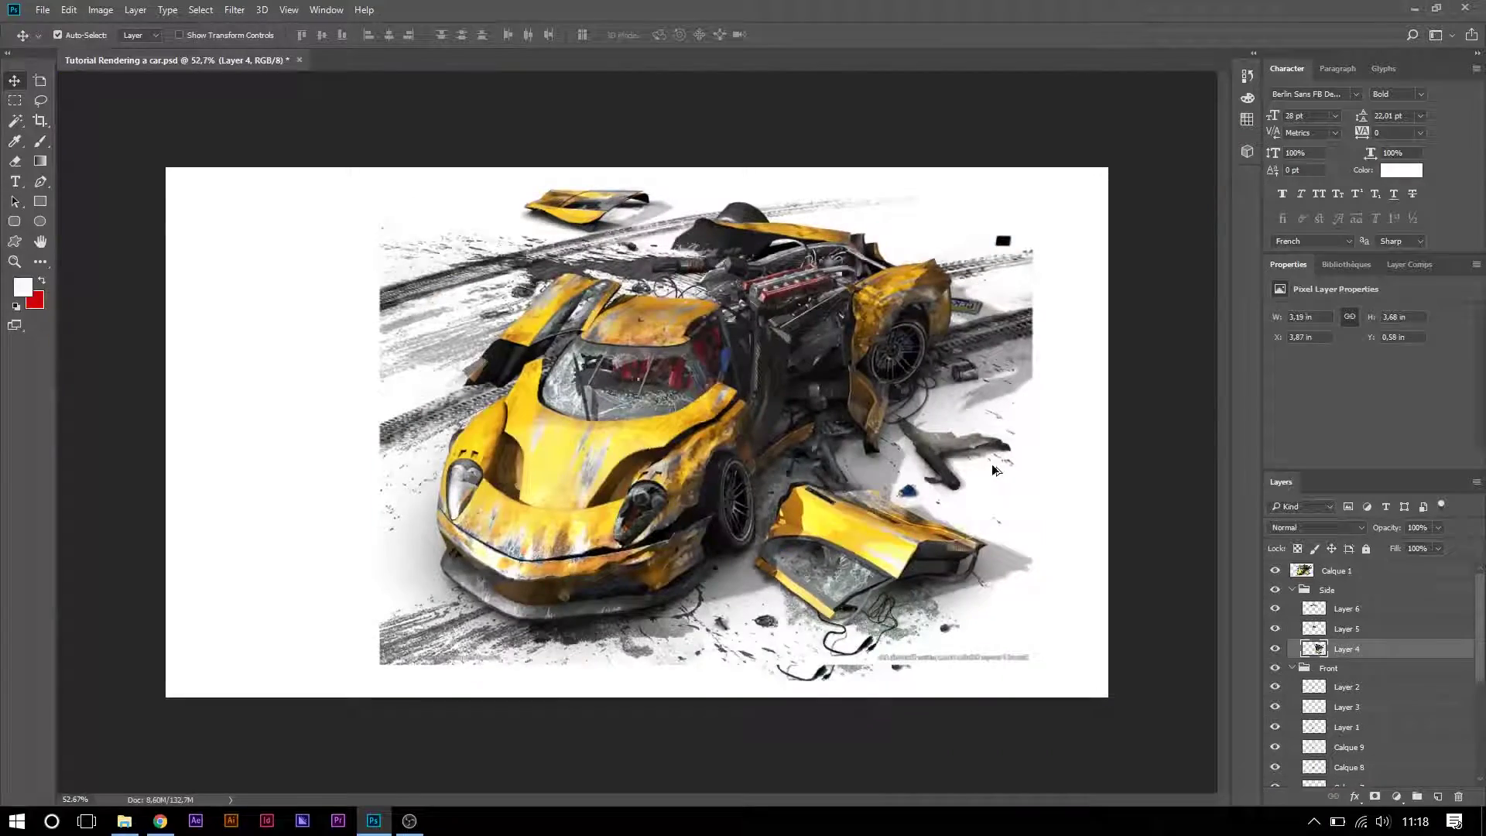
pyautogui.scroll(4, 768, 541)
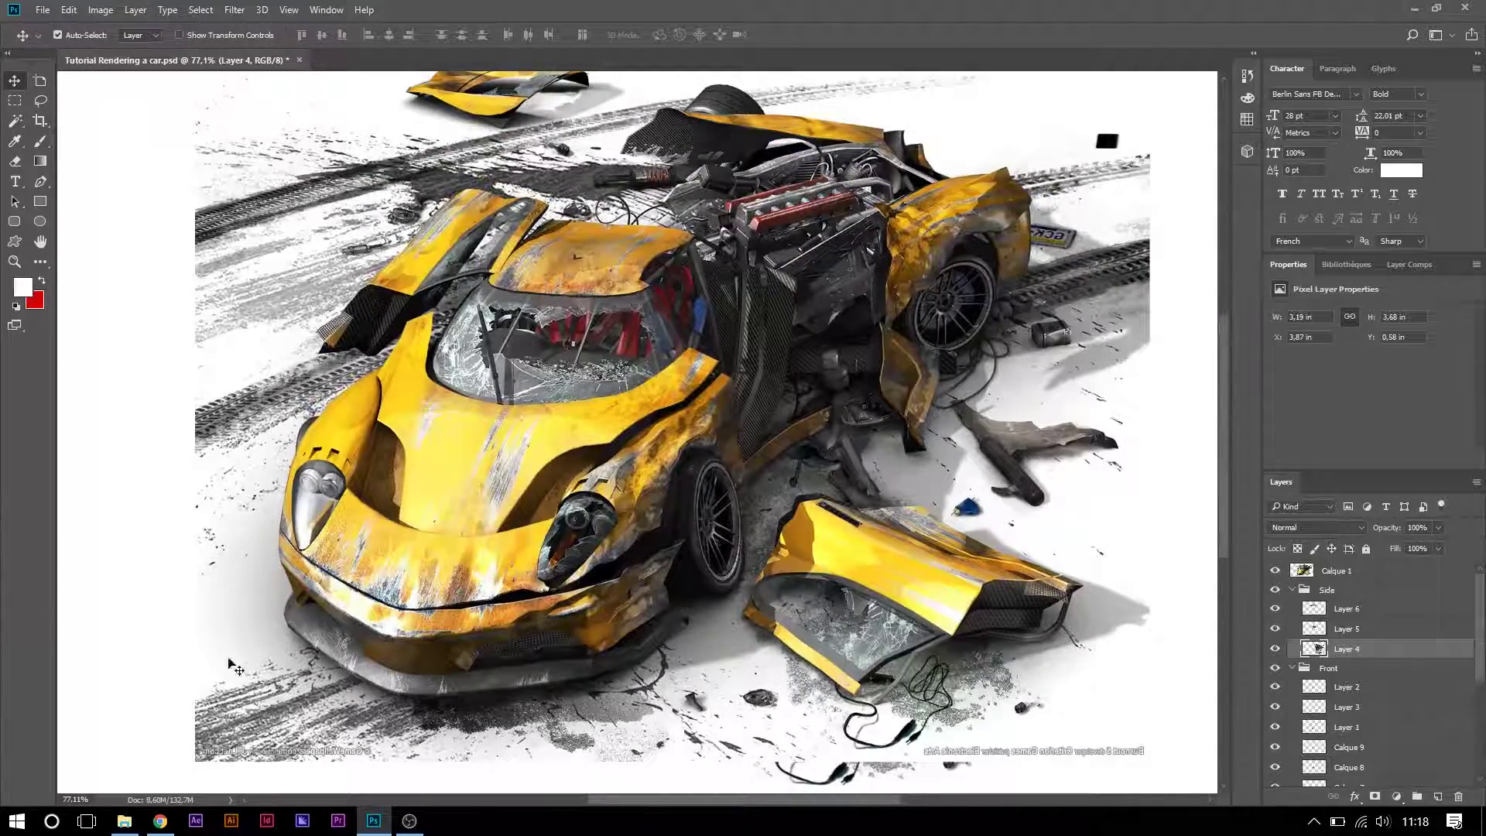
pyautogui.click(40, 182)
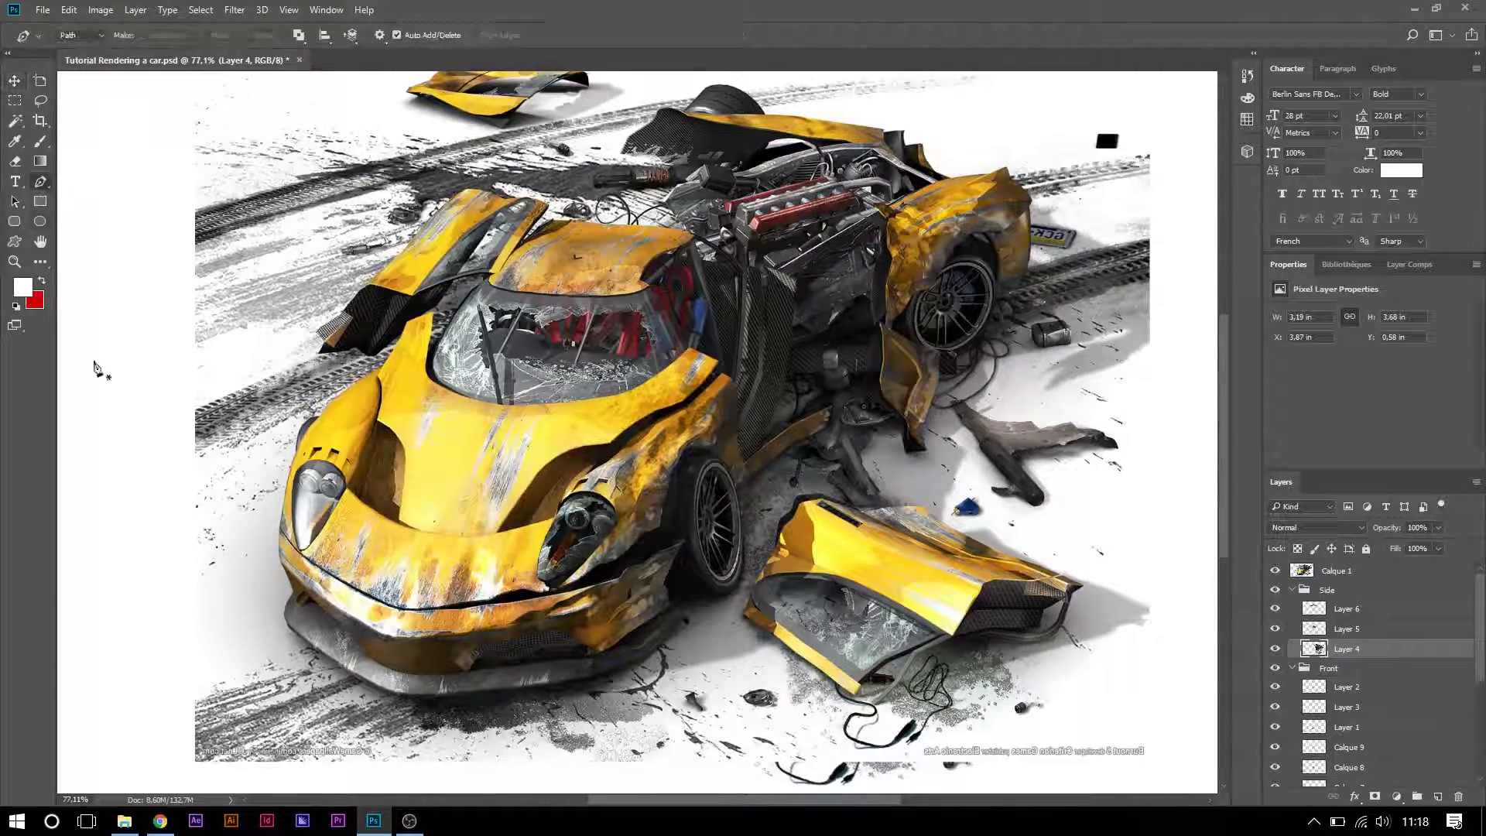
pyautogui.click(193, 634)
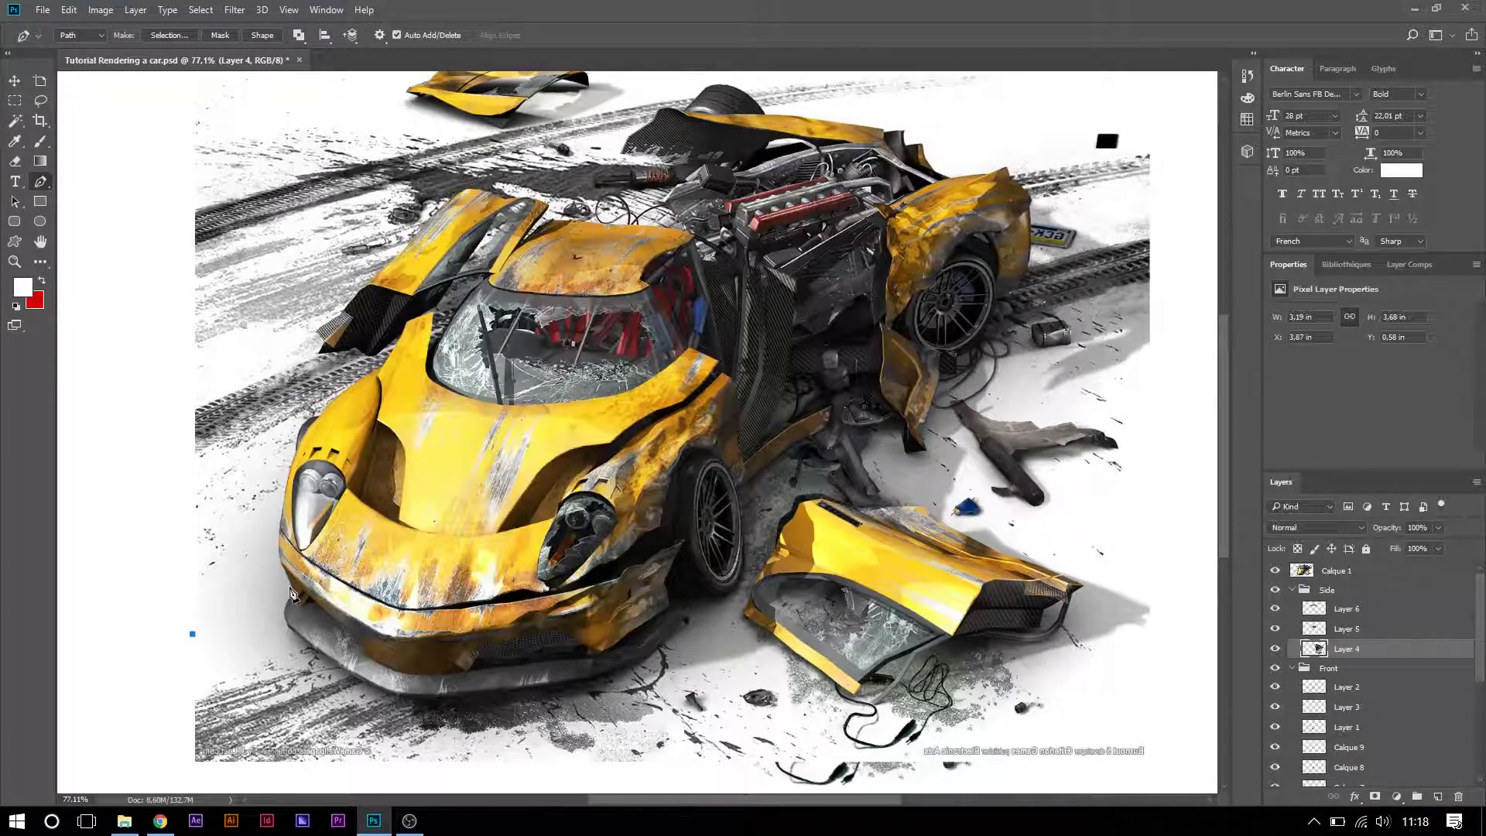
pyautogui.click(290, 587)
pyautogui.scroll(3, 286, 622)
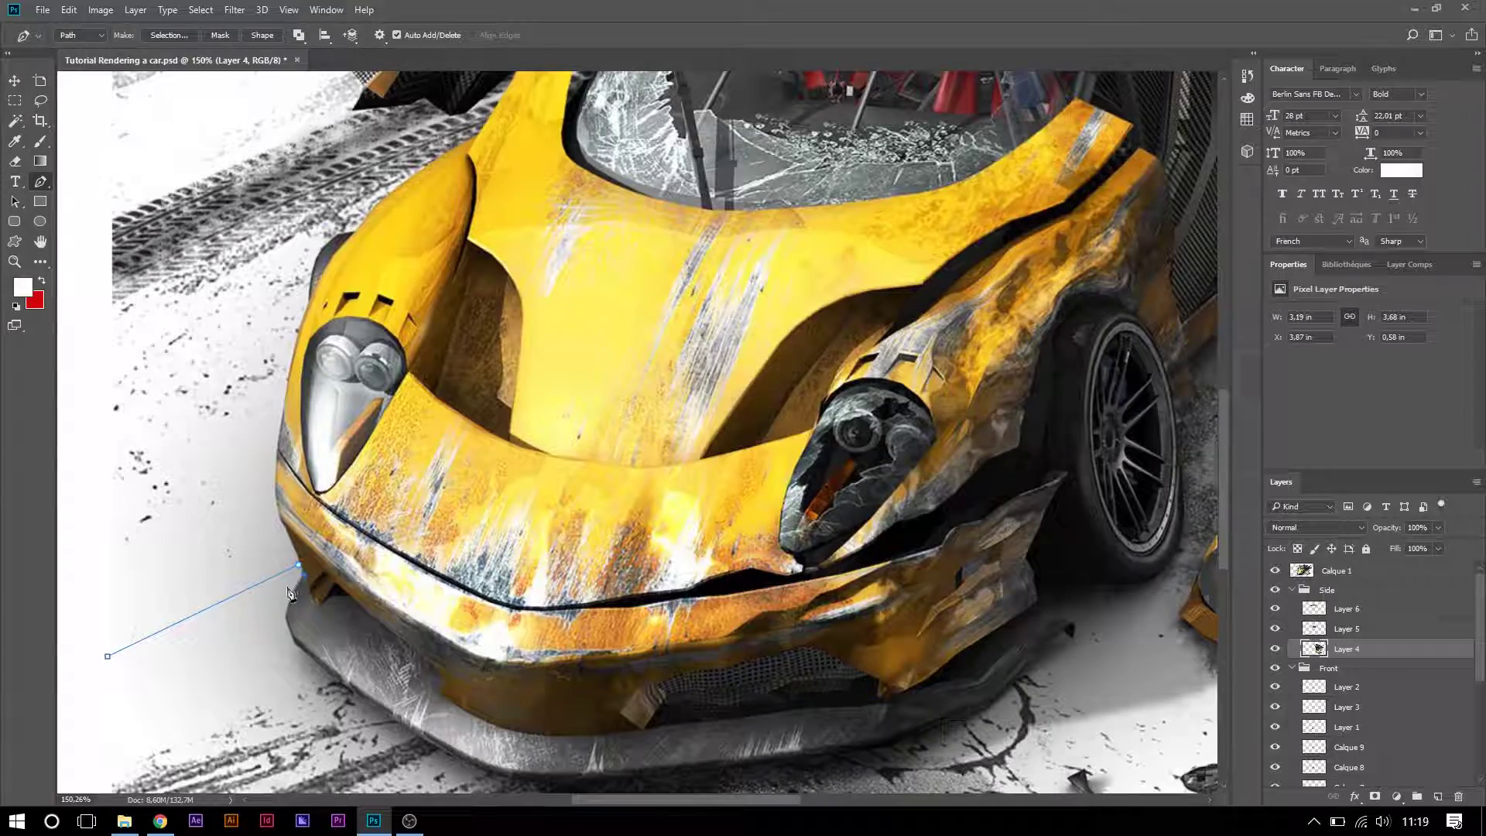
# - Continue the pen path along the lower edge of the front bumper and around the front wheel
pyautogui.moveTo(316, 658); pyautogui.dragTo(100, 590)
pyautogui.moveTo(230, 662); pyautogui.dragTo(376, 673)
pyautogui.keyDown('alt'); pyautogui.click(230, 663); pyautogui.keyUp('alt')
pyautogui.click(638, 640)
pyautogui.click(736, 600)
pyautogui.moveTo(791, 541); pyautogui.dragTo(832, 532)
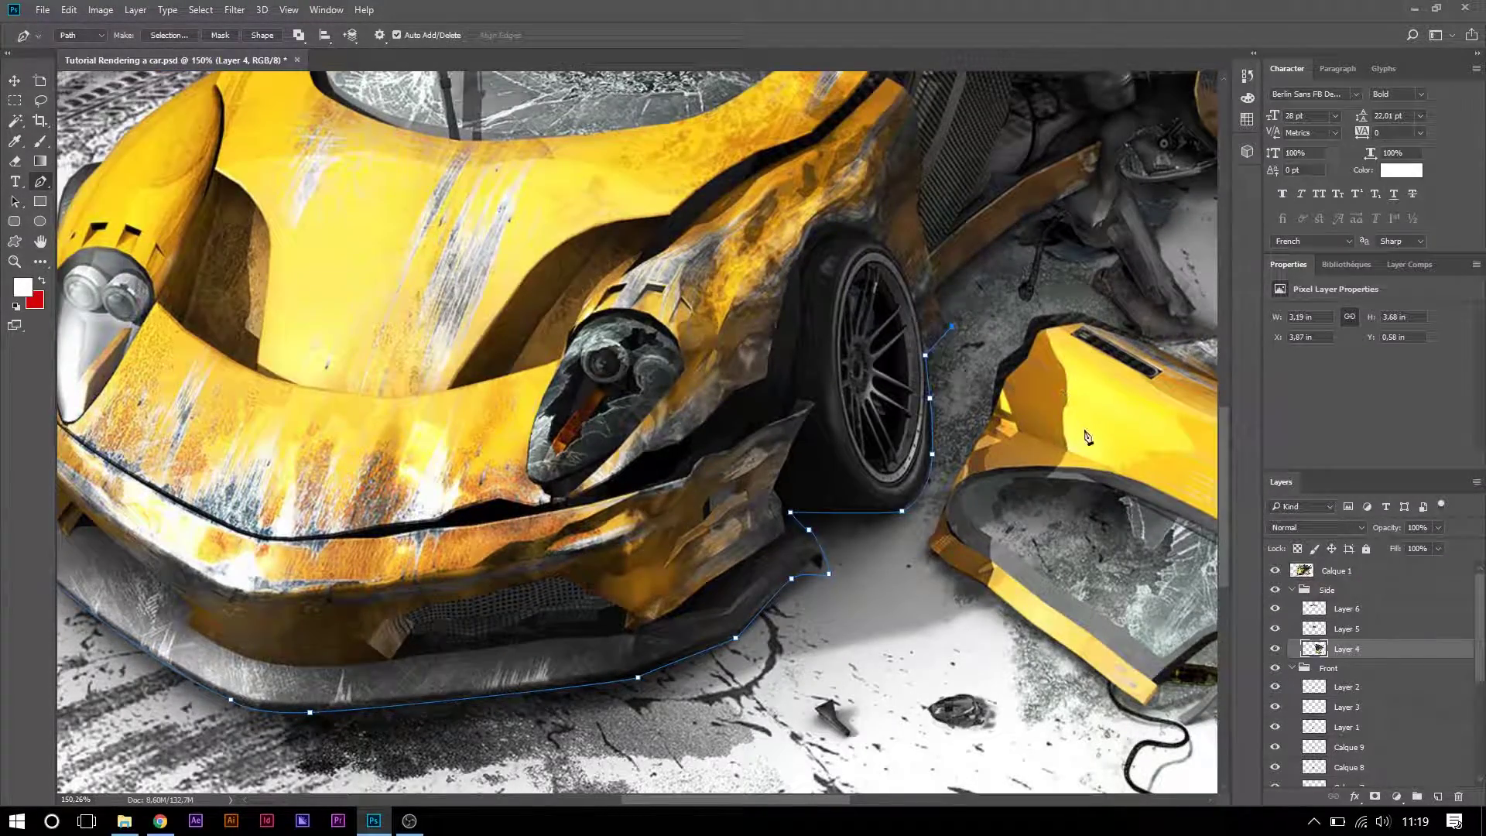
pyautogui.moveTo(1057, 420); pyautogui.dragTo(758, 340)
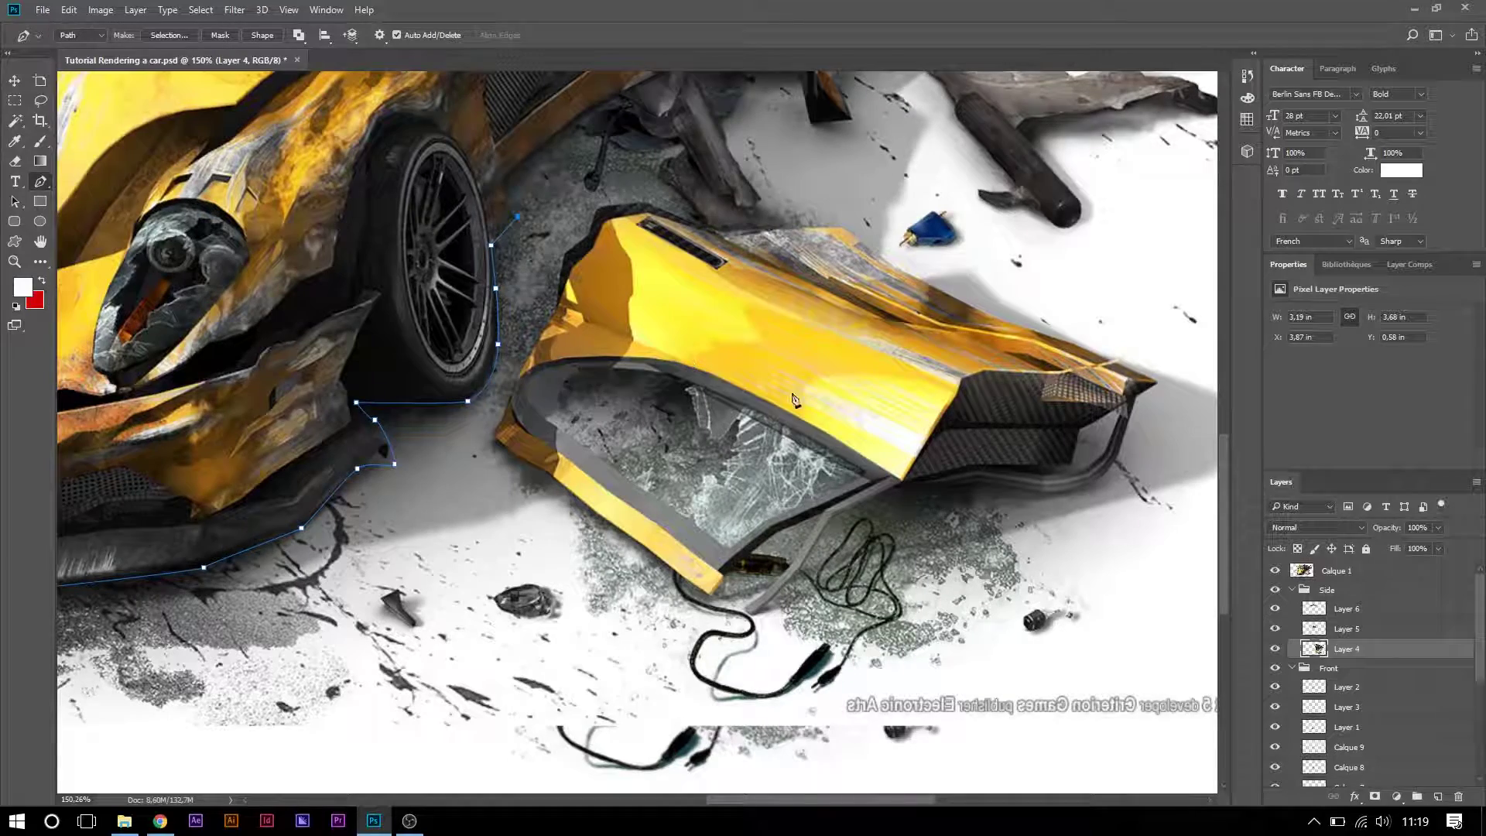
# - Close the path around the ground in front of the car and convert it to a new selection with 0.3 px feather
pyautogui.moveTo(972, 505); pyautogui.dragTo(988, 524)
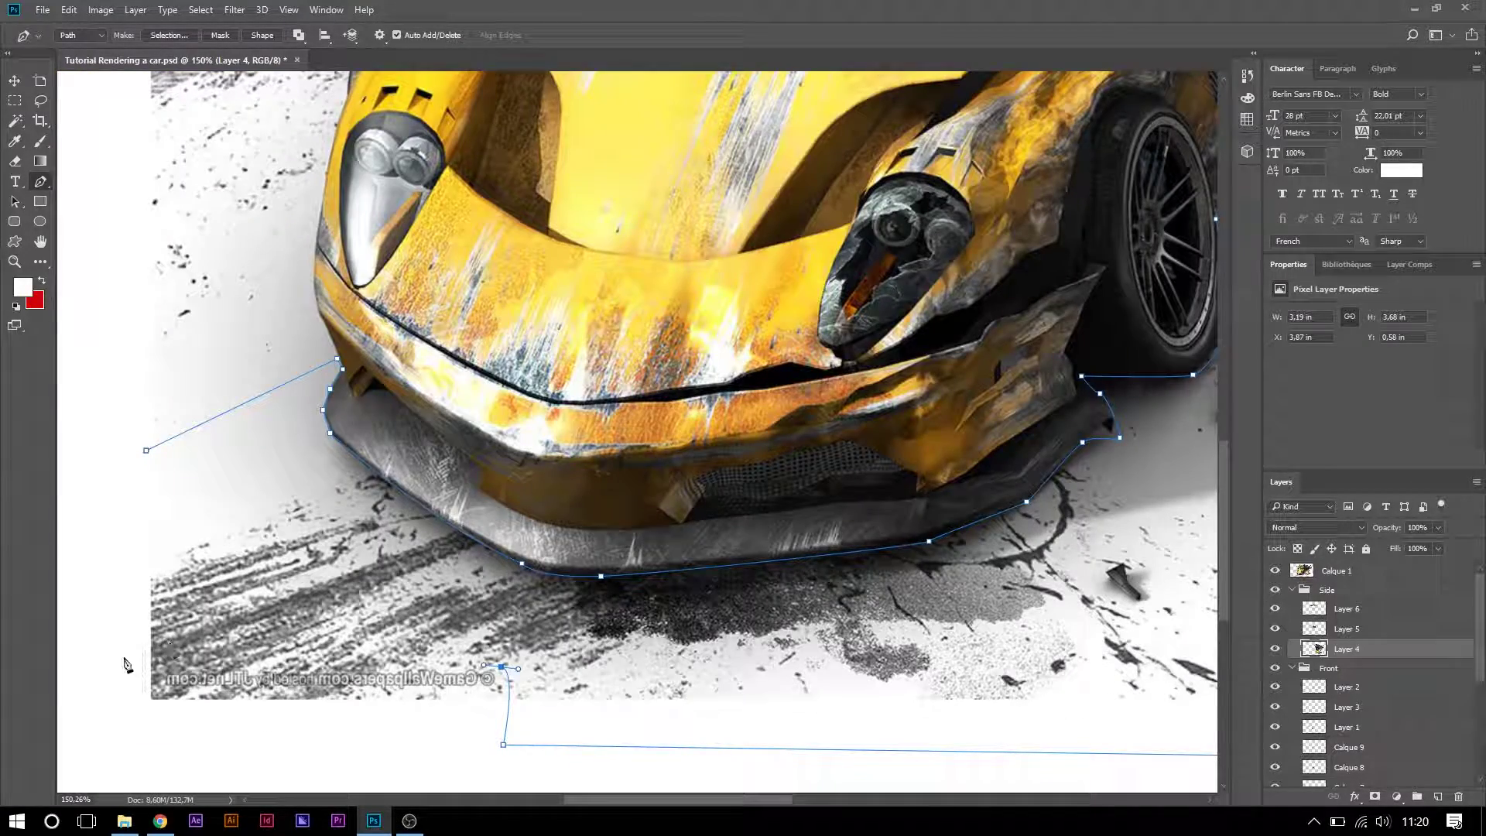
pyautogui.click(124, 658)
pyautogui.moveTo(146, 450); pyautogui.dragTo(185, 432)
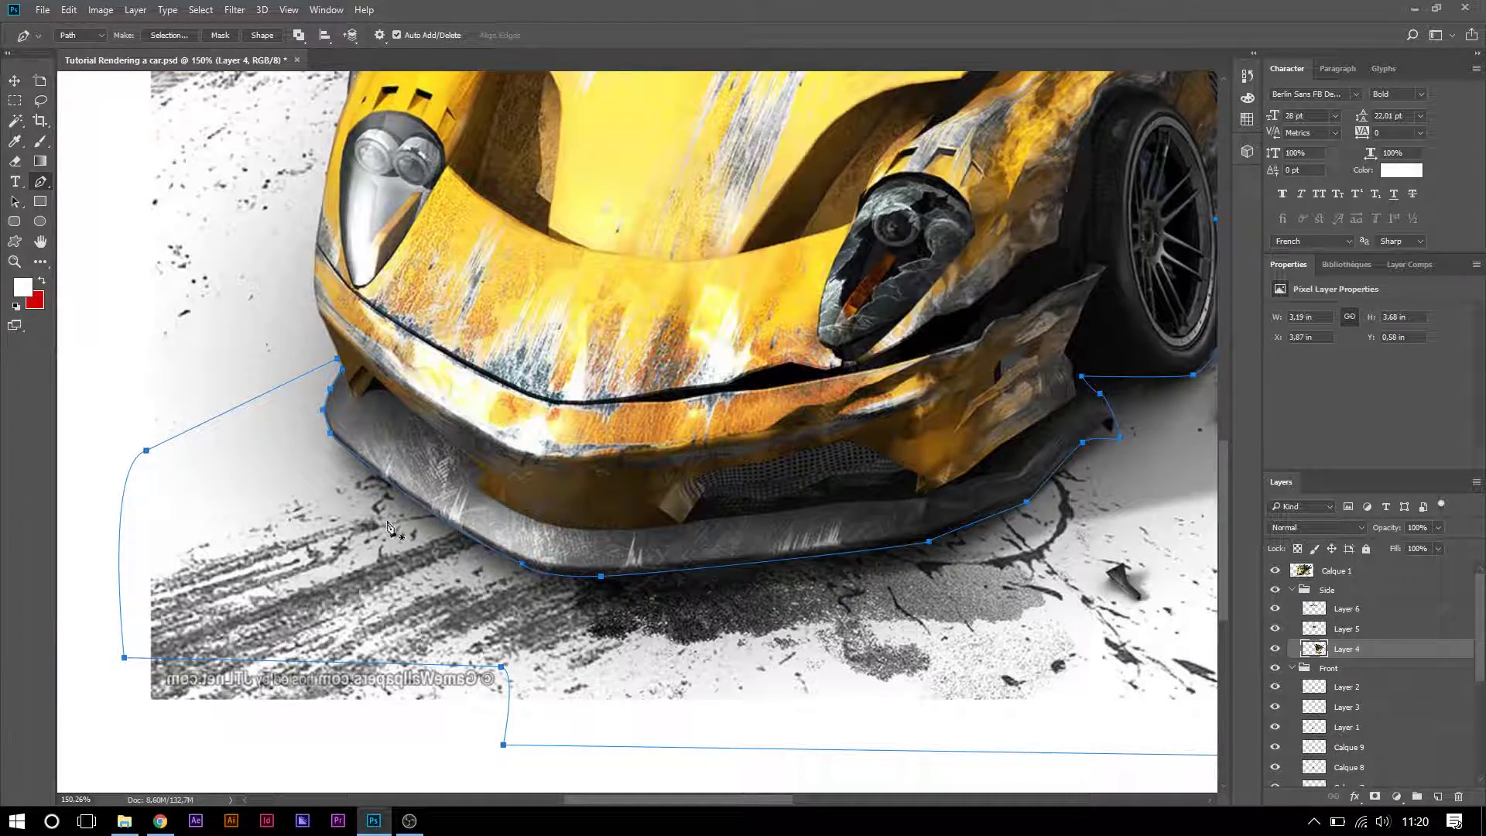
pyautogui.rightClick(423, 586)
pyautogui.click(493, 282)
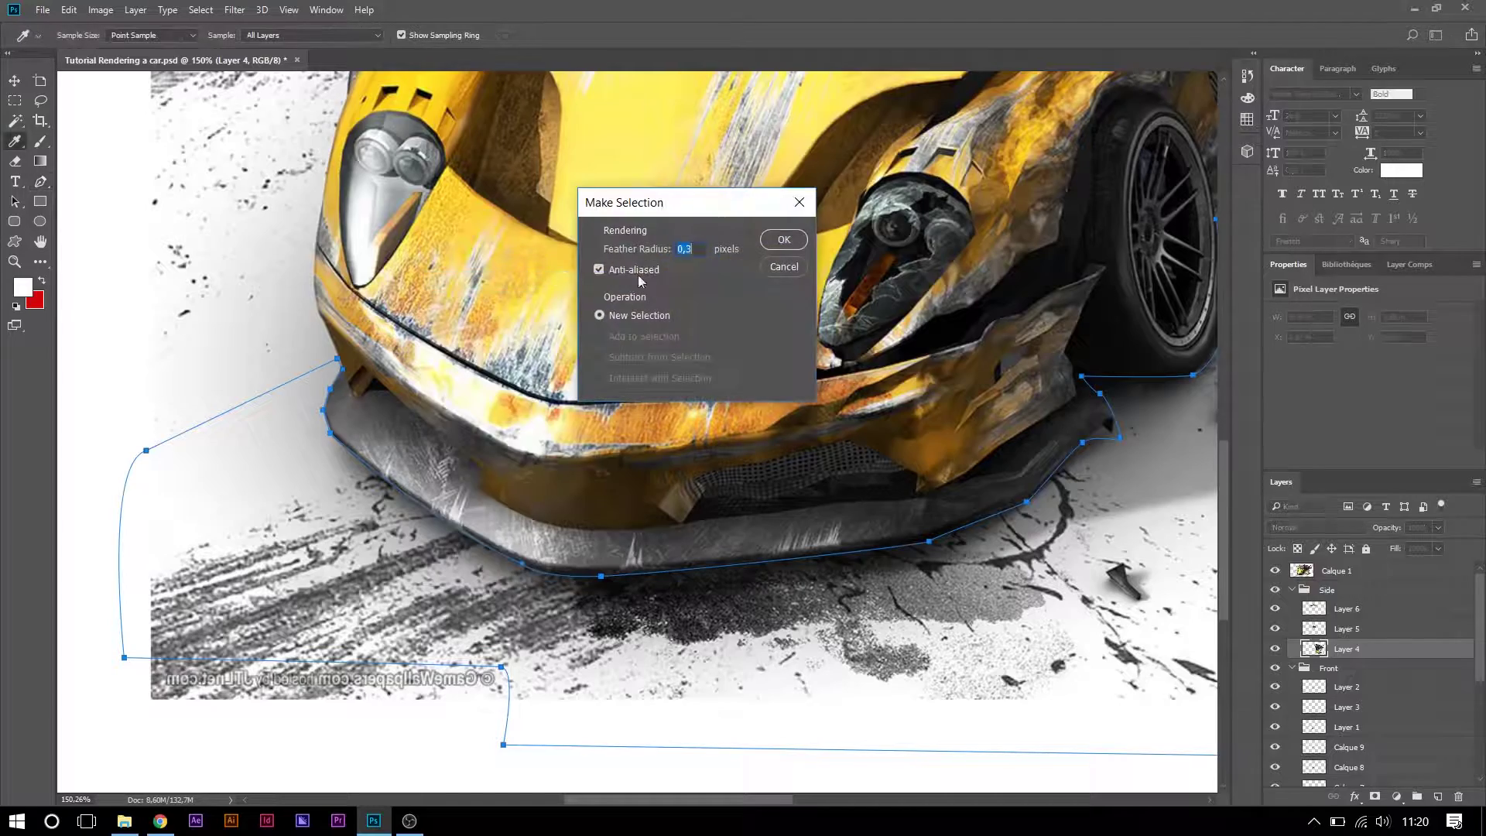
pyautogui.click(782, 240)
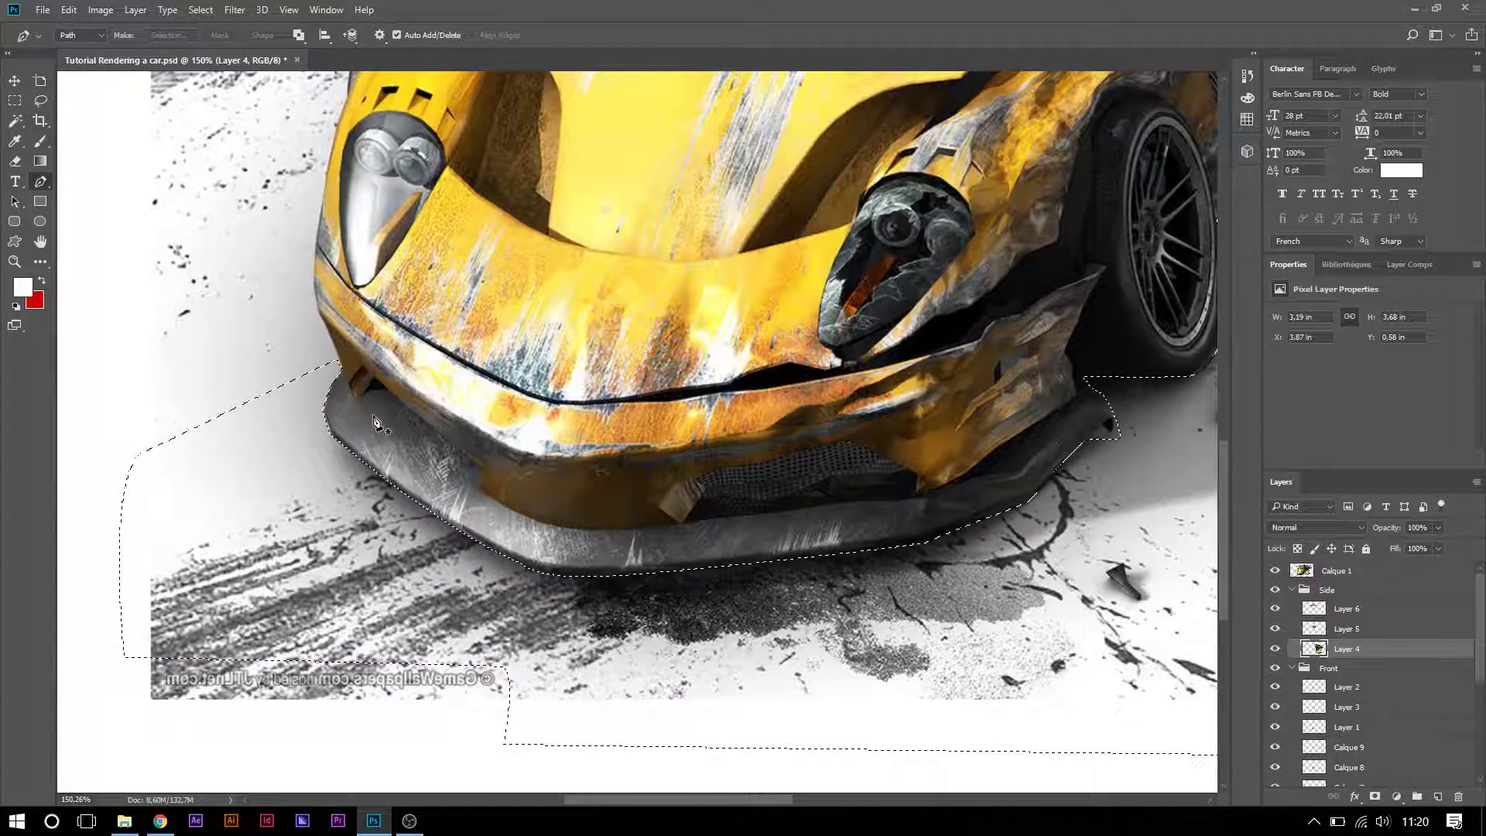
# - Copy the selected ground from Calque 1 to a new layer, place it in the Side group and hide Calque 1
pyautogui.click(1336, 570)
pyautogui.hotkey('ctrl', 'c')
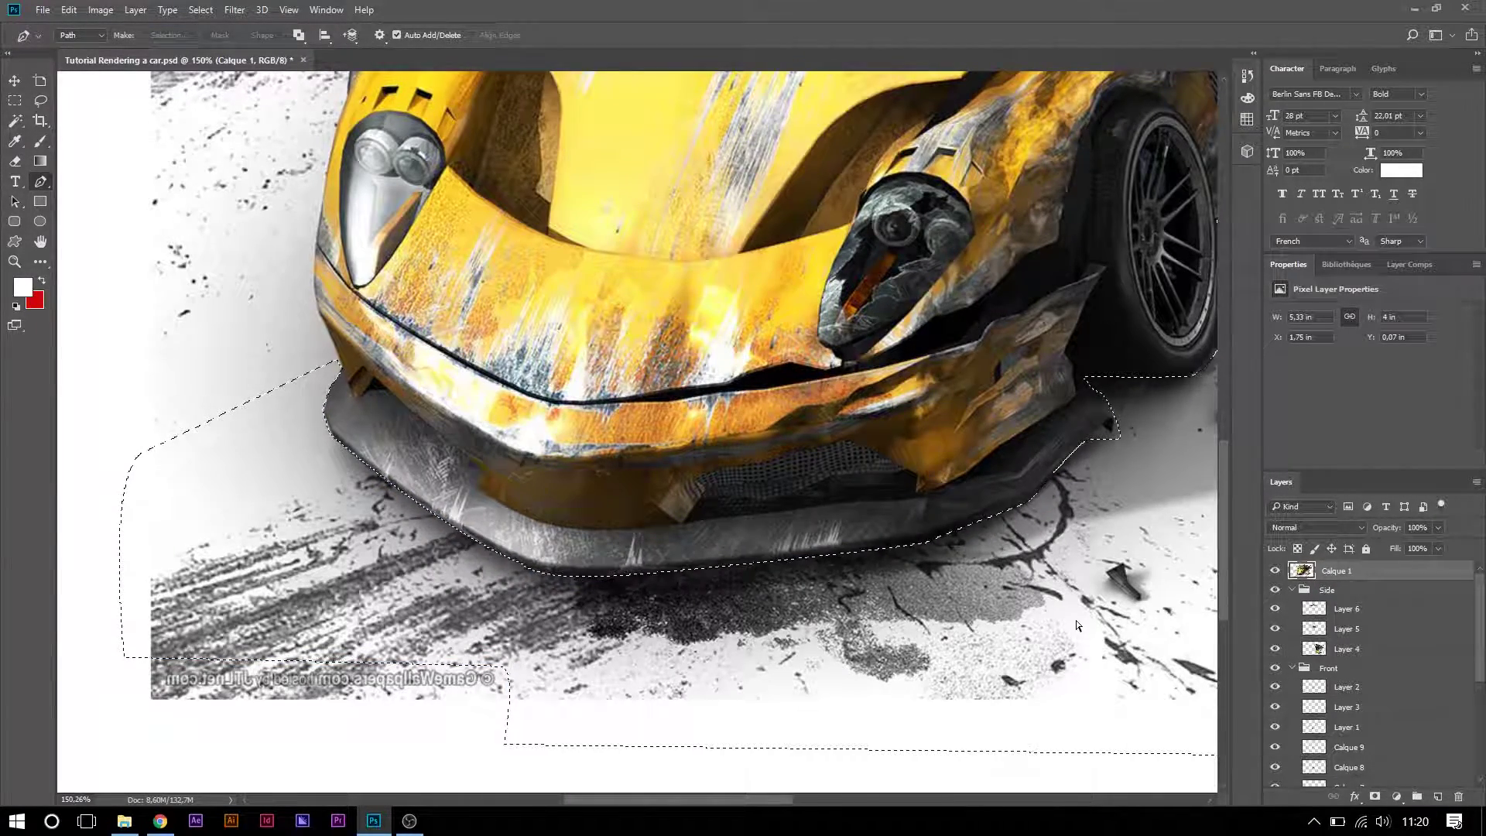
pyautogui.hotkey('ctrl', 'v')
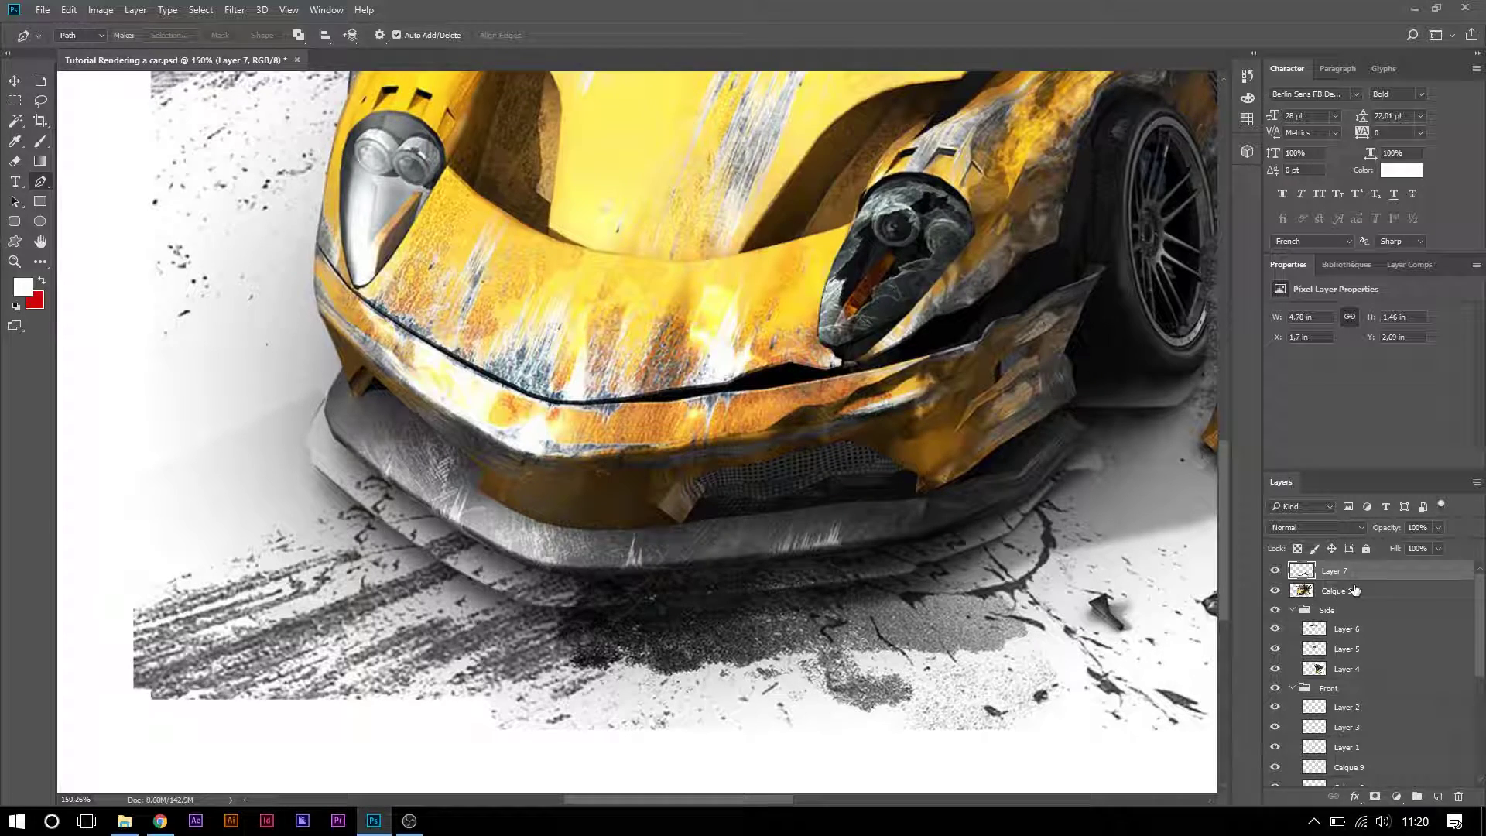
pyautogui.moveTo(1357, 582); pyautogui.dragTo(1361, 632)
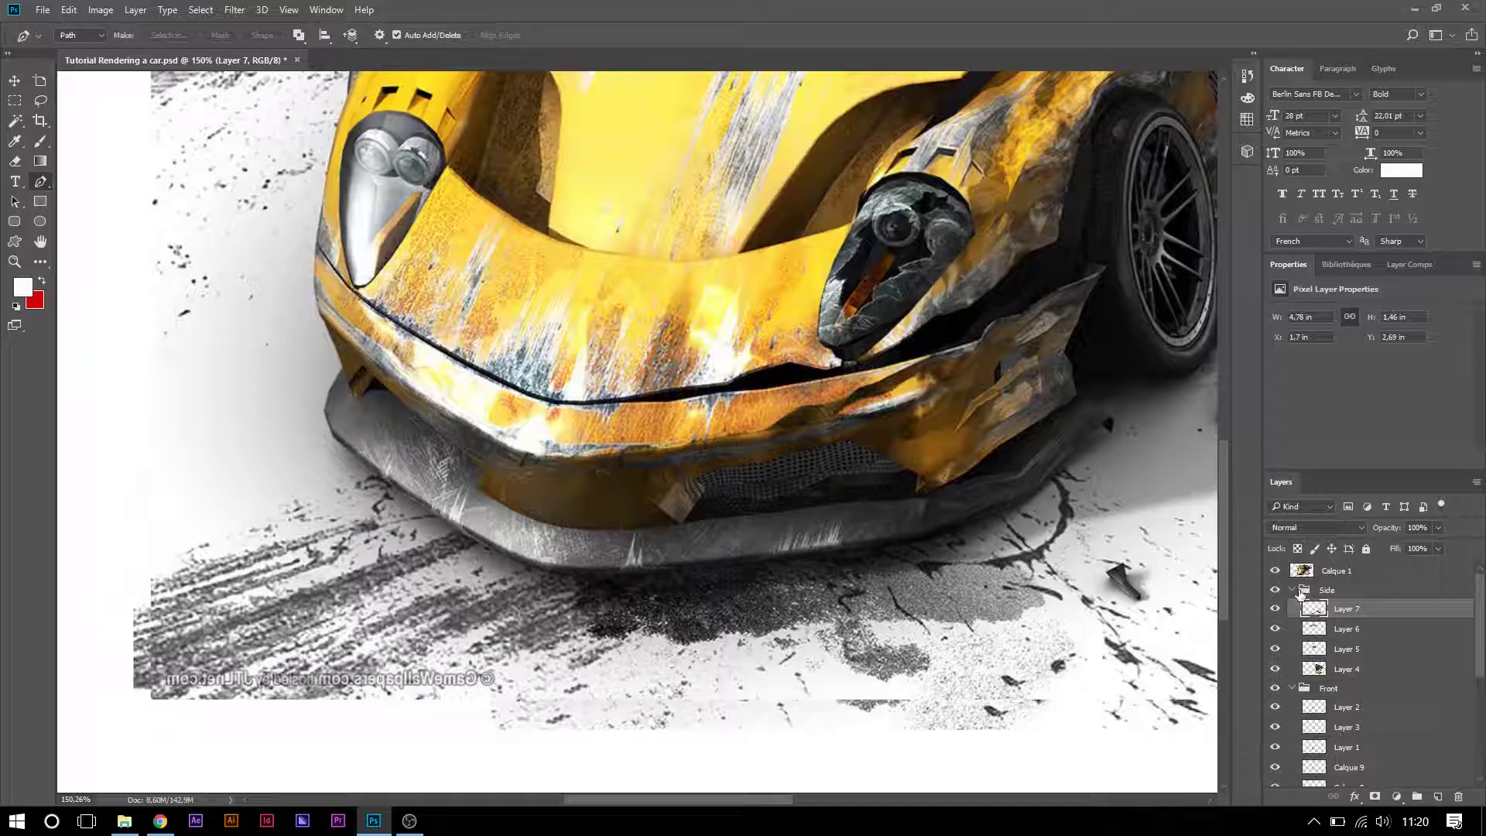
pyautogui.click(1276, 571)
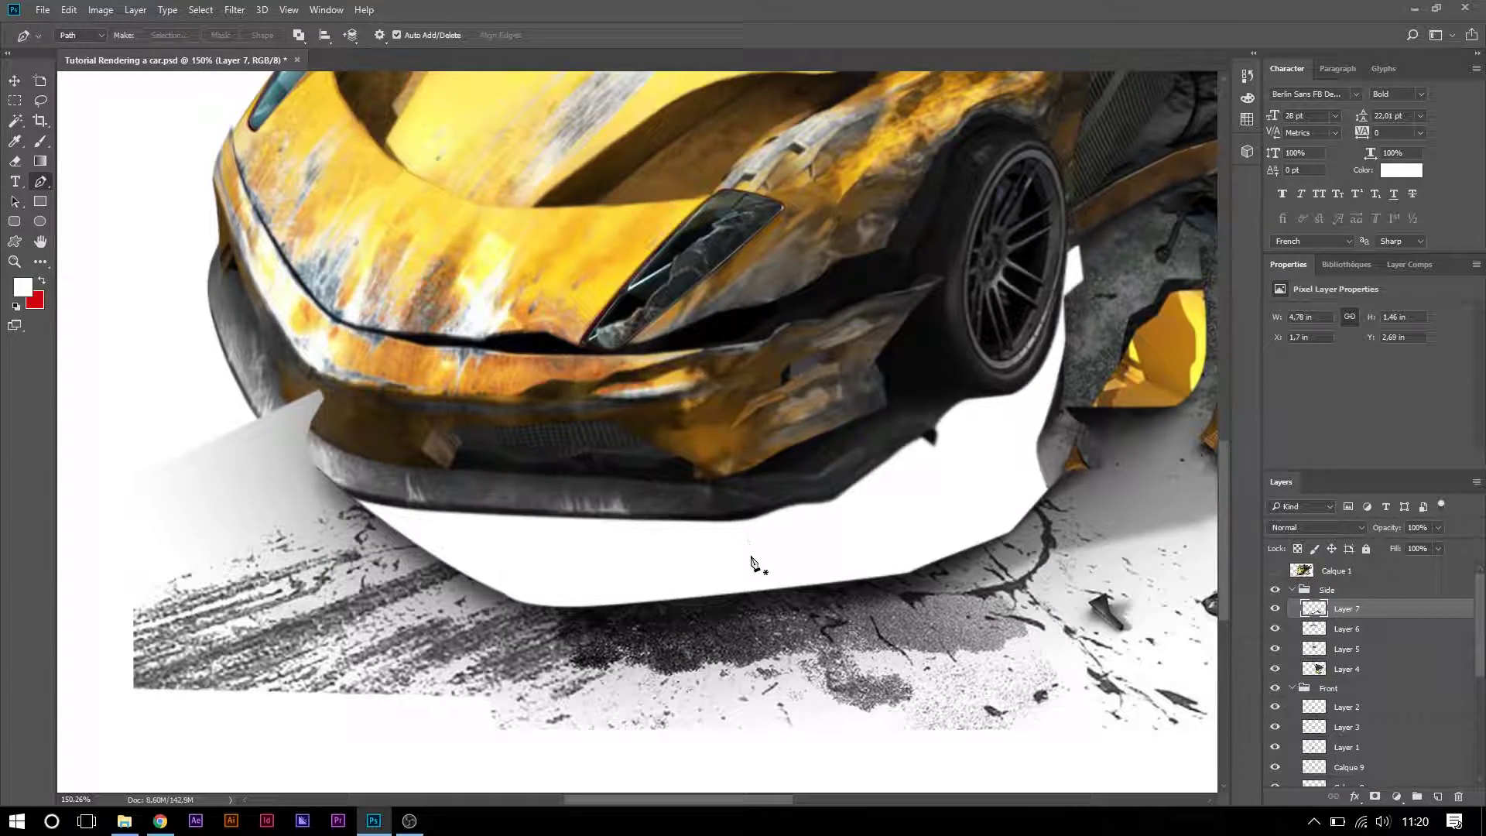
# - Move the pasted ground on Layer 7 closer beneath the car's front bumper and wheel
pyautogui.scroll(-2, 827, 592)
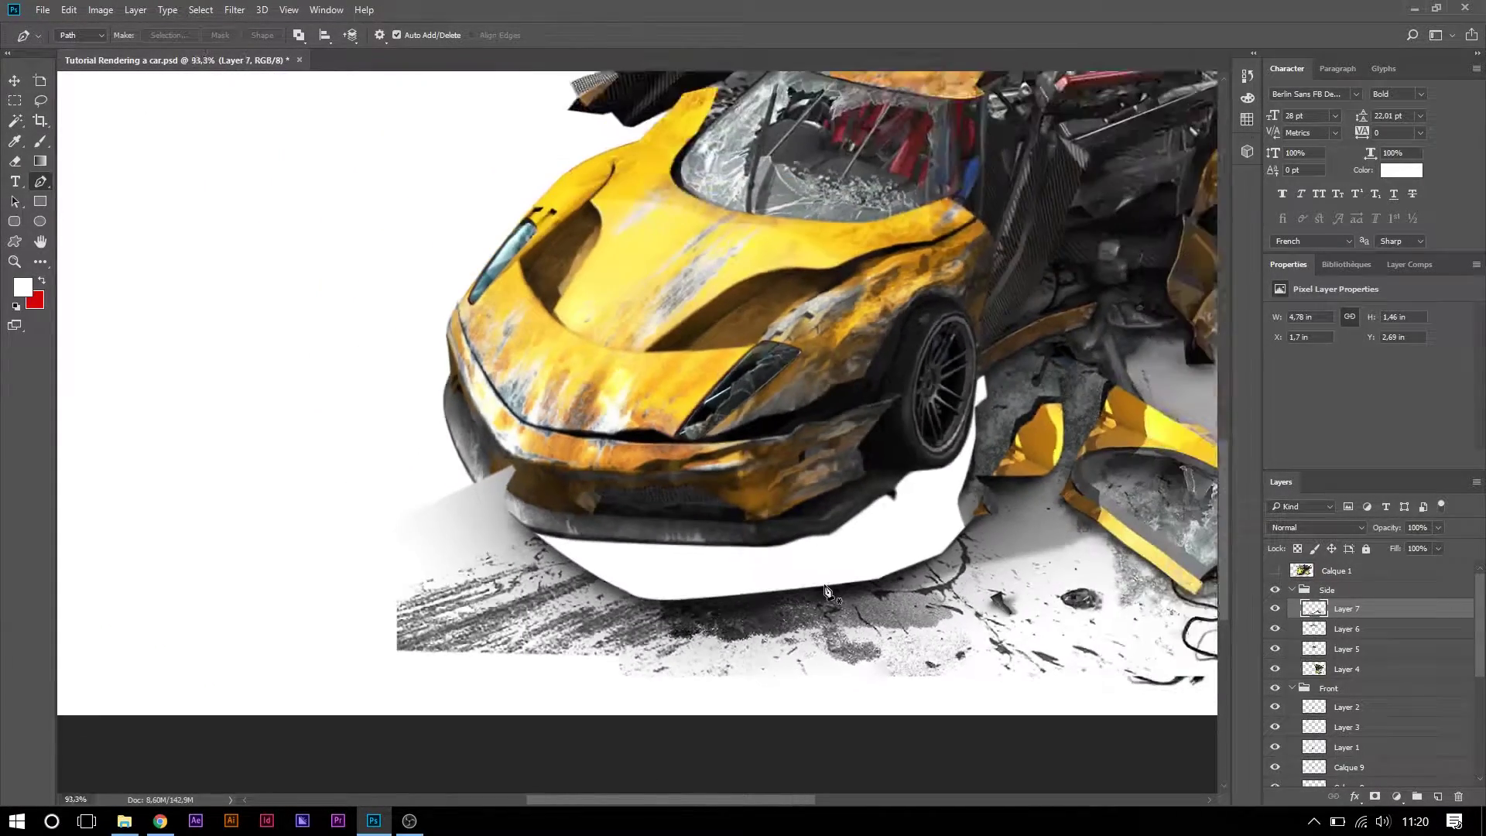
pyautogui.scroll(-3, 827, 592)
pyautogui.press('v')
pyautogui.moveTo(777, 585); pyautogui.dragTo(711, 576)
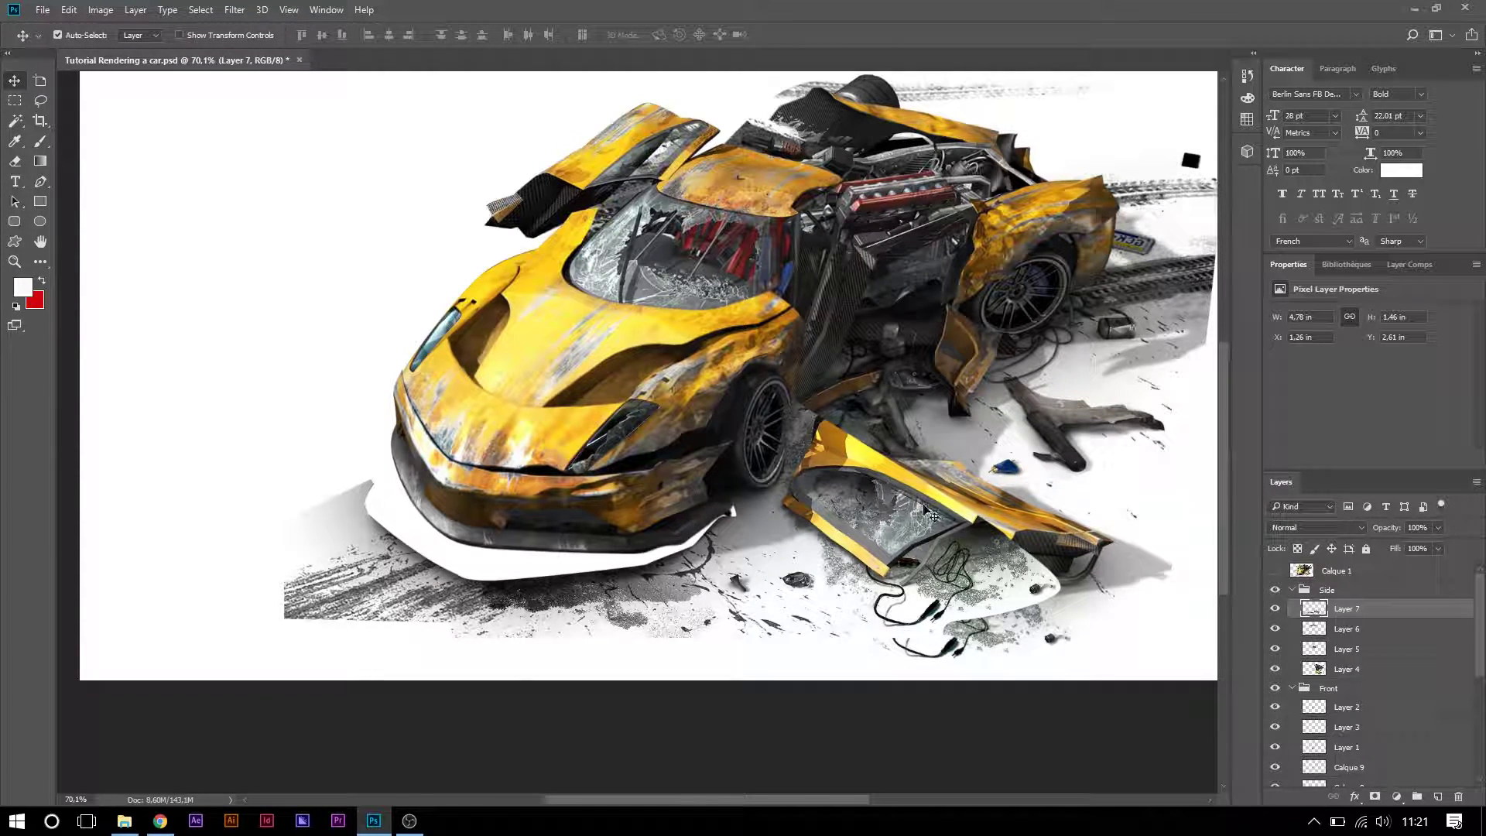
# - Lasso the ground with the tyre marks below the front bumper on Layer 7 and cut it to its own layer
pyautogui.press('l')
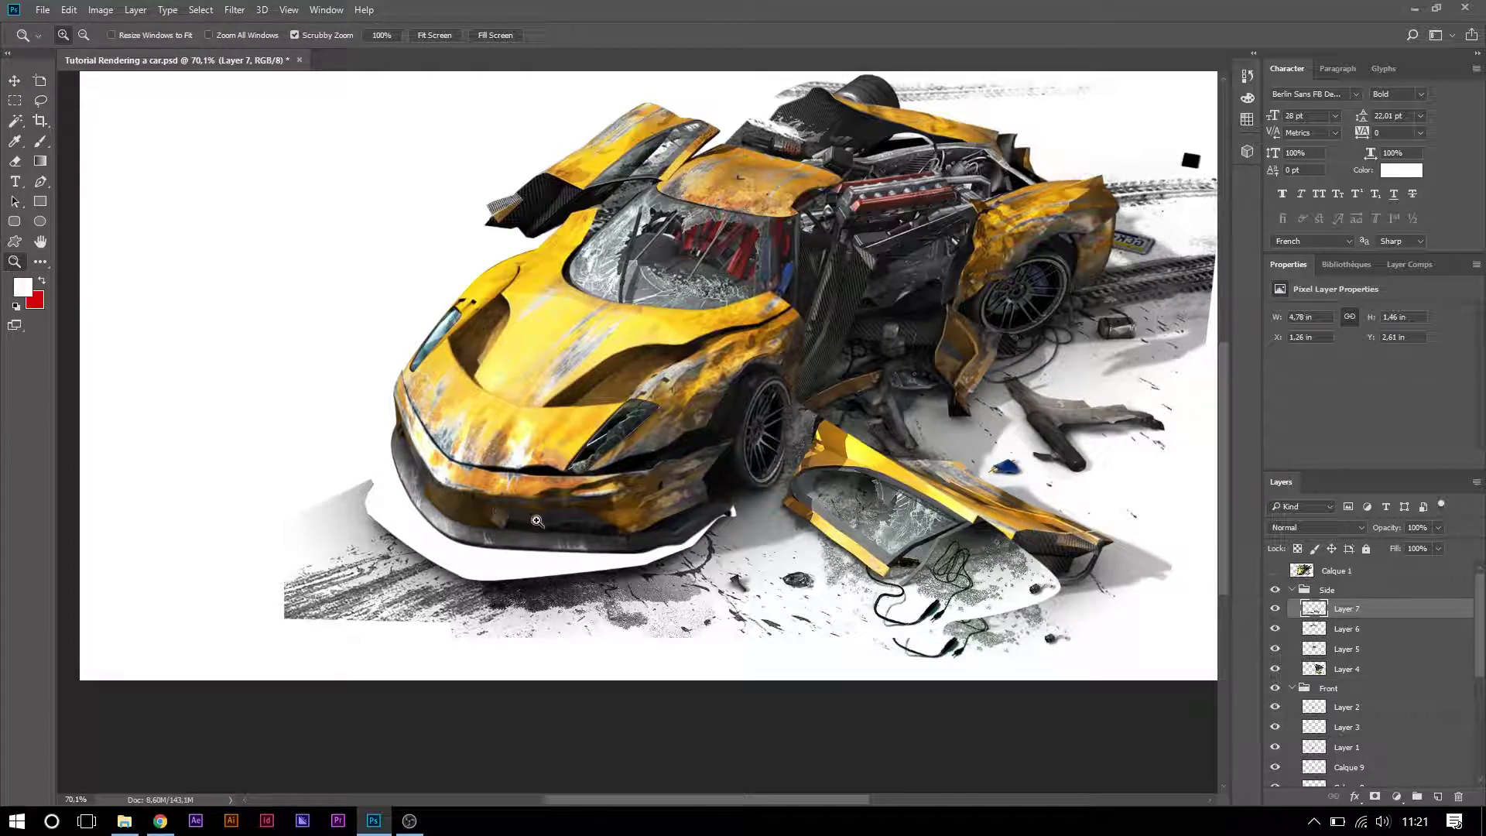
pyautogui.scroll(1, 537, 521)
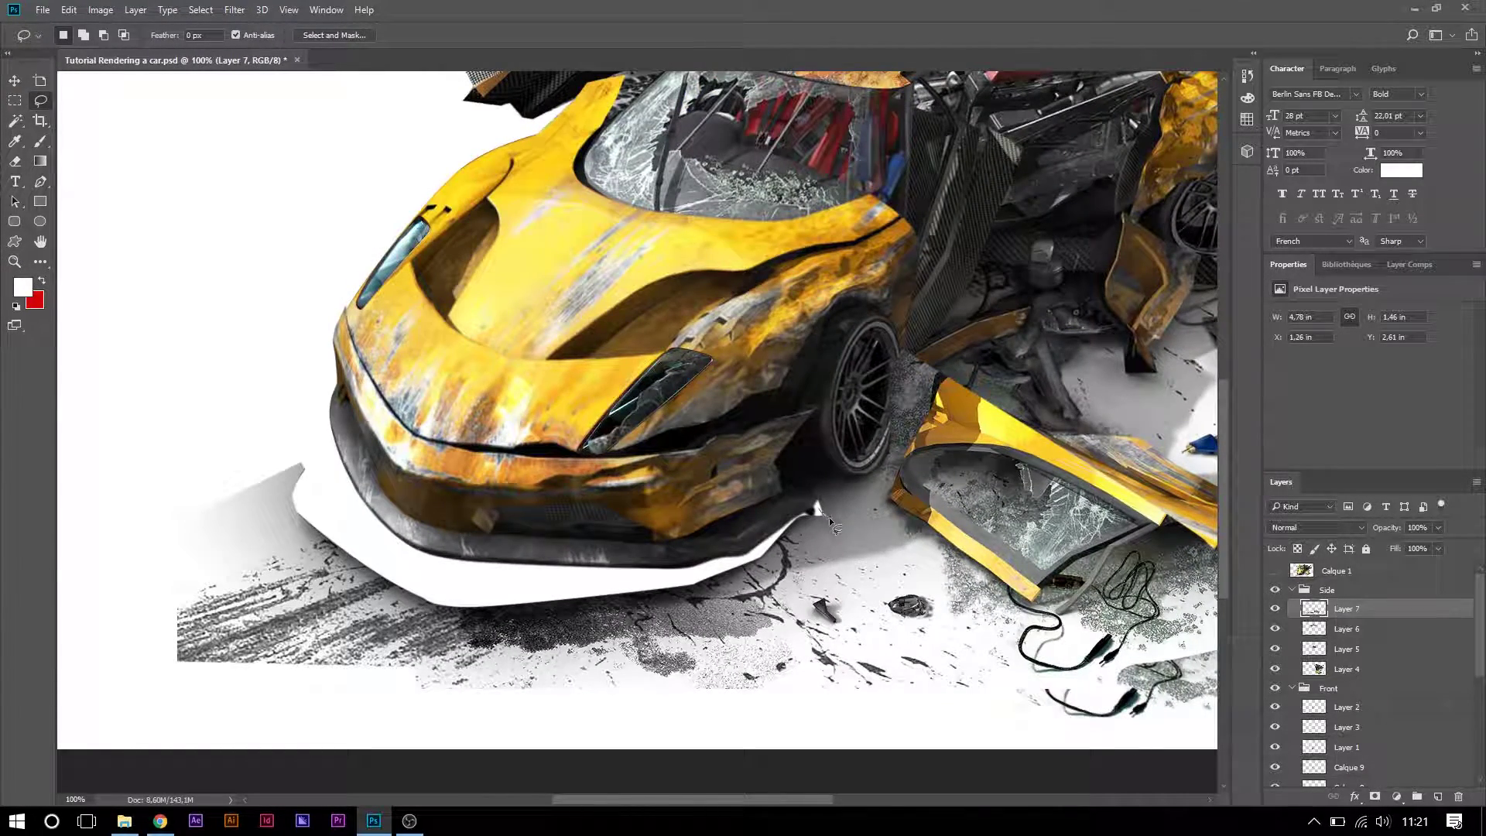
pyautogui.moveTo(817, 507)
pyautogui.mouseDown()
pyautogui.moveTo(924, 559)
pyautogui.moveTo(934, 591)
pyautogui.mouseUp()
pyautogui.moveTo(1015, 662)
pyautogui.mouseDown()
pyautogui.moveTo(797, 734)
pyautogui.moveTo(143, 670)
pyautogui.moveTo(815, 505)
pyautogui.mouseUp()
pyautogui.rightClick(673, 602)
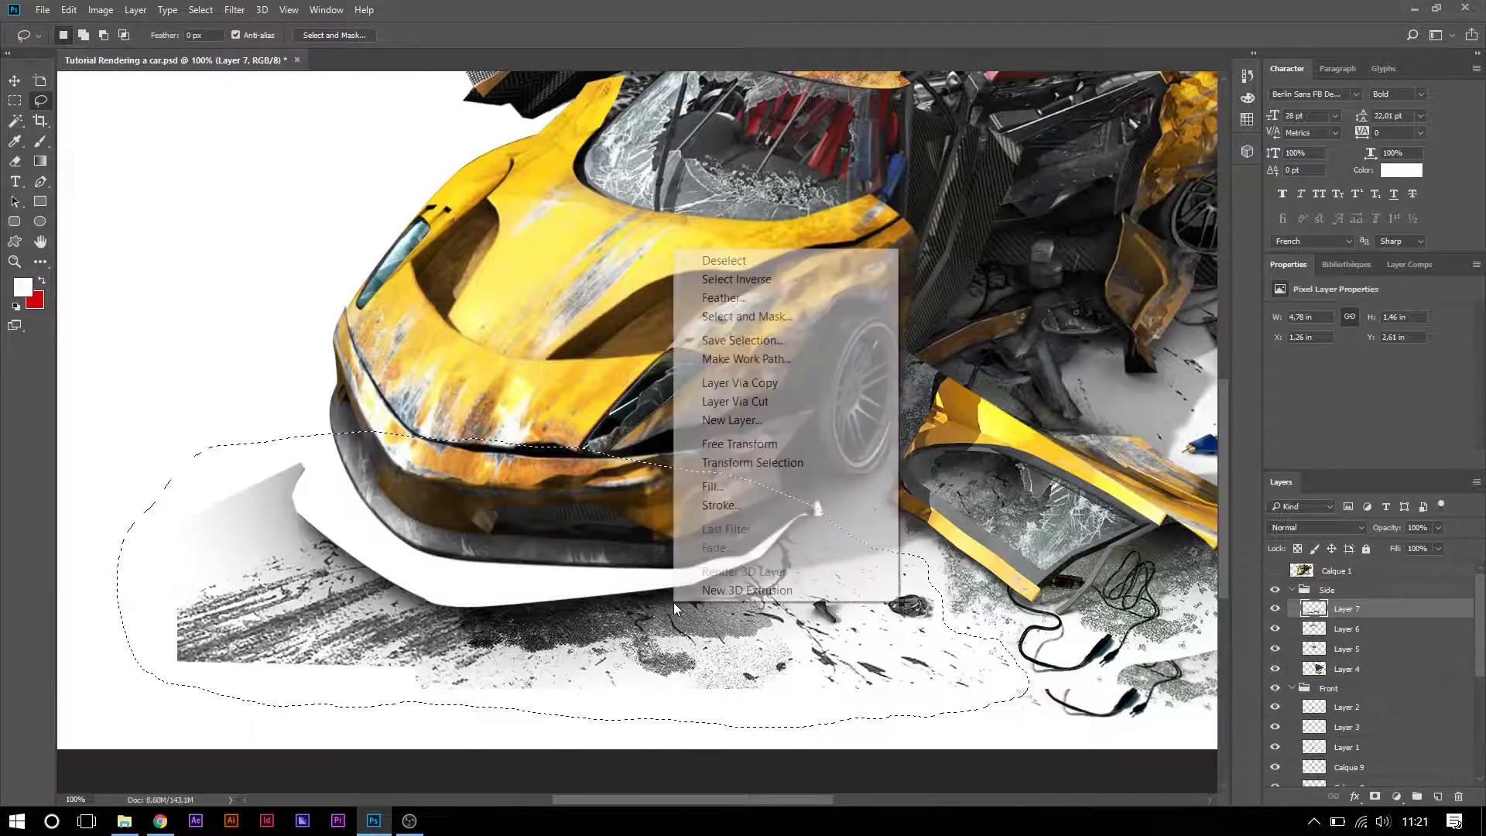
pyautogui.click(797, 399)
# - Free-transform and warp the cut ground piece, rotating it so its shadow edge fits against the front bumper
pyautogui.hotkey('ctrl', 't')
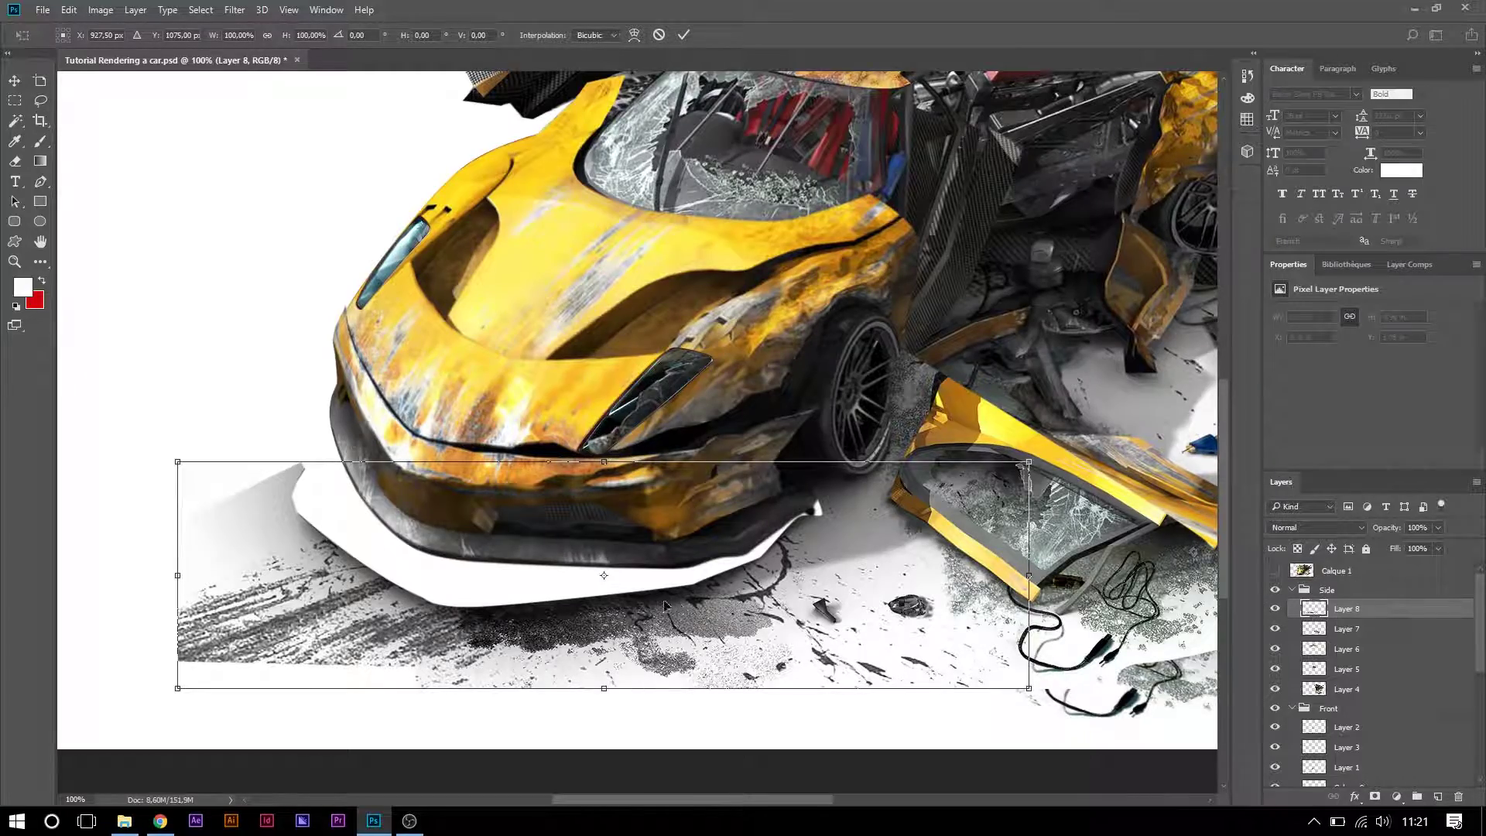
pyautogui.moveTo(490, 601); pyautogui.dragTo(502, 563)
pyautogui.moveTo(1074, 657); pyautogui.dragTo(1057, 704)
pyautogui.moveTo(663, 604)
pyautogui.mouseDown()
pyautogui.moveTo(646, 617)
pyautogui.moveTo(653, 604)
pyautogui.mouseUp()
pyautogui.rightClick(322, 442)
pyautogui.click(355, 574)
pyautogui.moveTo(350, 490); pyautogui.dragTo(374, 487)
pyautogui.moveTo(778, 571); pyautogui.dragTo(848, 522)
pyautogui.press('Return')
# - Select Calque 4 on the front bumper and load its transparency as a new selection
pyautogui.press('l')
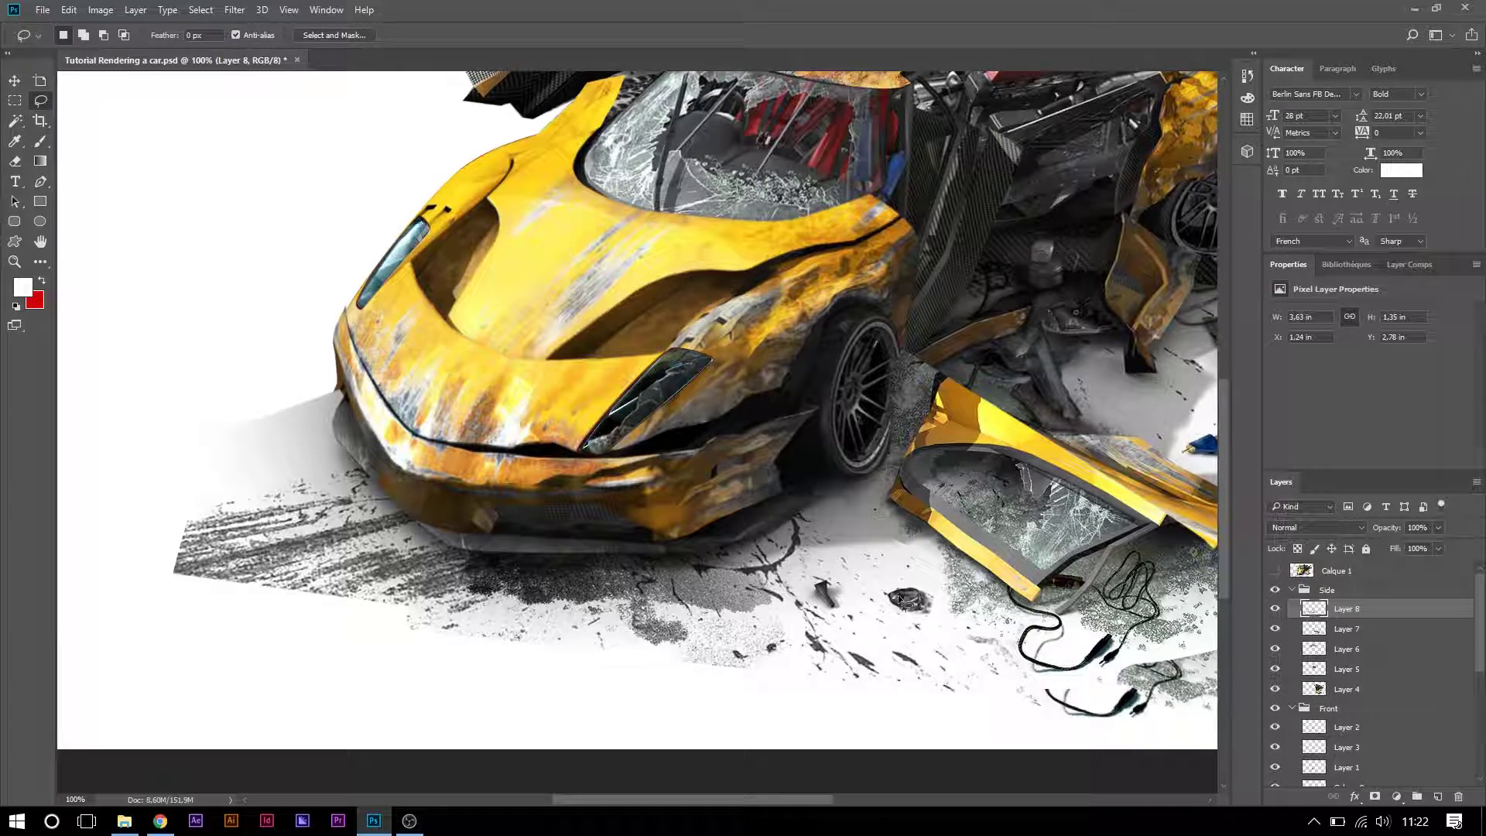
pyautogui.click(12, 81)
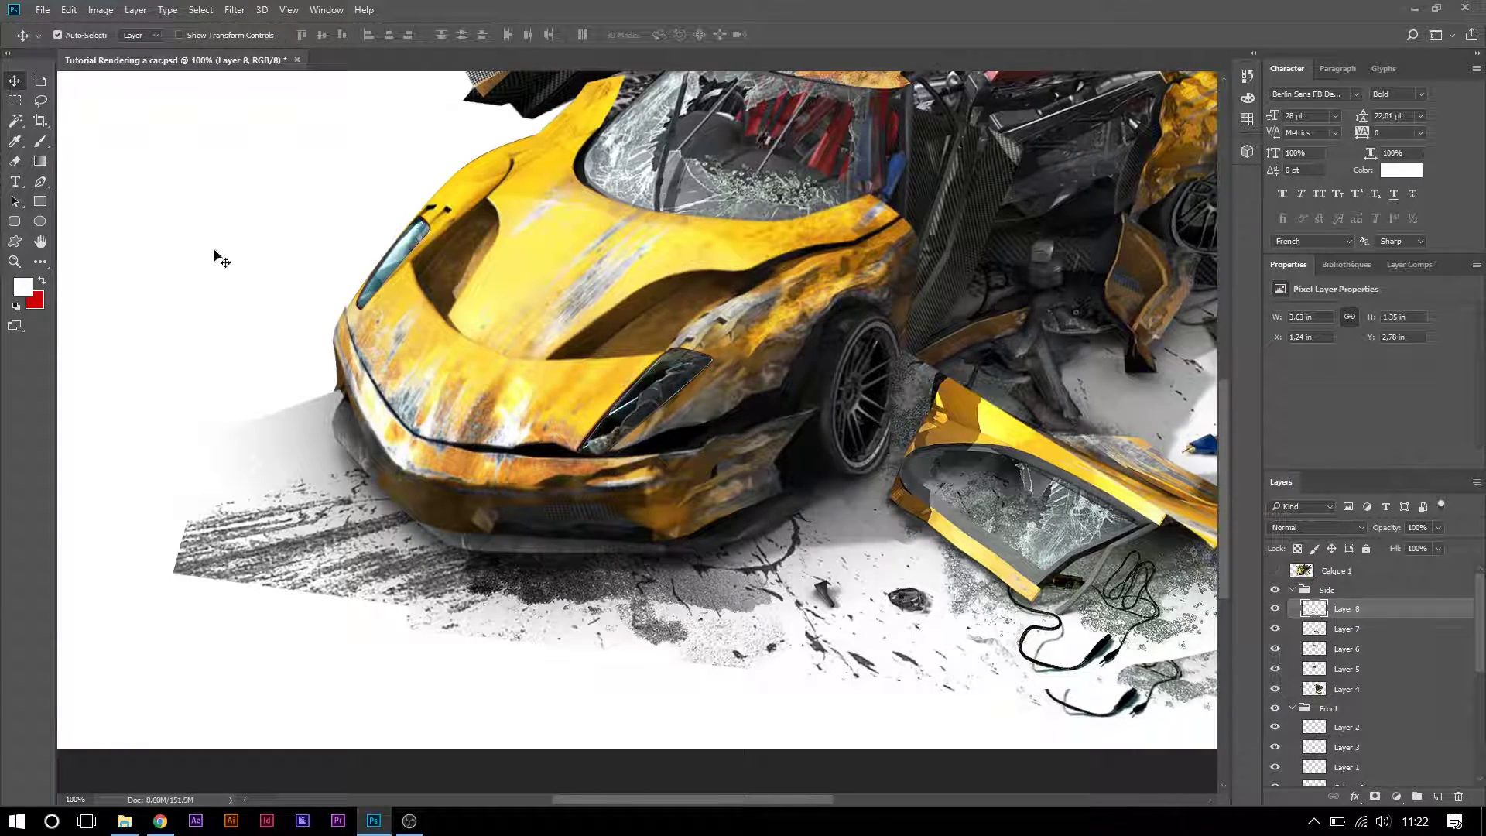
pyautogui.click(524, 504)
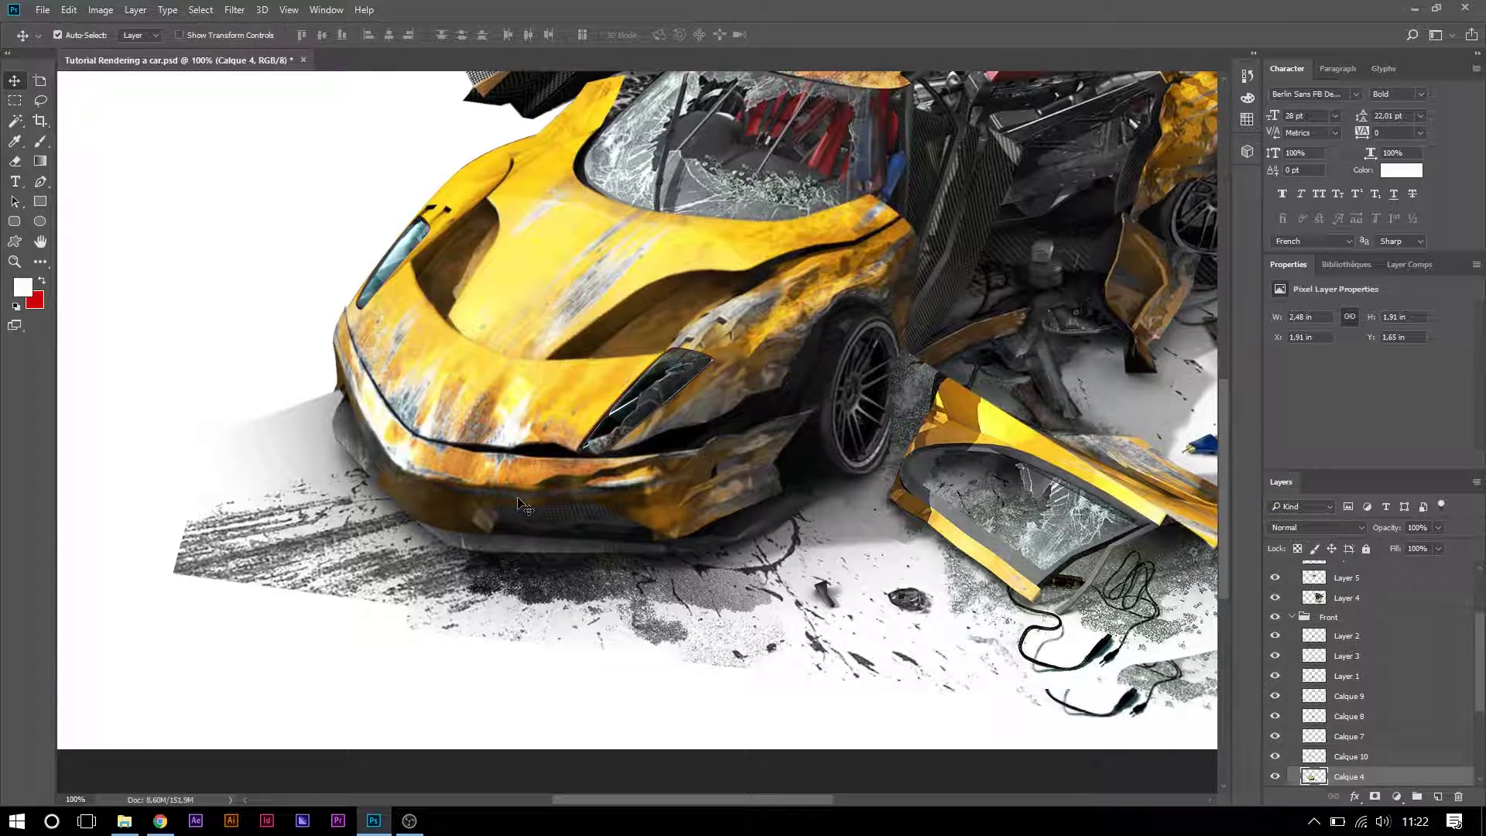
pyautogui.click(201, 9)
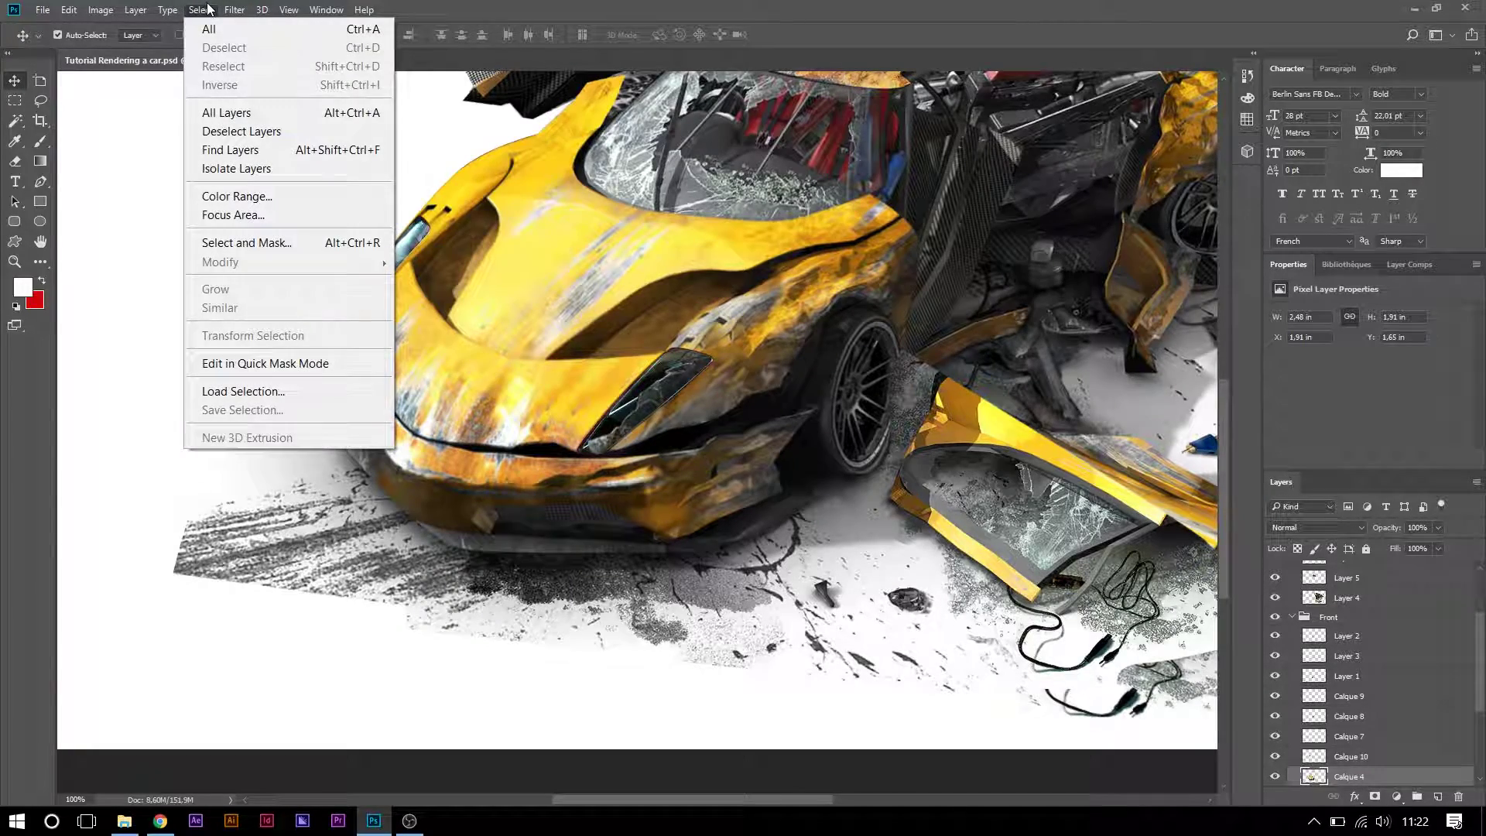
pyautogui.click(263, 391)
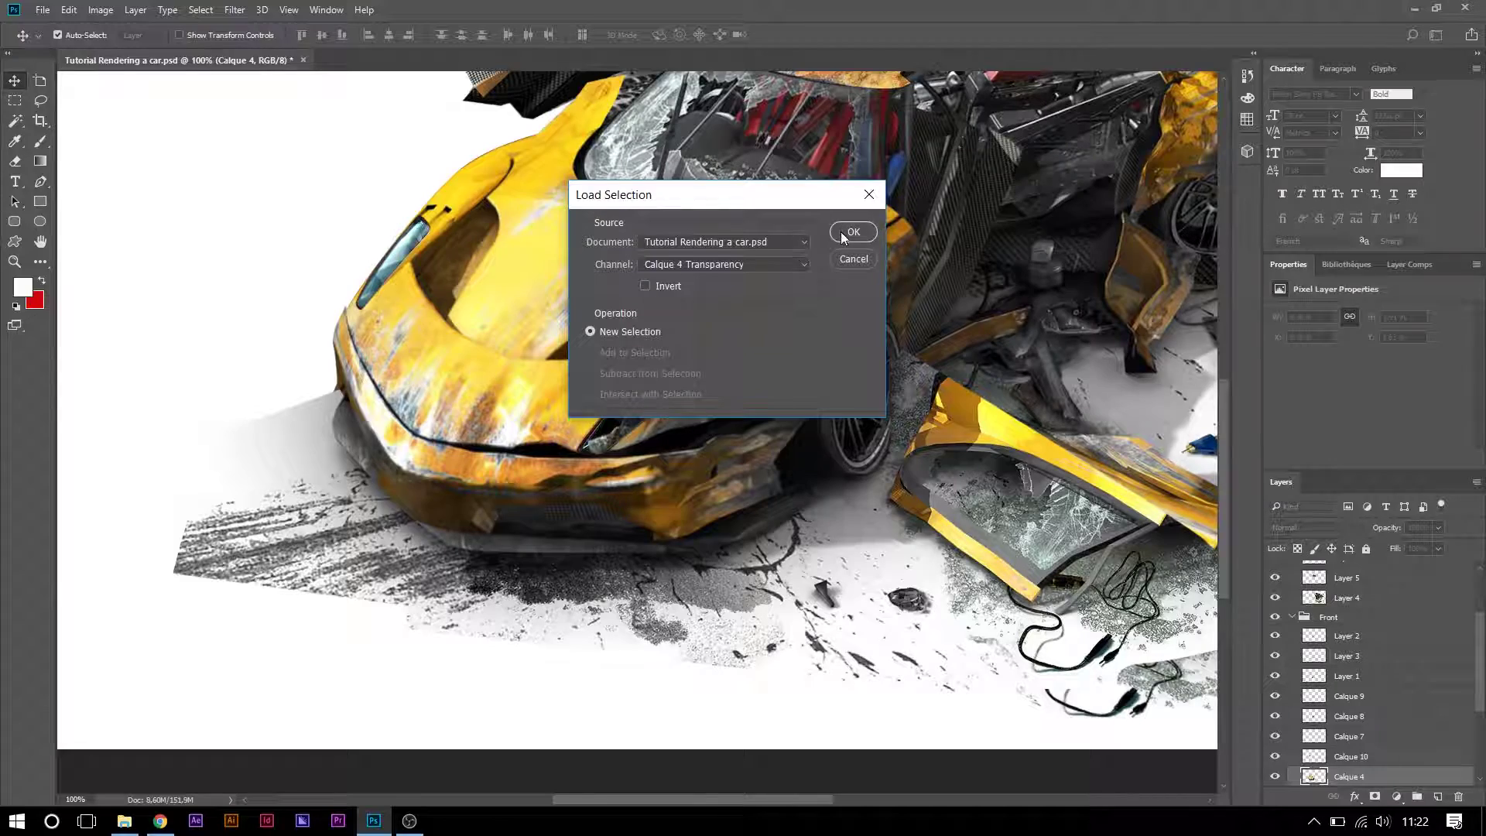
pyautogui.click(852, 232)
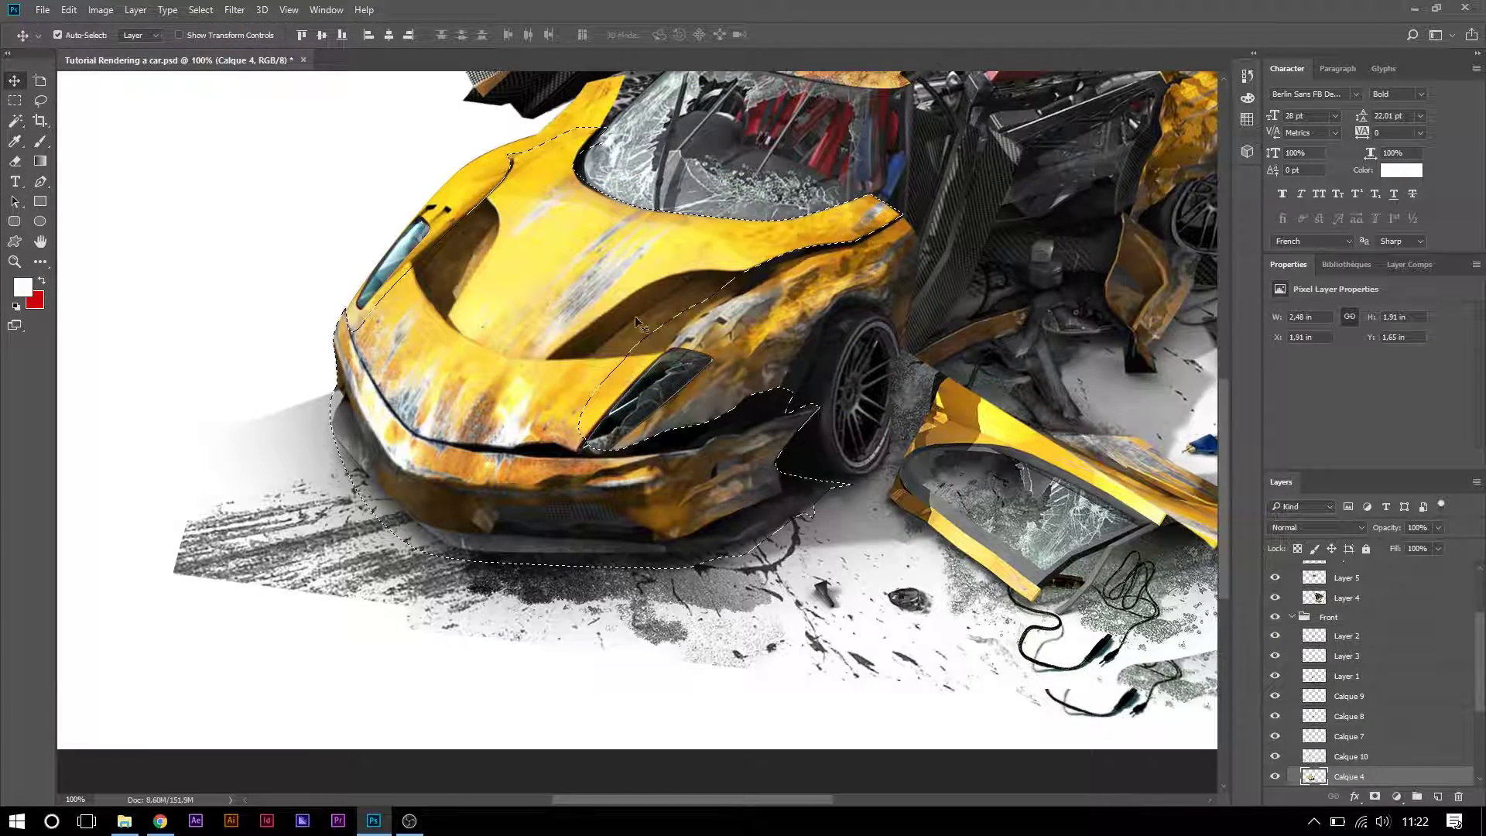
# - Erase the ground on Layer 8 inside the Calque 4 selection with a 50 px brush to uncover the front bumper lip, and deselect
pyautogui.hotkey('ctrl', 'j')
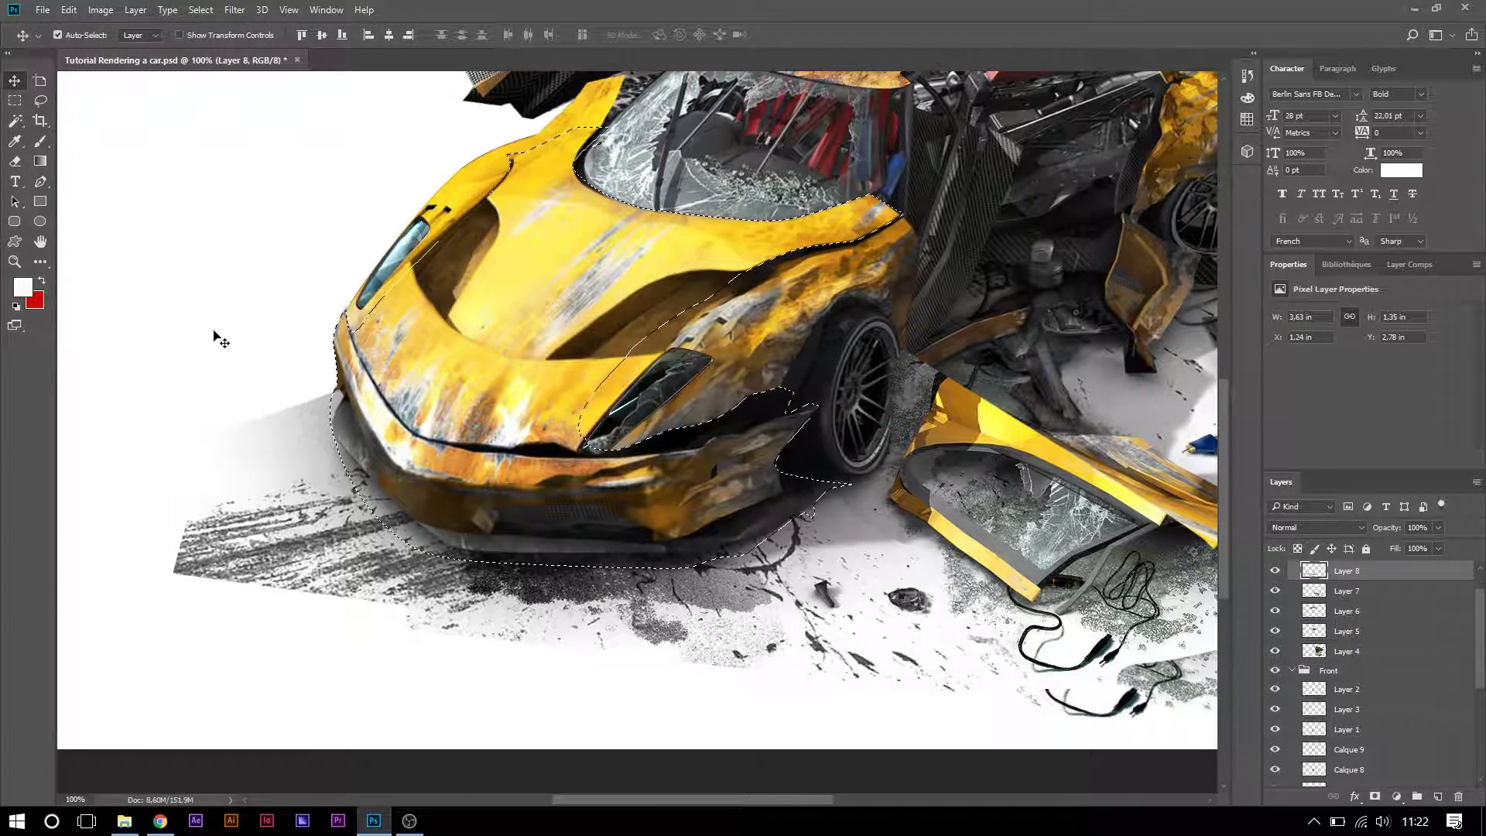
pyautogui.click(14, 161)
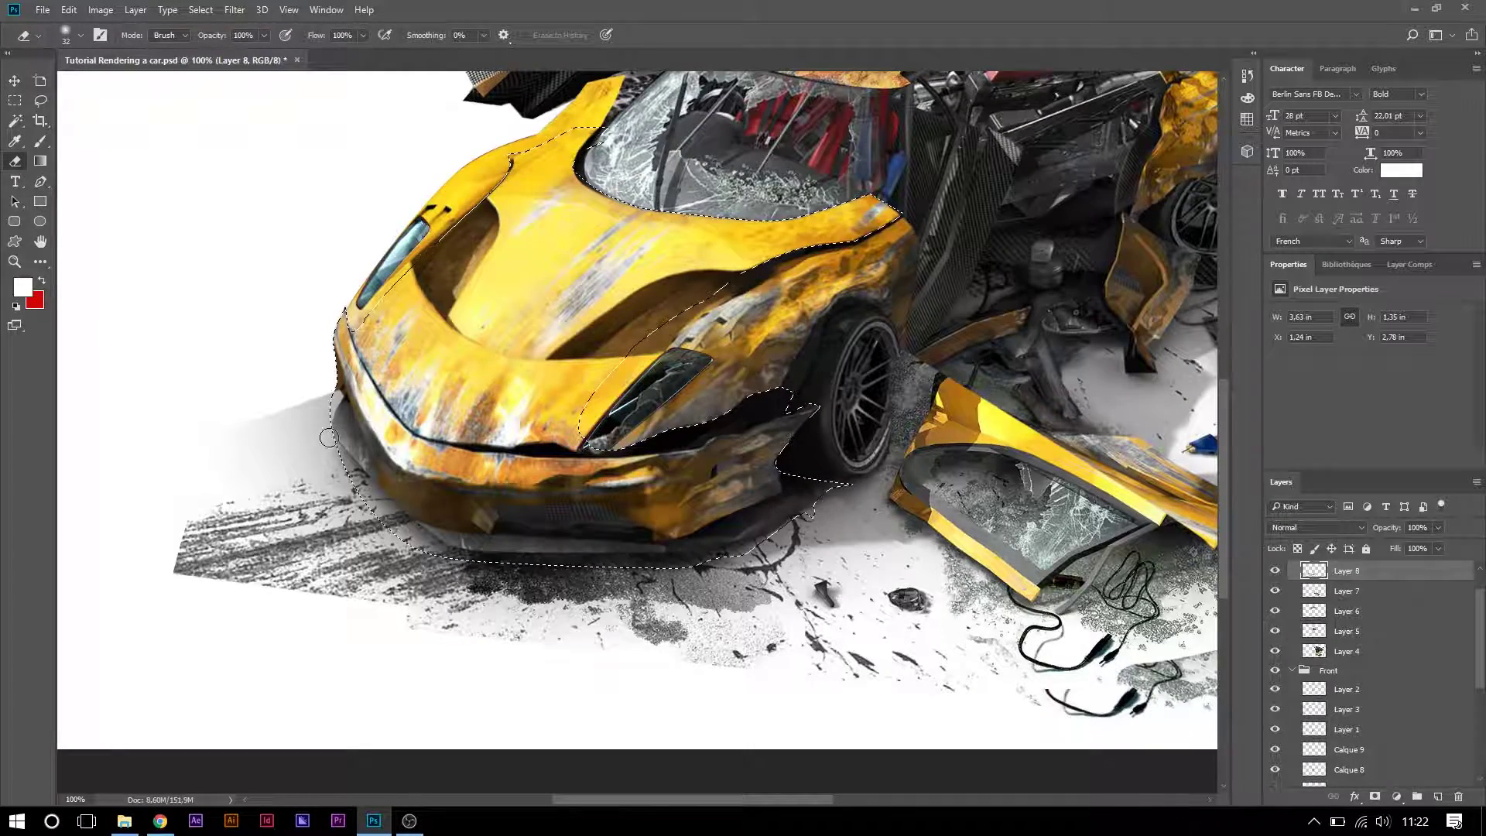
pyautogui.click(80, 35)
pyautogui.moveTo(102, 86); pyautogui.dragTo(109, 87)
pyautogui.click(348, 404)
pyautogui.moveTo(348, 404)
pyautogui.mouseDown()
pyautogui.moveTo(328, 427)
pyautogui.moveTo(341, 420)
pyautogui.moveTo(387, 531)
pyautogui.moveTo(358, 472)
pyautogui.moveTo(452, 556)
pyautogui.moveTo(490, 557)
pyautogui.mouseUp()
pyautogui.moveTo(628, 557)
pyautogui.mouseDown()
pyautogui.moveTo(722, 554)
pyautogui.moveTo(782, 529)
pyautogui.moveTo(733, 560)
pyautogui.moveTo(815, 507)
pyautogui.mouseUp()
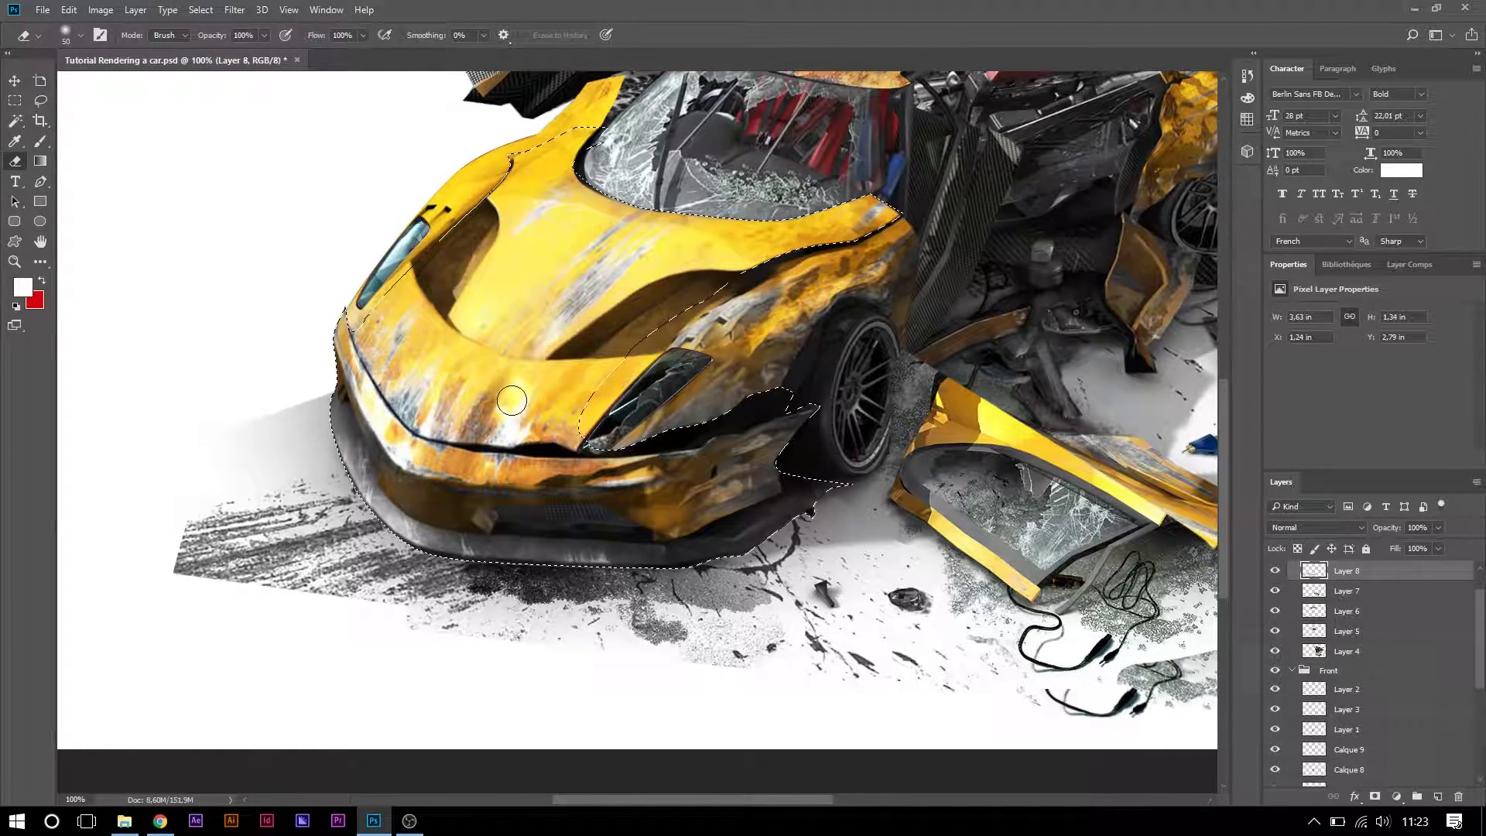
# - Nudge the ground on Layer 8 slightly up against the front bumper lip
pyautogui.click(15, 80)
pyautogui.press('Up')
pyautogui.press('Up')
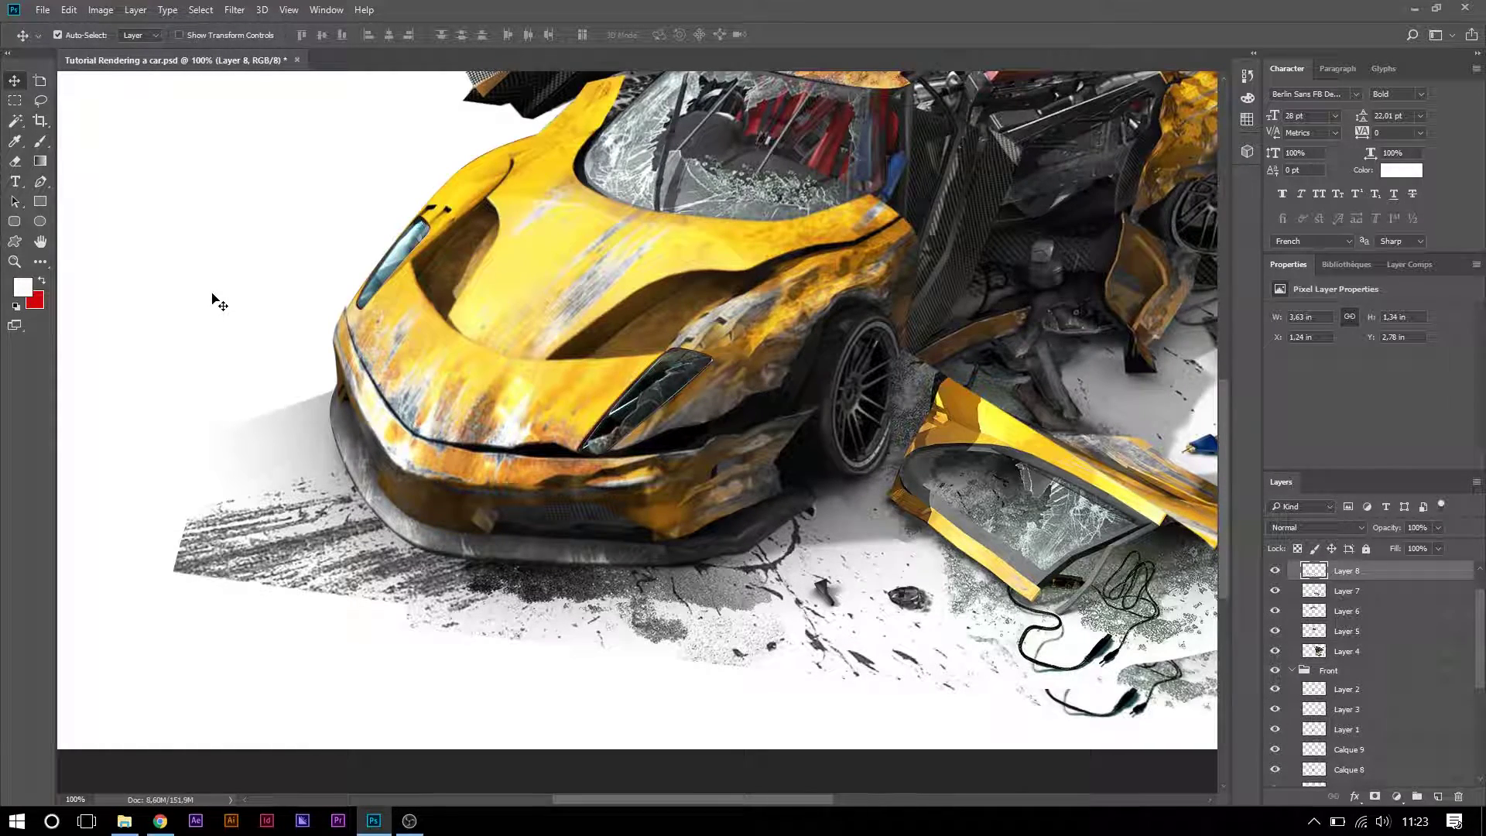
pyautogui.press('Down')
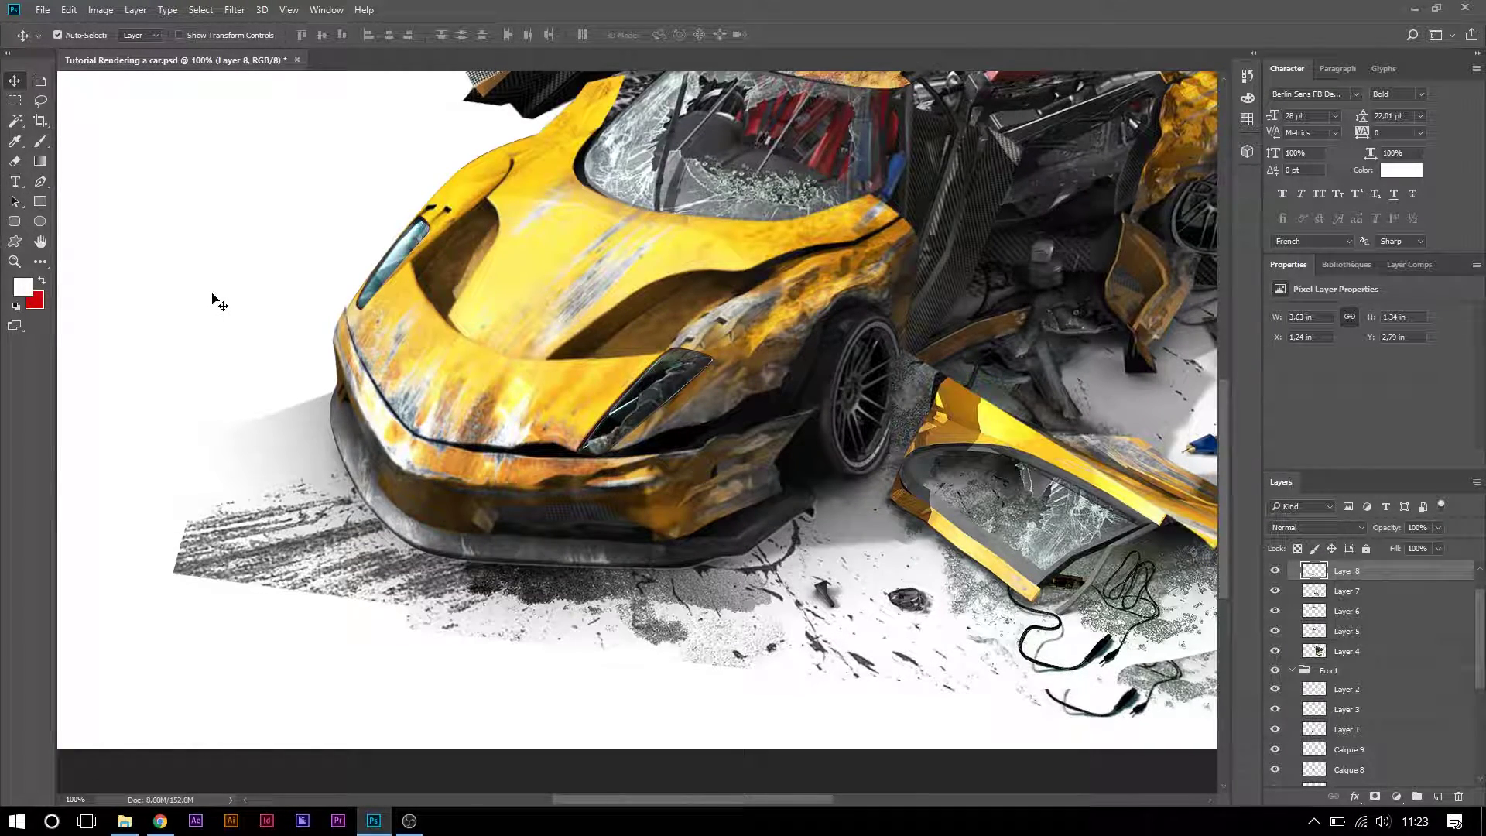
pyautogui.press('Up')
# - Smudge the light fringe at the bumper lip's tip near the front wheel on Layer 8 with a 21 px brush
pyautogui.press('z')
pyautogui.click(812, 500)
pyautogui.click(812, 500)
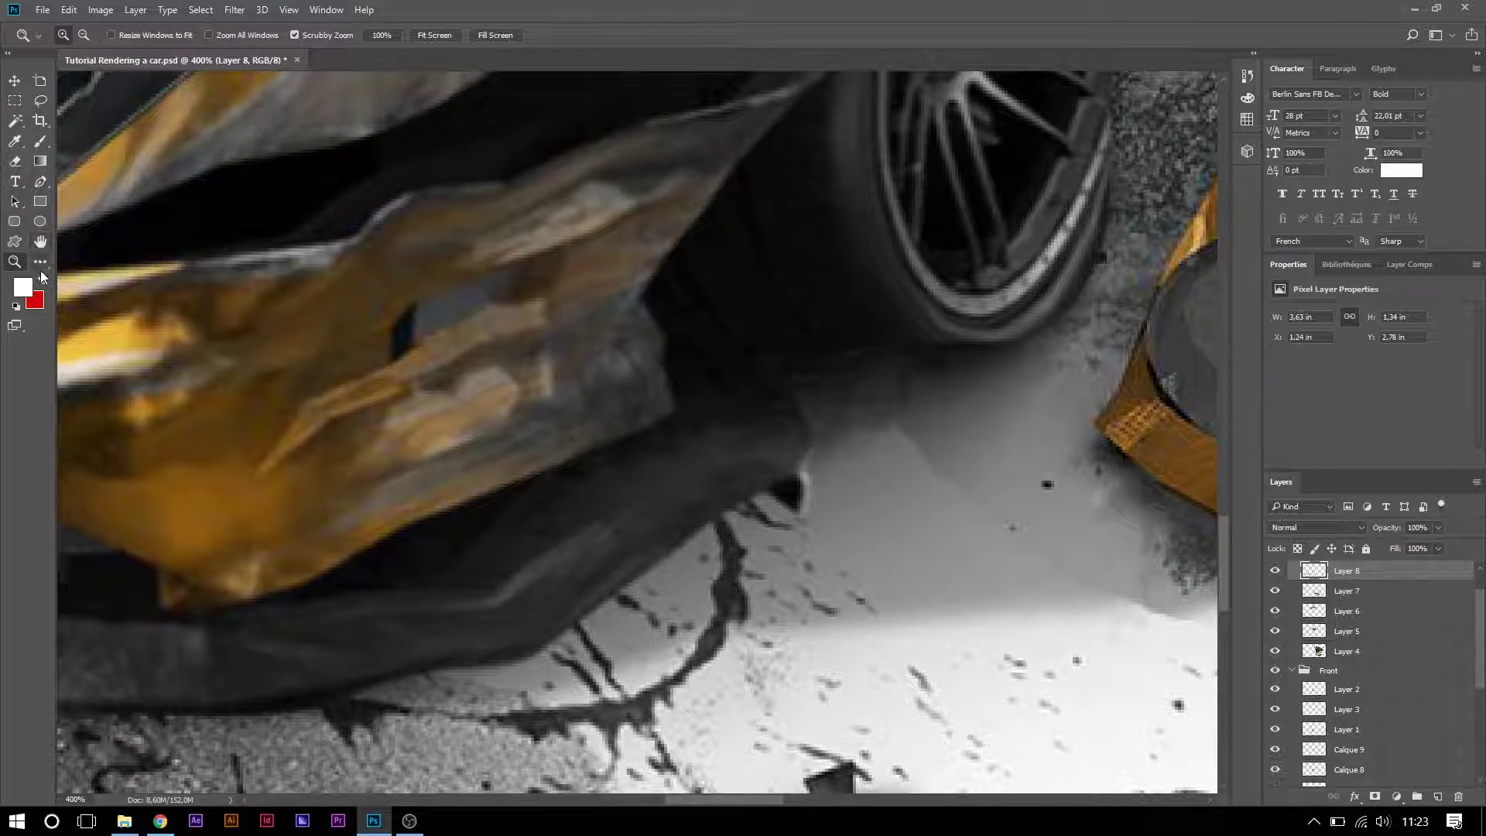
pyautogui.click(40, 266)
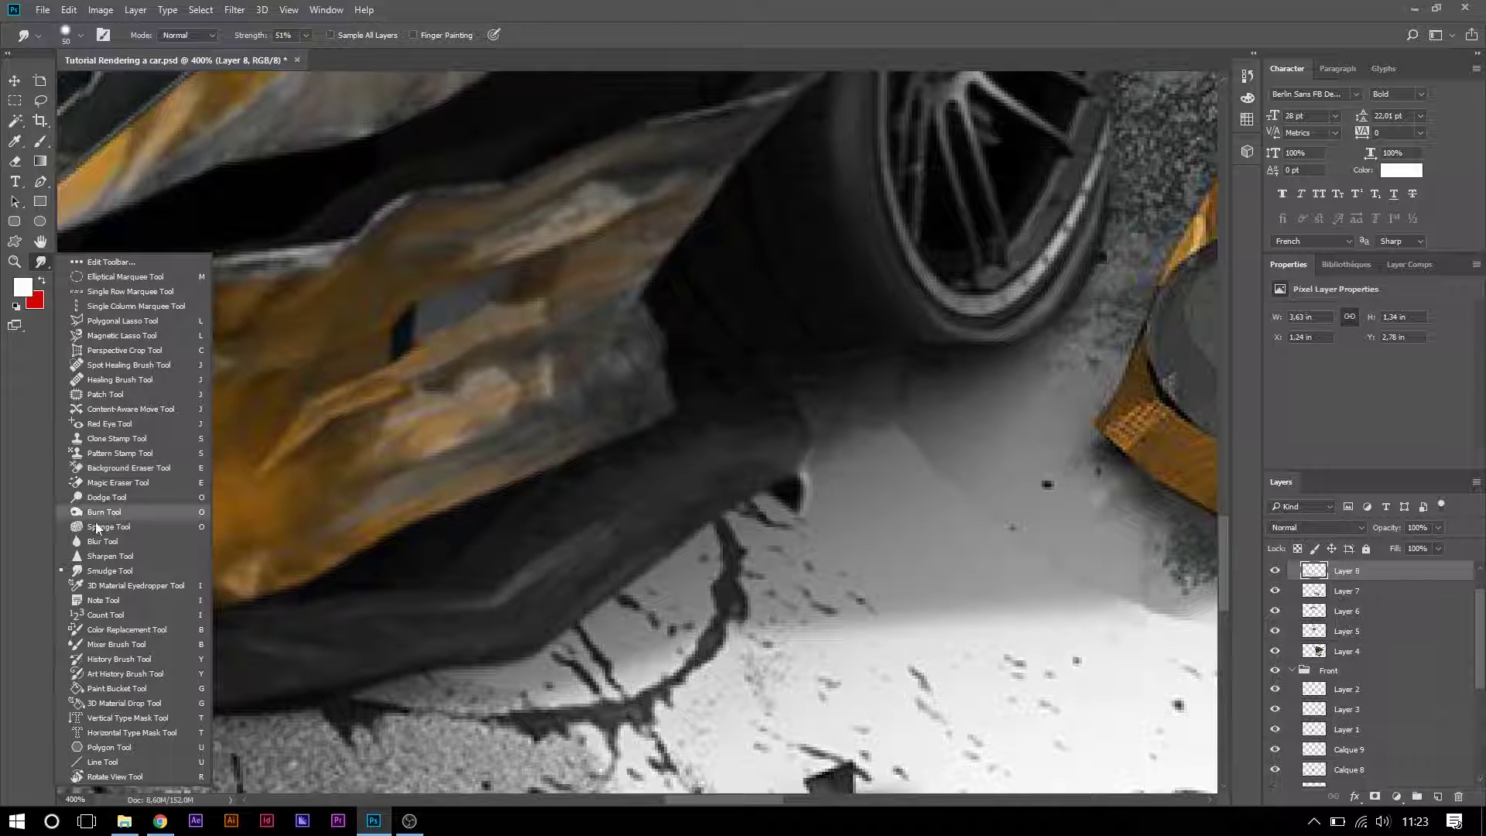
pyautogui.click(43, 260)
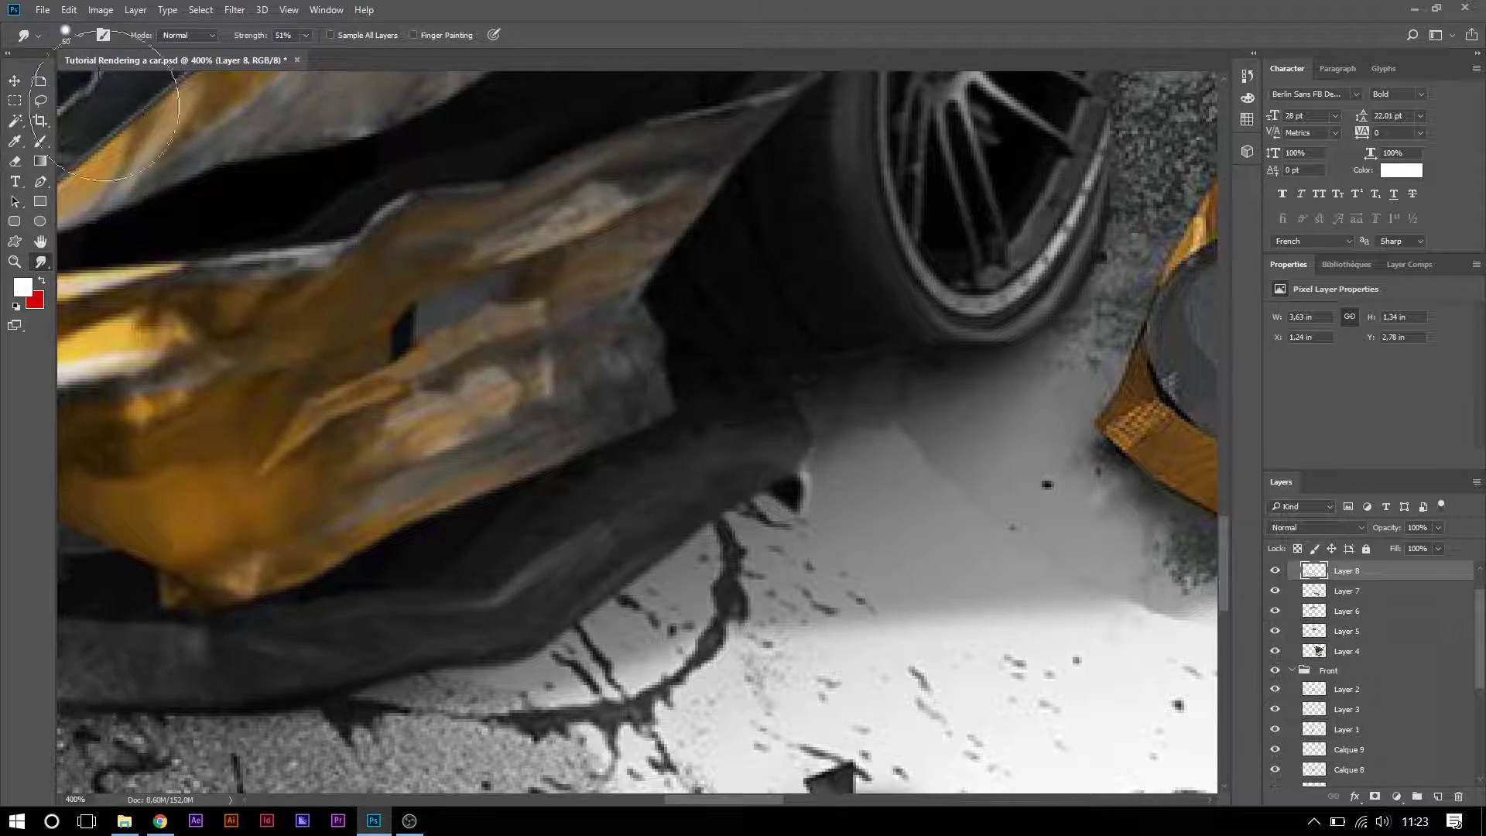
pyautogui.click(81, 35)
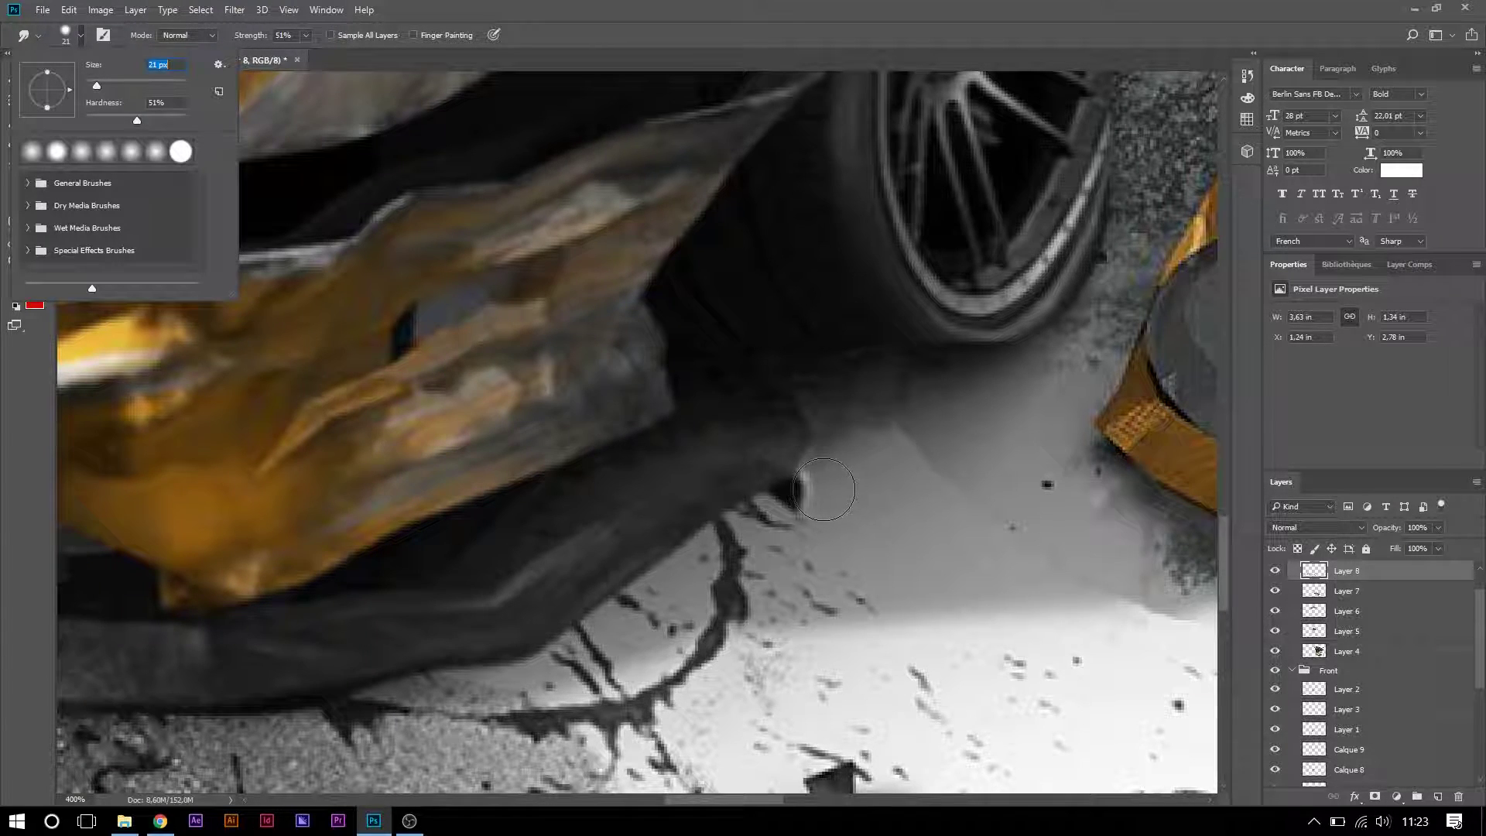
pyautogui.click(826, 488)
pyautogui.moveTo(821, 486)
pyautogui.mouseDown()
pyautogui.moveTo(813, 466)
pyautogui.moveTo(793, 500)
pyautogui.moveTo(806, 467)
pyautogui.mouseUp()
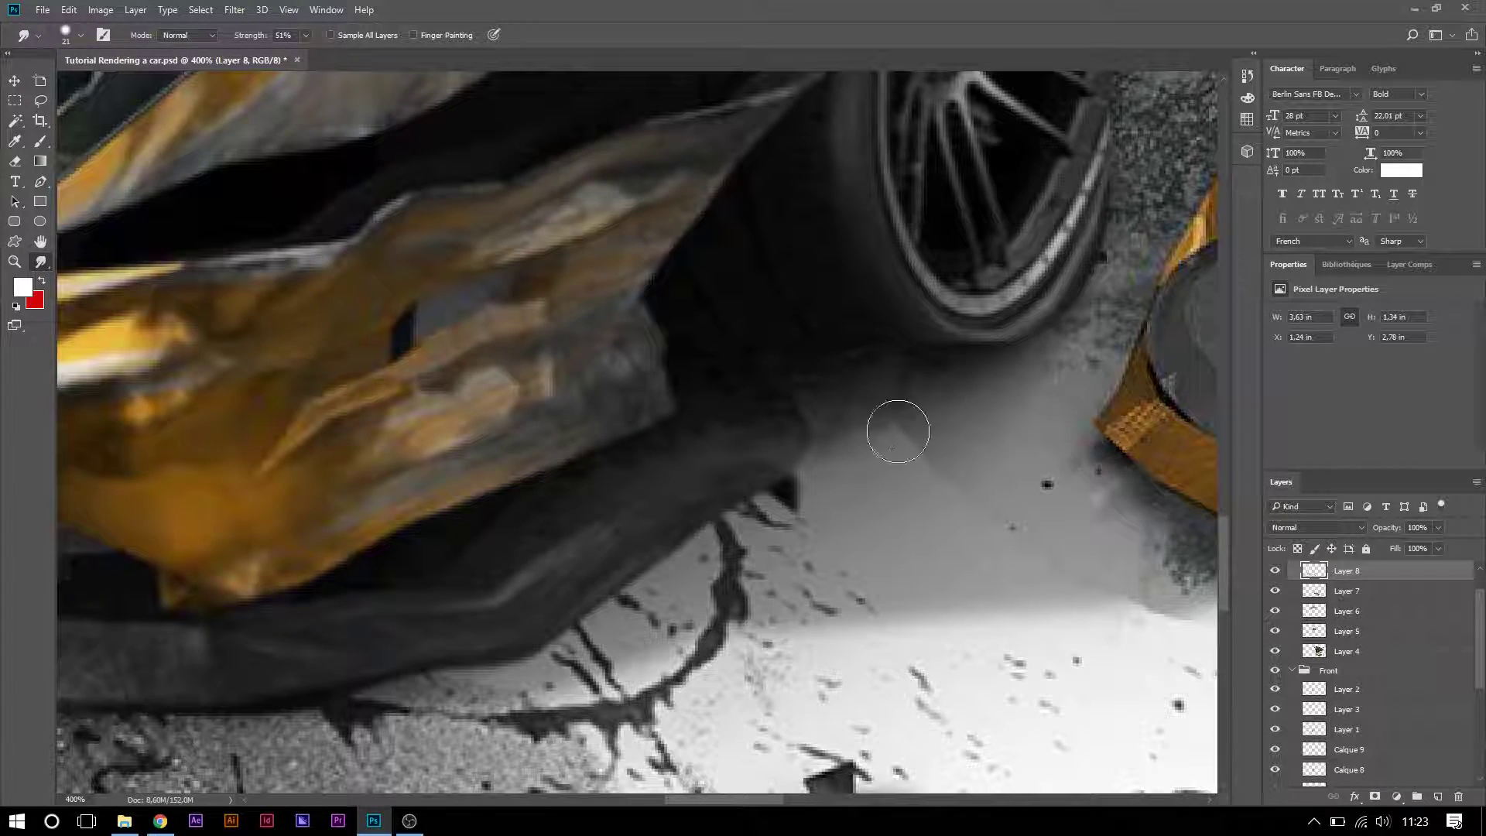
# - Erase the hard edge of Layer 8's ground from below the front wheel to the detached door with a smaller brush, comparing with the layer hidden
pyautogui.click(1276, 570)
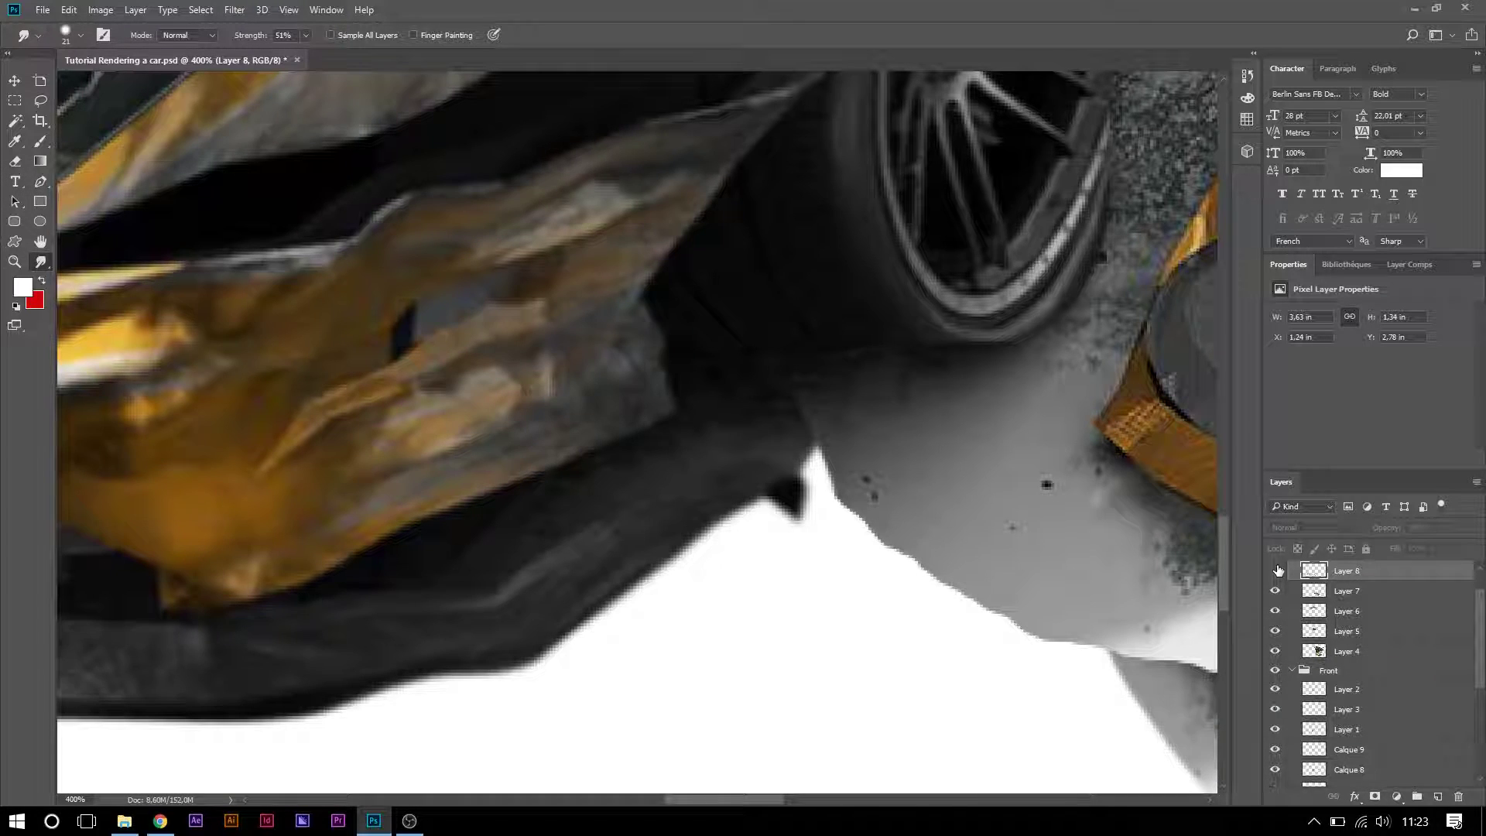
pyautogui.click(1275, 570)
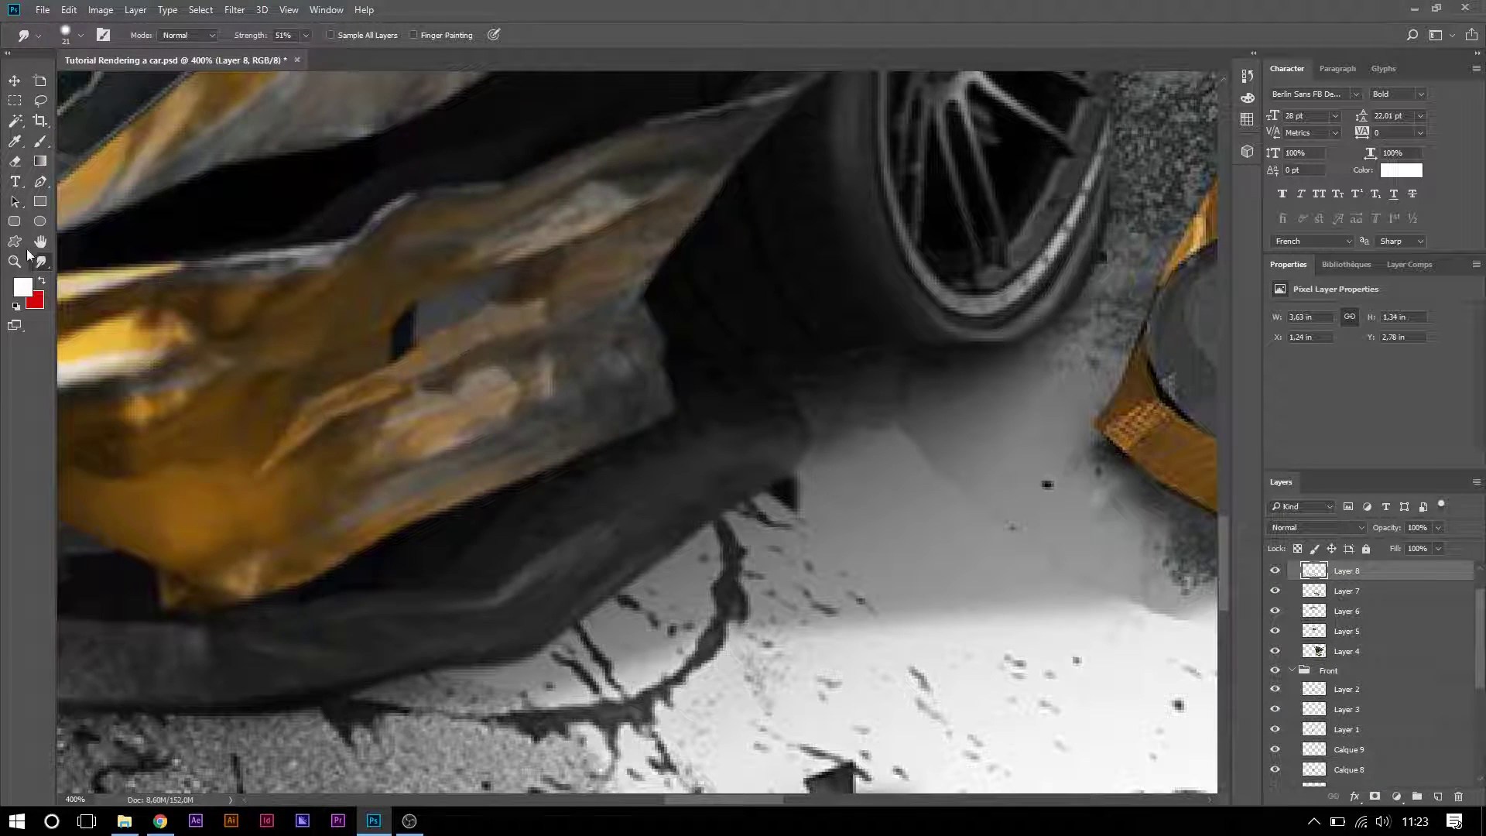
pyautogui.click(14, 161)
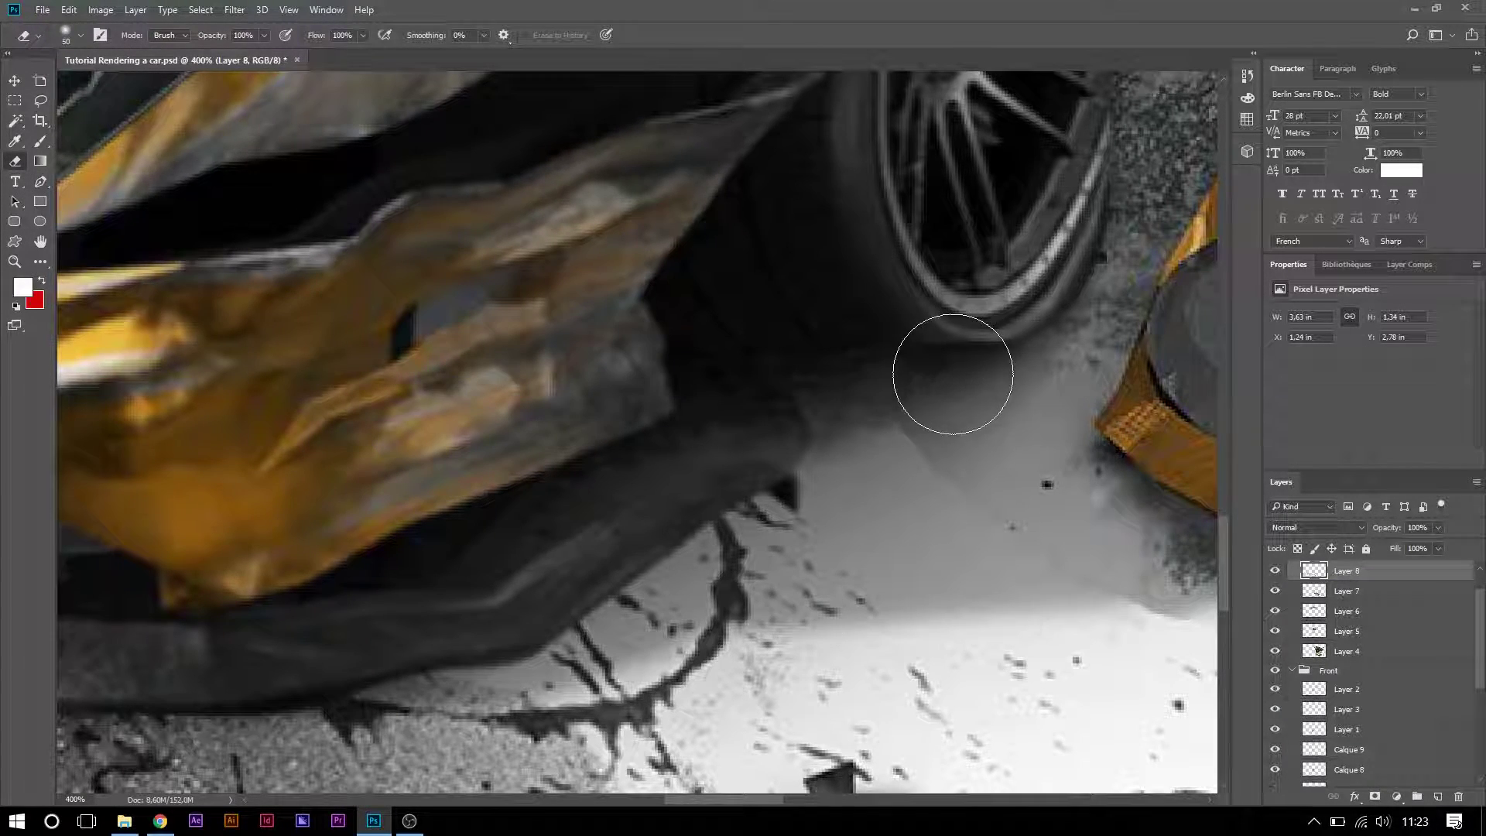
pyautogui.click(82, 35)
pyautogui.moveTo(113, 85); pyautogui.dragTo(105, 87)
pyautogui.click(893, 411)
pyautogui.moveTo(892, 411)
pyautogui.mouseDown()
pyautogui.moveTo(1011, 457)
pyautogui.moveTo(1037, 501)
pyautogui.moveTo(1196, 561)
pyautogui.moveTo(1126, 558)
pyautogui.moveTo(1184, 554)
pyautogui.moveTo(1197, 575)
pyautogui.mouseUp()
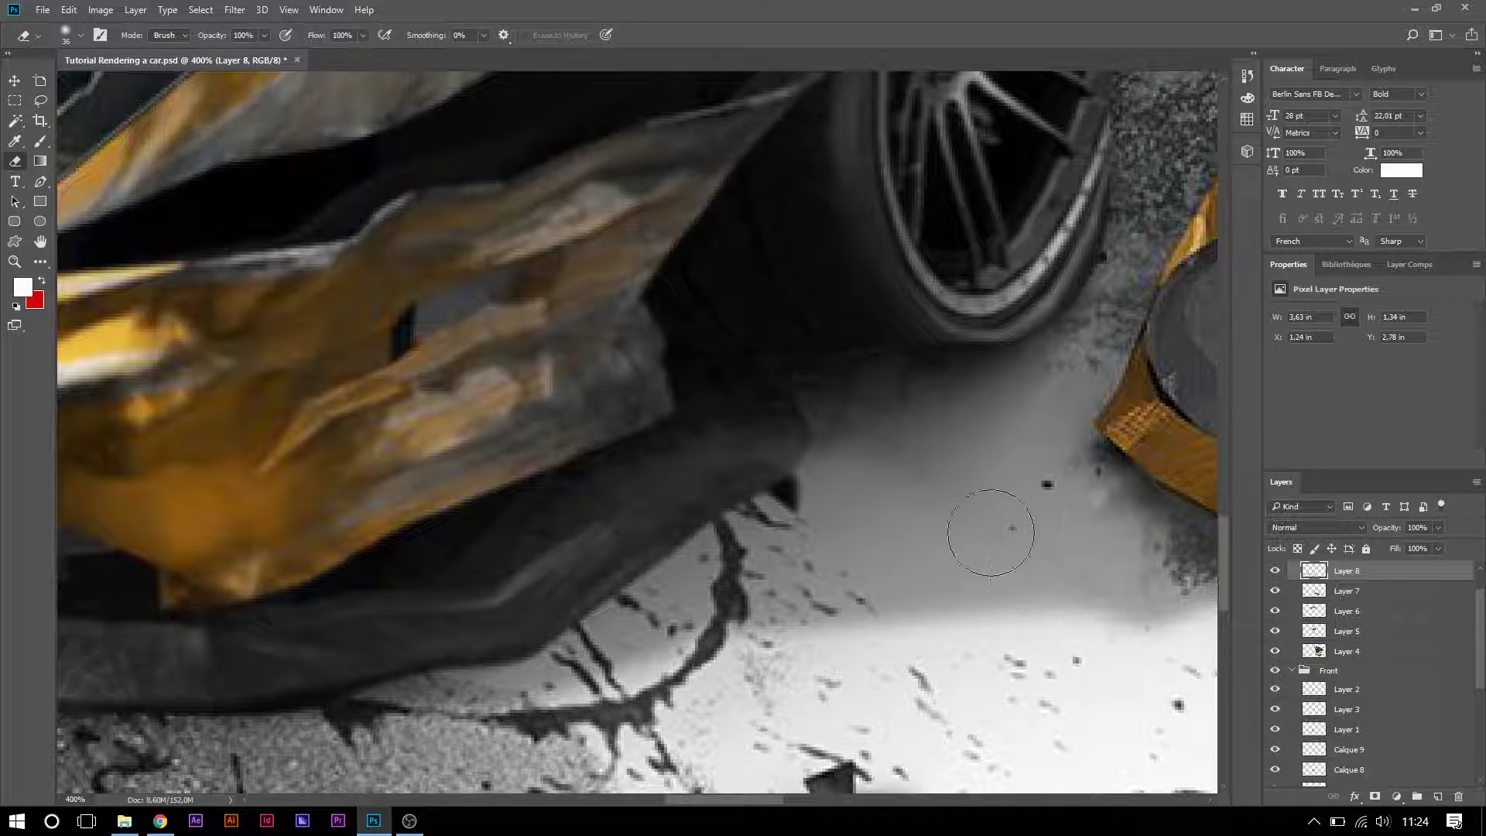
pyautogui.moveTo(718, 803); pyautogui.dragTo(756, 802)
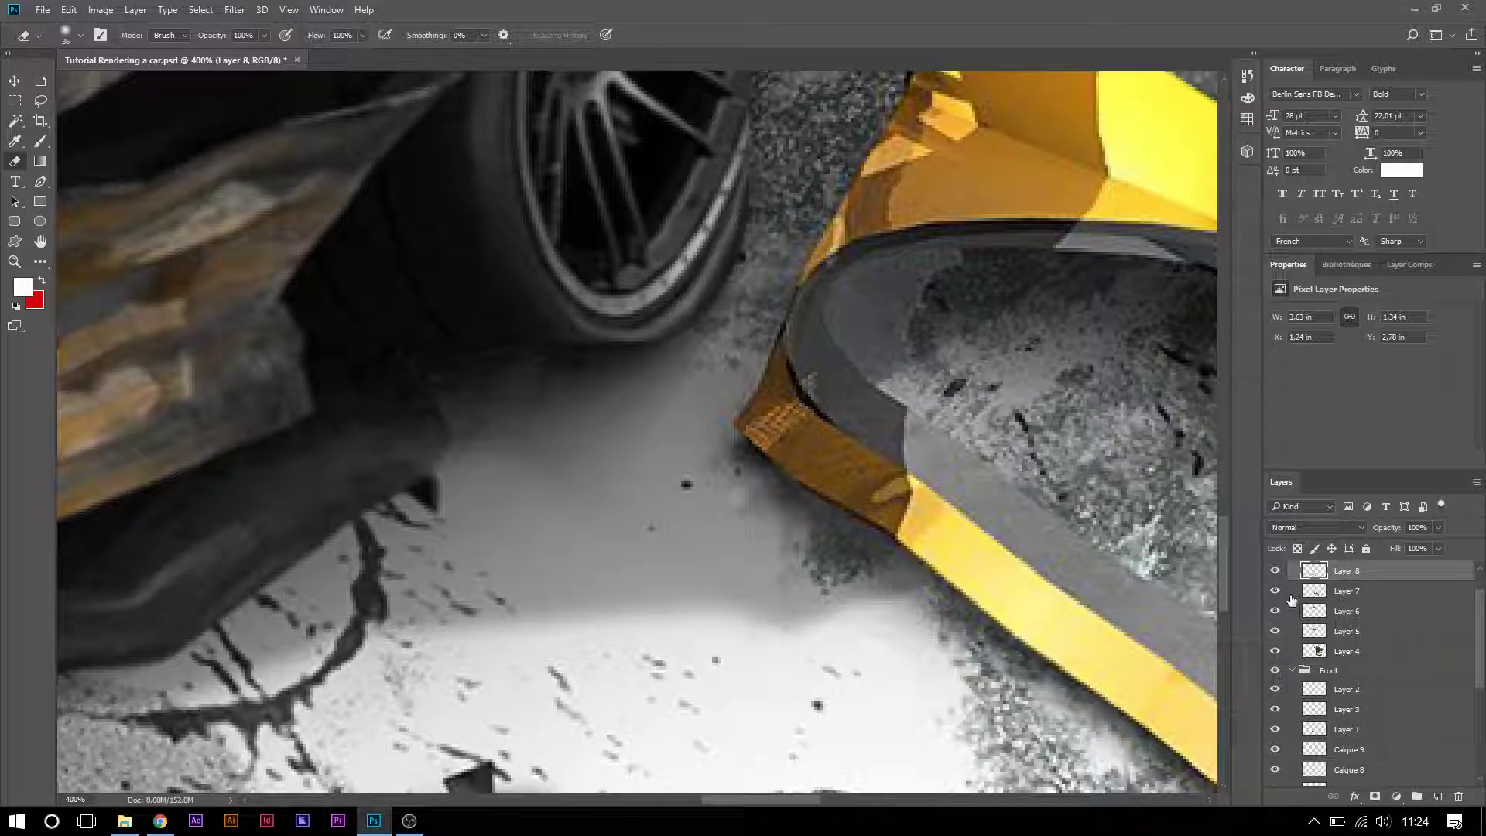
pyautogui.click(1276, 572)
pyautogui.click(1276, 573)
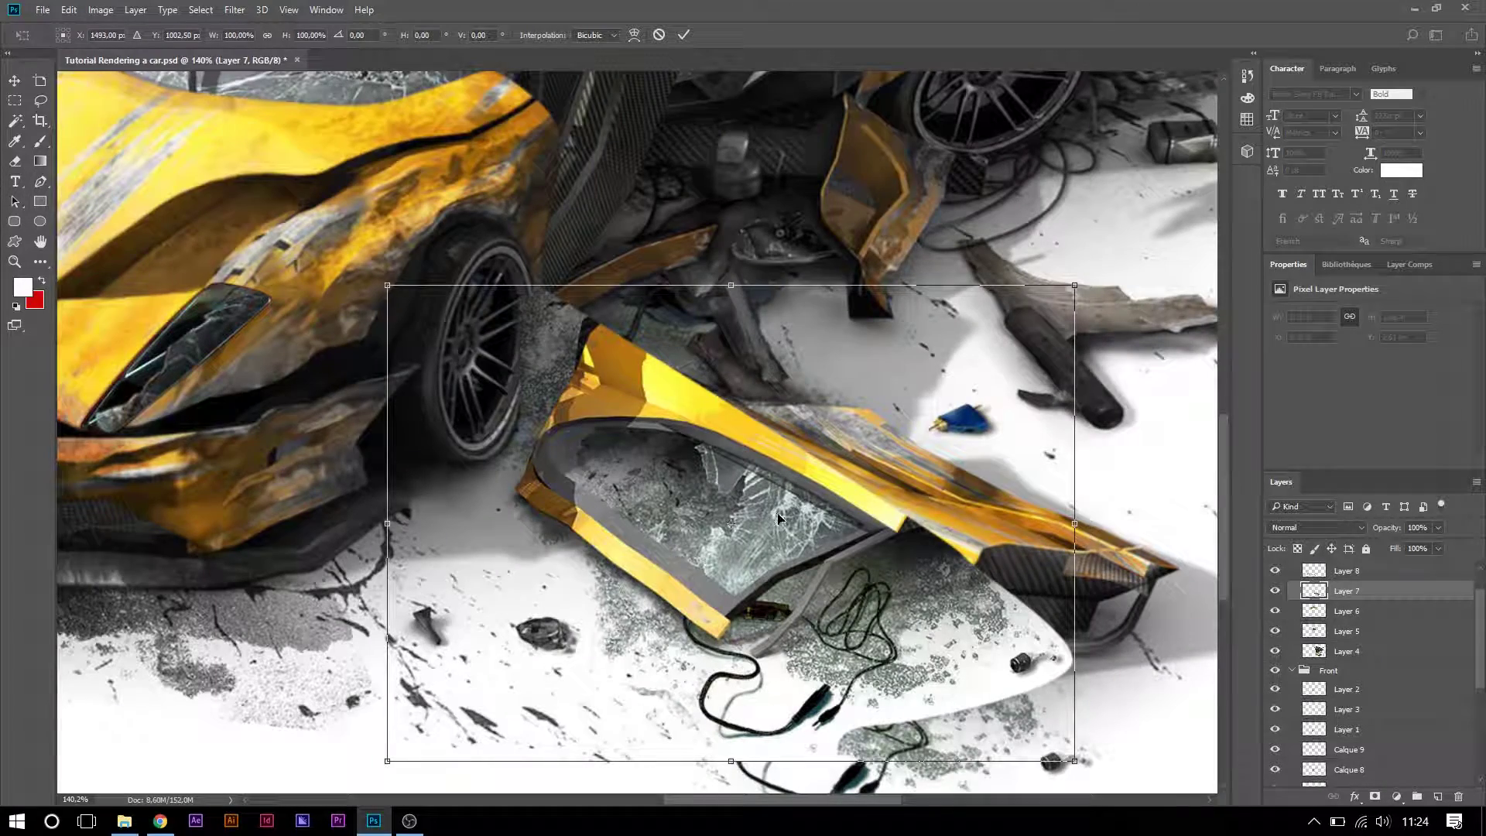
# - Free-transform and warp Layer 7, reshaping the detached door and its surrounding ground beside the front wheel
pyautogui.moveTo(779, 517)
pyautogui.mouseDown()
pyautogui.moveTo(808, 574)
pyautogui.moveTo(771, 527)
pyautogui.mouseUp()
pyautogui.rightClick(588, 328)
pyautogui.click(619, 464)
pyautogui.moveTo(583, 414); pyautogui.dragTo(548, 366)
pyautogui.moveTo(711, 392); pyautogui.dragTo(724, 434)
pyautogui.moveTo(843, 580); pyautogui.dragTo(881, 635)
pyautogui.moveTo(370, 449); pyautogui.dragTo(355, 435)
pyautogui.moveTo(724, 434); pyautogui.dragTo(732, 435)
pyautogui.scroll(-1, 1072, 728)
pyautogui.moveTo(1072, 721); pyautogui.dragTo(1106, 767)
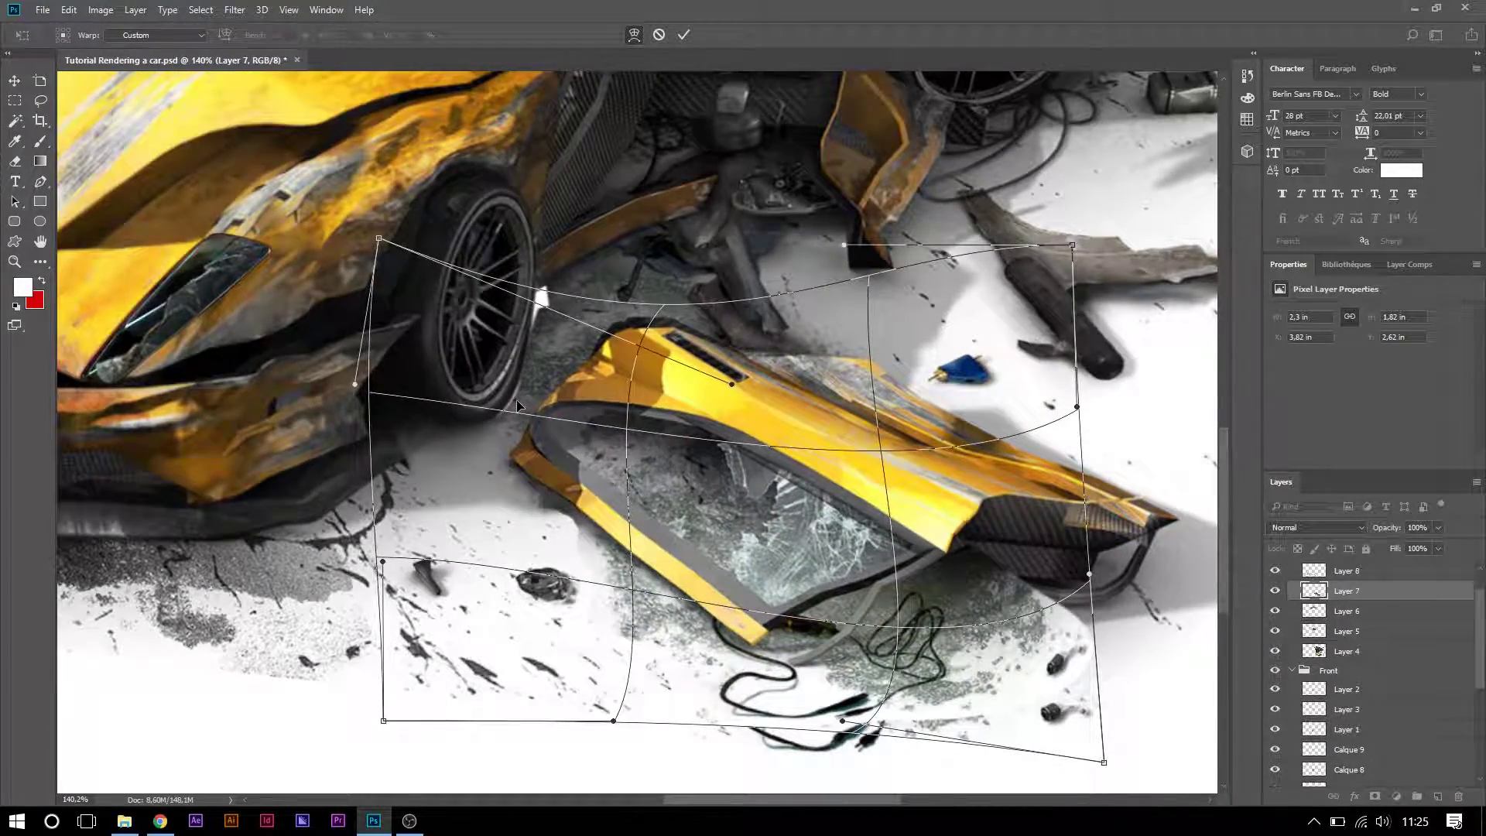
pyautogui.press('Return')
# - Lasso the textured ground between the front wheel and the detached door on Layer 7 and copy it to a new layer
pyautogui.press('z')
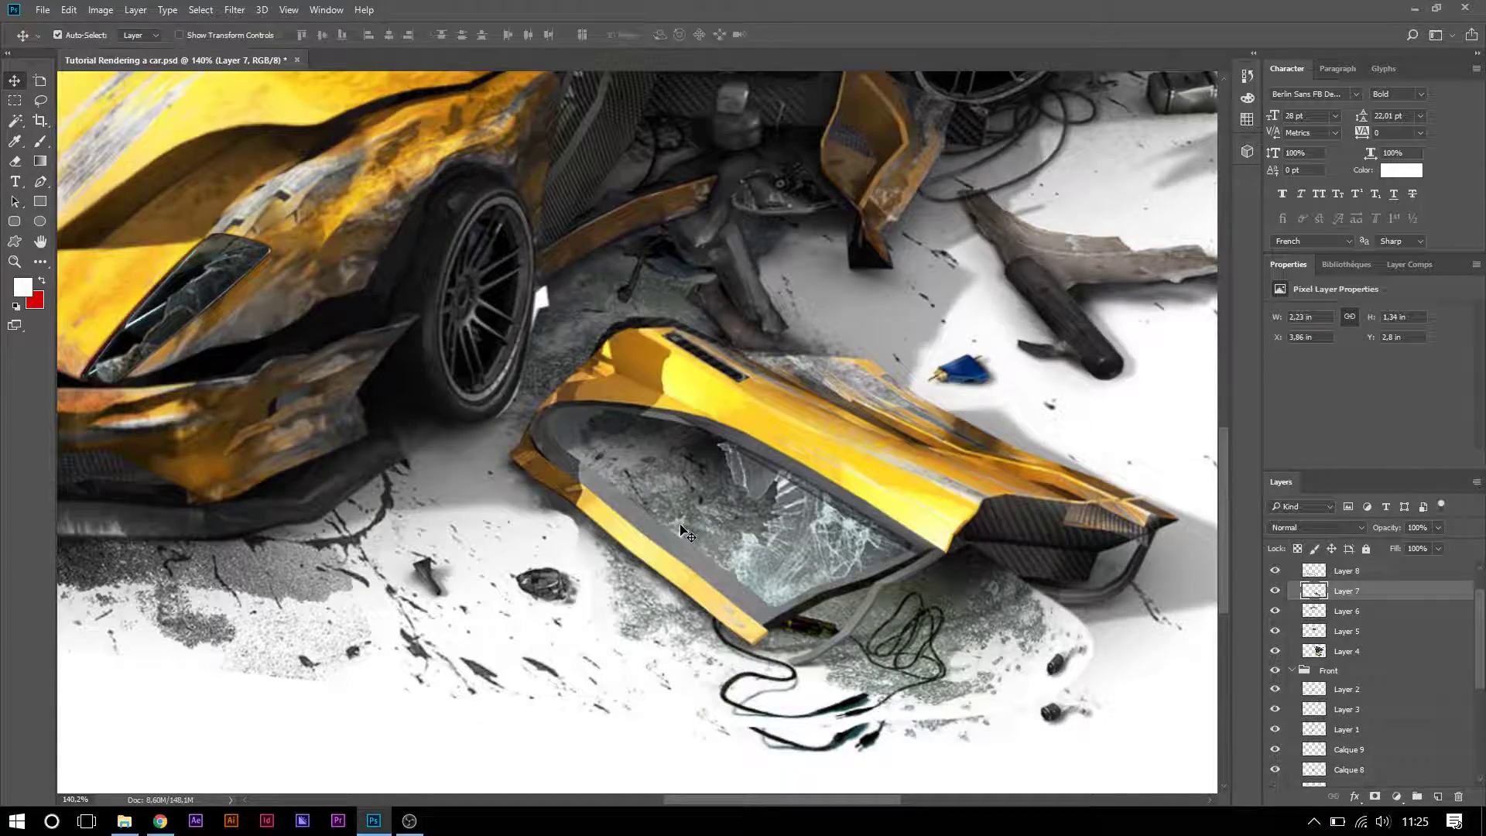
pyautogui.scroll(1, 379, 324)
pyautogui.moveTo(393, 268); pyautogui.dragTo(438, 405)
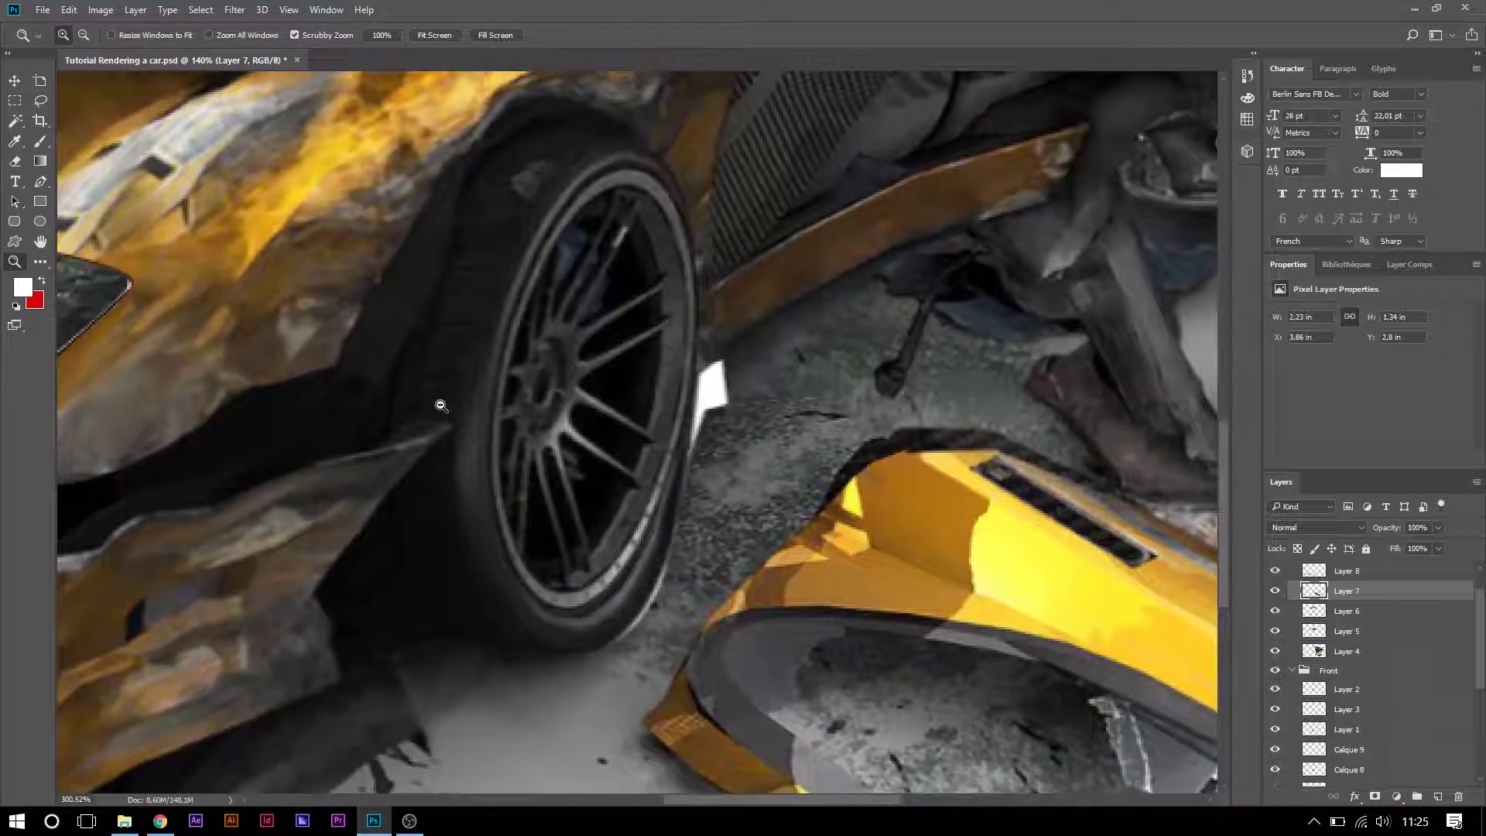
pyautogui.moveTo(754, 485); pyautogui.dragTo(668, 454)
pyautogui.press('l')
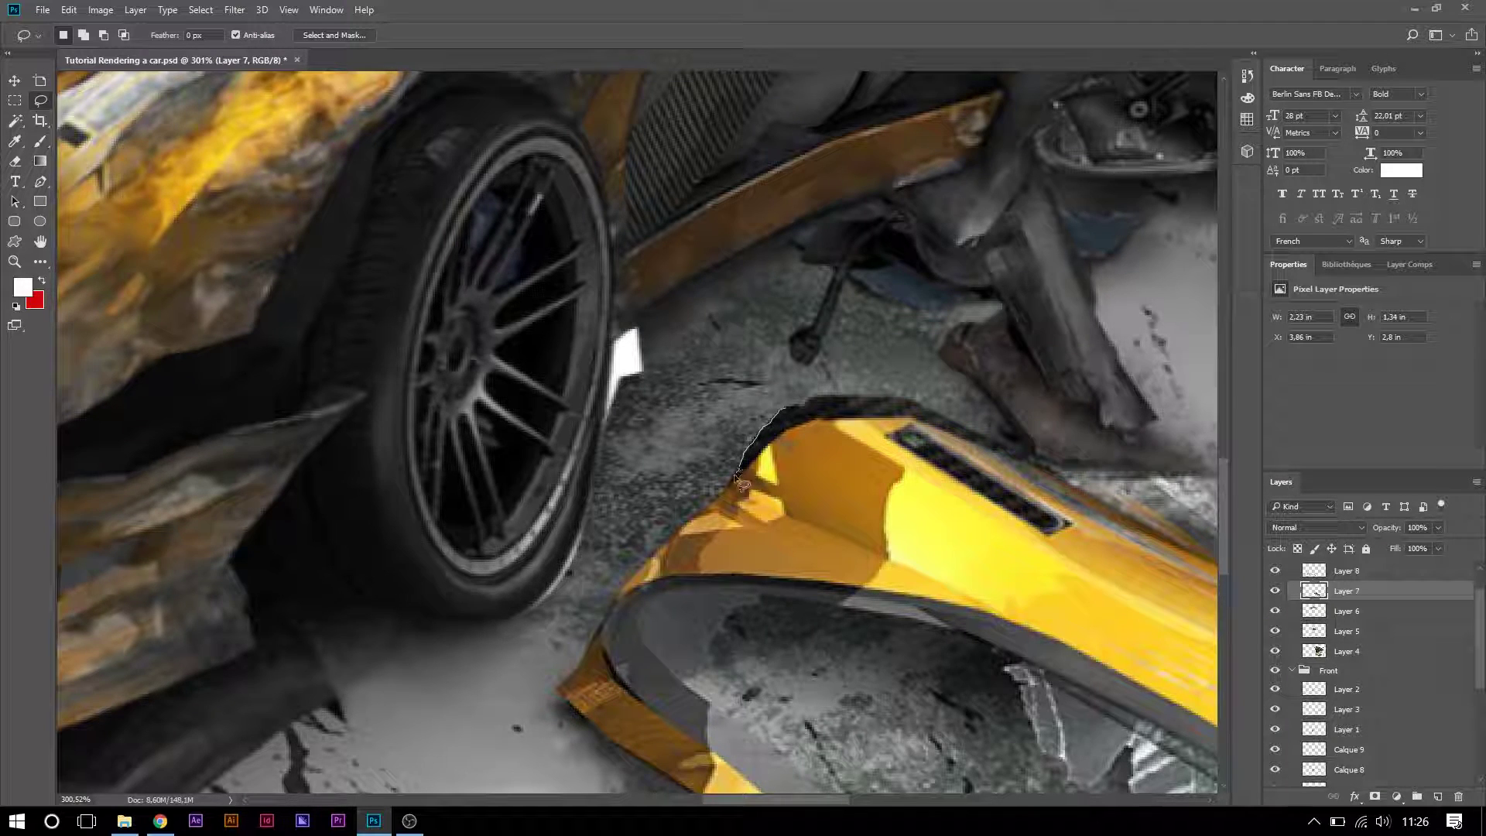
pyautogui.moveTo(615, 402); pyautogui.dragTo(639, 374)
pyautogui.moveTo(702, 360); pyautogui.dragTo(786, 407)
pyautogui.hotkey('ctrl', 'j')
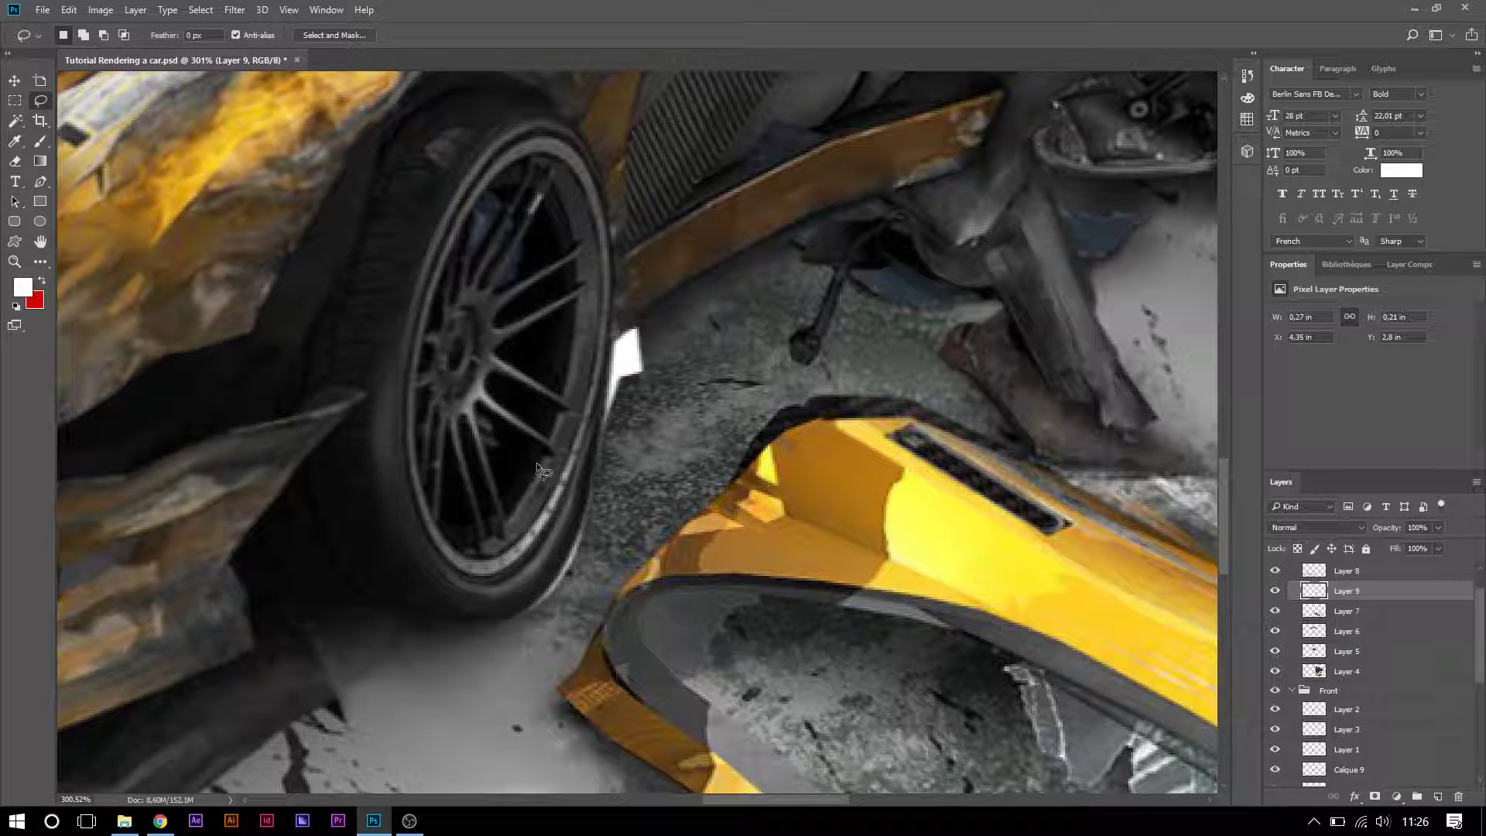
# - Move the copied ground patch over the white gap beside the front wheel and warp it to fit the surrounding ground
pyautogui.hotkey('ctrl', 't')
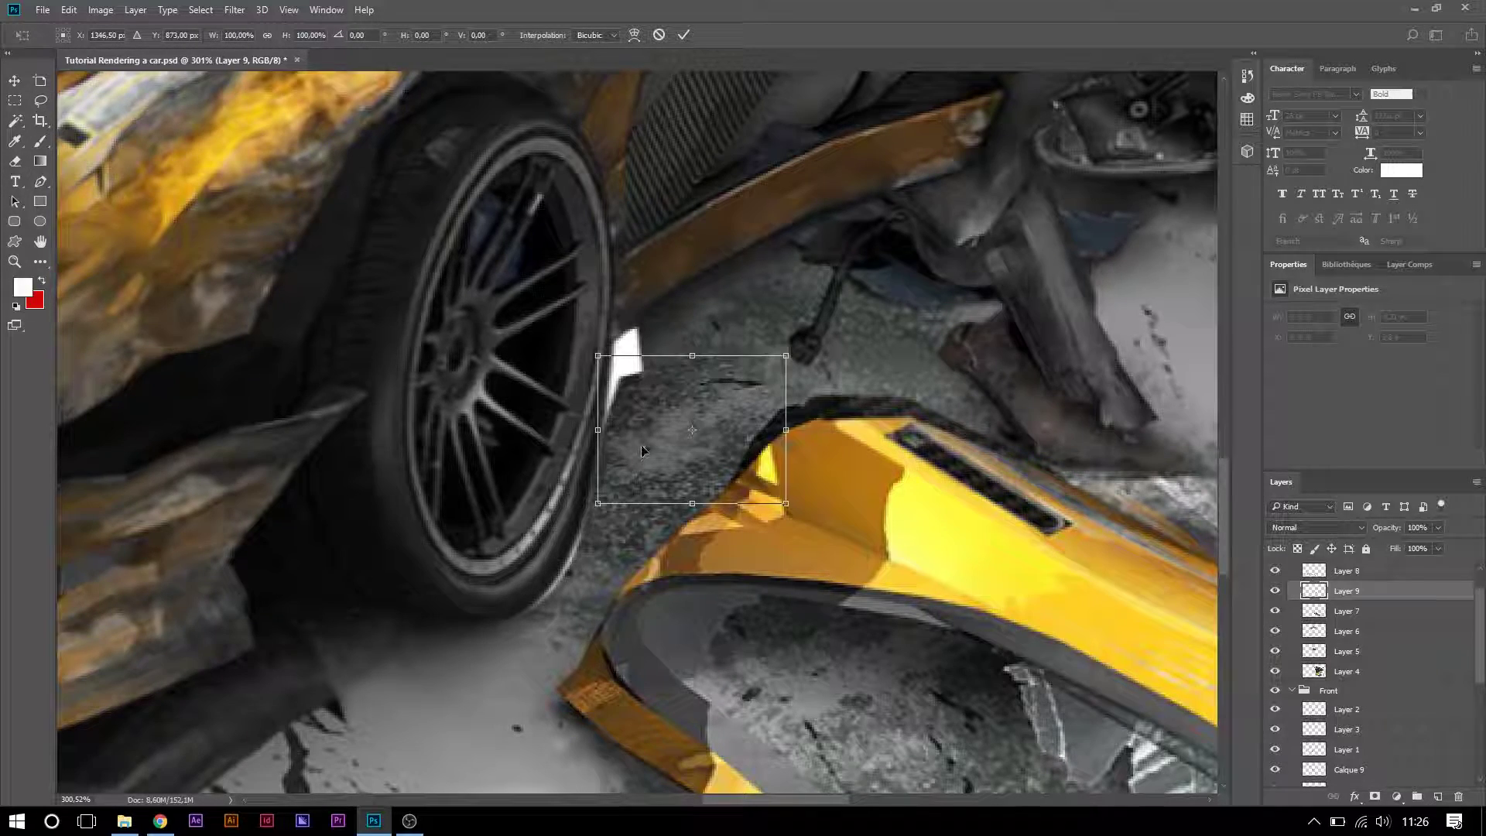
pyautogui.moveTo(666, 385); pyautogui.dragTo(597, 309)
pyautogui.rightClick(670, 344)
pyautogui.click(708, 474)
pyautogui.moveTo(726, 314); pyautogui.dragTo(726, 289)
pyautogui.moveTo(789, 415); pyautogui.dragTo(801, 426)
pyautogui.moveTo(789, 365); pyautogui.dragTo(806, 394)
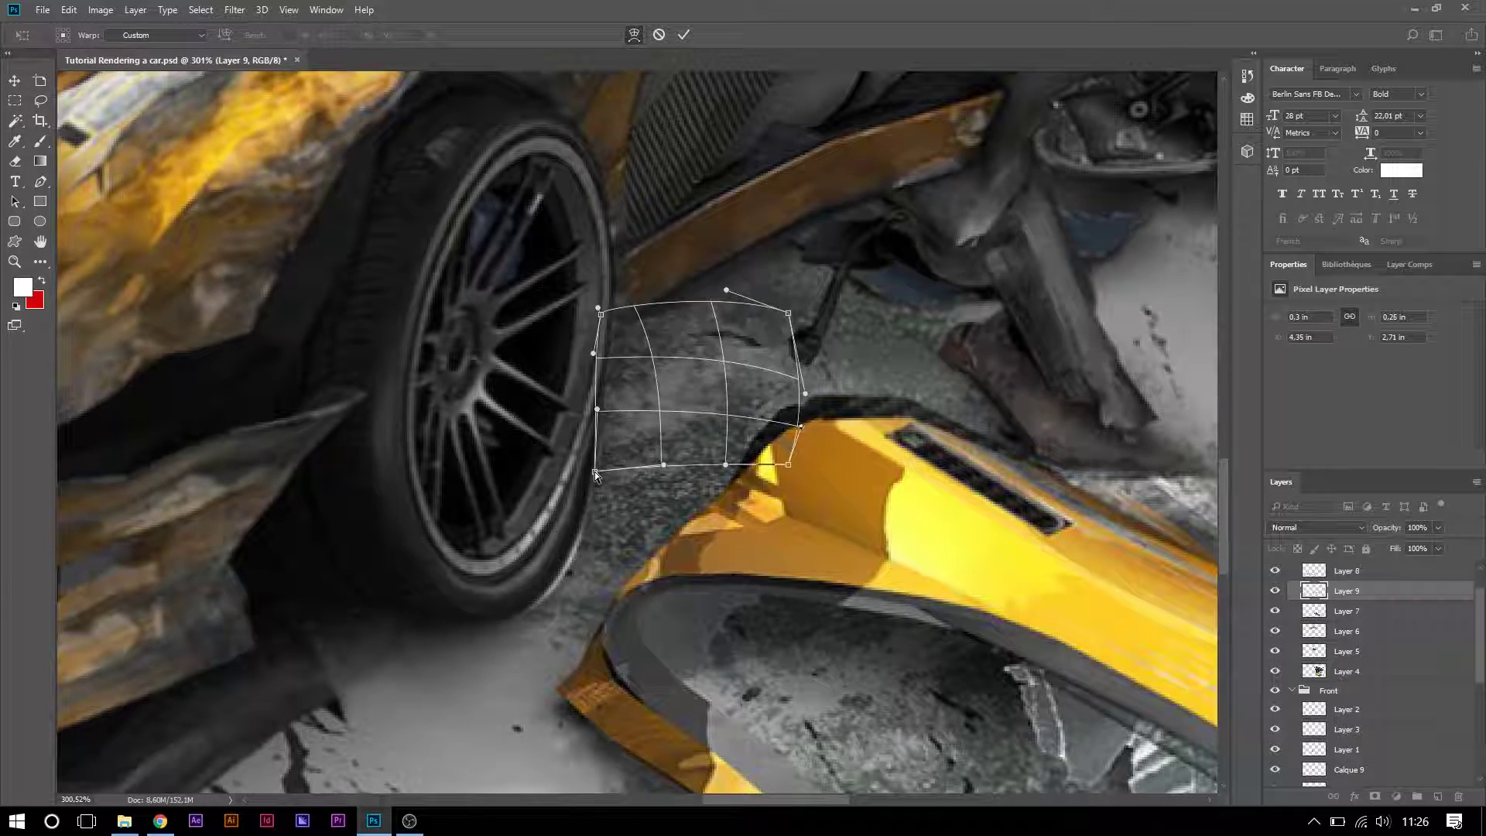
pyautogui.press('Return')
# - Erase the upper edge of the ground patch where it meets the orange side sill behind the front wheel
pyautogui.press('e')
pyautogui.moveTo(774, 301)
pyautogui.mouseDown()
pyautogui.moveTo(728, 295)
pyautogui.moveTo(750, 332)
pyautogui.moveTo(670, 285)
pyautogui.mouseUp()
pyautogui.press('v')
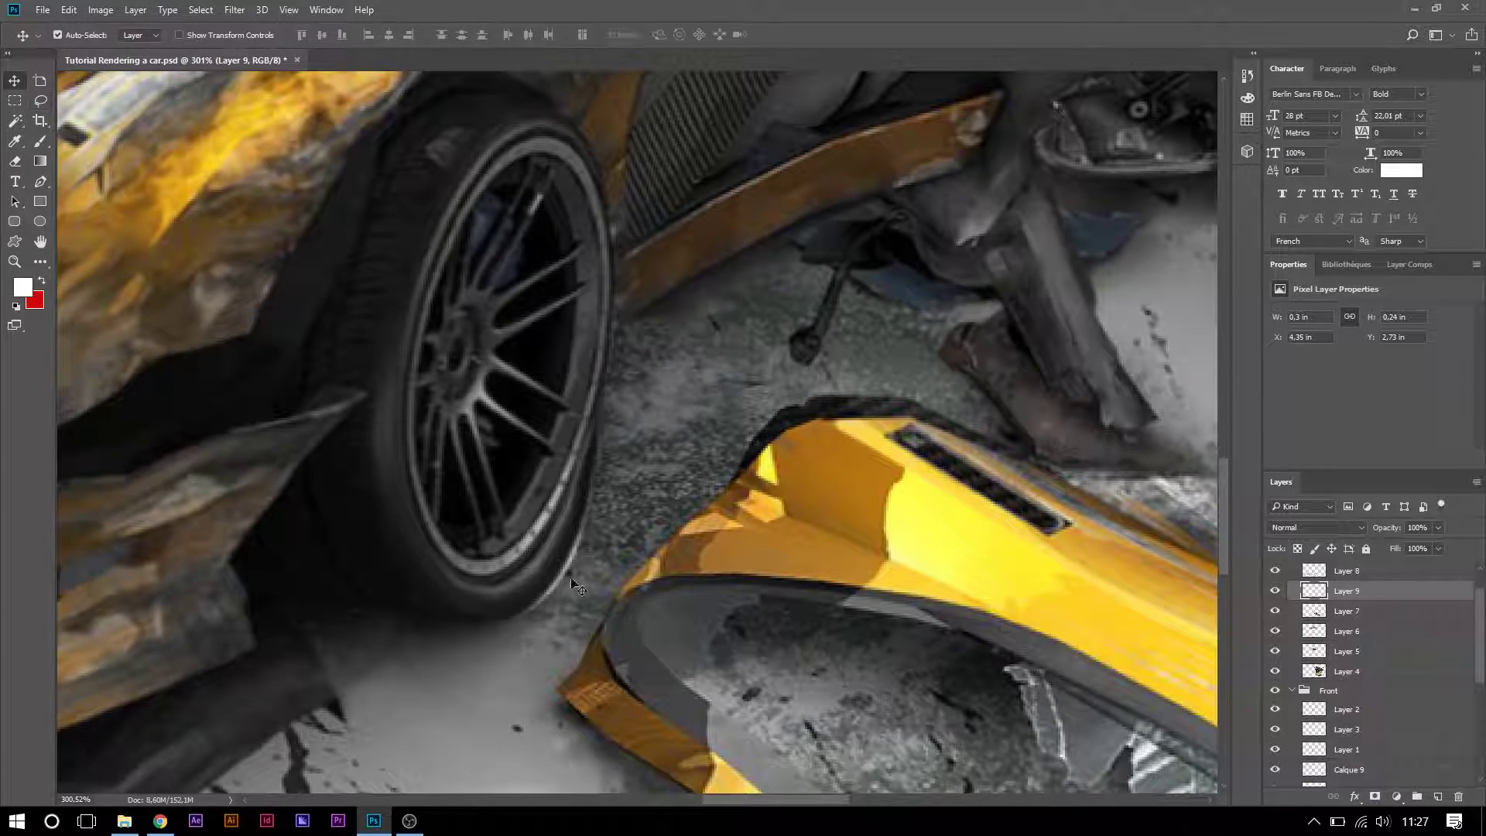
# - Select Layer 7 and smudge away the white fringe along the front tyre's outer edge
pyautogui.click(215, 294)
pyautogui.click(39, 258)
pyautogui.moveTo(581, 542); pyautogui.dragTo(547, 587)
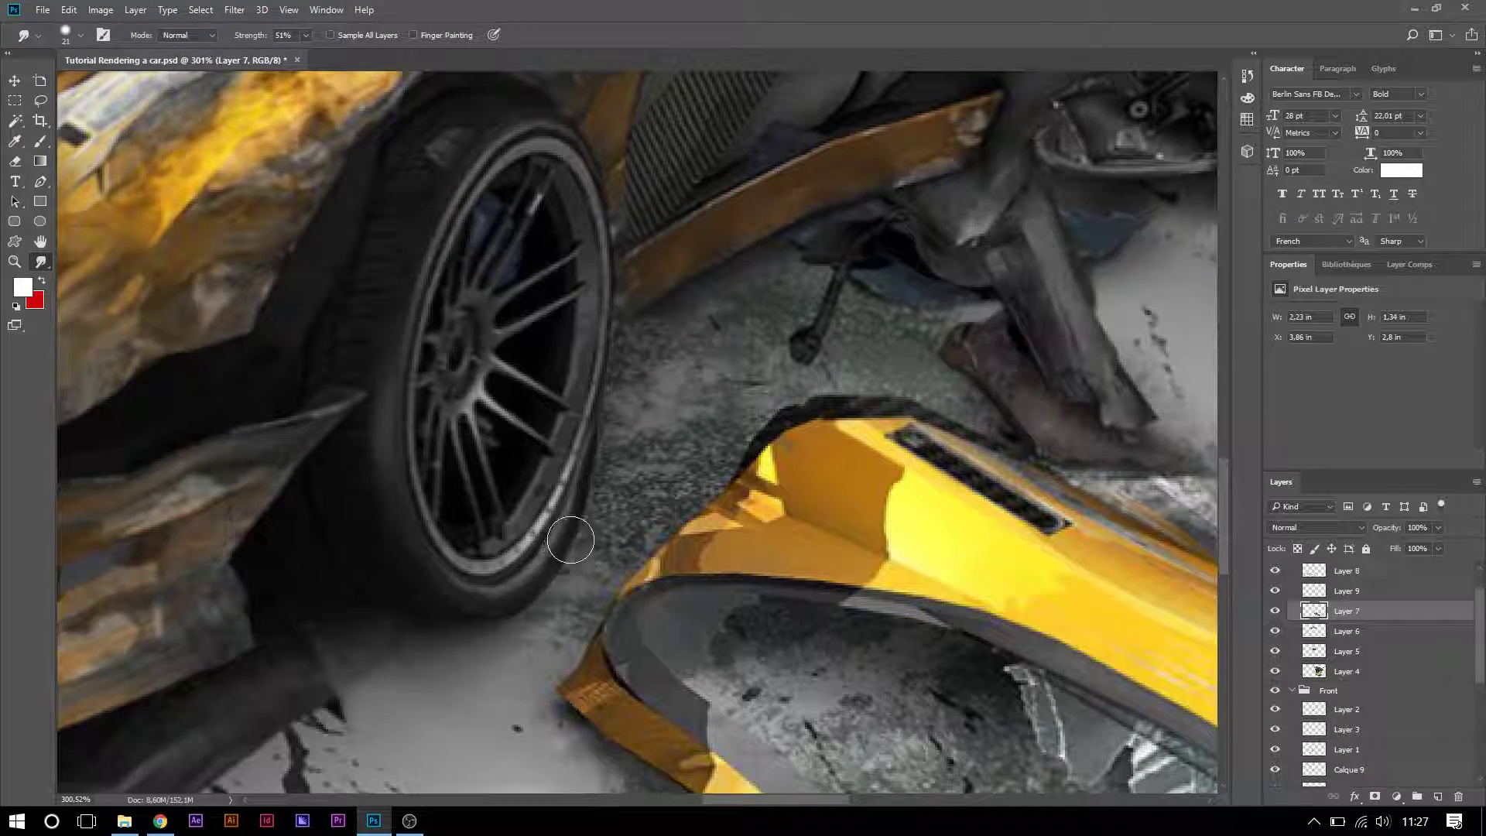
pyautogui.press('z')
pyautogui.hotkey('ctrl', '1')
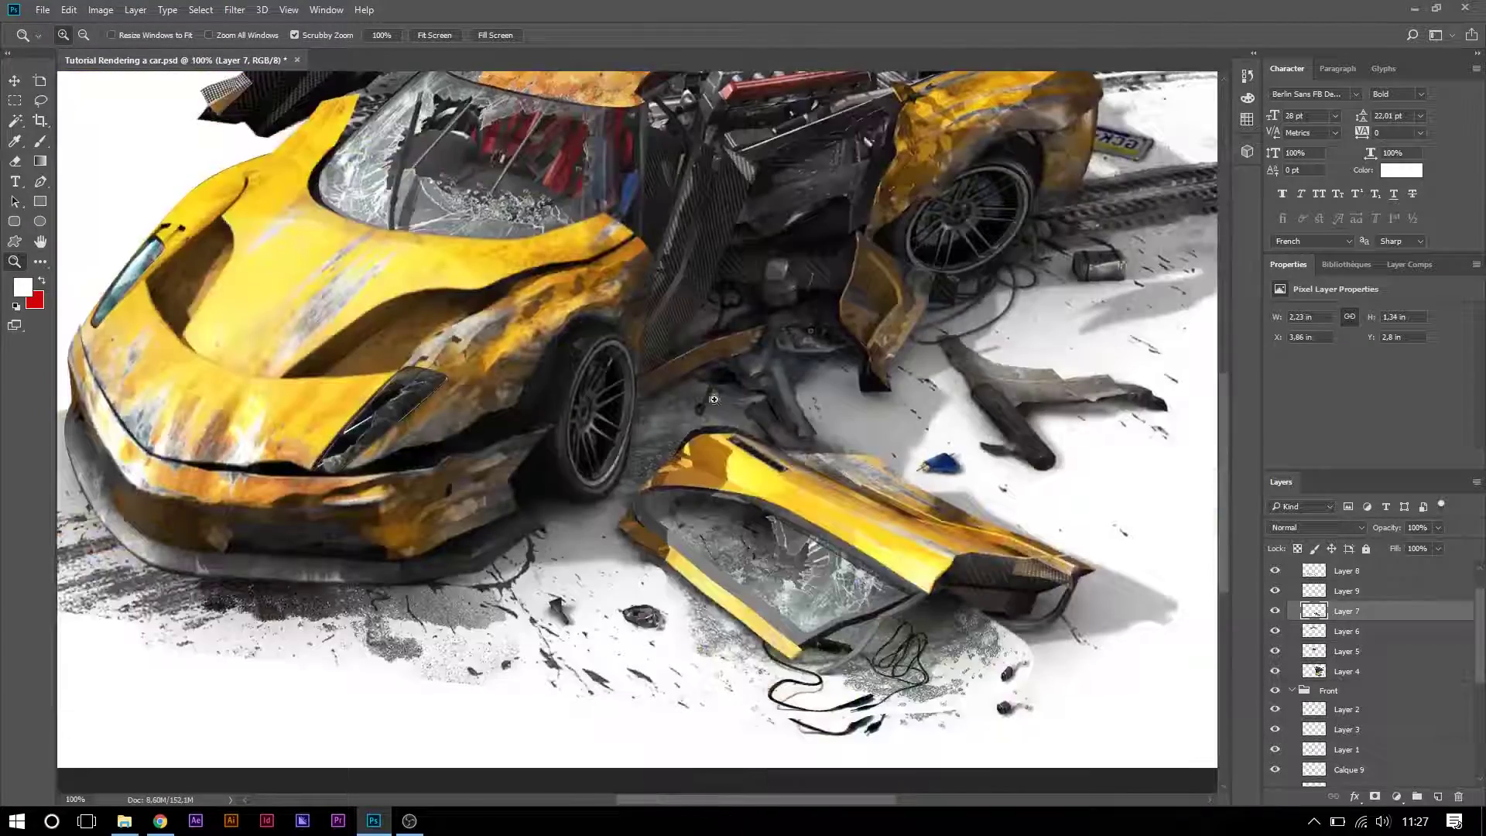
pyautogui.keyDown('alt'); pyautogui.click(766, 427); pyautogui.keyUp('alt')
pyautogui.scroll(1, 767, 430)
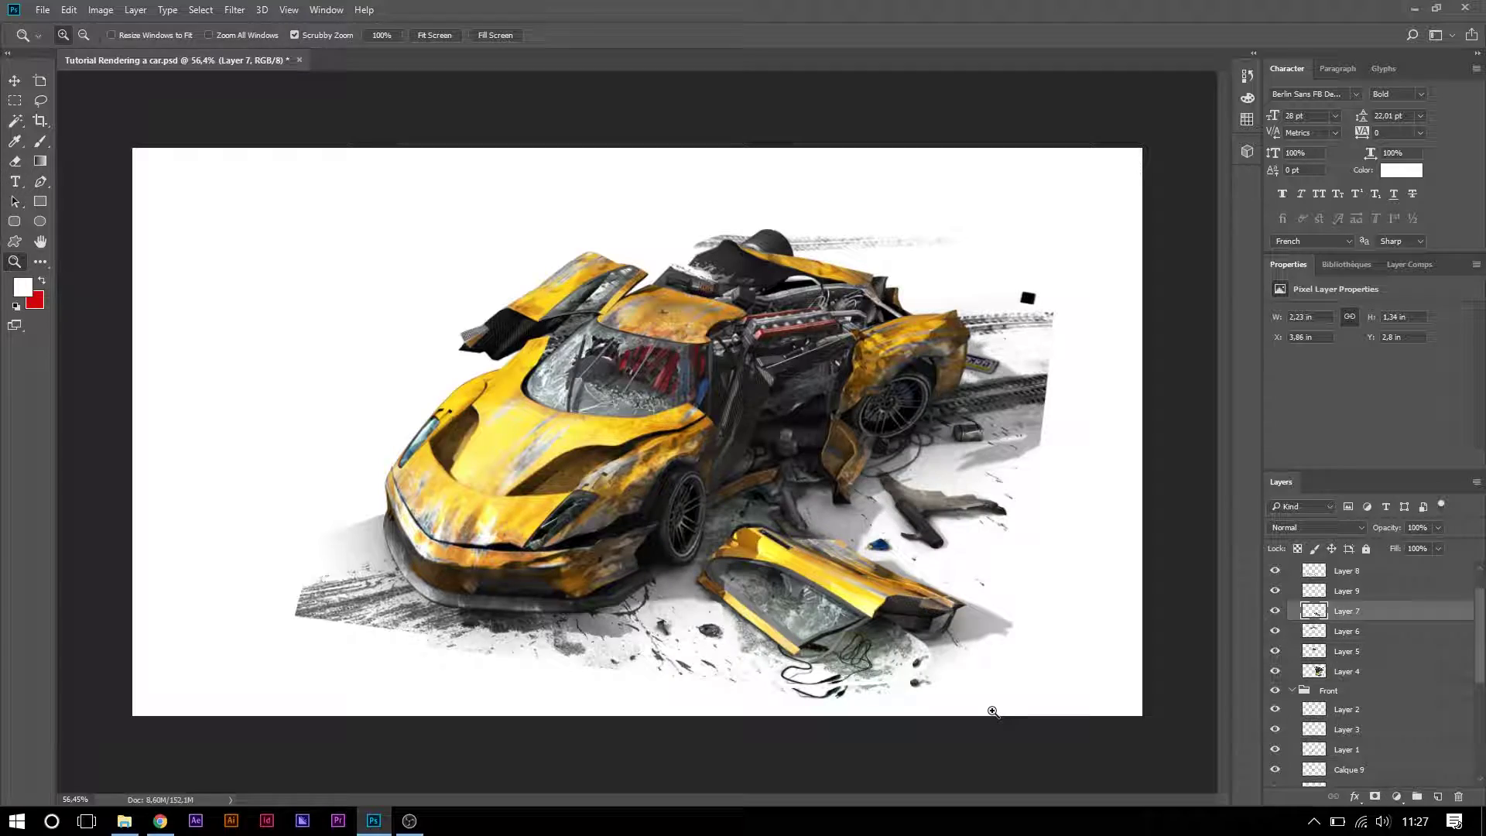
pyautogui.moveTo(801, 670); pyautogui.dragTo(812, 662)
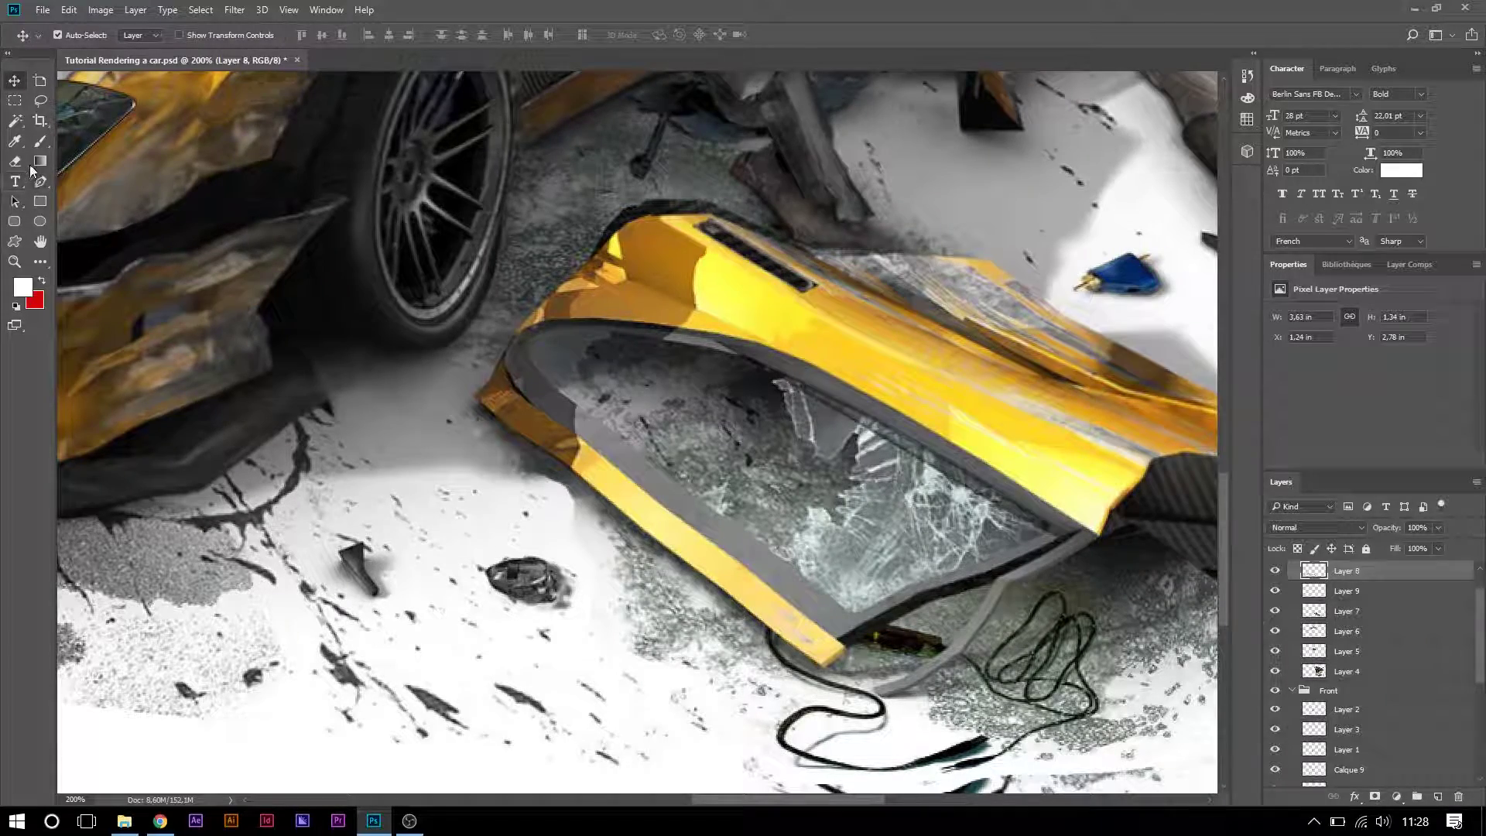
pyautogui.click(15, 161)
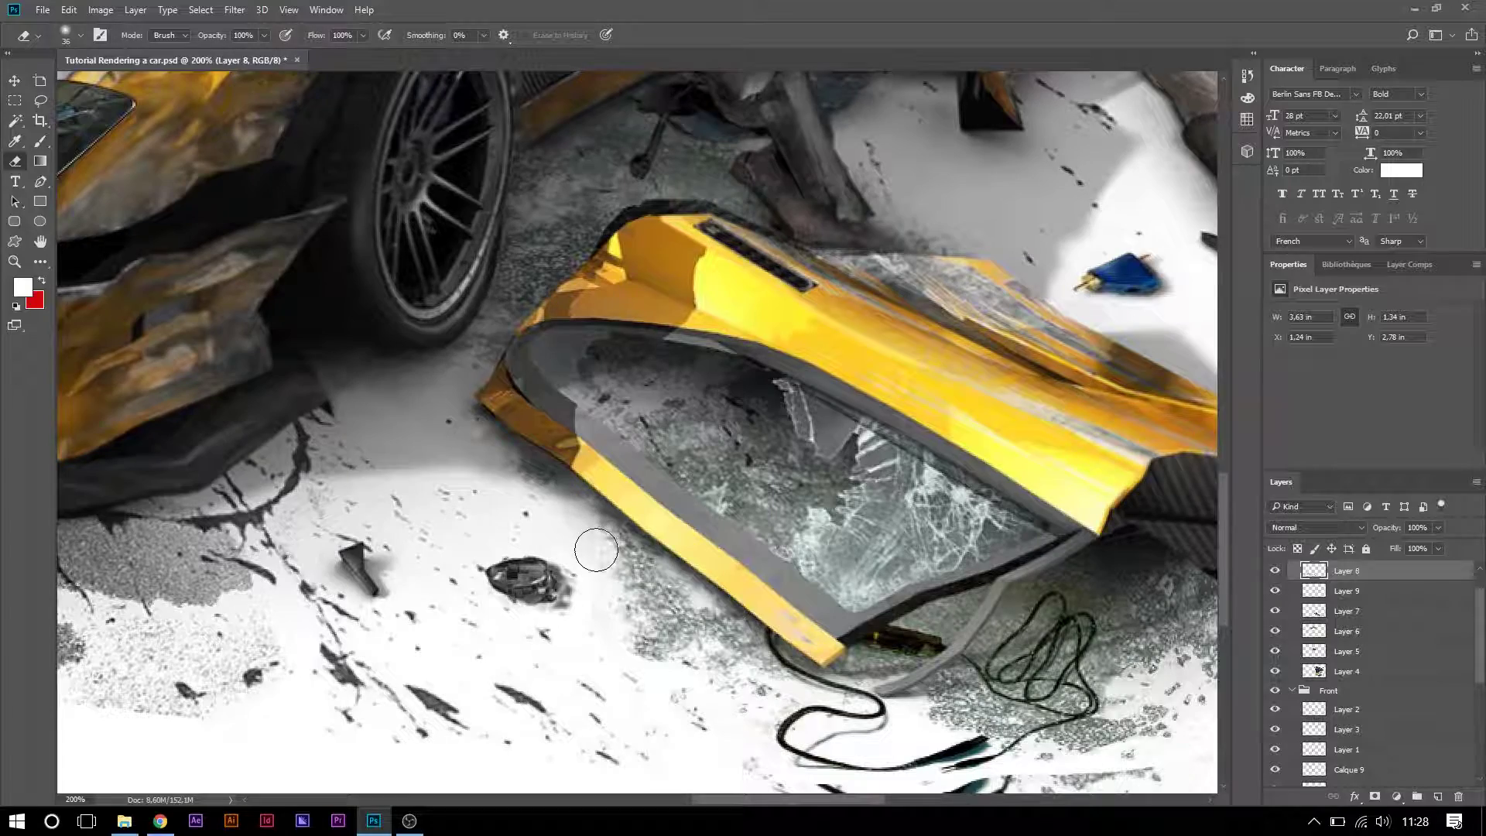
# - Warp Layer 7, pulling its lower edge down beneath the detached door to cover the duplicated cable ends
pyautogui.scroll(-2, 879, 689)
pyautogui.scroll(-4, 777, 381)
pyautogui.press('v')
pyautogui.click(777, 381)
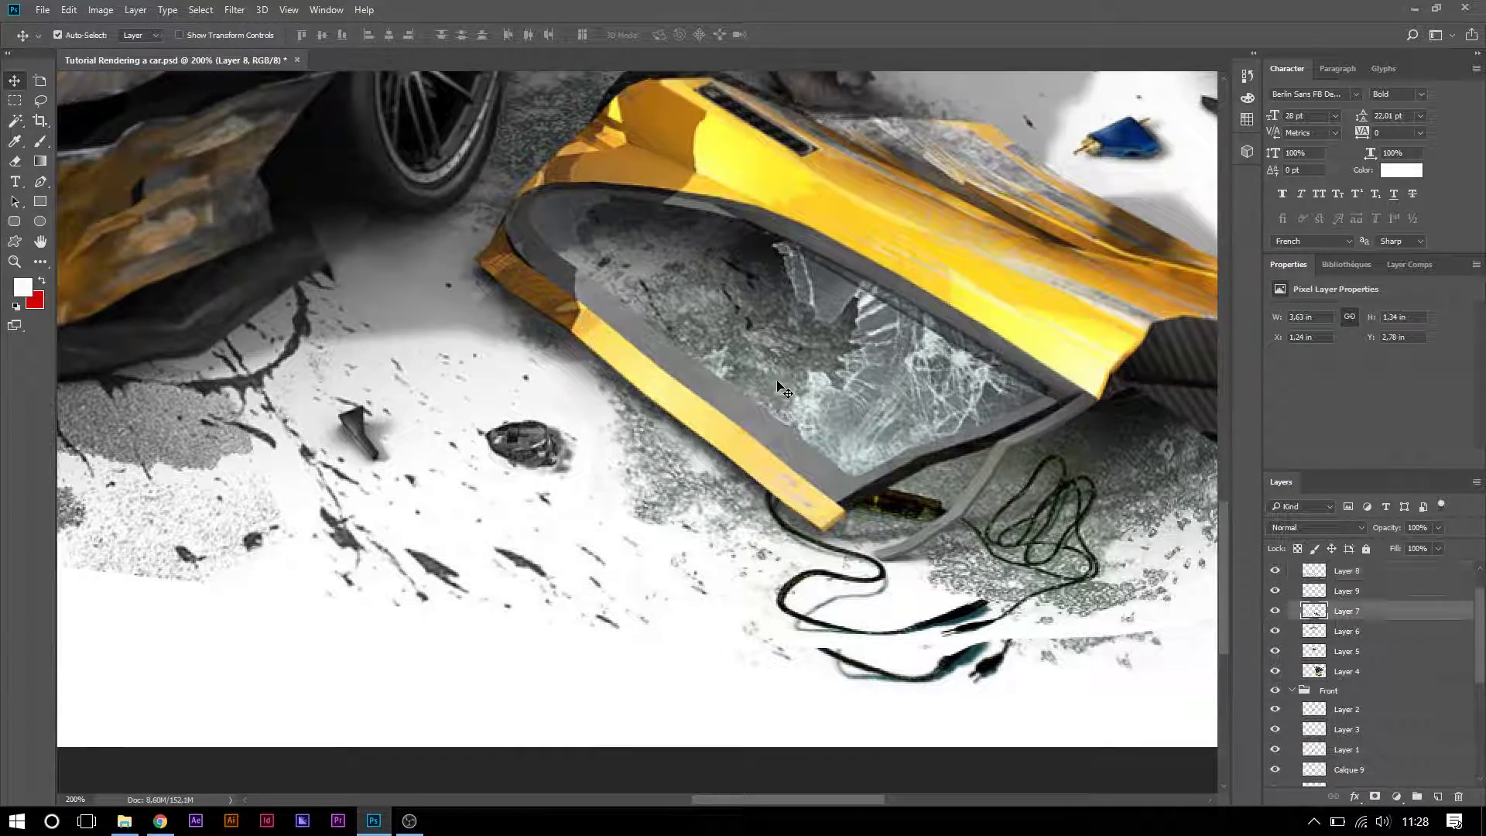
pyautogui.hotkey('ctrl', 't')
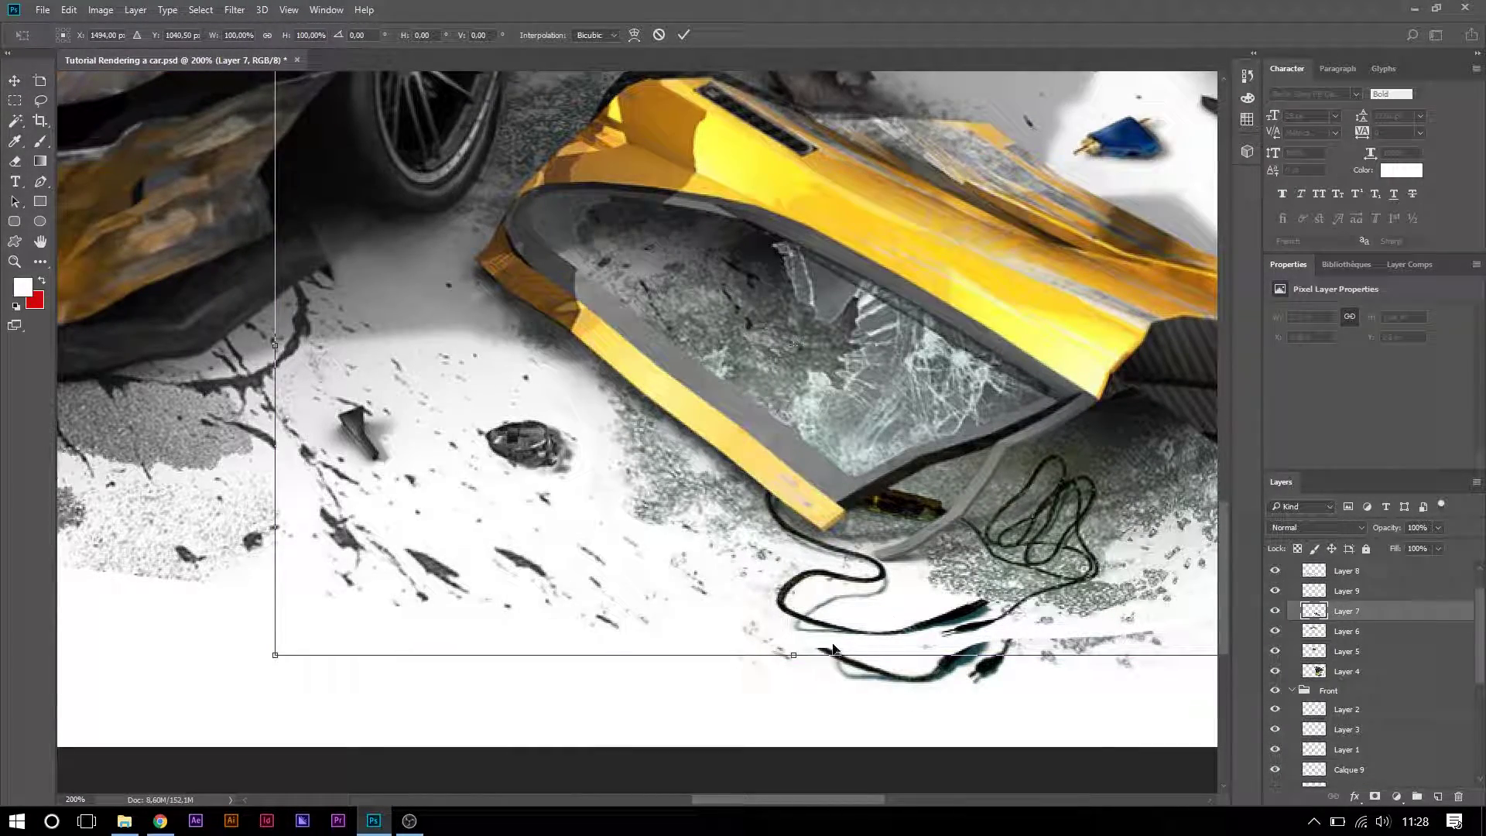
pyautogui.rightClick(870, 586)
pyautogui.click(909, 427)
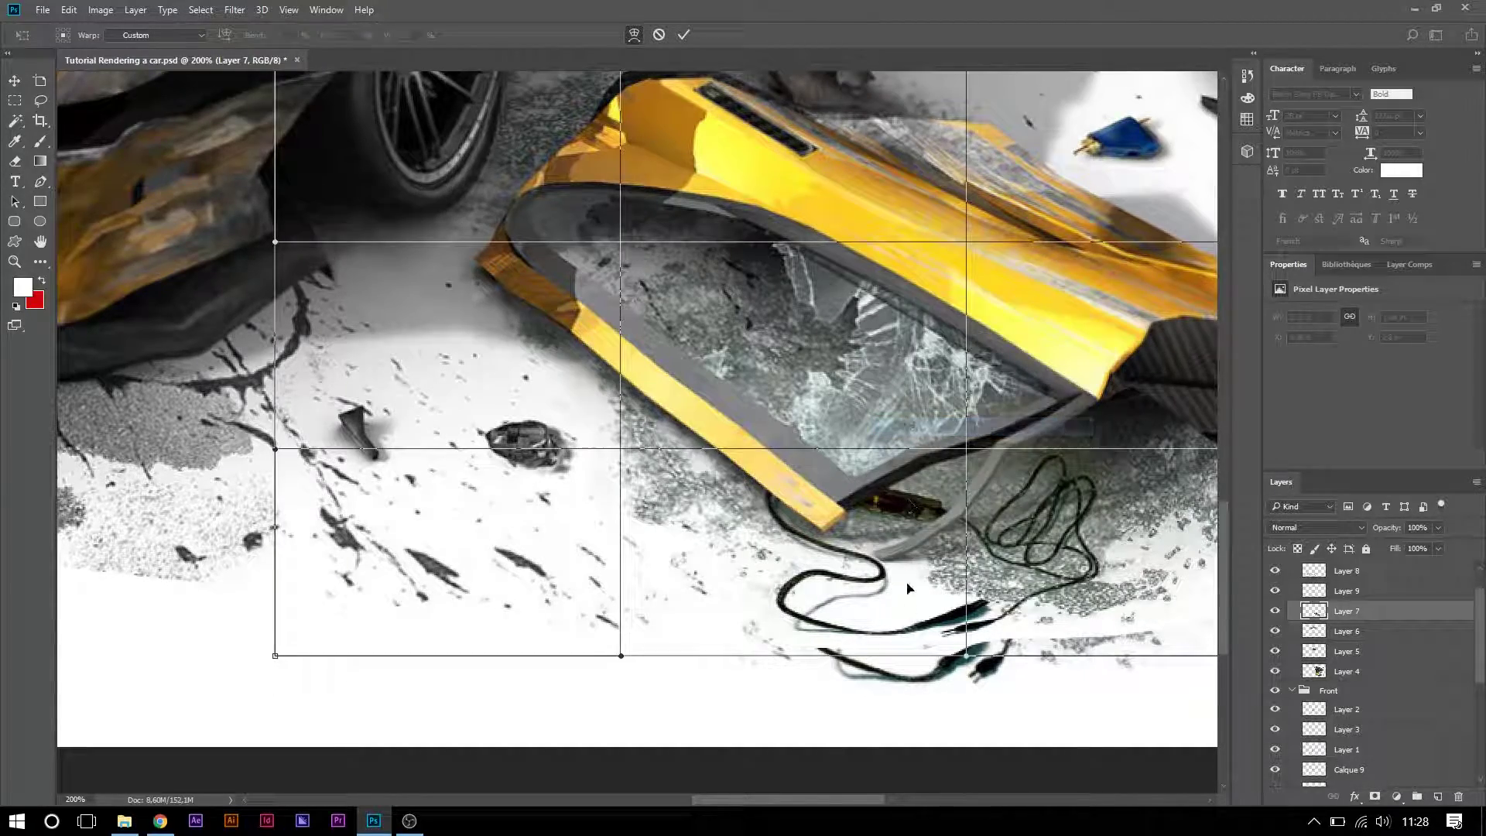
pyautogui.moveTo(966, 655); pyautogui.dragTo(962, 762)
pyautogui.press('Return')
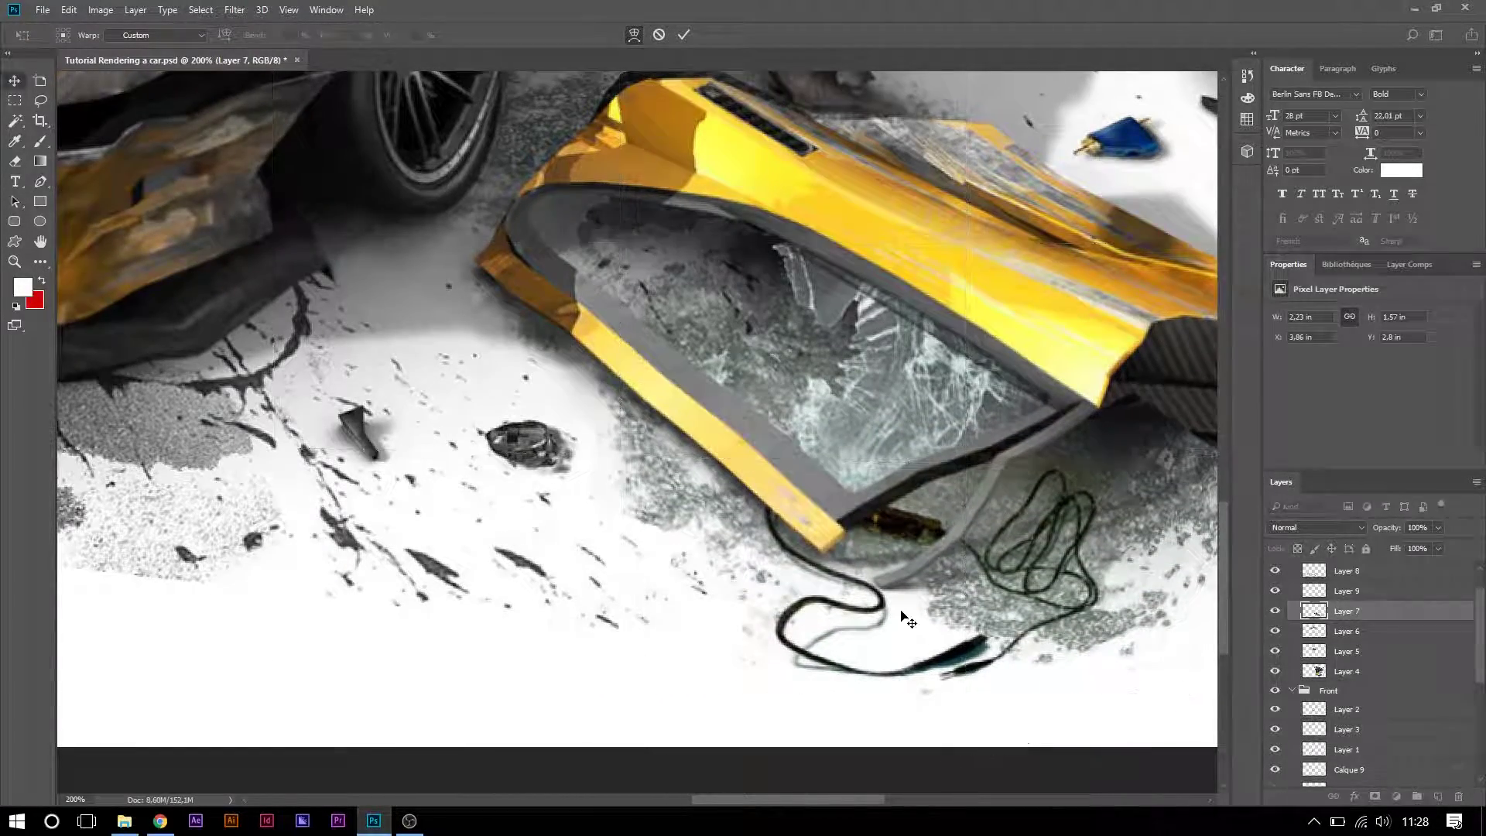
# - Erase Layer 7's hard ground edge and the stray debris beside the cables with a soft 102 px eraser
pyautogui.scroll(-4, 862, 542)
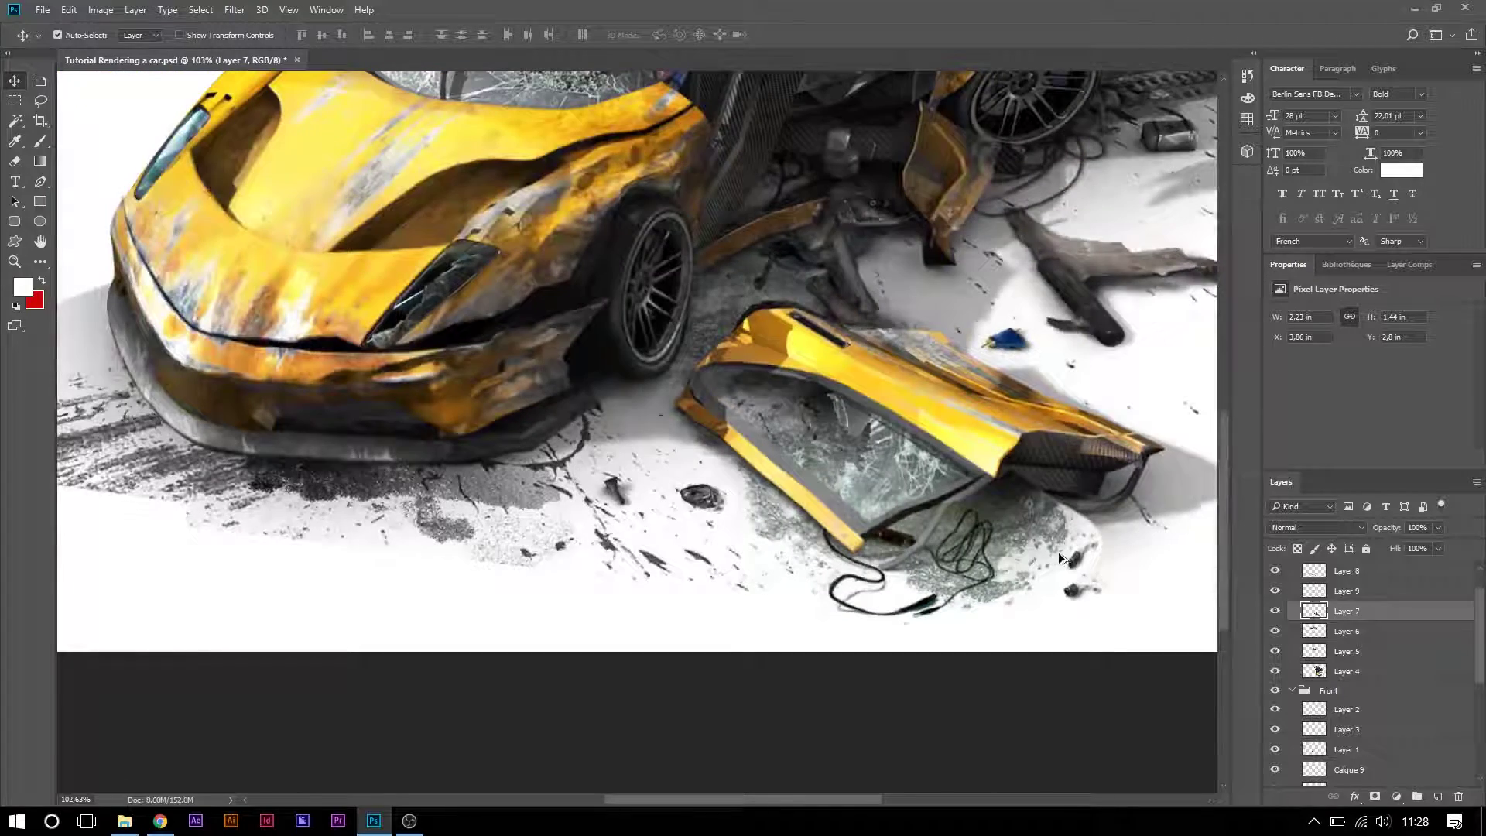
pyautogui.scroll(2, 1091, 552)
pyautogui.press('e')
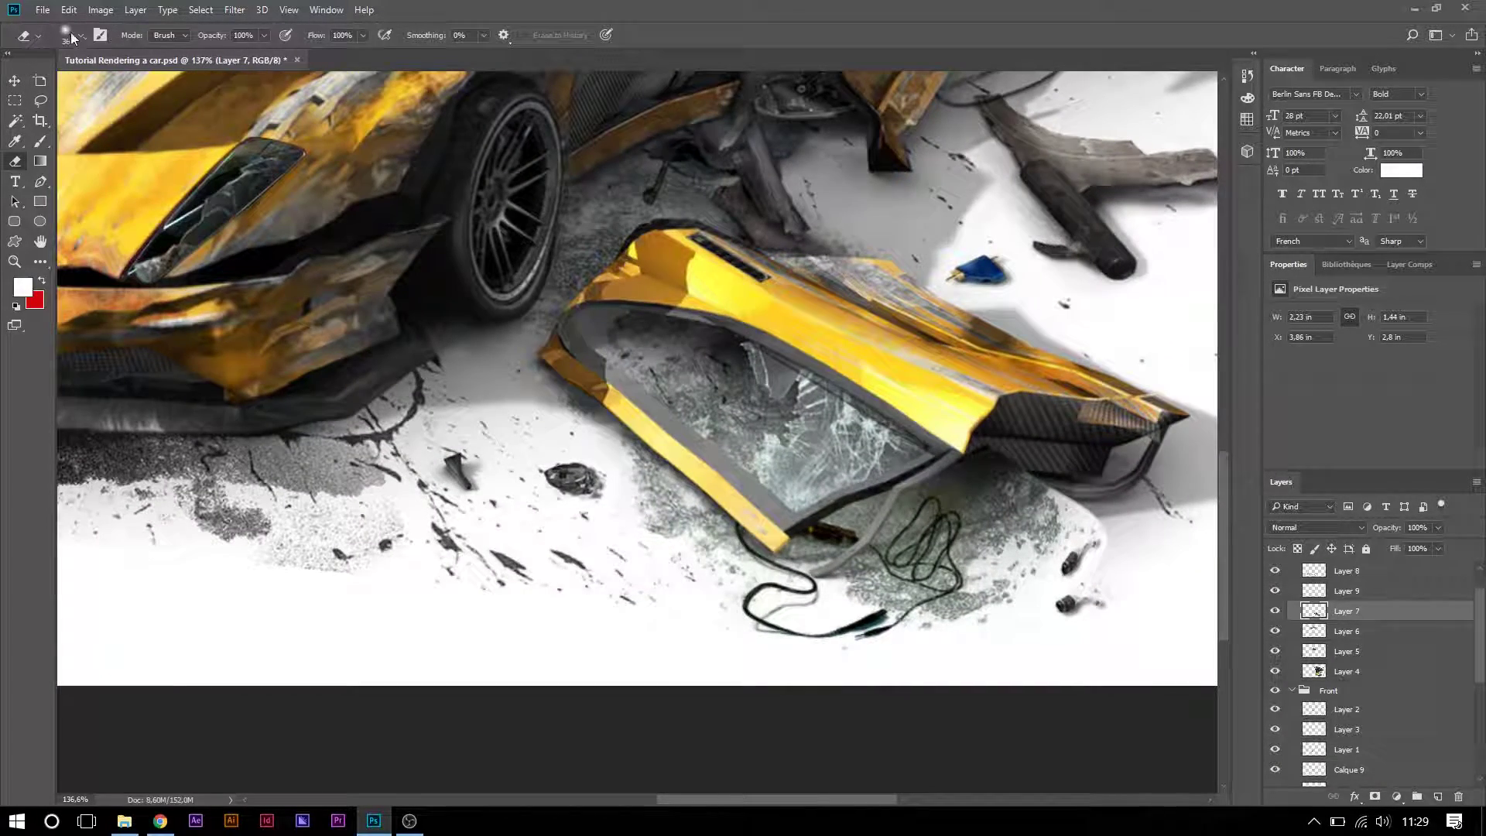
pyautogui.click(80, 42)
pyautogui.moveTo(104, 85); pyautogui.dragTo(126, 85)
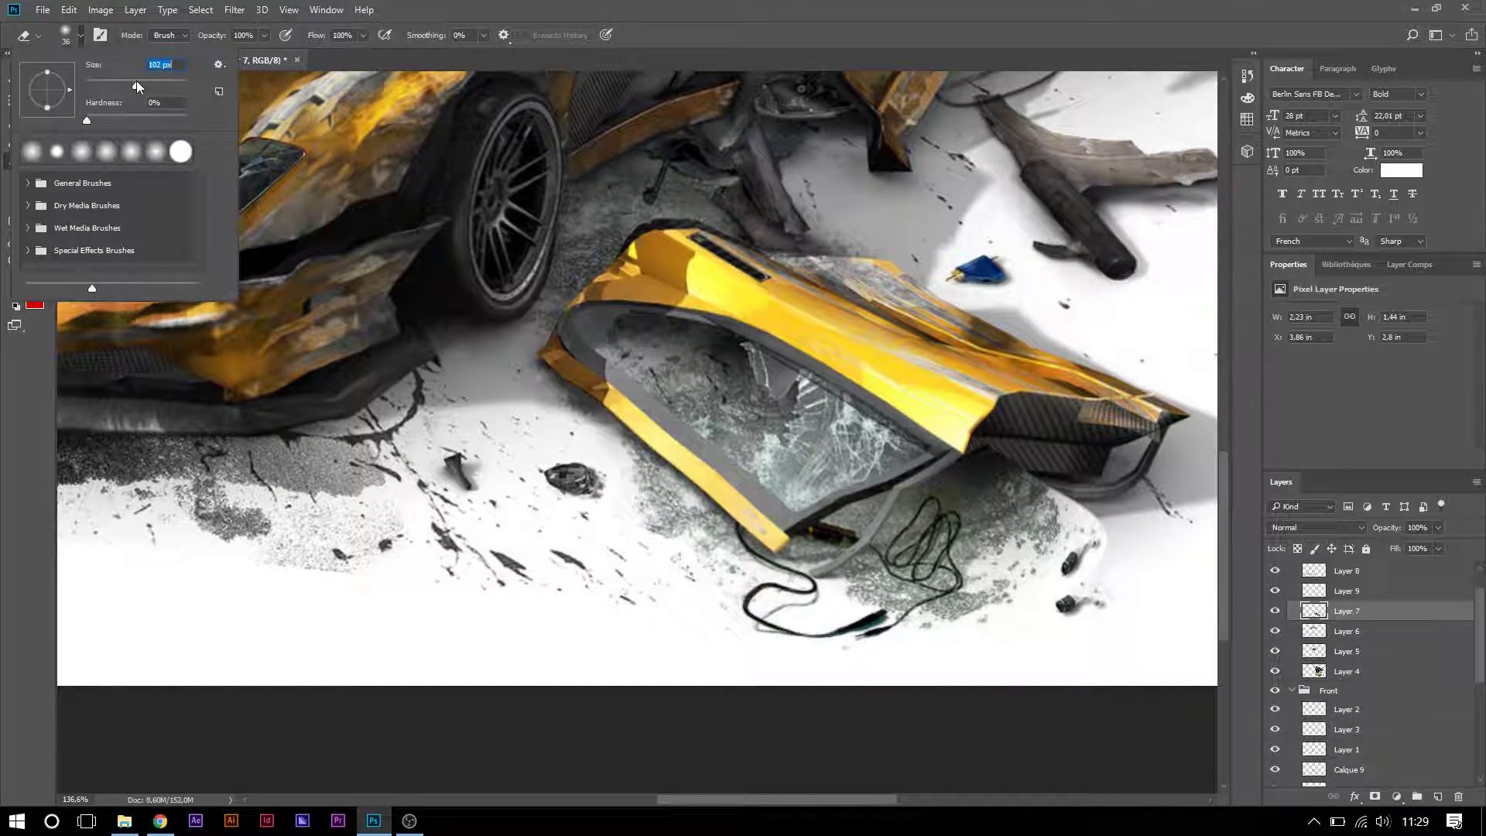
pyautogui.moveTo(1087, 614)
pyautogui.mouseDown()
pyautogui.moveTo(1093, 475)
pyautogui.moveTo(1045, 461)
pyautogui.moveTo(1027, 431)
pyautogui.mouseUp()
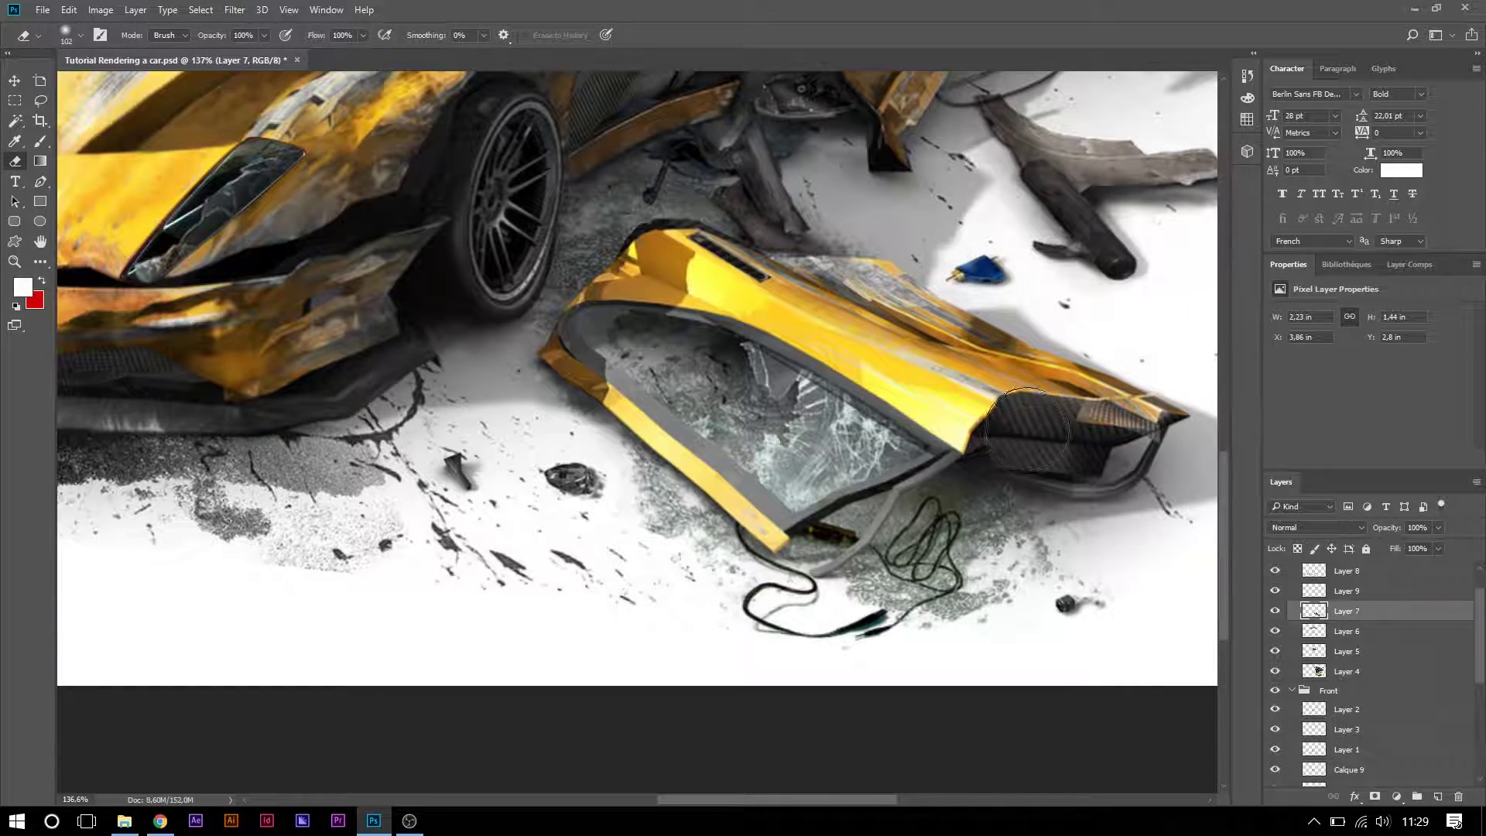
# - Start a pen path at the front bumper's outer edge and trace it up along the fender towards the detached panel
pyautogui.press('z')
pyautogui.hotkey('ctrl', '0')
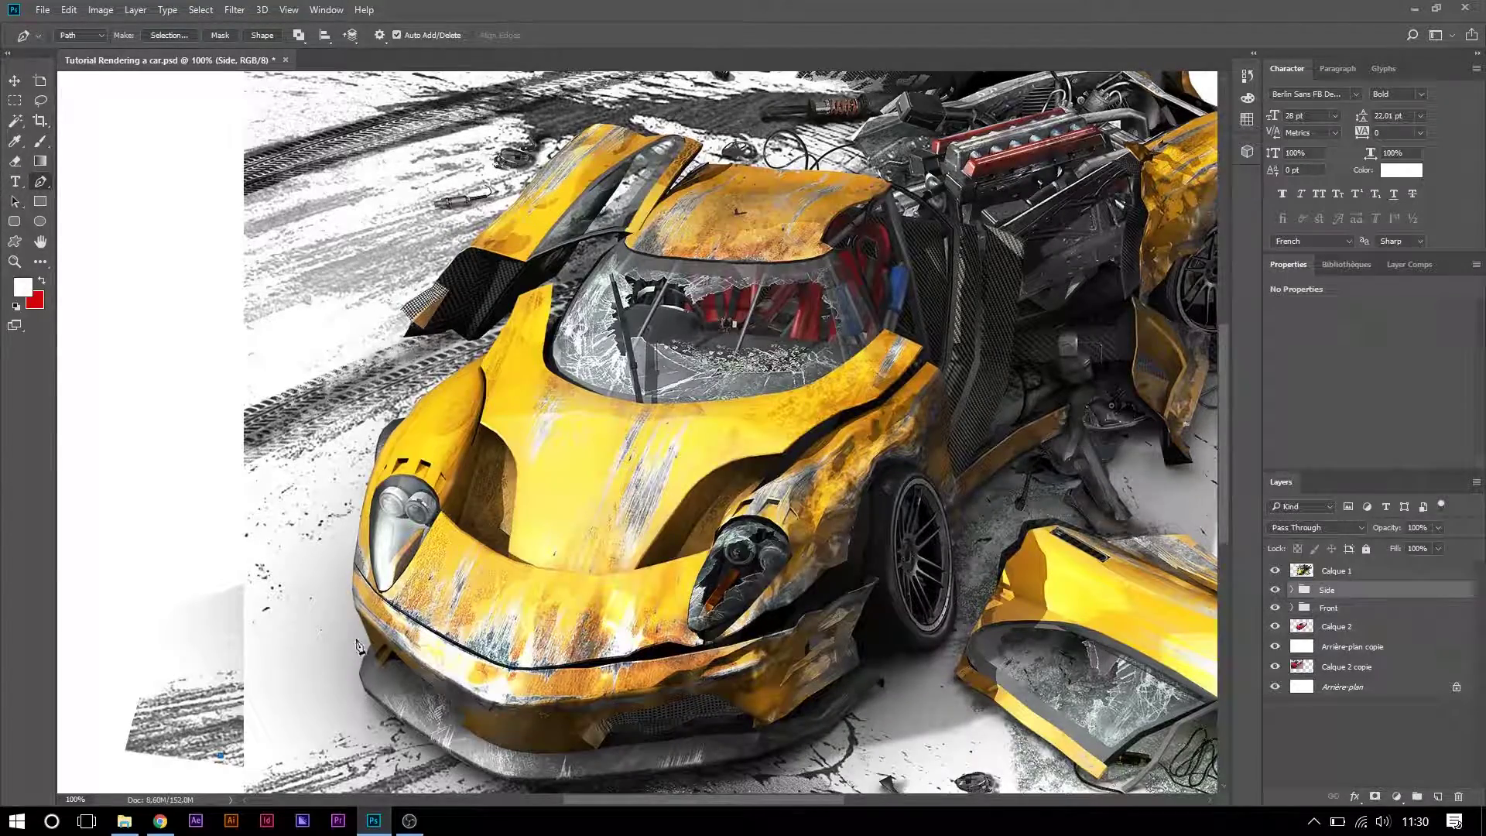
pyautogui.click(356, 622)
pyautogui.moveTo(346, 528); pyautogui.dragTo(357, 443)
pyautogui.click(468, 352)
pyautogui.click(432, 344)
pyautogui.moveTo(389, 331); pyautogui.dragTo(397, 322)
pyautogui.scroll(3, 392, 330)
# - Continue the path around the detached panel beside the windscreen and along the debris above the roof
pyautogui.moveTo(429, 380); pyautogui.dragTo(443, 367)
pyautogui.moveTo(556, 252); pyautogui.dragTo(616, 232)
pyautogui.click(680, 236)
pyautogui.click(715, 248)
pyautogui.click(731, 266)
pyautogui.click(854, 267)
pyautogui.moveTo(829, 275); pyautogui.dragTo(851, 235)
pyautogui.click(888, 211)
pyautogui.click(816, 197)
pyautogui.click(786, 187)
# - Extend the path over the rear carbon panel and wheel, then loop it outside the background and close it at the bumper
pyautogui.scroll(3, 790, 190)
pyautogui.moveTo(994, 233); pyautogui.dragTo(1014, 244)
pyautogui.click(1070, 245)
pyautogui.moveTo(1179, 279); pyautogui.dragTo(792, 313)
pyautogui.moveTo(850, 324); pyautogui.dragTo(884, 317)
pyautogui.moveTo(1107, 239); pyautogui.dragTo(1128, 206)
pyautogui.moveTo(910, 108); pyautogui.dragTo(706, 89)
pyautogui.moveTo(235, 148); pyautogui.dragTo(600, 210)
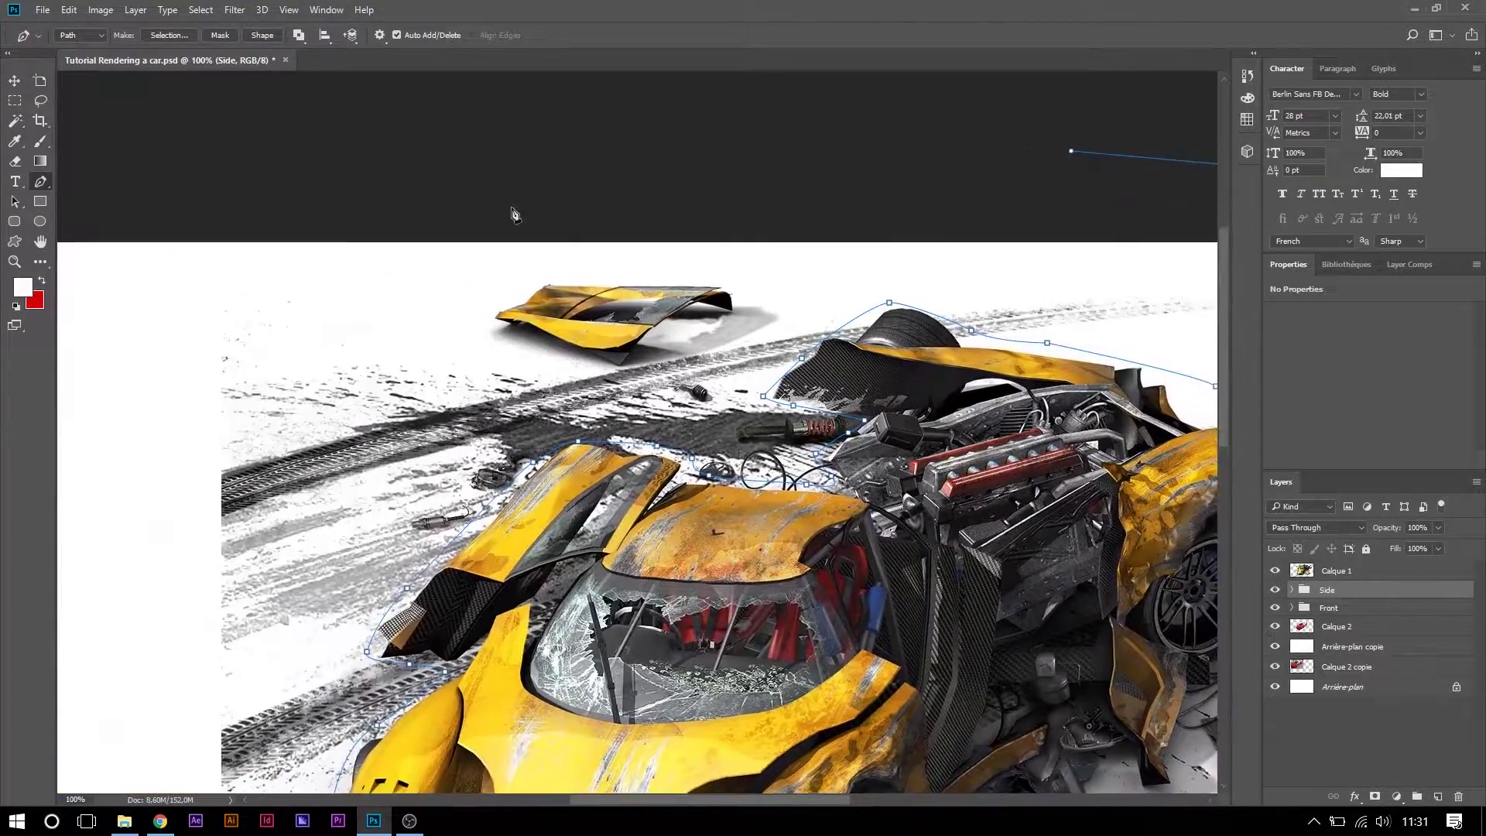
pyautogui.moveTo(176, 267); pyautogui.dragTo(148, 391)
pyautogui.moveTo(149, 391); pyautogui.dragTo(206, 165)
pyautogui.moveTo(218, 575); pyautogui.dragTo(207, 638)
pyautogui.moveTo(207, 638); pyautogui.dragTo(222, 336)
pyautogui.moveTo(270, 549); pyautogui.dragTo(418, 406)
# - Convert the background path into a new anti-aliased selection with a 0,3 px feather radius
pyautogui.rightClick(448, 282)
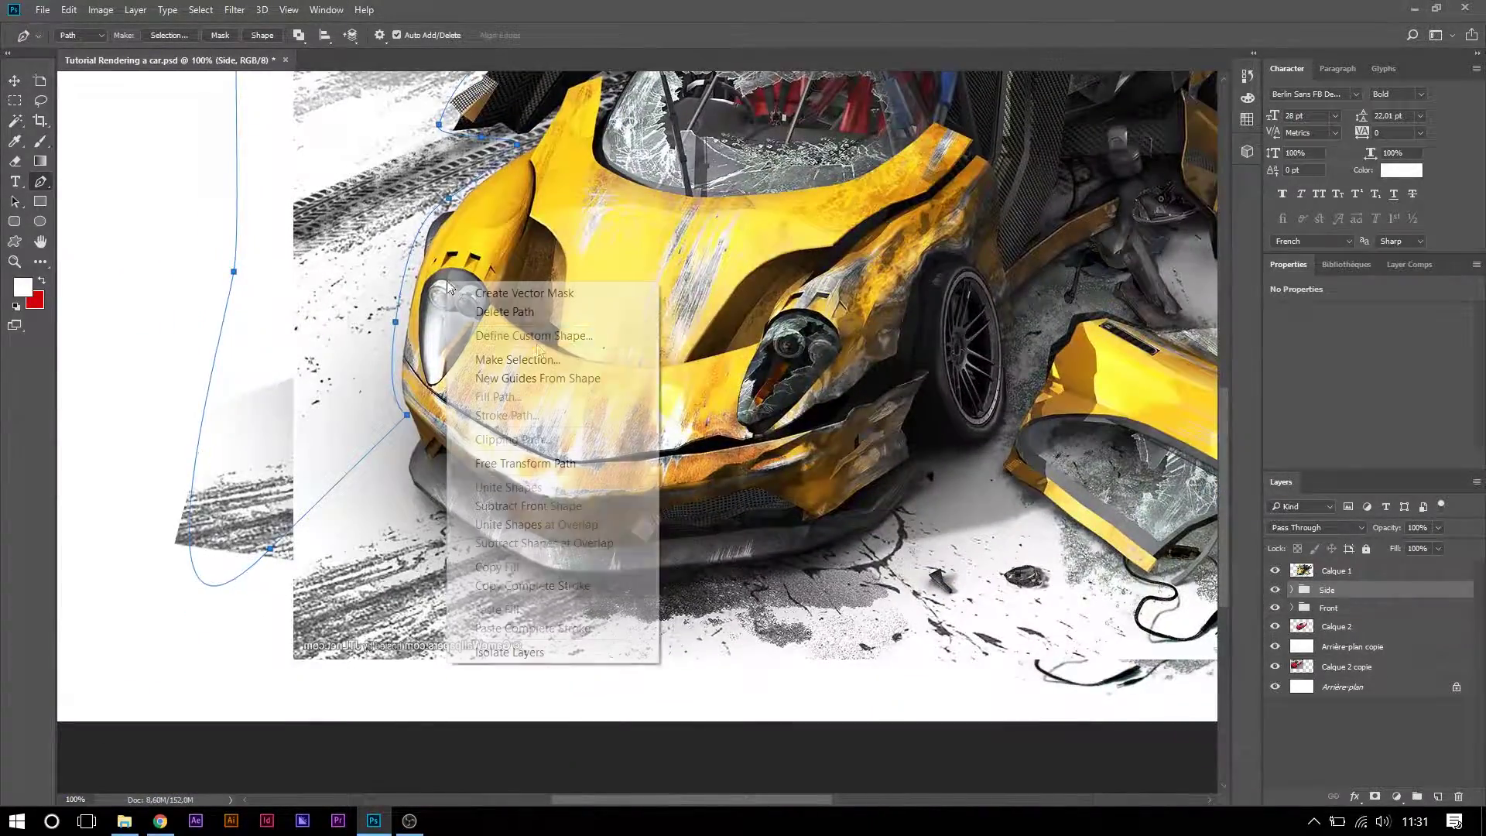
pyautogui.click(598, 364)
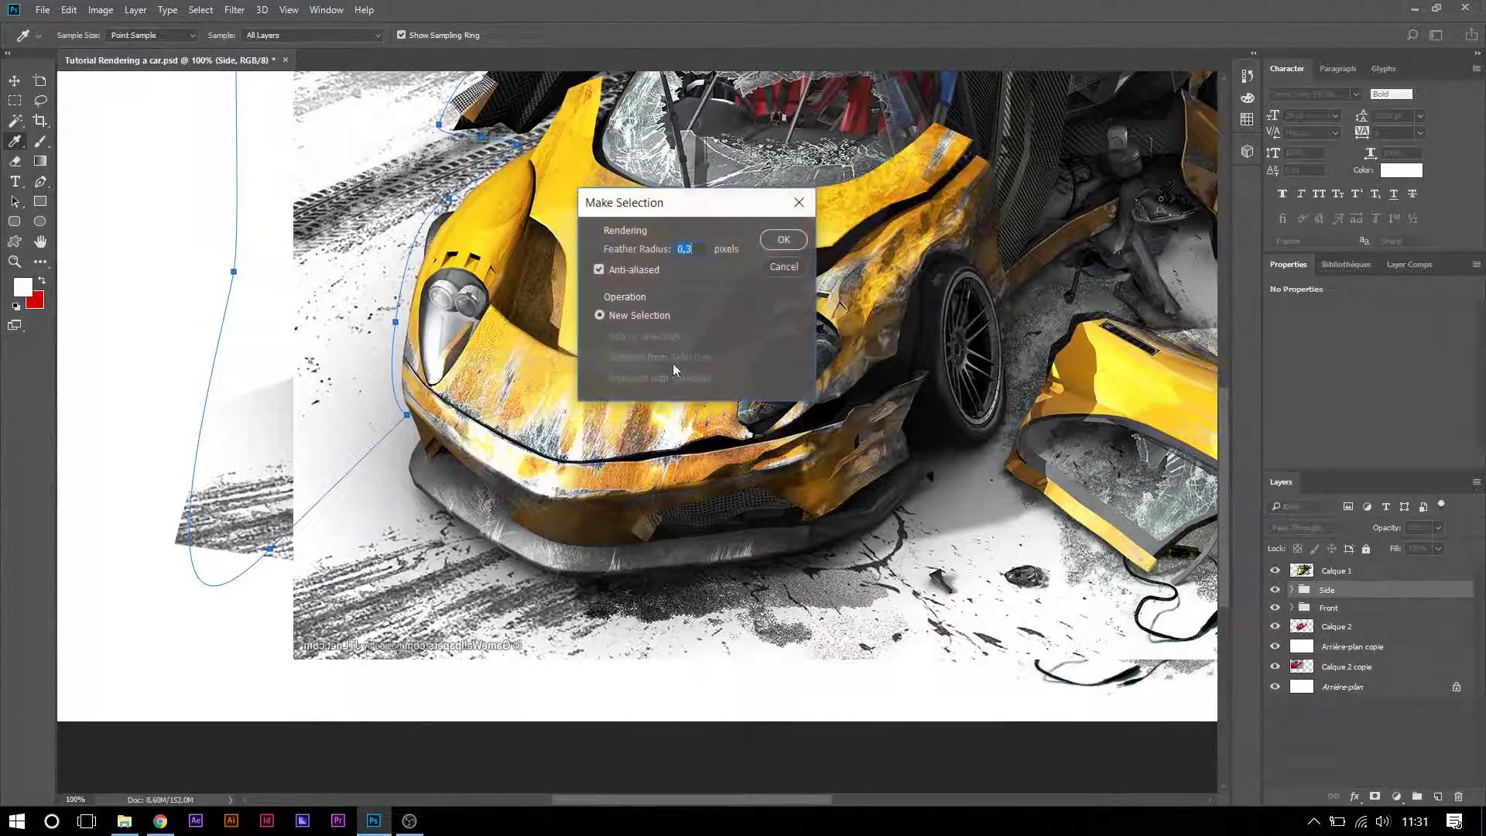
pyautogui.click(784, 240)
# - Copy the selected background from Calque 1 to a new layer and hide Calque 1
pyautogui.hotkey('alt', ']')
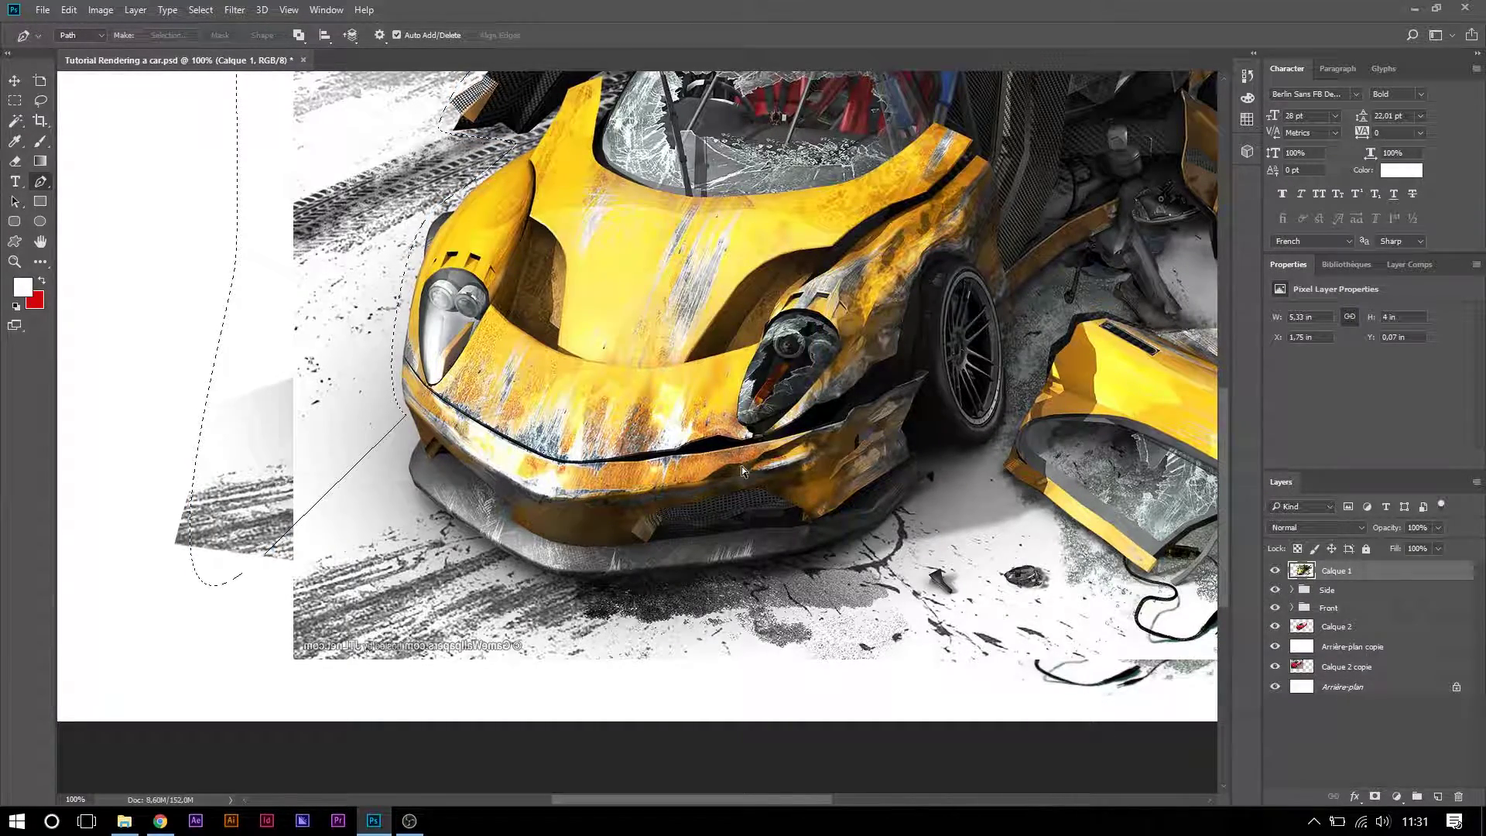
pyautogui.hotkey('ctrl', 'j')
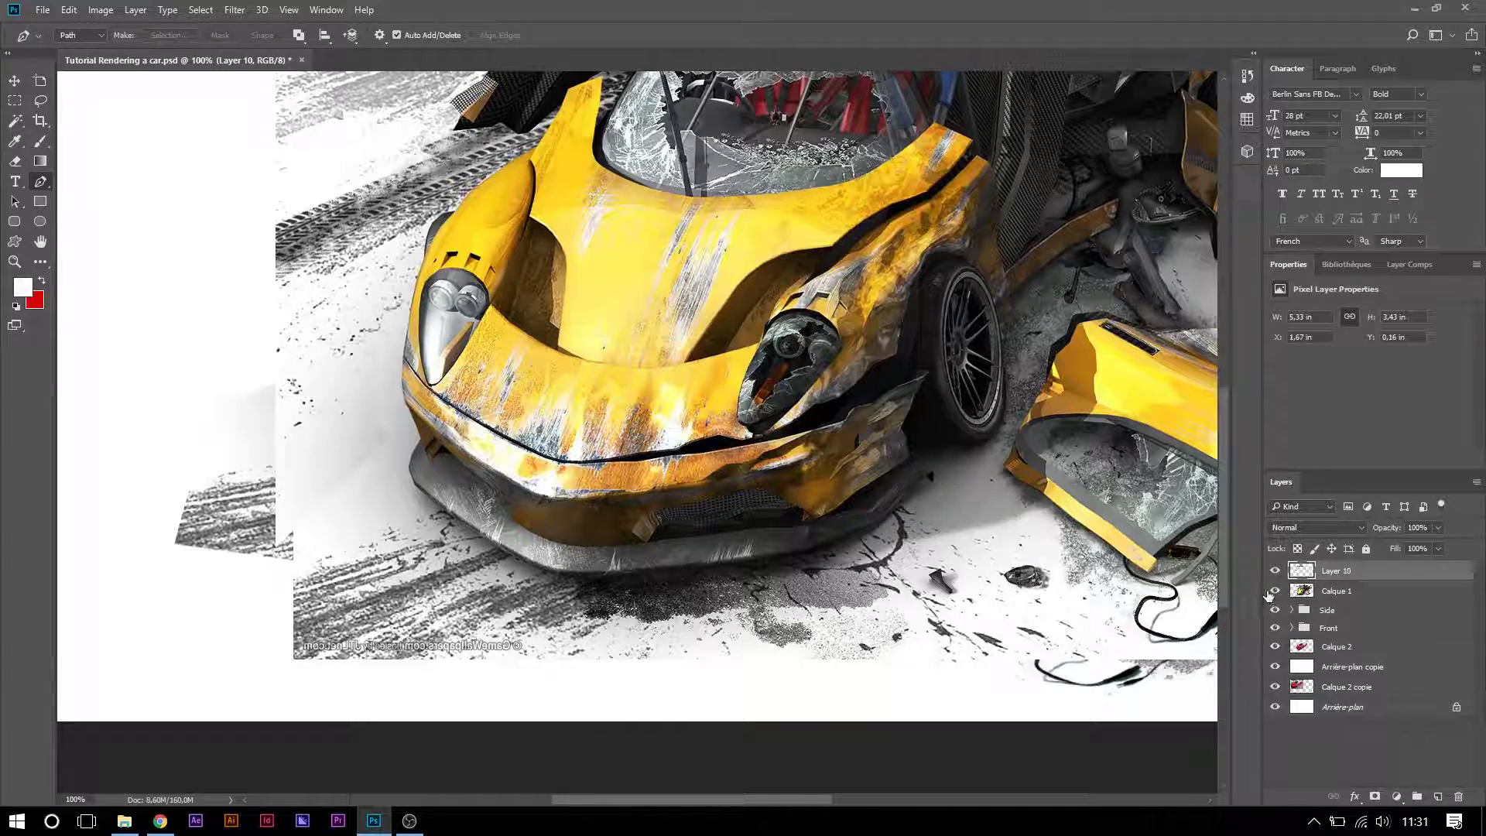
pyautogui.click(1276, 592)
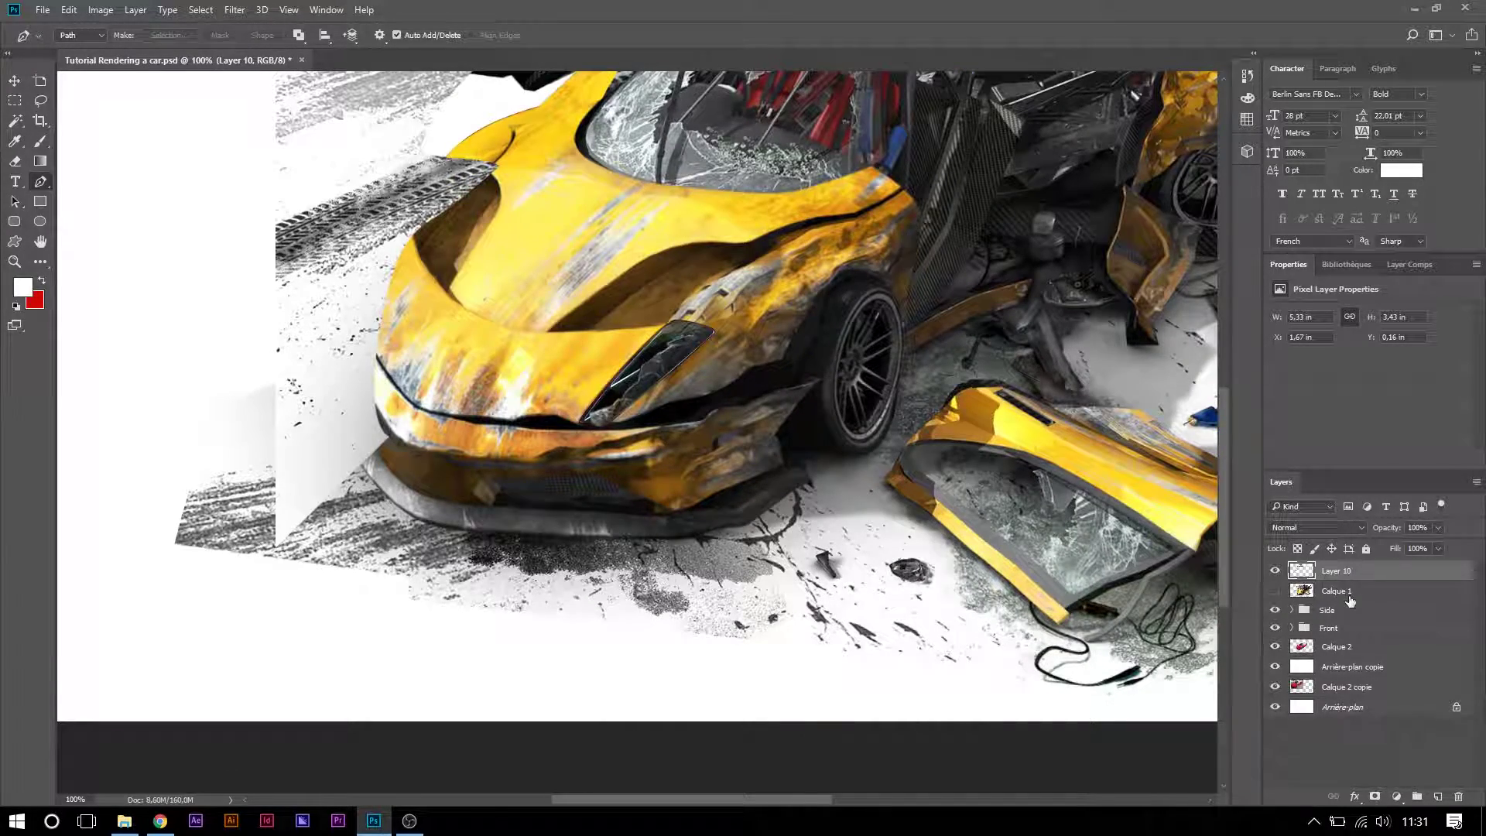
# - Move Layer 10 into the Side group and rename the group Side et BG
pyautogui.moveTo(1327, 612); pyautogui.dragTo(1341, 619)
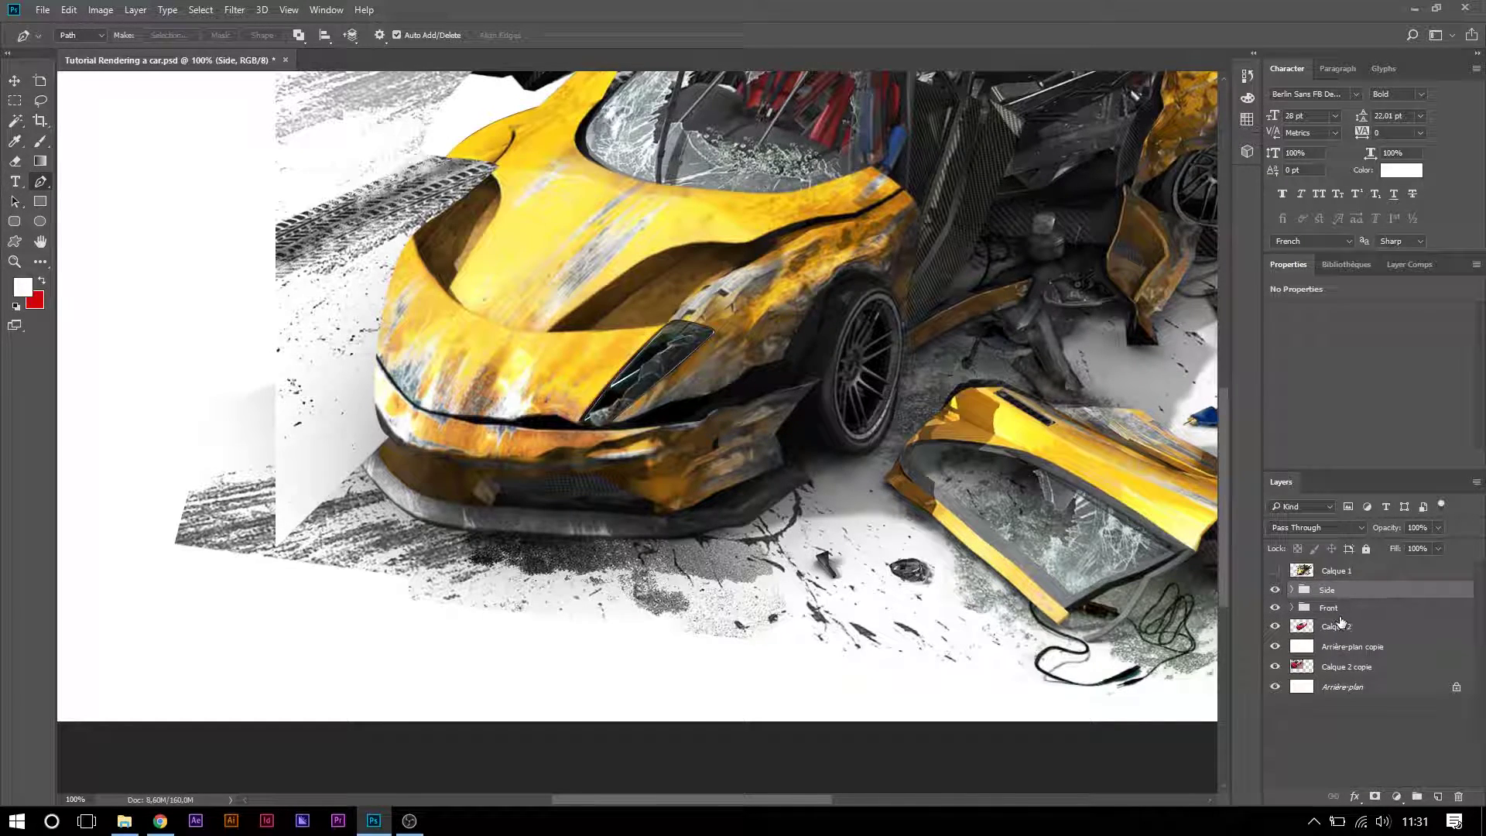
pyautogui.doubleClick(1328, 591)
pyautogui.press('Return')
# - Move Layer 10 behind the car and free-transform it, rotating and repositioning it to align the tyre tracks
pyautogui.press('v')
pyautogui.hotkey('ctrl', '-')
pyautogui.hotkey('ctrl', '-')
pyautogui.moveTo(502, 304)
pyautogui.mouseDown()
pyautogui.moveTo(457, 271)
pyautogui.moveTo(489, 291)
pyautogui.moveTo(431, 279)
pyautogui.moveTo(476, 295)
pyautogui.mouseUp()
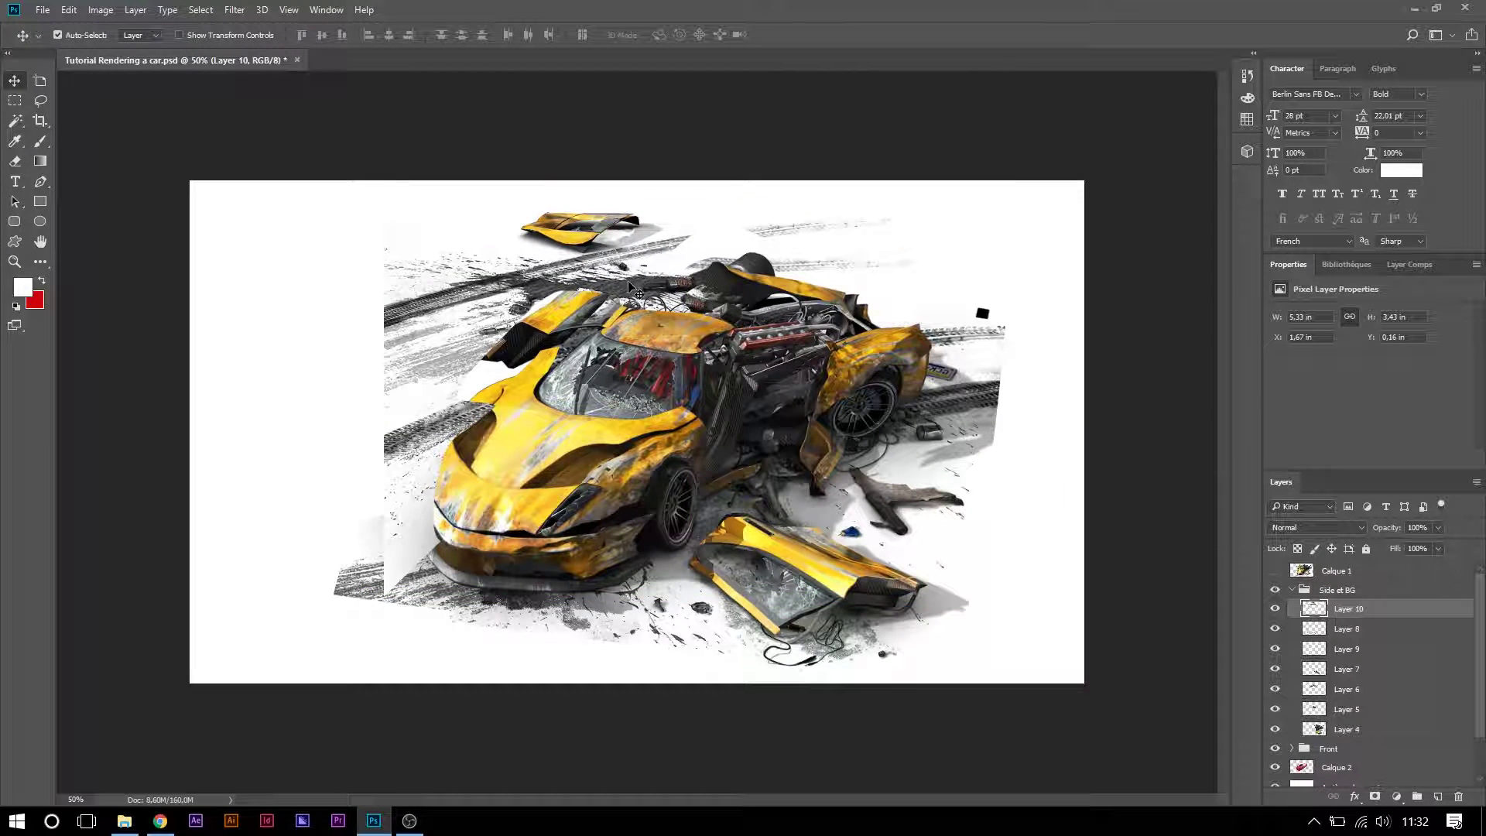
pyautogui.hotkey('ctrl', 't')
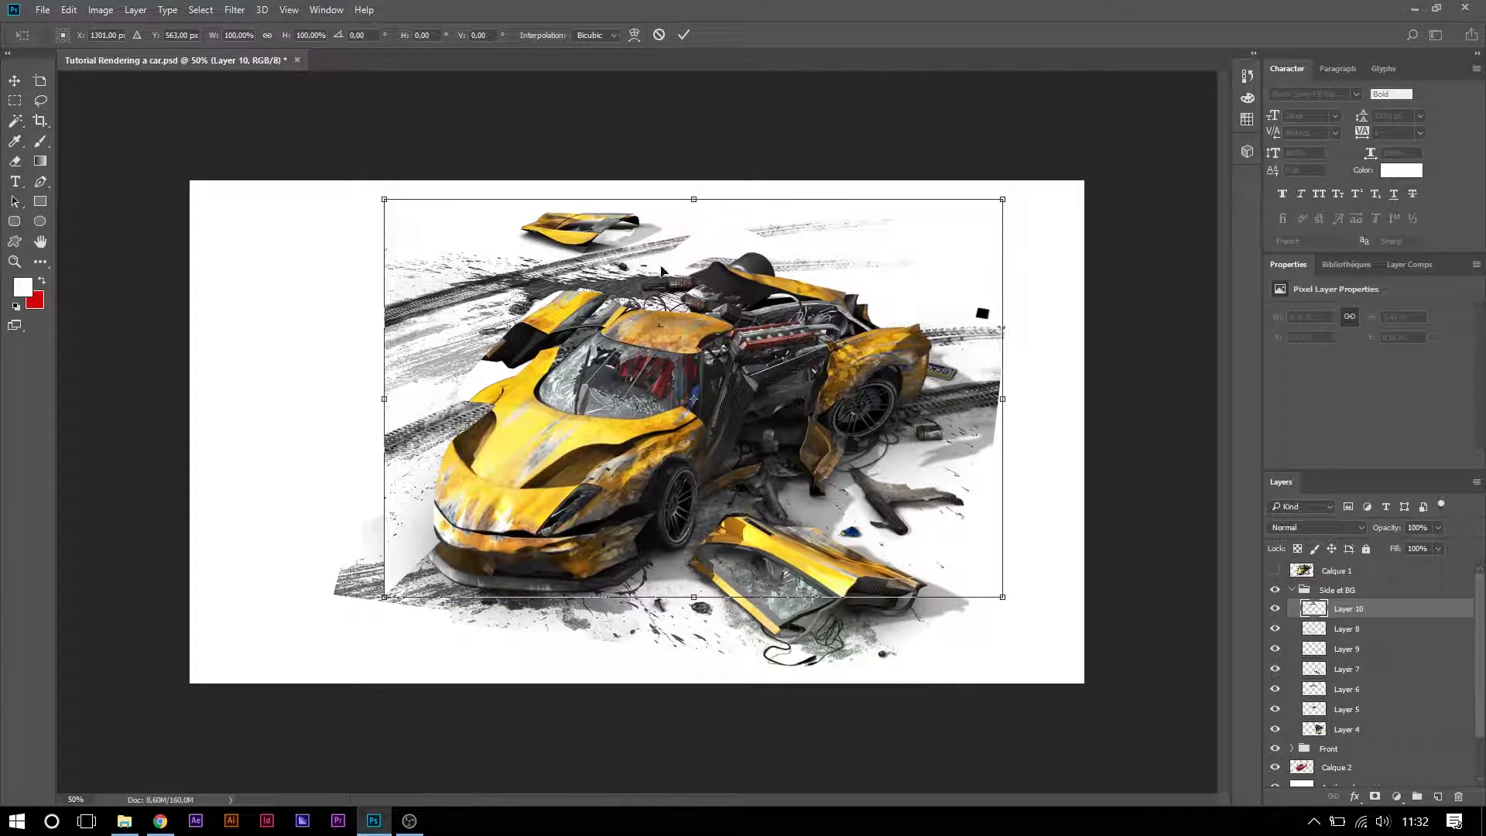
pyautogui.moveTo(694, 198)
pyautogui.mouseDown()
pyautogui.moveTo(697, 237)
pyautogui.moveTo(702, 221)
pyautogui.mouseUp()
pyautogui.moveTo(851, 348); pyautogui.dragTo(857, 345)
pyautogui.moveTo(1055, 425); pyautogui.dragTo(1049, 474)
pyautogui.moveTo(841, 415); pyautogui.dragTo(841, 420)
# - Warp Layer 10, pulling its outer edge and upper corner outward so the tyre tracks meet the surrounding ground
pyautogui.rightClick(508, 340)
pyautogui.click(542, 461)
pyautogui.moveTo(385, 431); pyautogui.dragTo(361, 440)
pyautogui.moveTo(419, 183); pyautogui.dragTo(328, 194)
pyautogui.moveTo(512, 391); pyautogui.dragTo(547, 412)
pyautogui.moveTo(689, 305); pyautogui.dragTo(679, 305)
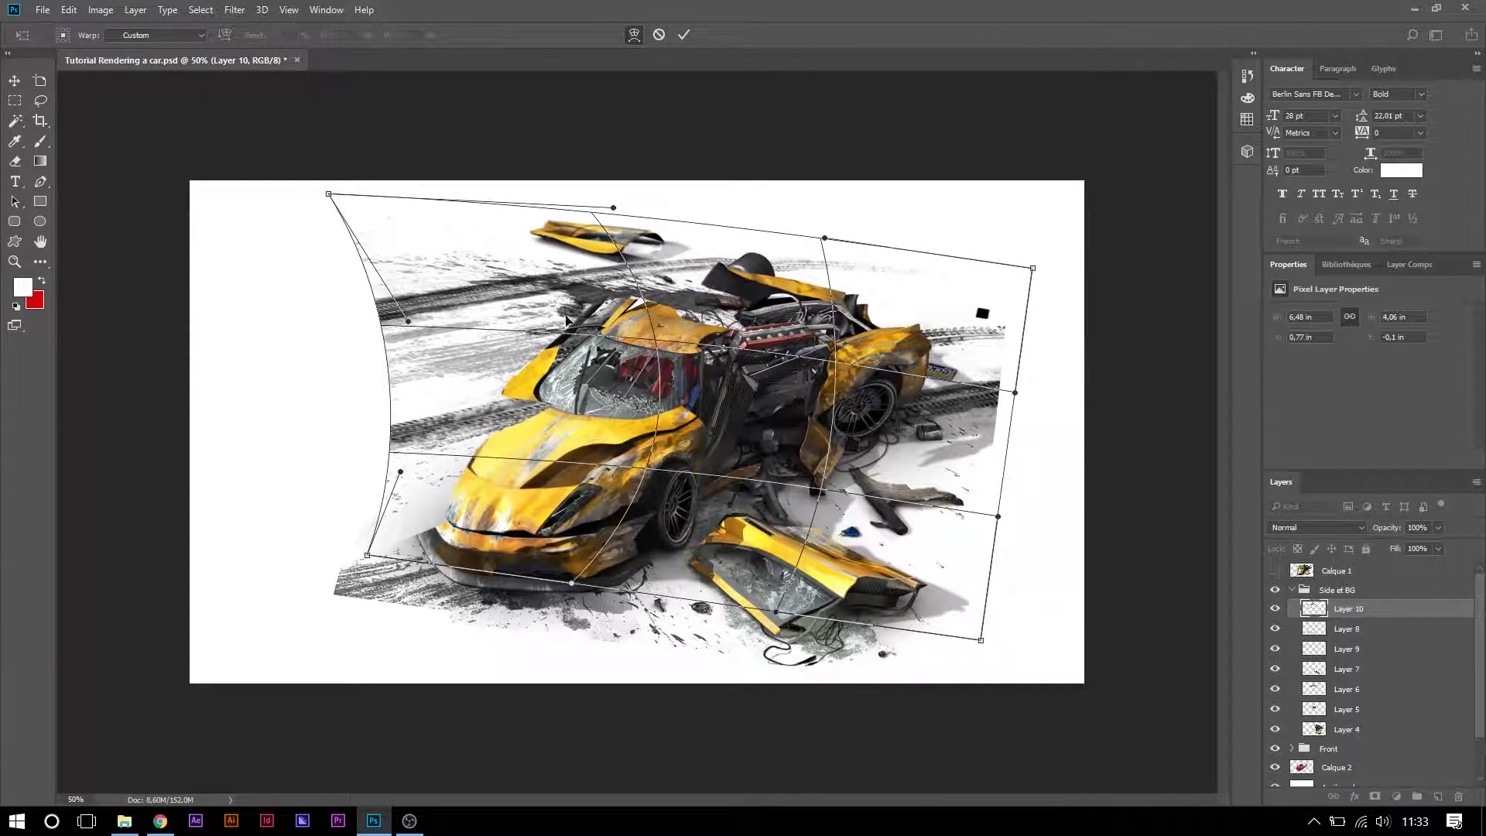
pyautogui.moveTo(535, 401); pyautogui.dragTo(530, 400)
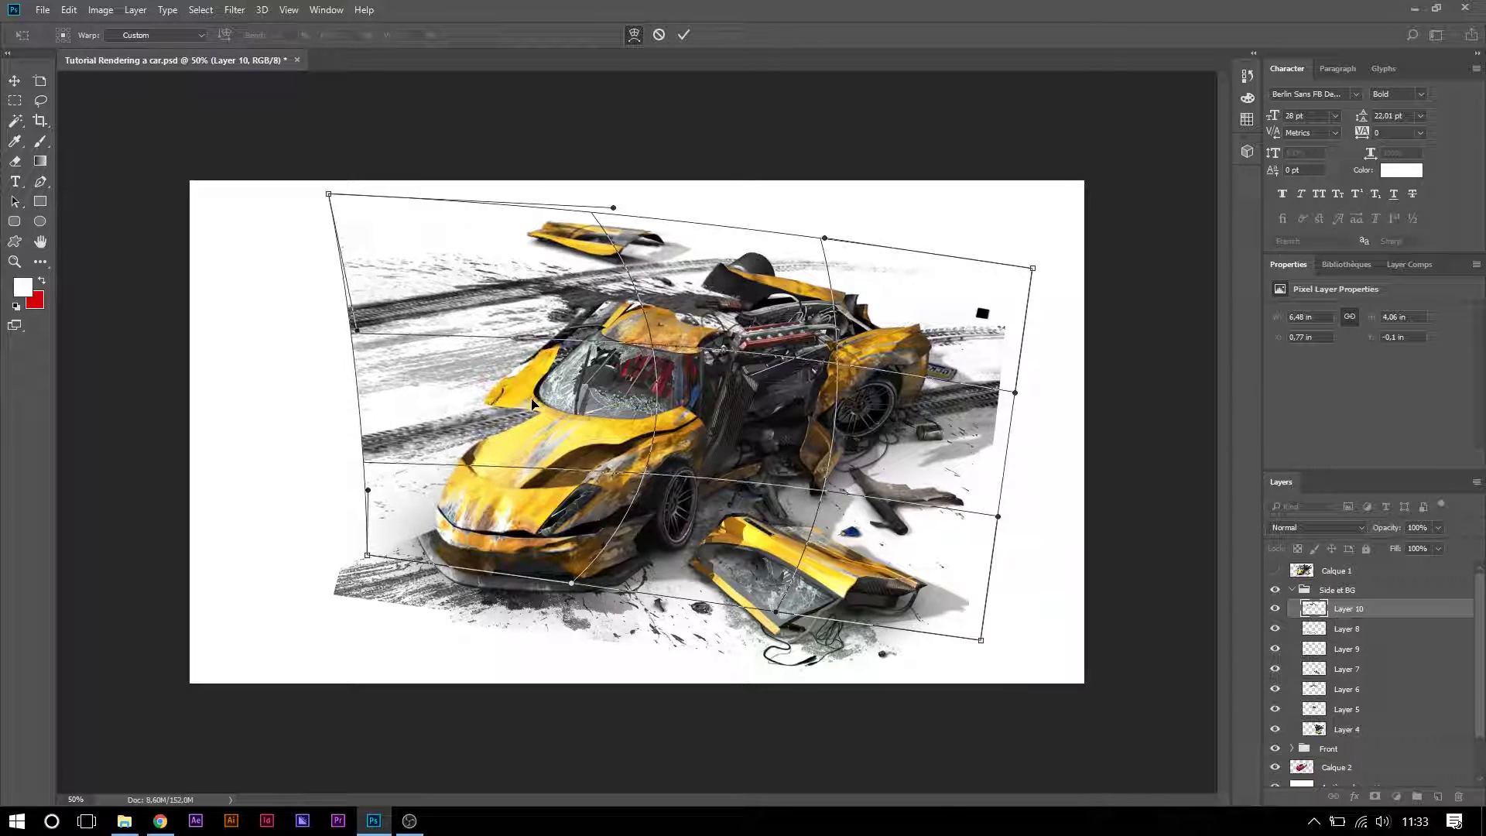
pyautogui.moveTo(613, 208); pyautogui.dragTo(617, 193)
pyautogui.press('Return')
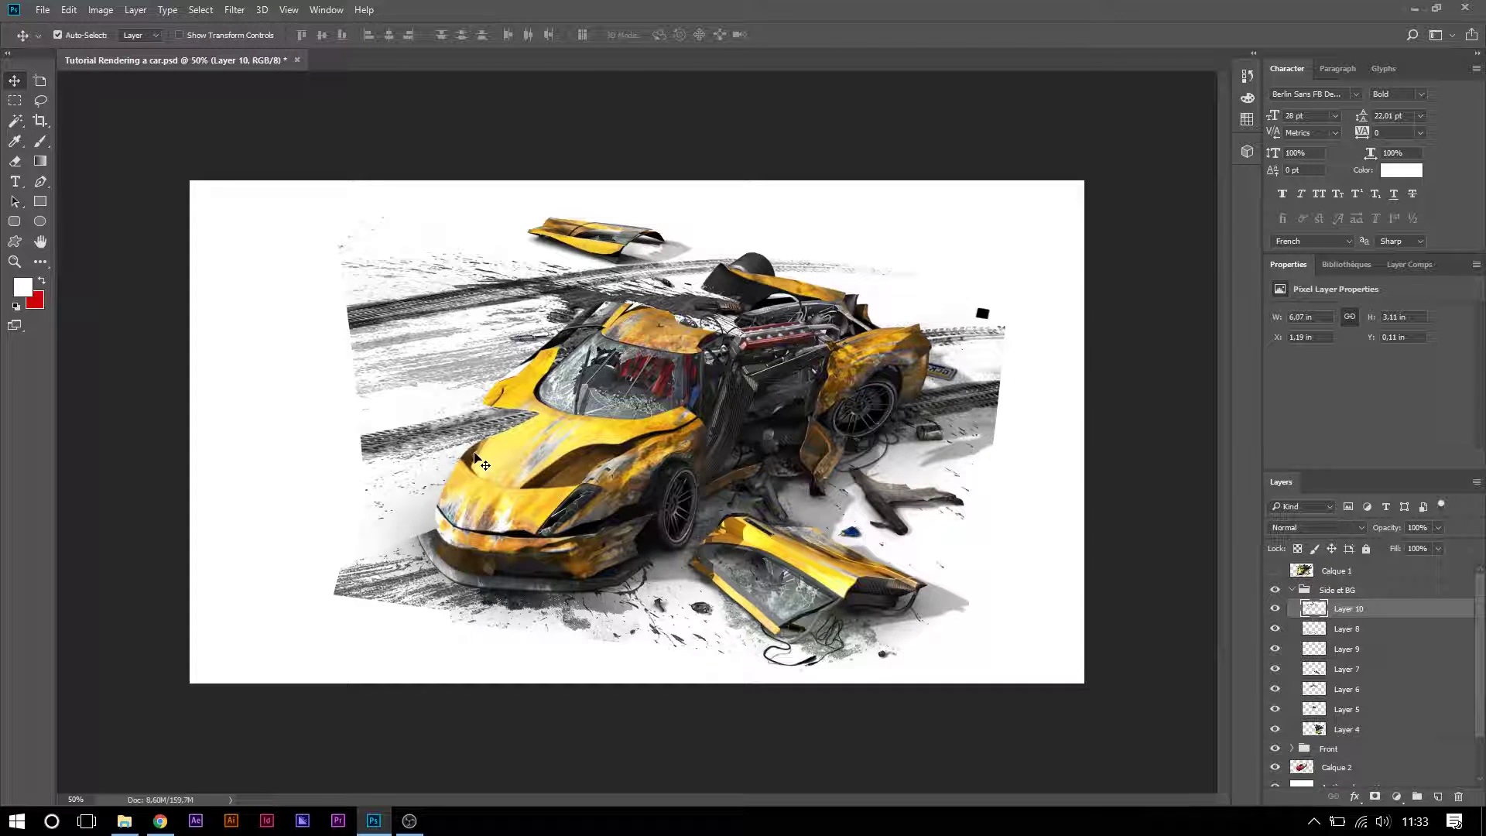
# - Select the car body layer Calque 4 and hide Layer 10 to expose the car's outline
pyautogui.click(464, 488)
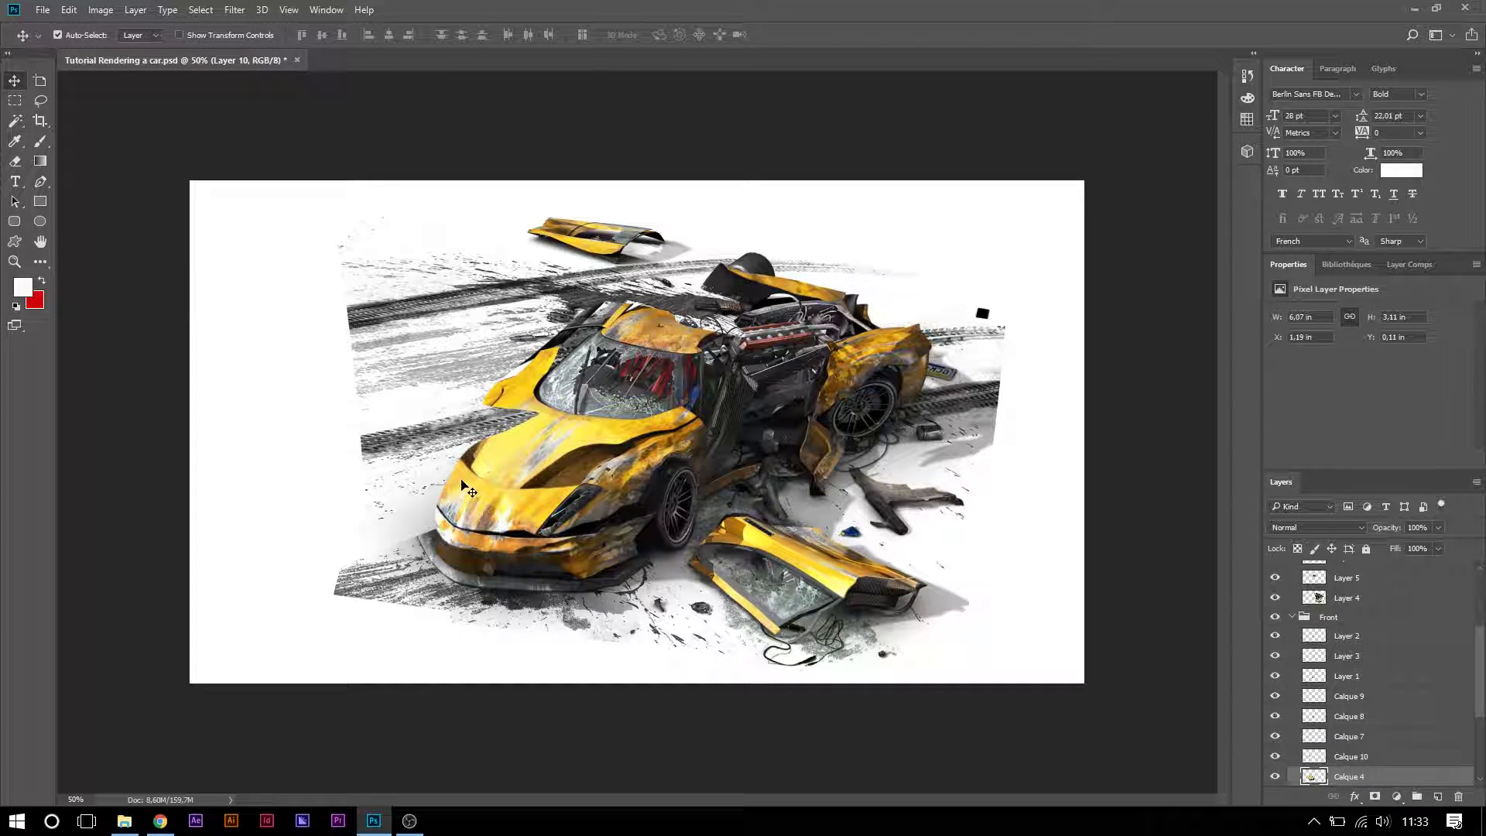
pyautogui.scroll(2, 1319, 632)
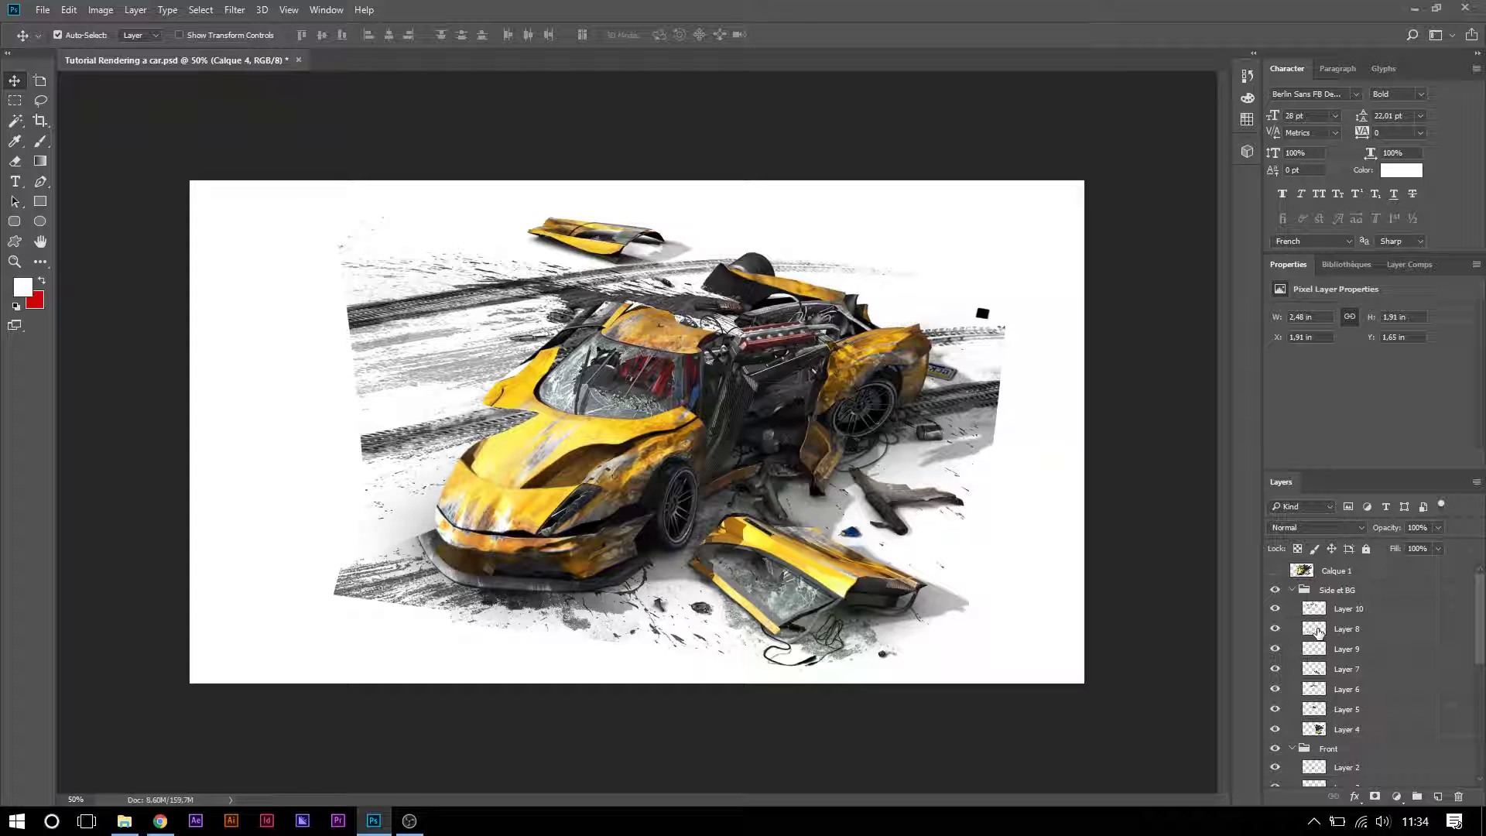
pyautogui.click(1276, 611)
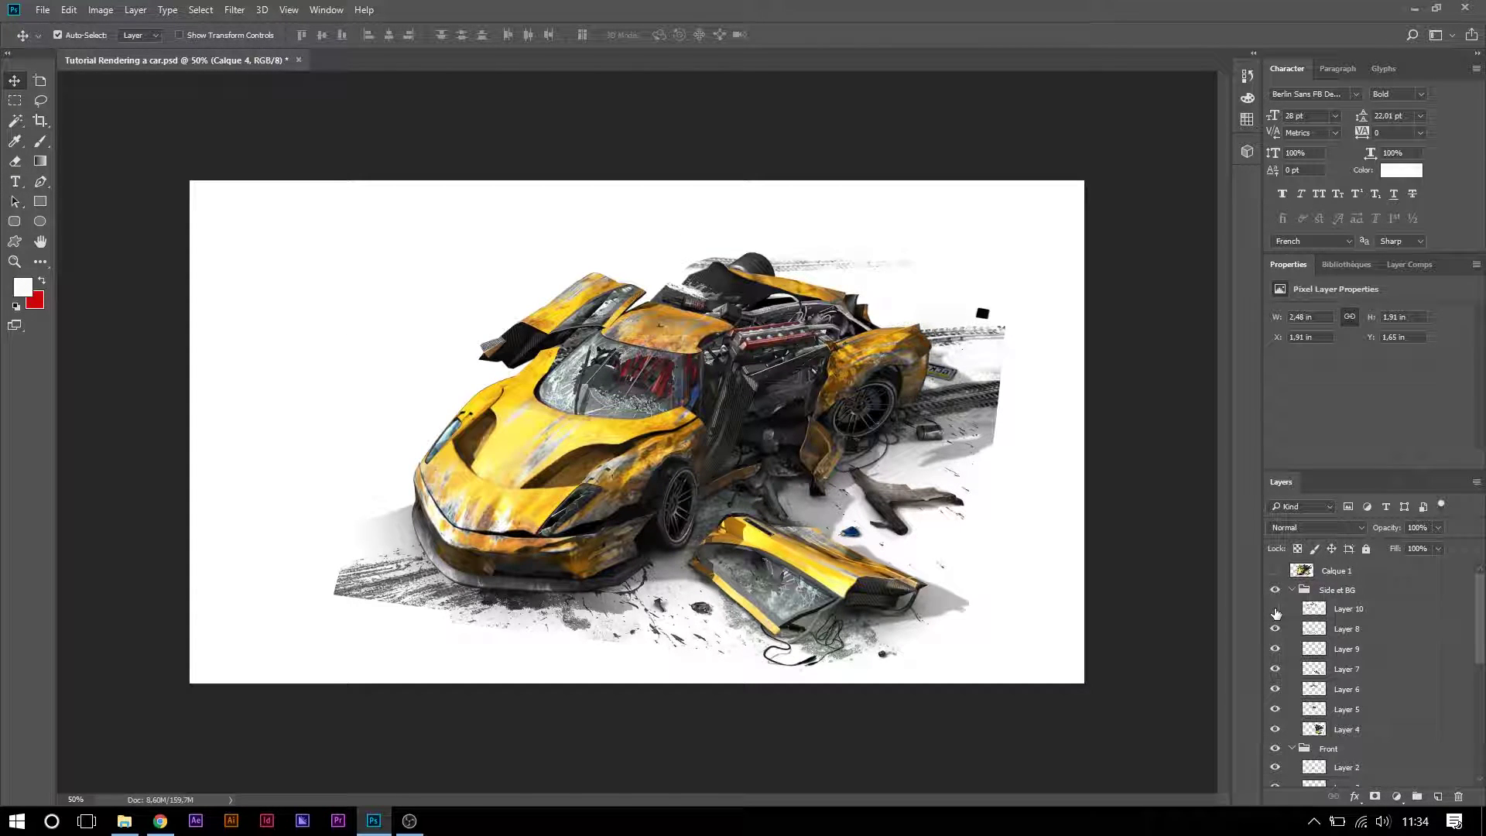
# - Start a pen path at the front bumper's outer edge and trace it up to the beginning of the fender
pyautogui.click(14, 262)
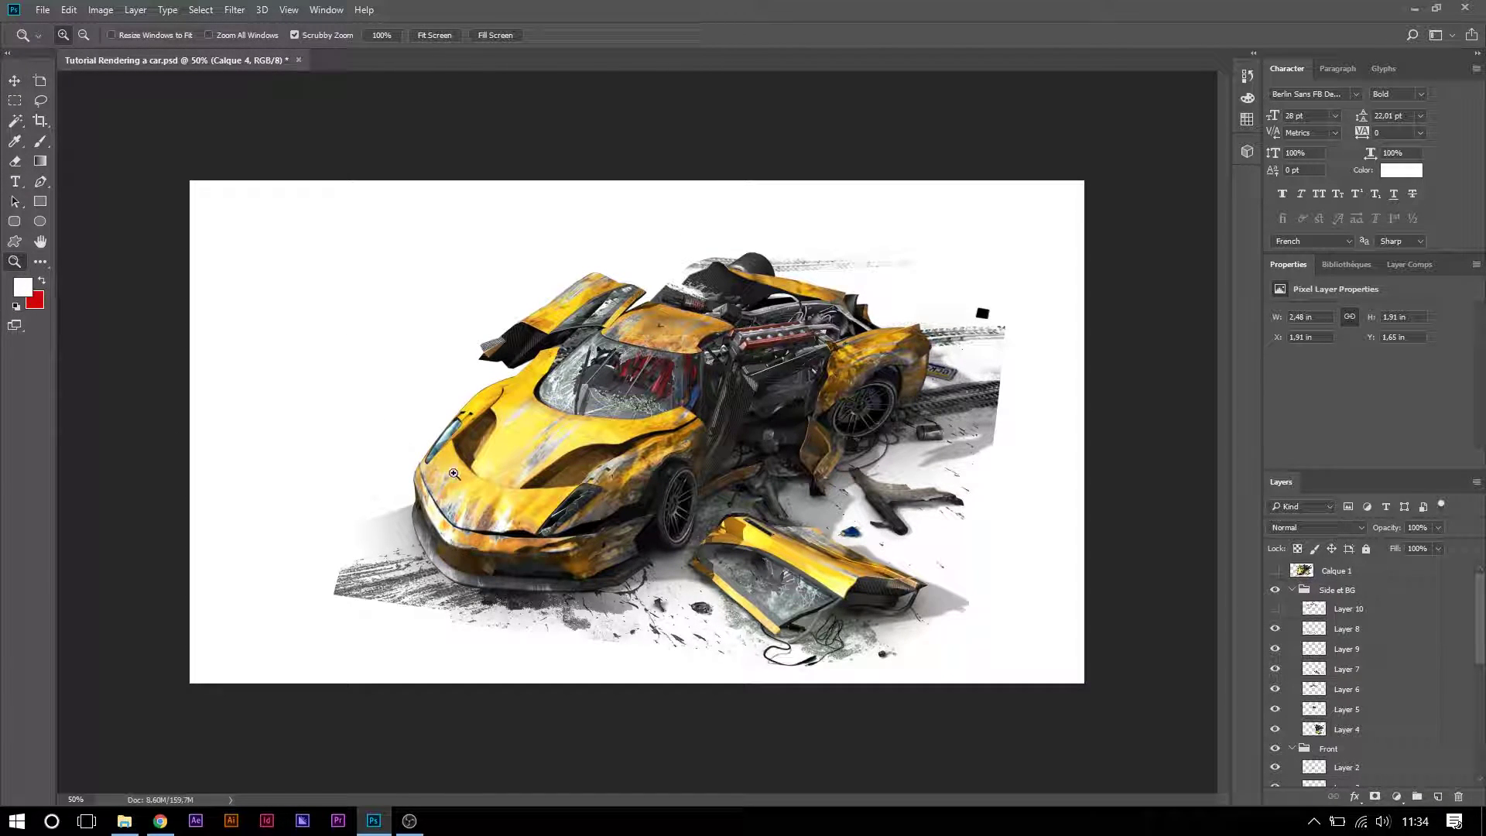
pyautogui.click(444, 473)
pyautogui.click(444, 474)
pyautogui.click(444, 474)
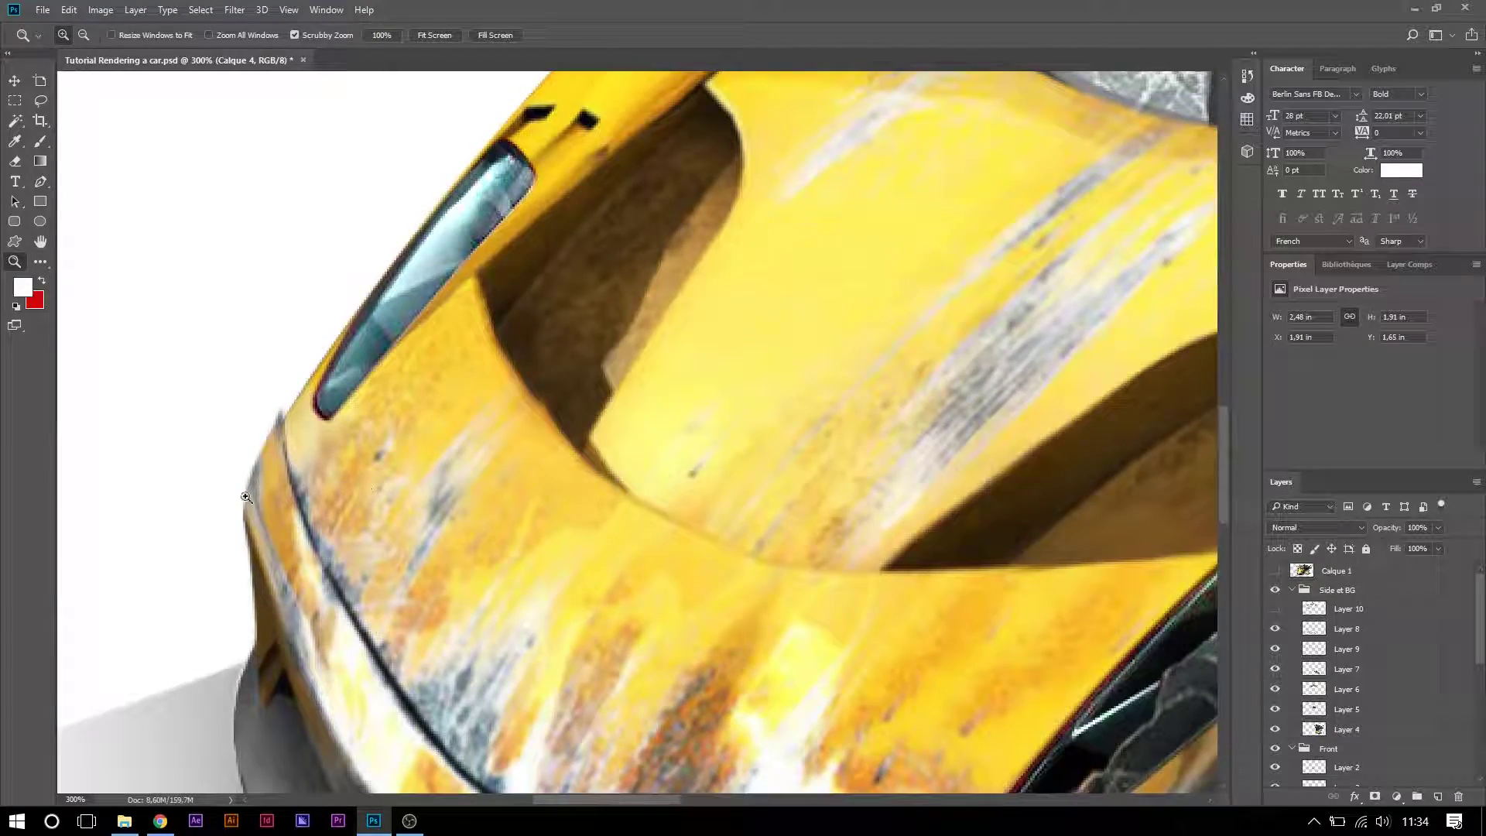
pyautogui.click(40, 181)
pyautogui.moveTo(236, 727); pyautogui.dragTo(233, 674)
pyautogui.scroll(1, 238, 695)
pyautogui.click(241, 701)
pyautogui.click(255, 666)
pyautogui.click(248, 561)
pyautogui.click(245, 539)
pyautogui.moveTo(261, 473); pyautogui.dragTo(287, 438)
# - Continue the path along the fender's outer edge past the headlight up to the detached panel
pyautogui.scroll(5, 280, 557)
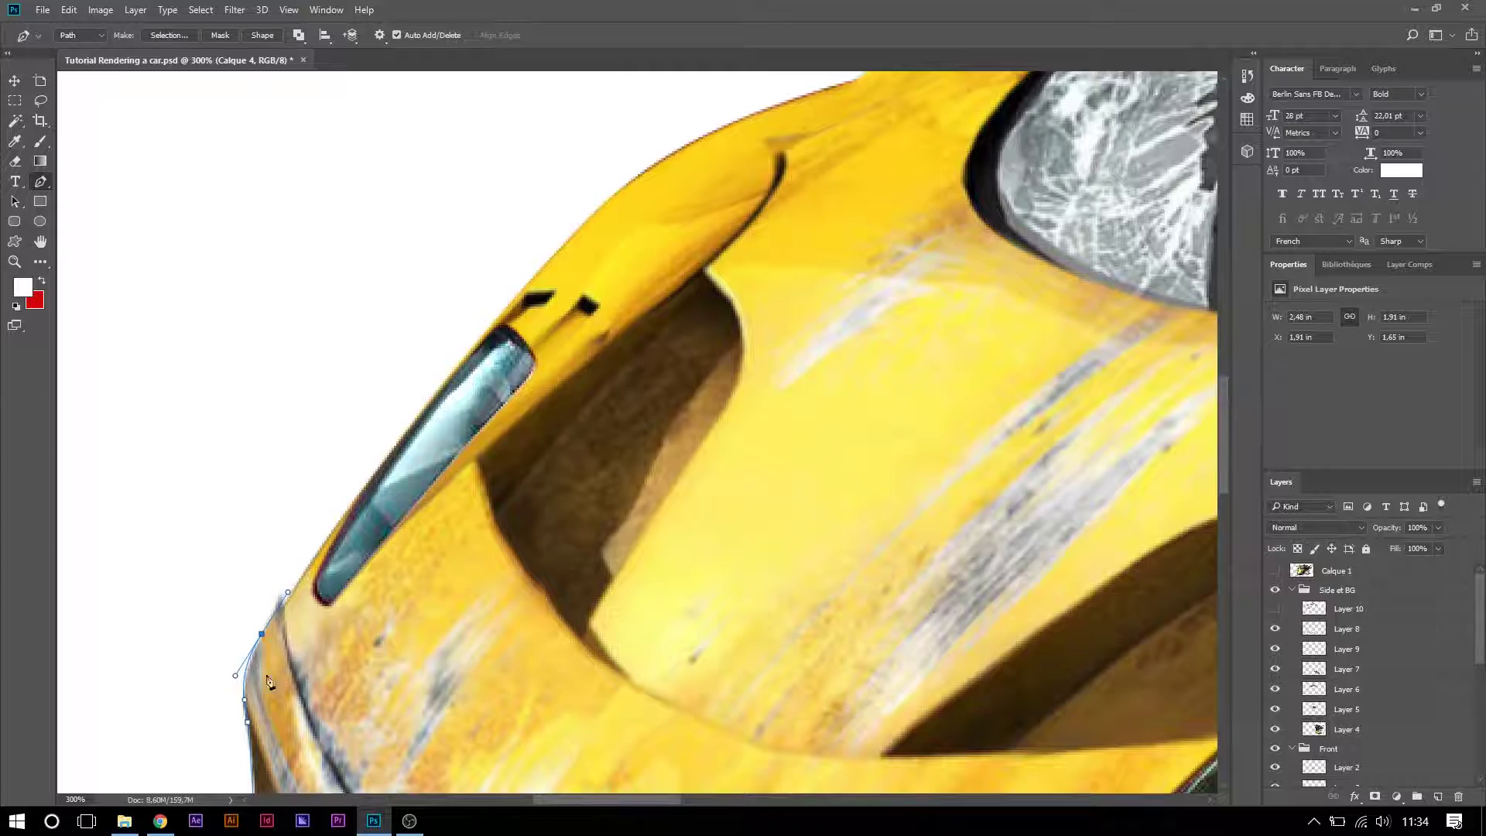
pyautogui.keyDown('ctrl'); pyautogui.click(265, 636); pyautogui.keyUp('ctrl')
pyautogui.moveTo(457, 367); pyautogui.dragTo(541, 262)
pyautogui.moveTo(637, 417); pyautogui.dragTo(385, 612)
pyautogui.moveTo(421, 349); pyautogui.dragTo(466, 322)
pyautogui.moveTo(554, 295); pyautogui.dragTo(376, 462)
pyautogui.click(398, 450)
pyautogui.click(462, 393)
pyautogui.click(511, 343)
# - Trace the detached panel's lower edge, its carbon tip and the start of its upper edge
pyautogui.click(388, 404)
pyautogui.click(353, 402)
pyautogui.click(318, 358)
pyautogui.click(288, 367)
pyautogui.click(177, 353)
pyautogui.moveTo(179, 358); pyautogui.dragTo(227, 573)
pyautogui.click(257, 526)
pyautogui.click(234, 483)
pyautogui.click(340, 439)
pyautogui.moveTo(564, 511); pyautogui.dragTo(485, 674)
pyautogui.click(371, 514)
pyautogui.click(503, 434)
pyautogui.click(539, 411)
# - Trace the rest of the detached panel's upper edge and its far tip, then continue over the roof to the debris behind
pyautogui.moveTo(594, 371); pyautogui.dragTo(627, 513)
pyautogui.moveTo(641, 438); pyautogui.dragTo(674, 410)
pyautogui.hotkey('ctrl', 'z')
pyautogui.moveTo(769, 349); pyautogui.dragTo(916, 372)
pyautogui.click(953, 398)
pyautogui.click(1018, 403)
pyautogui.moveTo(1123, 452); pyautogui.dragTo(1178, 489)
pyautogui.keyDown('alt'); pyautogui.click(1123, 451); pyautogui.keyUp('alt')
pyautogui.moveTo(1083, 493); pyautogui.dragTo(701, 595)
pyautogui.click(994, 577)
pyautogui.click(753, 572)
pyautogui.moveTo(953, 463); pyautogui.dragTo(966, 453)
pyautogui.click(1004, 408)
# - Continue the path over the upright carbon panel and around the rear tyre
pyautogui.moveTo(1004, 408); pyautogui.dragTo(555, 514)
pyautogui.click(659, 473)
pyautogui.click(698, 434)
pyautogui.click(744, 436)
pyautogui.click(780, 460)
pyautogui.click(902, 379)
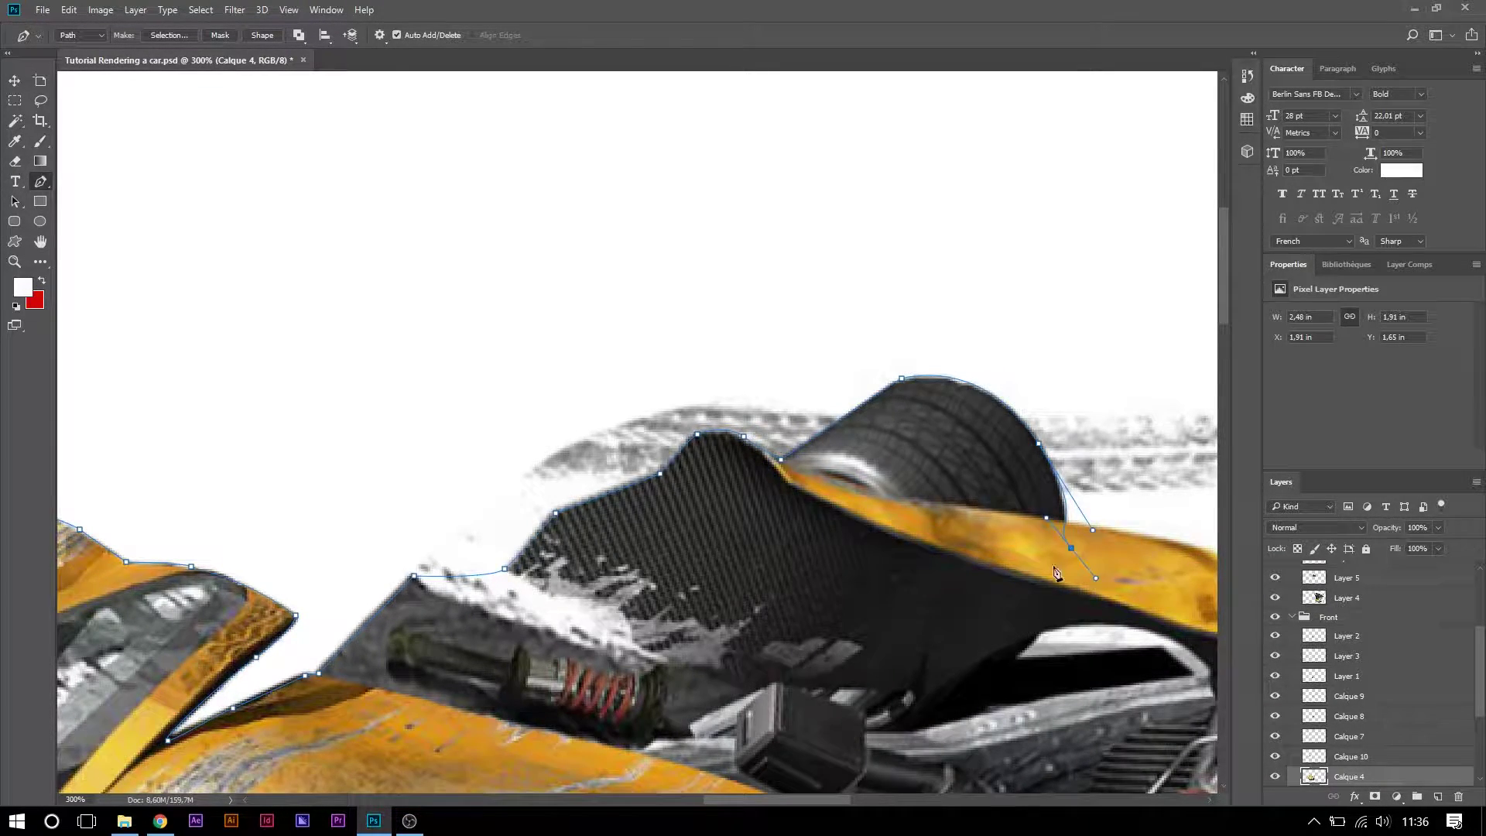
# - Close the outline by running the path back through the car body to the front bumper
pyautogui.hotkey('ctrl', '0')
pyautogui.moveTo(717, 438); pyautogui.dragTo(701, 441)
pyautogui.moveTo(605, 466); pyautogui.dragTo(580, 486)
pyautogui.moveTo(543, 573); pyautogui.dragTo(515, 579)
pyautogui.moveTo(455, 579); pyautogui.dragTo(428, 573)
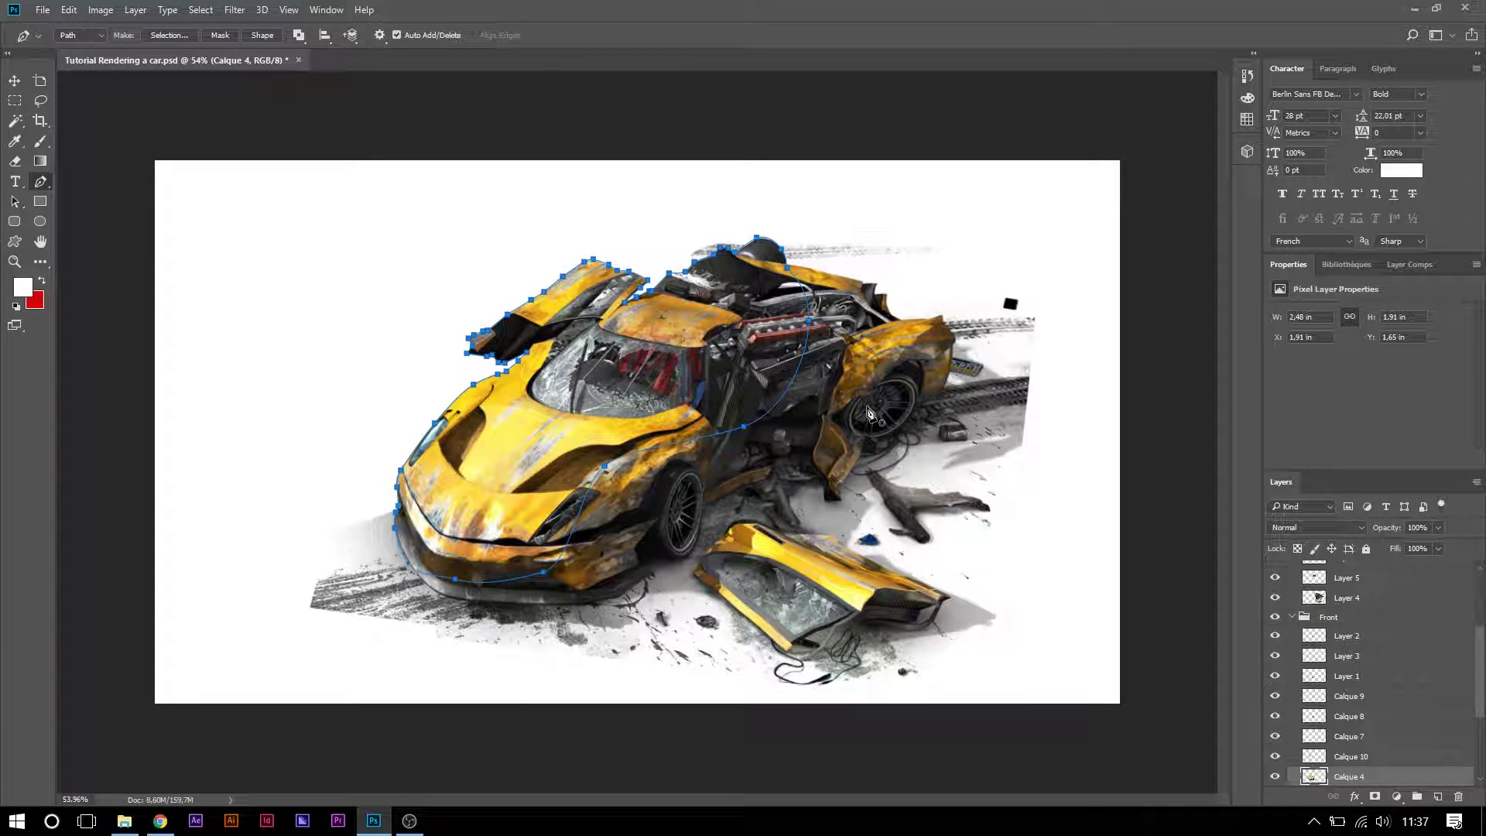
# - Convert the car outline path into a new anti-aliased selection with a 0,3 px feather radius
pyautogui.rightClick(735, 327)
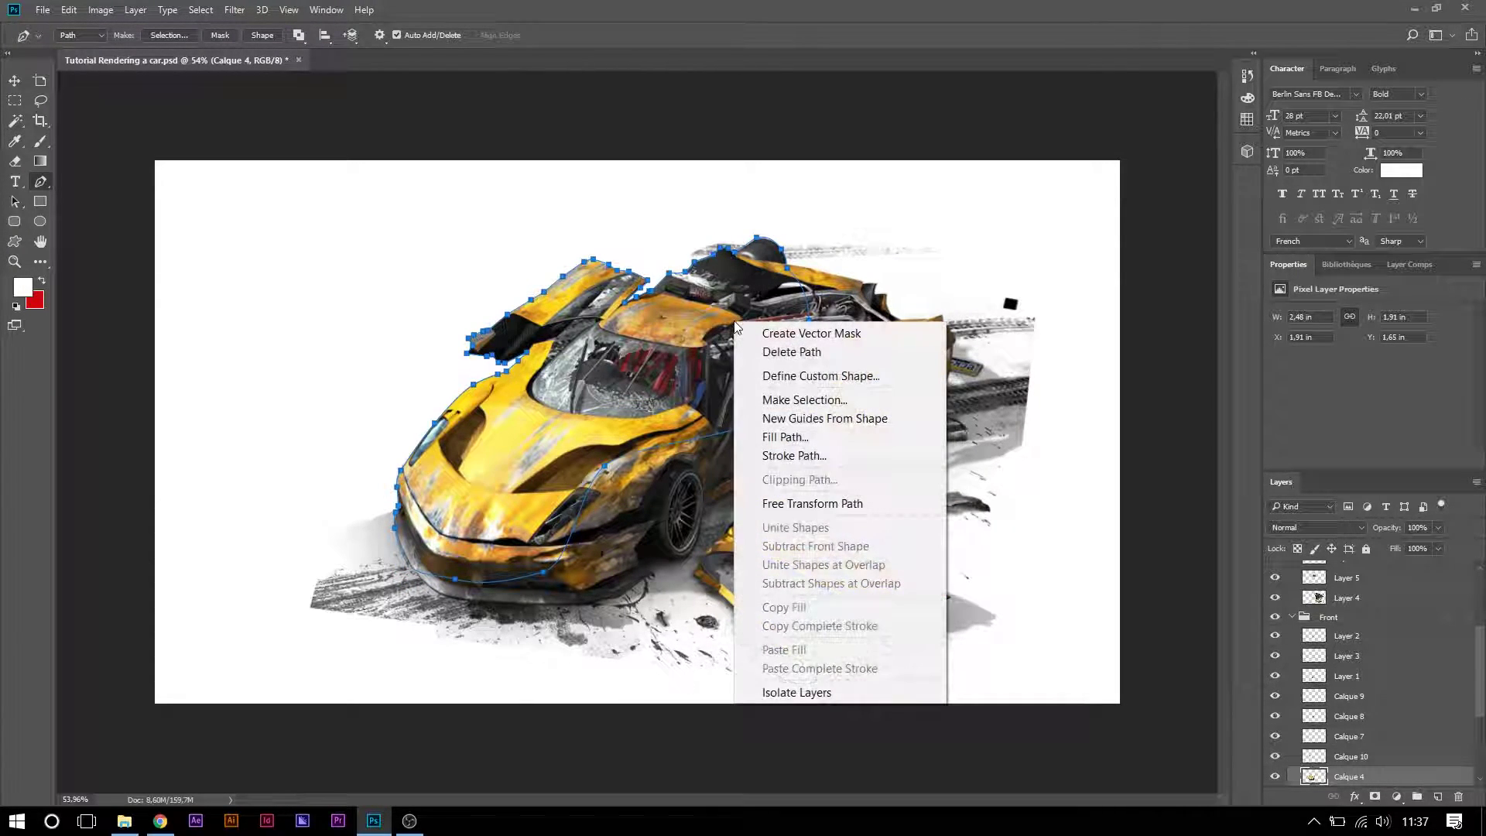
pyautogui.click(801, 399)
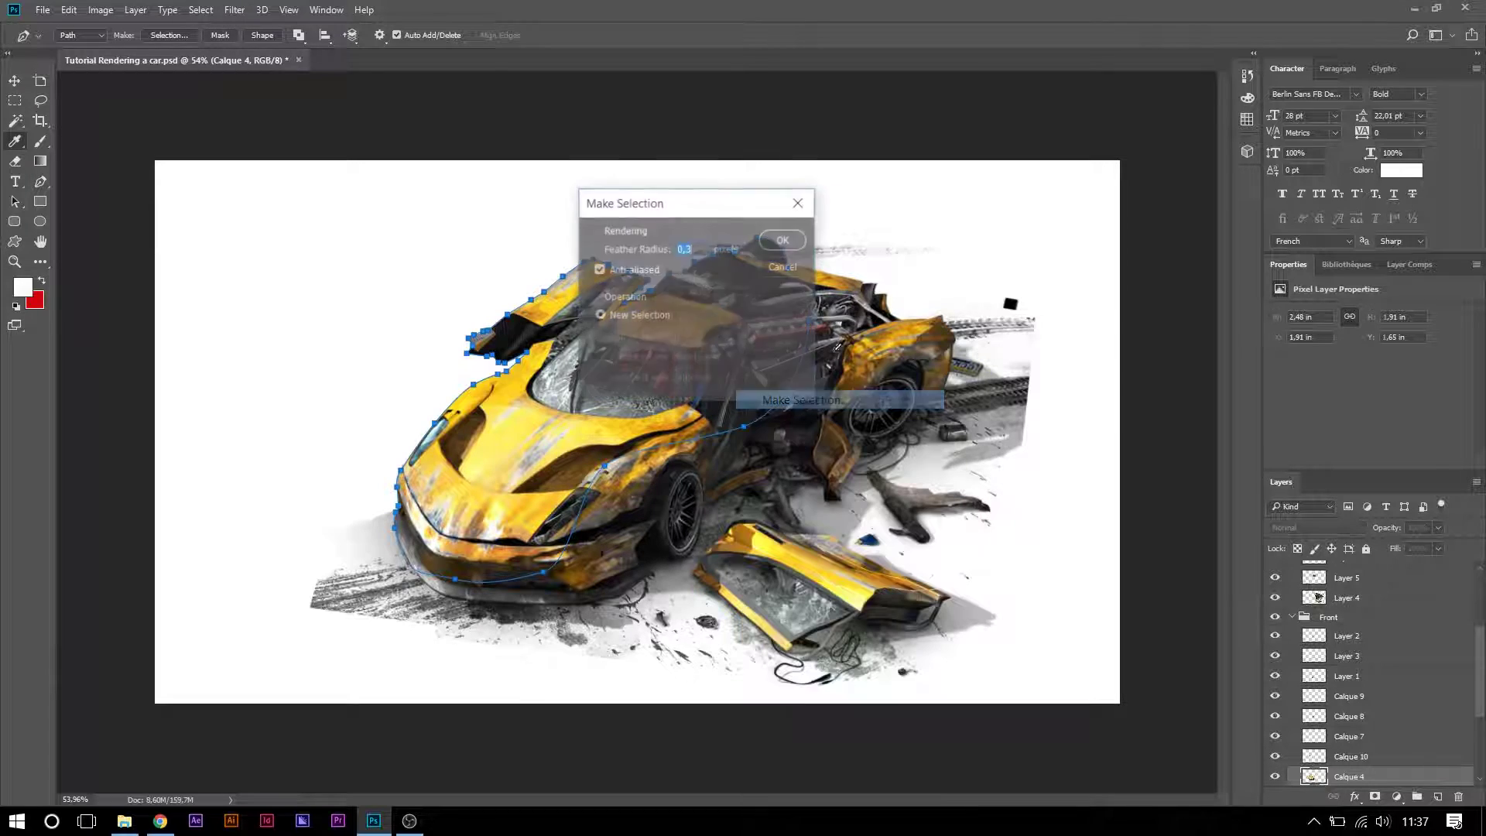
pyautogui.click(783, 240)
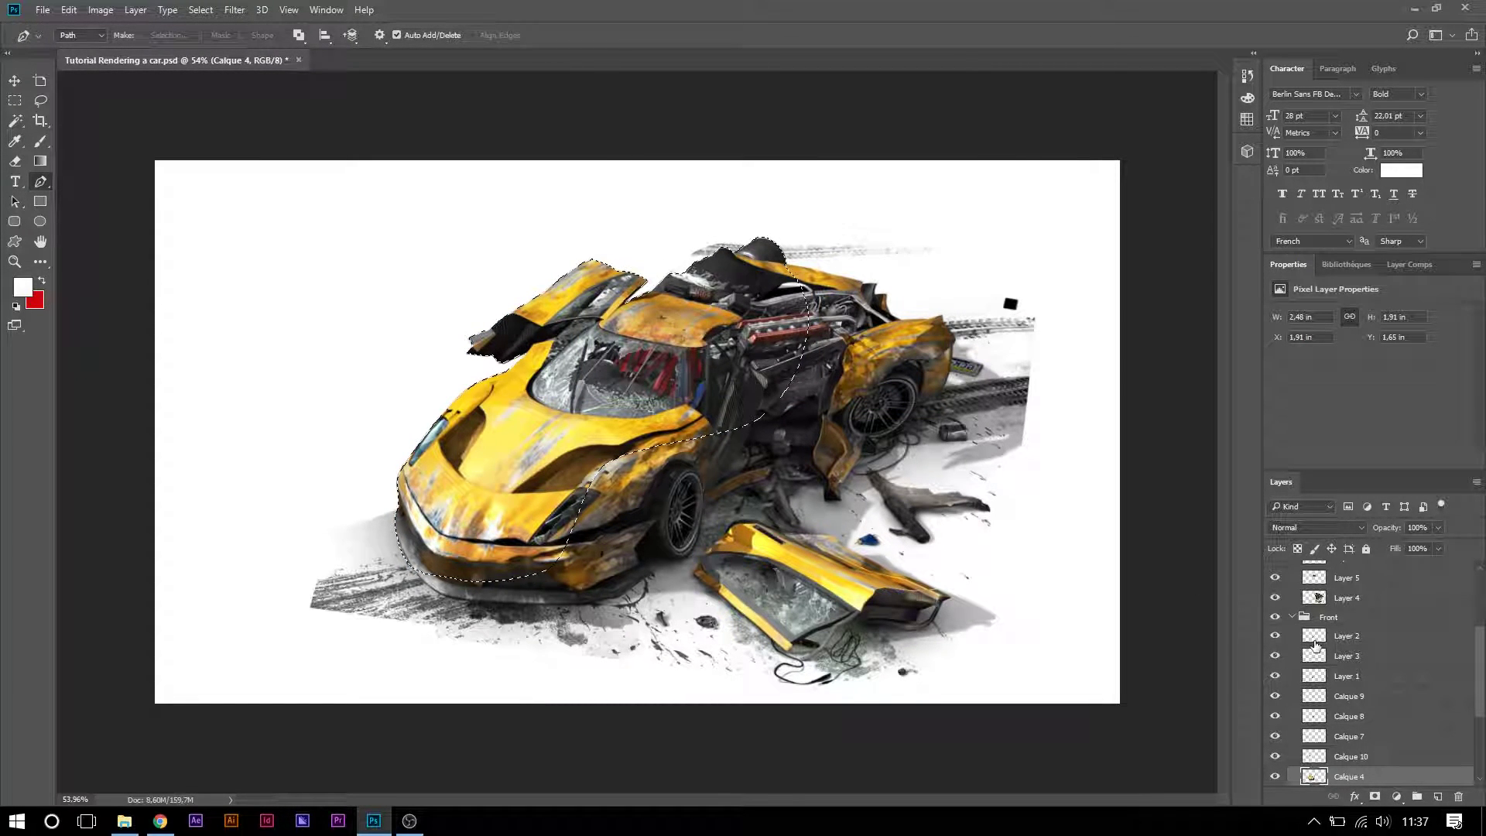
# - Show Layer 10 again and delete the selected area covering the car from it
pyautogui.scroll(3, 1294, 622)
pyautogui.click(1275, 609)
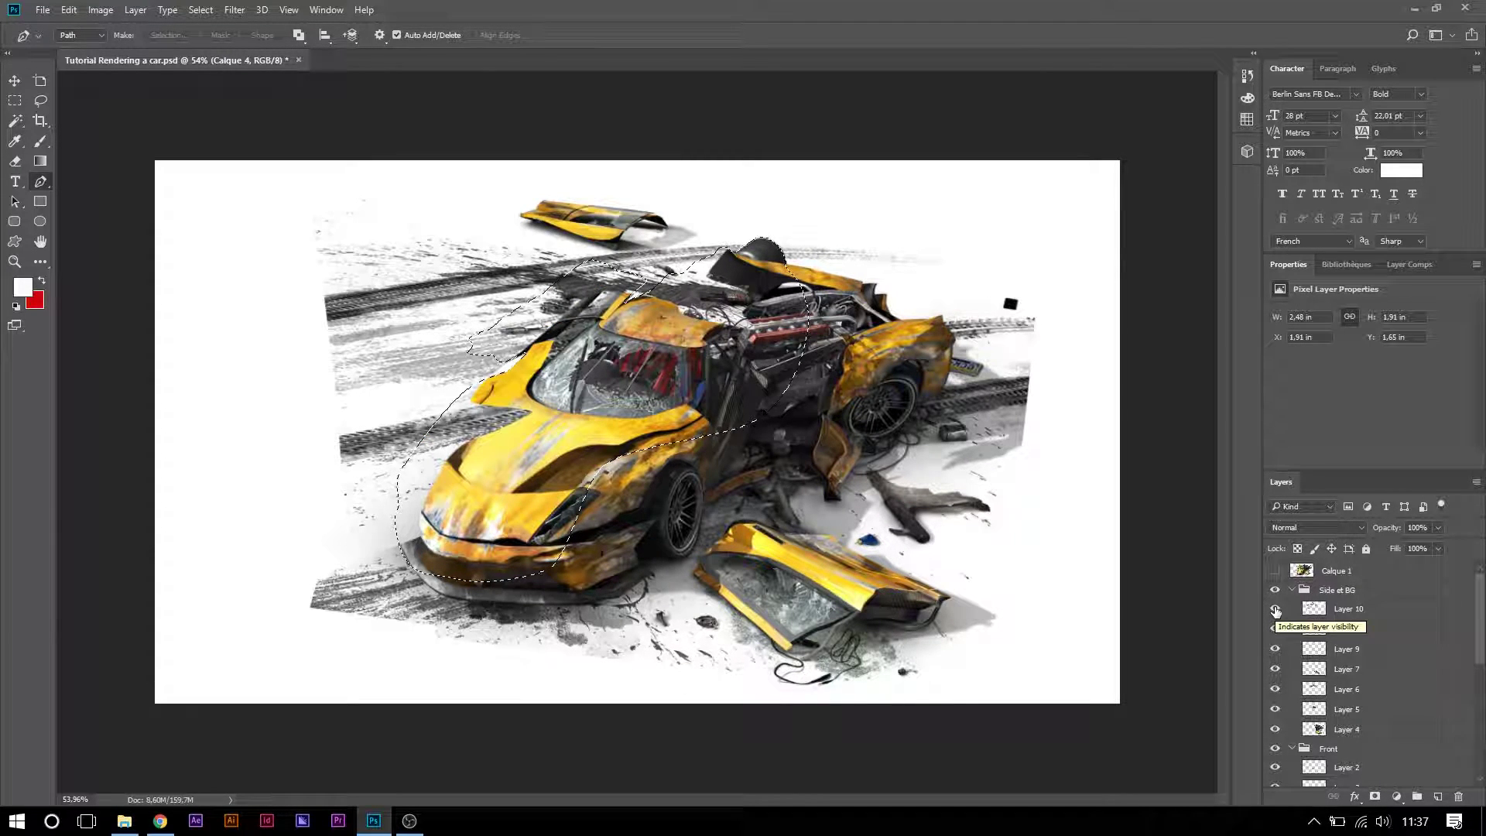
pyautogui.click(1347, 609)
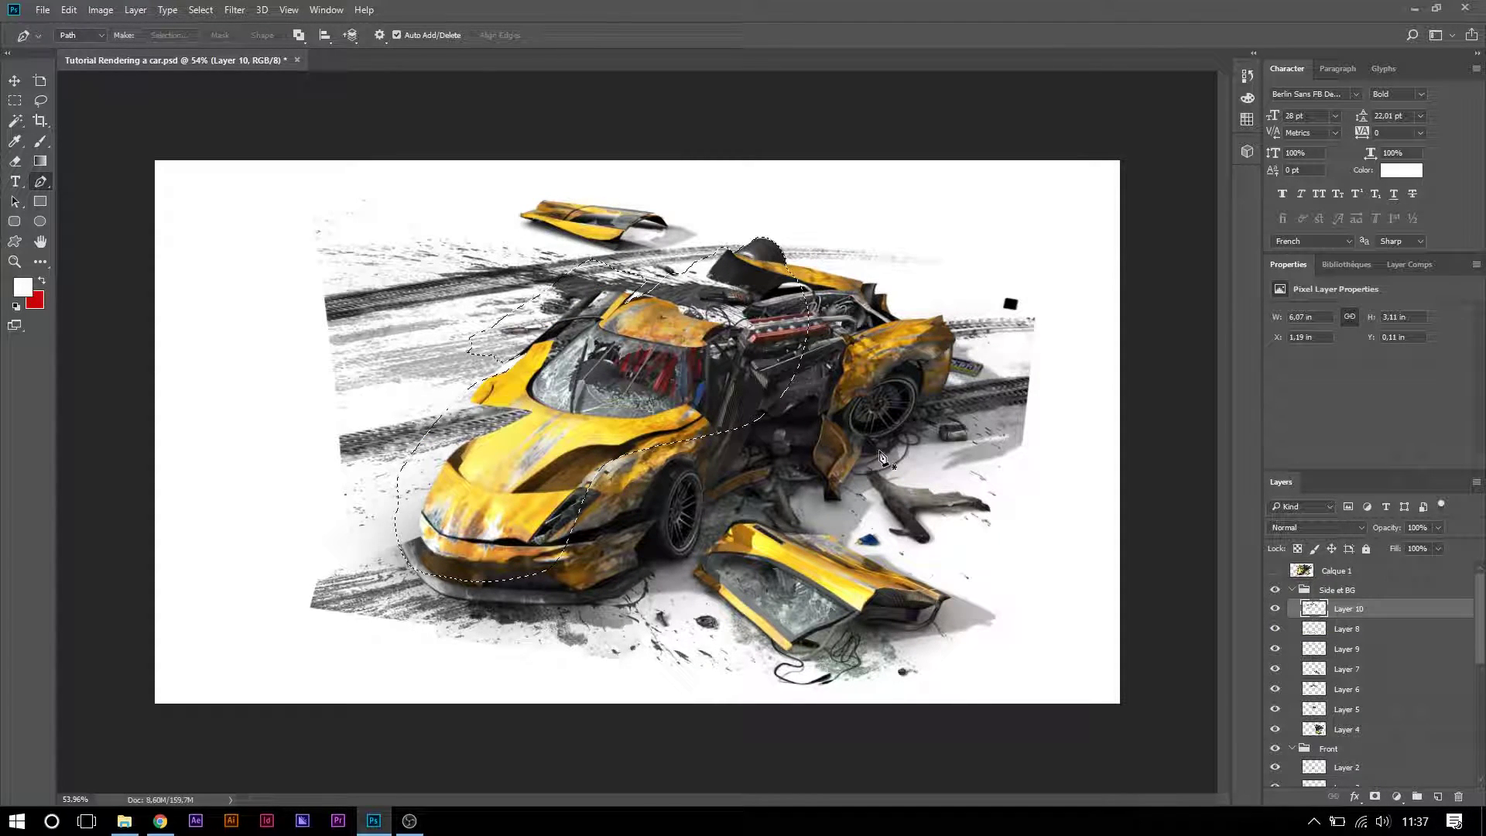
pyautogui.press('Delete')
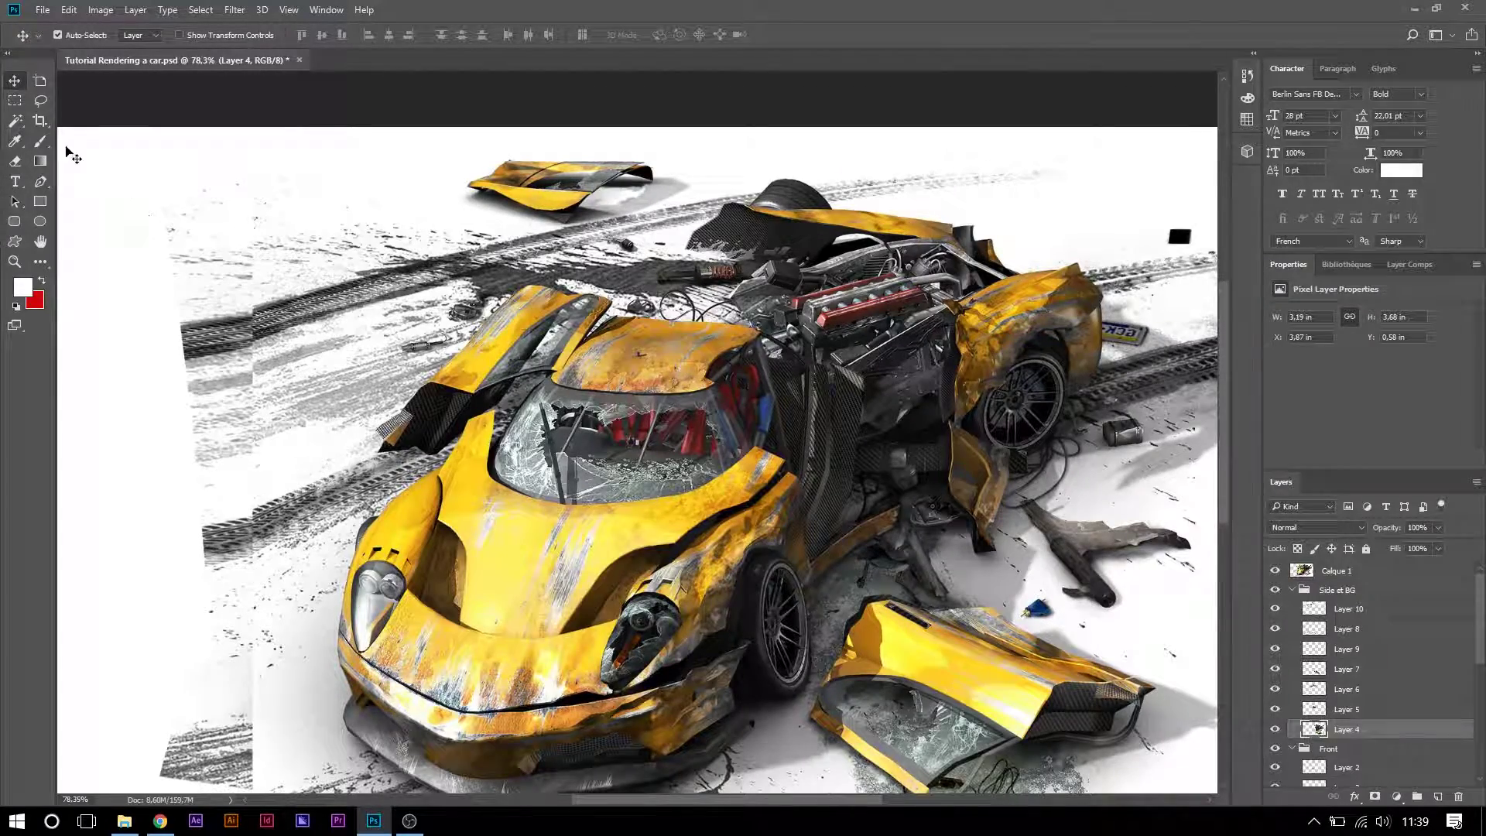
# - Copy a rectangular area around the debris behind the roof from Calque 1 to a new layer in the Side et BG group
pyautogui.click(14, 99)
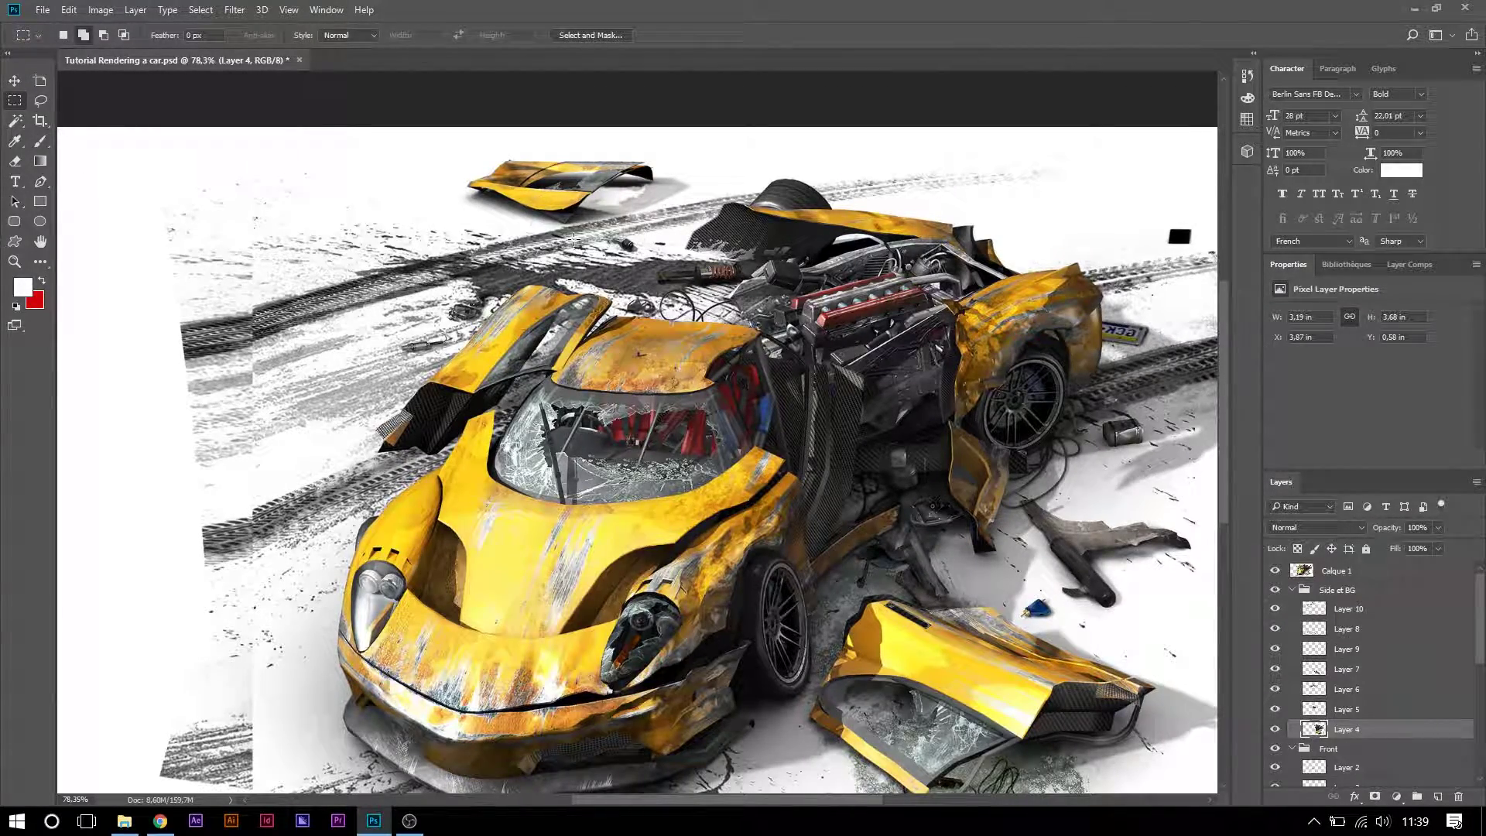
pyautogui.moveTo(718, 303); pyautogui.dragTo(827, 322)
pyautogui.click(1397, 575)
pyautogui.rightClick(796, 277)
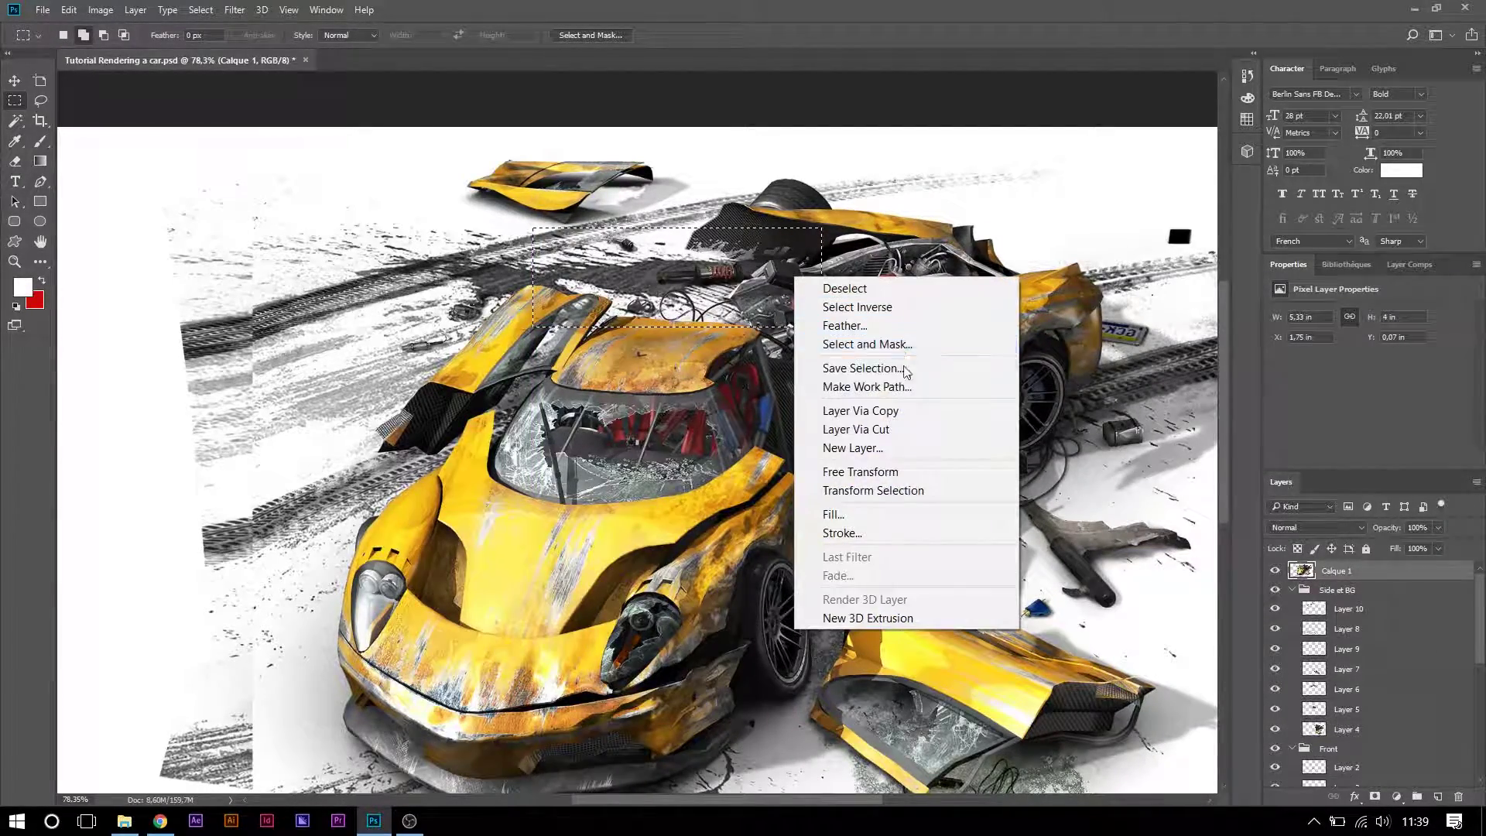
pyautogui.click(902, 410)
pyautogui.moveTo(1366, 573); pyautogui.dragTo(1324, 615)
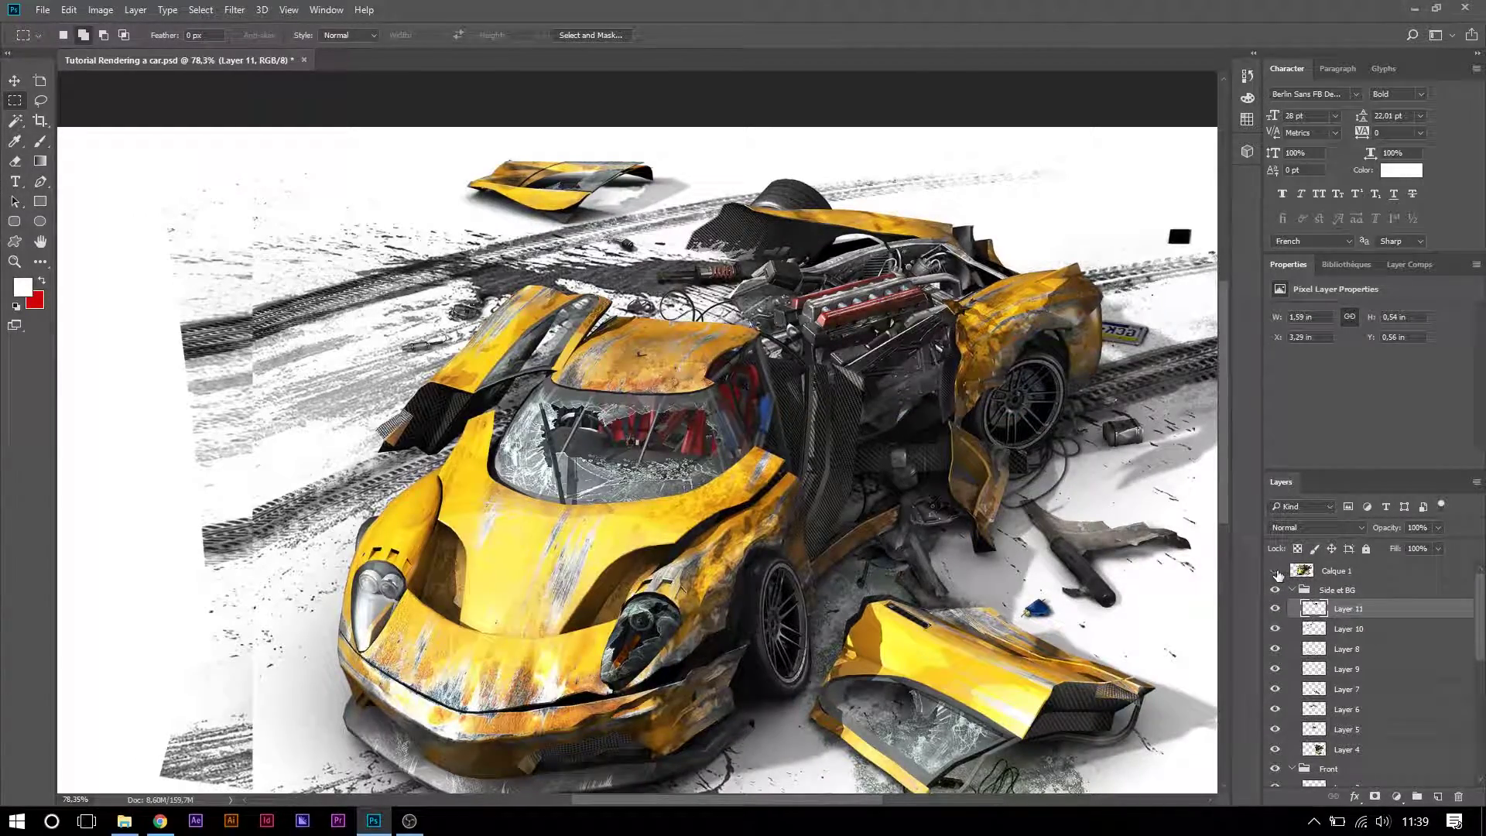
# - Hide Calque 1, and transform and warp Layer 11 so the debris patch fits the ground behind the roof
pyautogui.click(1276, 572)
pyautogui.scroll(6, 672, 232)
pyautogui.hotkey('ctrl', 't')
pyautogui.moveTo(806, 315); pyautogui.dragTo(890, 292)
pyautogui.moveTo(1036, 232); pyautogui.dragTo(1039, 277)
pyautogui.moveTo(802, 283); pyautogui.dragTo(784, 348)
pyautogui.press('Return')
pyautogui.rightClick(830, 358)
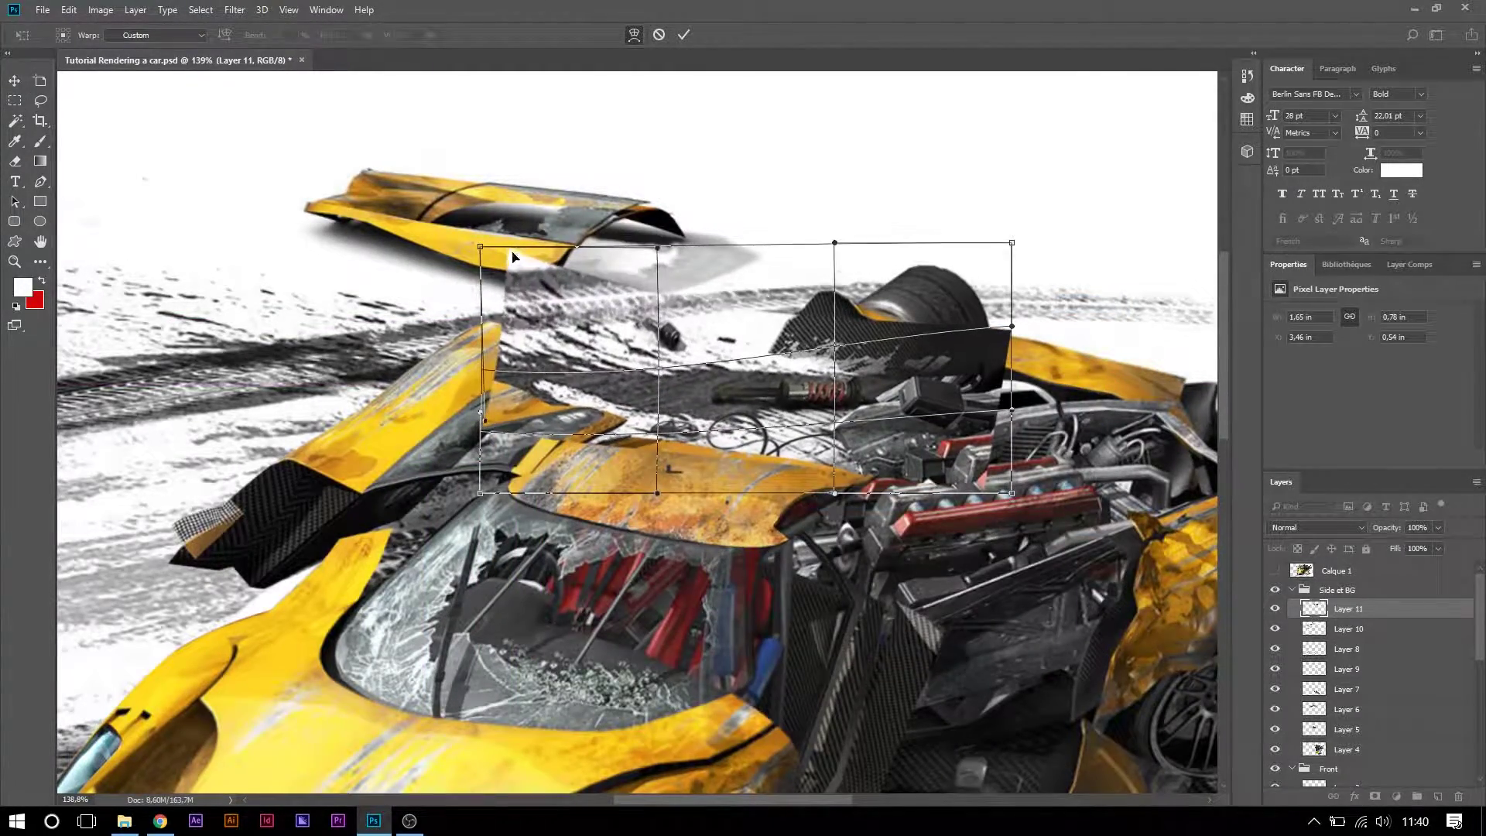
pyautogui.moveTo(967, 464); pyautogui.dragTo(703, 327)
pyautogui.press('Return')
# - Lower Layer 11's fill to 16% and trace a path along the detached door, the roof edge and the black engine box
pyautogui.click(1438, 548)
pyautogui.moveTo(1429, 569); pyautogui.dragTo(1378, 559)
pyautogui.press('p')
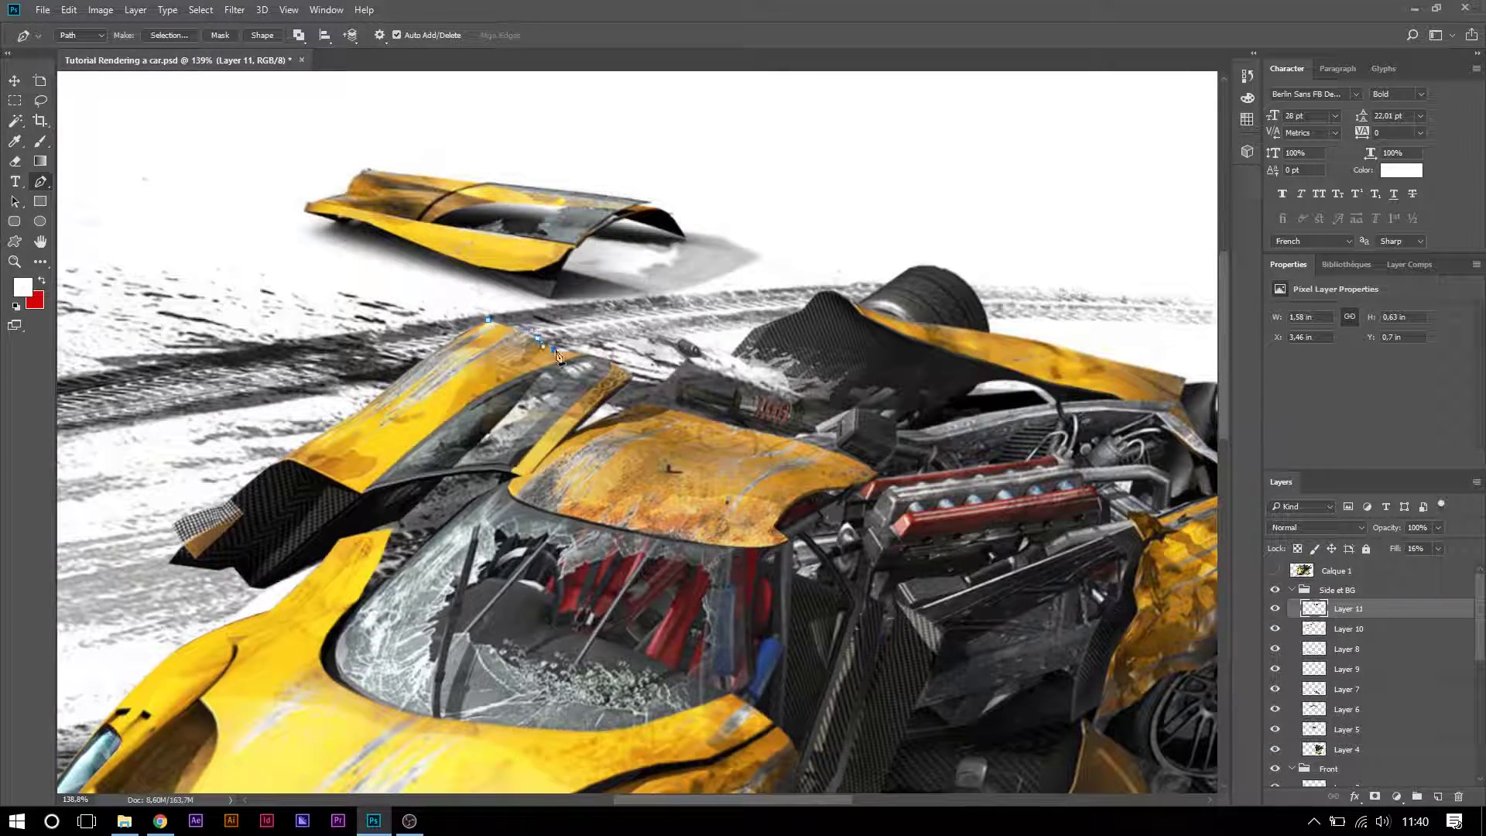
pyautogui.scroll(5, 552, 345)
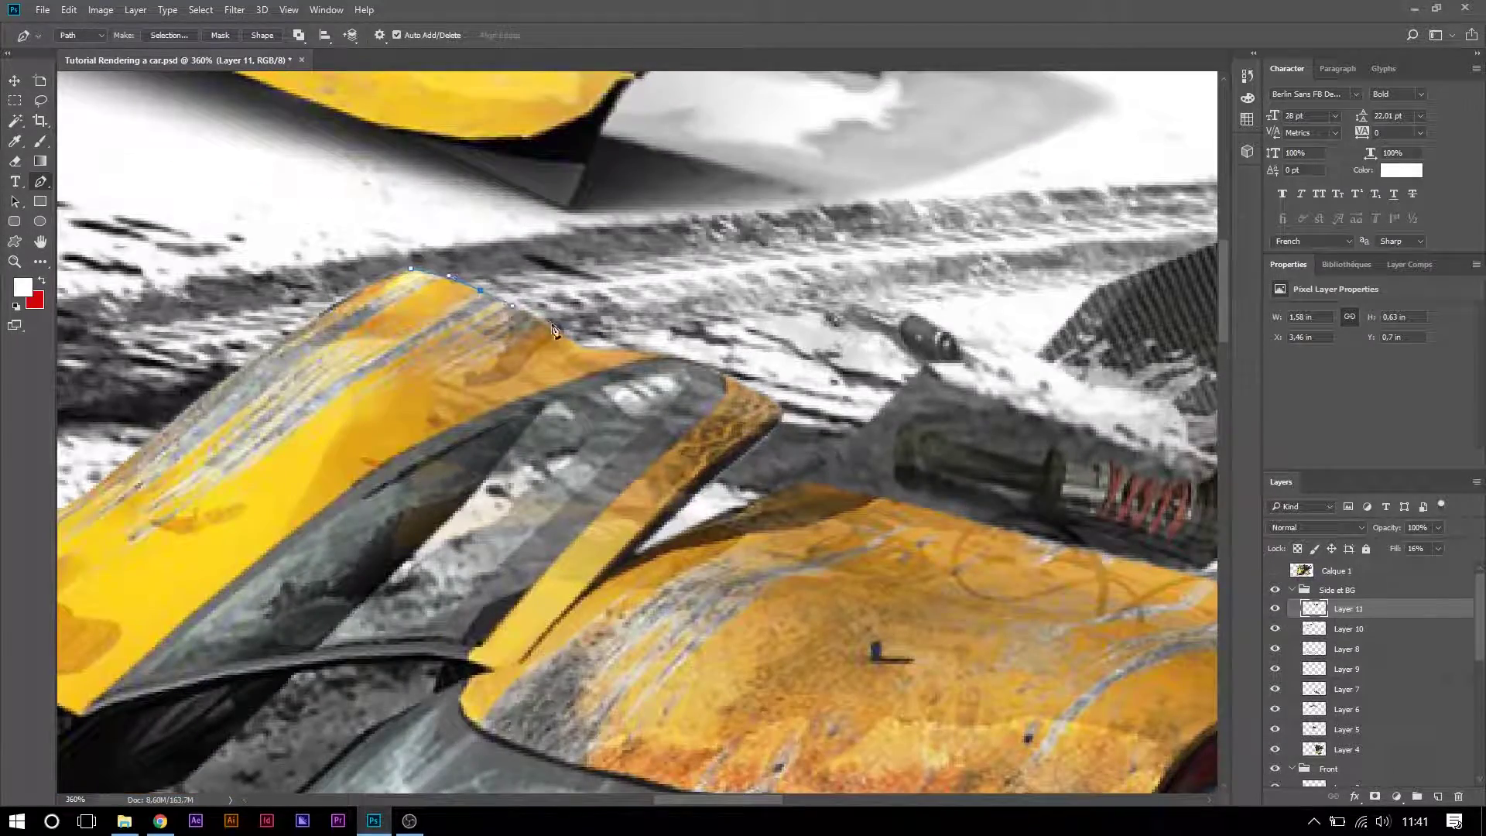
pyautogui.moveTo(802, 560); pyautogui.dragTo(207, 484)
pyautogui.click(714, 534)
pyautogui.click(812, 568)
pyautogui.click(716, 516)
pyautogui.click(716, 452)
pyautogui.click(760, 419)
pyautogui.click(762, 426)
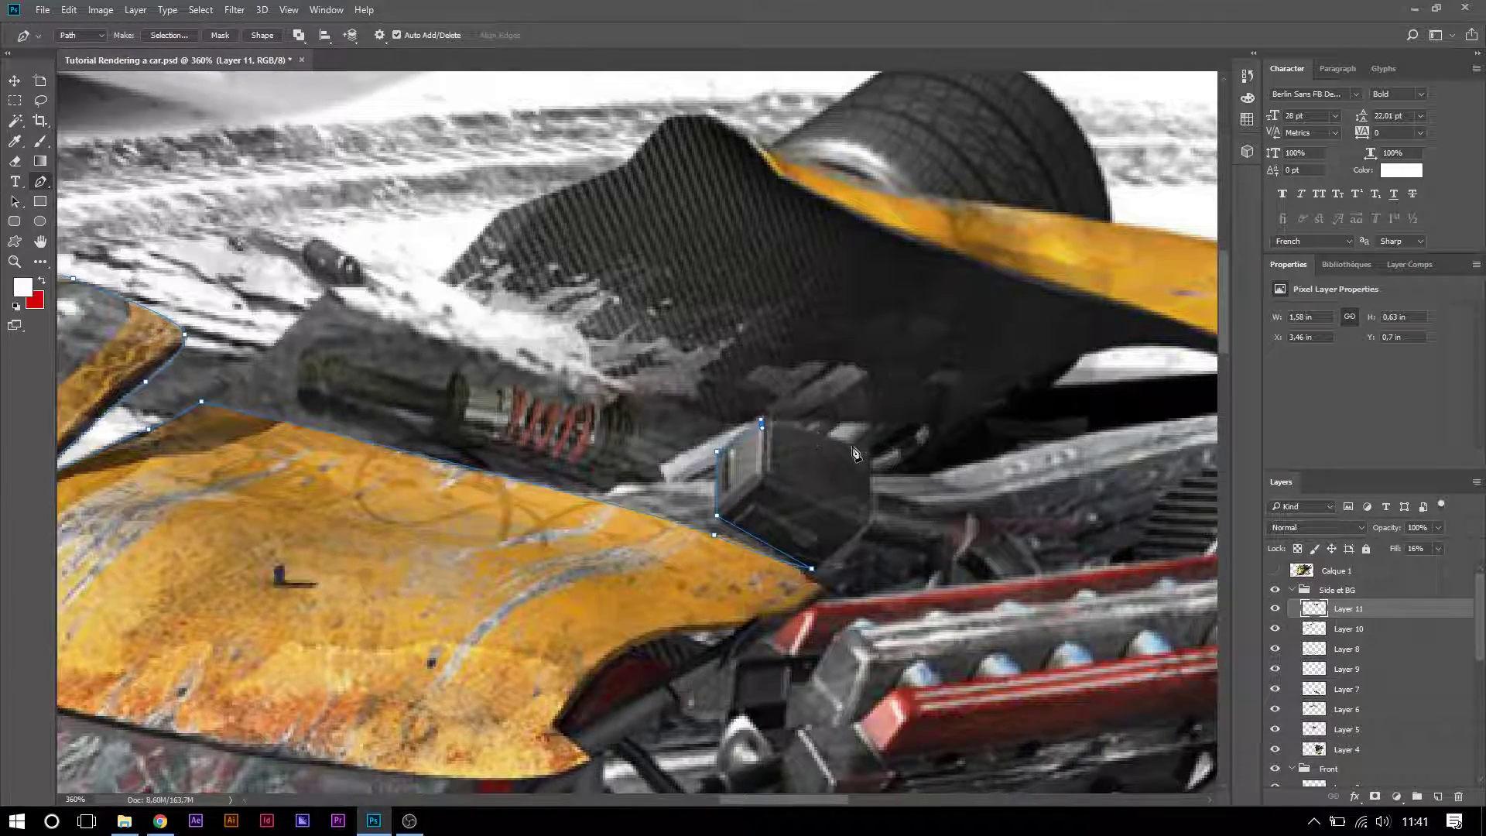
# - Continue the path past the shock absorber's spring and around the edge of the carbon-fibre panel to the rear wheel
pyautogui.scroll(1, 854, 453)
pyautogui.click(743, 470)
pyautogui.click(671, 447)
pyautogui.click(592, 414)
pyautogui.click(566, 367)
pyautogui.click(514, 362)
pyautogui.click(490, 356)
pyautogui.click(438, 328)
pyautogui.click(494, 264)
pyautogui.click(630, 208)
# - Restore Layer 11's fill to 100% and close the path back through the roof and detached door
pyautogui.click(1437, 548)
pyautogui.moveTo(1416, 569); pyautogui.dragTo(1482, 569)
pyautogui.moveTo(1157, 317); pyautogui.dragTo(726, 718)
pyautogui.moveTo(465, 620); pyautogui.dragTo(798, 662)
pyautogui.click(782, 686)
pyautogui.moveTo(261, 661); pyautogui.dragTo(209, 657)
pyautogui.moveTo(108, 533); pyautogui.dragTo(117, 388)
pyautogui.click(145, 288)
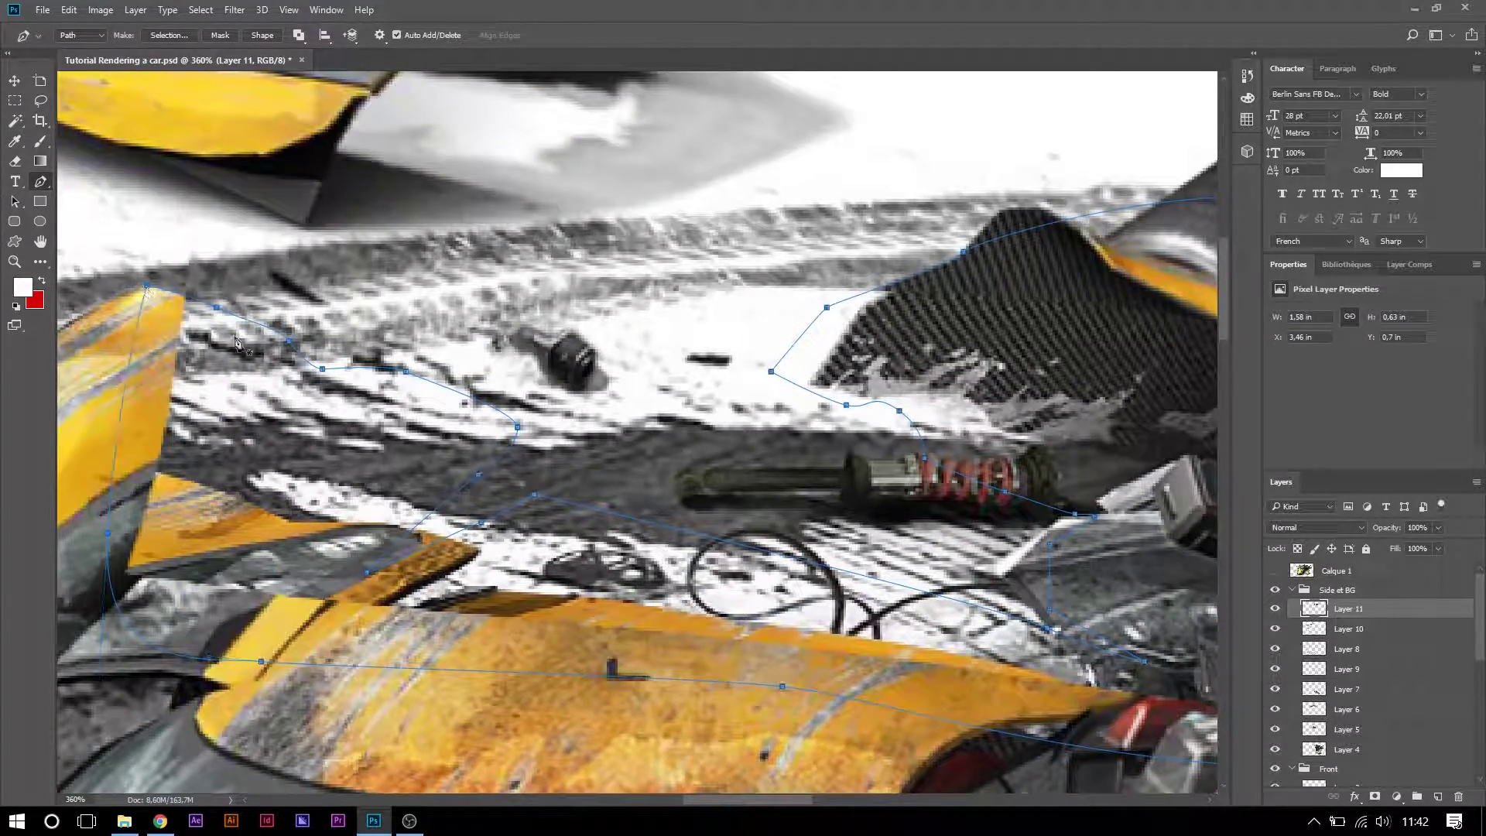
# - Convert the path into a new anti-aliased selection with a 0,3 px feather, delete that area from Layer 11 and deselect
pyautogui.rightClick(318, 372)
pyautogui.click(391, 473)
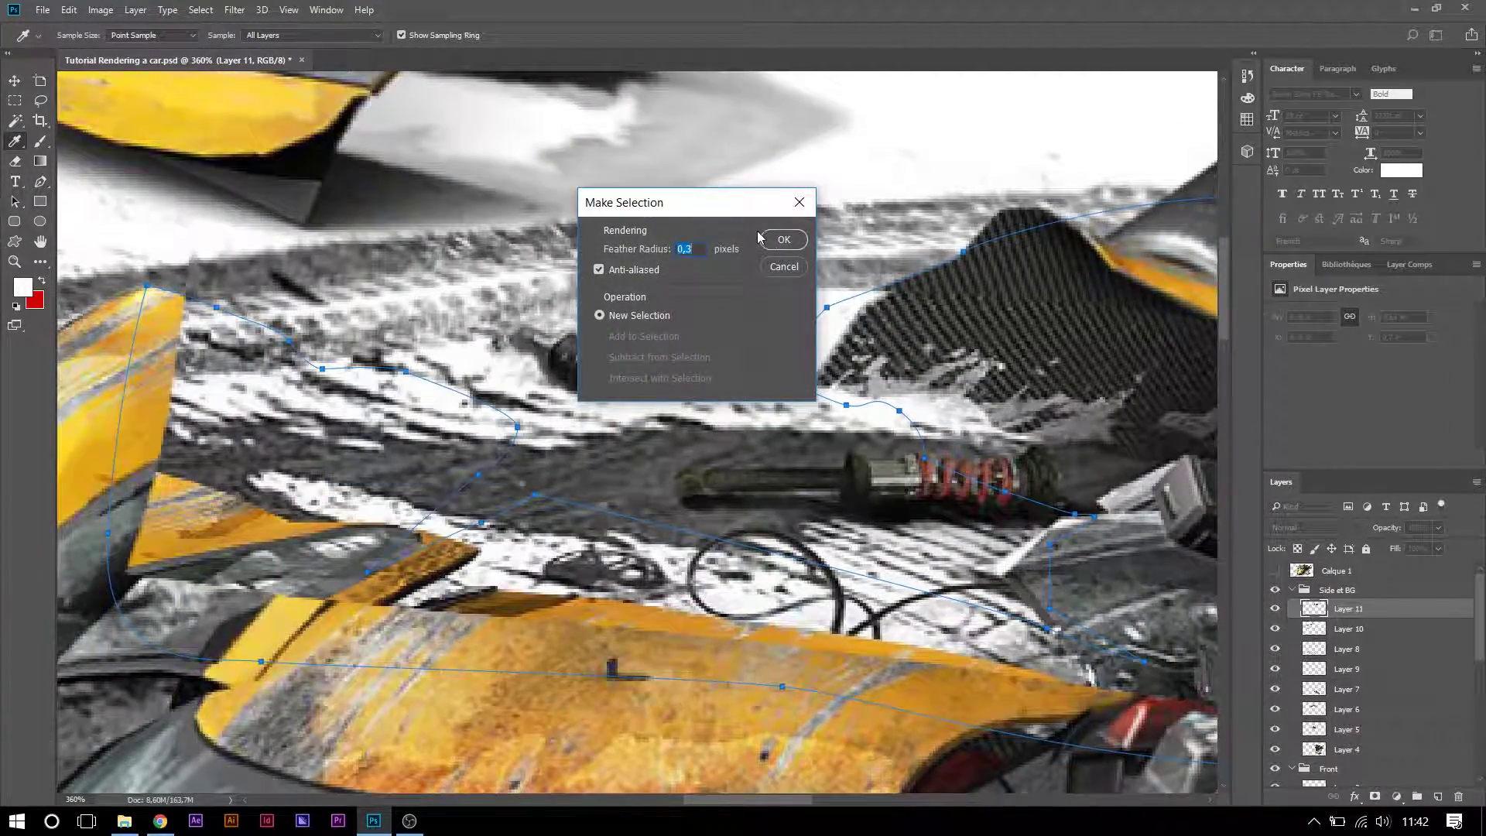
pyautogui.click(783, 239)
pyautogui.press('Delete')
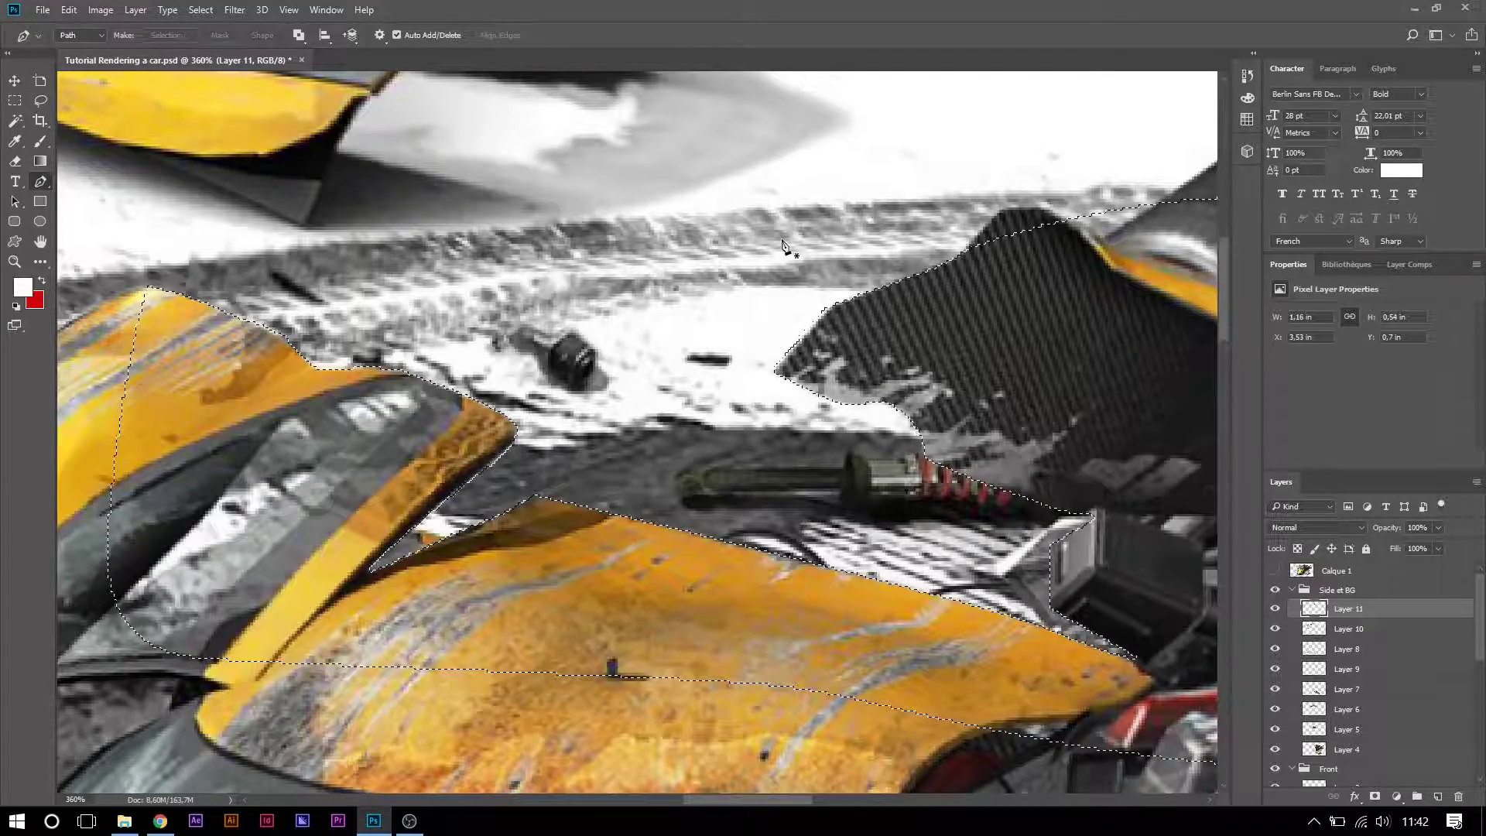
pyautogui.hotkey('ctrl', 'd')
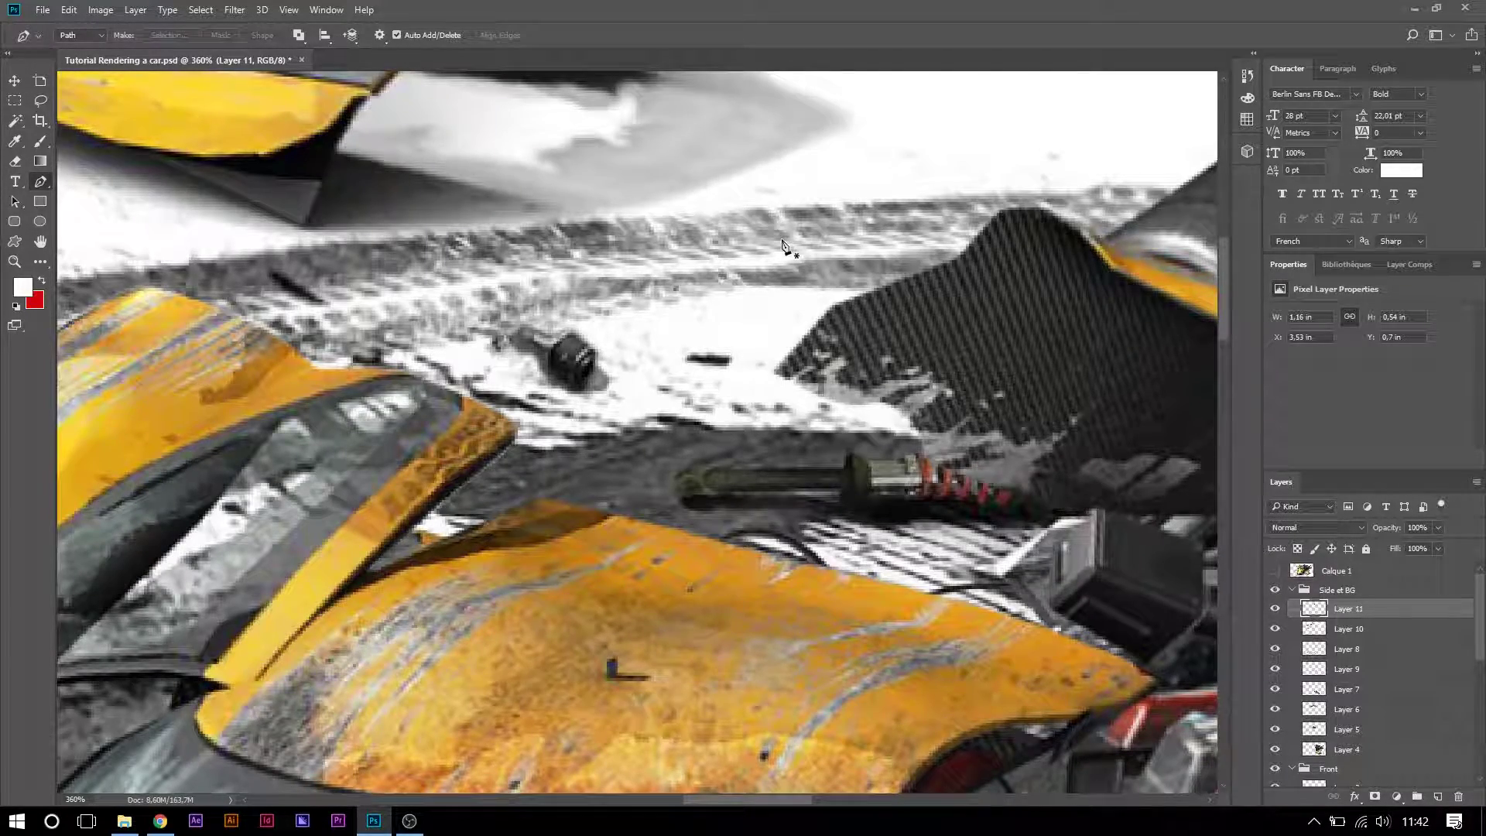
# - Fit the whole canvas in view to review the composite
pyautogui.click(14, 161)
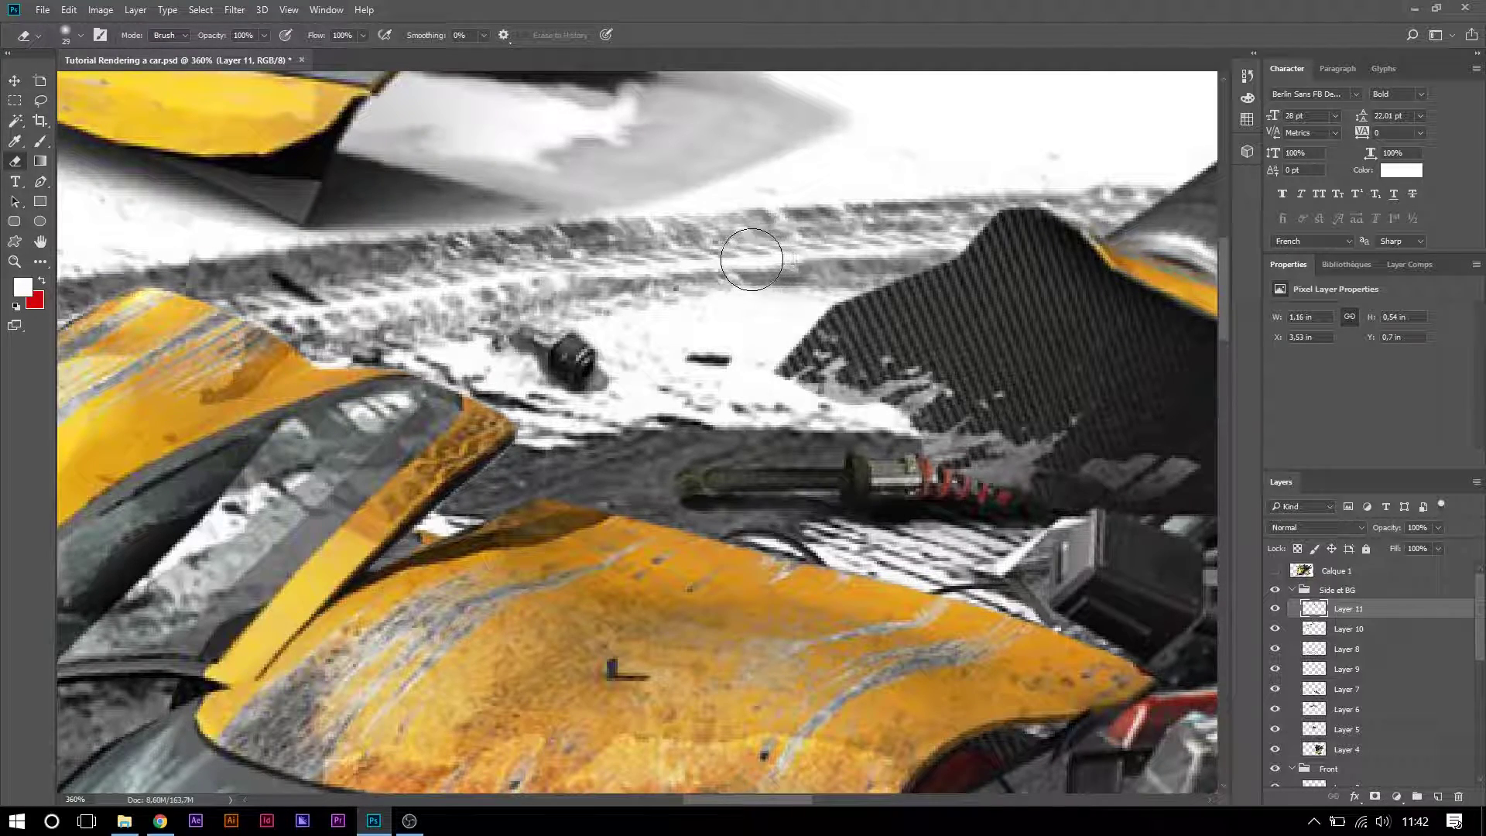
pyautogui.click(14, 262)
pyautogui.rightClick(616, 377)
pyautogui.click(630, 381)
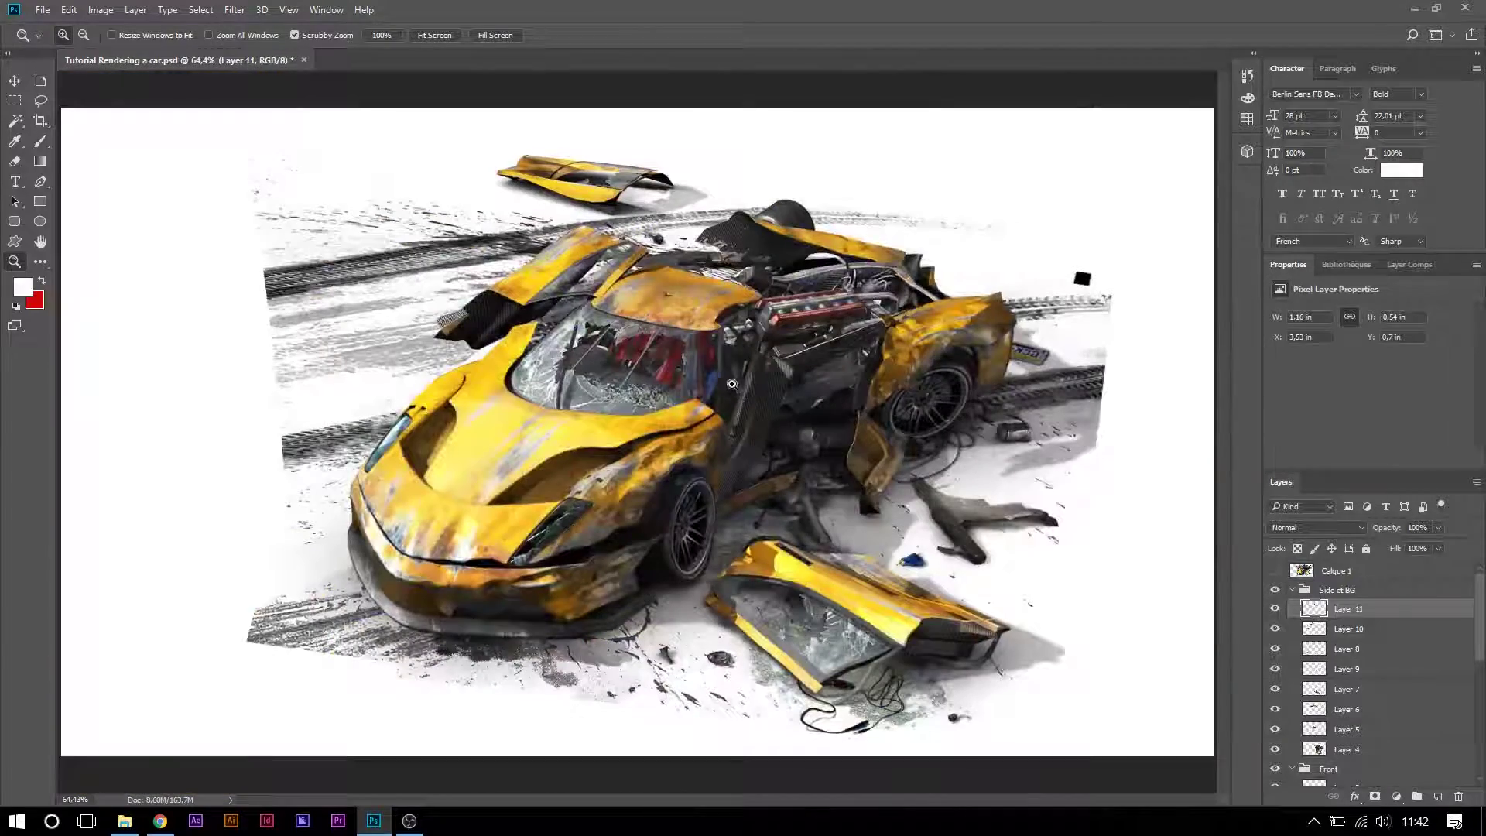
pyautogui.rightClick(774, 428)
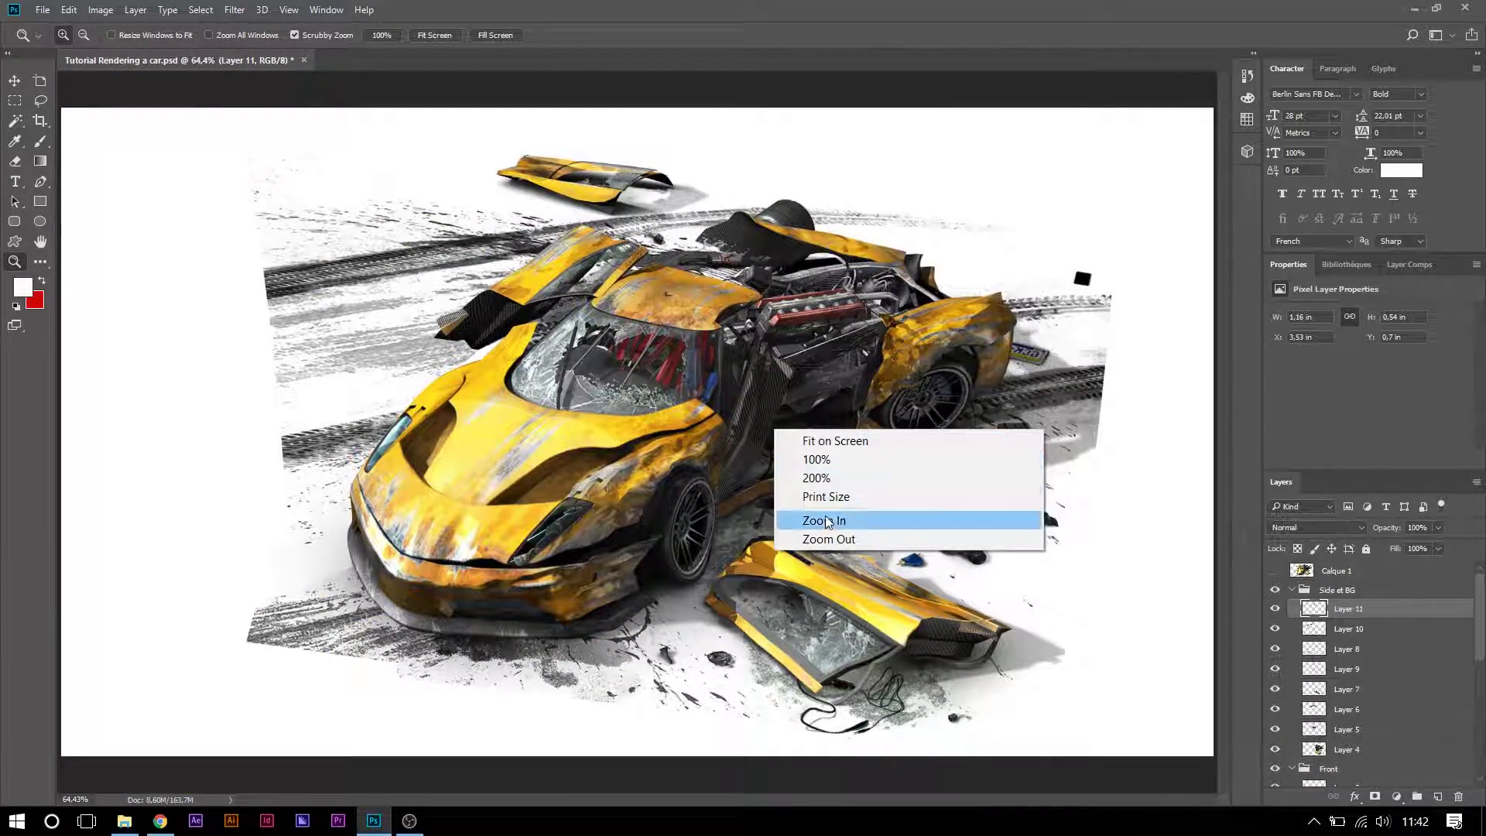
pyautogui.click(828, 536)
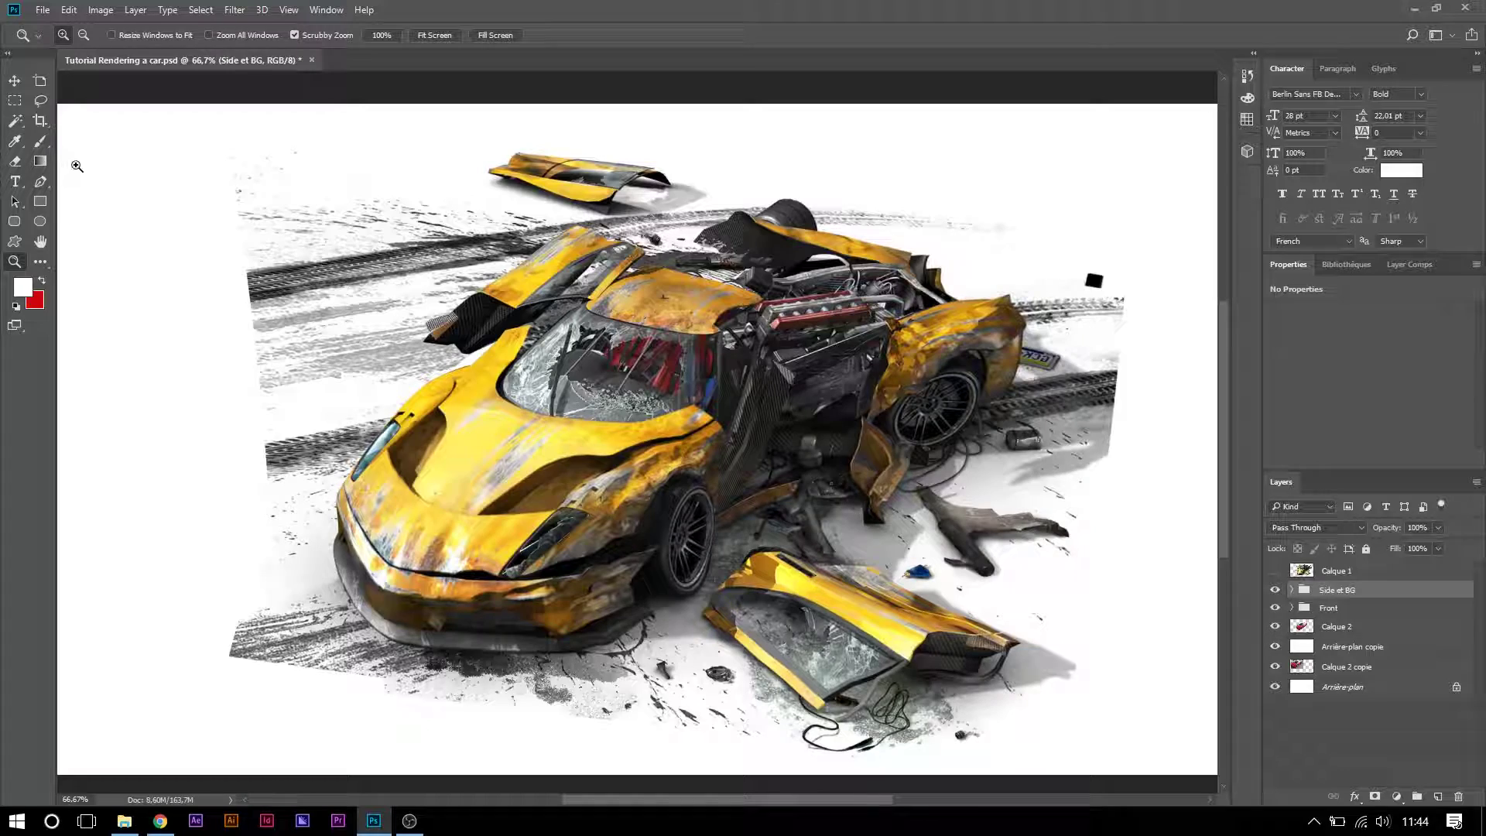
# - Clear the crop ratio values and crop the canvas tightly around the car, trimming the ragged outer edges of the ground
pyautogui.click(41, 120)
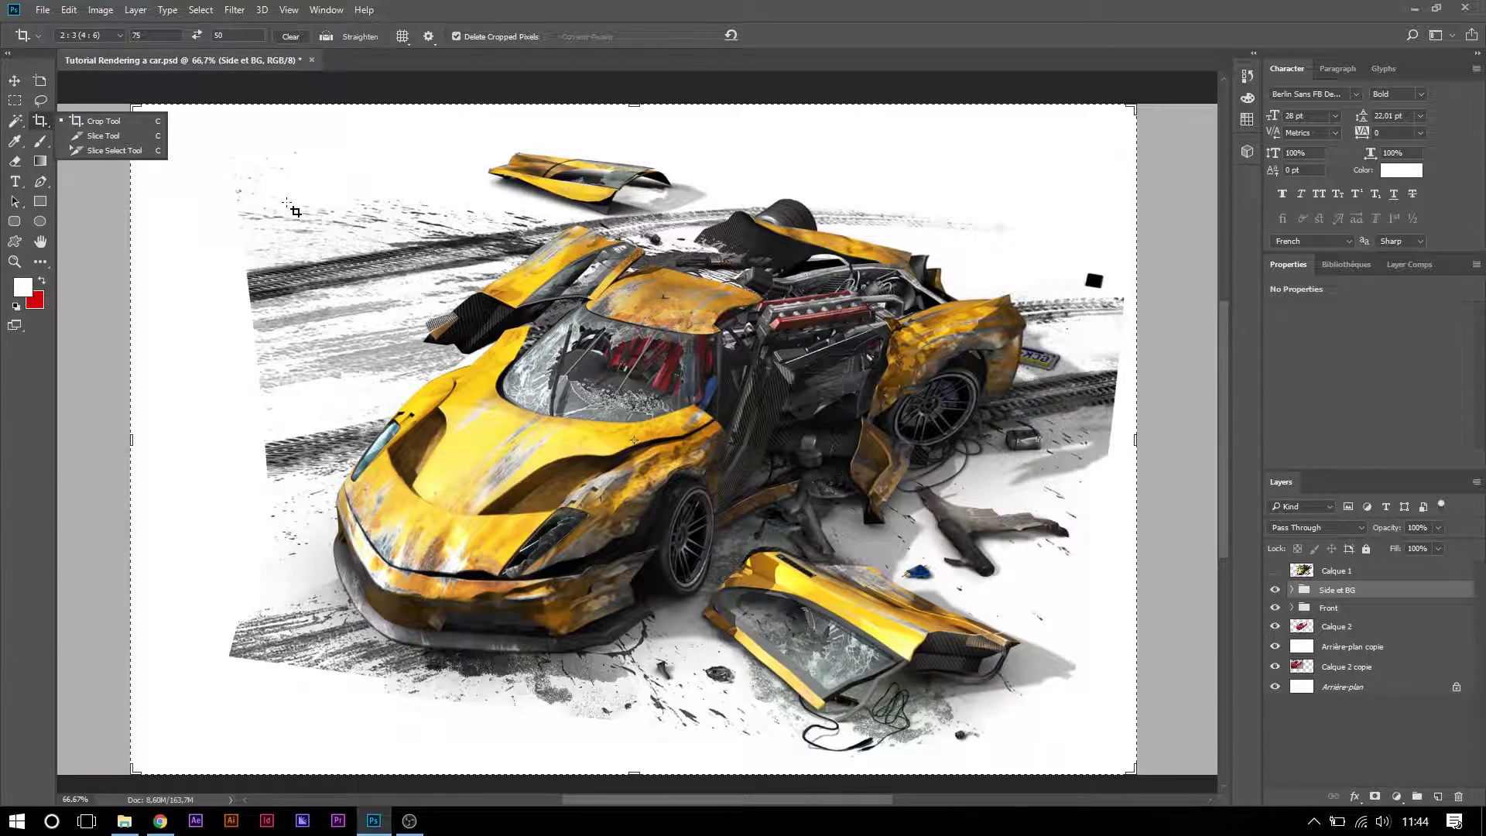
pyautogui.moveTo(288, 156); pyautogui.dragTo(1119, 759)
pyautogui.moveTo(164, 36); pyautogui.dragTo(121, 35)
pyautogui.press('BackSpace')
pyautogui.moveTo(249, 35); pyautogui.dragTo(167, 33)
pyautogui.press('BackSpace')
pyautogui.moveTo(230, 160); pyautogui.dragTo(219, 176)
pyautogui.moveTo(502, 696); pyautogui.dragTo(506, 676)
pyautogui.moveTo(1054, 480); pyautogui.dragTo(1056, 479)
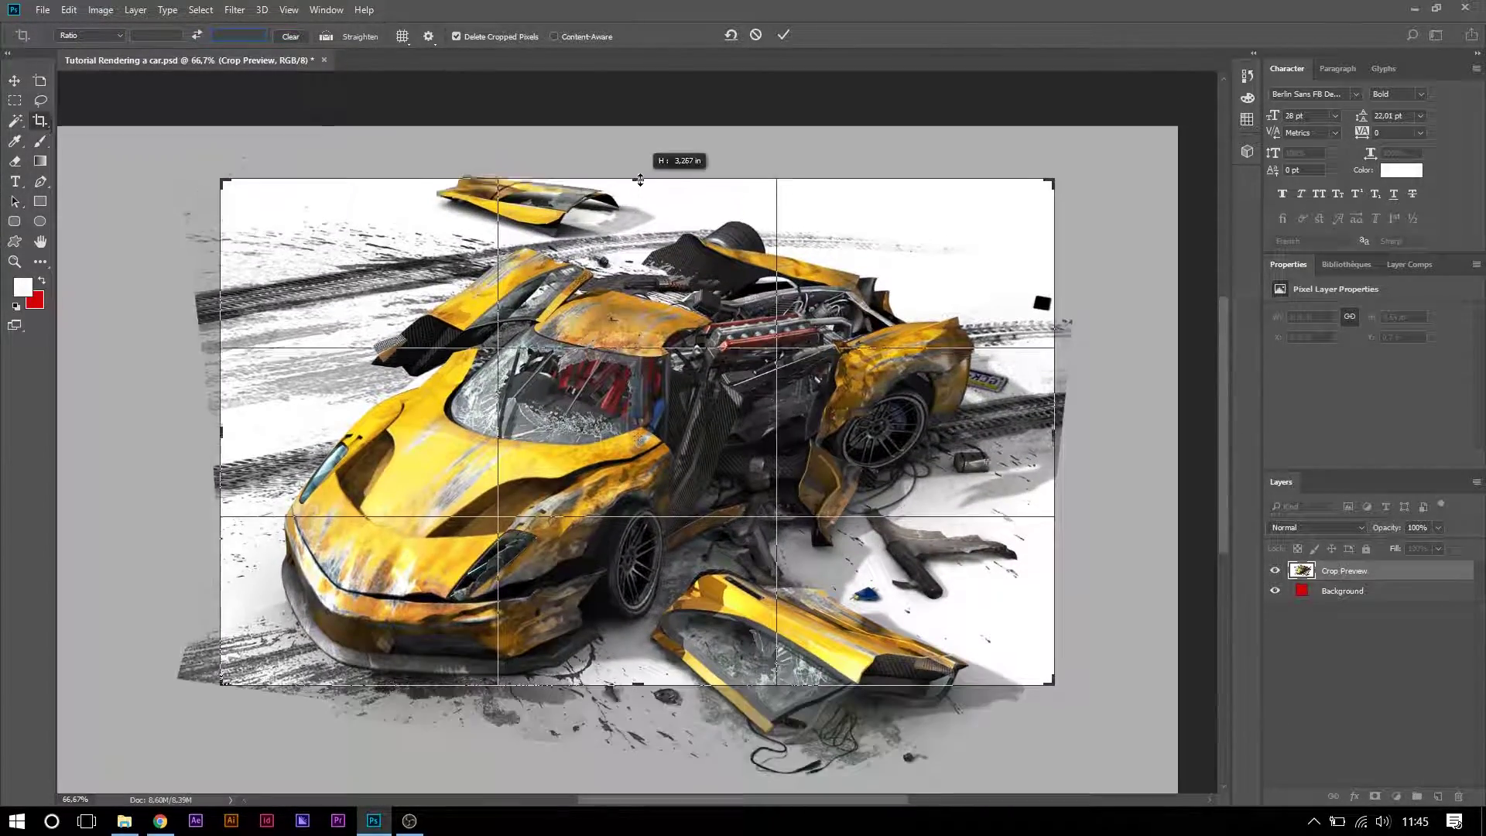
pyautogui.moveTo(221, 680); pyautogui.dragTo(225, 689)
pyautogui.press('Return')
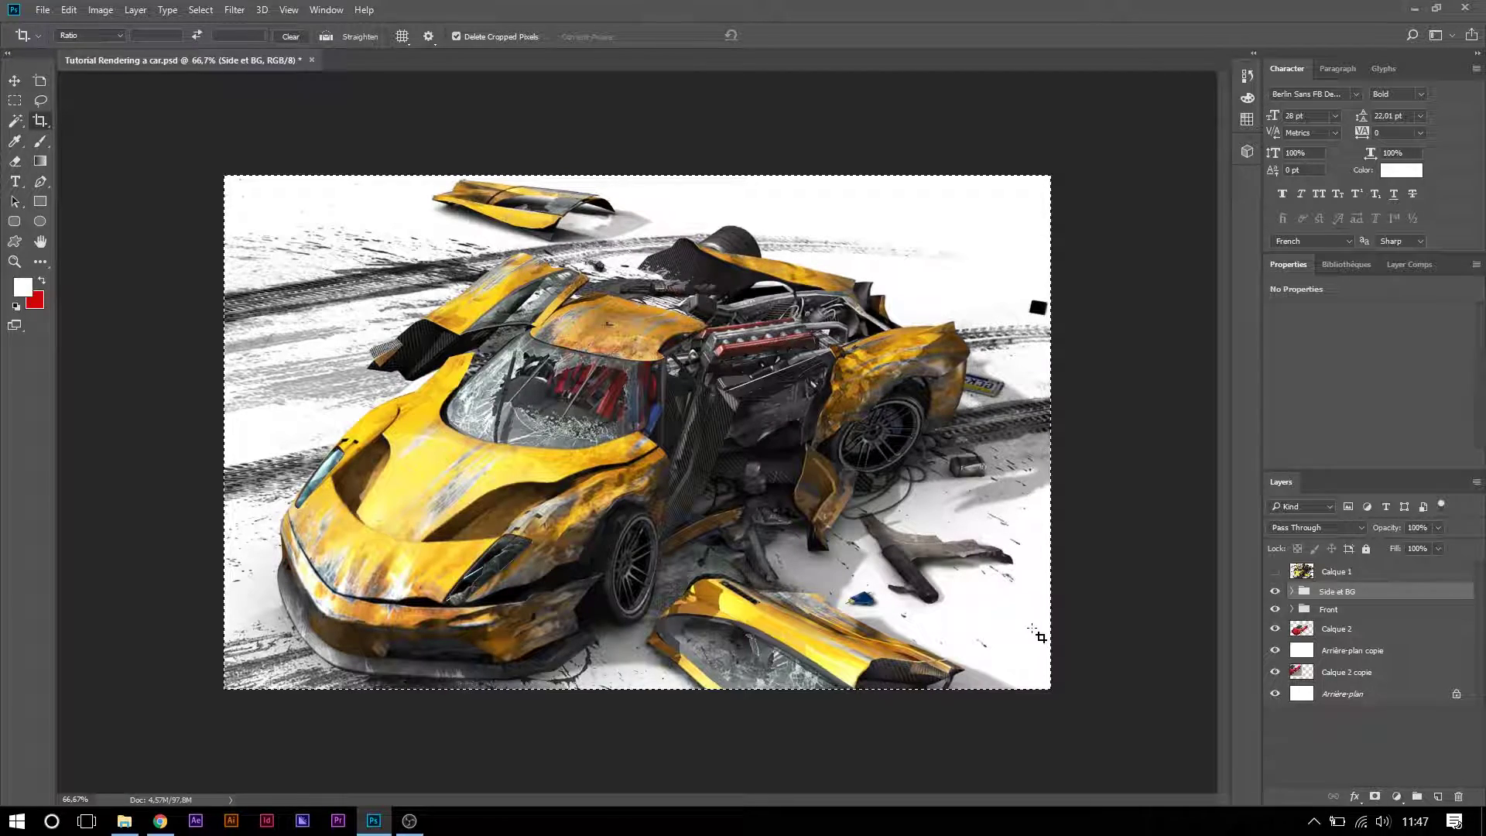
# - Paste a merged copy of the entire canvas as a new layer above Side et BG with the Soft Light blend mode
pyautogui.click(69, 10)
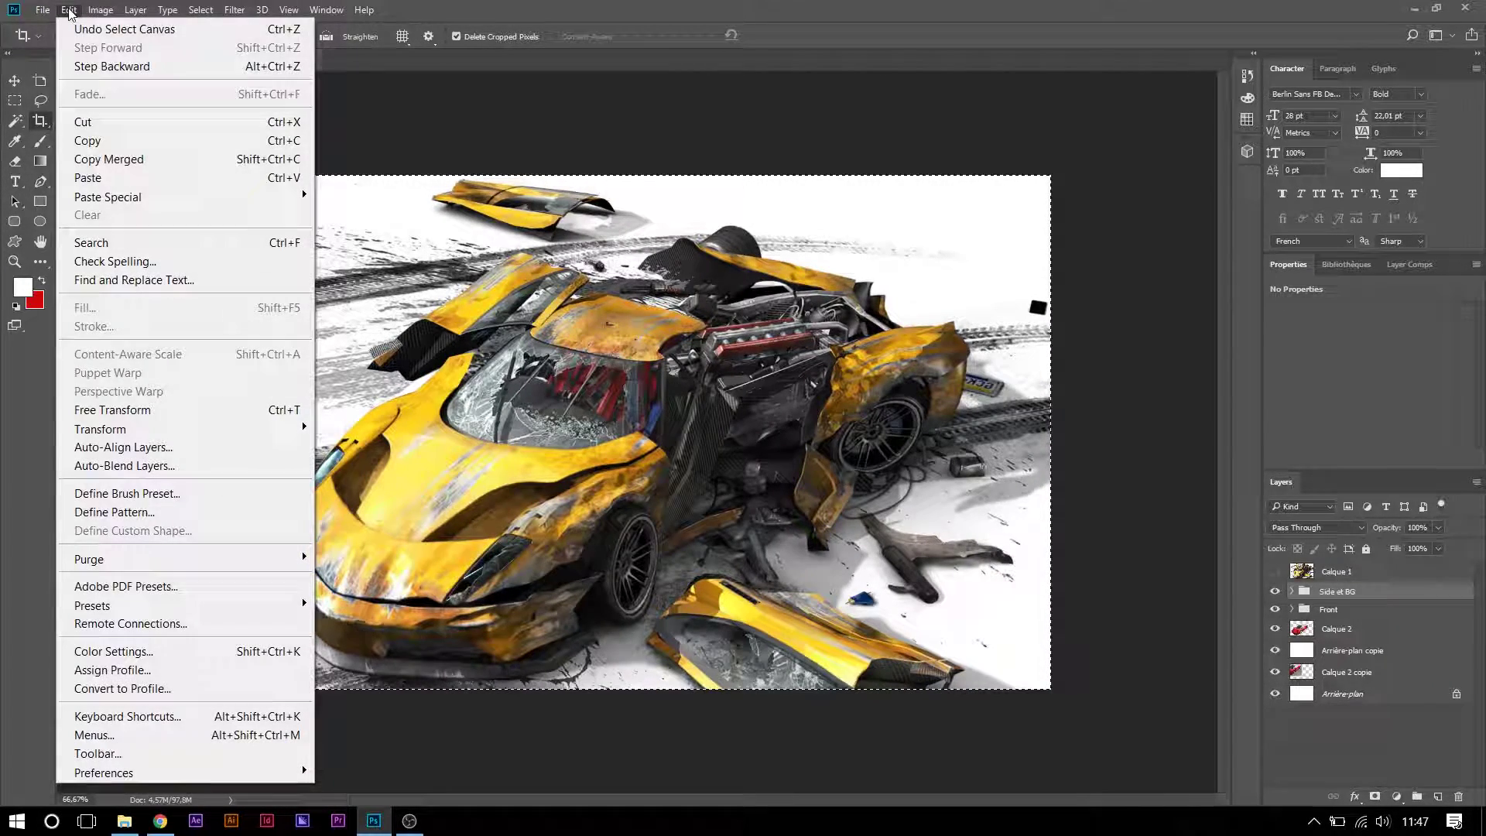
pyautogui.click(156, 168)
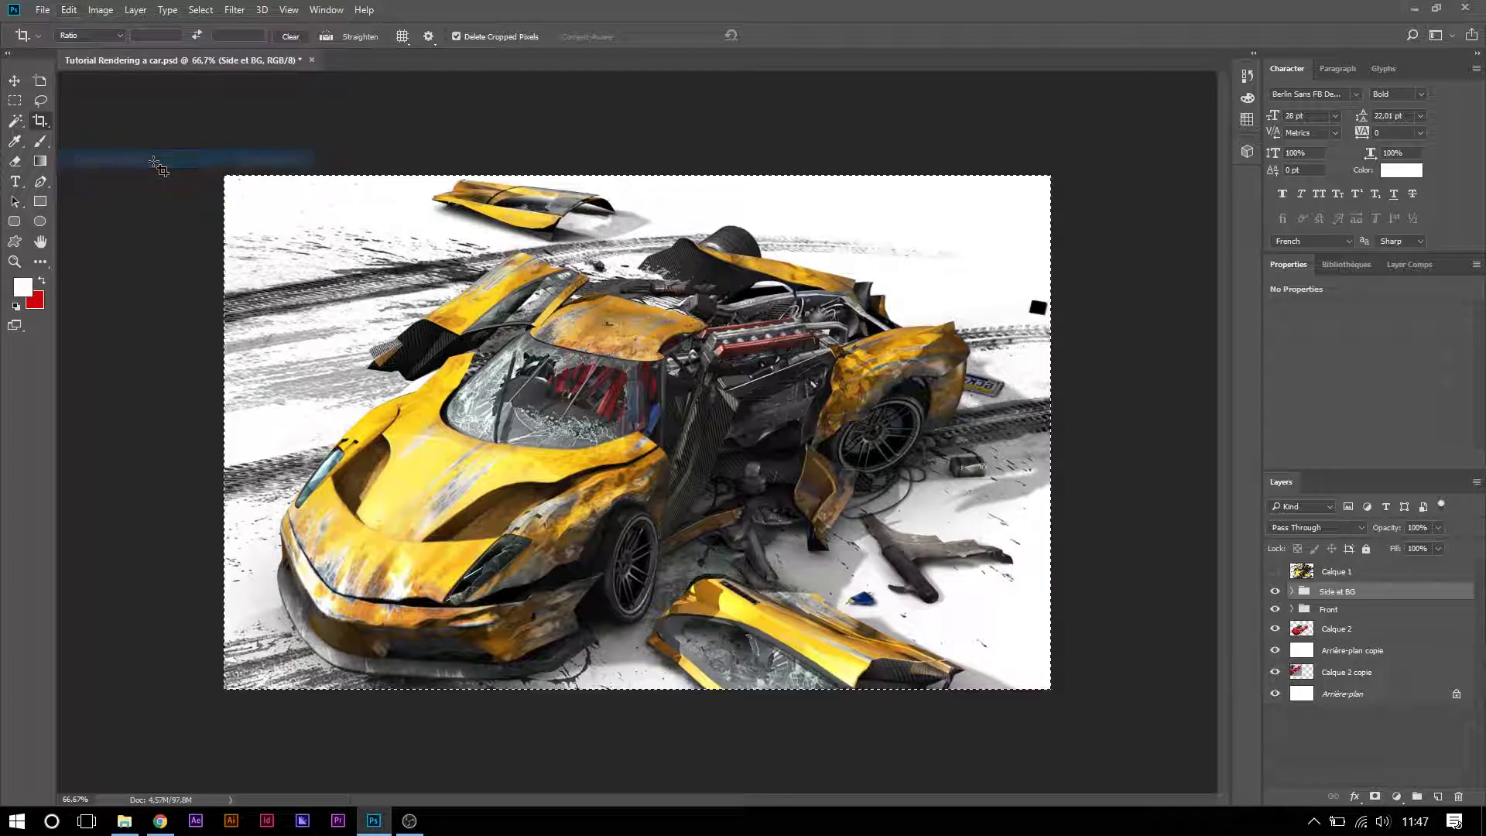
pyautogui.click(69, 10)
pyautogui.click(101, 177)
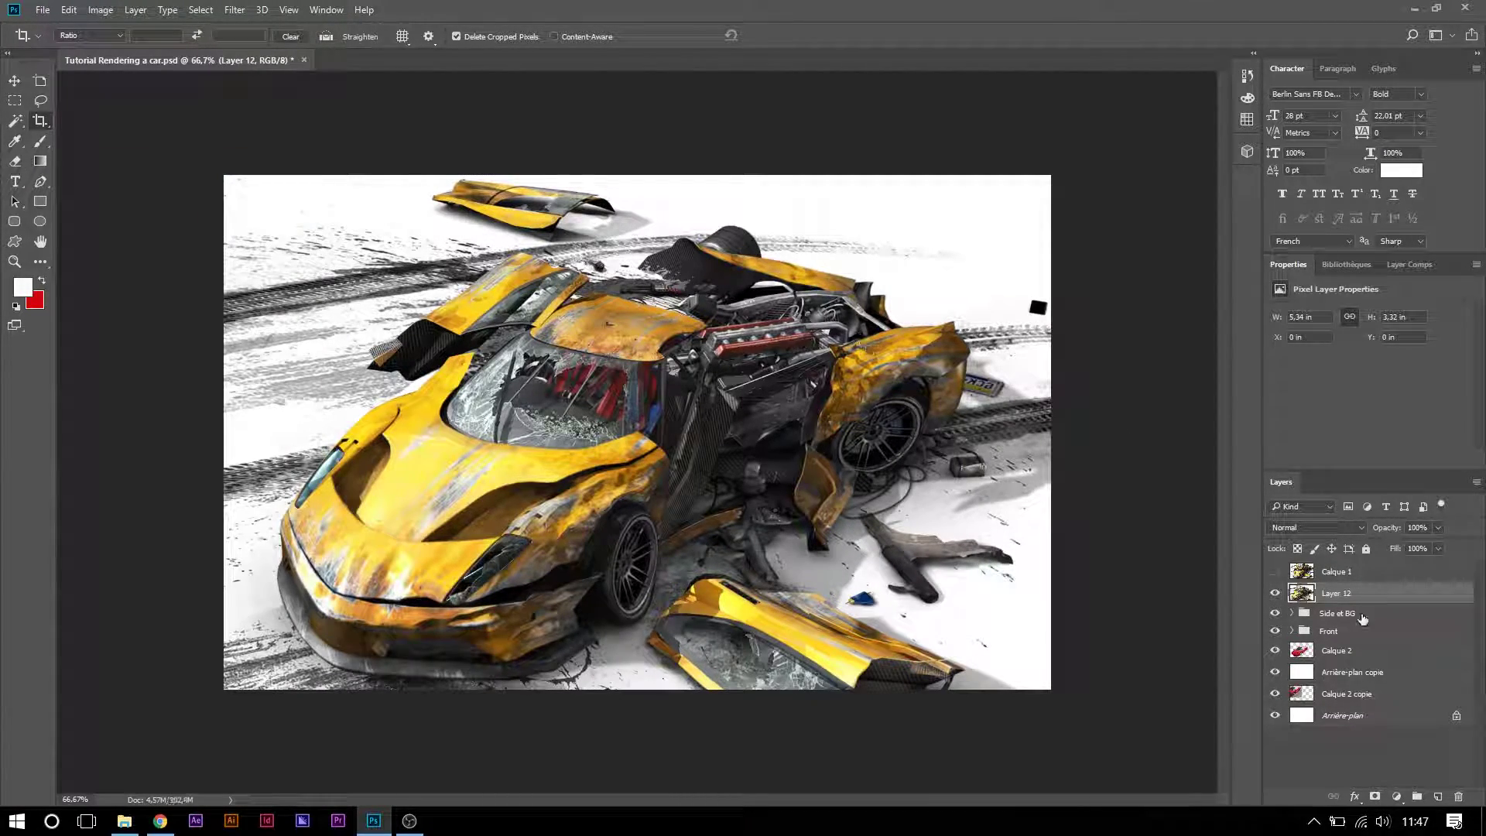
pyautogui.click(1347, 528)
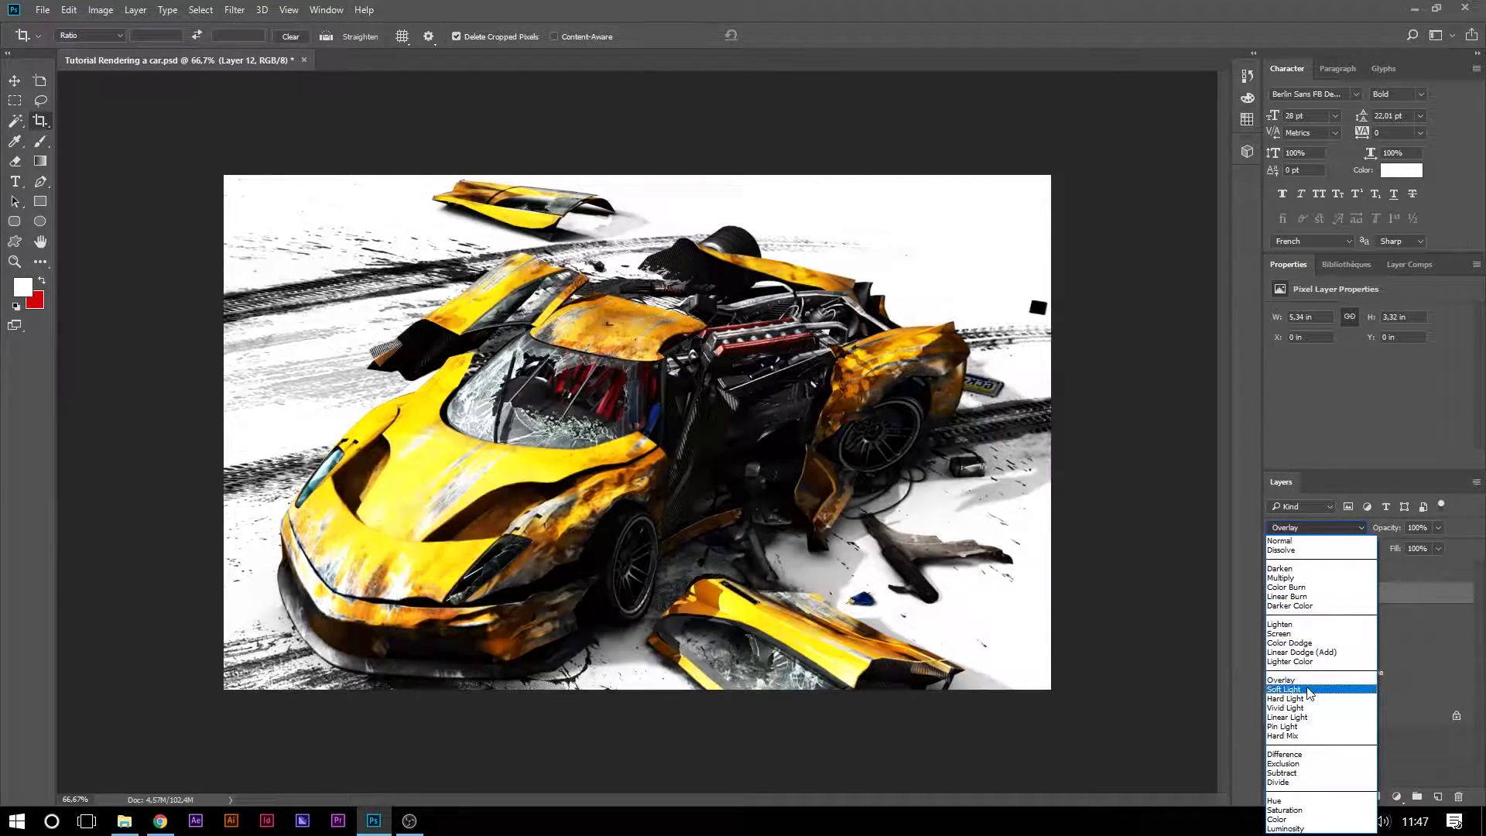
pyautogui.click(1307, 690)
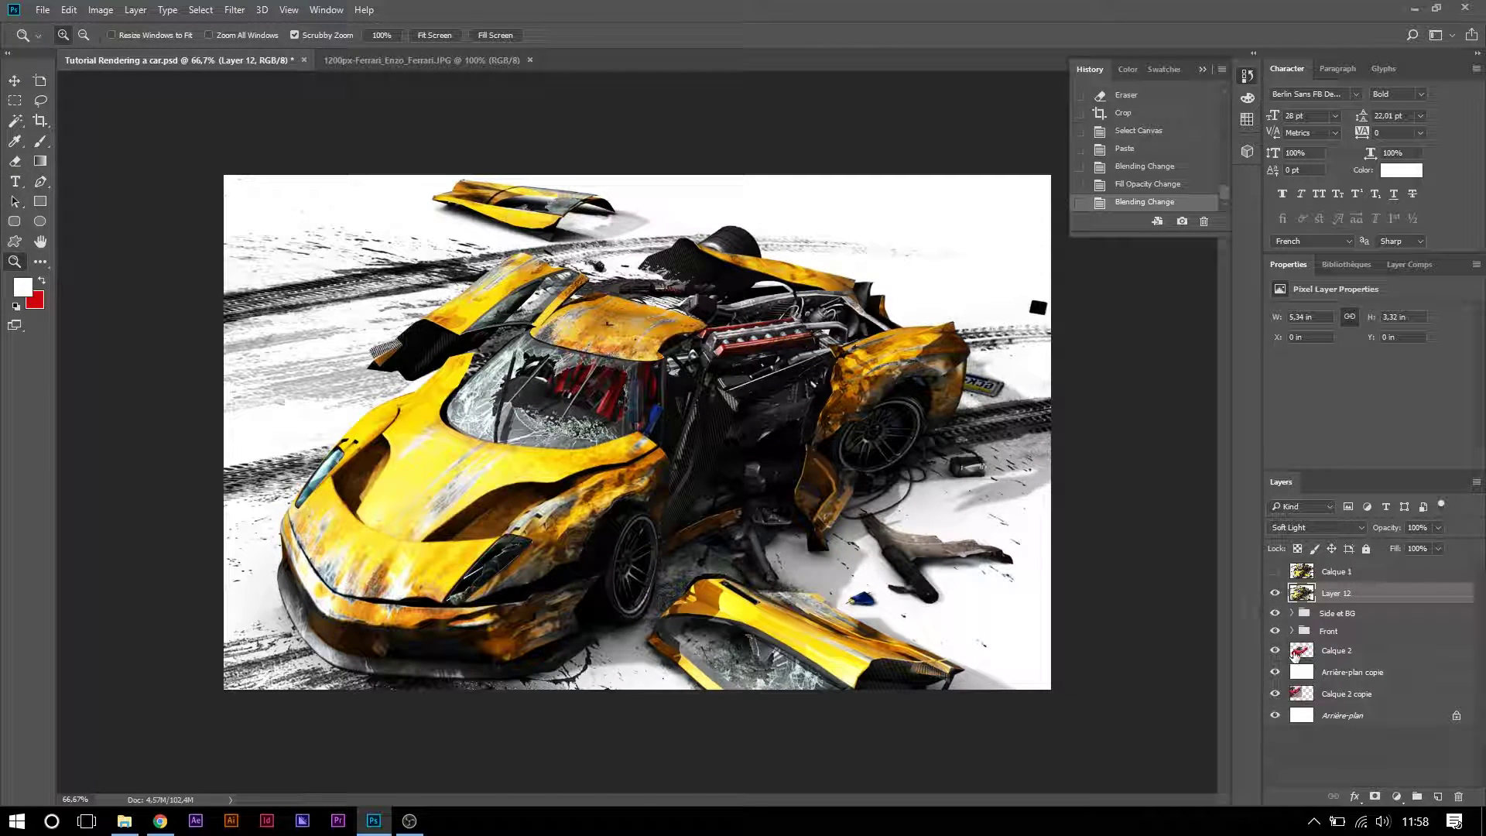
# - Toggle the layers' visibility to compare the finished wreck with the red car cutout and the original photo
pyautogui.moveTo(1275, 631); pyautogui.dragTo(1276, 596)
pyautogui.click(1275, 594)
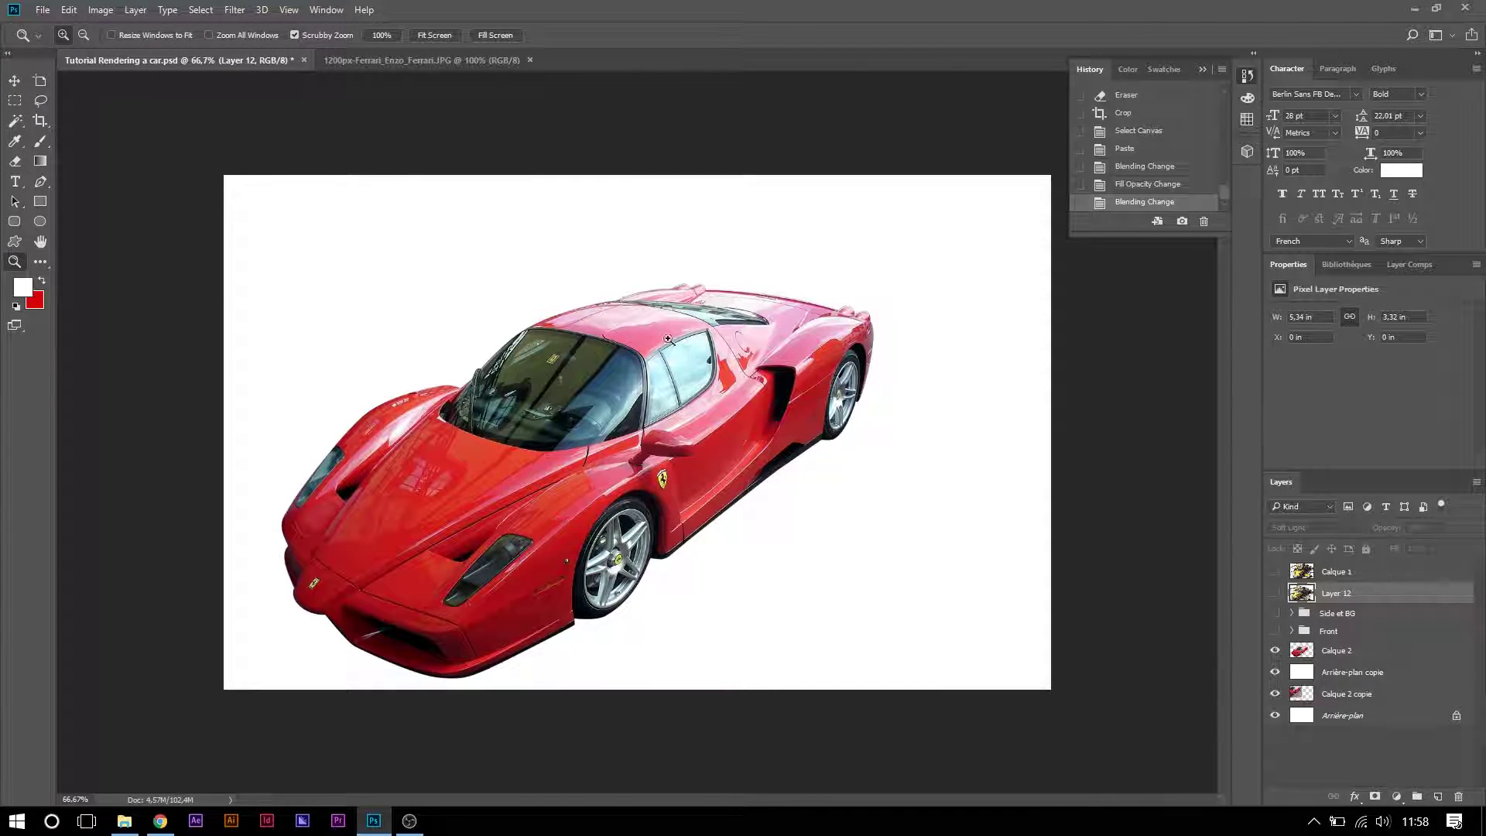
pyautogui.moveTo(1275, 634); pyautogui.dragTo(1275, 593)
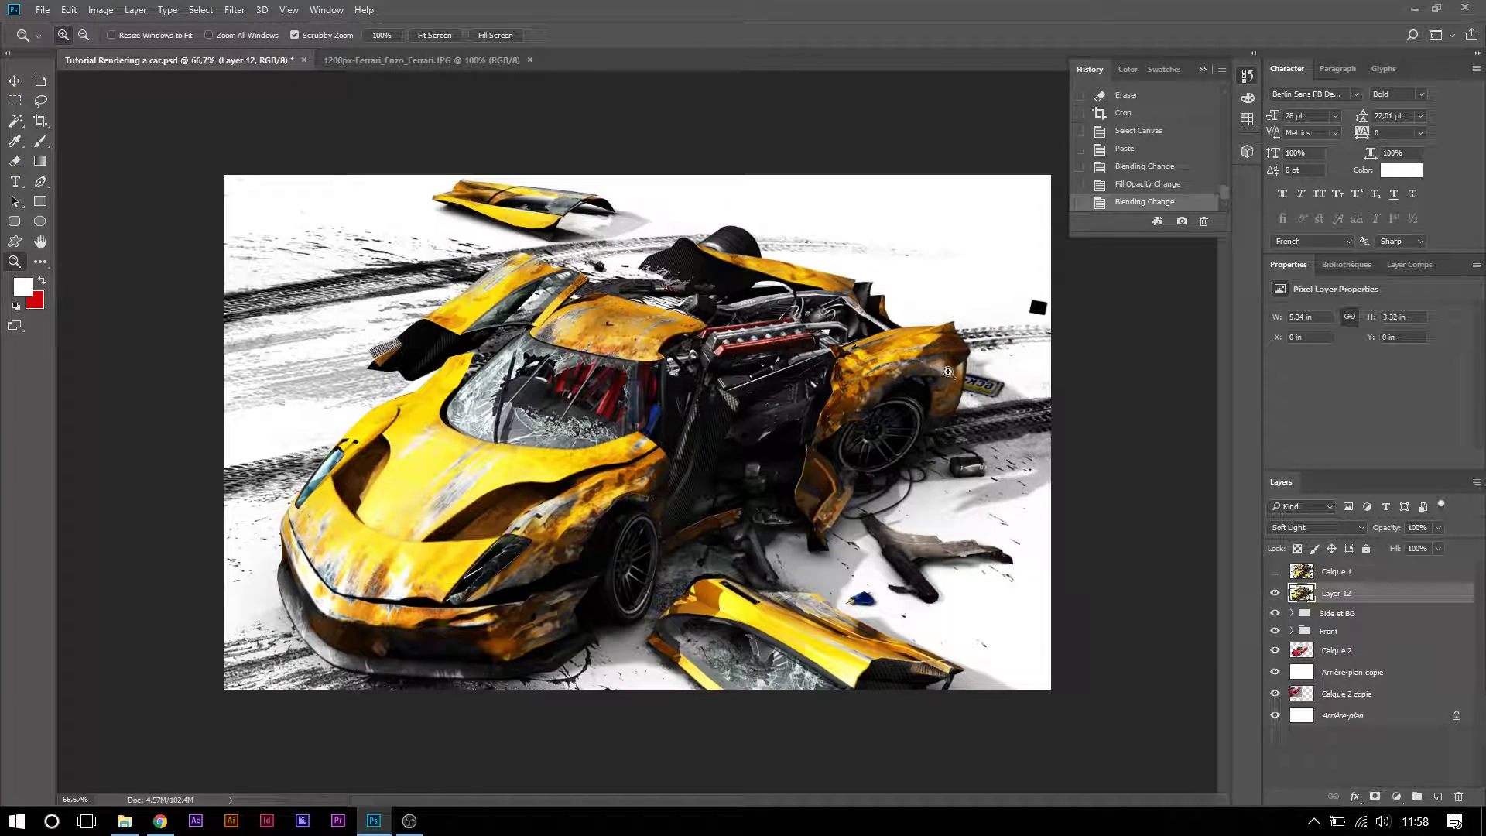
pyautogui.moveTo(1275, 672); pyautogui.dragTo(1275, 593)
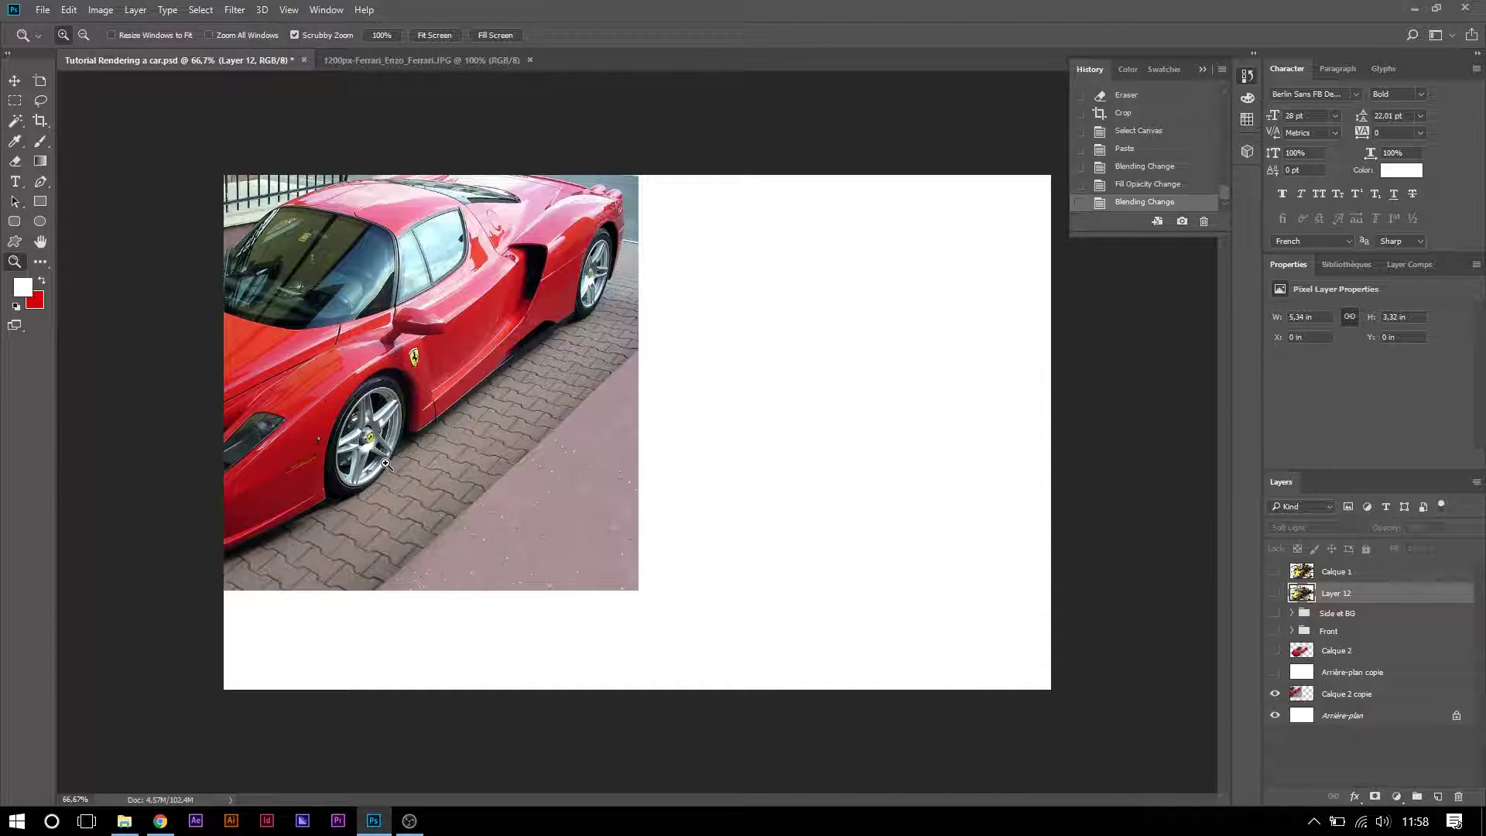
pyautogui.moveTo(1275, 593); pyautogui.dragTo(1275, 672)
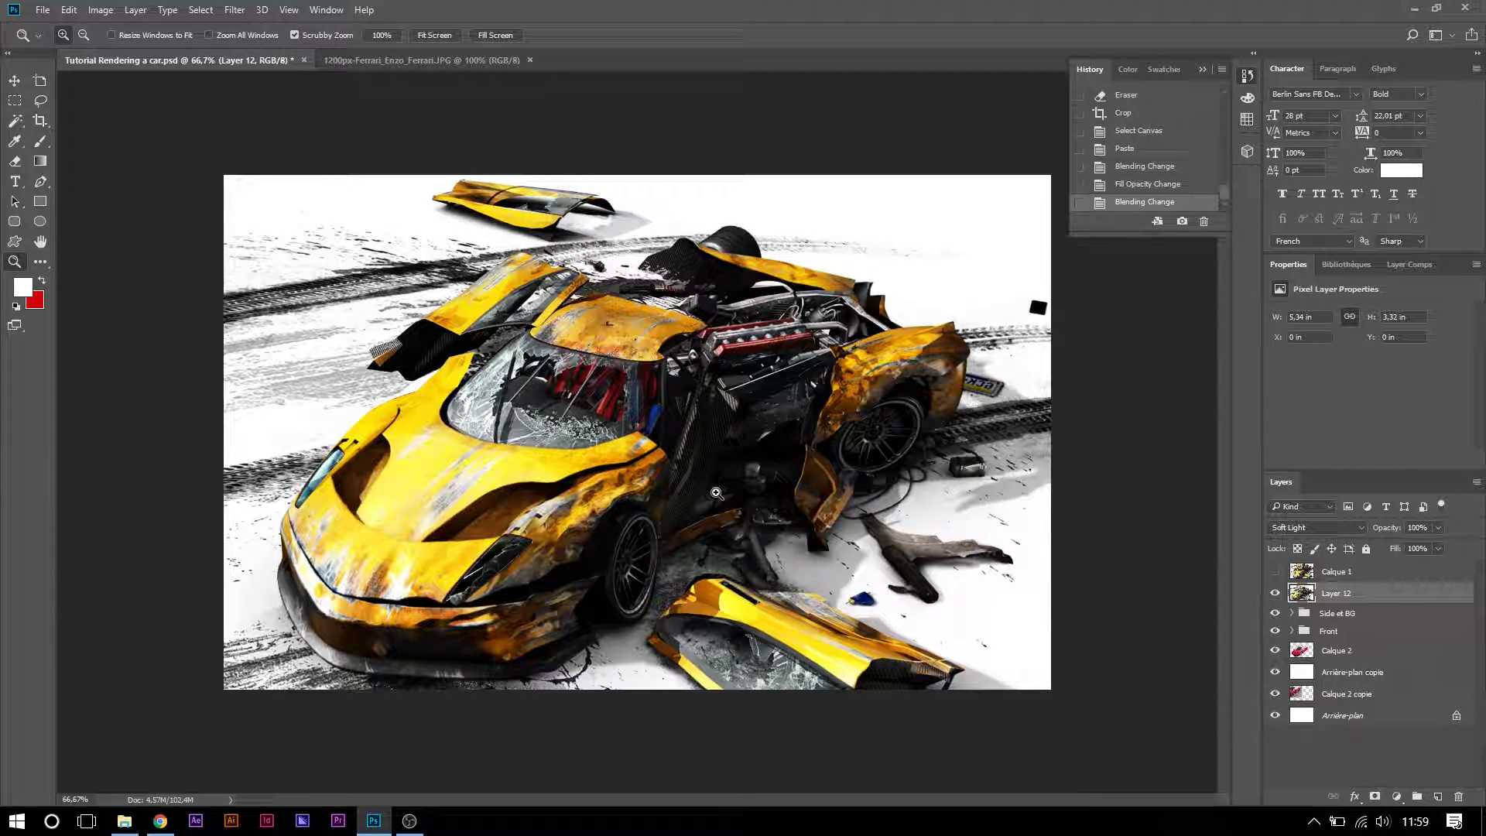
# - View the K1iajCo-burnout-paradise-wallpaper image from the Téléchargements folder, and close both the image and the folder
pyautogui.rightClick(123, 822)
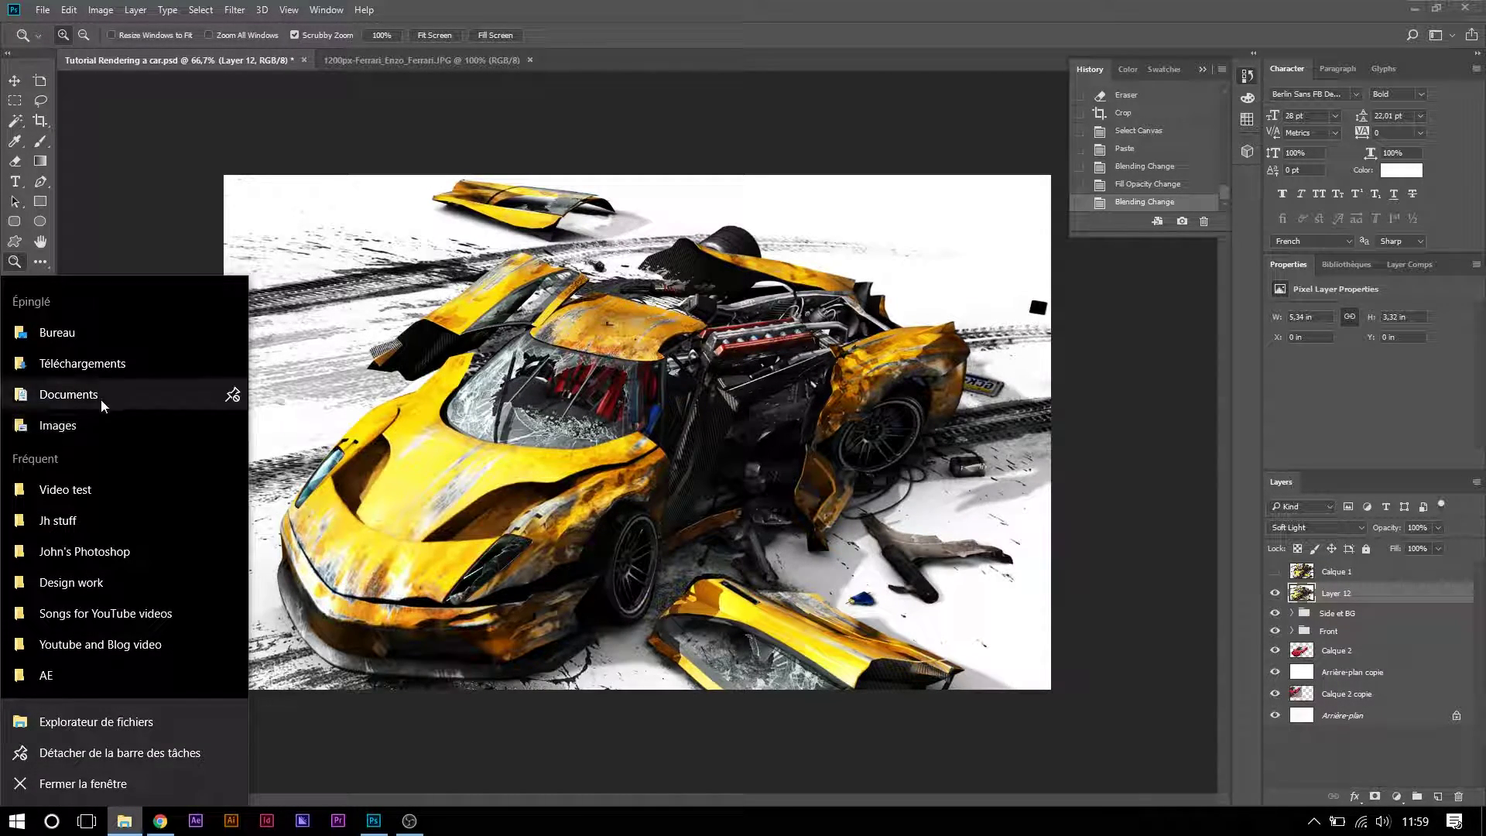
pyautogui.click(101, 364)
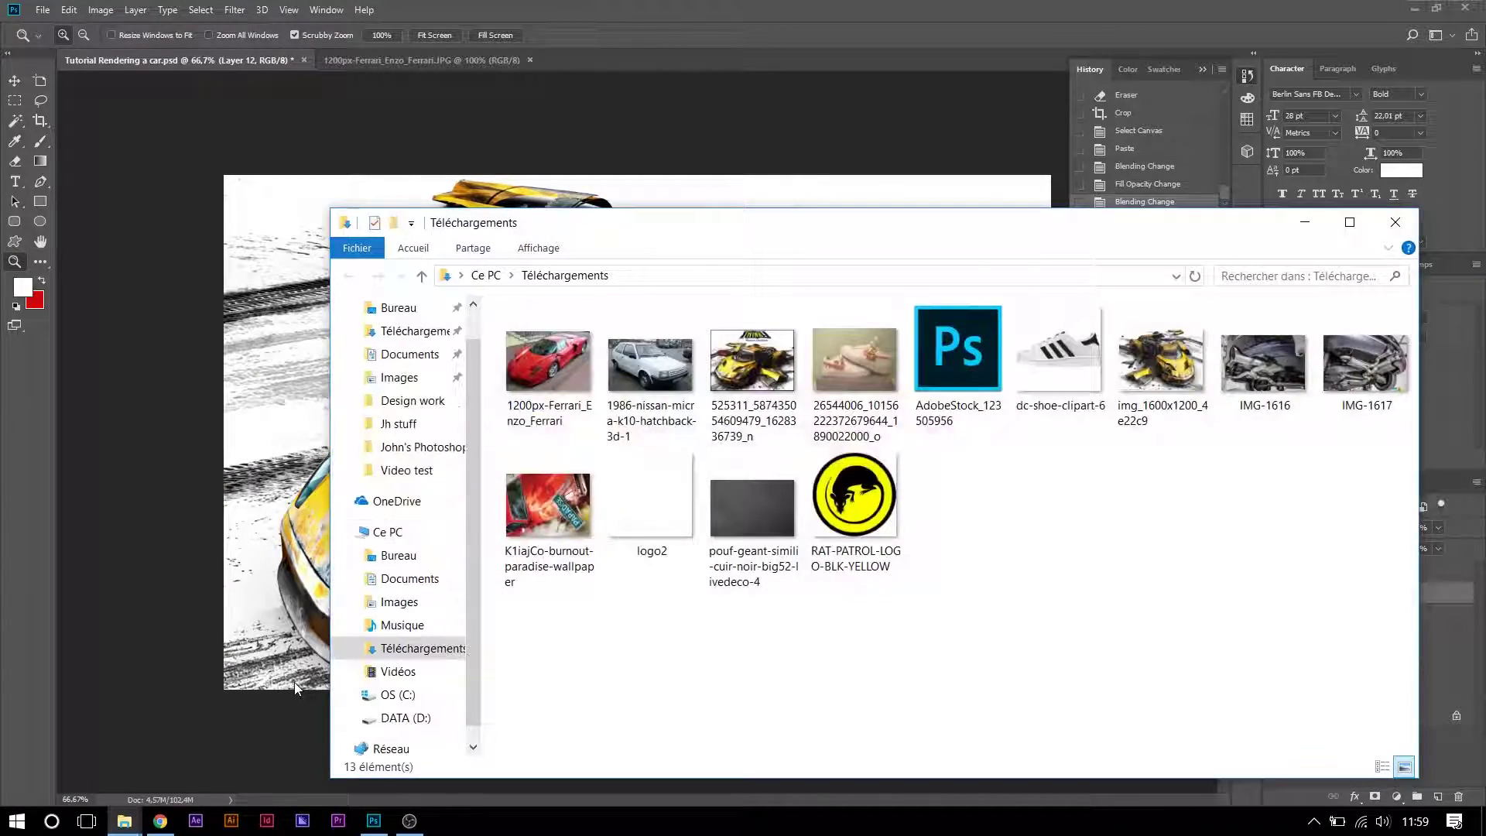
pyautogui.click(559, 517)
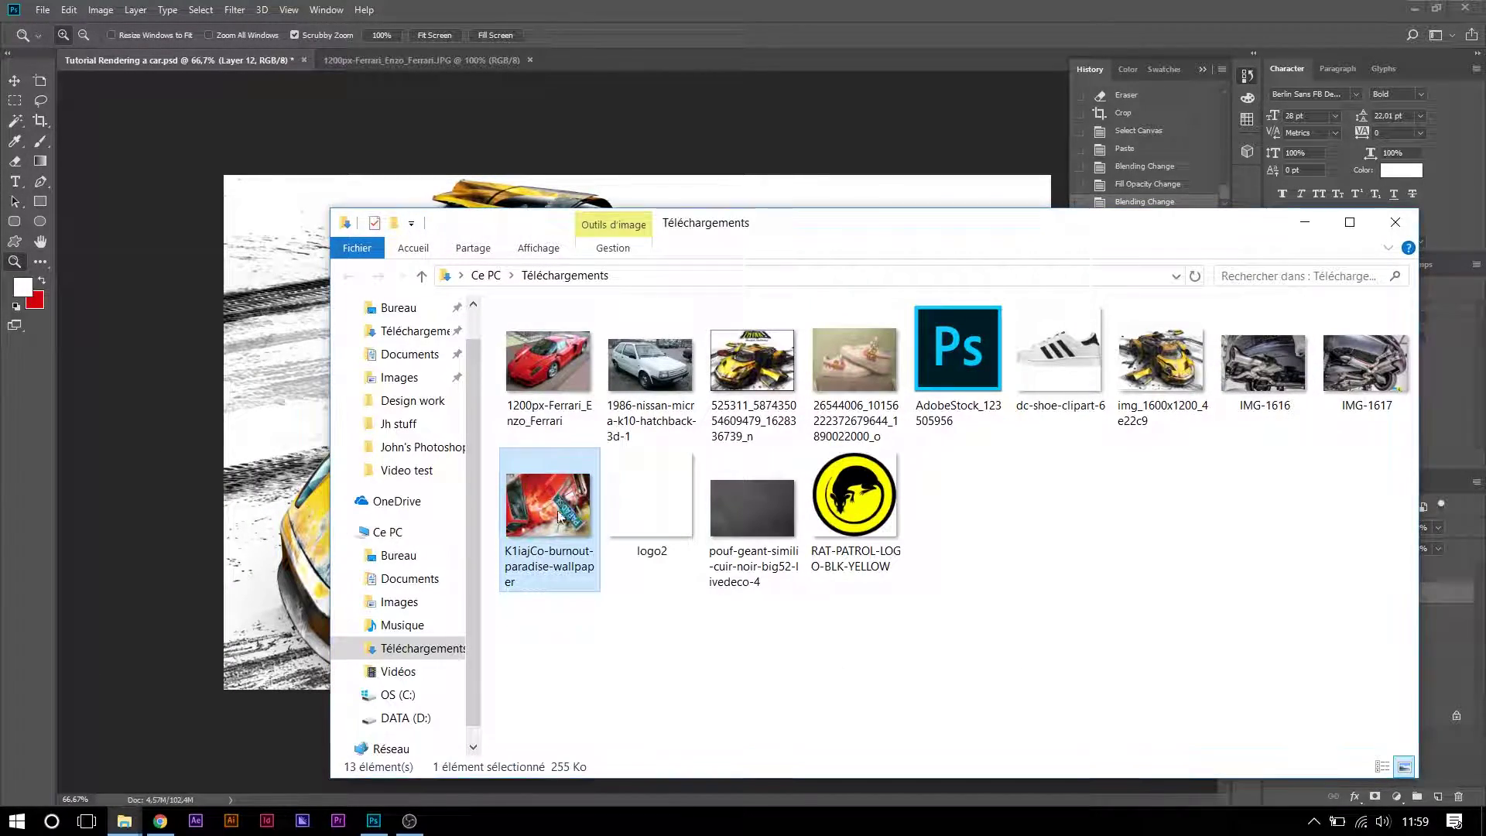
pyautogui.doubleClick(545, 589)
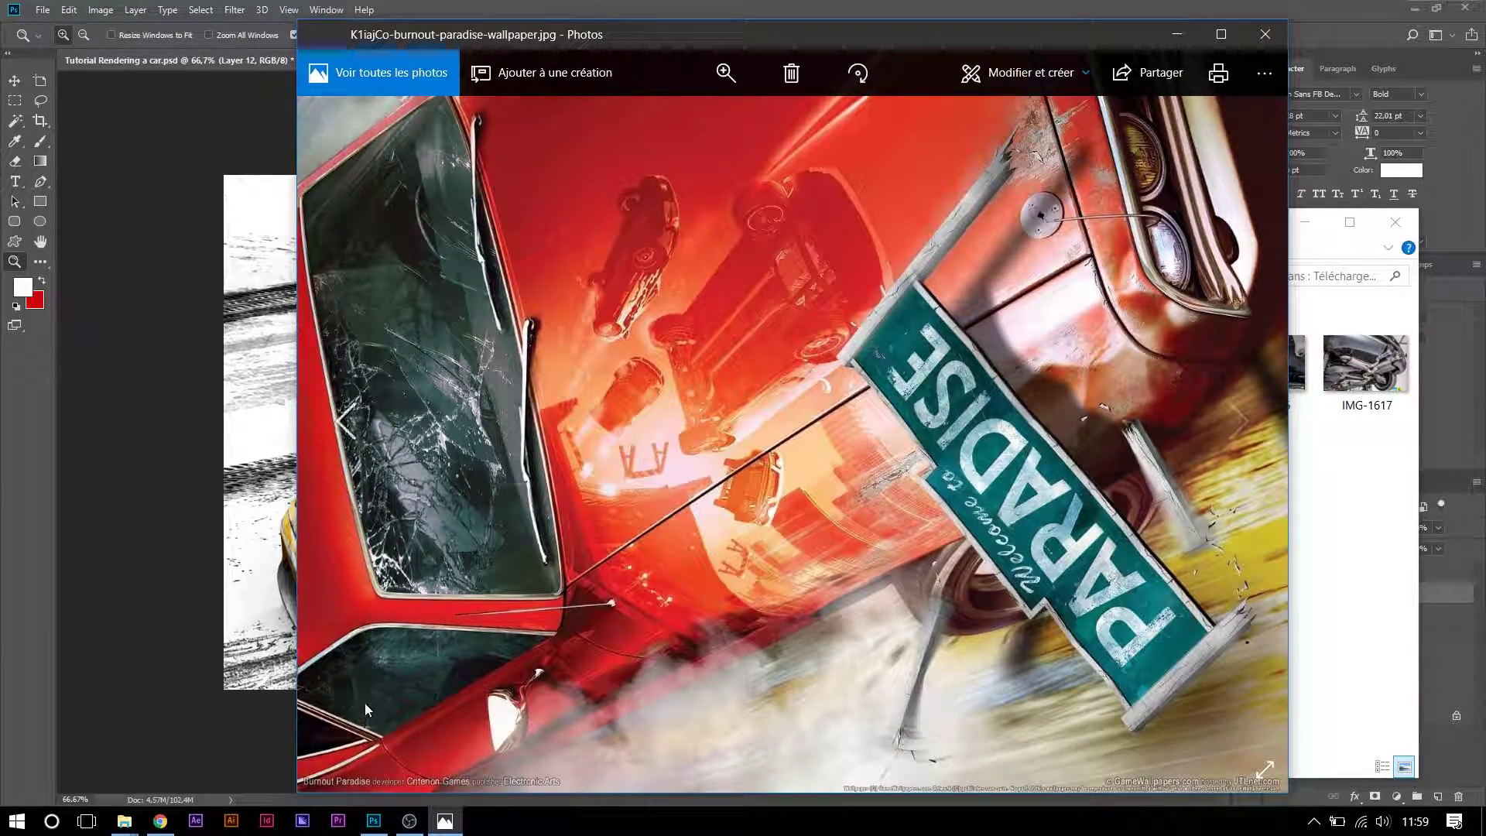
pyautogui.click(1265, 34)
pyautogui.click(1395, 224)
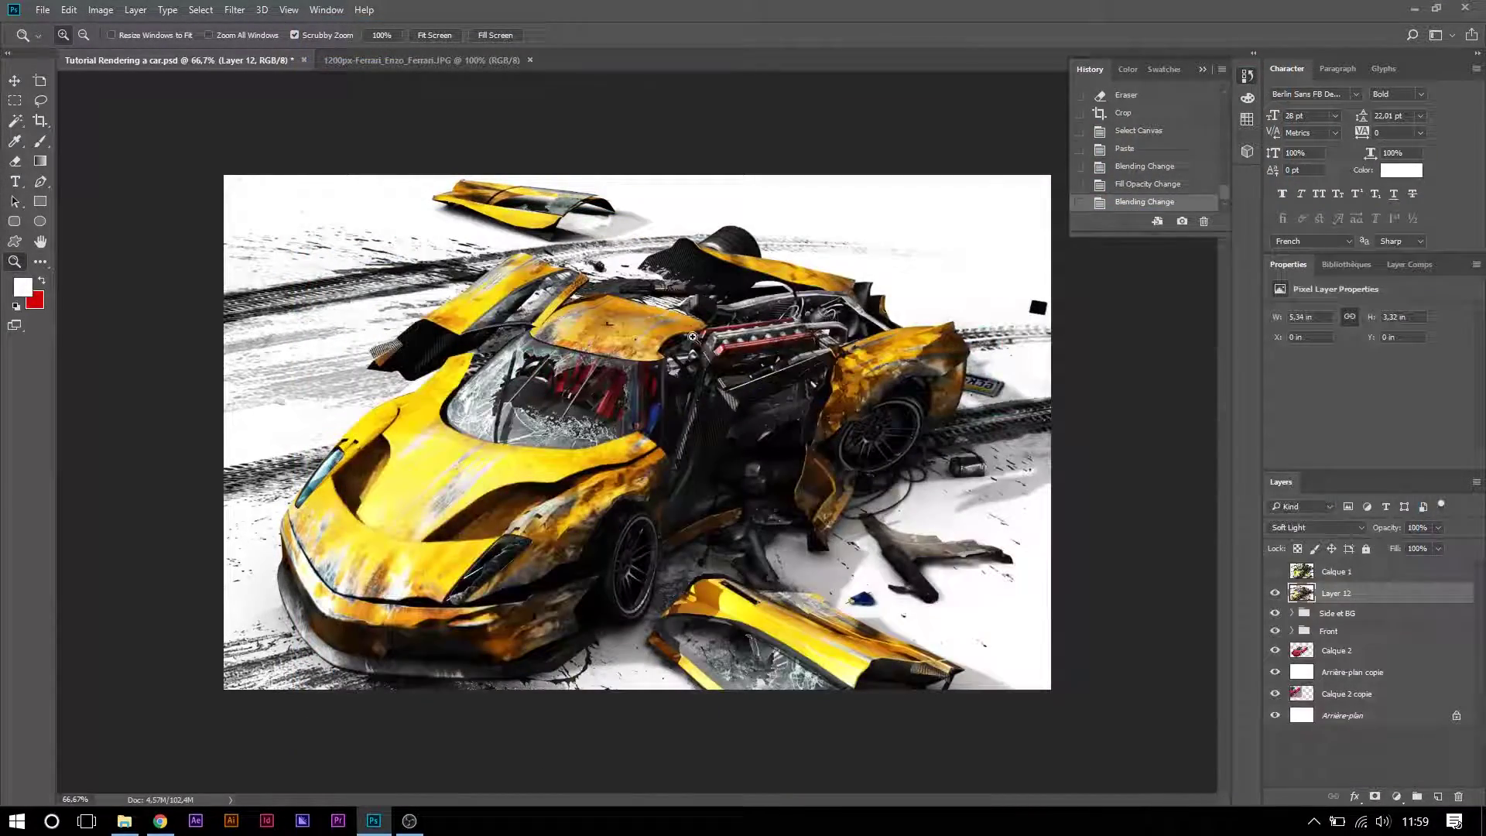